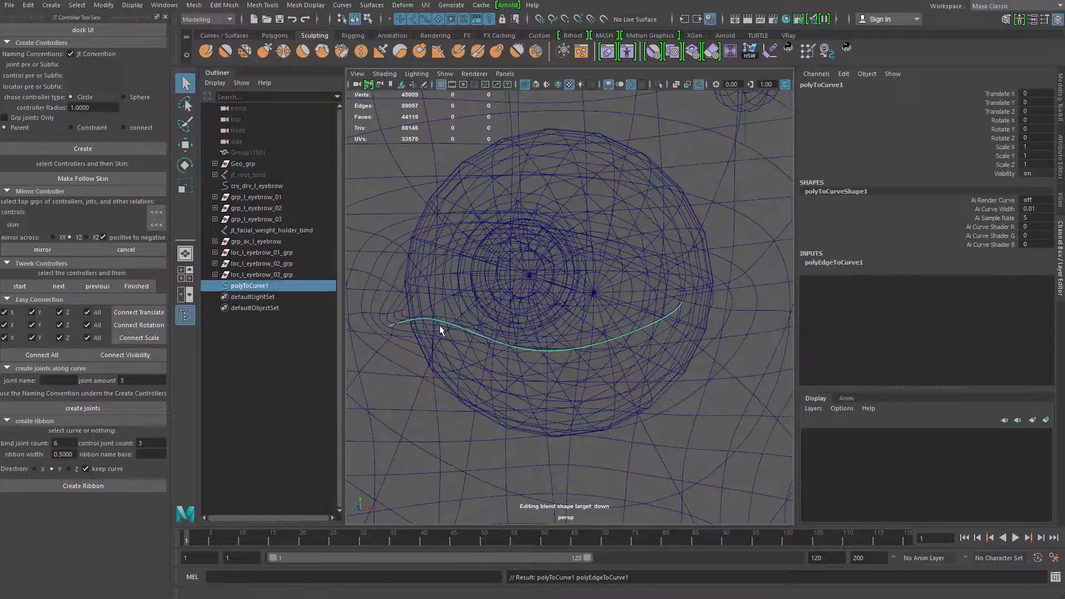
Select the upper eyelid's edges on the head mesh and convert those polygon edges to a curve
left_click(425, 271)
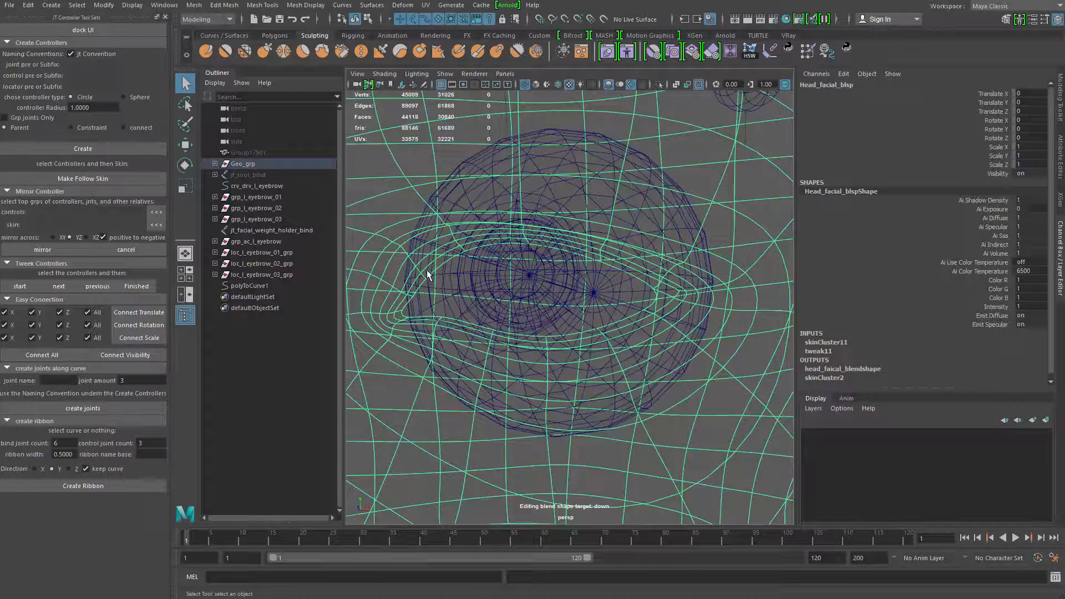
key("F10")
double_click(405, 287)
left_click_drag(404, 314, 524, 414, "ctrl")
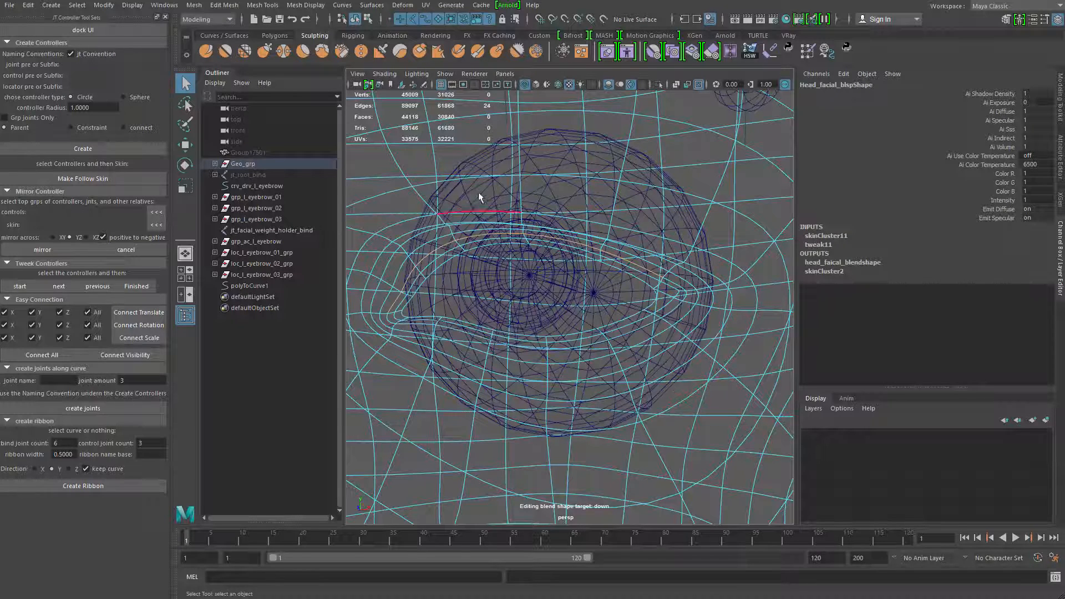
left_click(103, 5)
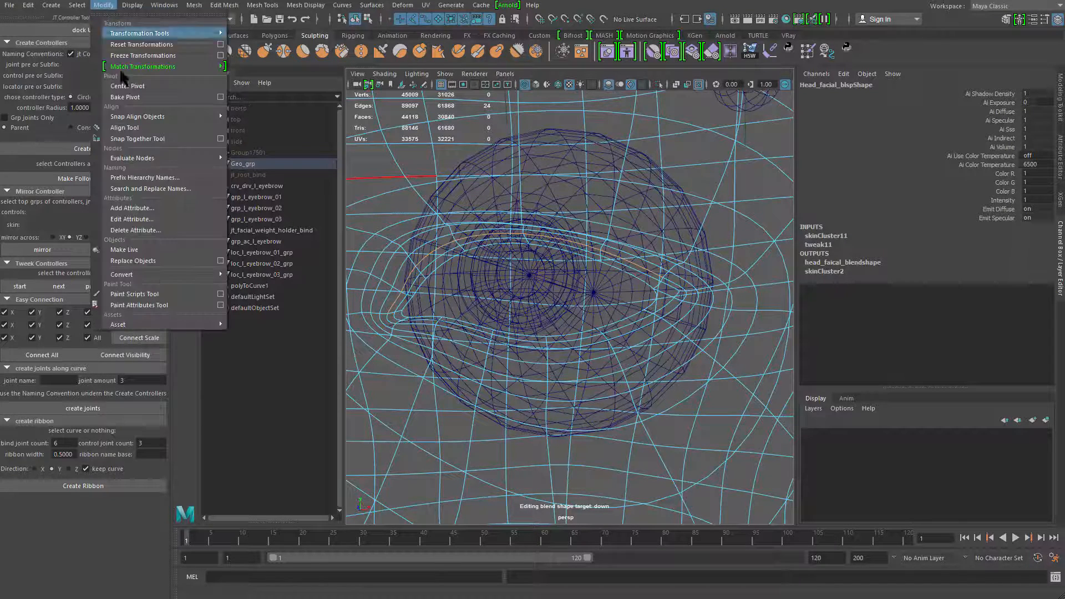
mouse_move(222, 274)
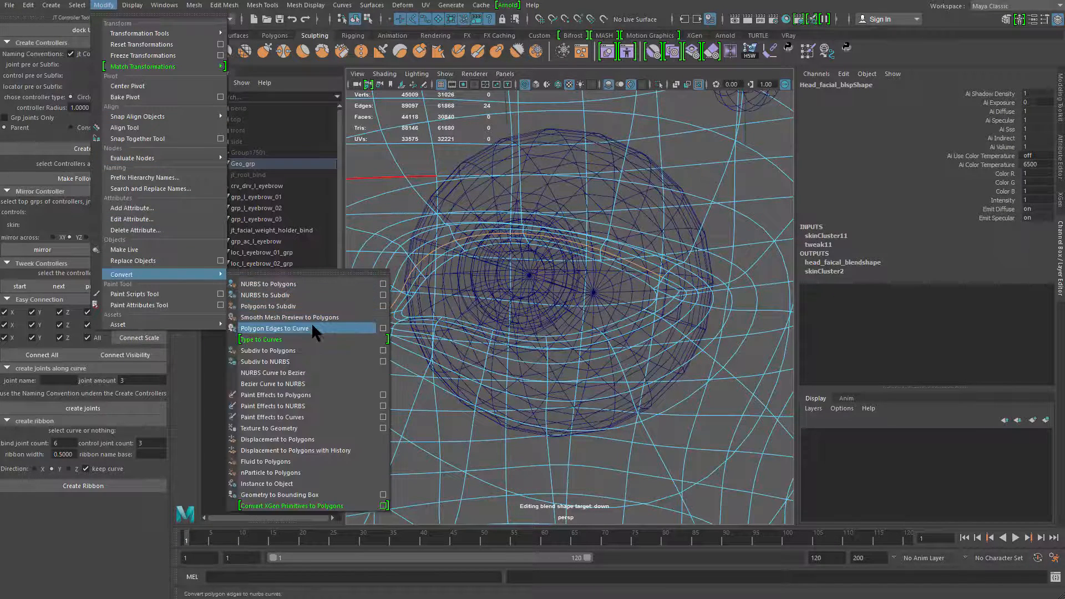
left_click(311, 328)
Select both eyelid curves and isolate them in the viewport
left_click(250, 286, "shift")
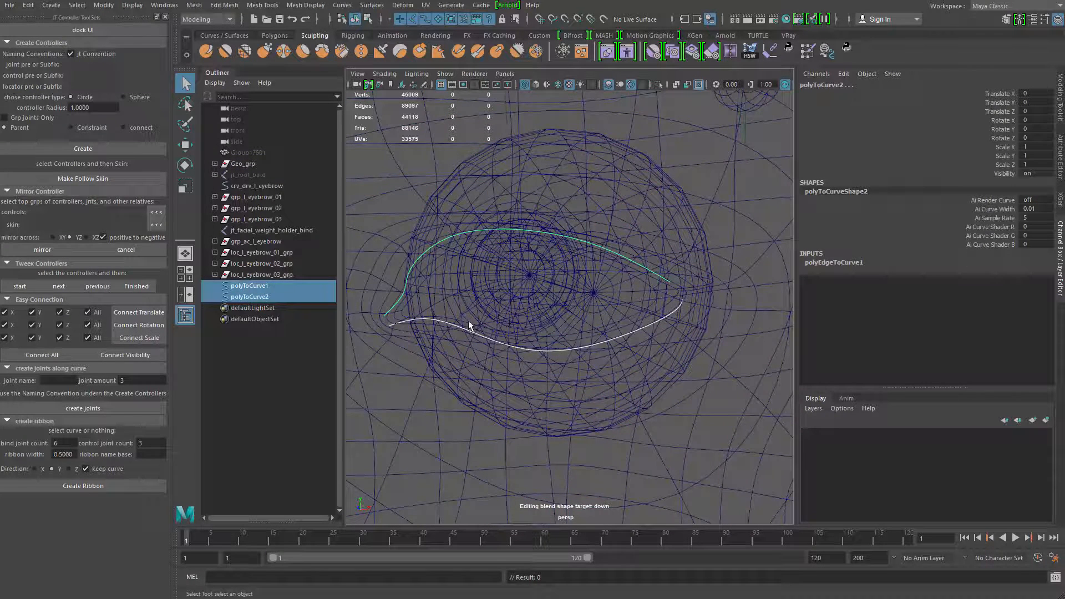
key("ctrl+1")
left_click_drag(475, 172, 536, 397)
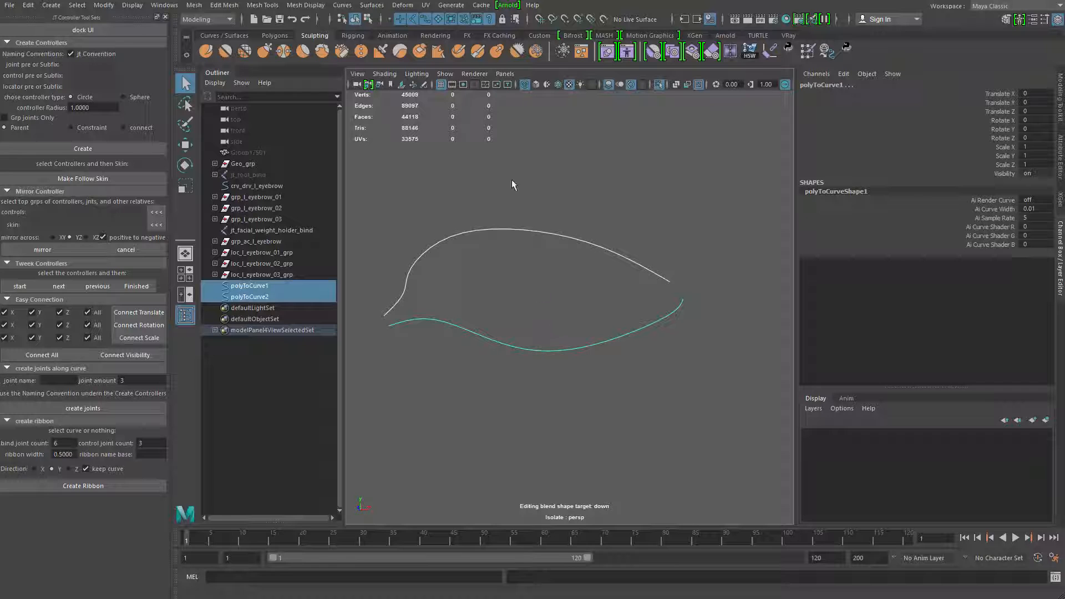
left_click_drag(511, 179, 556, 381)
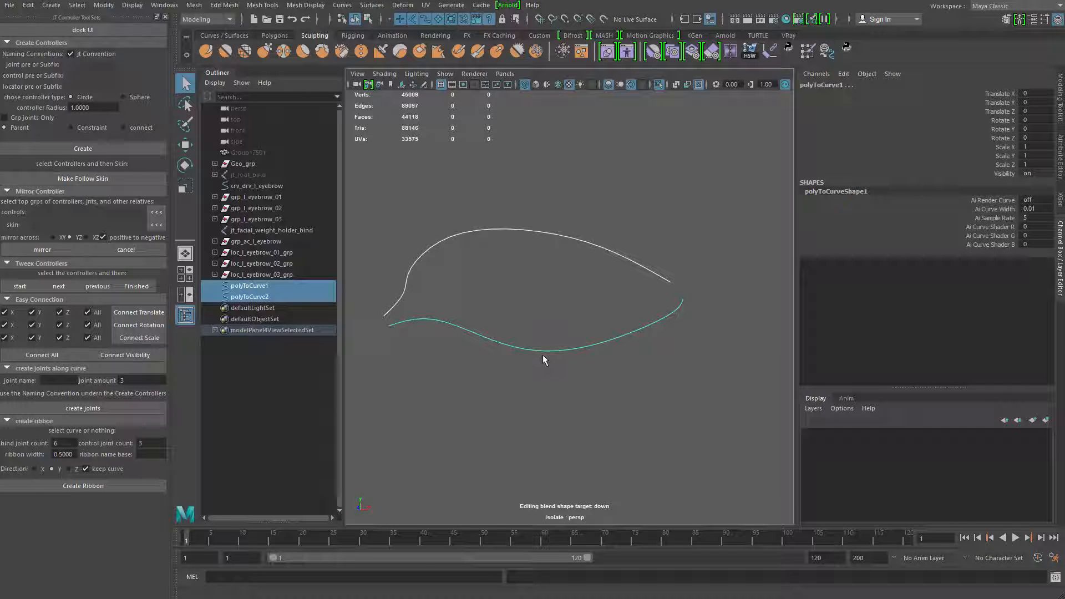
right_click_drag(541, 300, 463, 292)
middle_click_drag(462, 291, 490, 279, "alt")
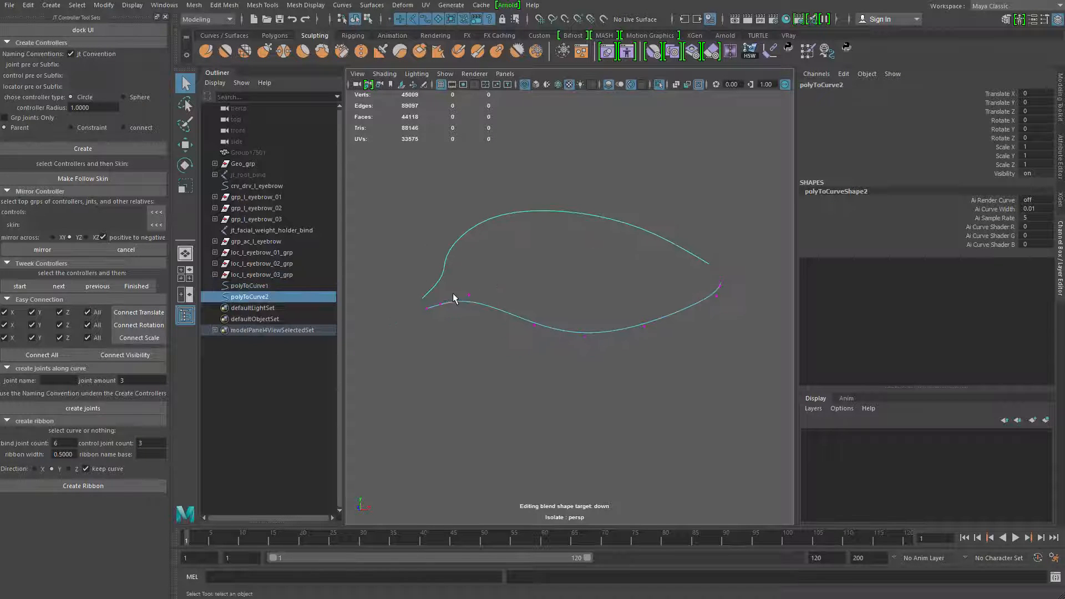
Smooth the lower eyelid curve near the inner eye corner by moving its control vertices, and end the isolation
left_click_drag(463, 323, 471, 321)
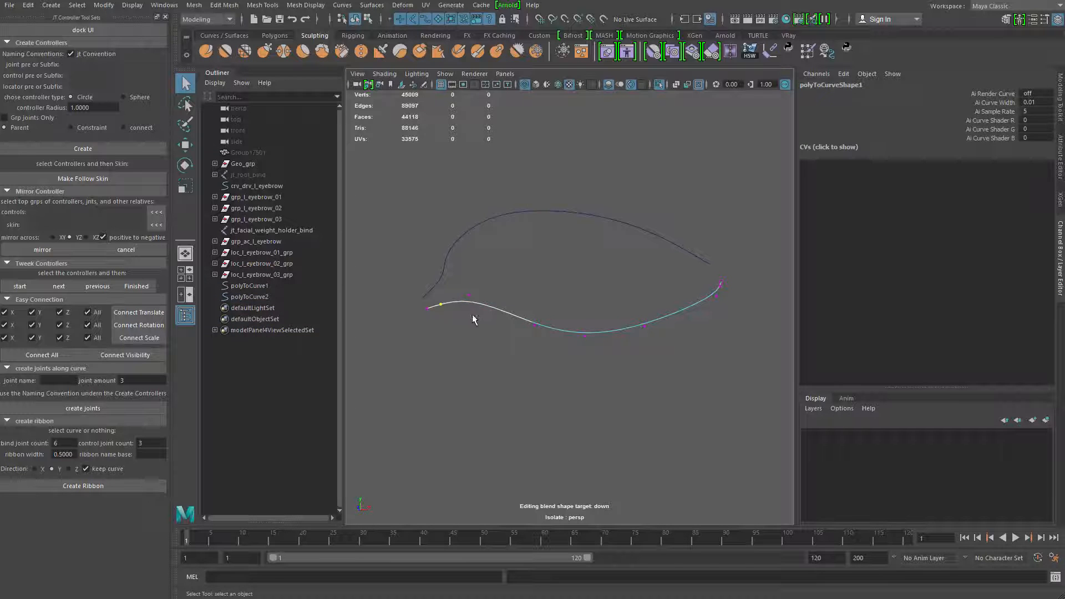
left_click_drag(457, 281, 489, 311)
key("w")
left_click_drag(470, 261, 470, 283)
key("q")
left_click_drag(552, 352, 523, 310)
key("w")
left_click_drag(532, 269, 531, 276)
left_click_drag(445, 297, 489, 324)
key("ctrl+1")
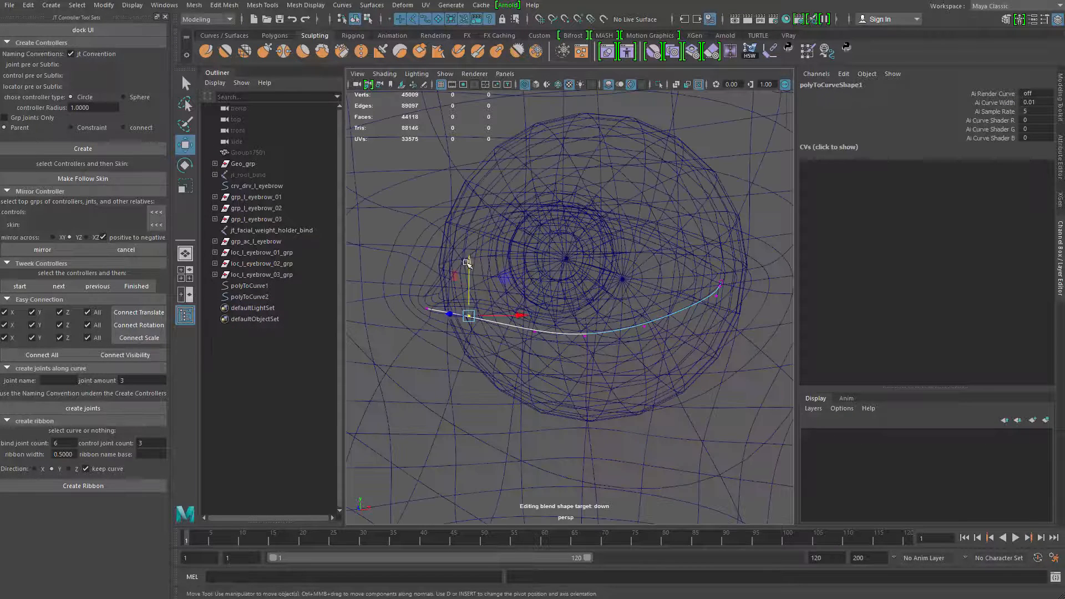
Fine-tune the lower curve's control vertices against the eye mesh, extending its end toward the outer corner
left_click_drag(466, 262, 467, 260)
left_click(532, 332)
left_click_drag(532, 332, 521, 331)
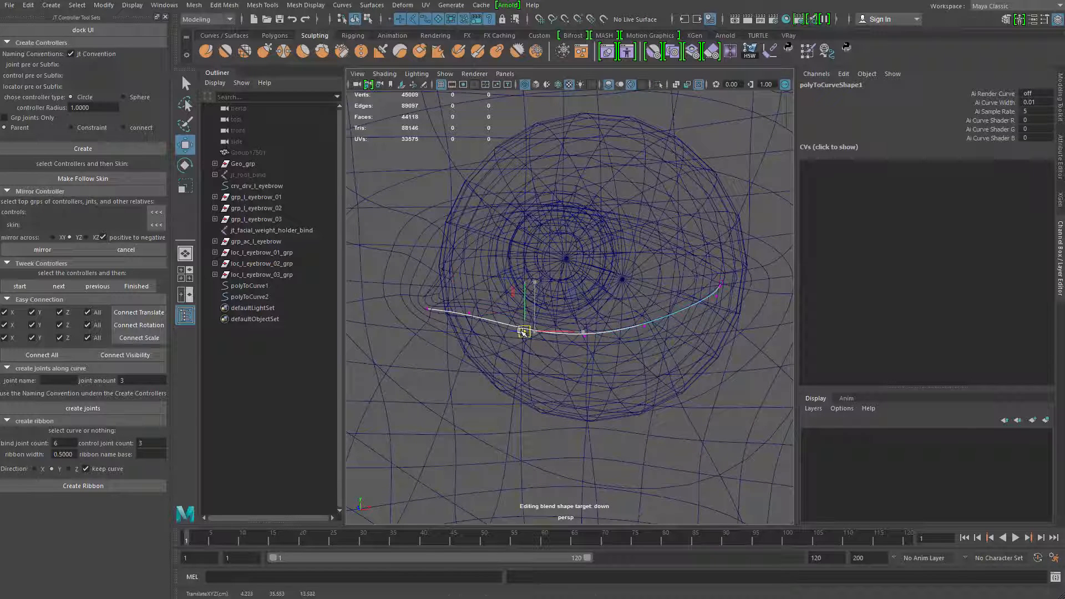
key("q")
left_click(729, 294)
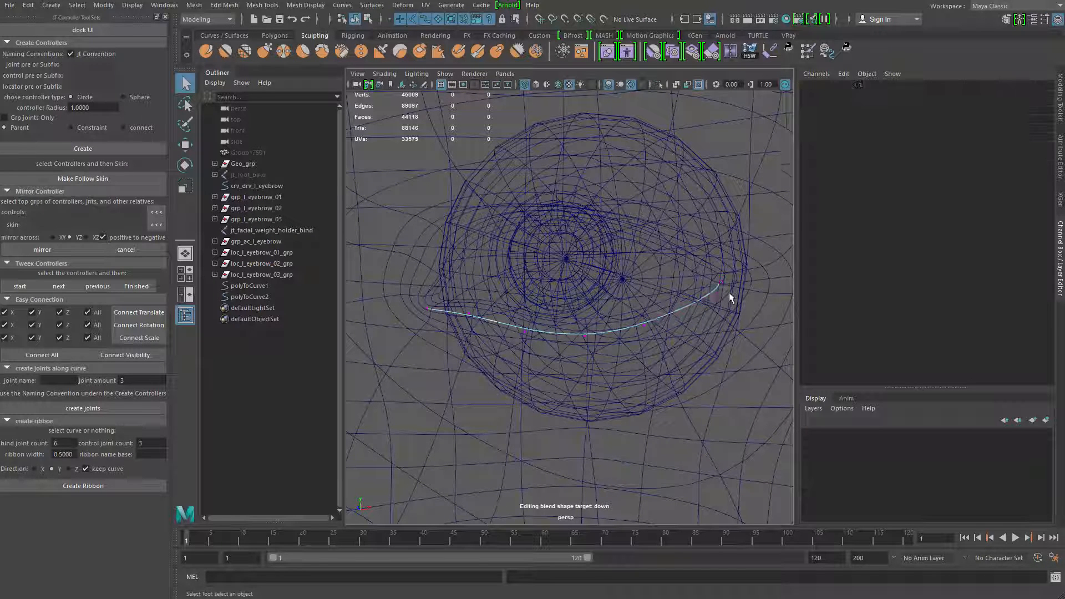
key("w")
mouse_move(727, 284)
left_mouse_down()
mouse_move(713, 303)
mouse_move(726, 284)
left_mouse_up()
left_click(585, 335)
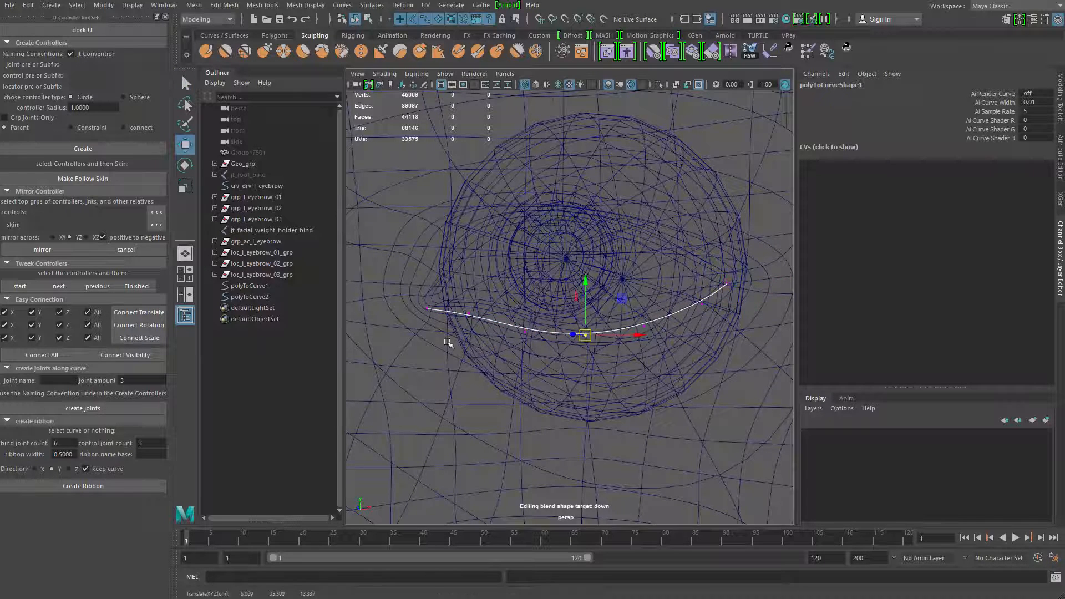
Straighten the upper curve's bend near the inner eye corner by moving its control vertex in isolation, and show the shaded head again
key("5")
left_click(443, 279)
key("ctrl+1")
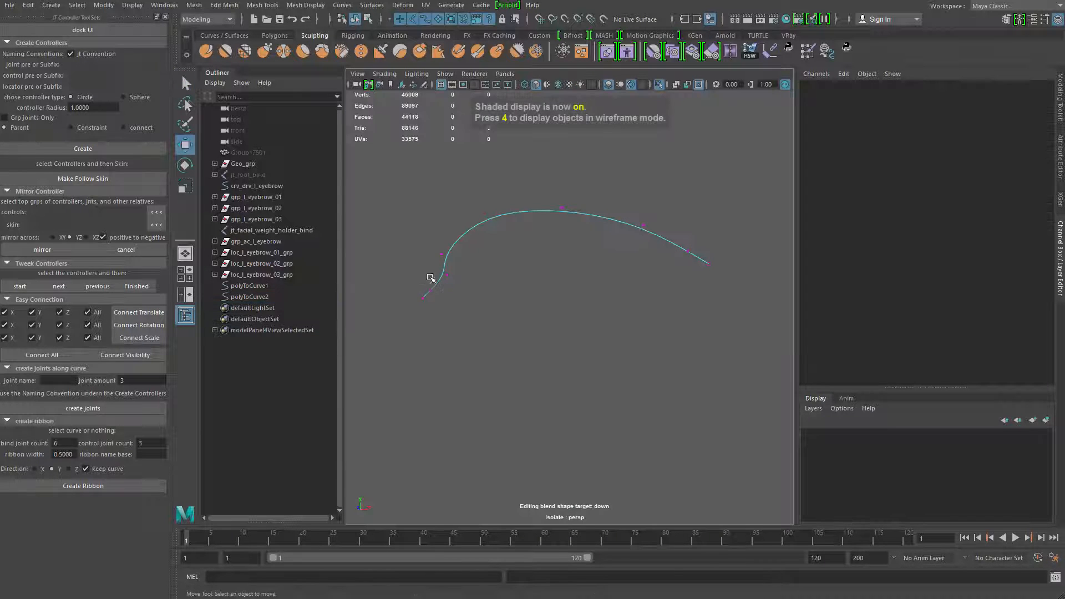
left_click(441, 278)
left_click(451, 292)
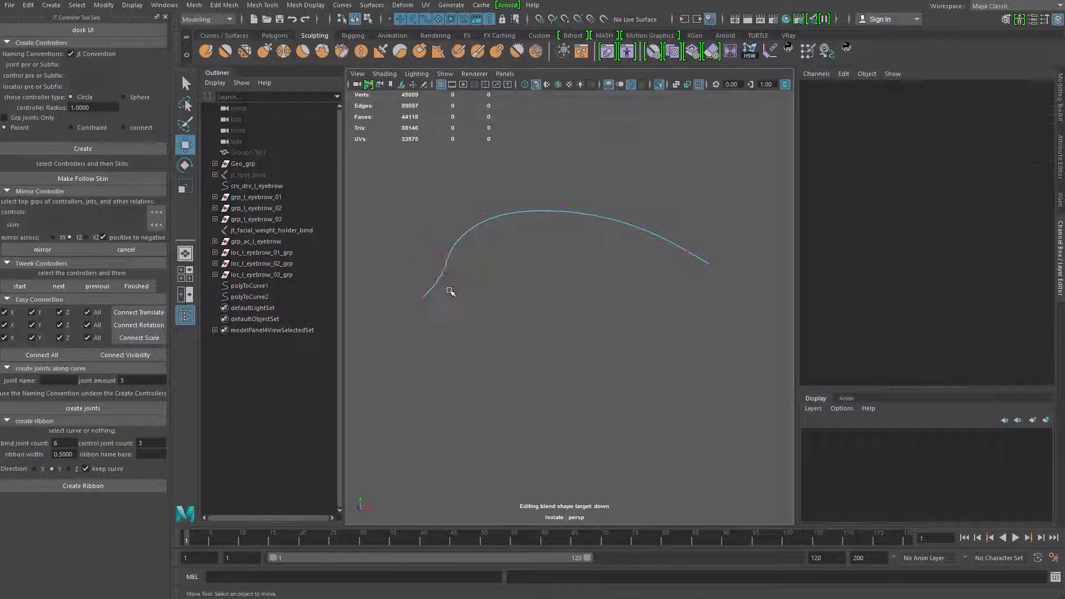
left_click(443, 274)
left_click_drag(443, 273, 442, 253)
key("4")
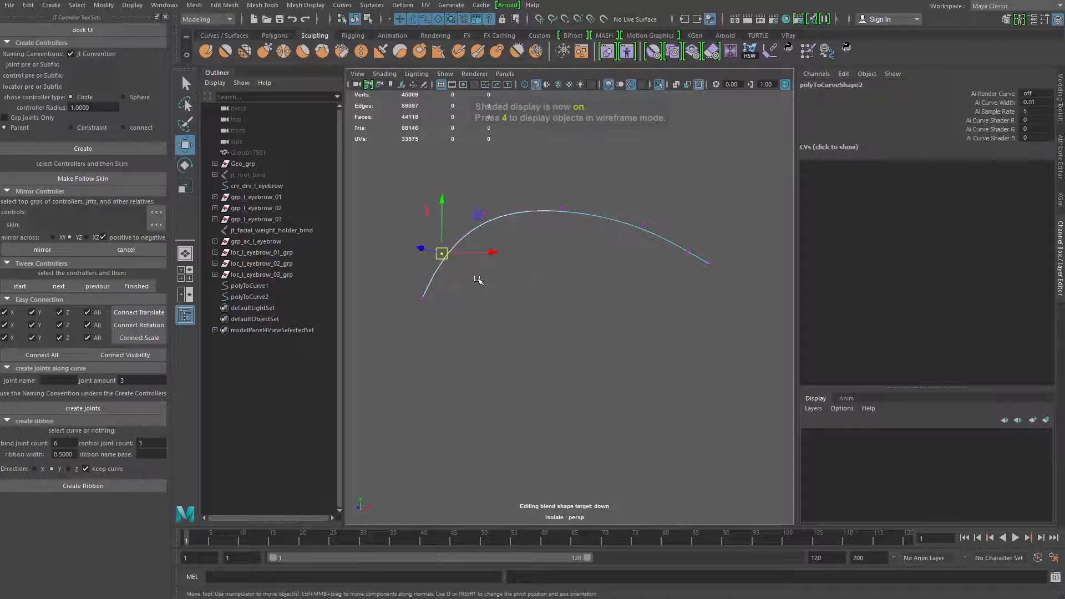
key("5")
key("ctrl+1")
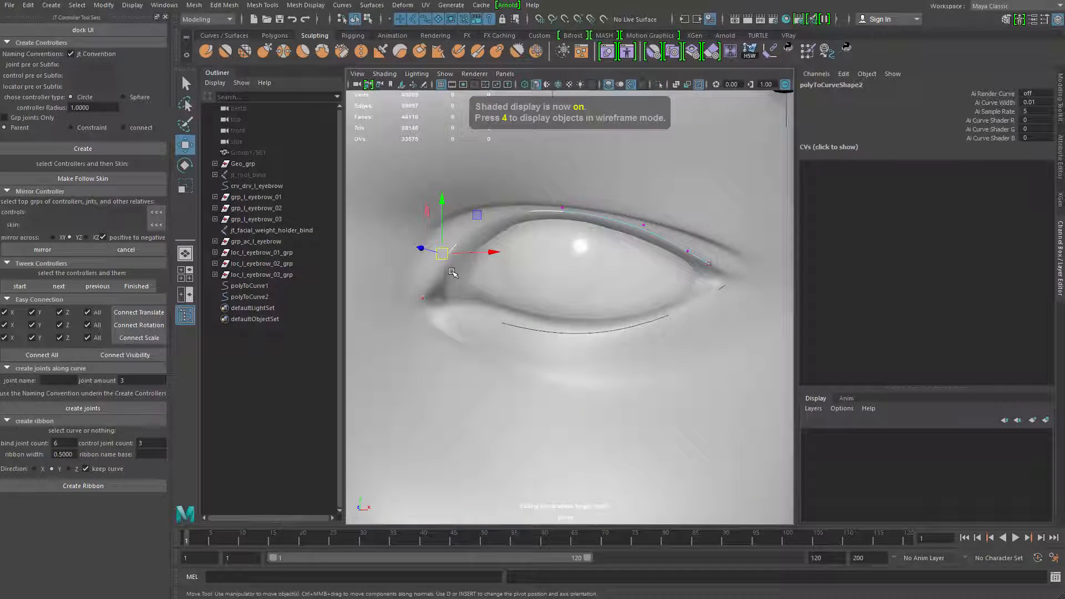
Reposition the upper curve's control vertices near both eye corners to follow the shaded upper lid
left_click_drag(441, 253, 447, 259)
left_click_drag(459, 172, 508, 234)
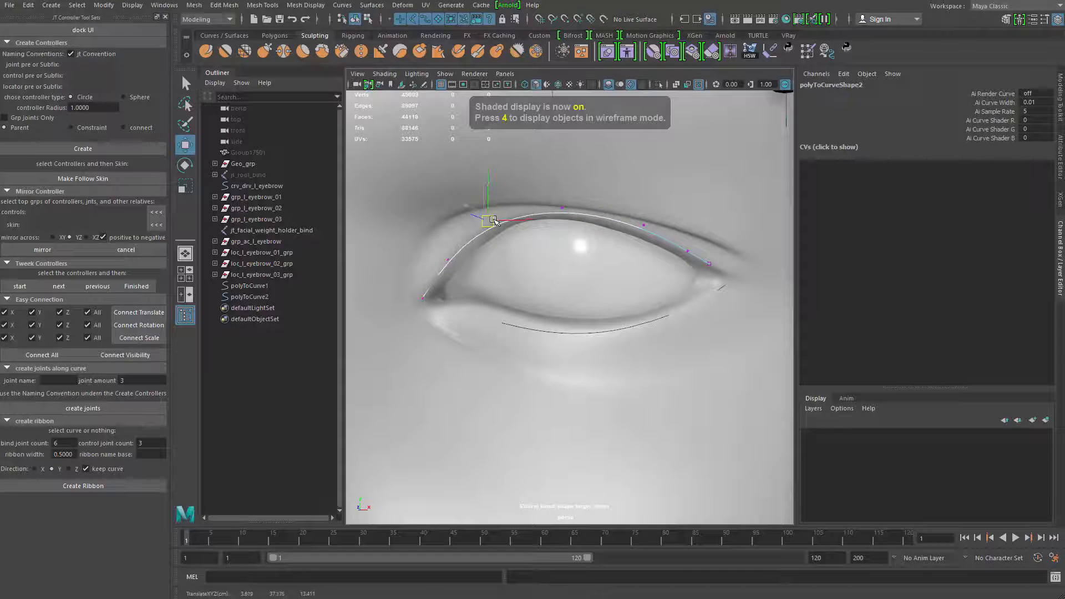
left_click_drag(719, 274, 722, 275)
left_click_drag(709, 263, 689, 249)
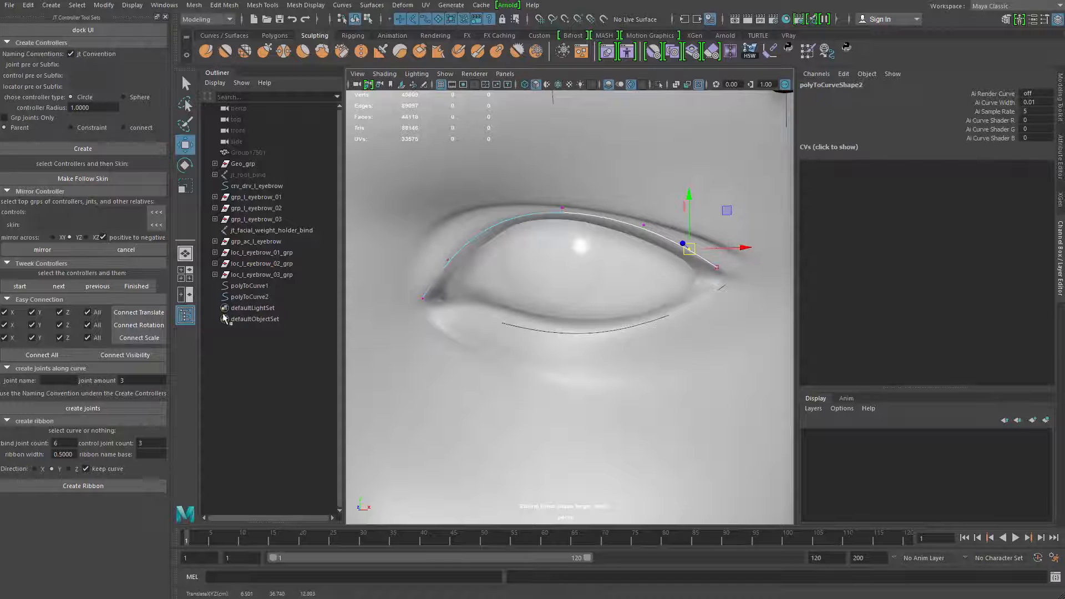
Isolate polyToCurve1 and polyToCurve2 in the viewport
left_click(249, 285)
left_click(255, 297, "shift")
key("ctrl+1")
left_click(553, 395)
Rebuild the upper curve as uniform, 3 Cubic with 5 spans, keeping its ends
left_click(484, 233)
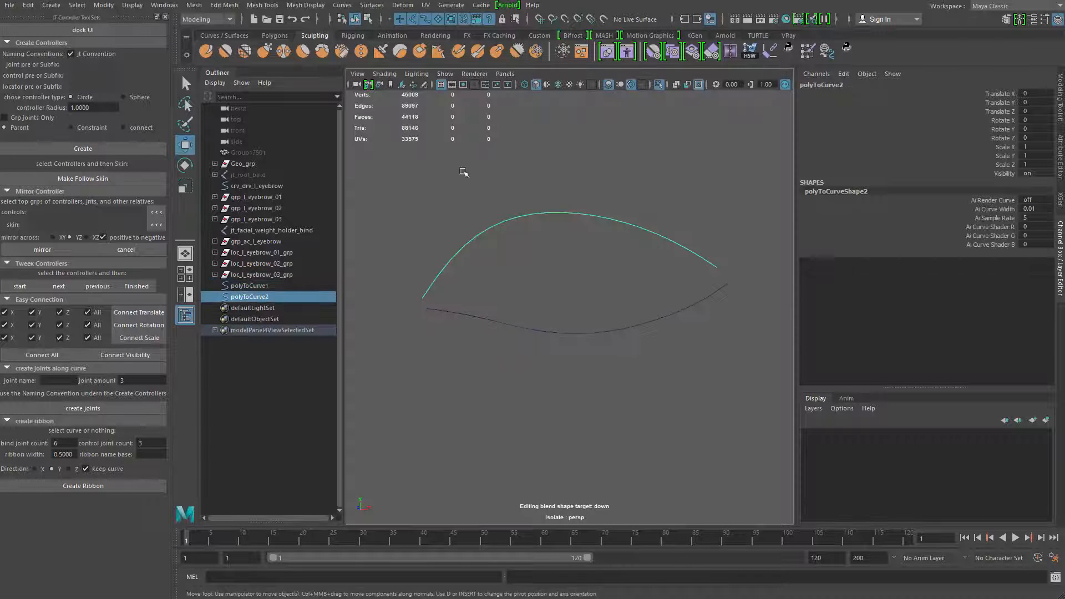
left_click_drag(413, 154, 427, 142, "alt")
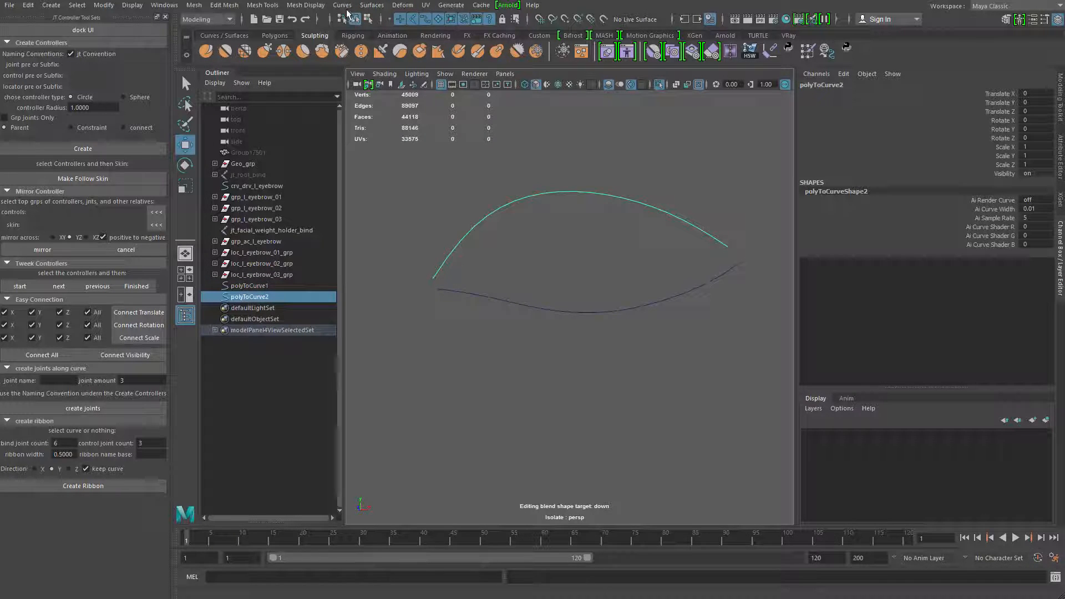
left_click(342, 5)
mouse_move(427, 335)
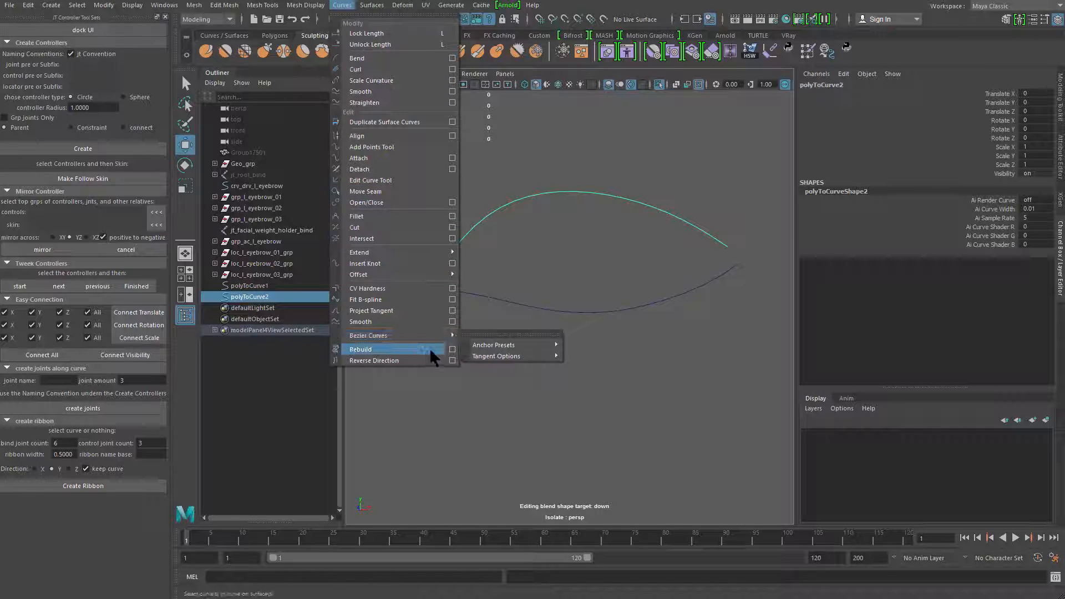
left_click(452, 349)
left_click_drag(958, 63, 745, 117)
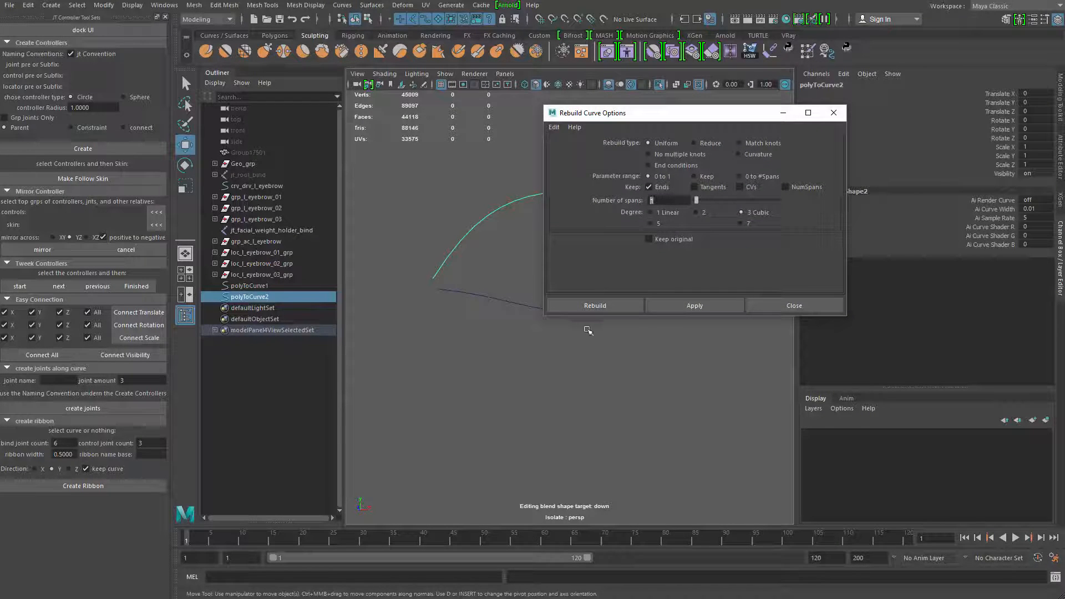
middle_click_drag(541, 405, 524, 463, "alt")
left_click(710, 307)
Rebuild the lower curve with the same 5-span cubic settings and close the rebuild options
left_click(584, 372)
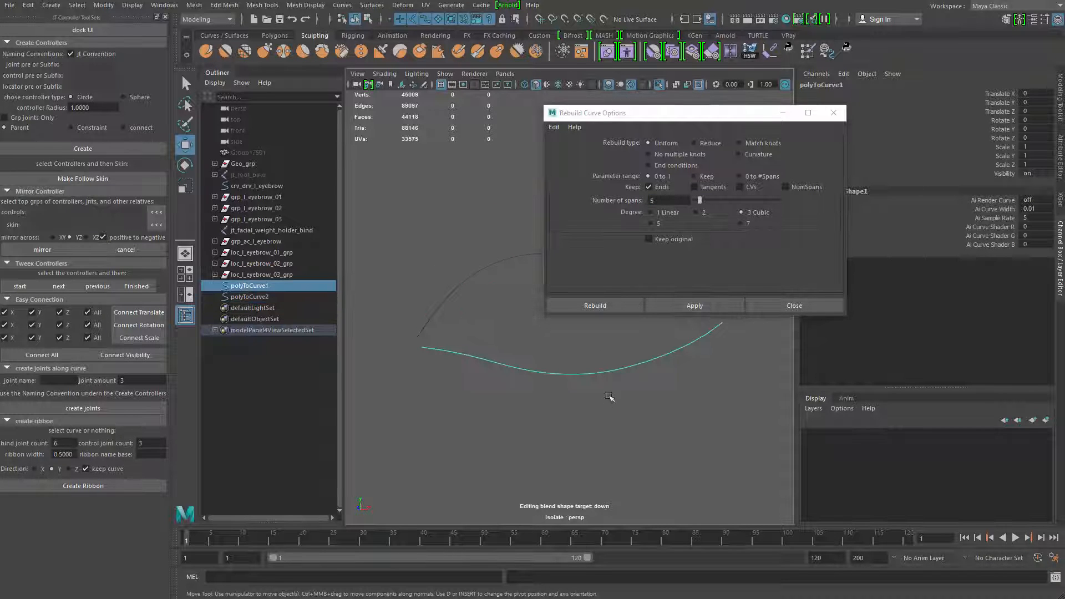
left_click(693, 306)
left_click(682, 381)
left_click(768, 306)
Examine the rebuilt curves on their own and check how they sit on the eyelids from several angles
left_click(577, 254)
right_click_drag(577, 254, 373, 282)
left_click_drag(618, 439, 619, 442)
right_click_drag(608, 371, 326, 386)
left_click(561, 255)
left_click(573, 376, "shift")
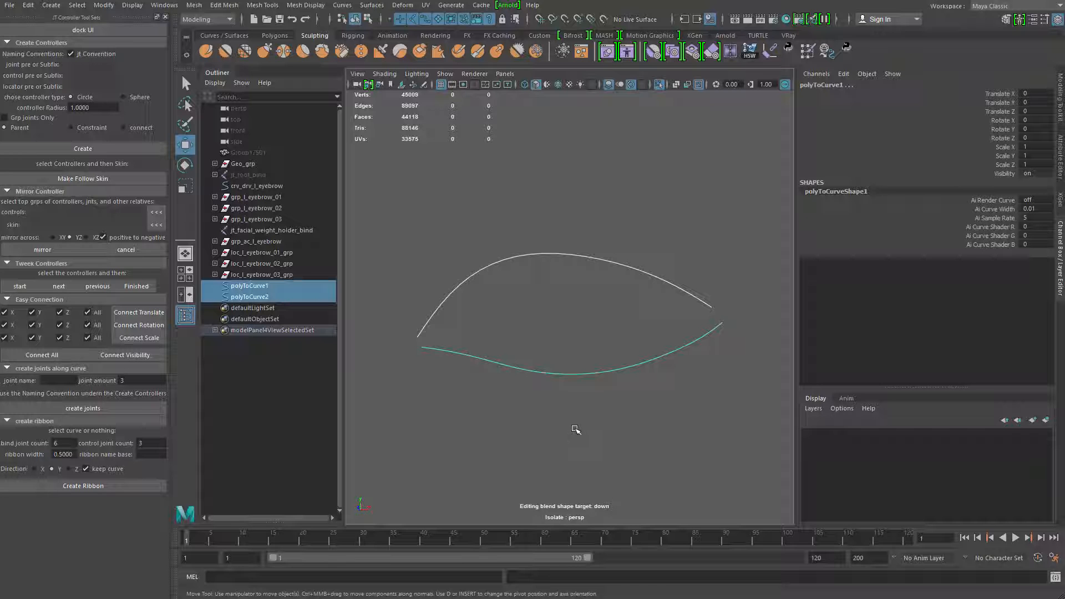
middle_click_drag(492, 345, 487, 356, "alt")
right_click_drag(488, 356, 505, 399, "alt")
key("ctrl+1")
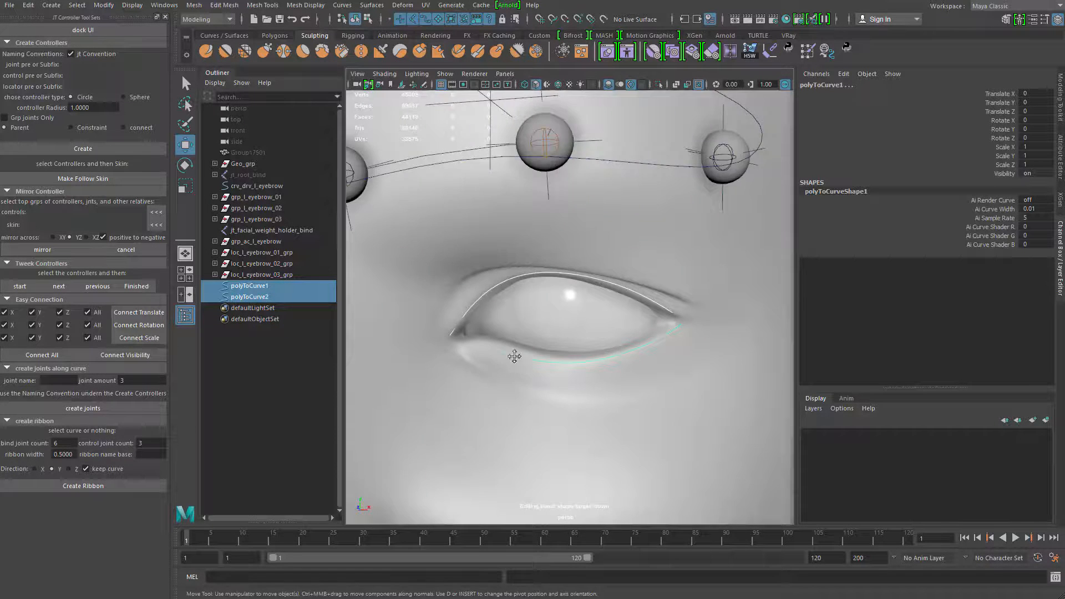
right_click_drag(514, 357, 461, 333, "alt")
left_click_drag(462, 333, 516, 326, "alt")
right_click_drag(516, 327, 453, 298, "alt")
middle_click_drag(453, 298, 481, 279, "alt")
Place the upper curve above the lower one in the Outliner and rename it crv_drv_upper_eyelid
left_click(251, 285)
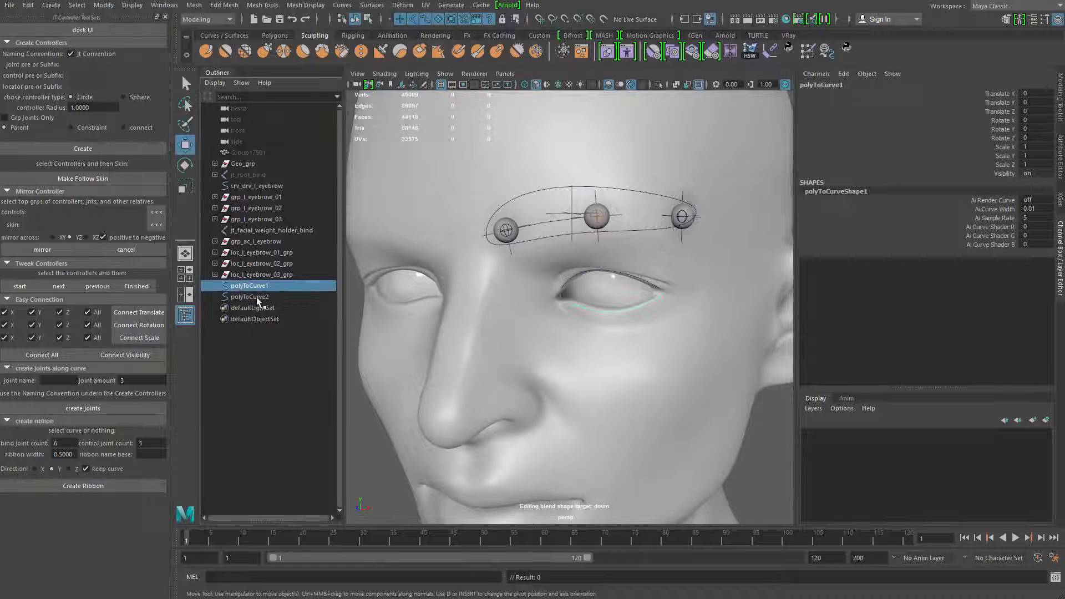
left_click(257, 298)
middle_click_drag(263, 299, 268, 282)
double_click(268, 286)
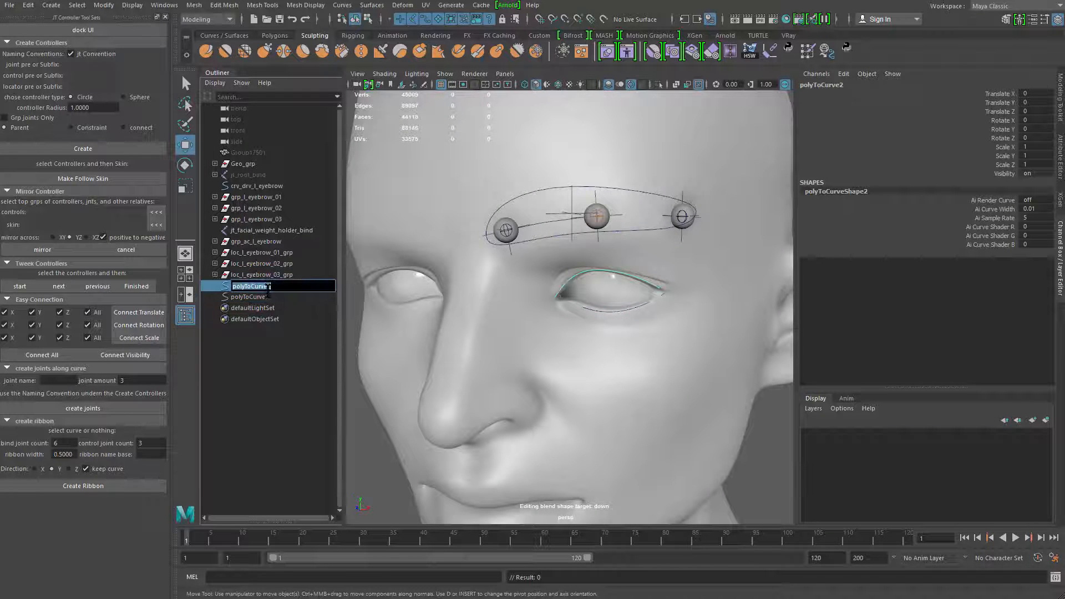
type("crv_drv_upper_")
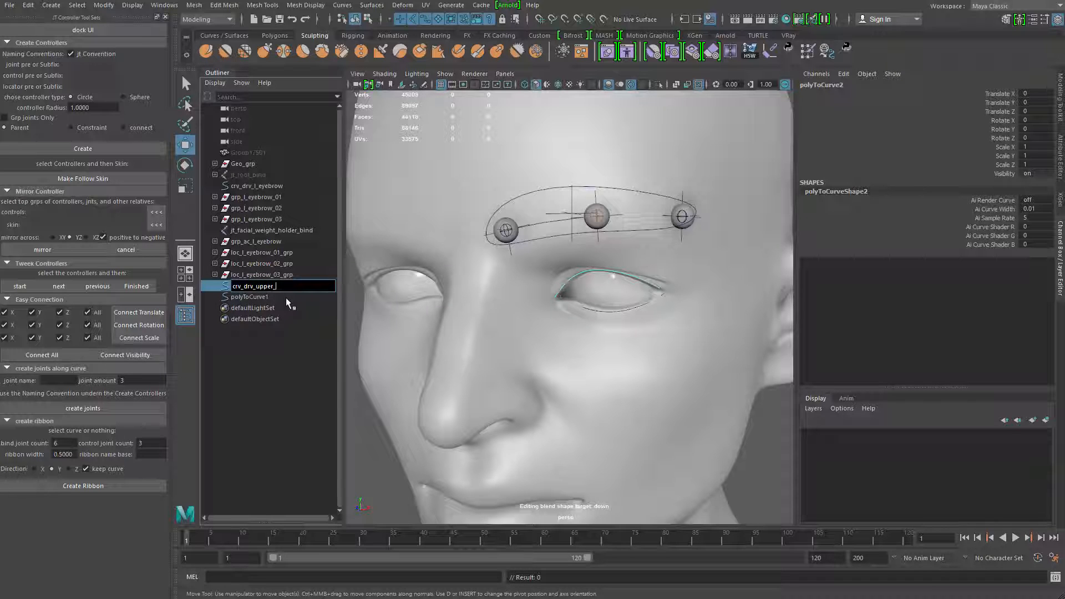
type("eyelid")
key("Return")
Rename the lower curve crv_drv_lower_eyelid, reusing the upper curve's name
key("ctrl+c")
double_click(278, 298)
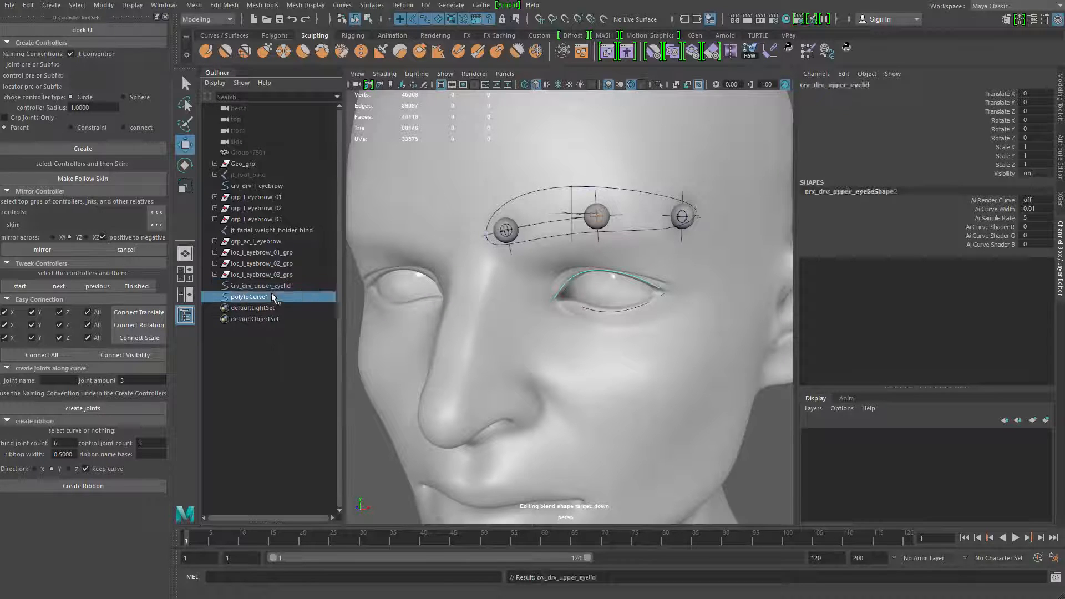
key("ctrl+v")
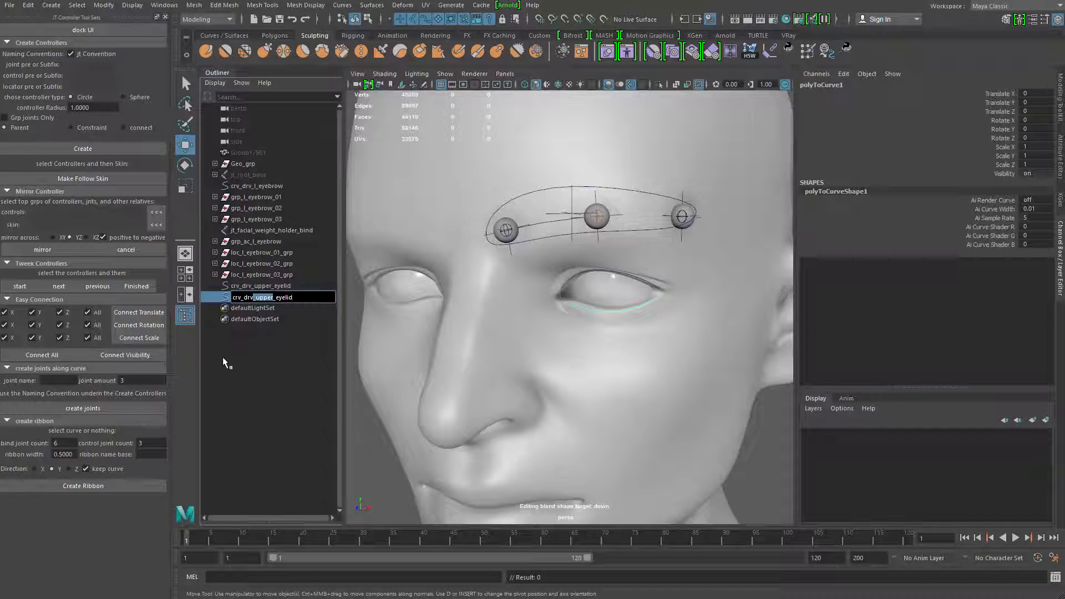
type("l")
type("ower")
key("Return")
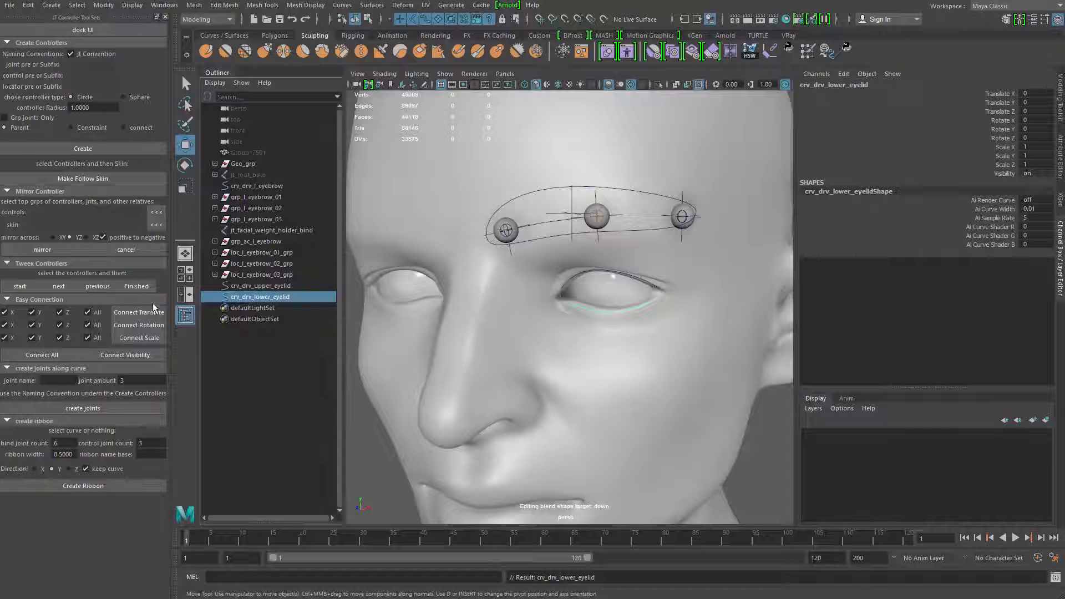
Examine the two eyelid curves in isolation and against the face mesh
left_click(266, 286, "shift")
middle_click_drag(609, 307, 610, 278, "alt")
right_click_drag(610, 278, 640, 294, "alt")
key("ctrl+1")
middle_click_drag(565, 289, 521, 316, "alt")
right_click_drag(520, 317, 578, 335, "alt")
left_click(577, 335)
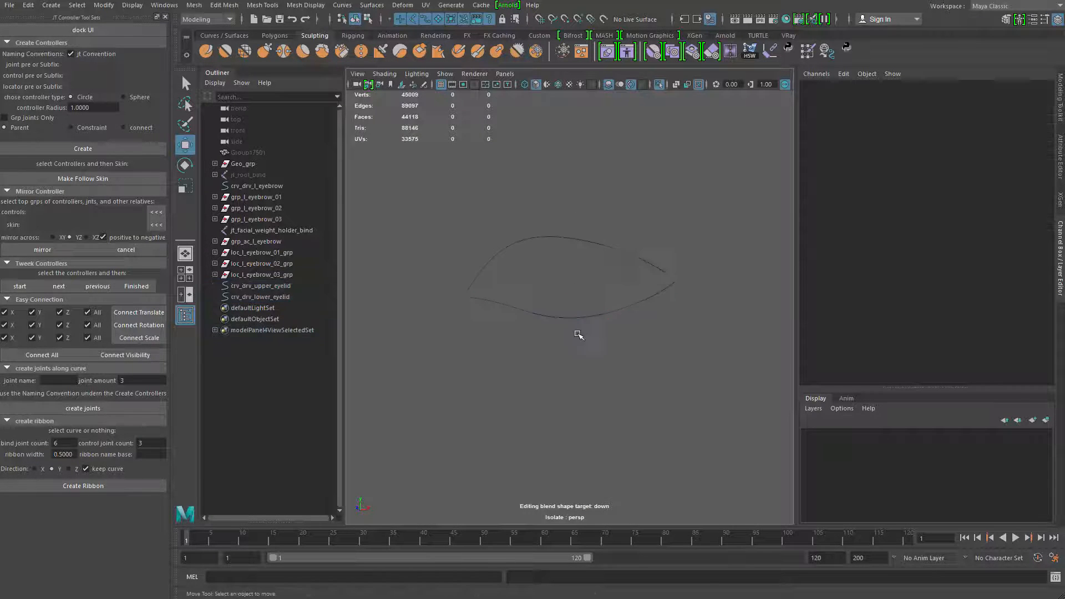
left_click(603, 236)
key("ctrl+1")
middle_click_drag(601, 186, 607, 374, "alt")
middle_click_drag(514, 411, 551, 153, "alt")
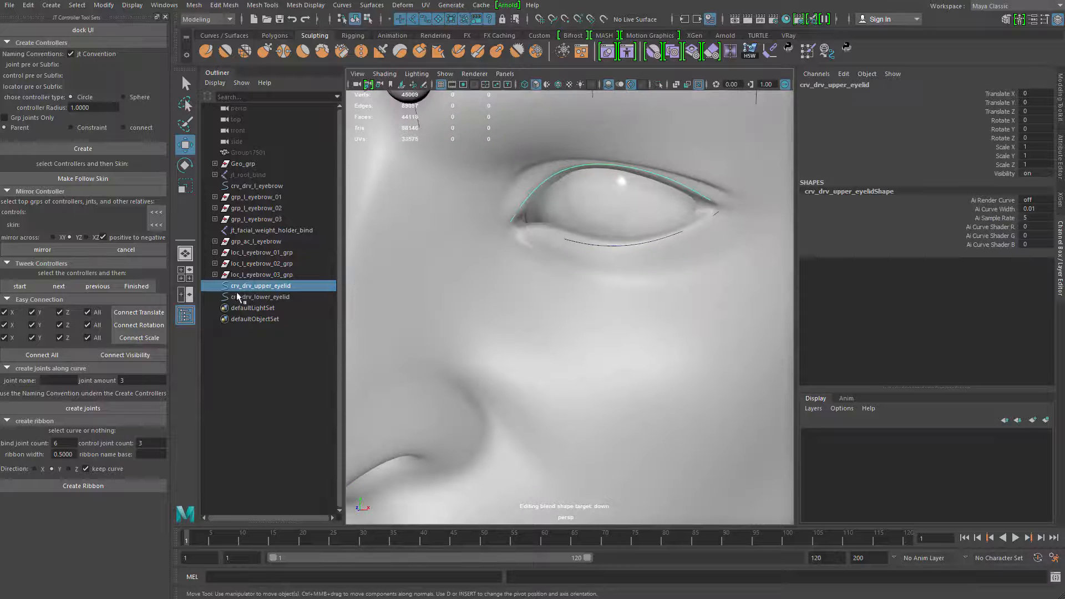
Isolate both eyelid curves and select crv_drv_upper_eyelid
left_click(240, 298, "shift")
key("ctrl+1")
left_click(603, 282)
left_click(619, 166)
middle_click_drag(624, 200, 456, 281, "alt")
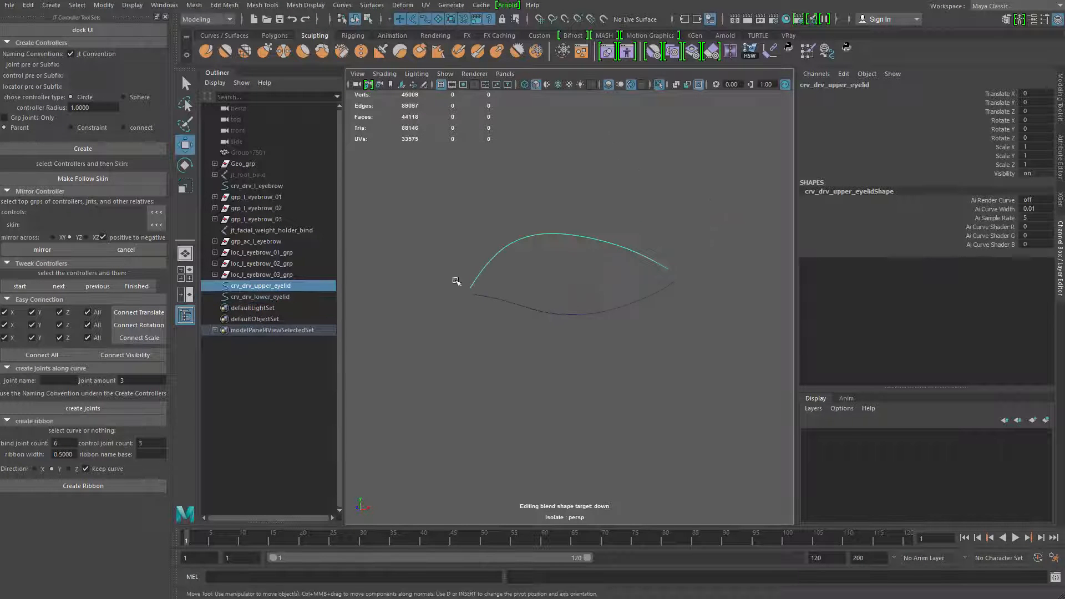
Exit the isolated view of both eyelid curves and isolate only crv_drv_upper_eyelid, keeping it selected
middle_click_drag(561, 235, 604, 220, "alt")
right_click_drag(603, 221, 599, 256, "alt")
middle_click_drag(599, 257, 580, 273, "alt")
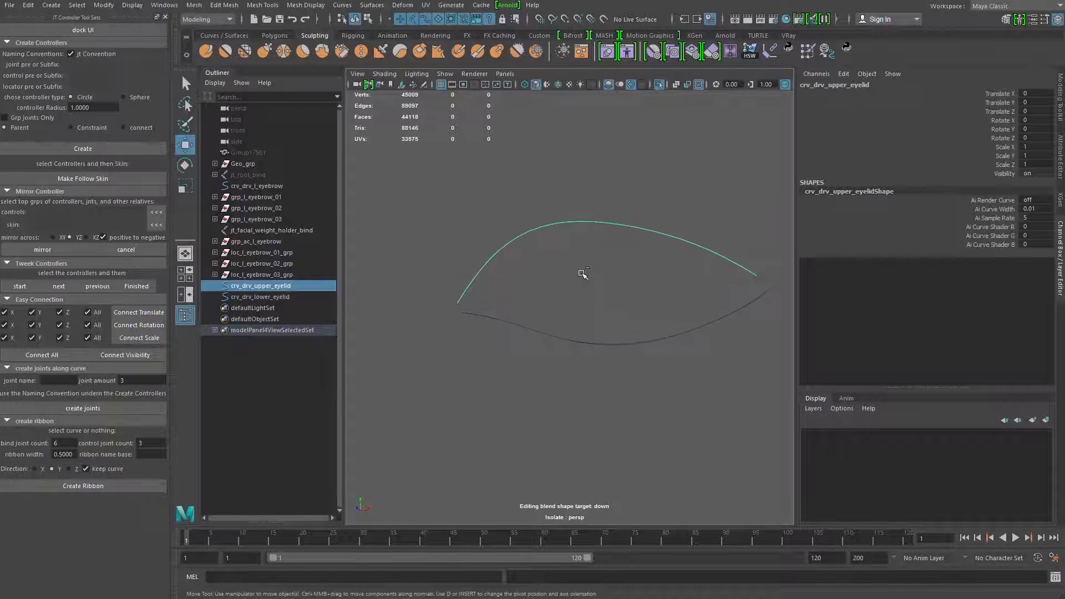
key("ctrl+1")
middle_click_drag(580, 188, 616, 331, "alt")
right_click_drag(616, 330, 523, 275, "alt")
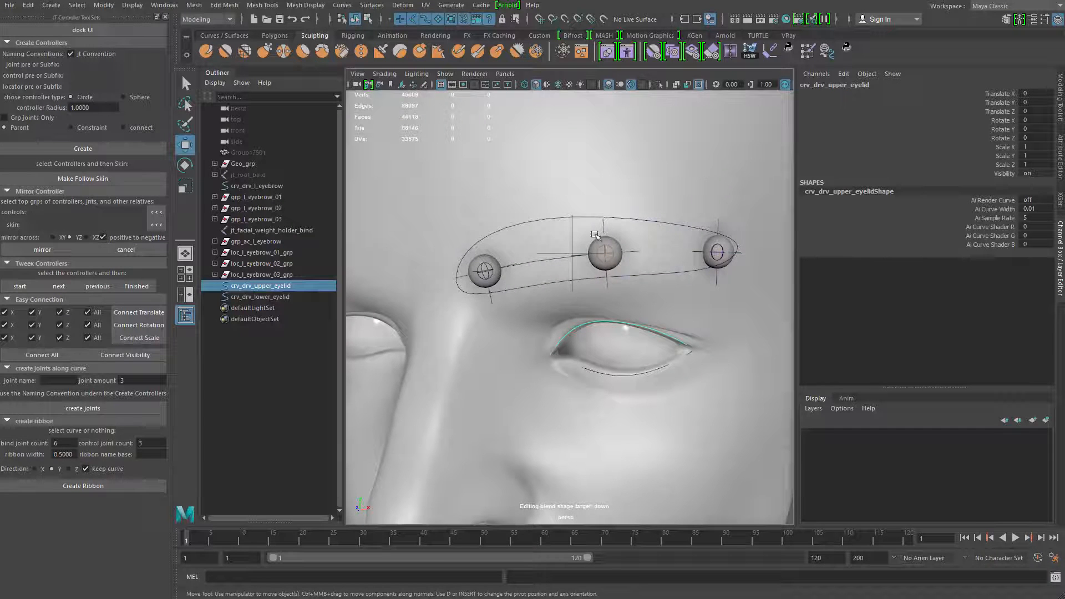
key("f")
key("ctrl+1")
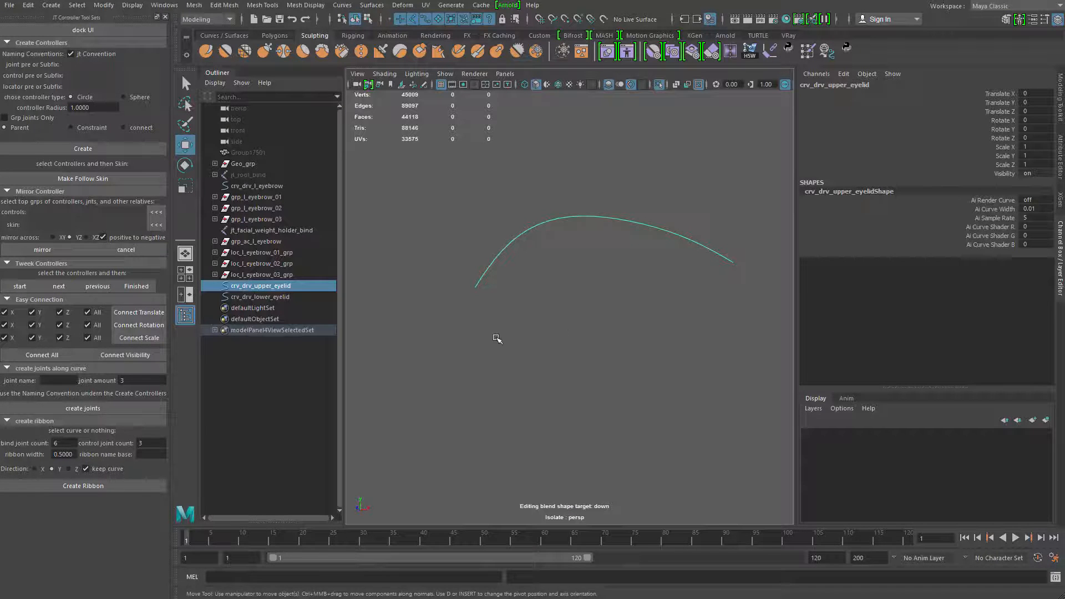
left_click_drag(495, 338, 468, 315, "alt")
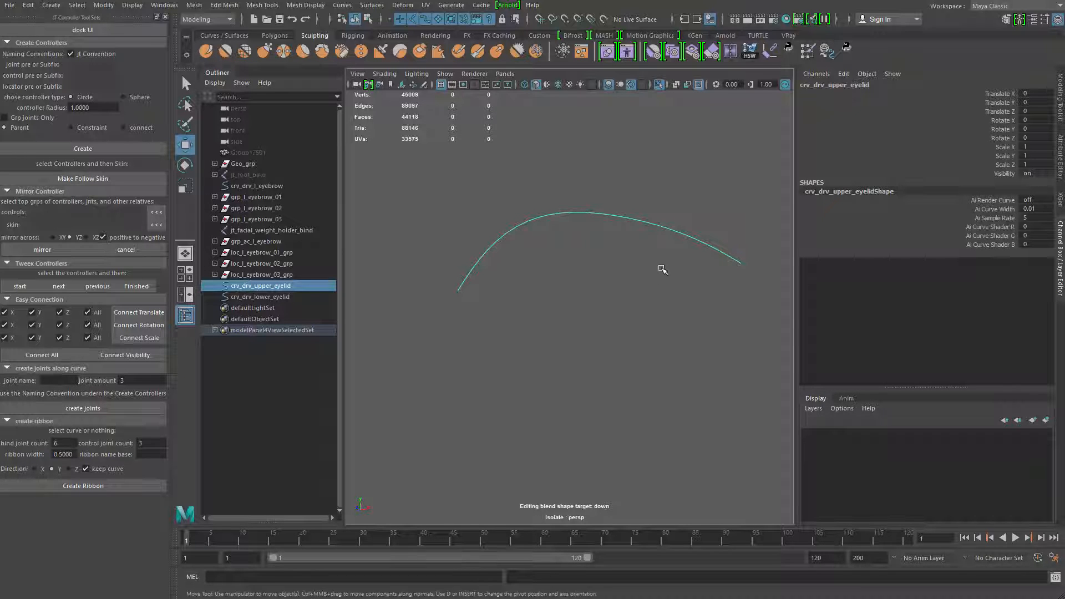
left_click_drag(664, 268, 633, 285, "alt")
left_click(632, 285)
key("ctrl+z")
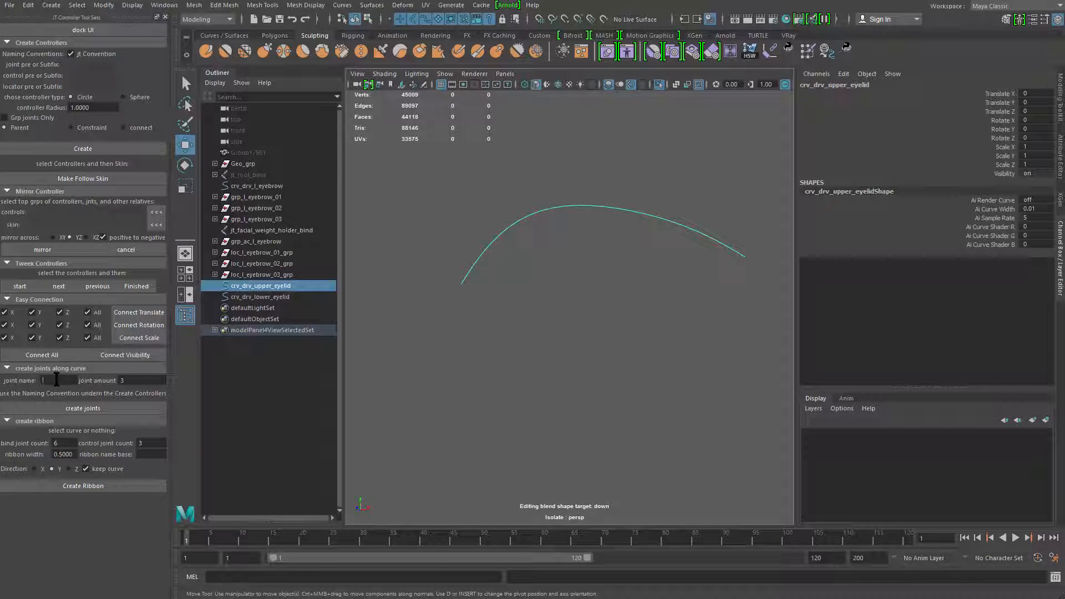
Set the joints-along-curve name to jt_l_upper_eyelid_bind and the joint amount to 5
type("jt")
type("_l_u")
type("pper_eyelid")
key("BackSpace")
type("5")
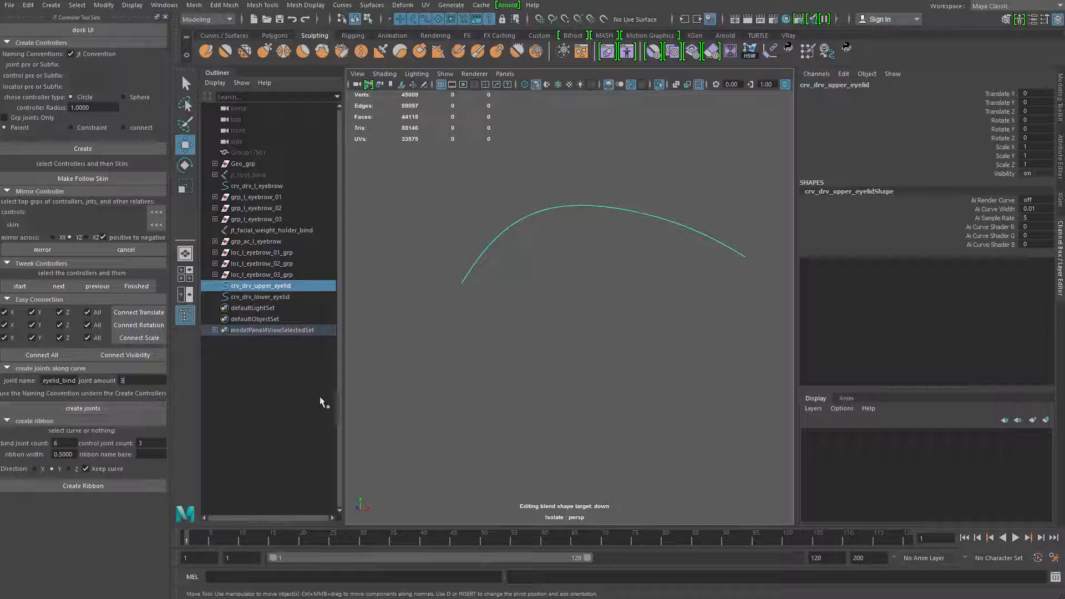
Create the joints along crv_drv_upper_eyelid and bring the full face mesh back into view
middle_click_drag(462, 325, 425, 353, "alt")
left_click(116, 410)
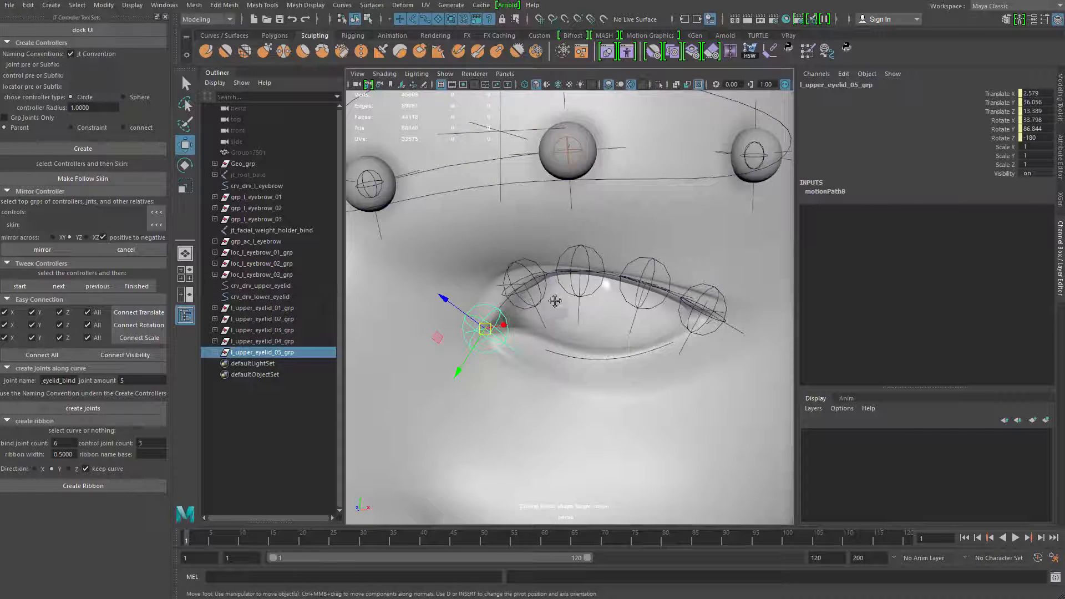
middle_click_drag(555, 302, 532, 285, "alt")
right_click_drag(532, 284, 573, 265, "alt")
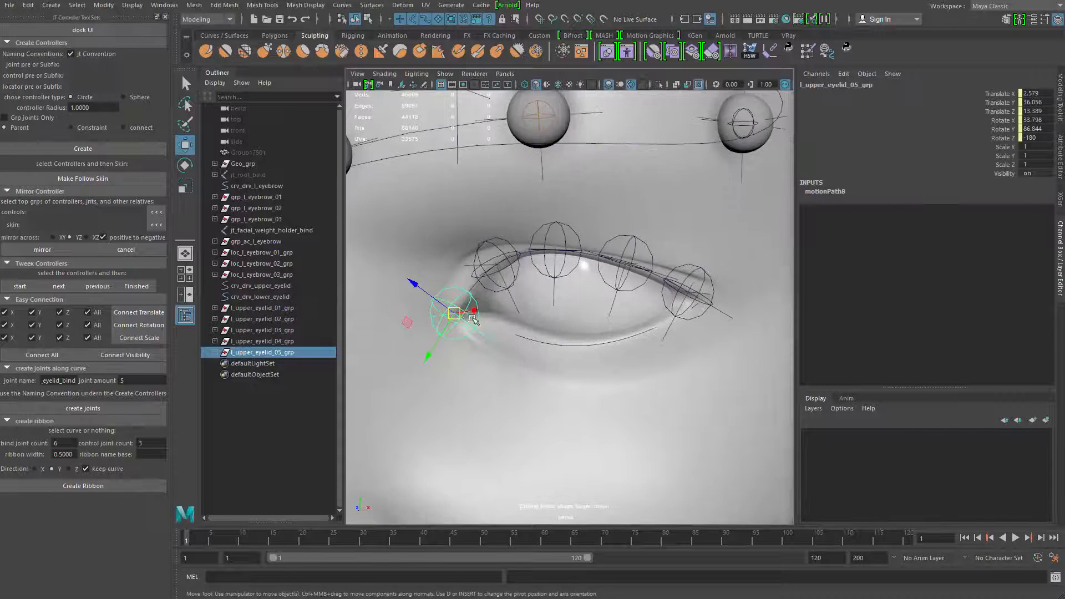
Select the five upper eyelid groups and examine the locator nested under each one in the Outliner
key("q")
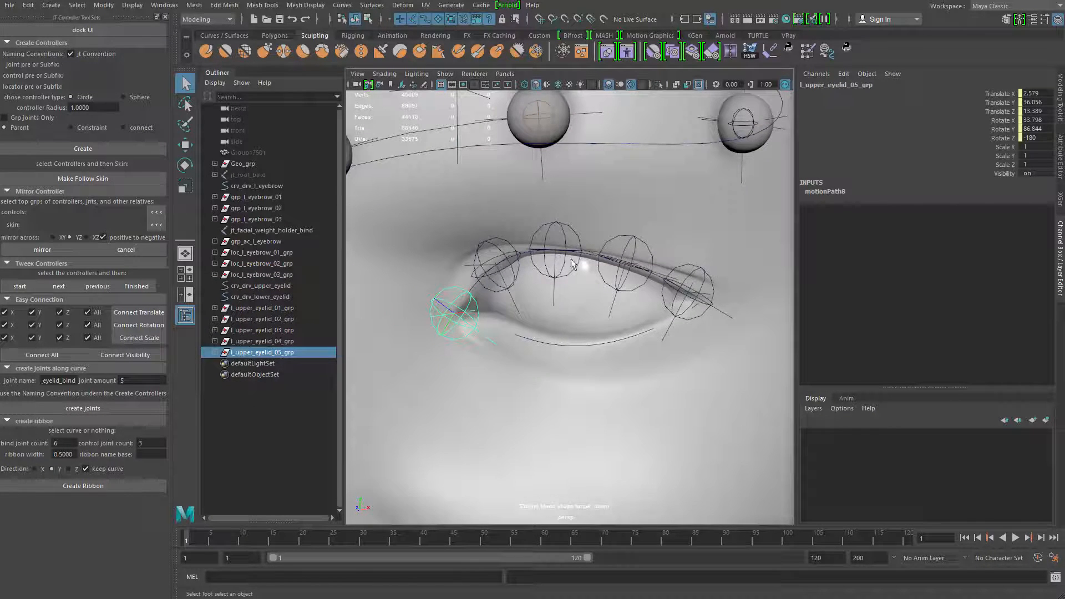
left_click(263, 310, "shift")
left_click(215, 353)
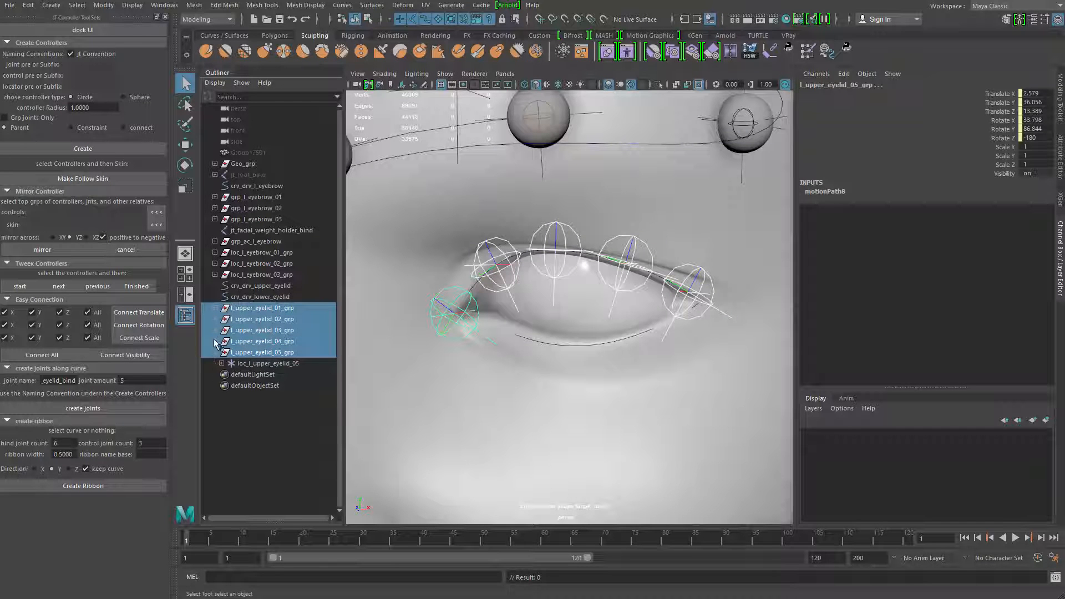
left_click(215, 341)
left_click(215, 331)
left_click(215, 319)
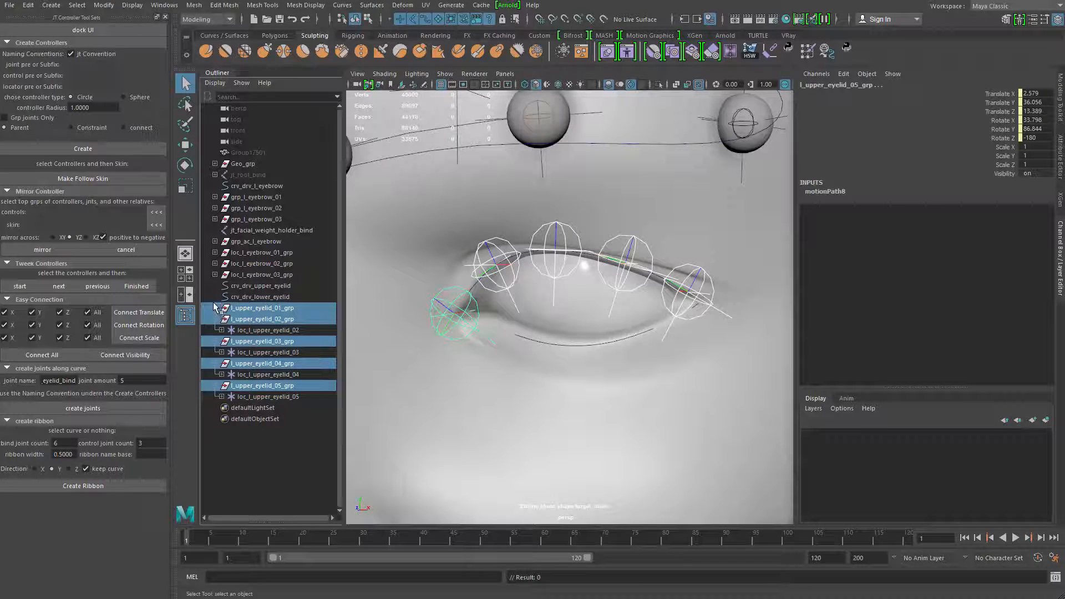
left_click(215, 308)
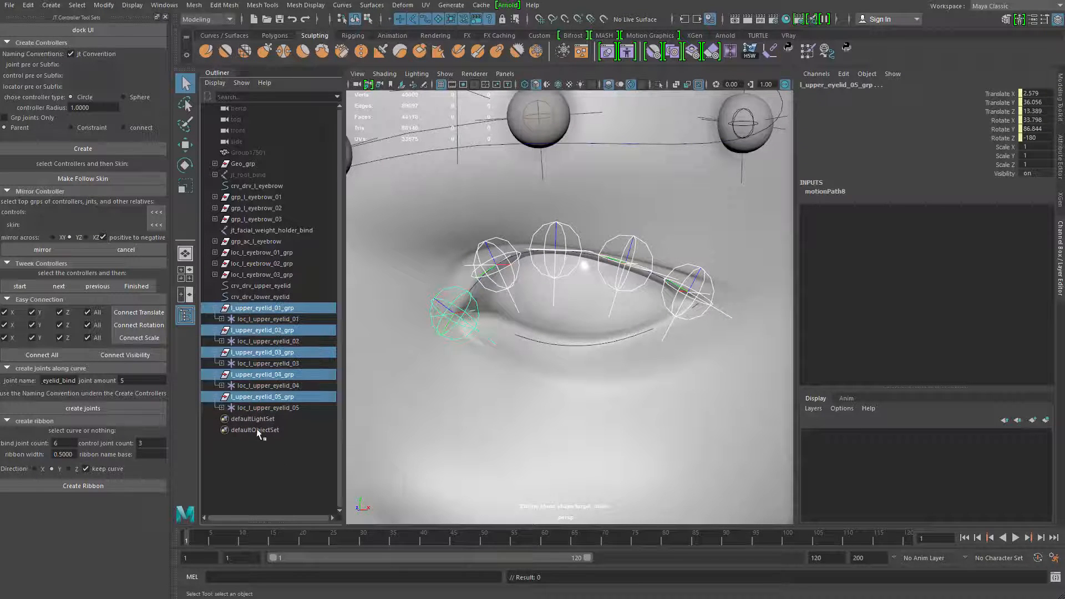
left_click(215, 308)
left_click(215, 319)
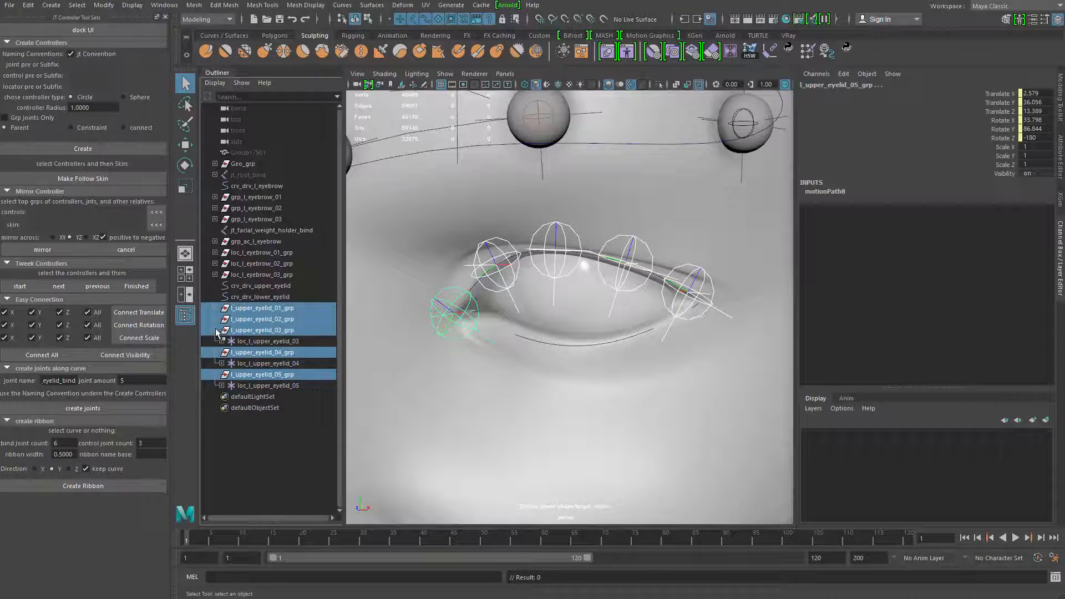
left_click(215, 331)
left_click(215, 342)
left_click(215, 353)
Delete the five selected upper eyelid groups
right_click_drag(506, 322, 460, 293, "alt")
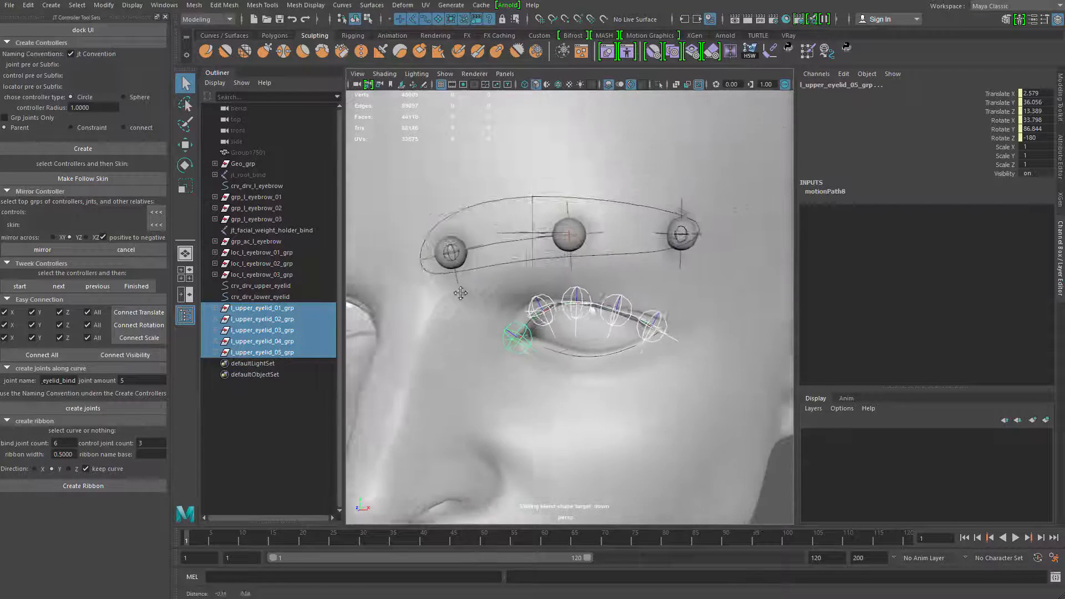
middle_click_drag(460, 293, 447, 249, "alt")
right_click_drag(506, 394, 485, 296, "alt")
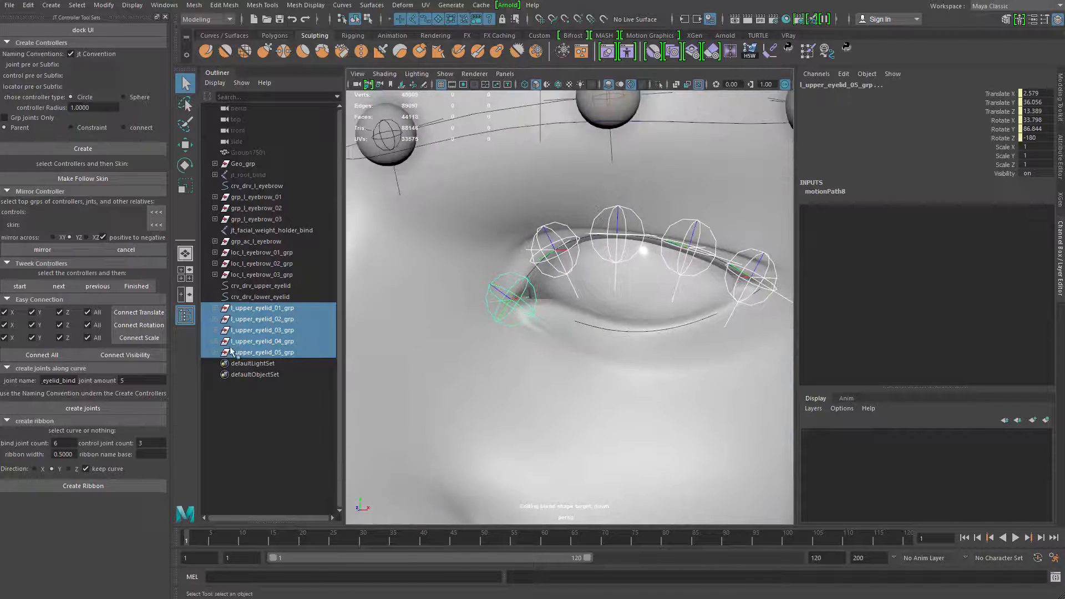
key("Delete")
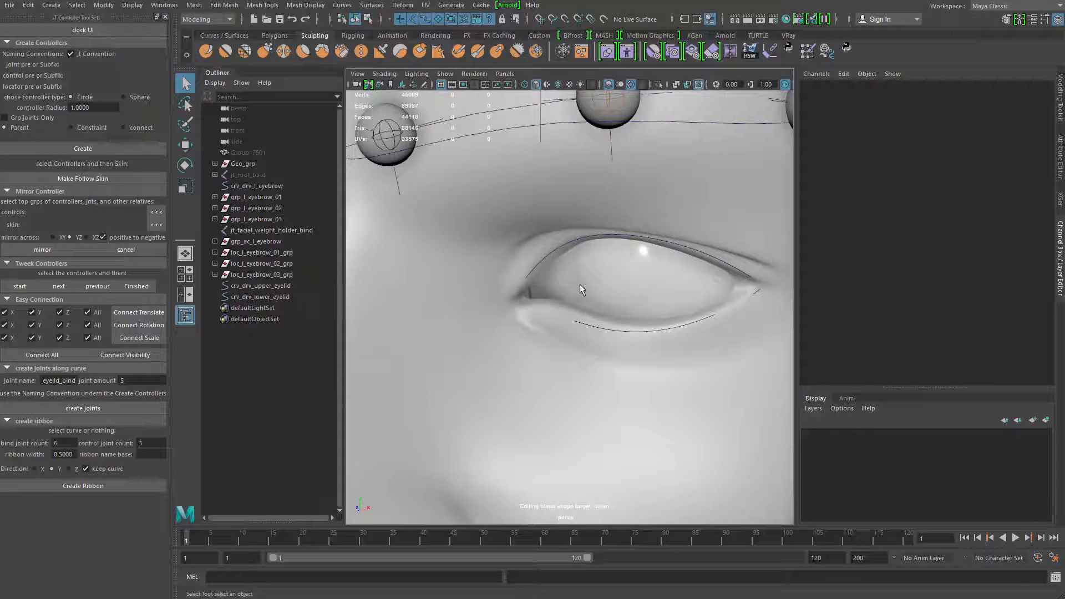
Select the crv_drv_upper_eyelid curve on the face
right_click_drag(580, 288, 560, 363, "alt")
left_click(485, 293)
right_click_drag(498, 298, 427, 289, "alt")
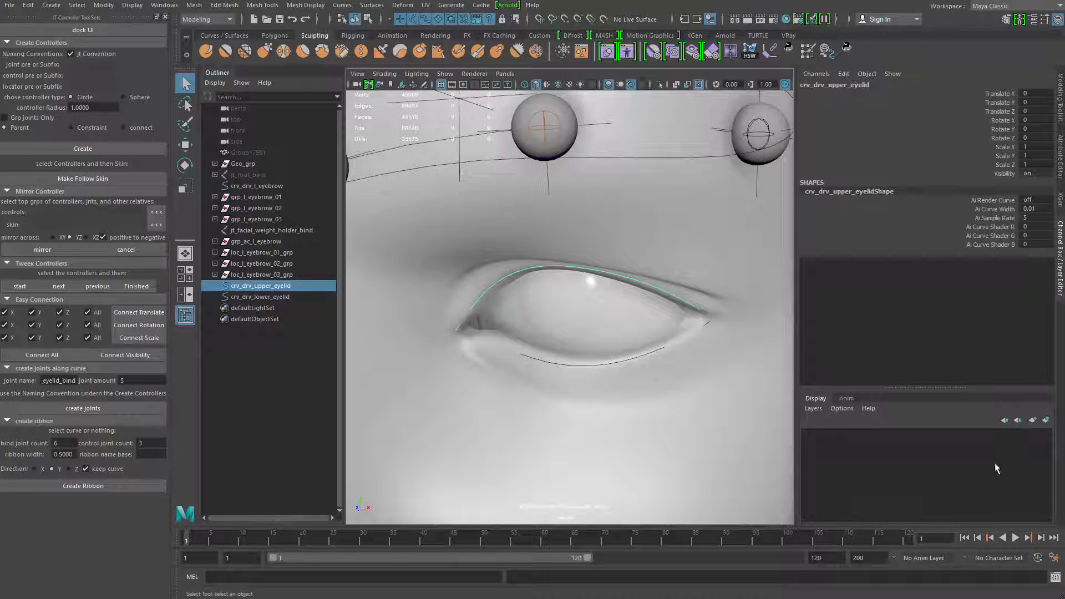
Open the Script Editor, enlarge its window and give most of its height to the code pane
left_click(1043, 577)
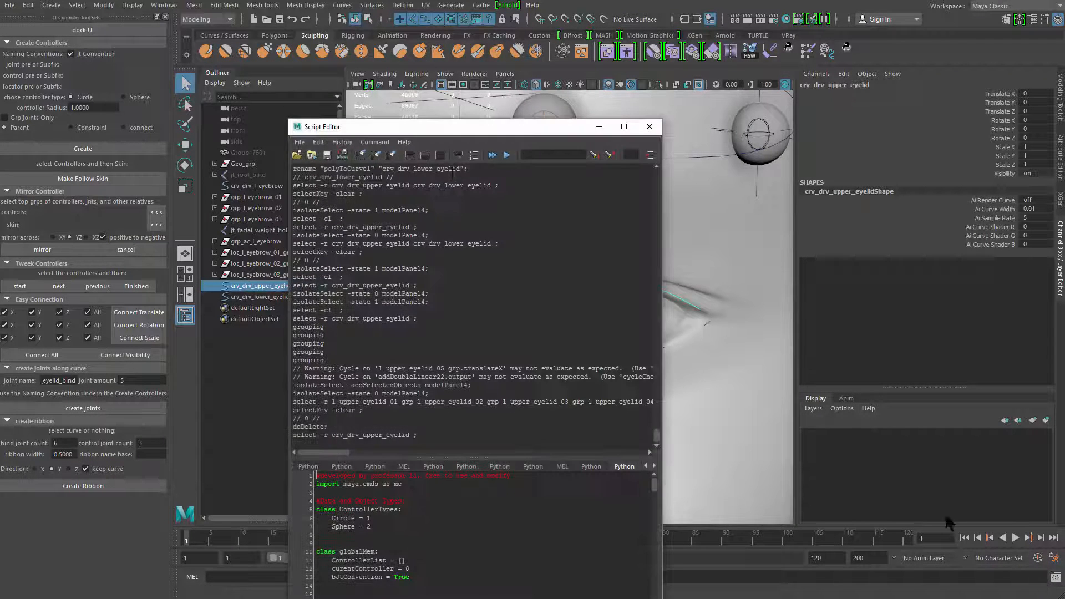
left_click_drag(489, 122, 491, 357)
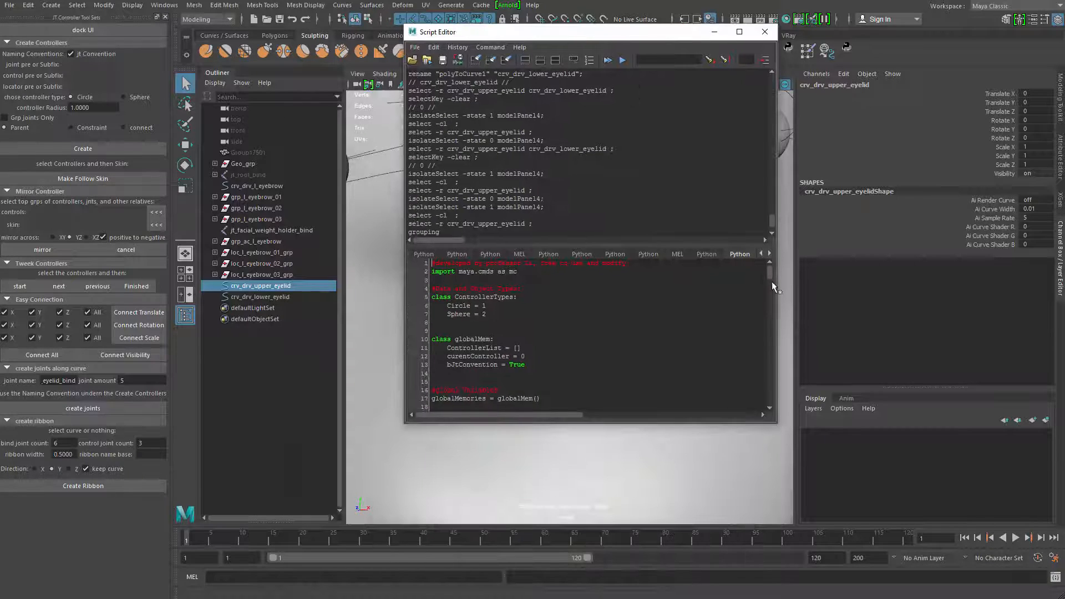
left_click_drag(772, 284, 780, 256)
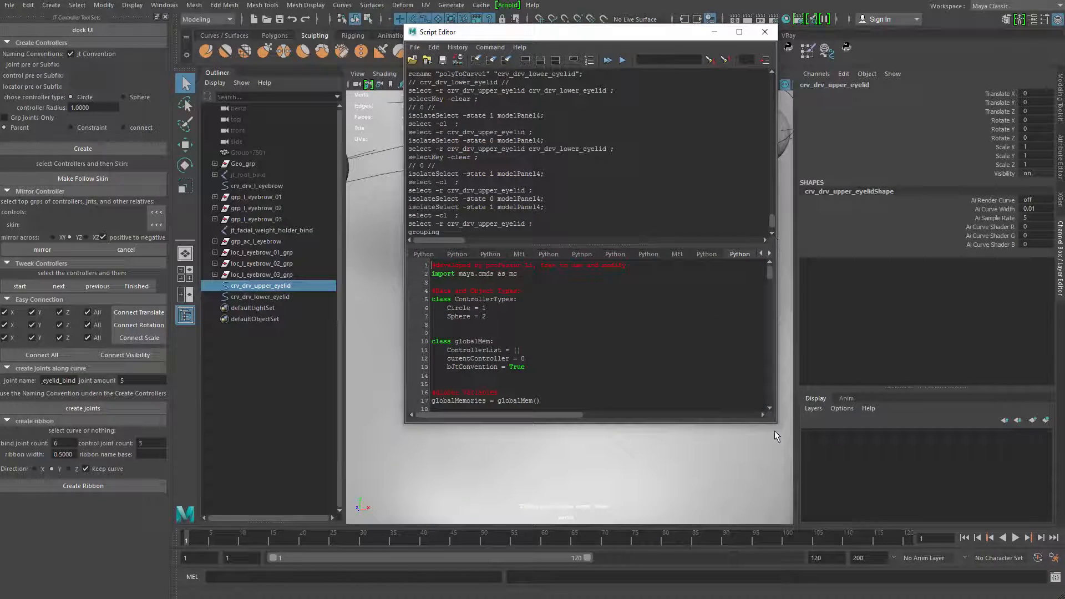
left_click_drag(777, 425, 788, 562)
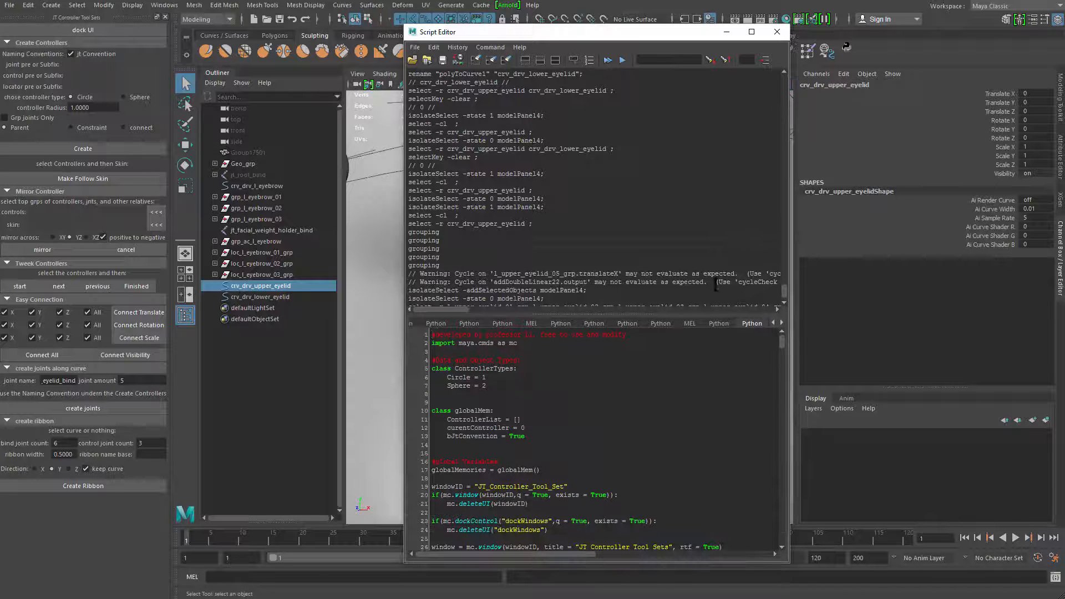
left_click(685, 310)
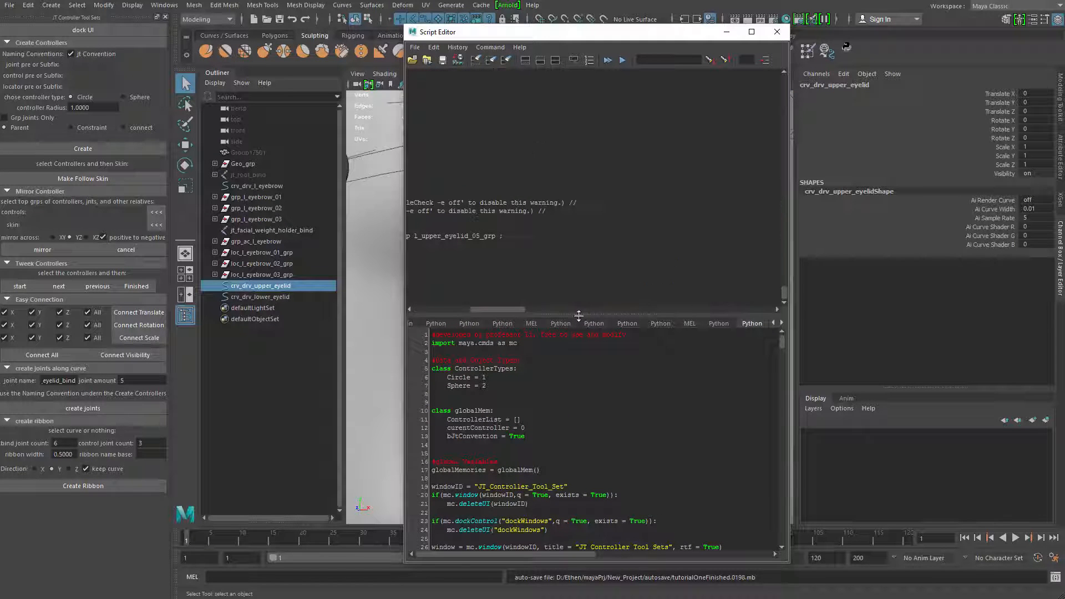
left_click_drag(578, 316, 579, 161)
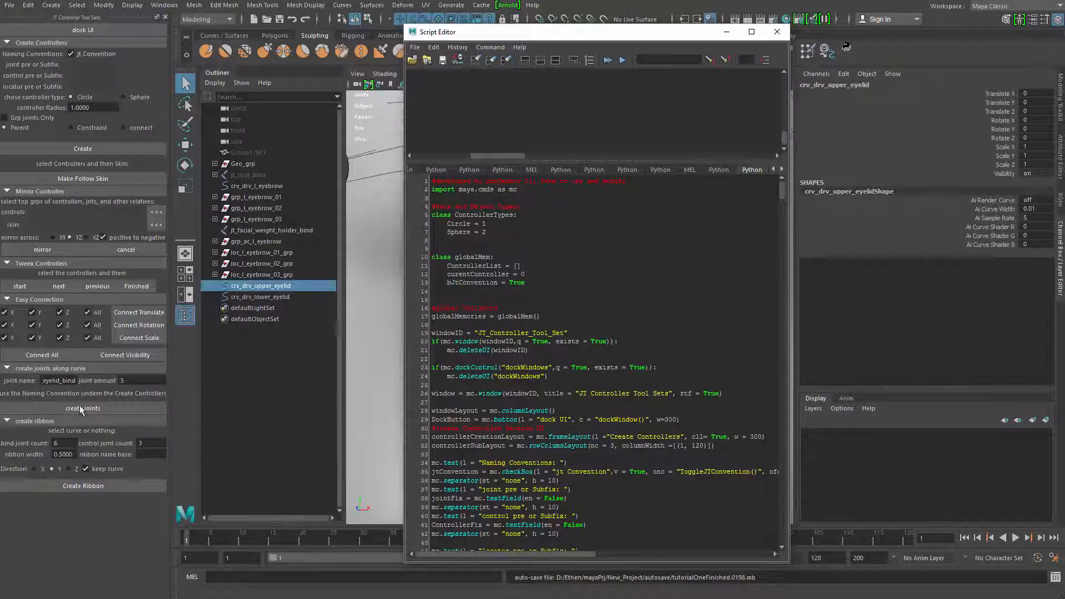
Examine the frameLayout code for the create joints along curve section and compare its collapsible flag with the docked tool
left_click_drag(782, 192, 781, 243)
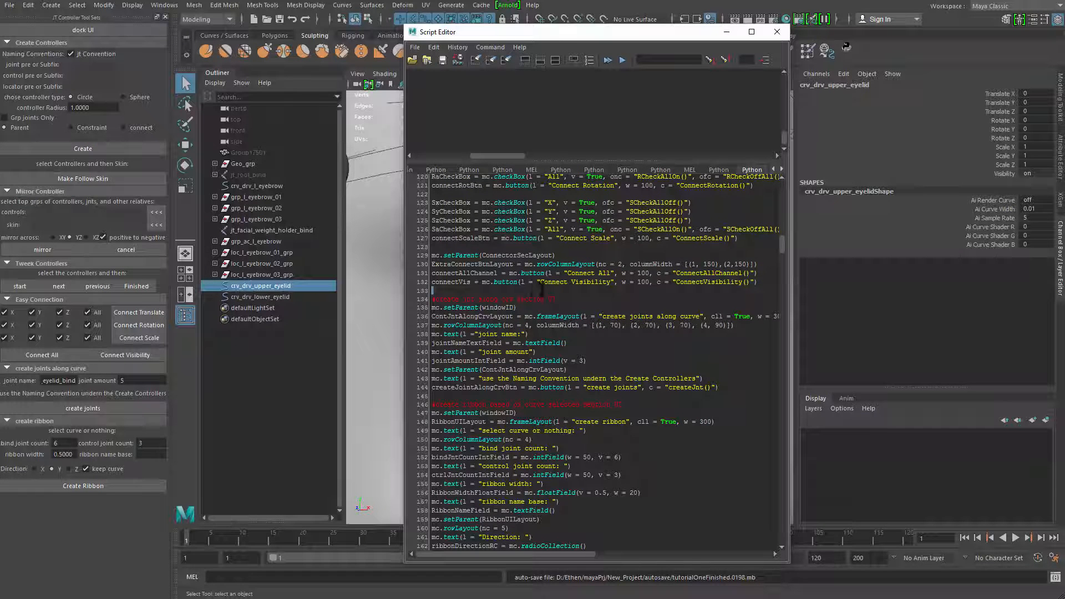
left_click_drag(432, 300, 560, 298)
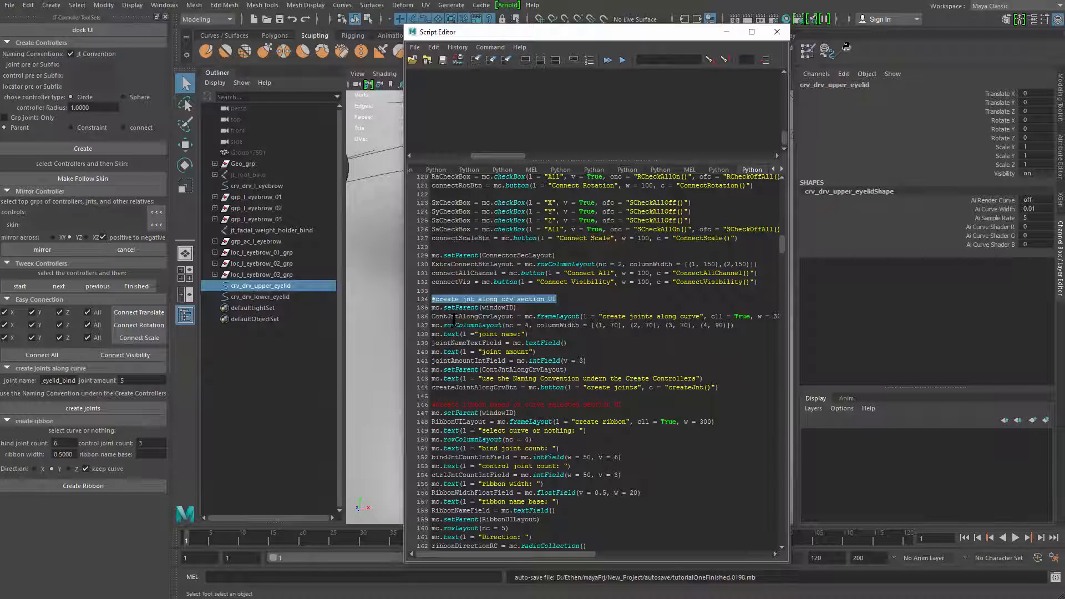
left_click_drag(439, 316, 714, 316)
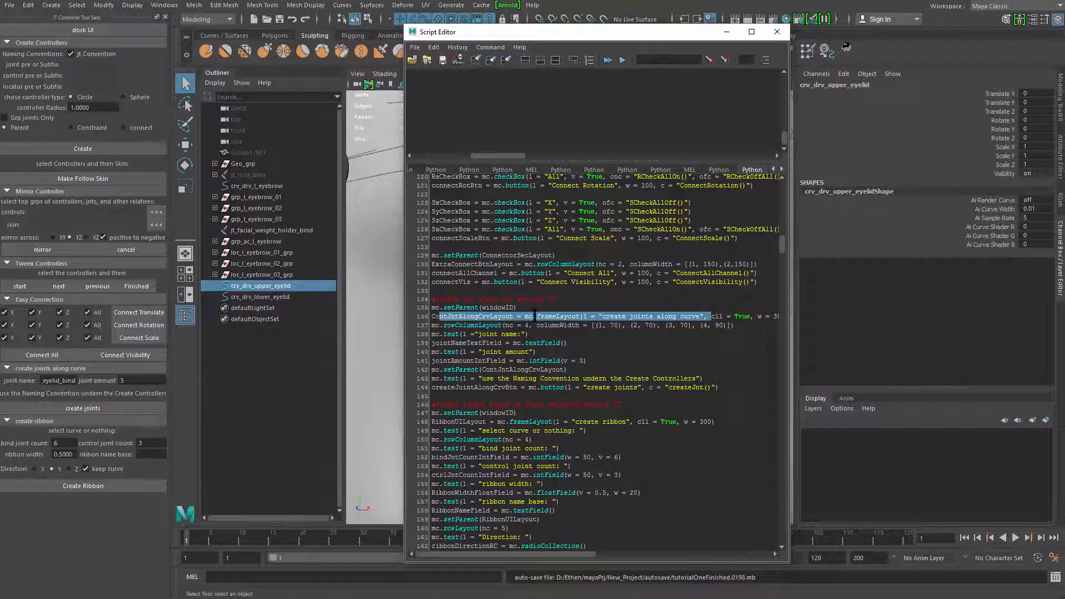
double_click(557, 316)
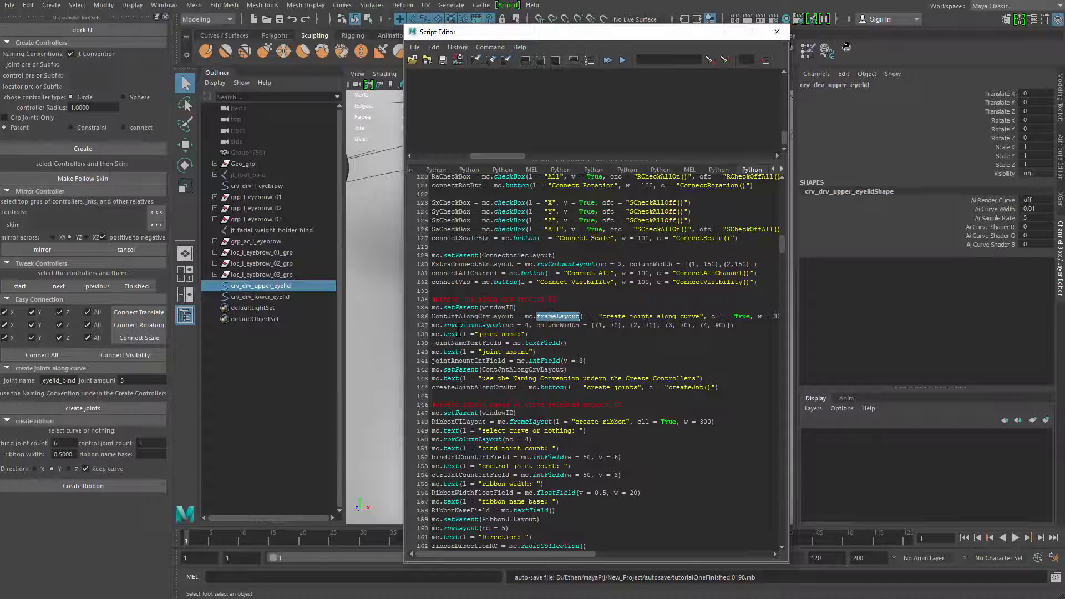
left_click(11, 374)
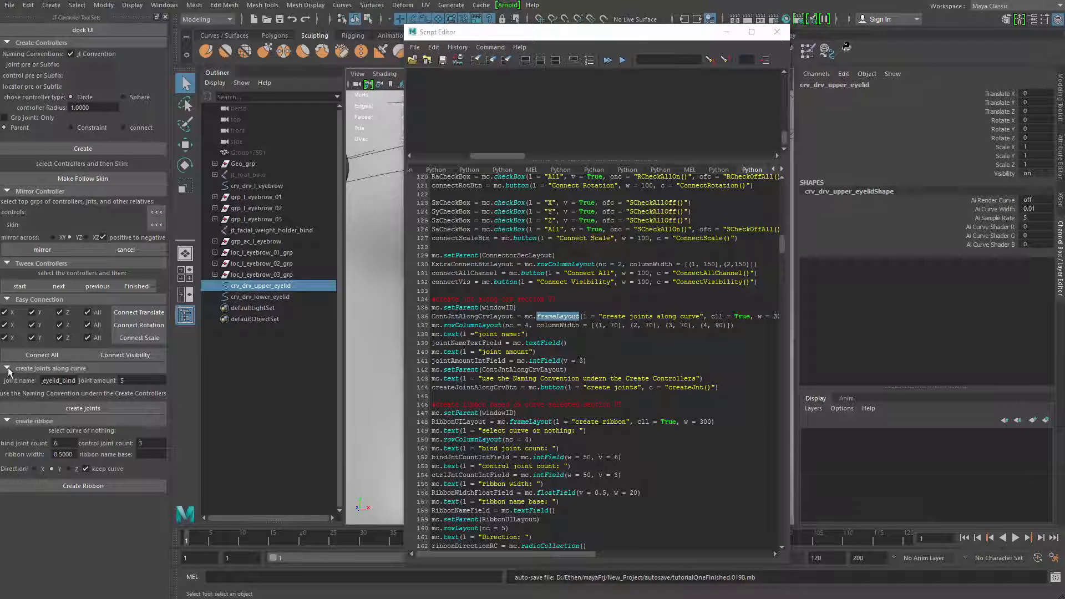
left_click(7, 370)
left_click(7, 370)
left_click_drag(712, 316, 750, 316)
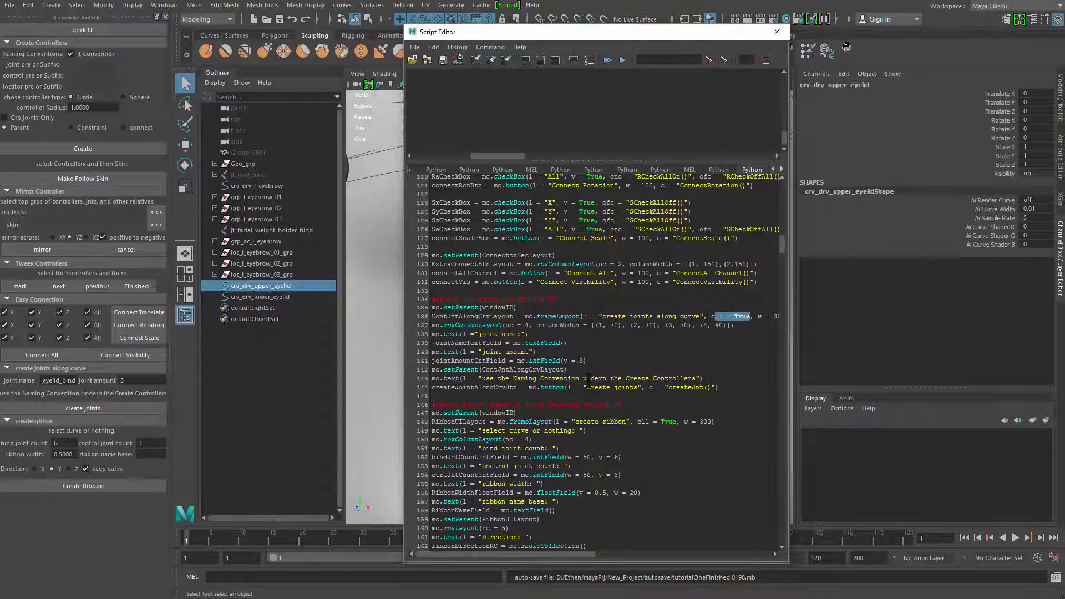
left_click(30, 370)
left_click(30, 370)
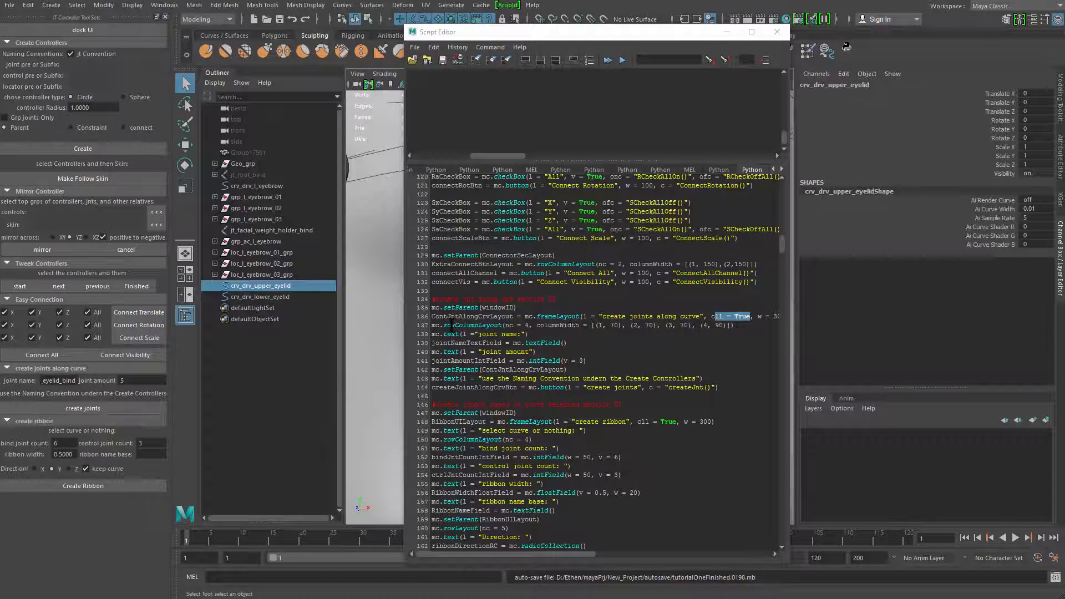
Examine the rowColumnLayout line and the code for the joint name and joint amount labels and fields
left_click_drag(439, 325, 499, 326)
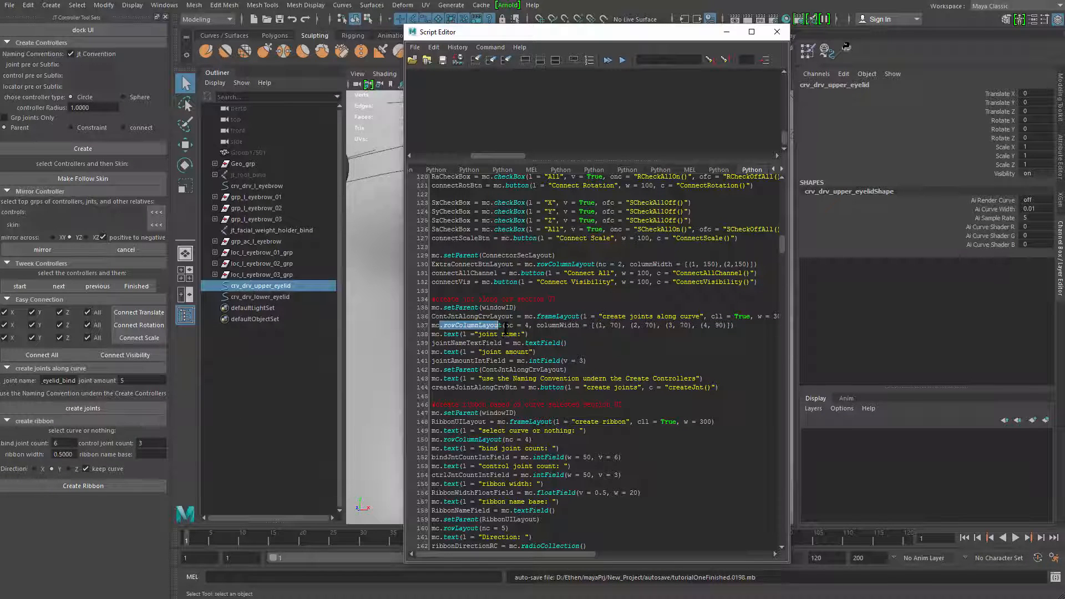
left_click_drag(505, 325, 532, 325)
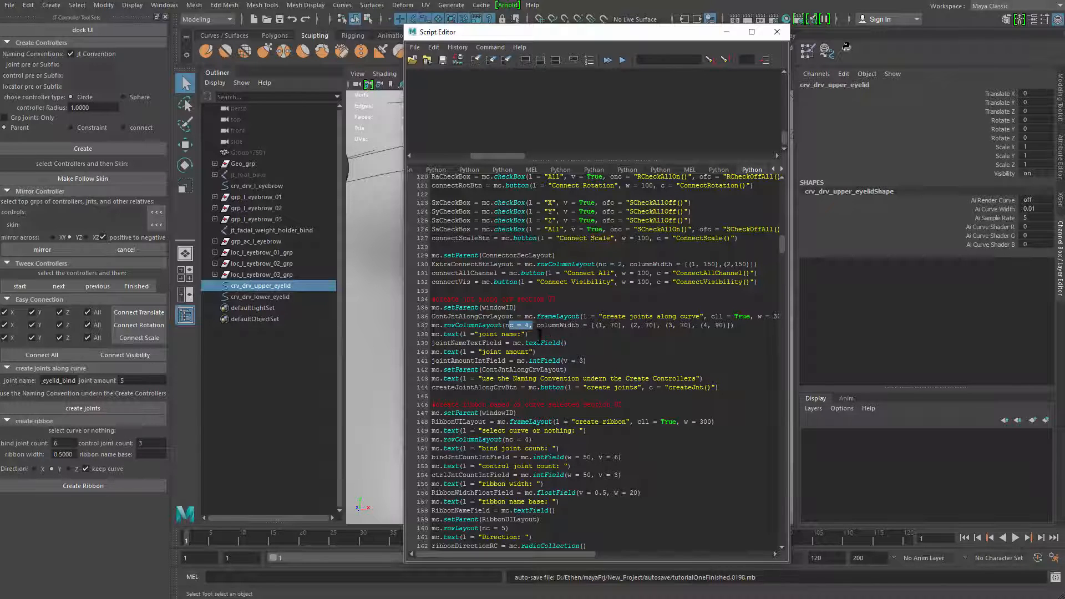
left_click(532, 334)
left_click_drag(530, 334, 459, 334)
left_click(483, 355)
left_click_drag(567, 342, 432, 343)
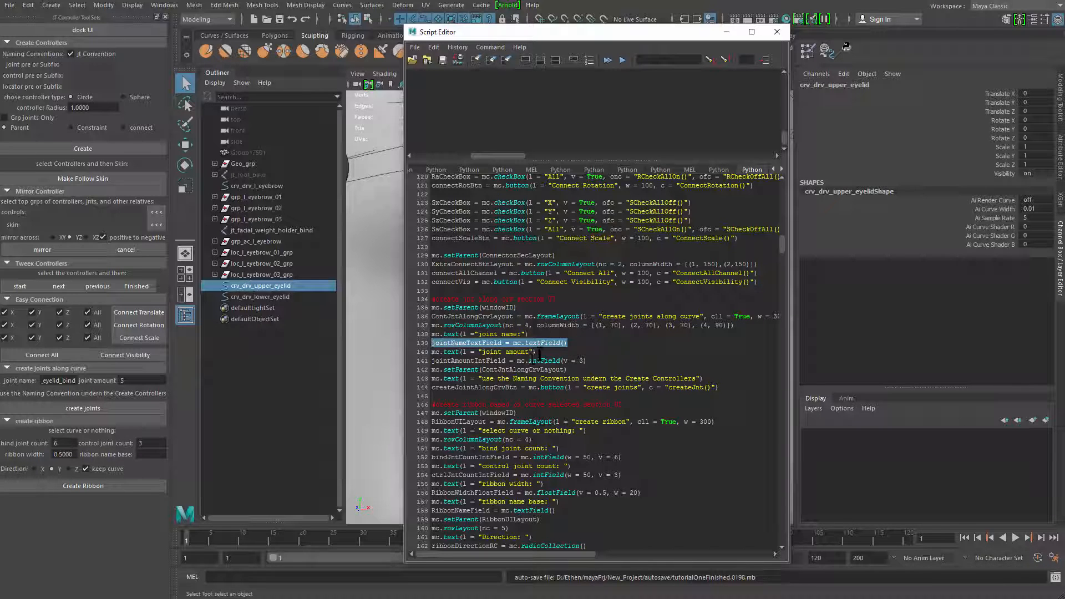
left_click_drag(536, 352, 429, 351)
left_click_drag(587, 360, 431, 361)
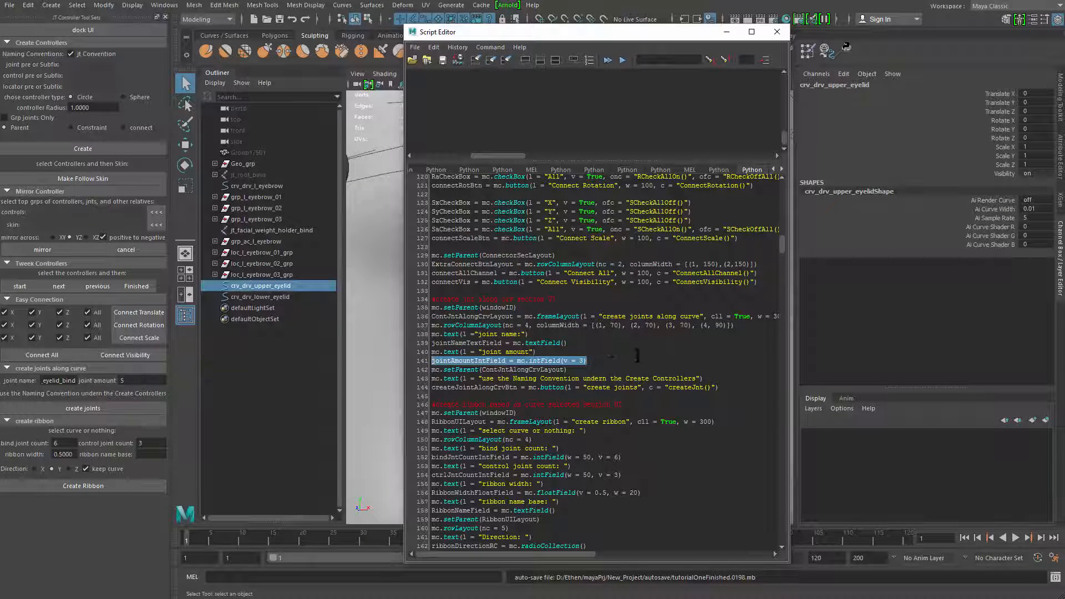
left_click(586, 361)
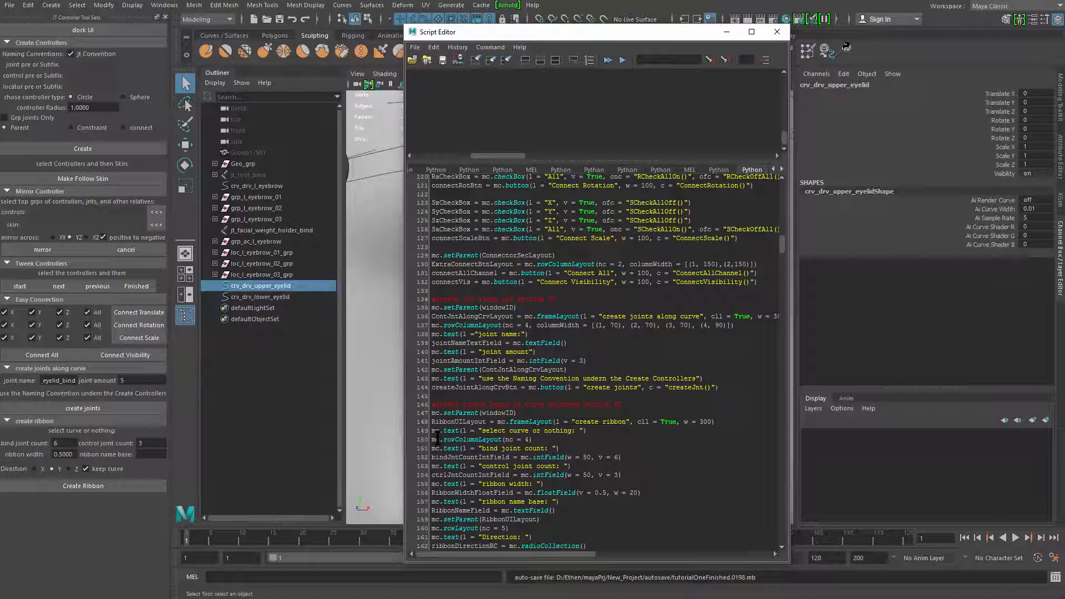
Add the line mc.text(l = "joint radius") below the jointAmountIntField line in the joints-along-curve section
key("Return")
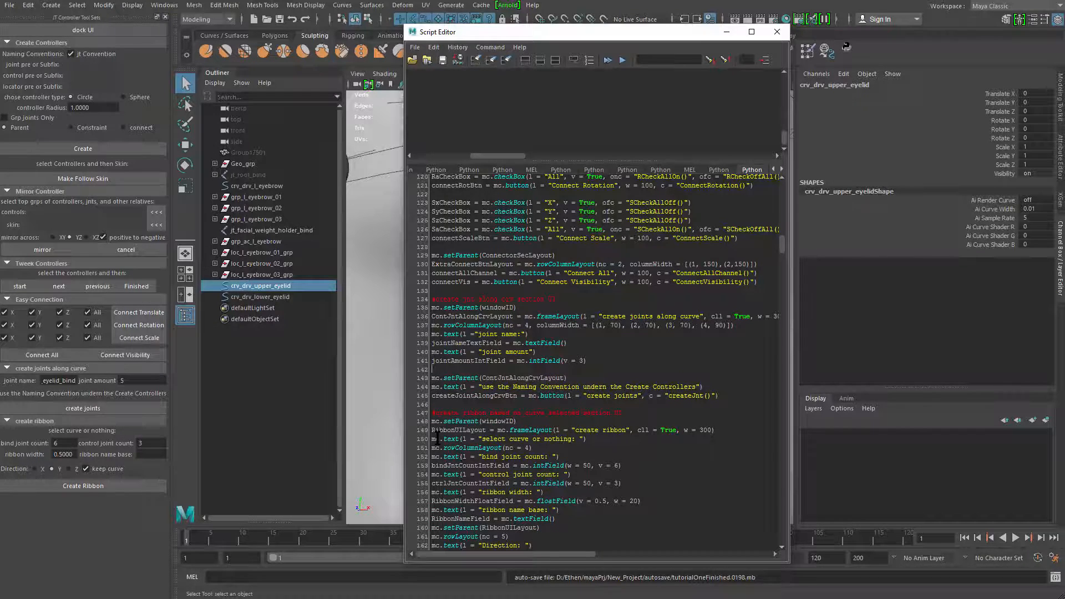
type("mc.")
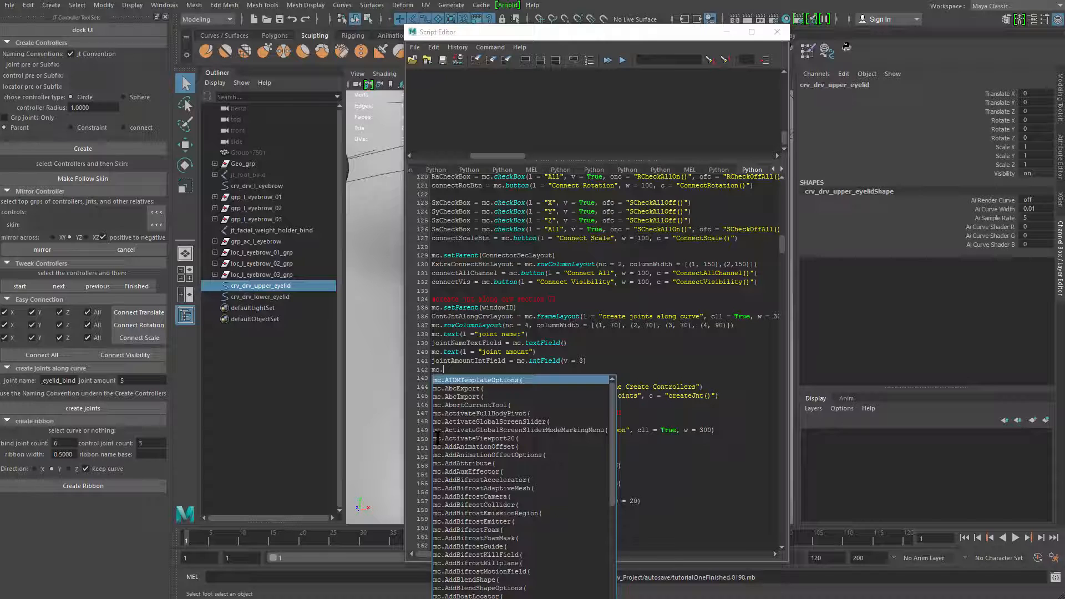
type("jointR")
key("BackSpace")
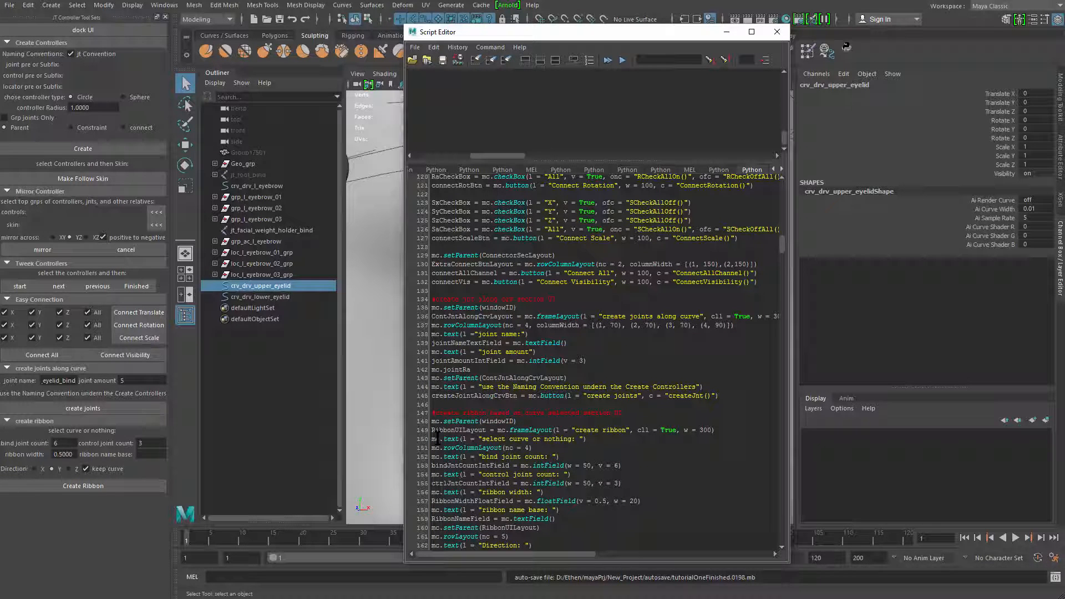
key("BackSpace")
key("BackSpace")
key("BackSpace")
key("BackSpace")
key("BackSpace")
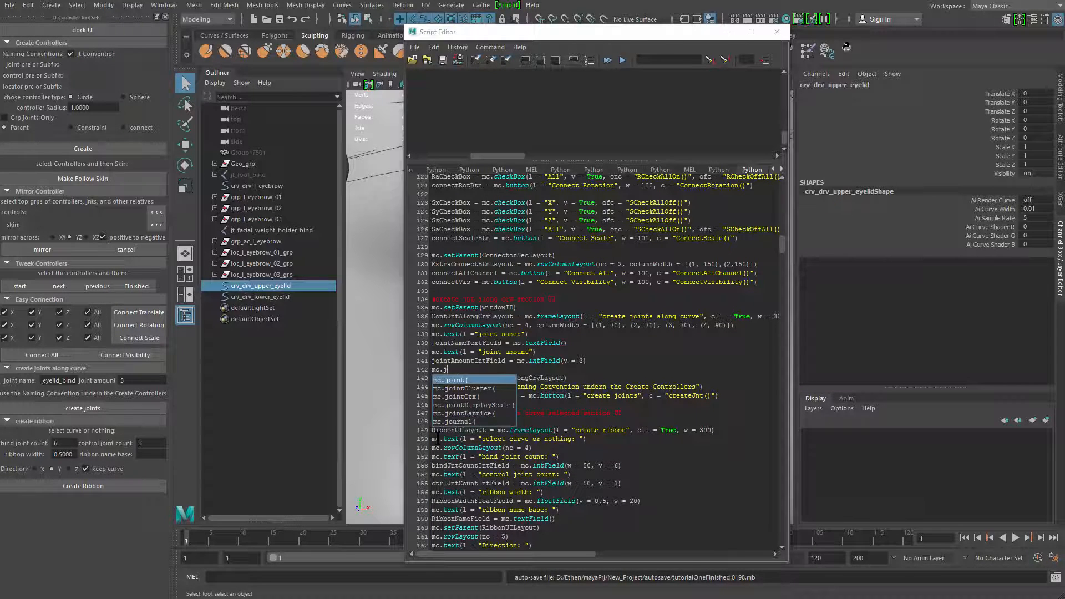
type("text()")
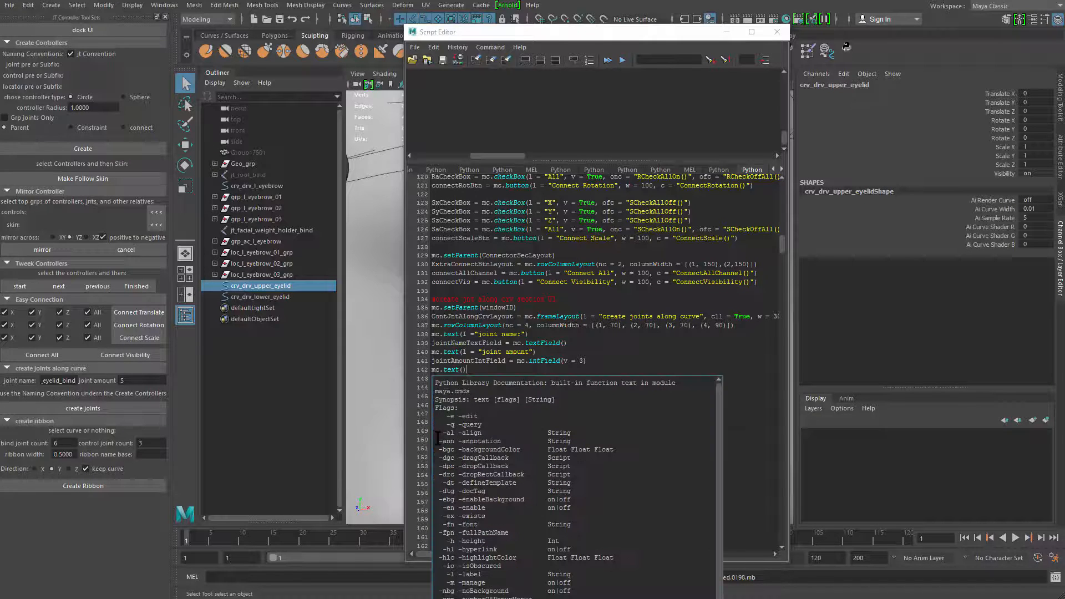
type("l = ")
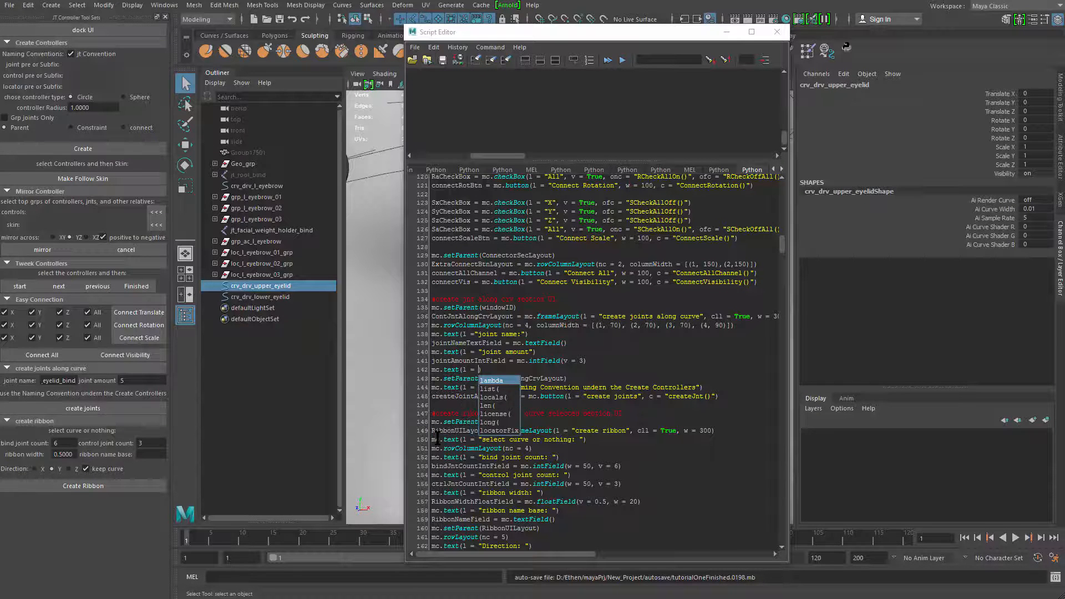
type("\"joint ")
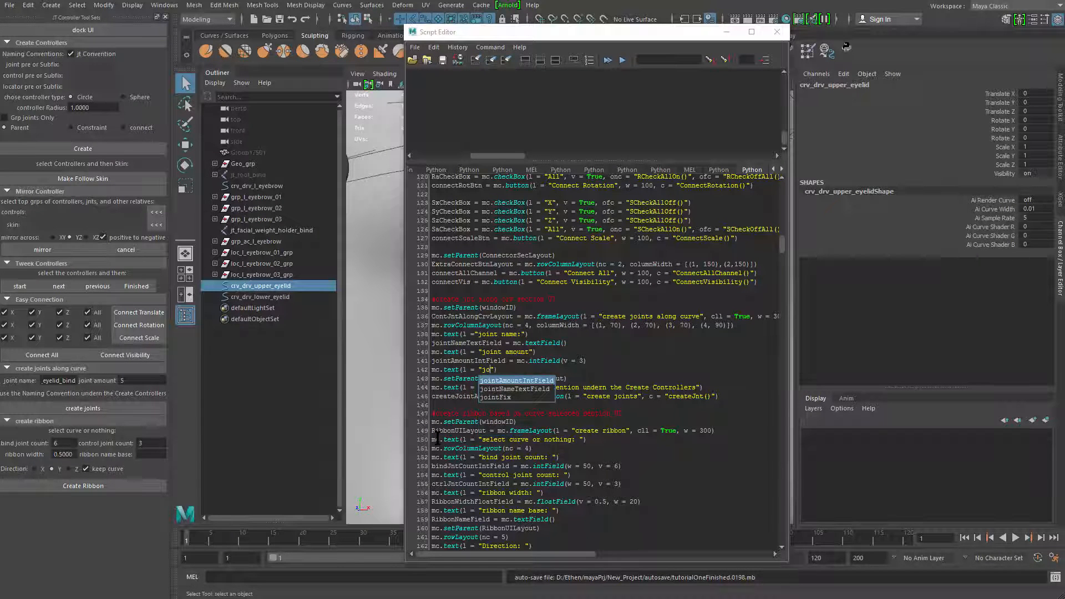
type("radius")
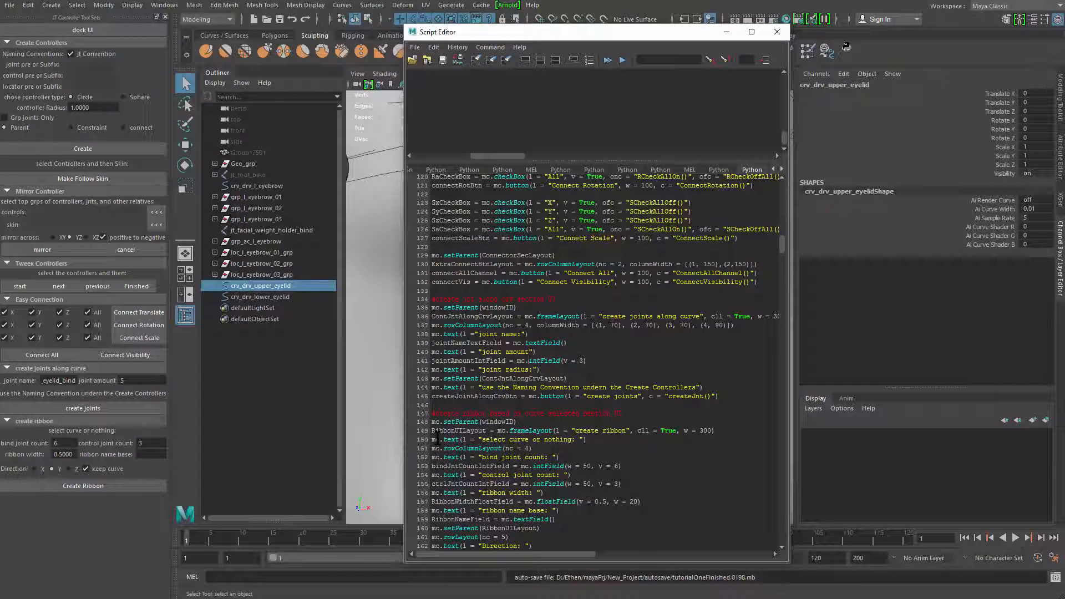
type(":")
End the joint amount and joint radius label texts with a colon and a space, and add a blank line below them
key("End")
key("Return")
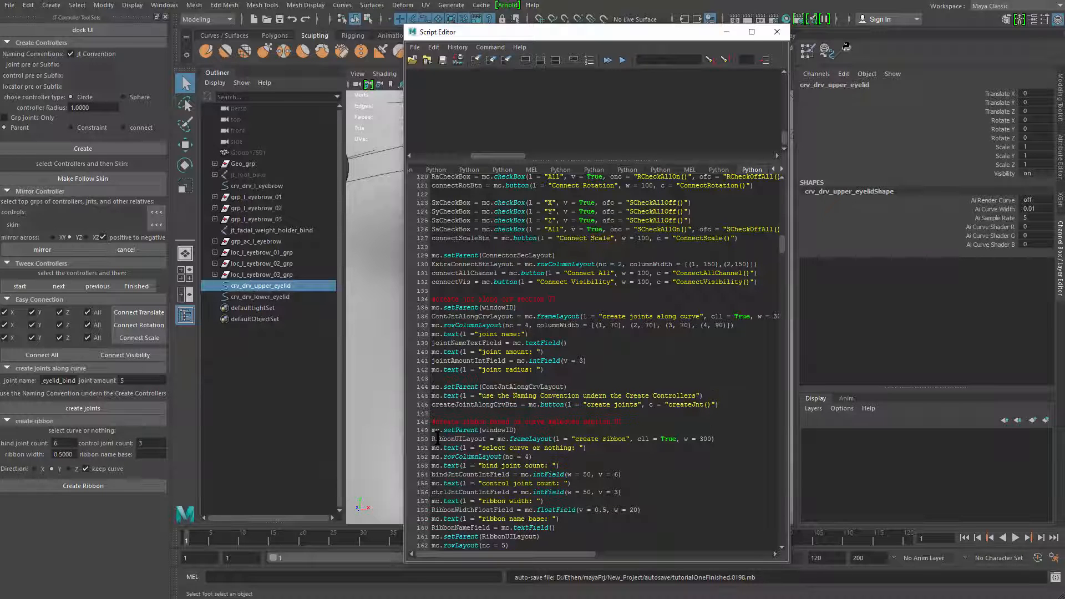
Run the entire script and place the rebuilt JT Controller Tool Sets window beside the Script Editor
key("ctrl+a")
key("ctrl+Return")
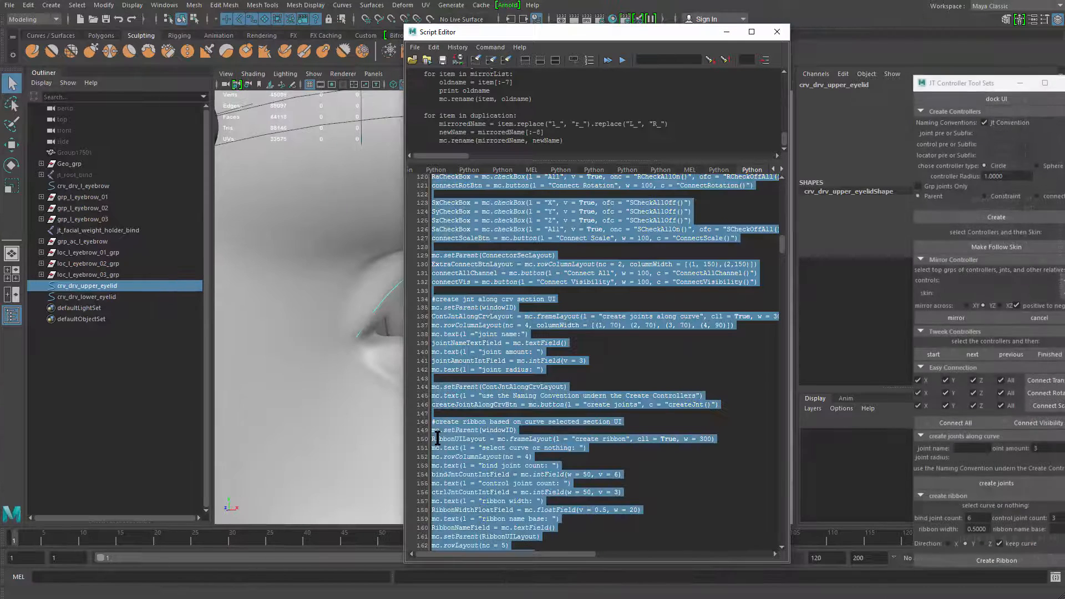
left_click_drag(937, 84, 223, 72)
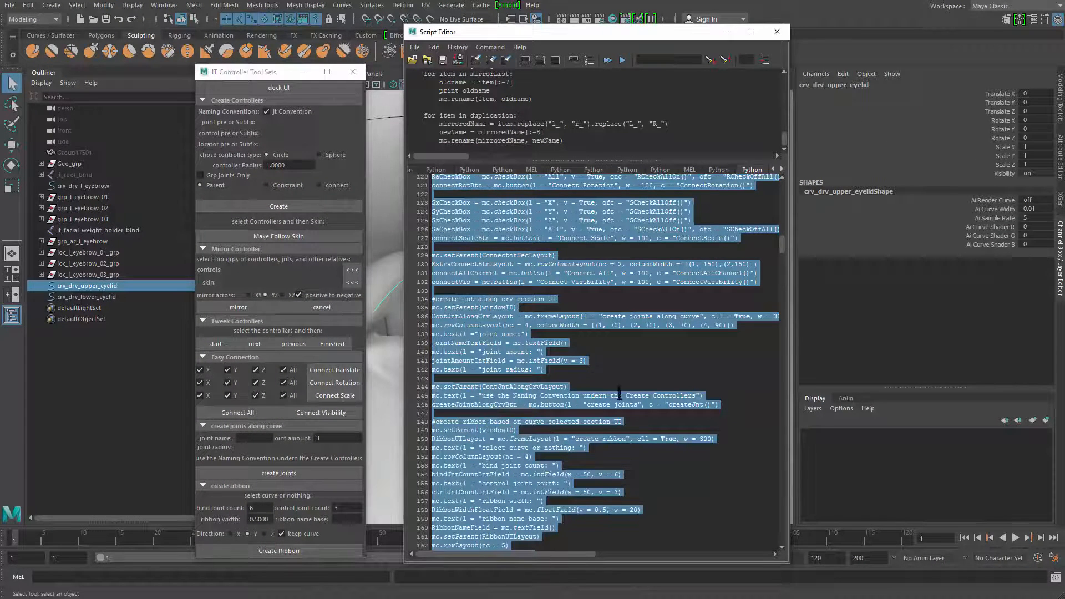
Start an mc.floatField call on a new line below the joint radius label code
left_click(580, 368)
key("Return")
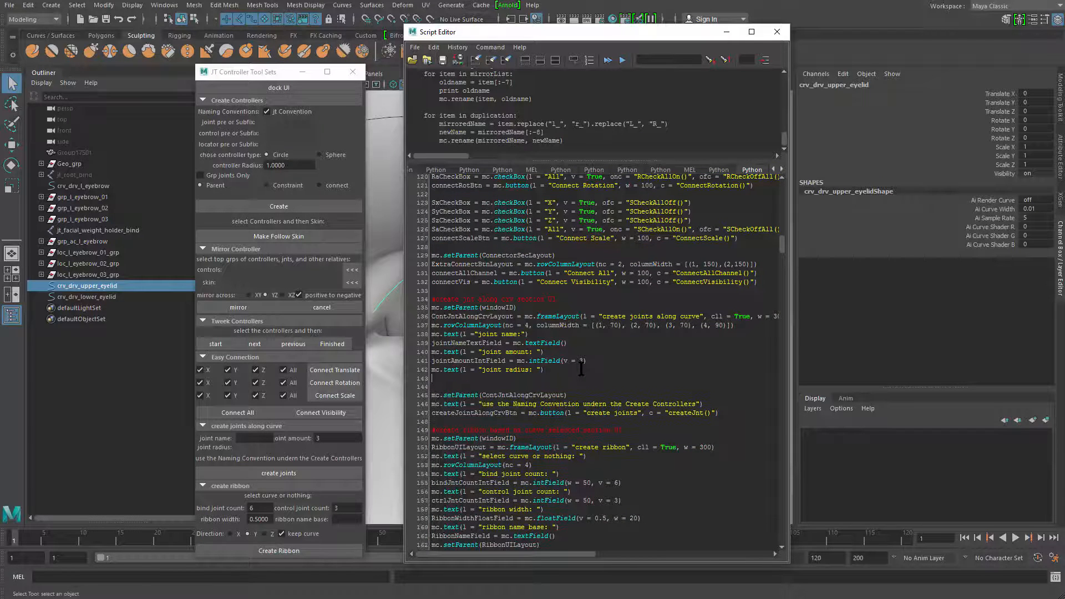
type("mc.")
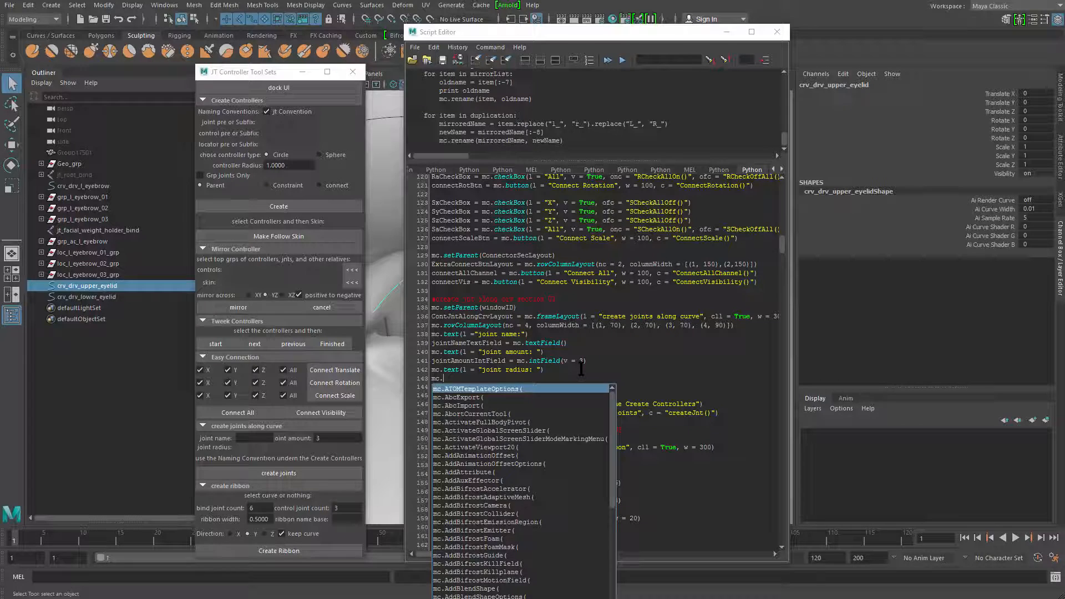
type("floatField(")
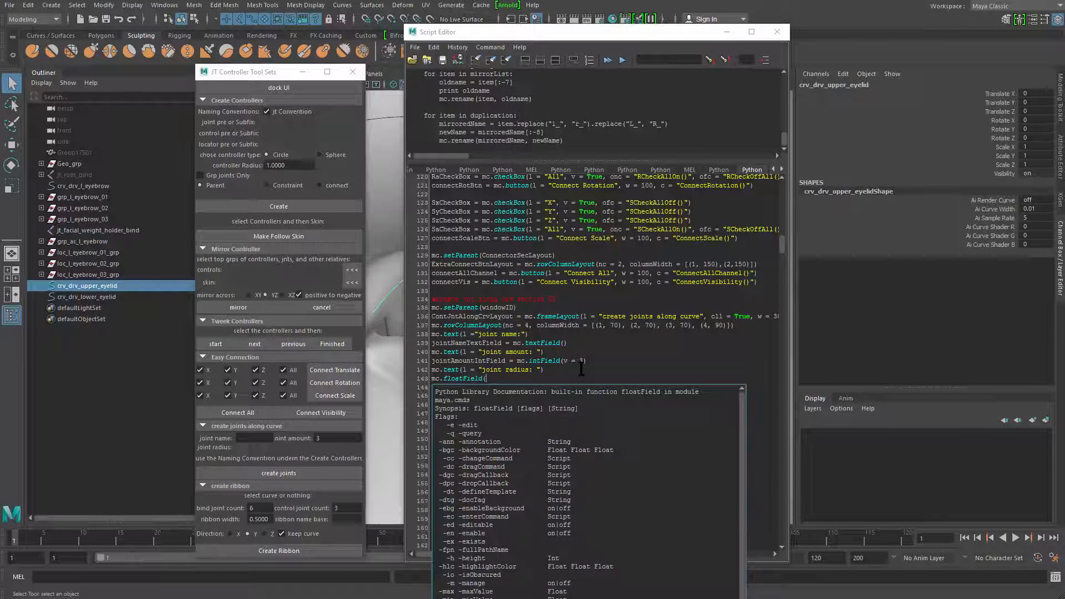
key("Escape")
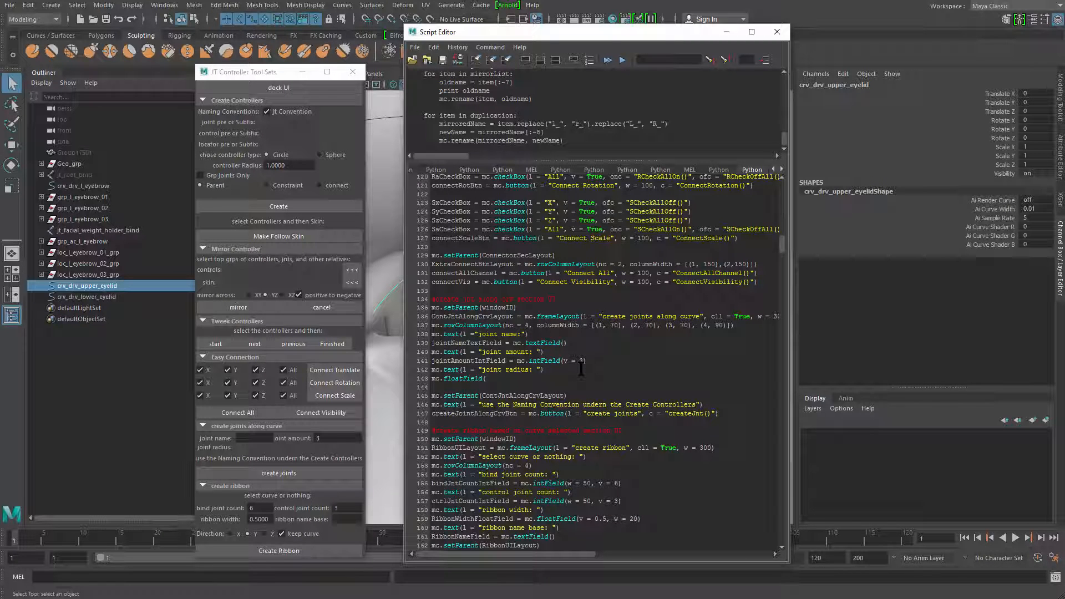
Compare the intField call and its default value in the code with the tool window's joint amount field
double_click(538, 361)
left_click_drag(329, 438, 309, 440)
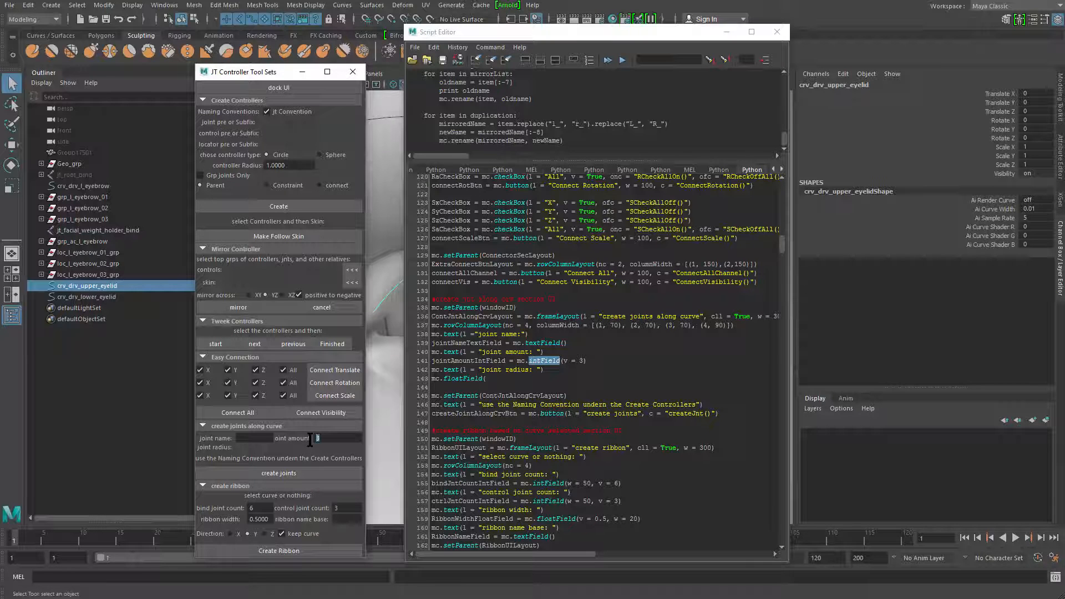
left_click(534, 361)
double_click(581, 360)
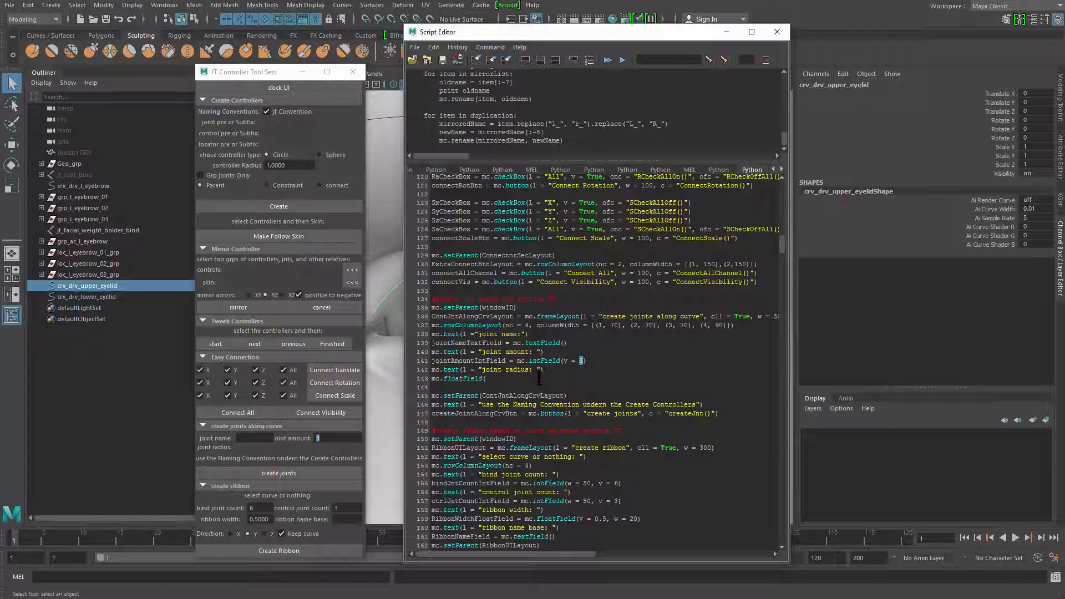
Complete the joint radius floatField call with the argument v = 1.0
left_click(504, 386)
type(")")
key("Left")
type("v")
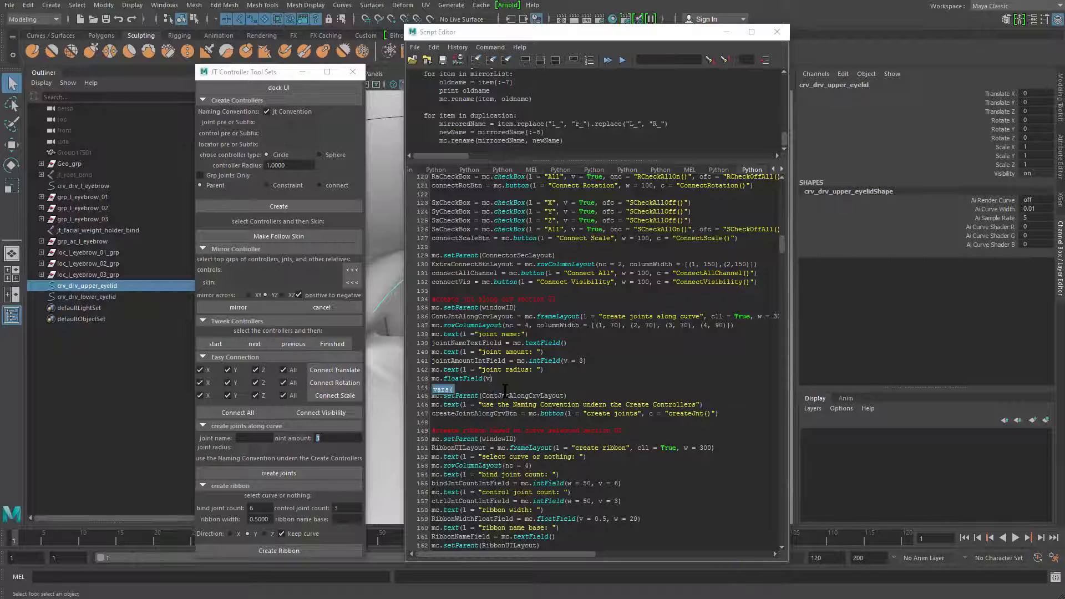
type(" = ")
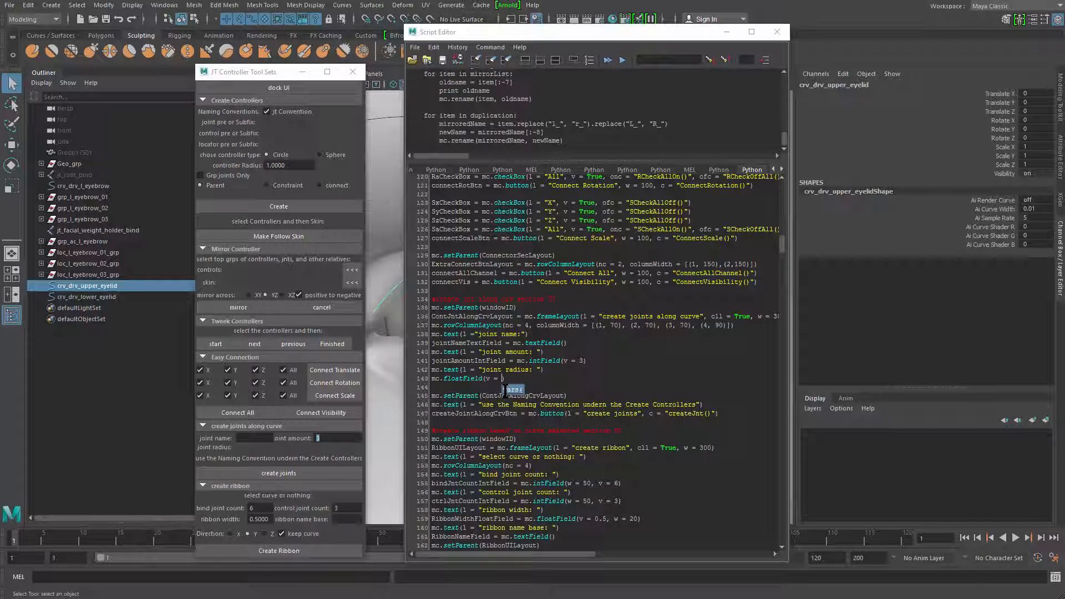
type("1.0")
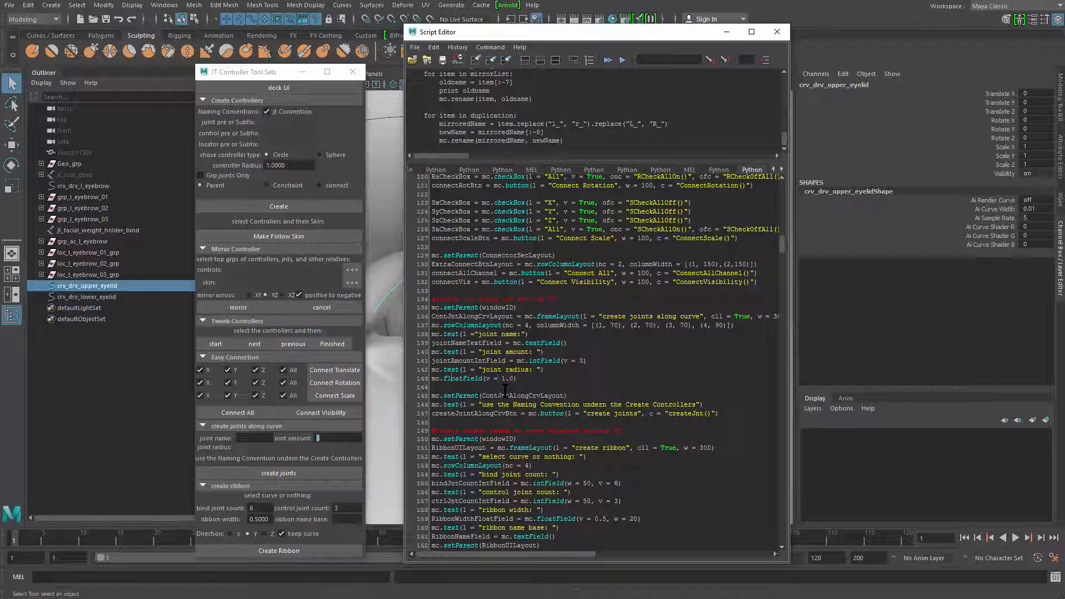
Assign the joint radius floatField call to a variable named jointRadiusFloatField
key("Left")
key("Left")
key("Left")
type("jointRadiusFloatField = mc.floatField(v =")
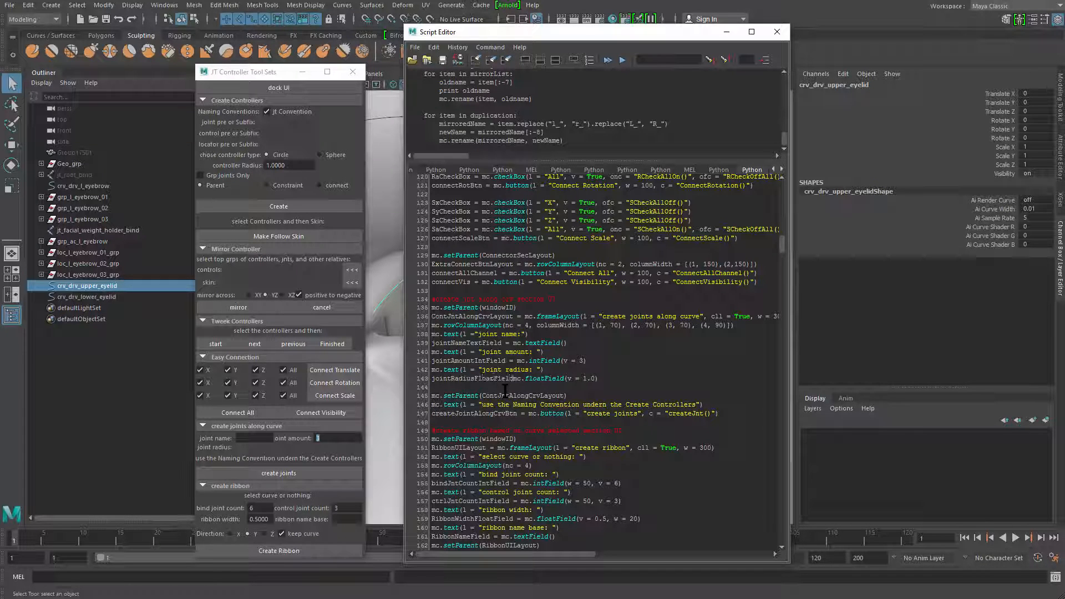
key("Right")
key("Right")
key("Right")
key("Right")
key("Right")
key("Right")
key("Right")
key("Right")
key("Right")
key("Right")
key("Right")
key("Right")
key("Right")
Run the entire script again and highlight the value of the rebuilt tool's joint radius field
key("ctrl+a")
key("ctrl+Return")
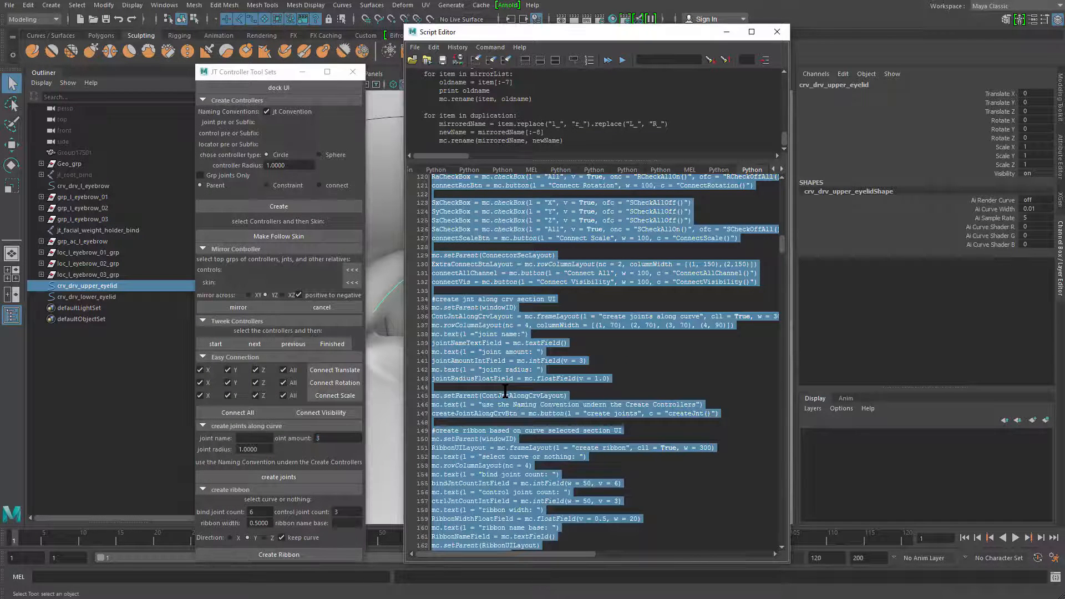
left_click_drag(260, 450, 233, 456)
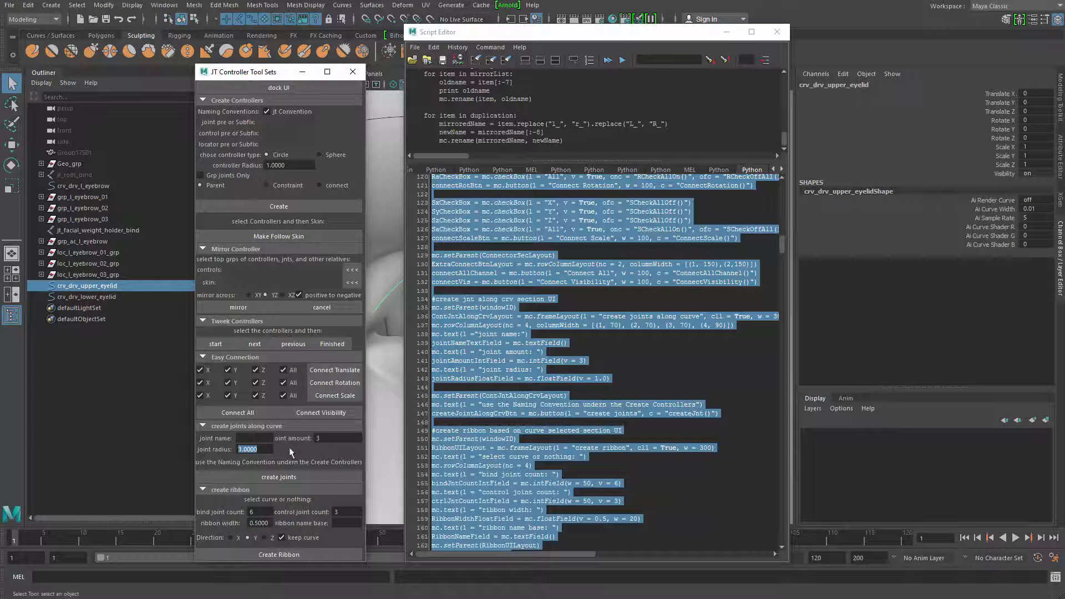
Start an mc.text call on a new line below the jointRadiusFloatField line
left_click(590, 376)
left_click(610, 378)
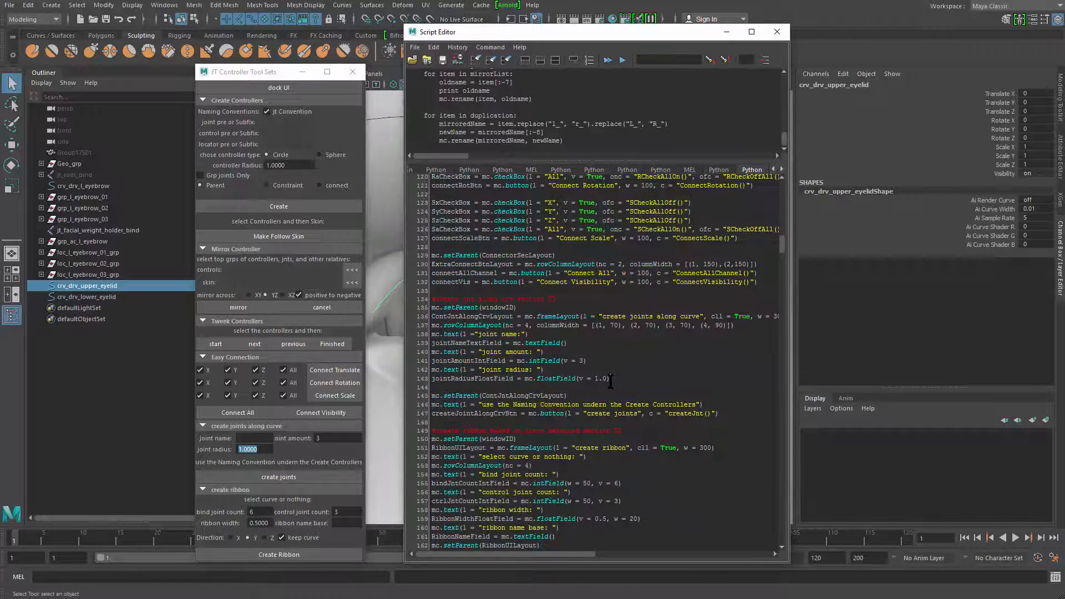
key("Return")
type("m")
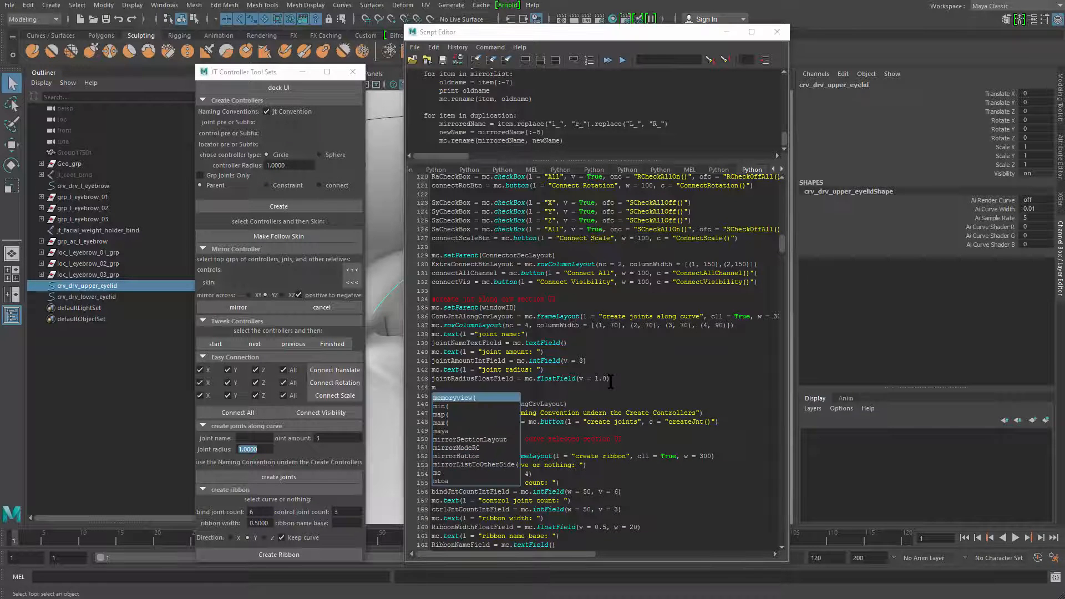
type("c.loca")
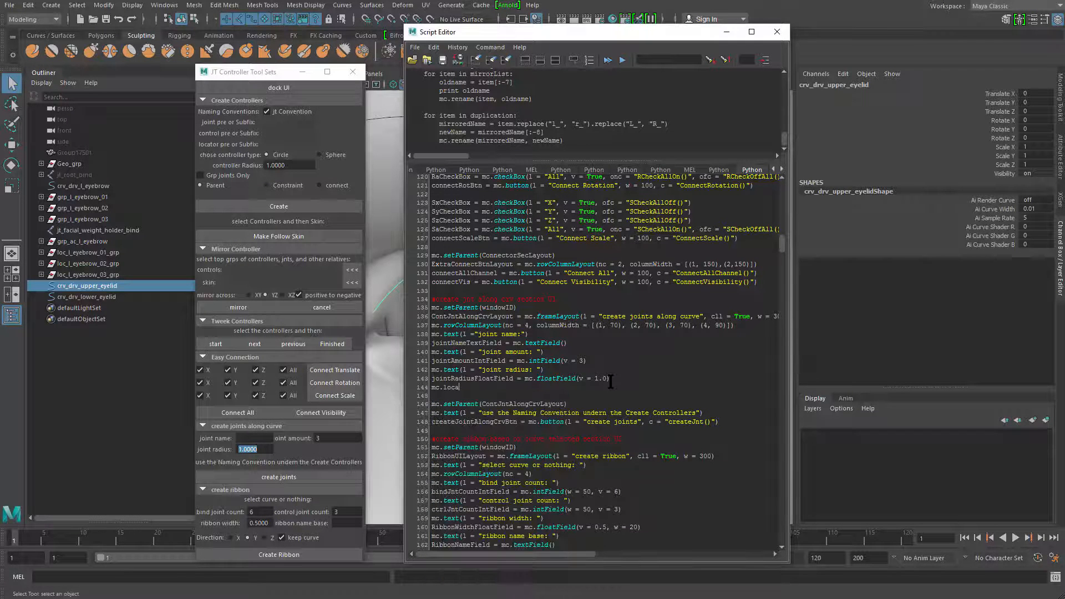
key("BackSpace")
key("BackSpace")
key("BackSpace")
key("BackSpace")
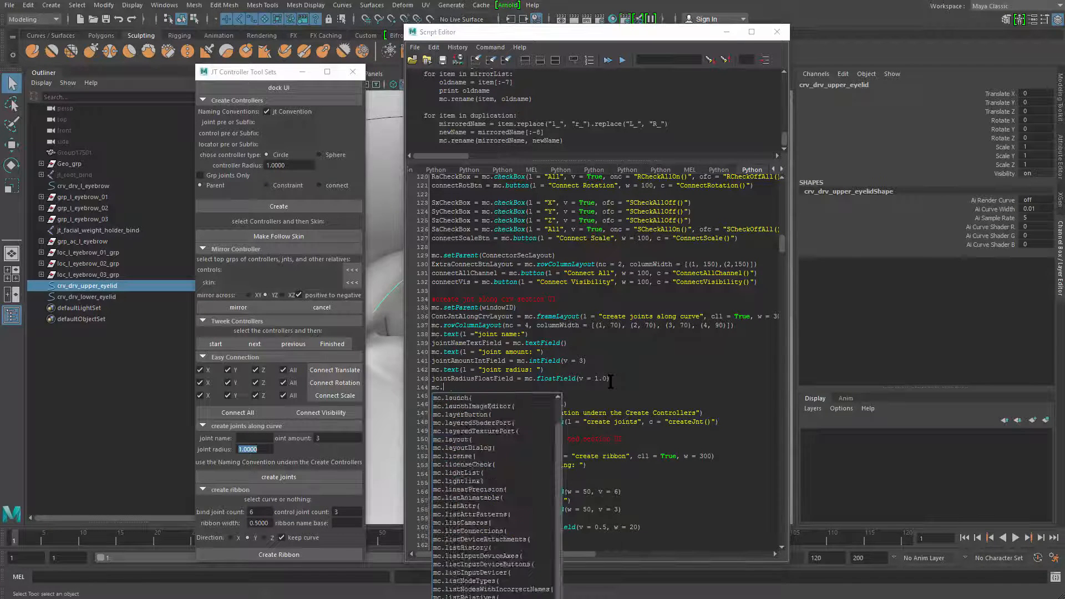
type("text(")
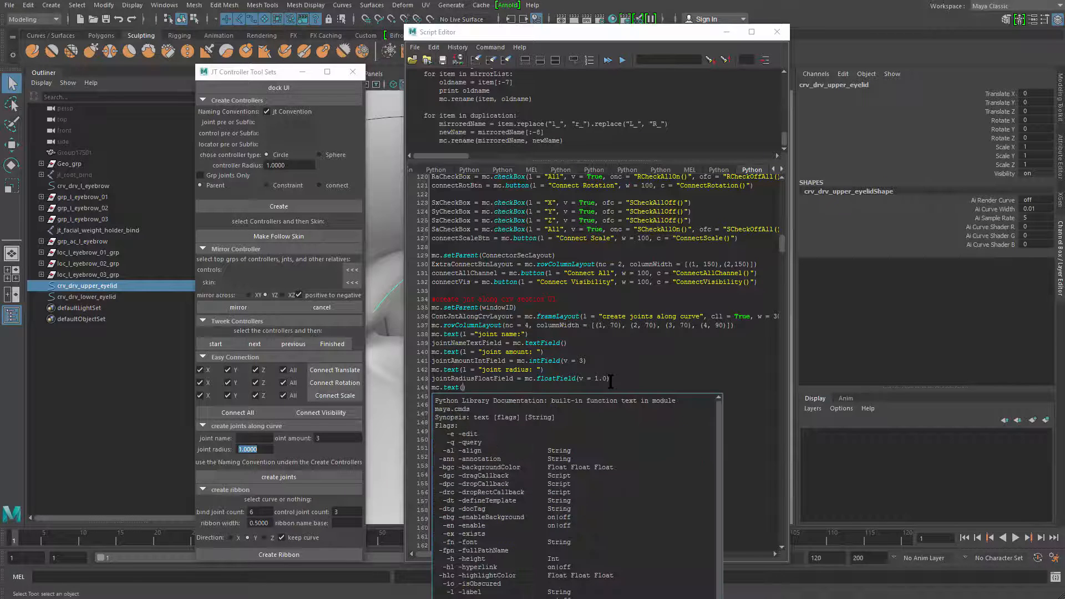
type("l = \"")
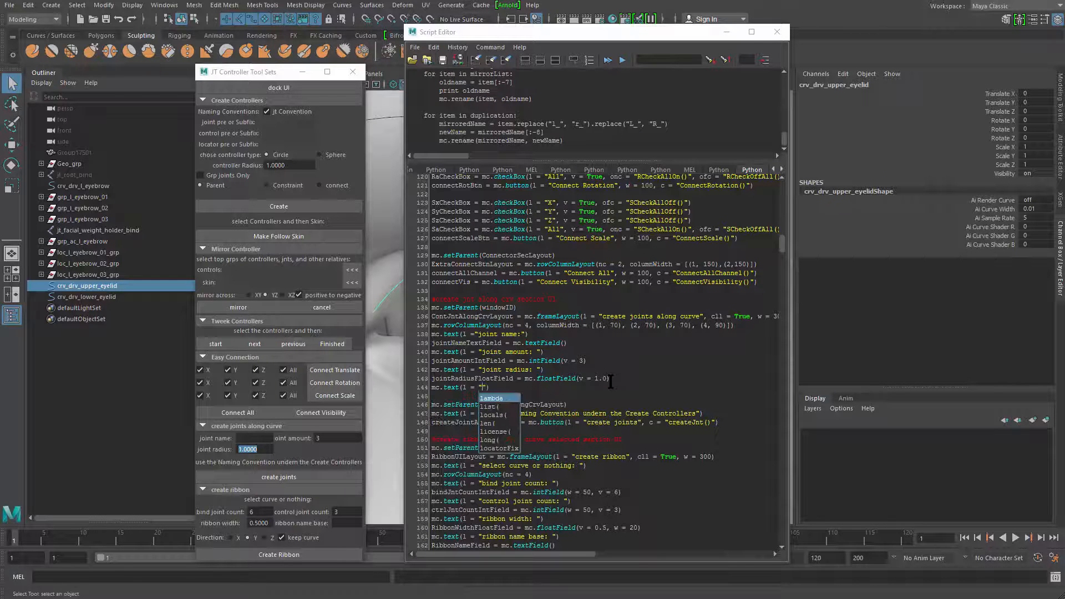
type("locator ")
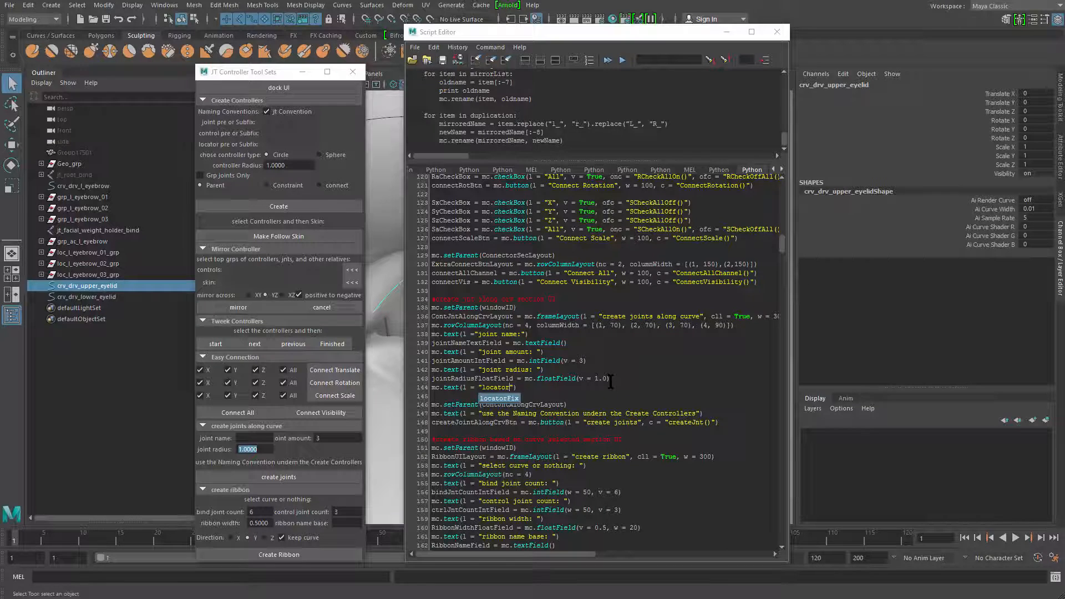
type("R")
Set the new text call's label to l = "locator size: "
key("BackSpace")
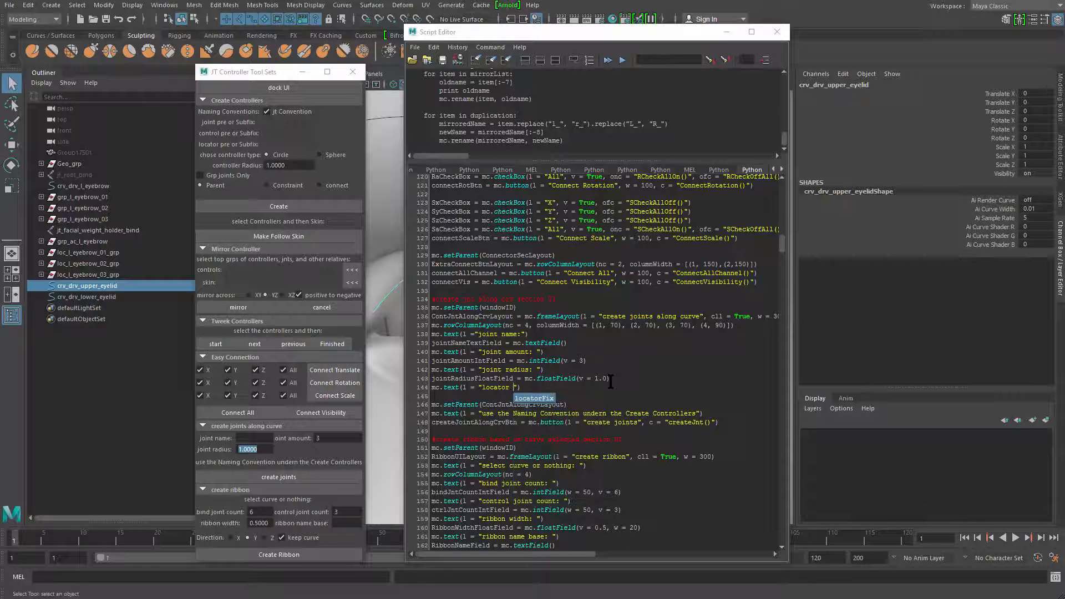
type("Size")
key("BackSpace")
key("BackSpace")
key("BackSpace")
key("BackSpace")
type("size:")
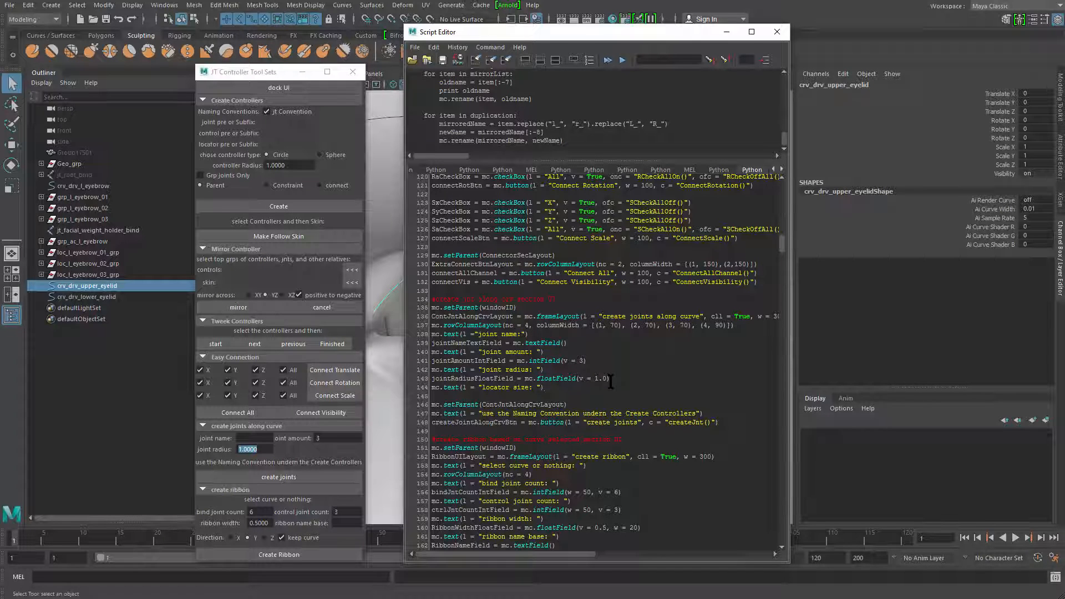
Start a new line below the locator size text call with the variable assignment locatorSizeFloatField =
key("Return")
type("loc")
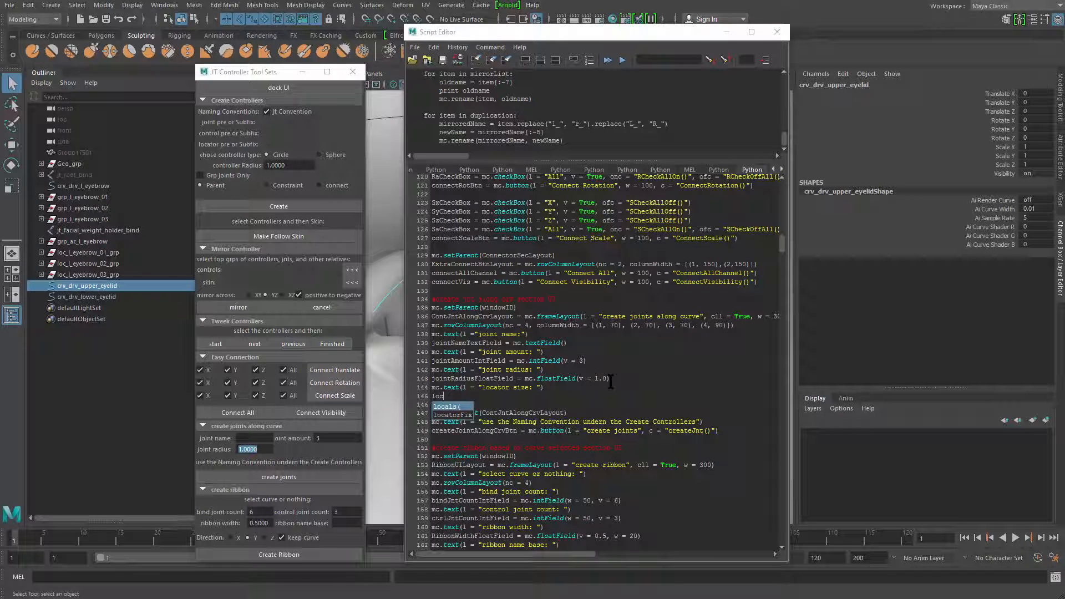
key("Escape")
type("atorSize")
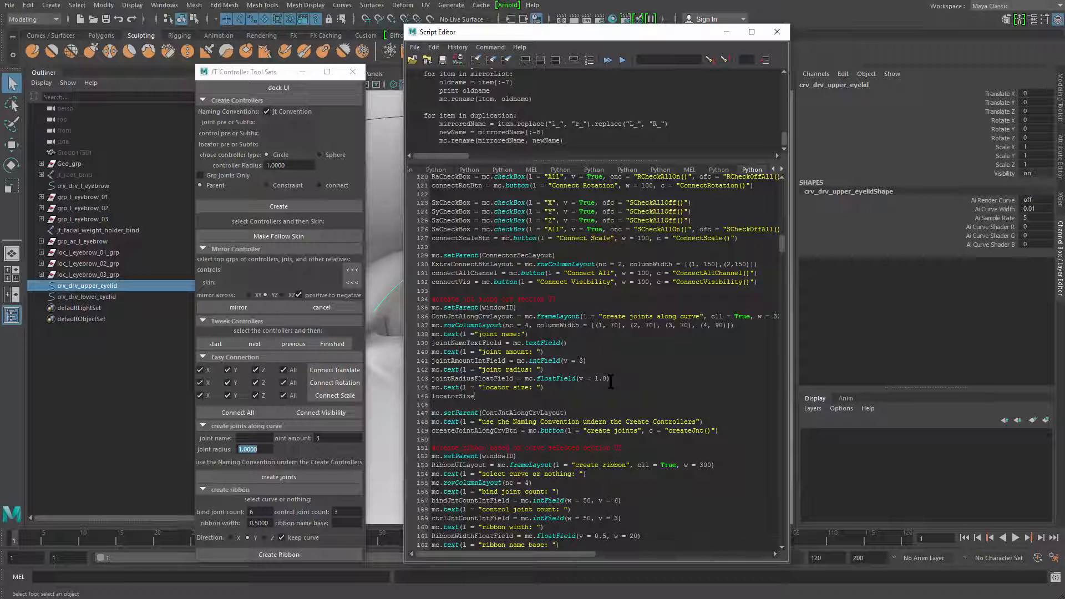
type("FloatFlied")
key("BackSpace")
key("BackSpace")
key("BackSpace")
type("ield = mc.floatField(")
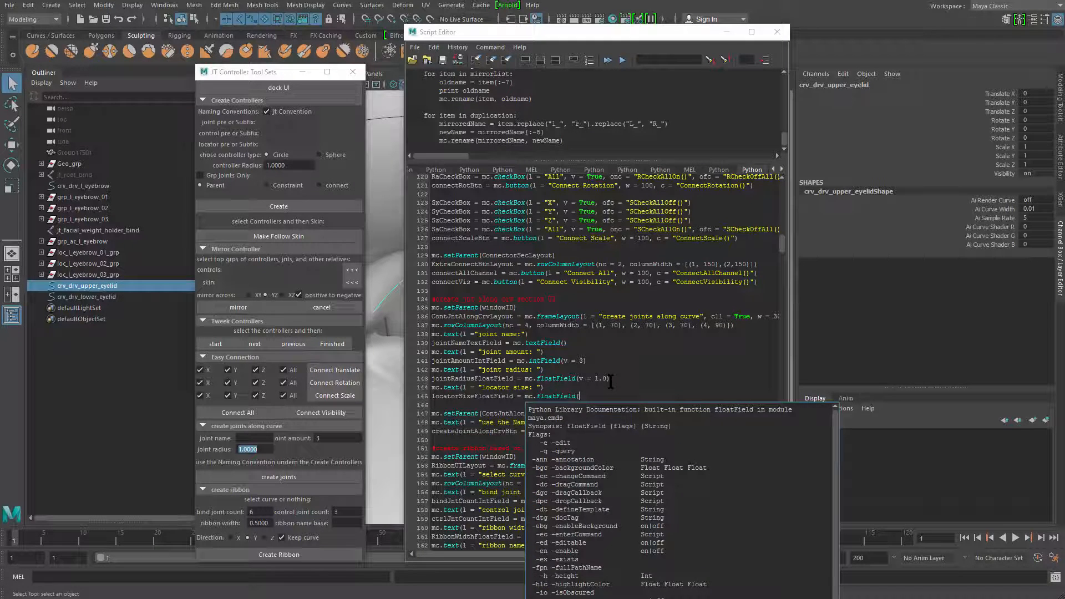
type("v = 1")
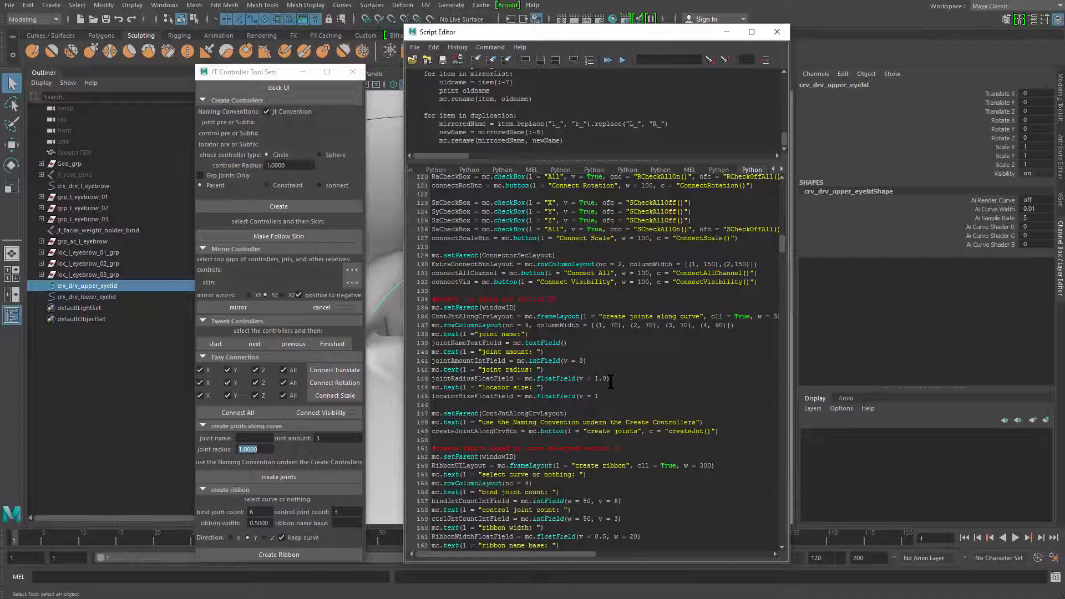
type(".0")
Run the entire script to rebuild the tool window and highlight the value of its locator size field
key("ctrl+a")
key("ctrl+Return")
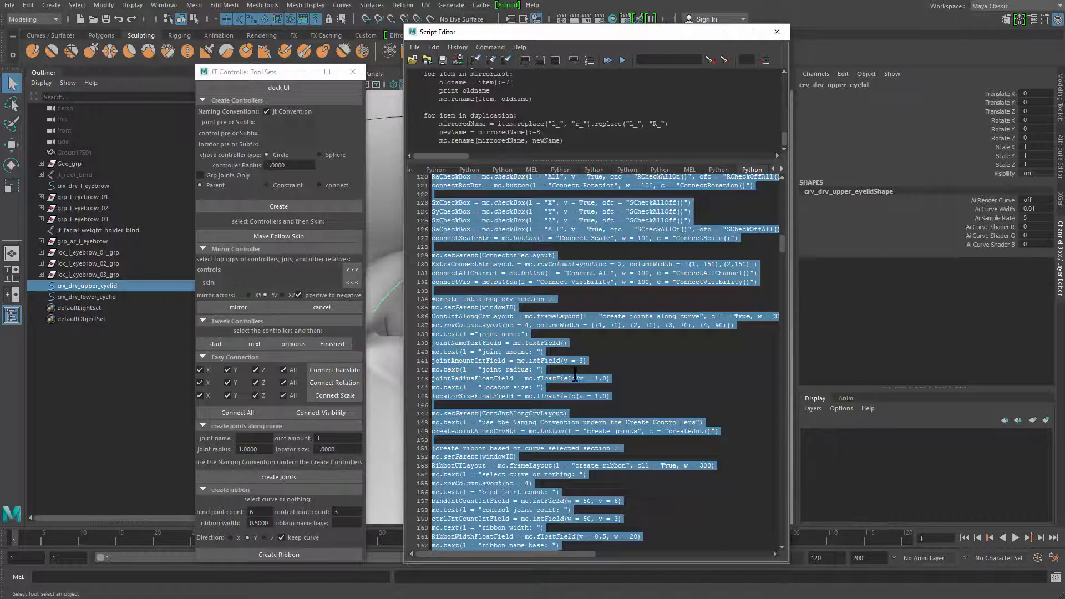
left_click(349, 451)
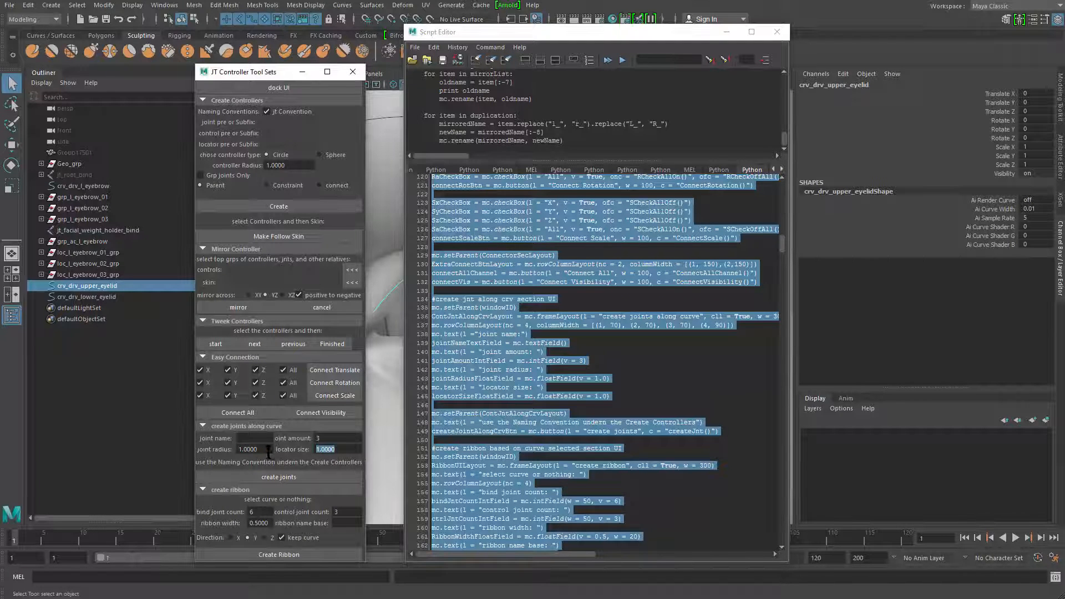
Highlight the four joint radius and locator size code lines and compare them with the matching fields in the tool window
left_click(605, 396)
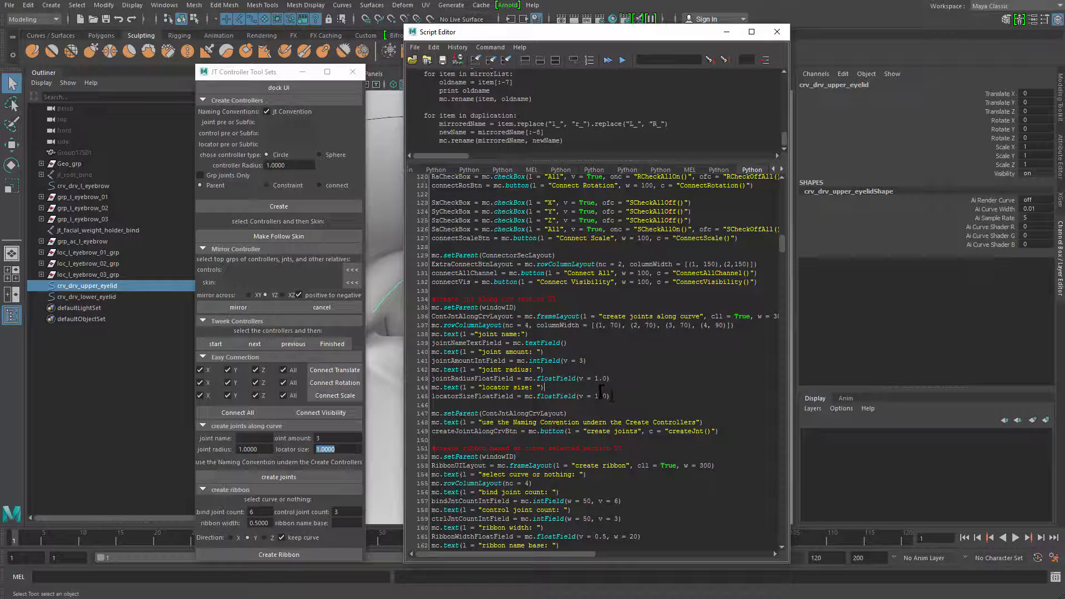
left_click_drag(610, 396, 407, 373)
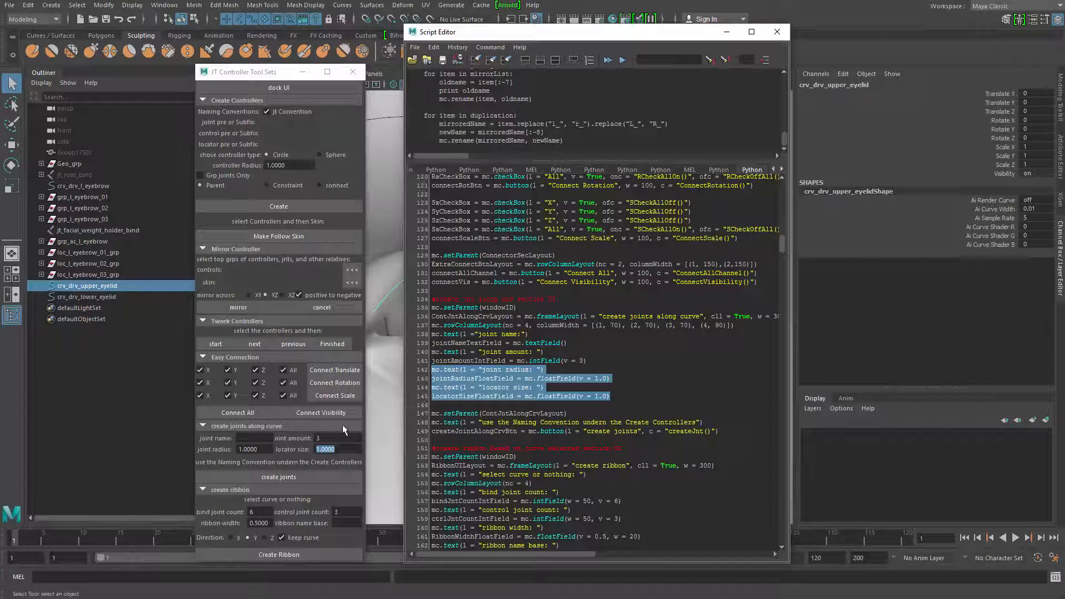
left_click(268, 450)
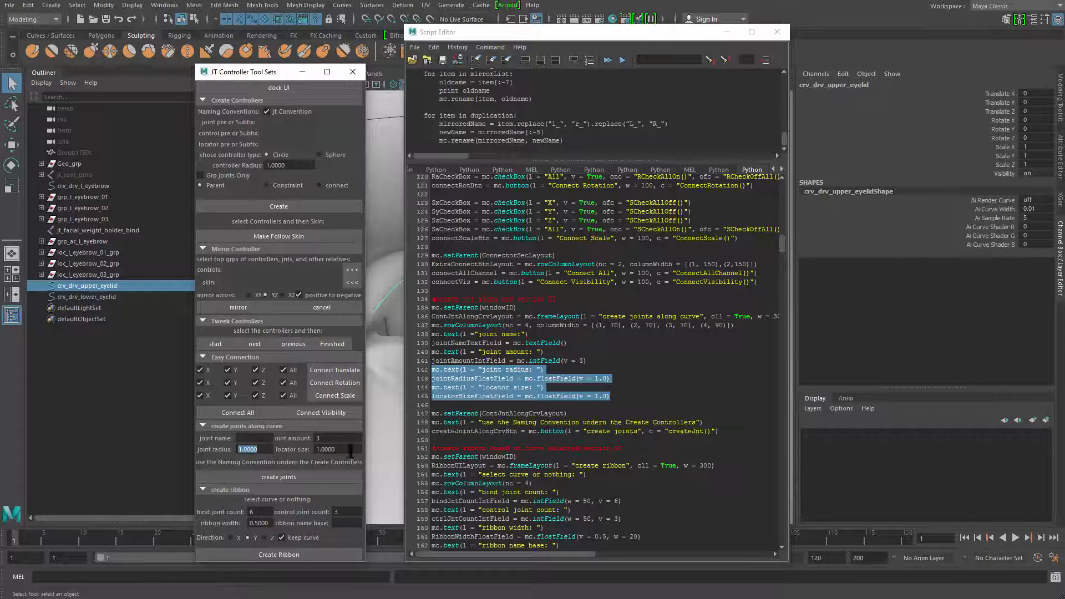
key("Tab")
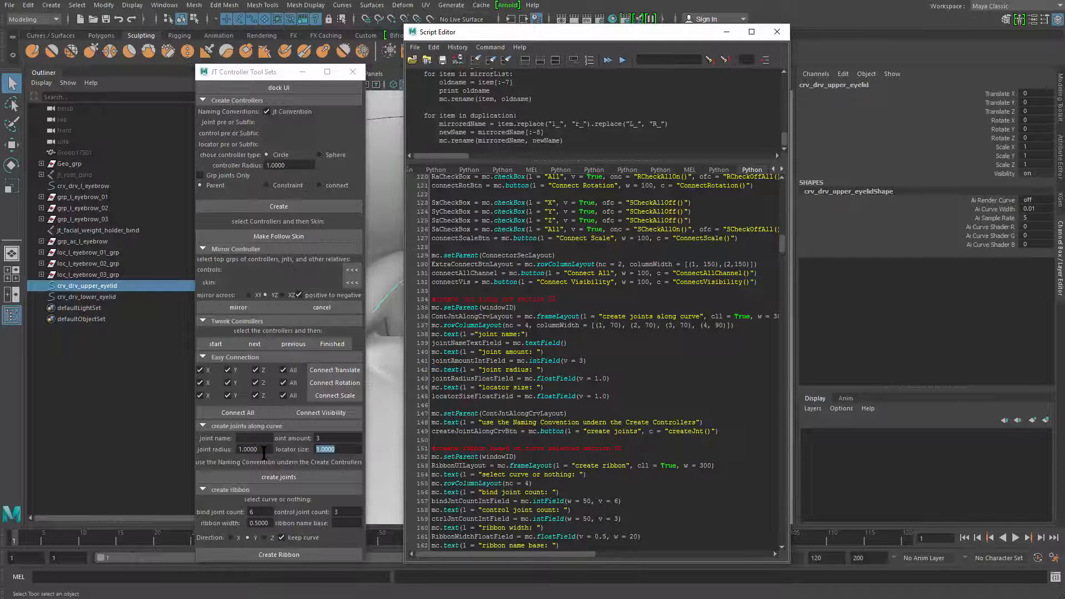
key("shift+Tab")
key("Tab")
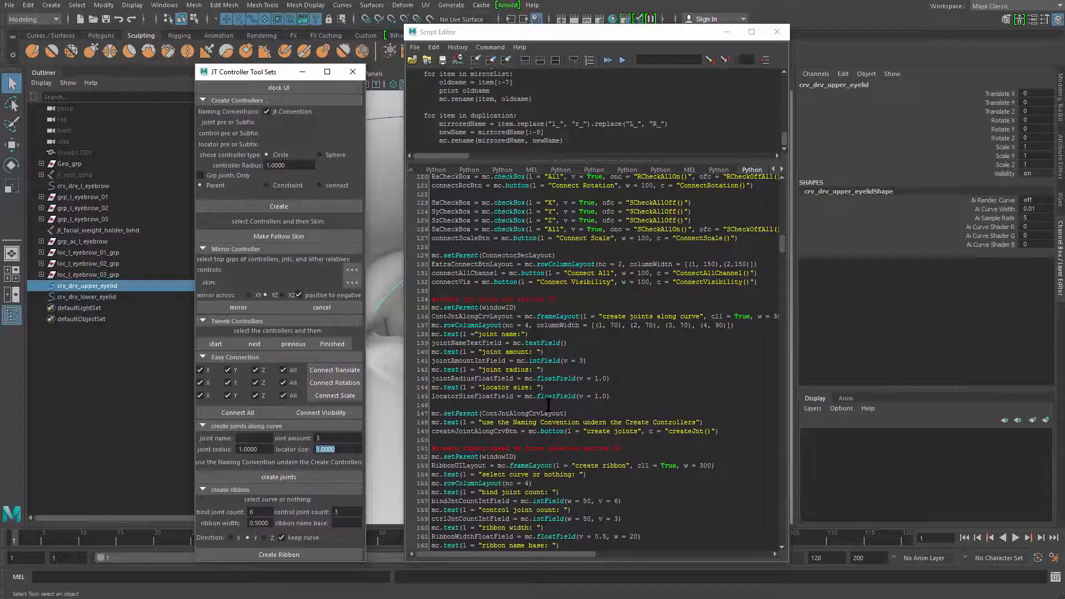
Find the "create jnt along crv" function section in the script and highlight its comment and the createJnt name
scroll(552, 403, "down", 20)
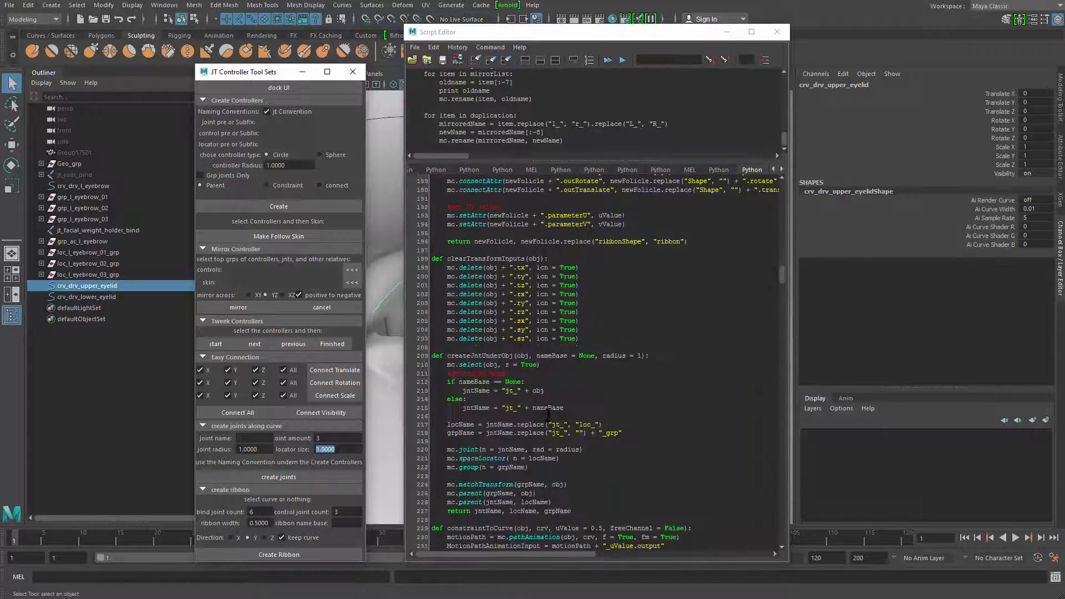
scroll(504, 459, "down", 20)
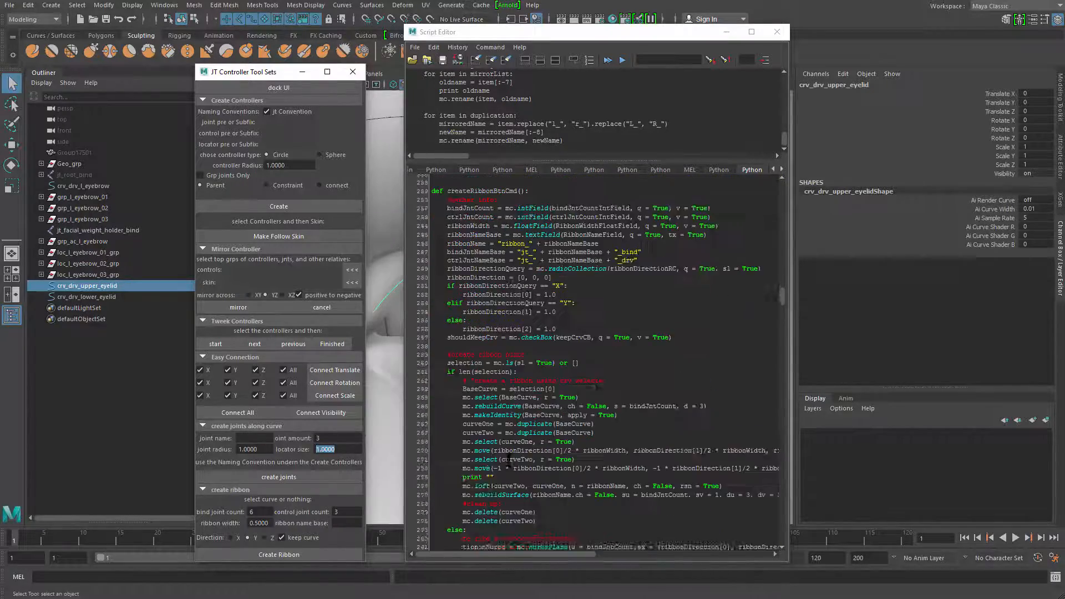
scroll(504, 460, "down", 13)
scroll(504, 457, "up", 7)
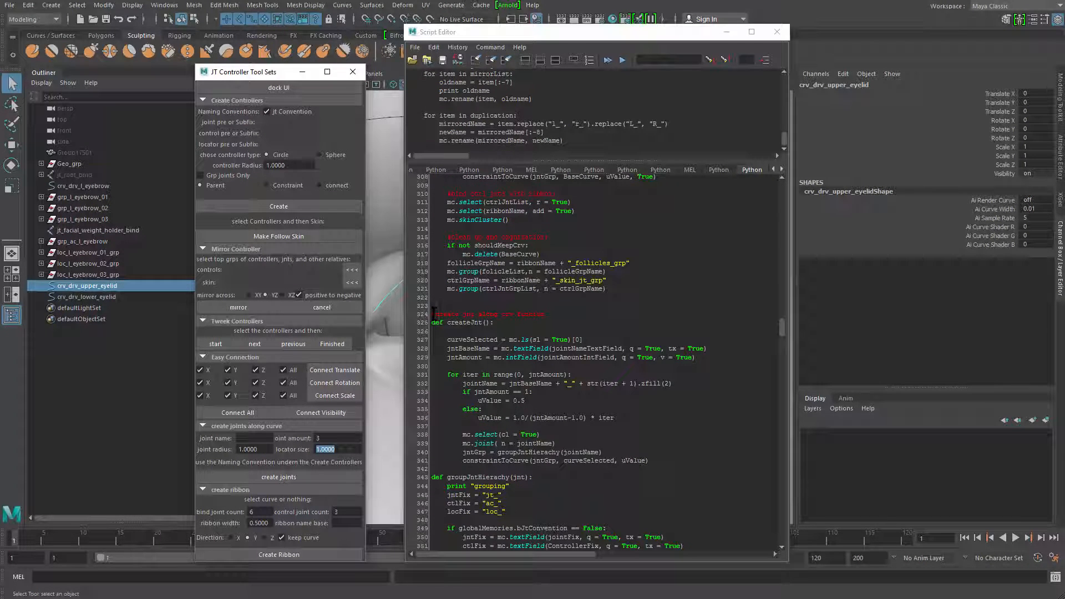
left_click_drag(433, 314, 552, 314)
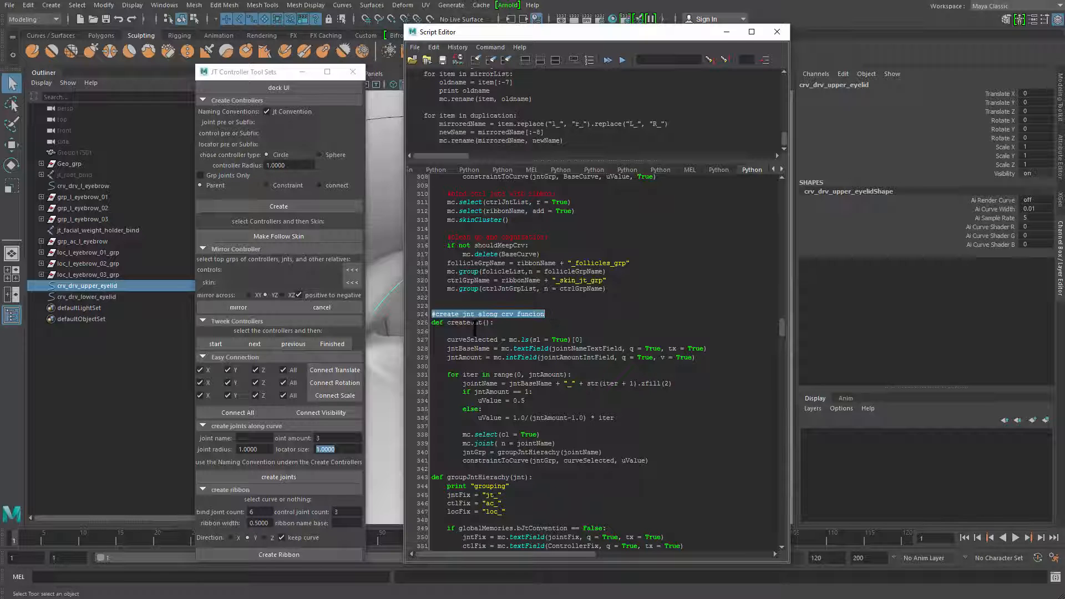
double_click(475, 322)
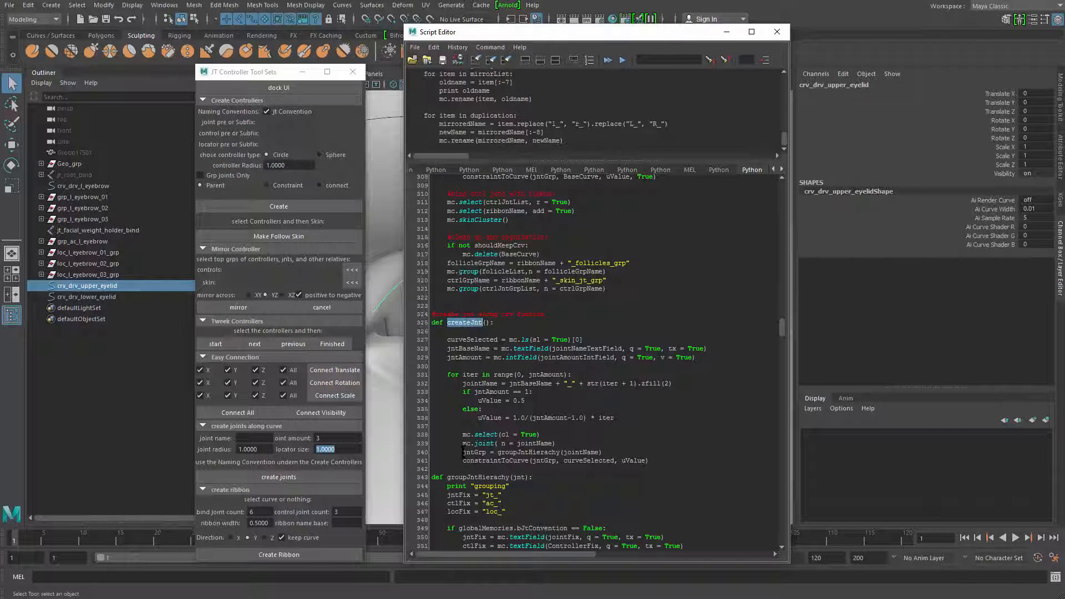
Examine the curveSelected, jntBaseName and jntAmount variables and the for loop in createJnt
scroll(477, 466, "down", 4)
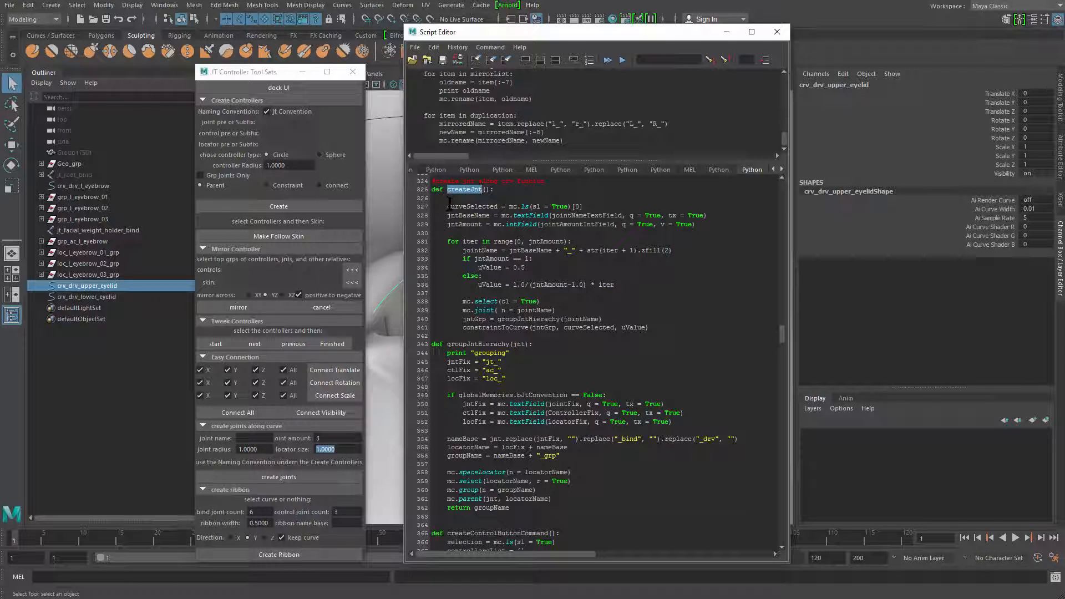
left_click_drag(585, 204, 573, 205)
double_click(481, 205)
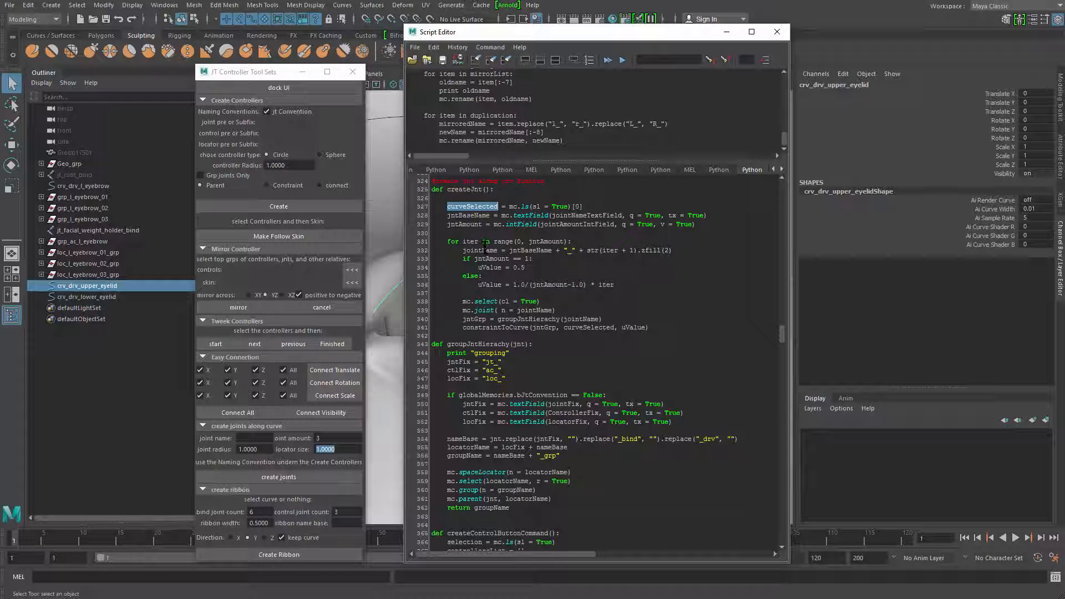
double_click(470, 216)
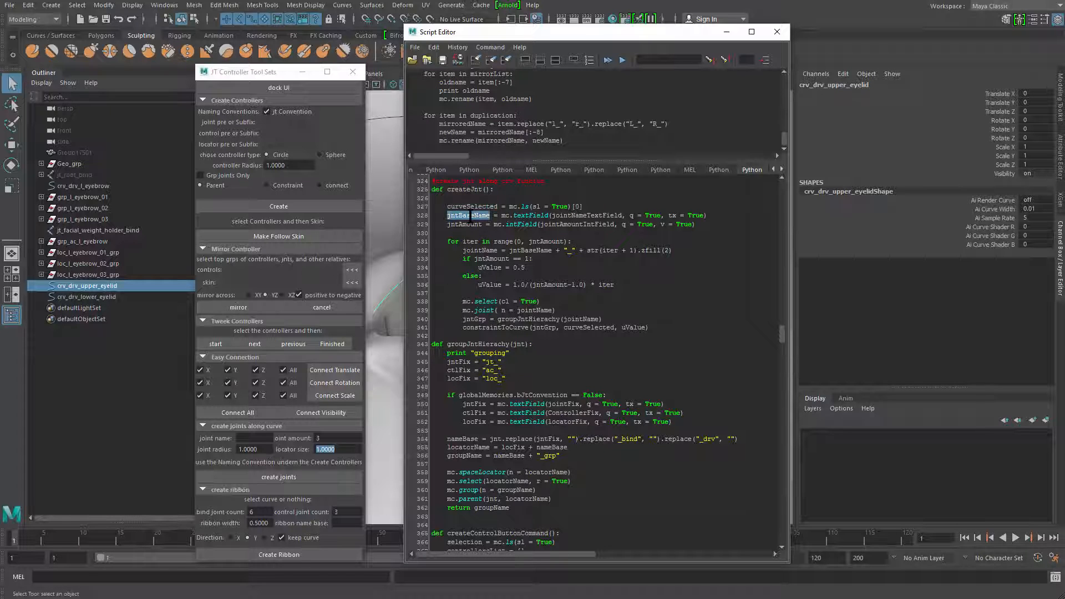
double_click(471, 224)
double_click(470, 215)
left_click(471, 224)
double_click(471, 224)
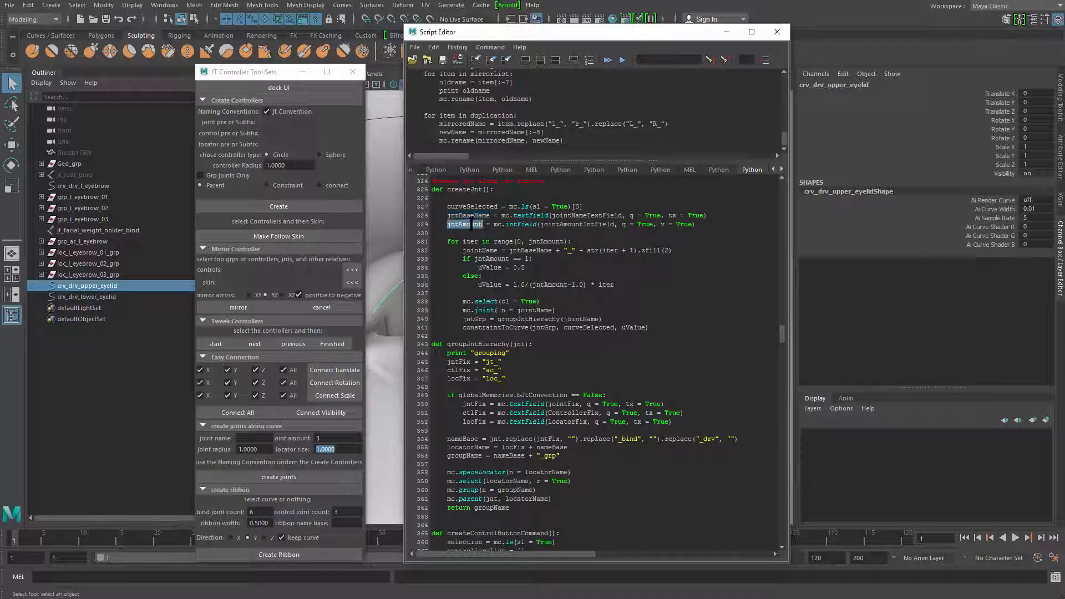
double_click(471, 241)
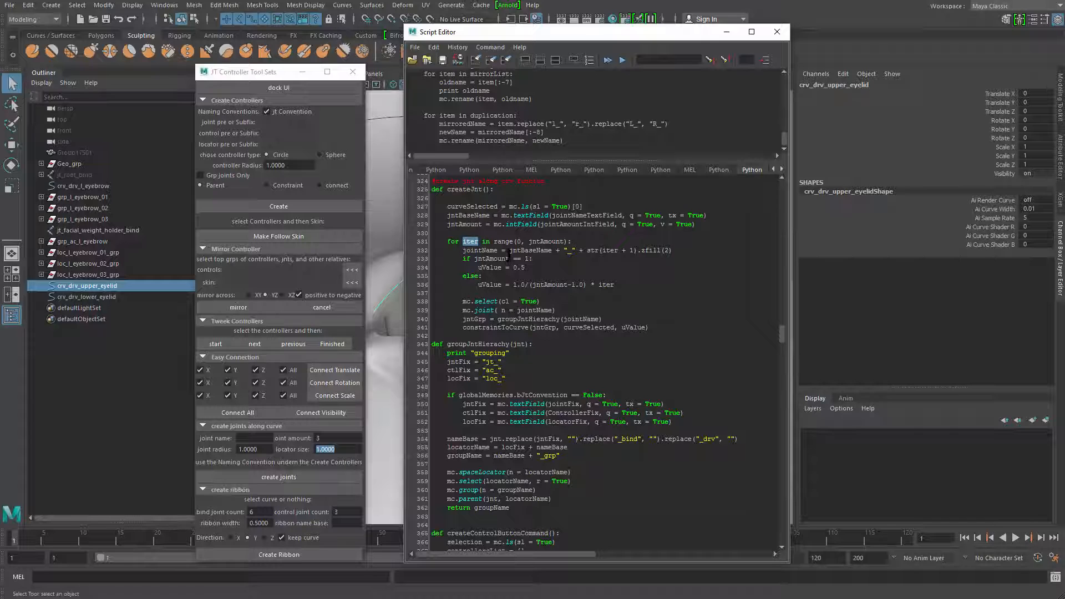
left_click(535, 240)
left_click(554, 310)
type(", ra")
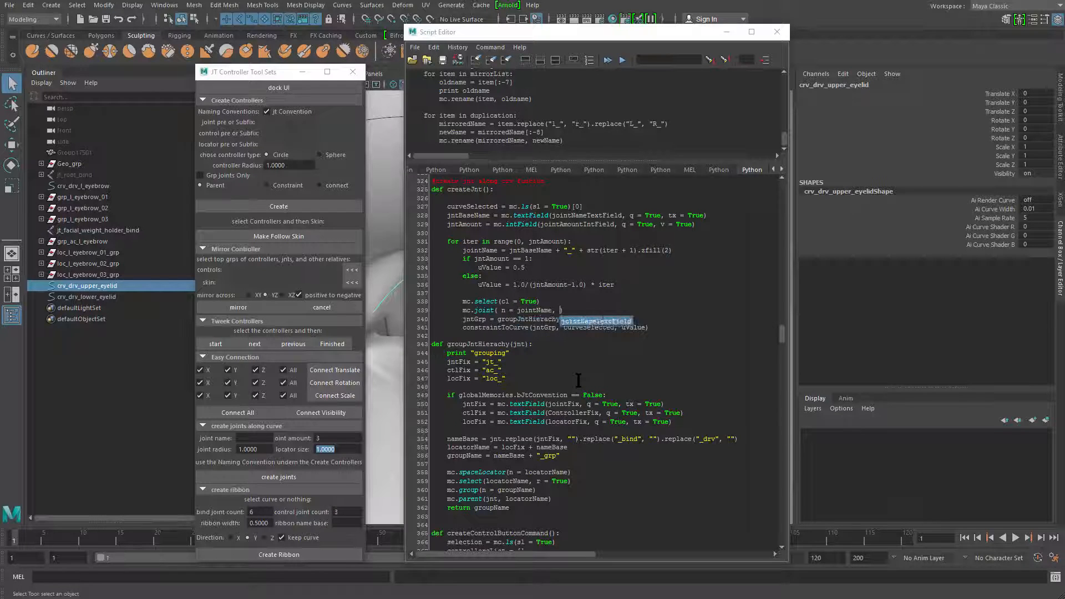
key("BackSpace")
key("BackSpace")
key("BackSpace")
key("BackSpace")
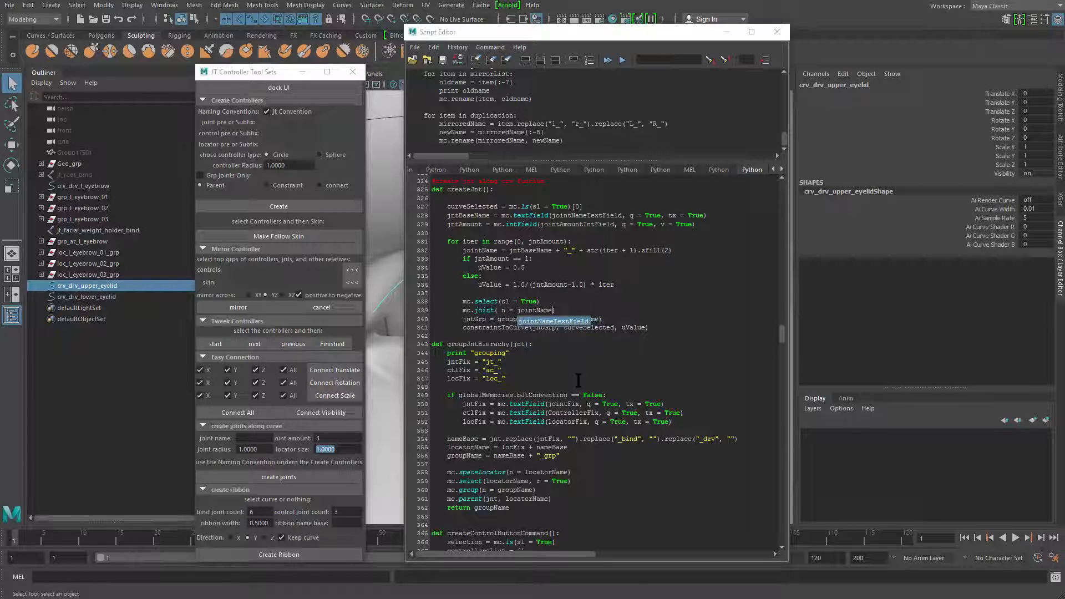
Below the jntAmount line in createJnt, start a new line reading jntRadius = mc.floatField(
key("Up")
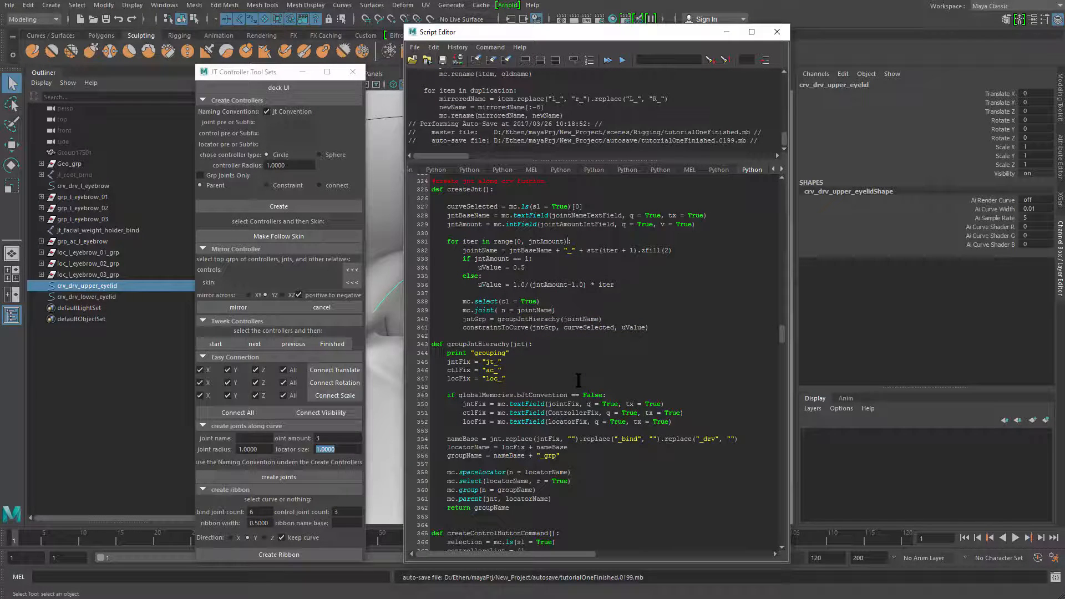
key("Return")
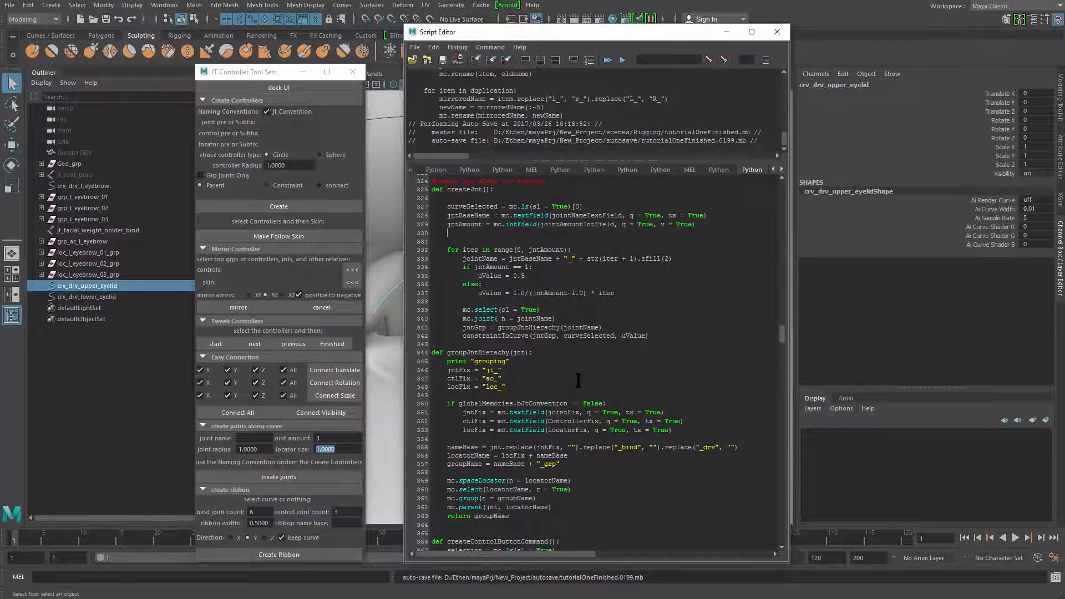
type("jntRadius = mc.")
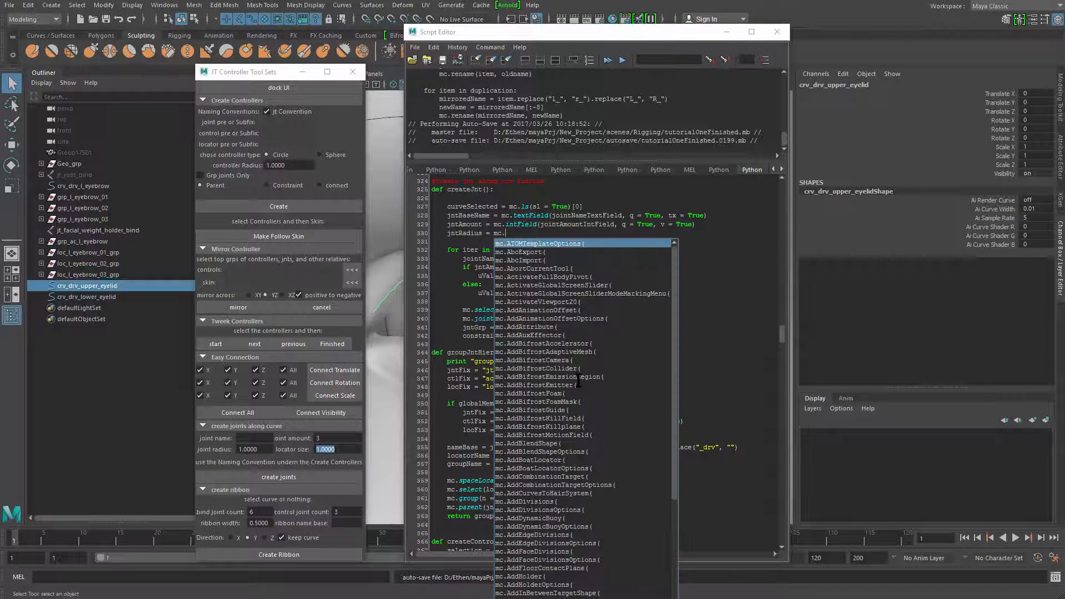
type("floatField(")
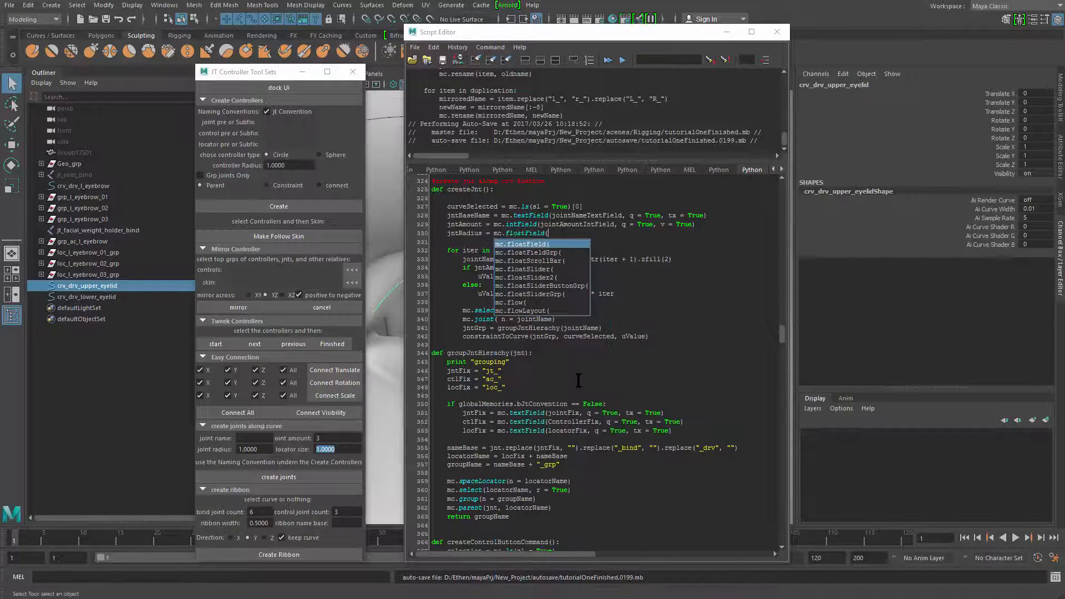
type("joint")
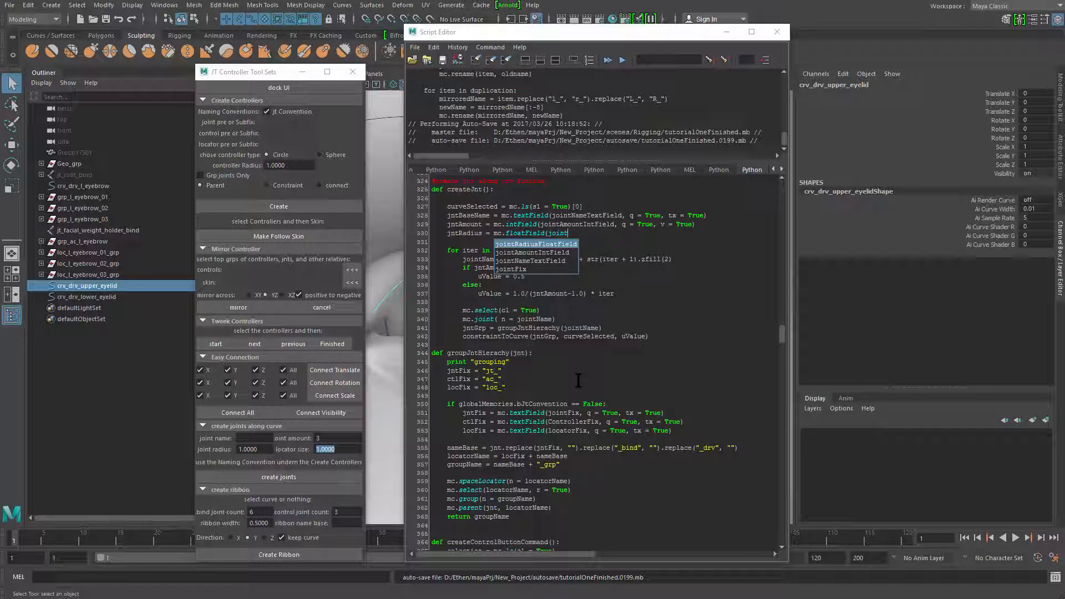
Complete the jntRadius floatField call with the arguments jointRadiusFloatField, q = True, v = True
key("Return")
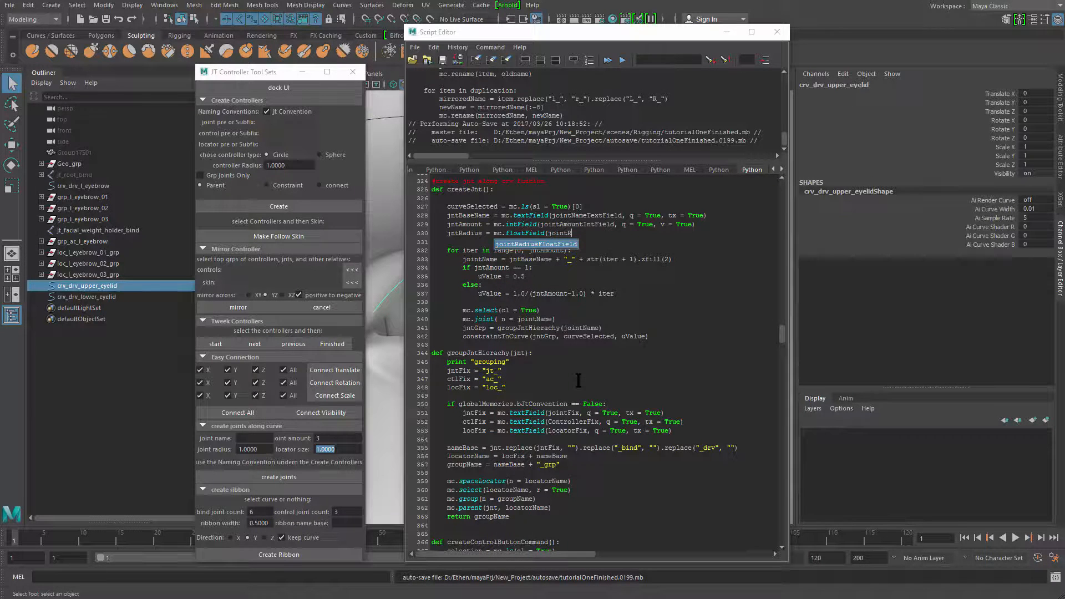
type(", ")
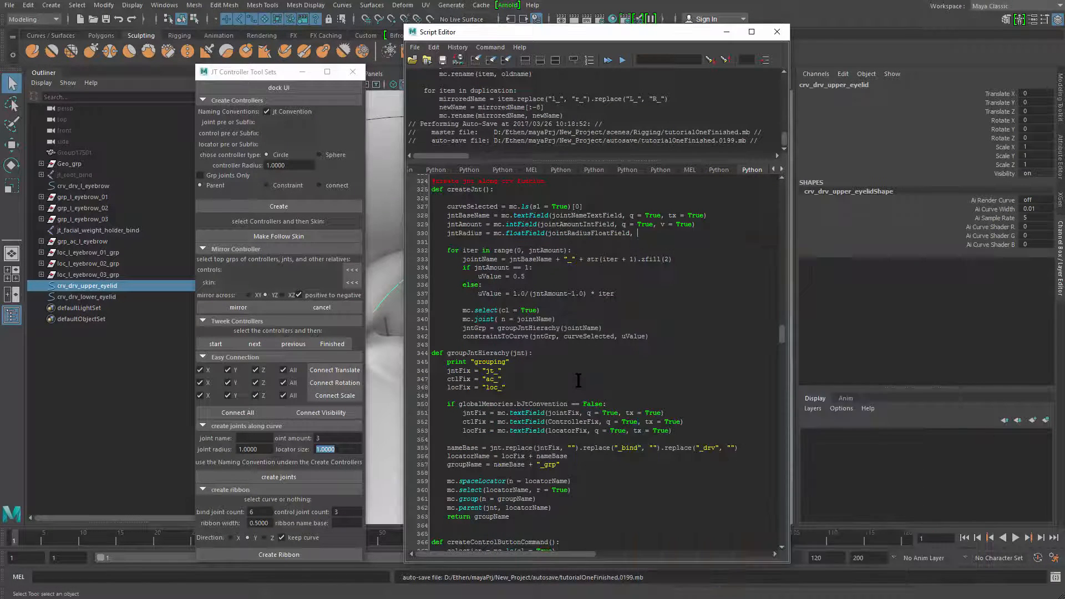
type("q = ")
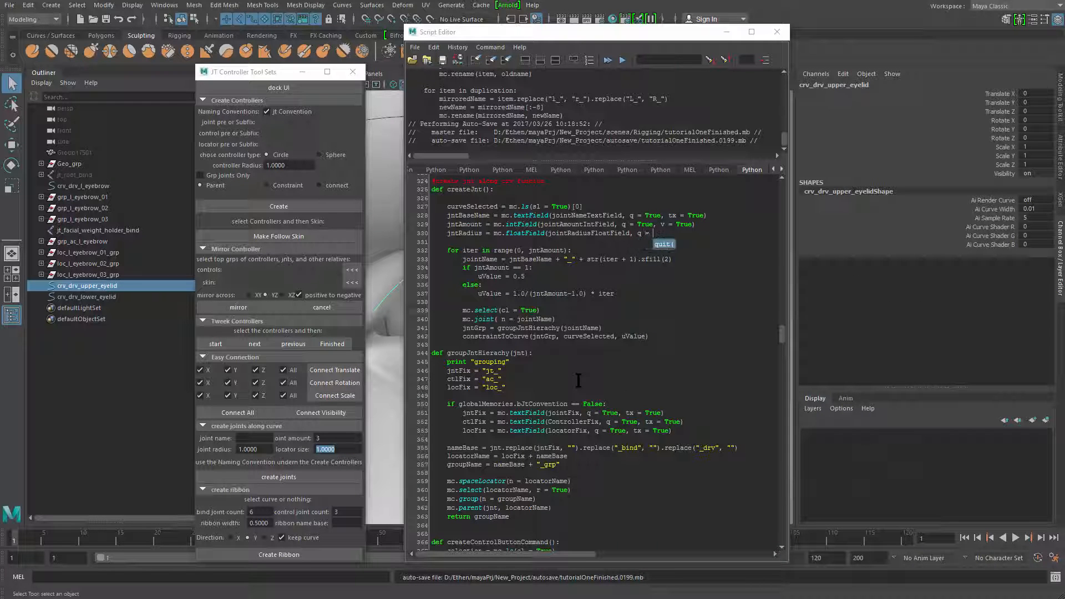
type("True,")
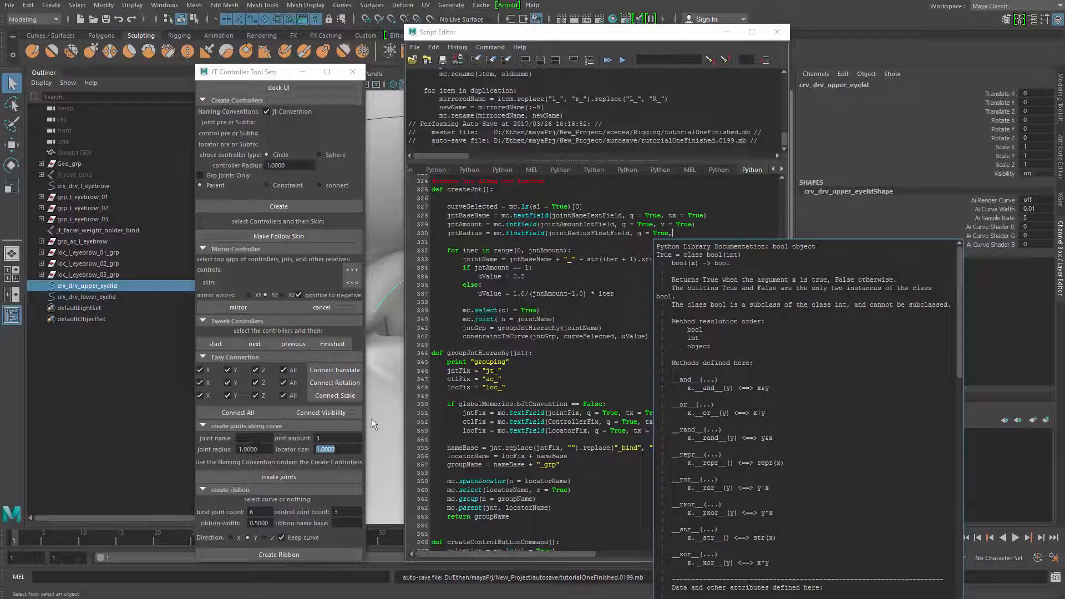
type("v = True")
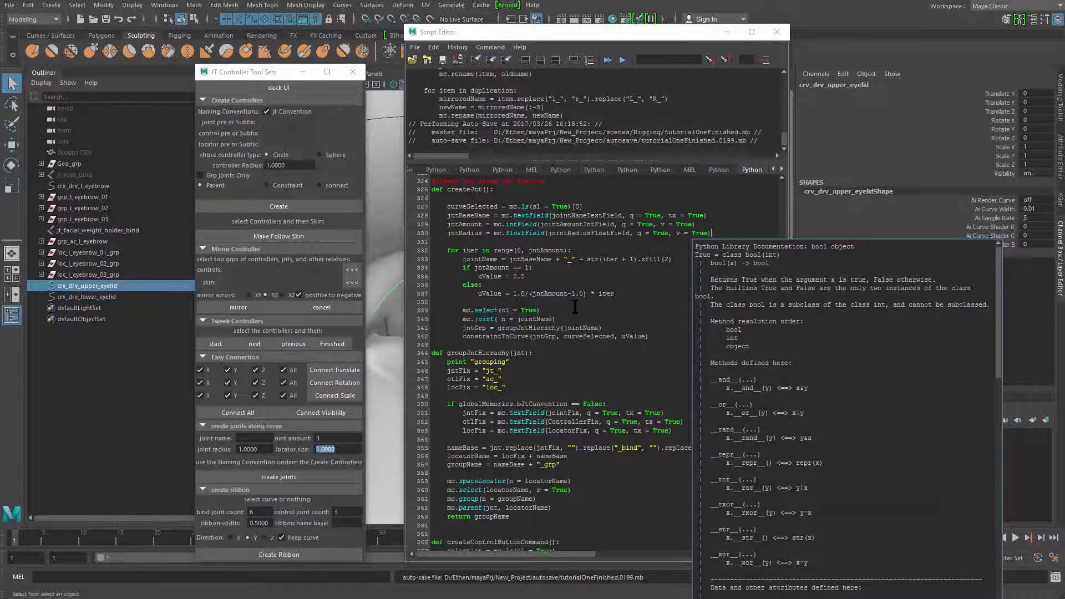
key("Return")
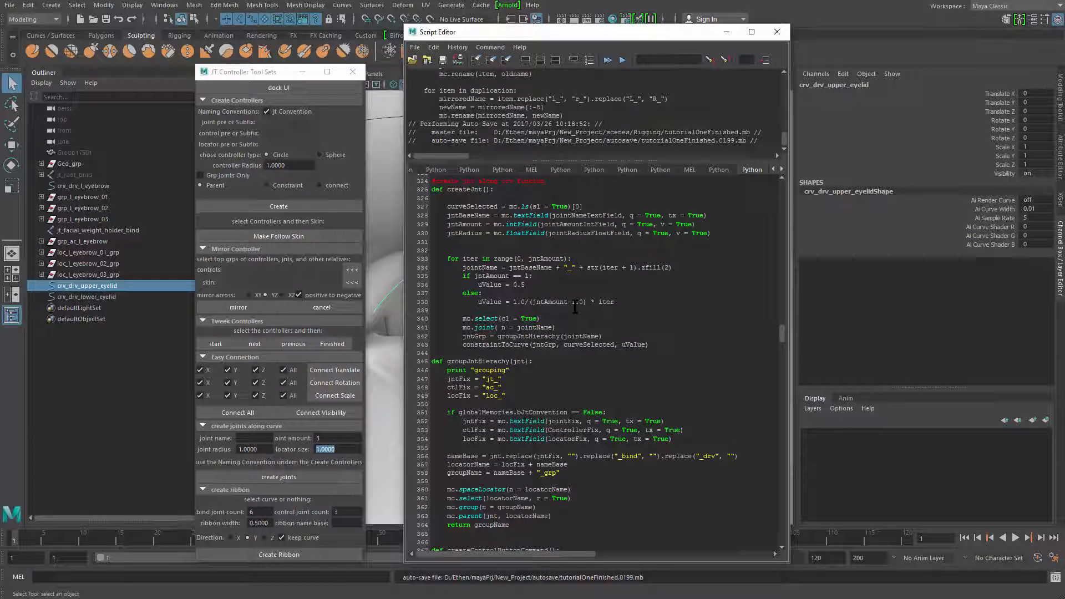
key("BackSpace")
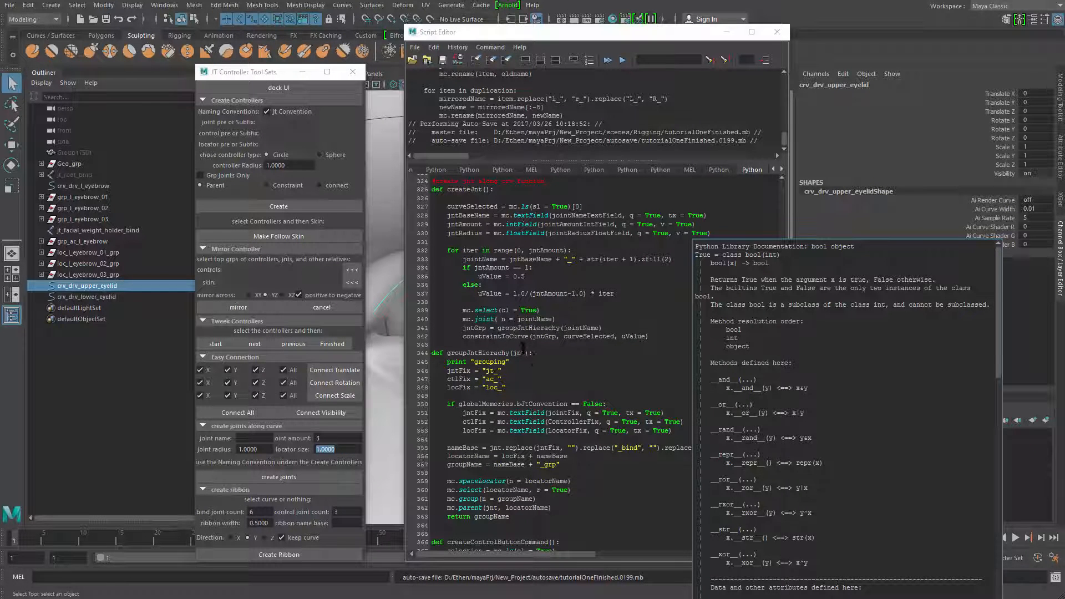
Highlight the groupJntHierachy call inside createJnt's for loop to examine it
double_click(553, 327)
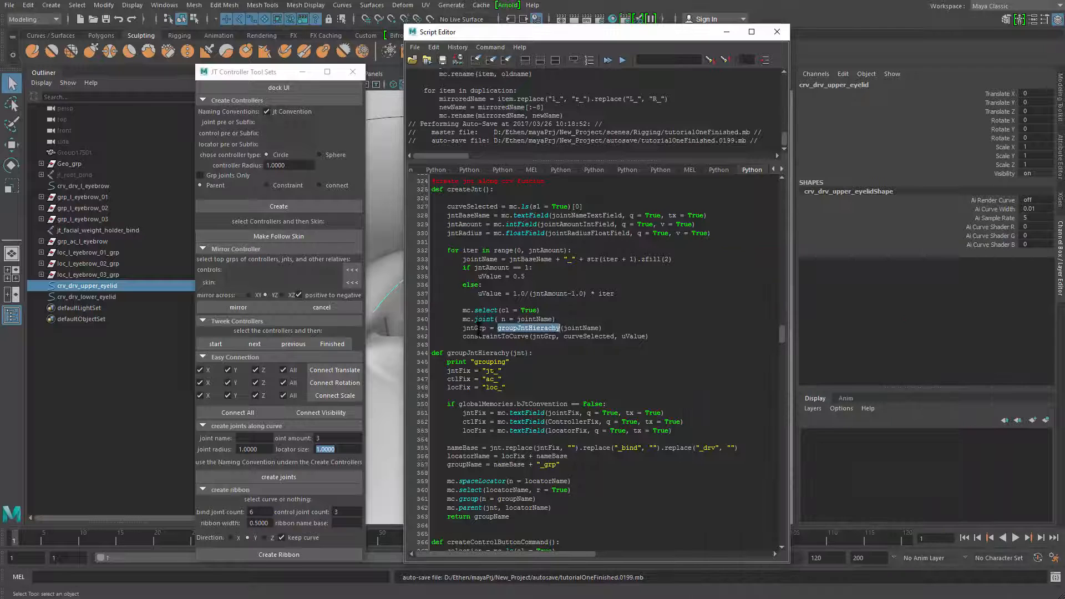
left_click_drag(501, 328, 560, 328)
left_click(632, 309)
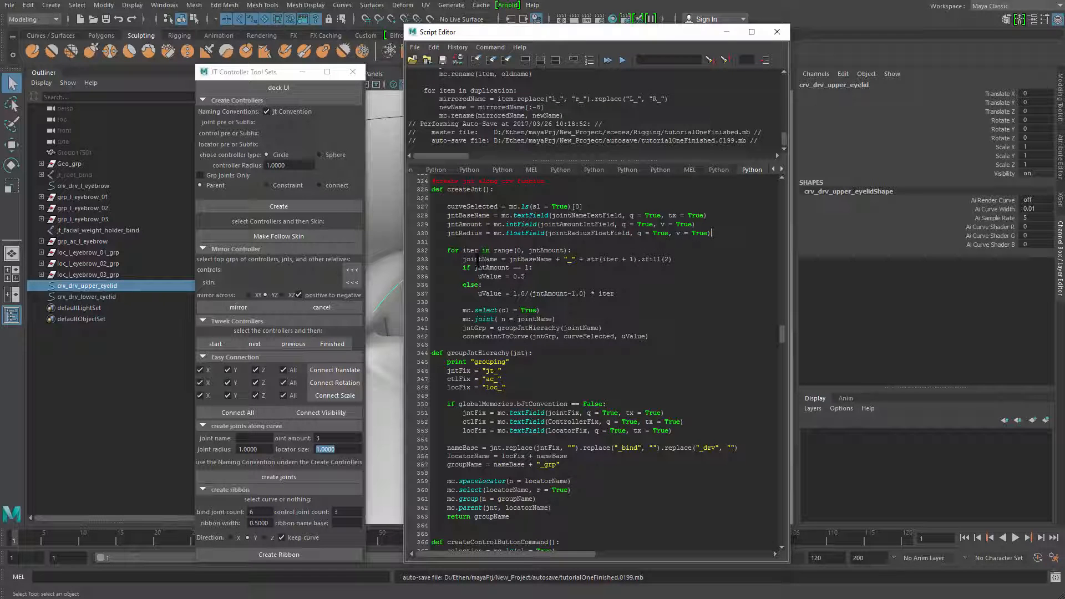
Add the argument rad = jntRadius to the mc.joint call in createJnt and run the whole script
double_click(458, 234)
left_click(263, 448)
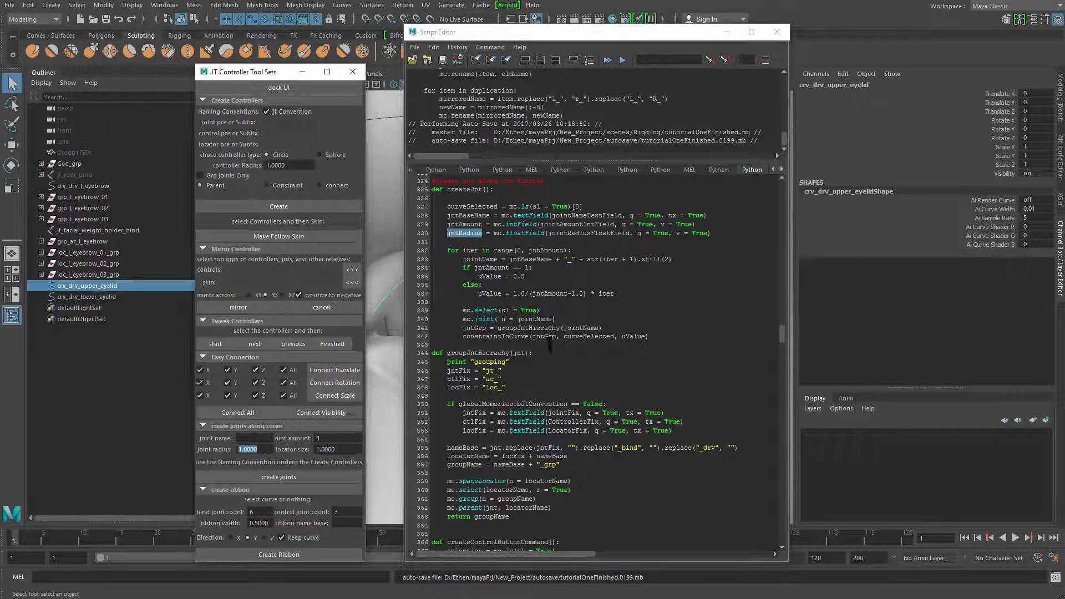
left_click(556, 319)
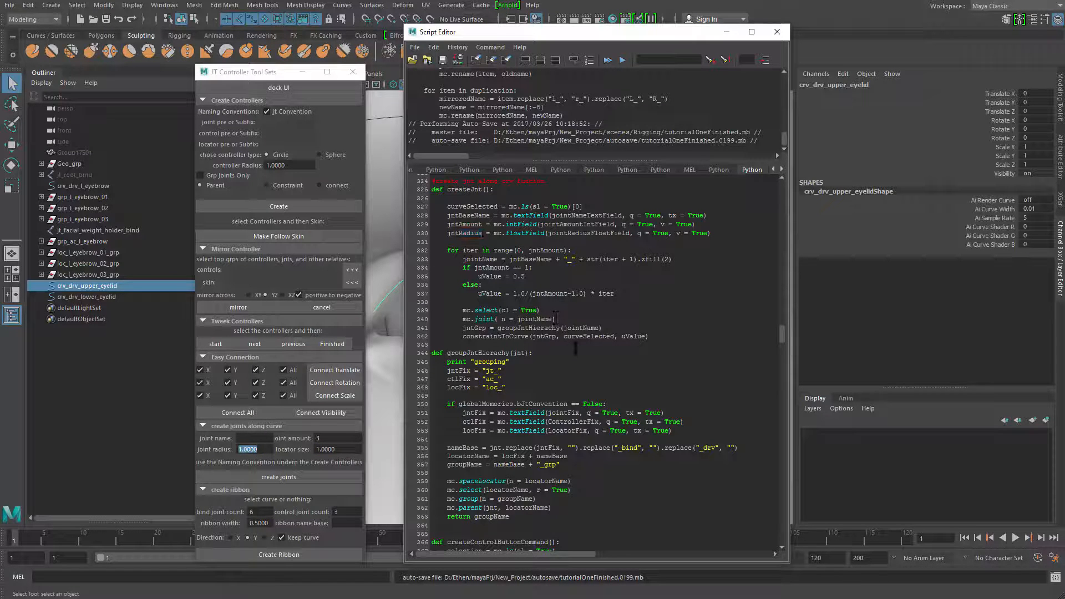
type(", rad =")
double_click(469, 233)
key("ctrl+c")
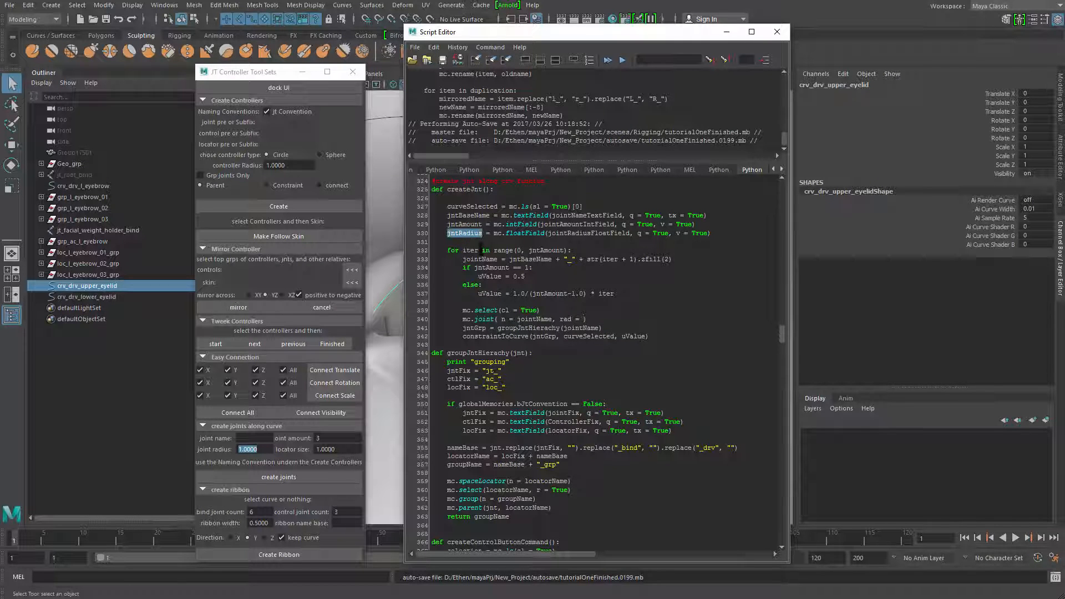
left_click(579, 319)
key("ctrl+v")
key("ctrl+a")
key("ctrl+Return")
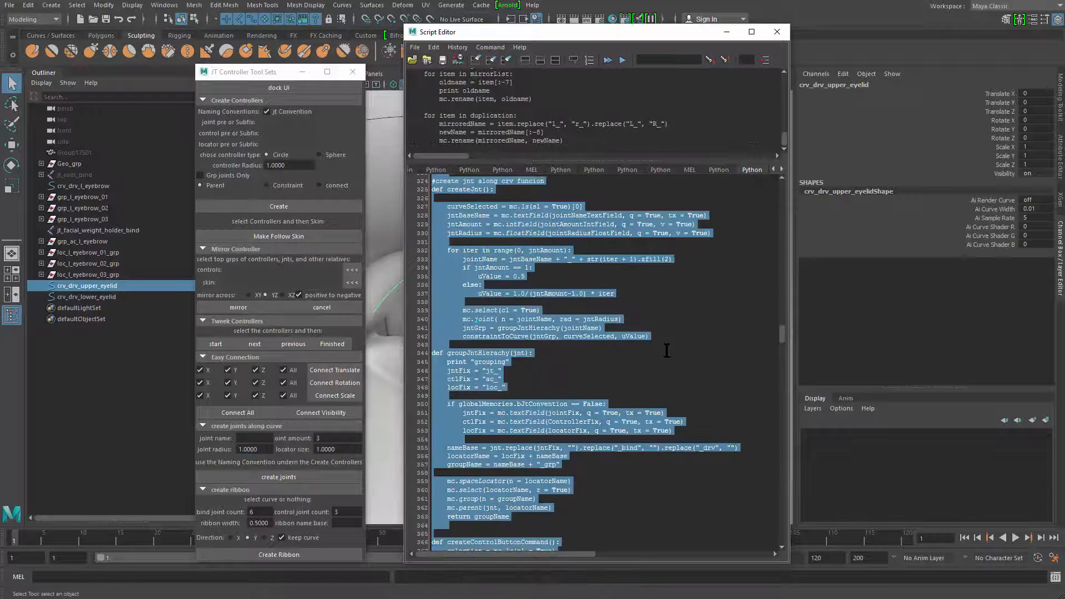
Create test joints named SDFSD along the upper eyelid curve and inspect them around the eye
left_click_drag(648, 37, 832, 27)
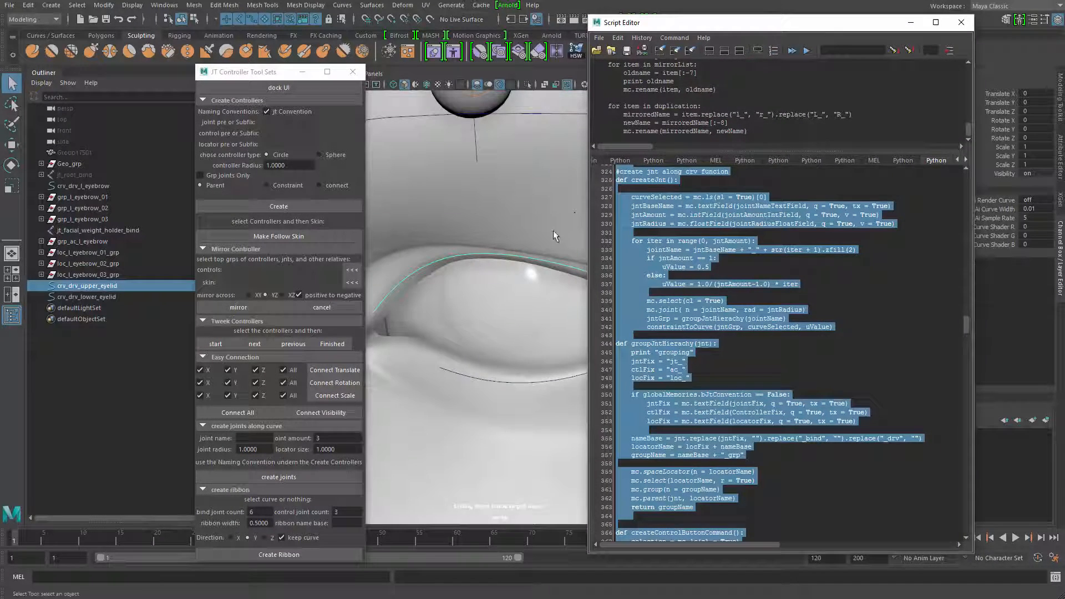
right_click_drag(553, 231, 447, 203, "alt")
left_click_drag(447, 203, 479, 191, "alt")
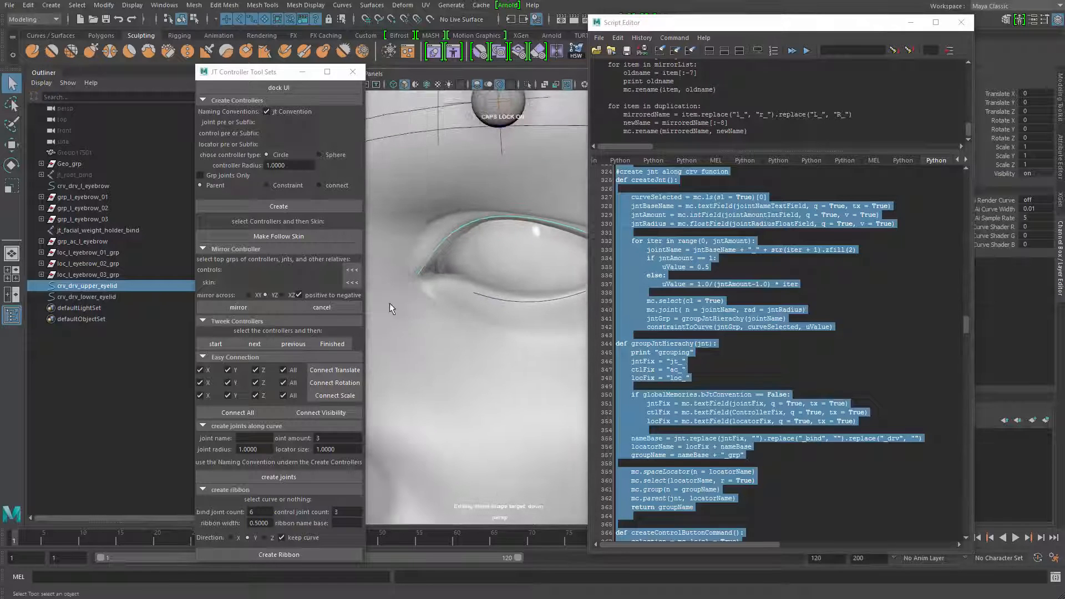
left_click(268, 438)
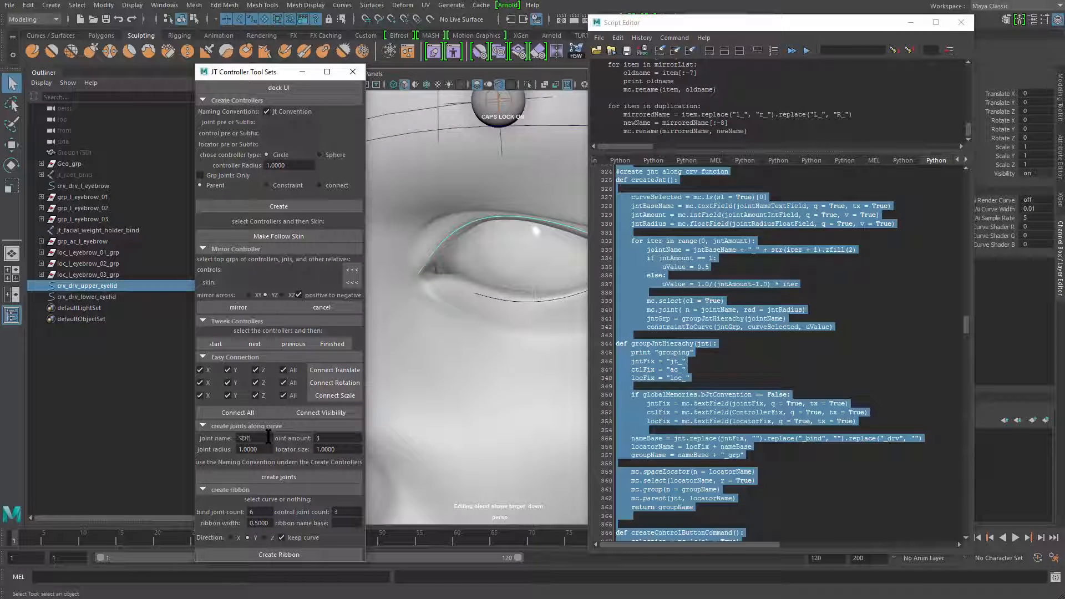
type("SDFSD")
left_click(261, 476)
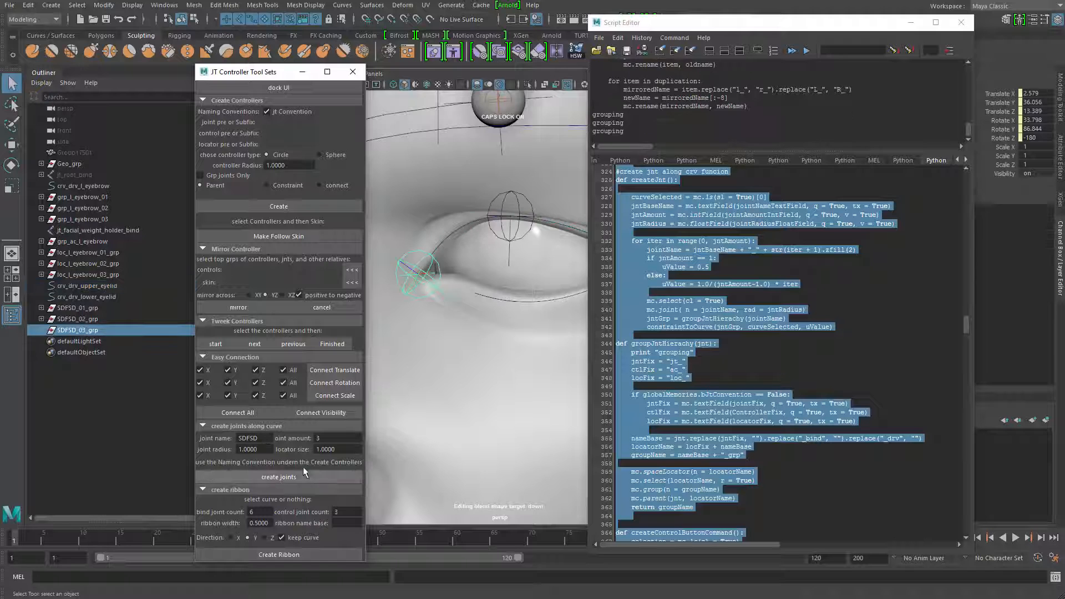
left_click_drag(450, 357, 476, 284, "alt")
middle_click_drag(475, 284, 481, 238, "alt")
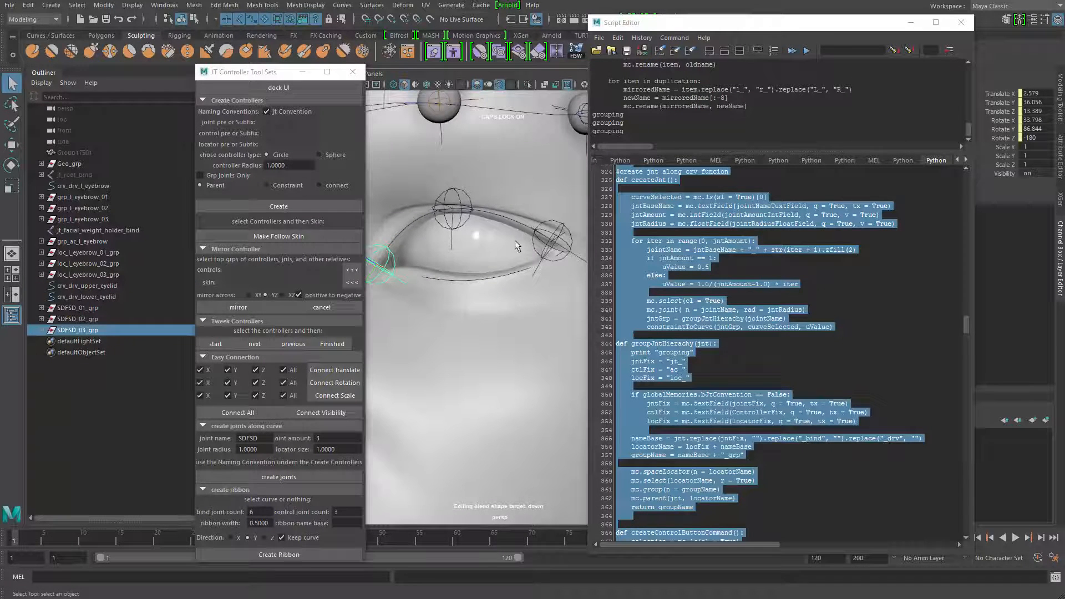
Delete the three SDFSD test joint groups
key("ctrl+z")
middle_click_drag(462, 275, 454, 320, "alt")
left_click(108, 319)
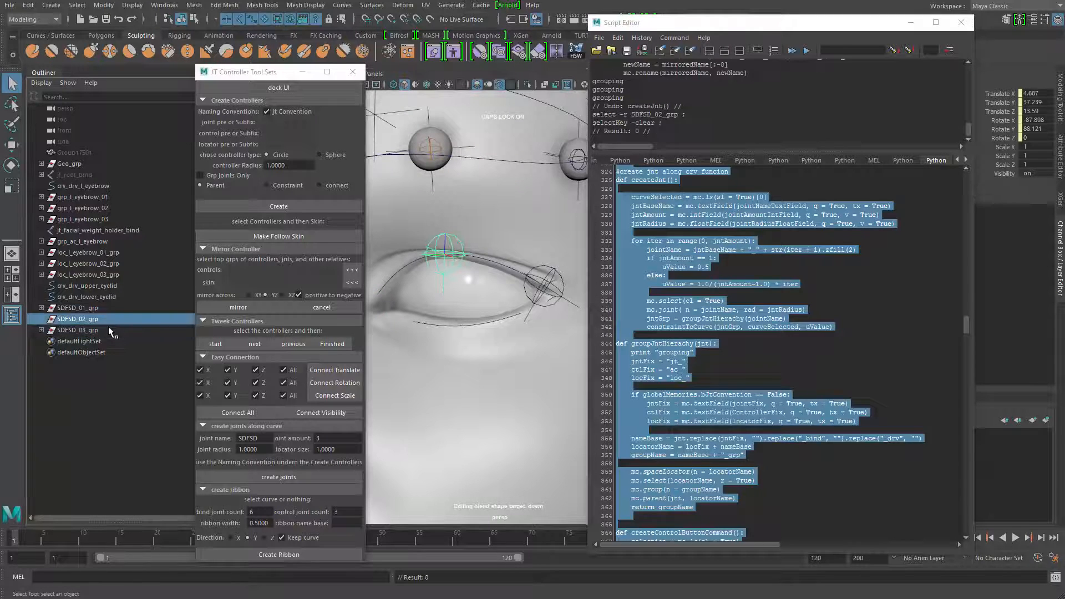
left_click(109, 329)
left_click(109, 307, "shift")
key("Delete")
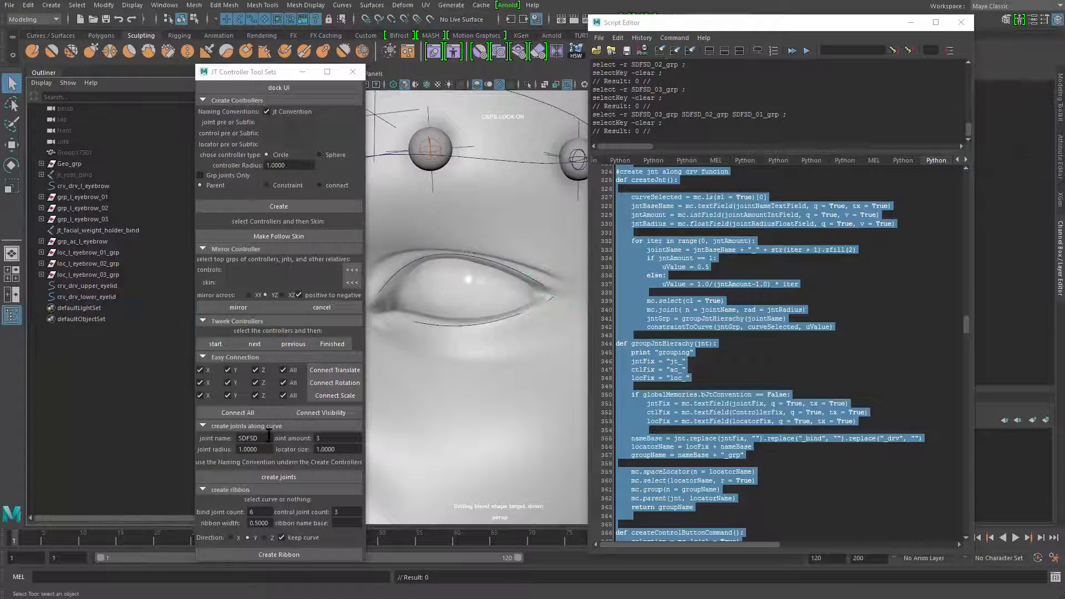
Set the joint radius for creating joints along a curve to 0.1
left_click_drag(271, 449, 220, 453)
type("0")
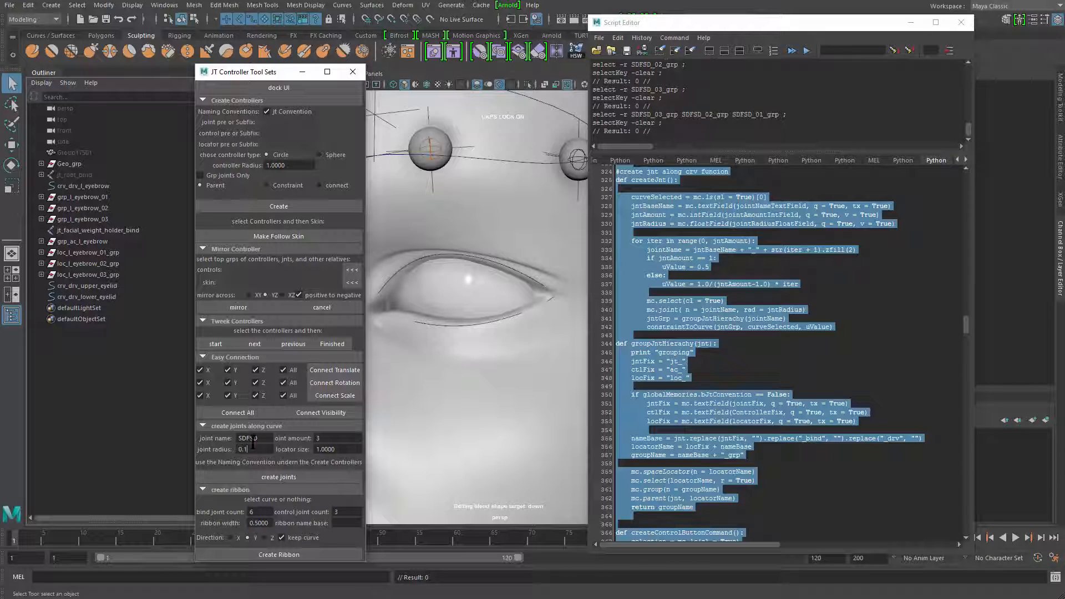
type(".1")
Create the SDFSD test joints along the upper eyelid curve again with the 0.1 joint radius
middle_click_drag(434, 394, 434, 424, "alt")
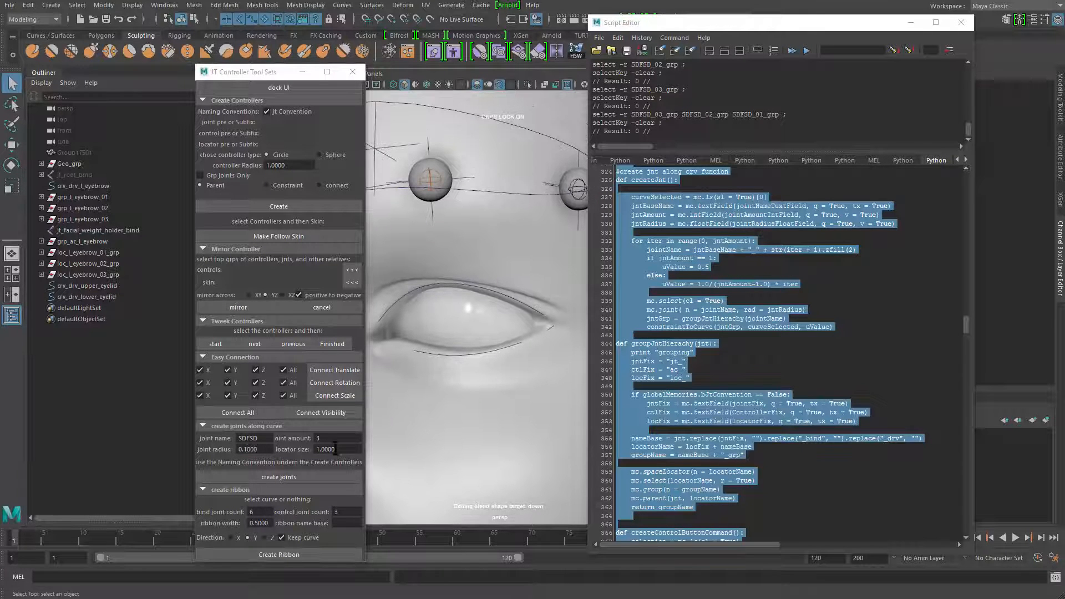
left_click(391, 305)
left_click(312, 477)
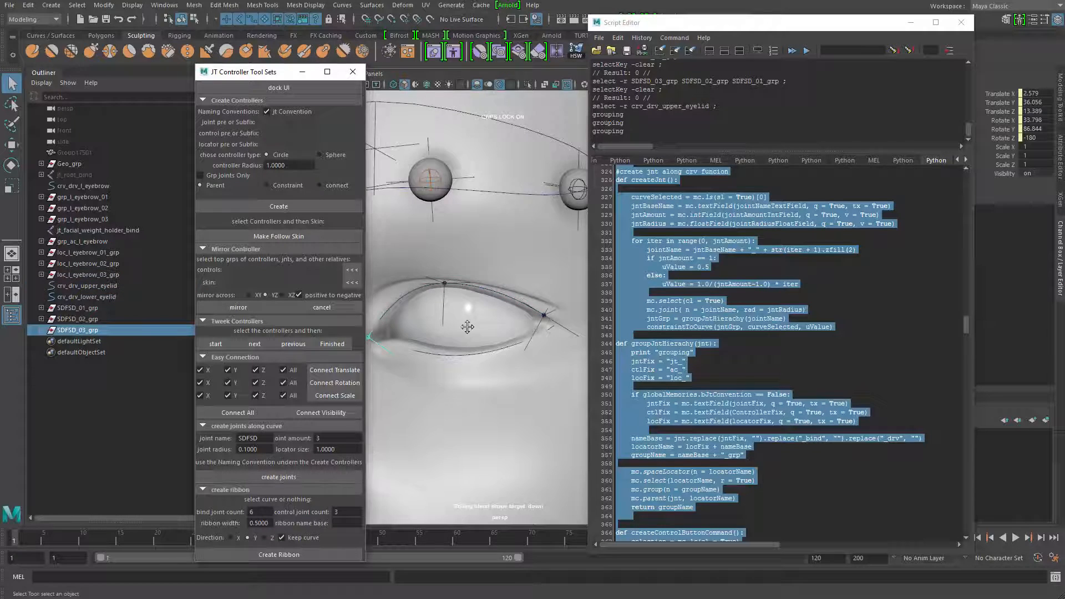
right_click_drag(468, 327, 523, 330, "alt")
Undo the test joint creation and delete all SDFSD groups from the scene
key("ctrl+z")
key("ctrl+z")
key("ctrl+z")
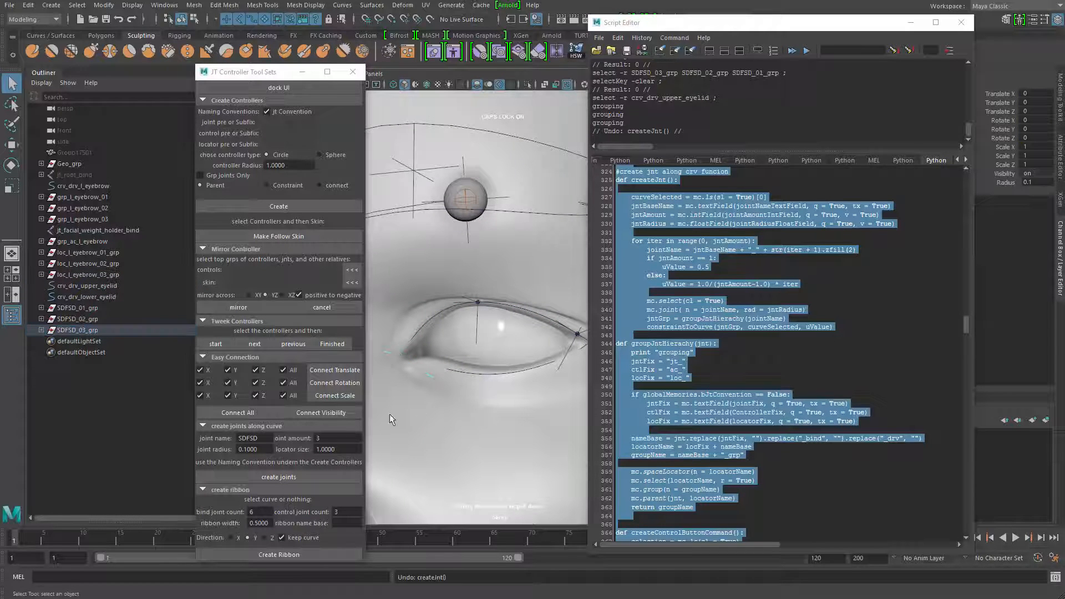
key("ctrl+z")
key("ctrl+z")
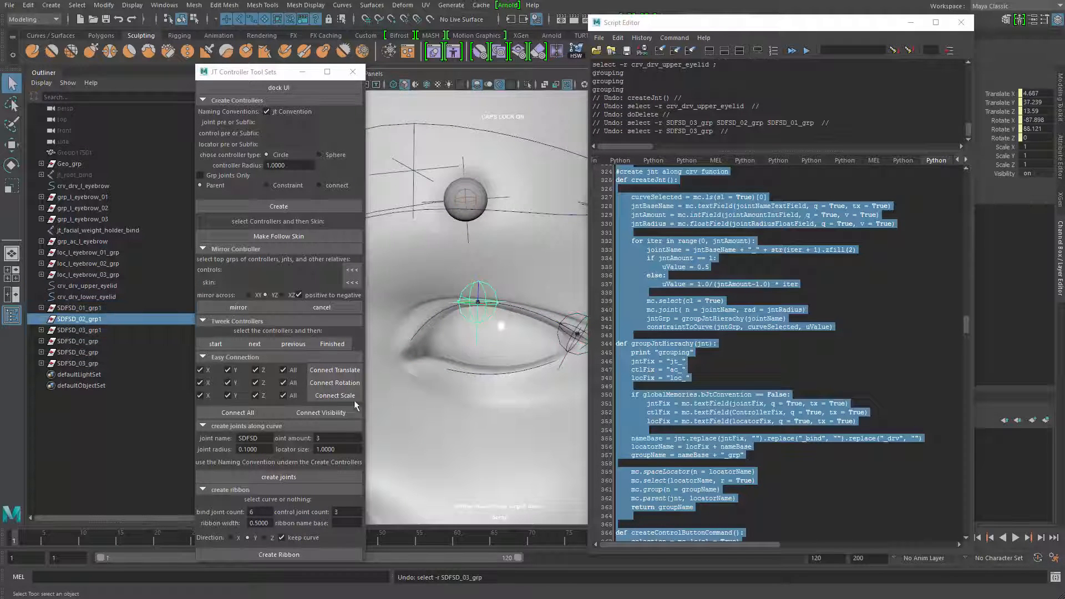
right_click_drag(428, 406, 322, 420, "alt")
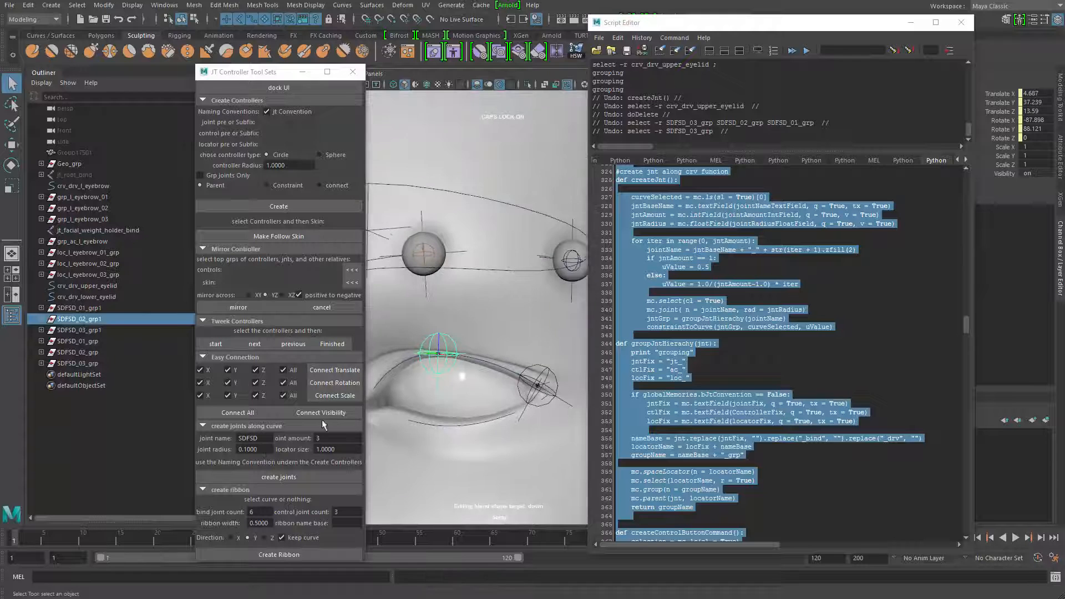
left_click(102, 309)
left_click(106, 360, "shift")
key("Delete")
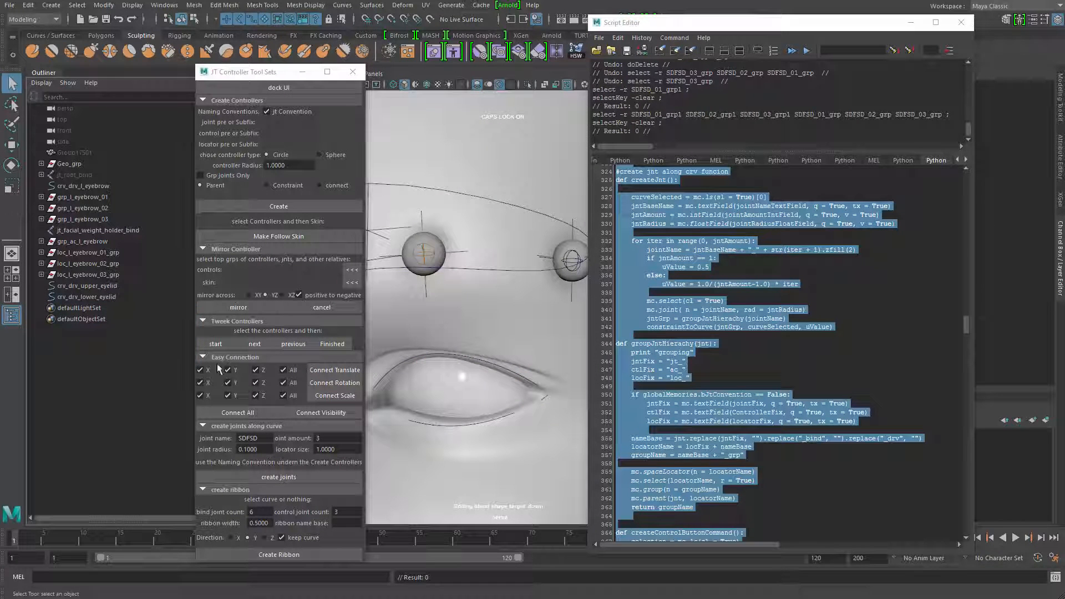
Examine the groupJntHierachy function and its call in createJnt to see where the locator size must be passed
middle_click_drag(477, 377, 466, 394, "alt")
left_click(719, 387)
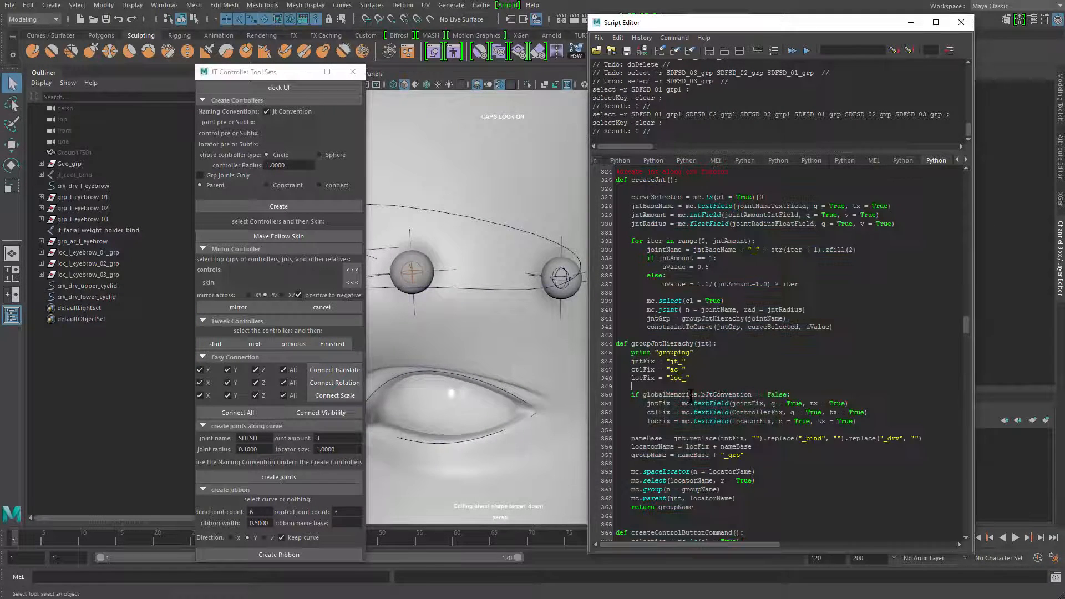
scroll(699, 427, "down", 3)
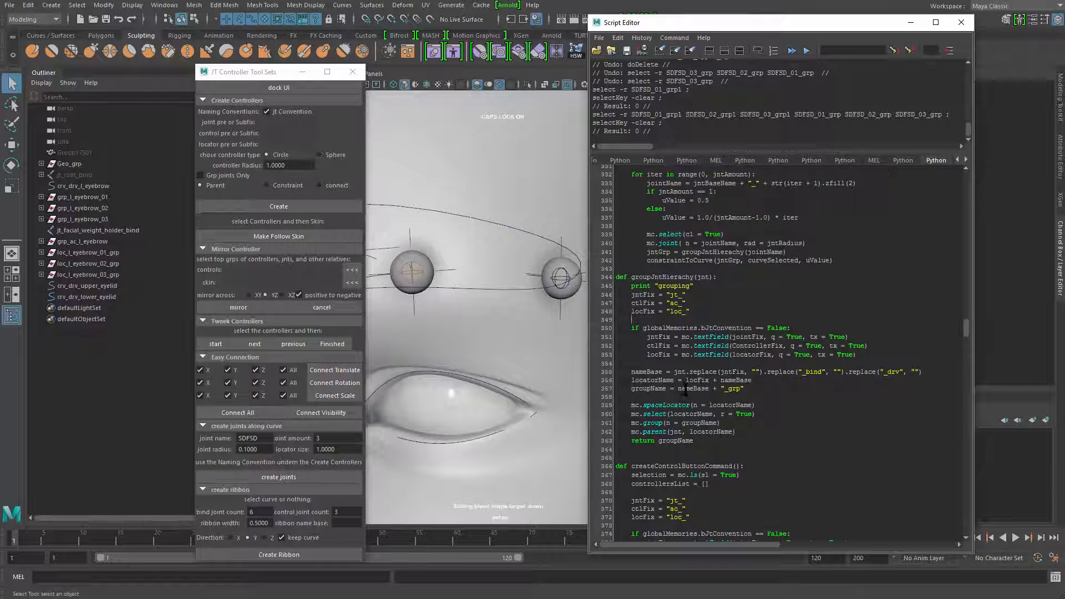
left_click(339, 448)
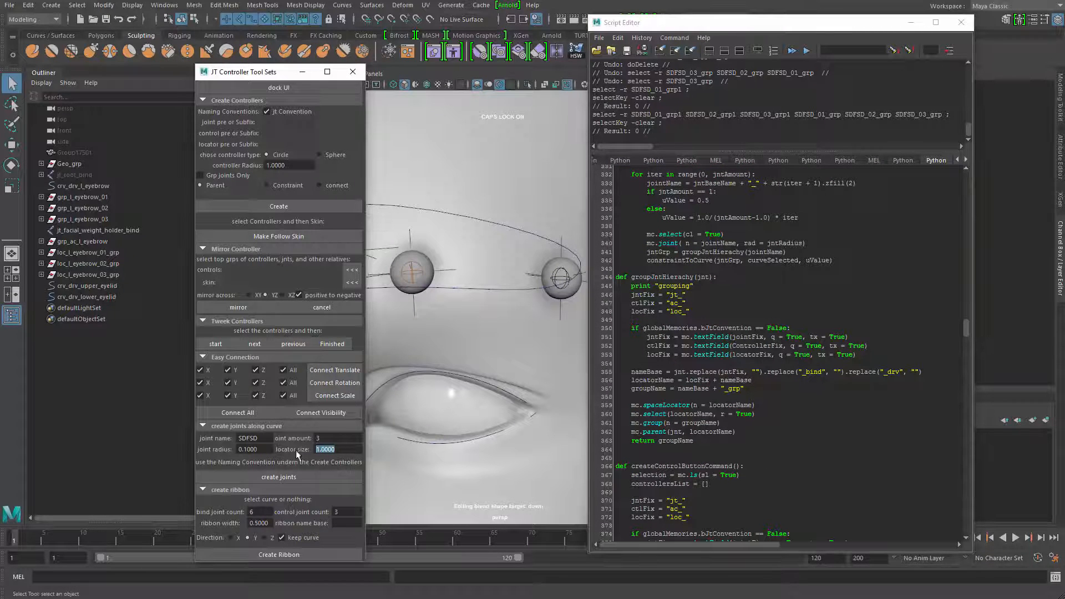
scroll(710, 431, "down", 2)
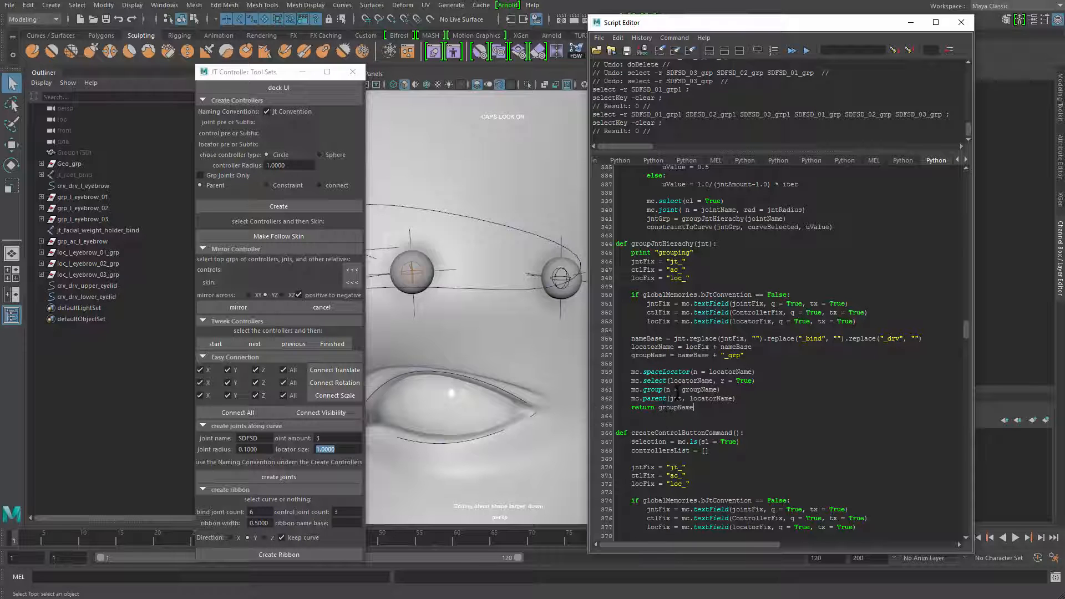
scroll(681, 340, "up", 3)
scroll(681, 339, "up", 4)
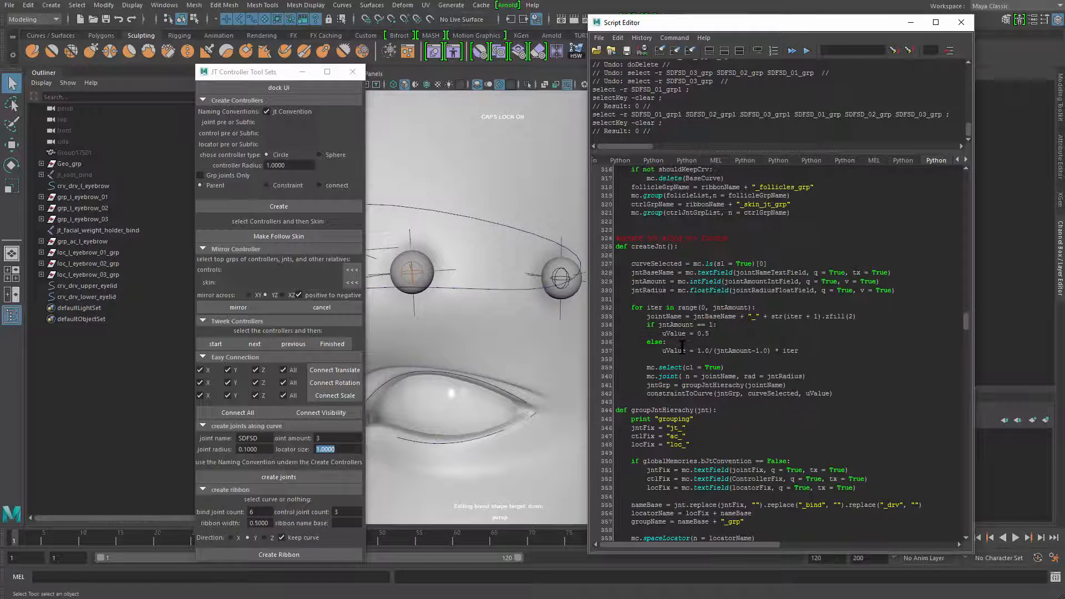
double_click(714, 386)
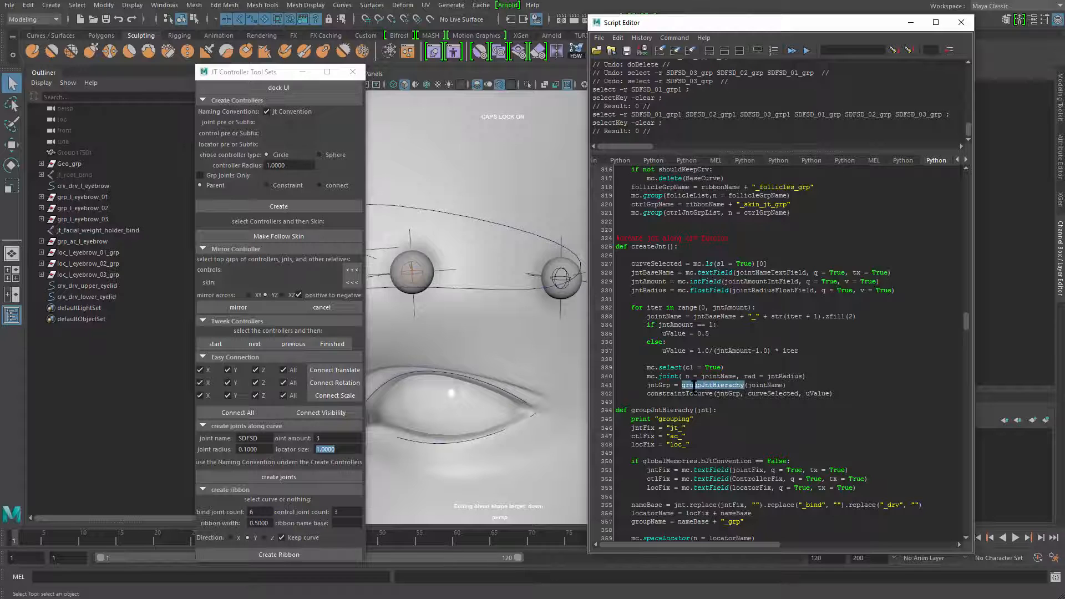
double_click(767, 385)
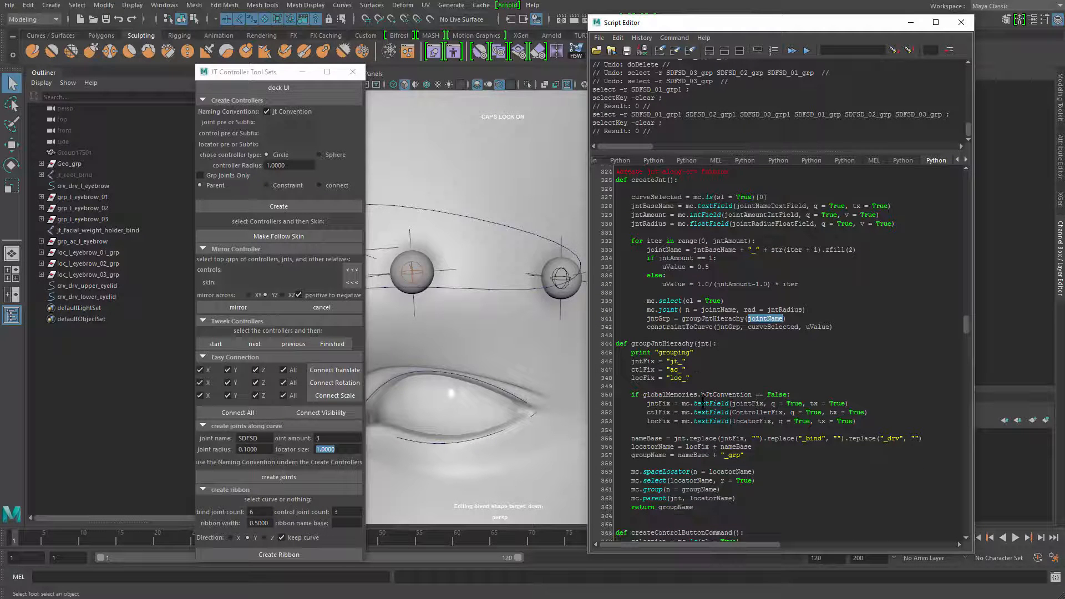
scroll(705, 407, "down", 3)
double_click(667, 344)
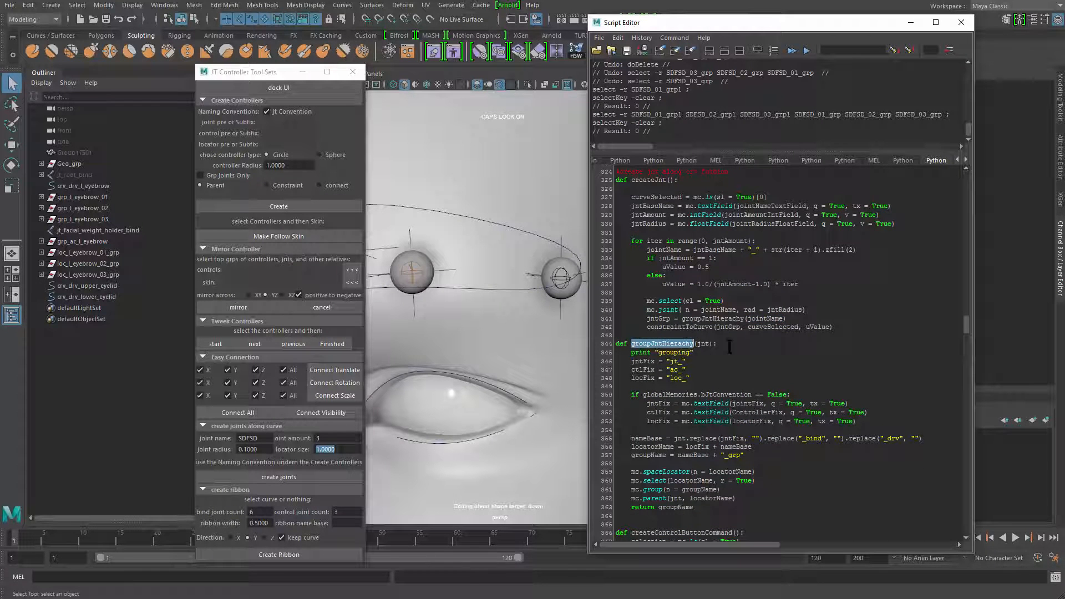
Add a second parameter, locSize, to the groupJntHierachy function definition
left_click(785, 319)
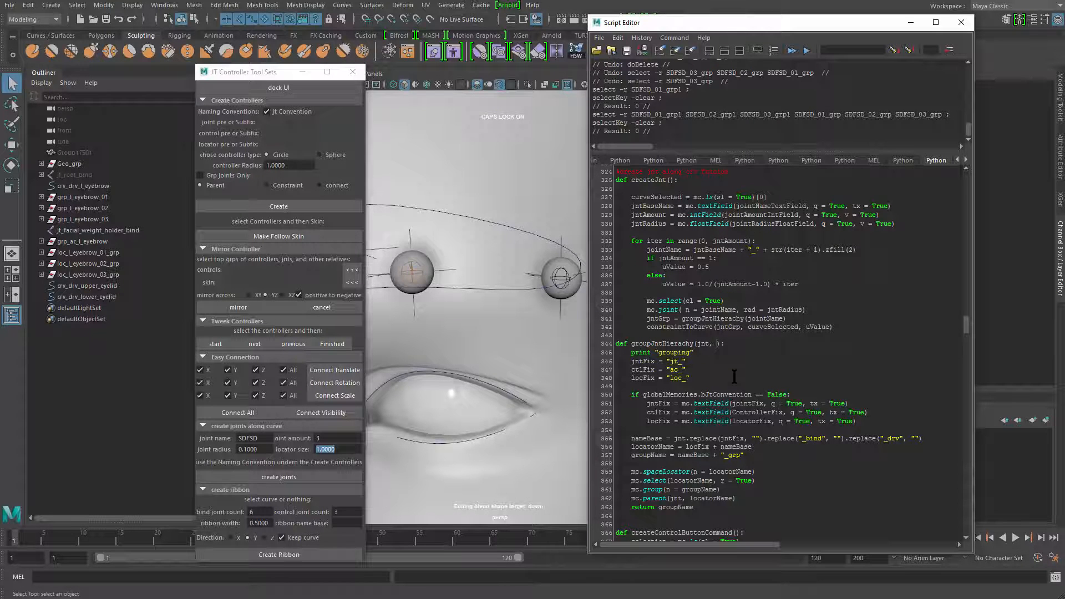
type("L")
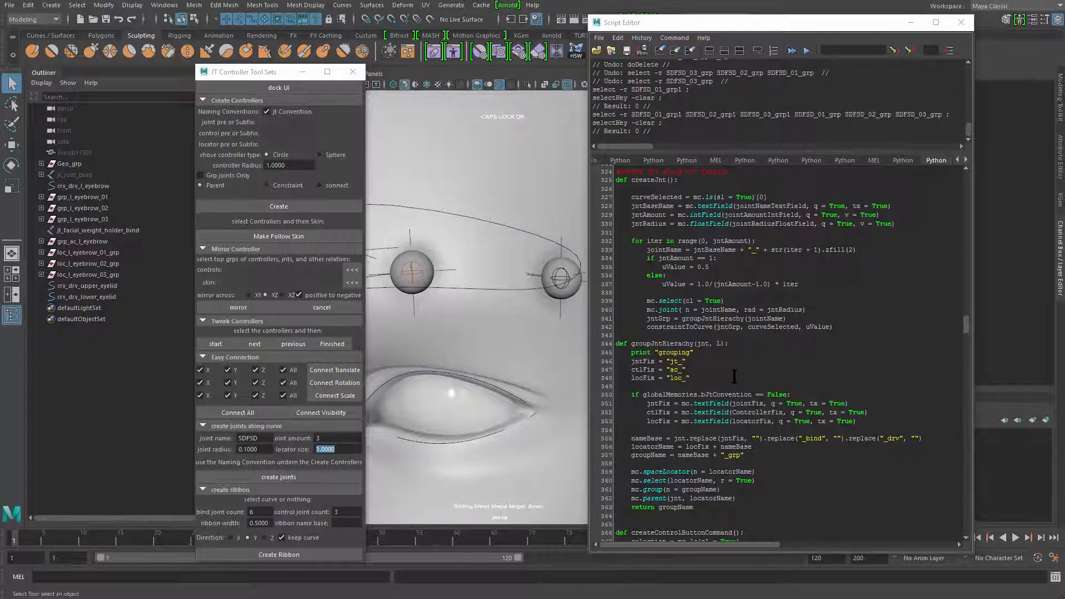
key("BackSpace")
type("locSize")
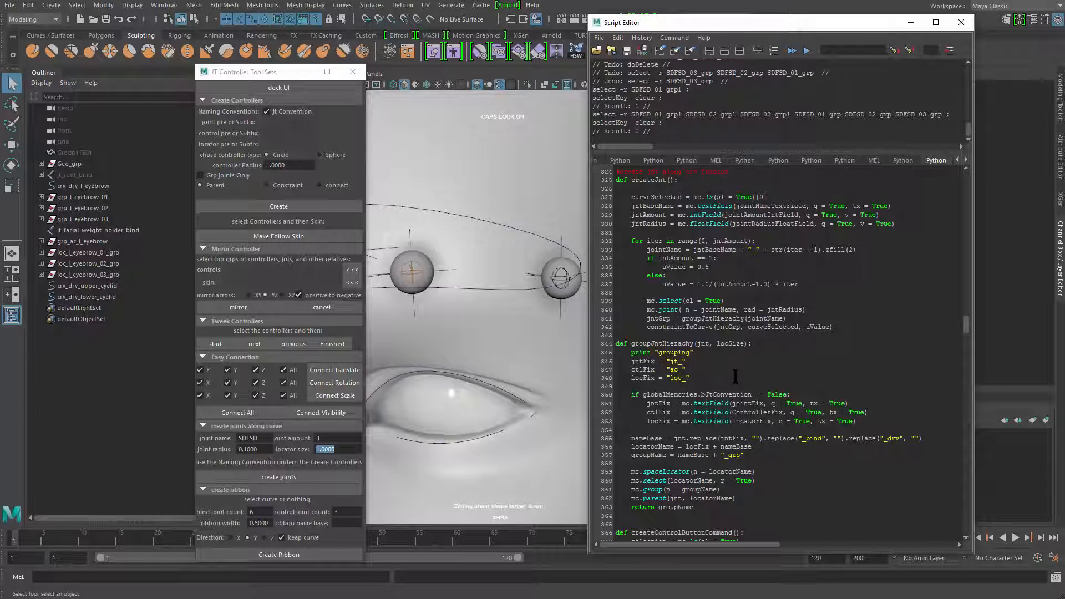
Look up the flags of the mc.spaceLocator command in groupJntHierachy for a way to set the locator size
scroll(715, 383, "down", 1)
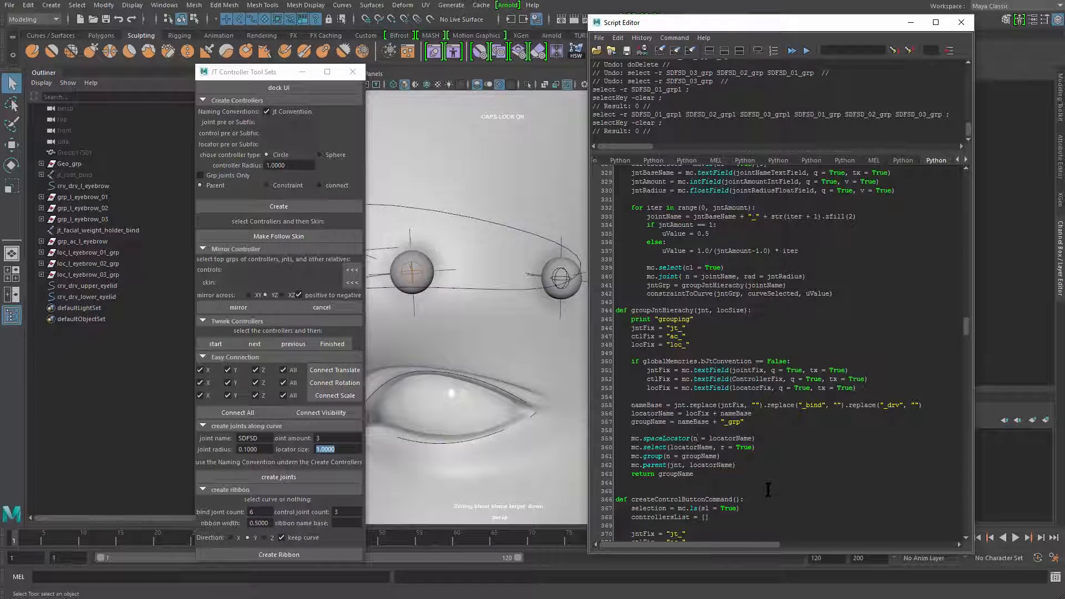
key("Left")
key("Left")
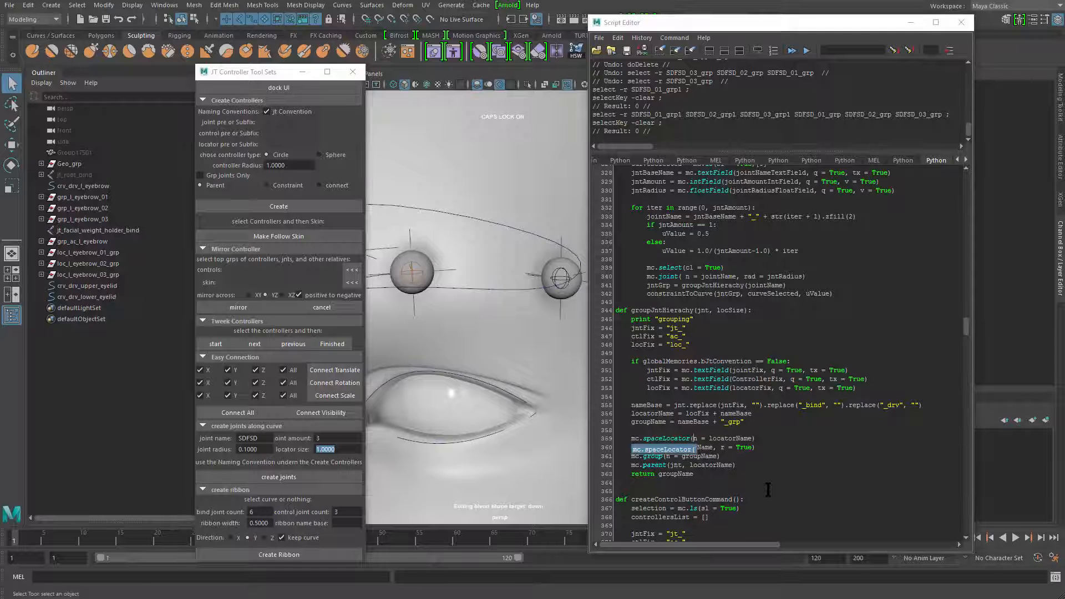
type(",")
scroll(771, 490, "down", 1)
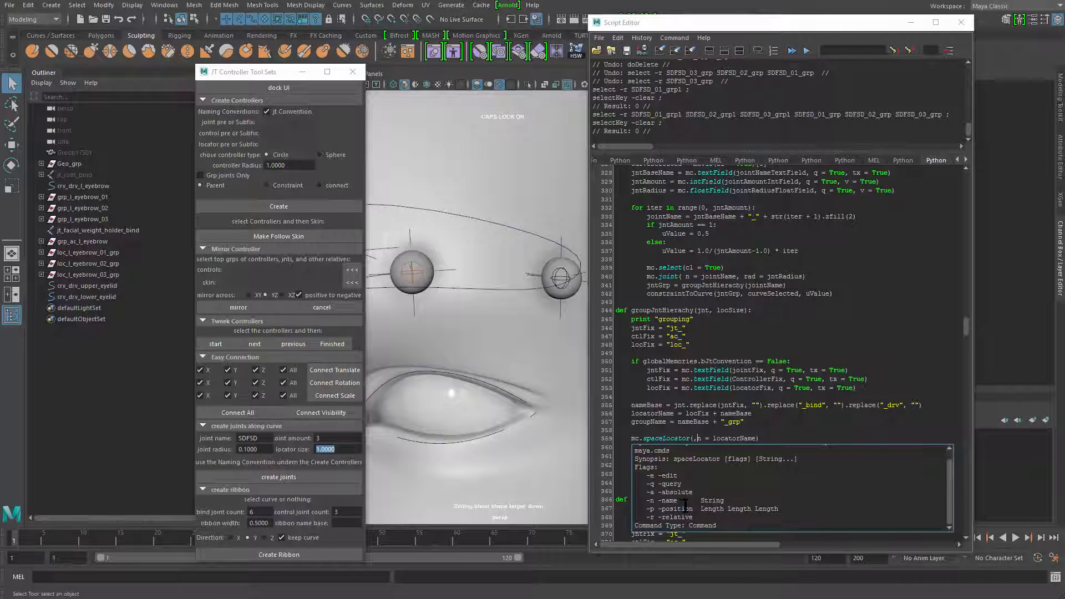
triple_click(686, 507)
double_click(706, 507)
double_click(746, 509)
double_click(712, 509)
double_click(680, 515)
left_click(714, 510)
double_click(765, 504)
left_click(764, 504)
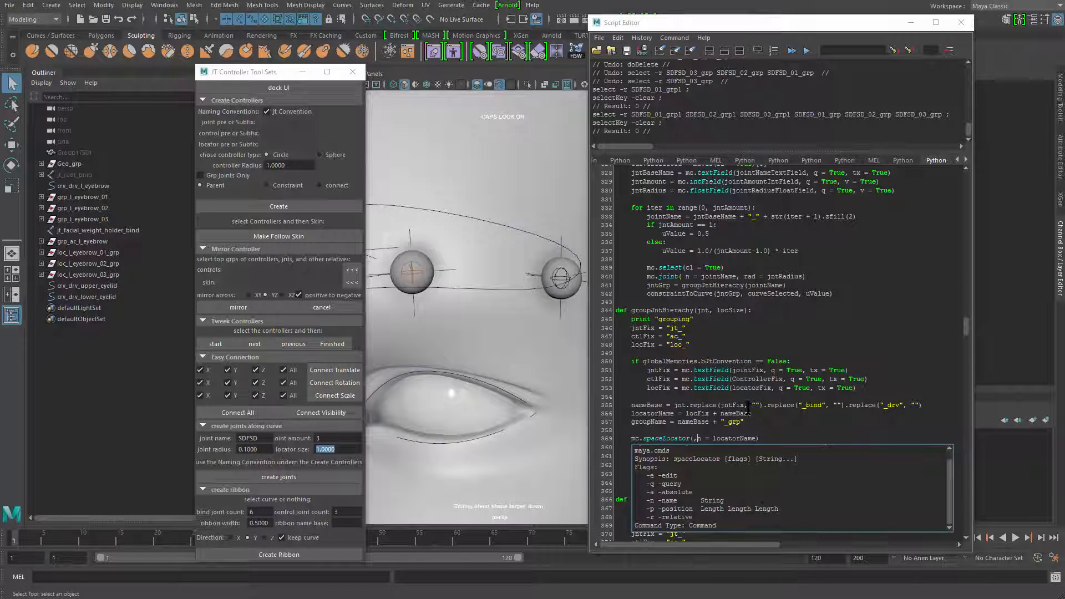
left_click(698, 439)
key("BackSpace")
left_click(775, 440)
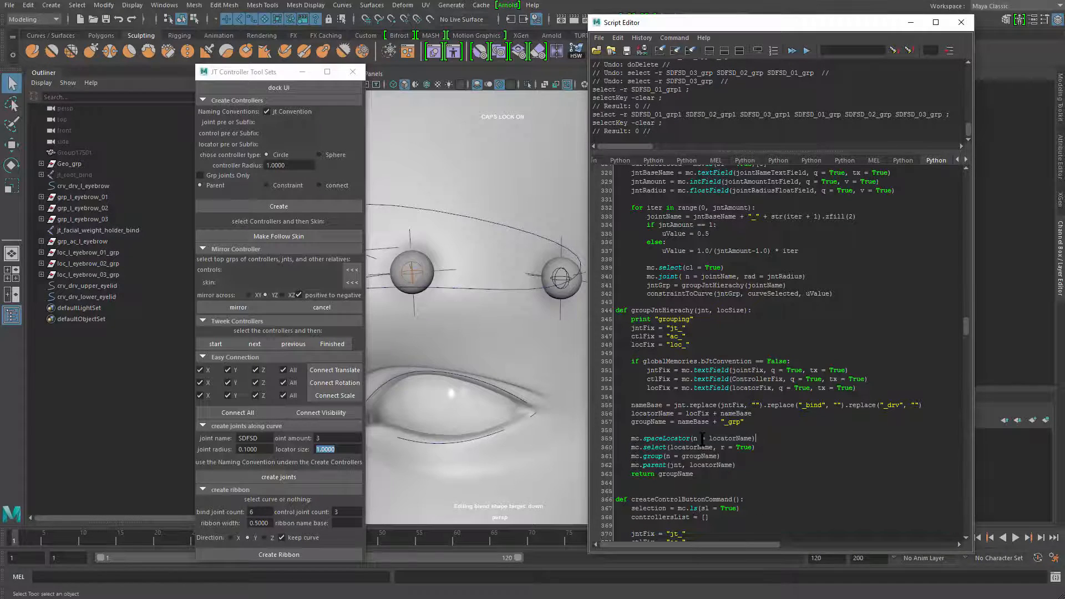
Select the loc_ac_l_eyebrow locator at the eyebrow to examine its local scale attributes
mouse_move(460, 370)
right_mouse_down("alt")
mouse_move(499, 379)
mouse_move(471, 373)
right_mouse_up("alt")
left_click_drag(470, 373, 486, 349, "alt")
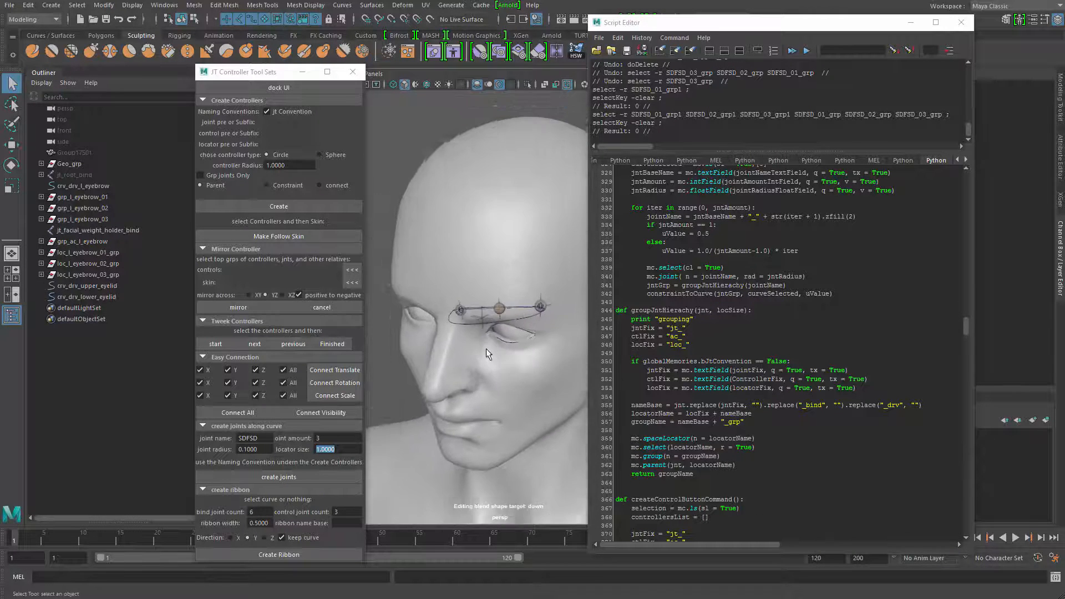
right_click_drag(486, 349, 498, 348, "alt")
left_click(481, 298)
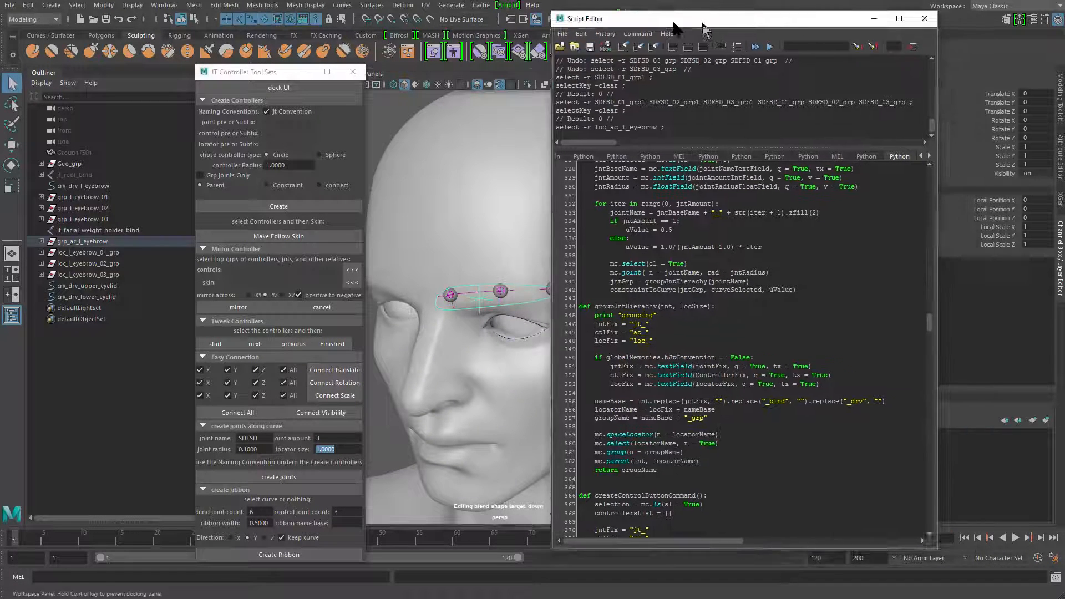
Set the eyebrow locator's Local Scale X, Y and Z to 0.66 and read the attribute names in the command history
left_click_drag(673, 24, 553, 32)
left_click_drag(987, 227, 991, 245)
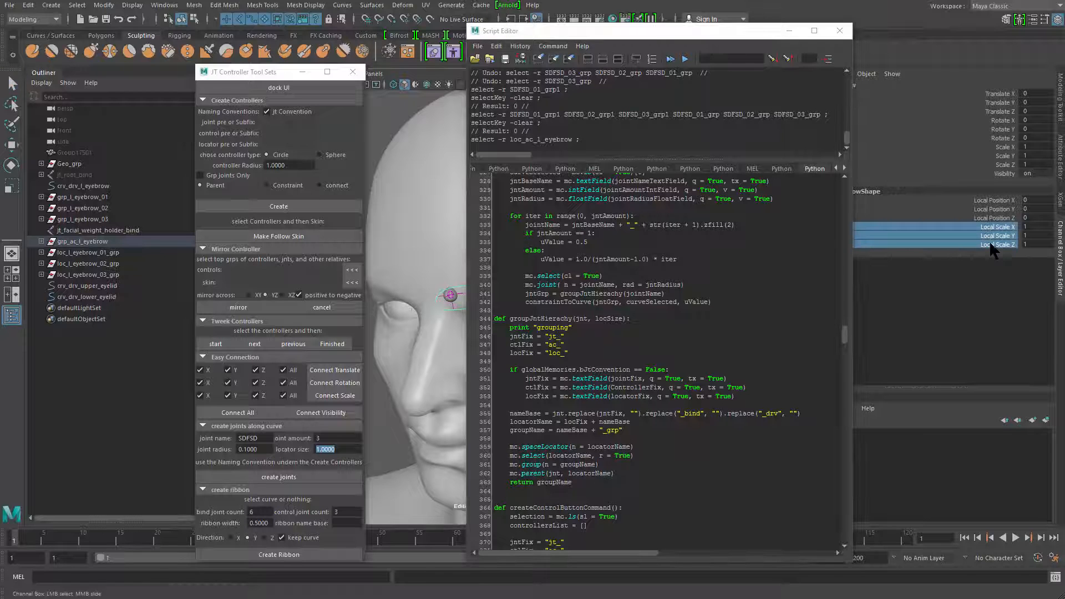
middle_click_drag(427, 265, 403, 267)
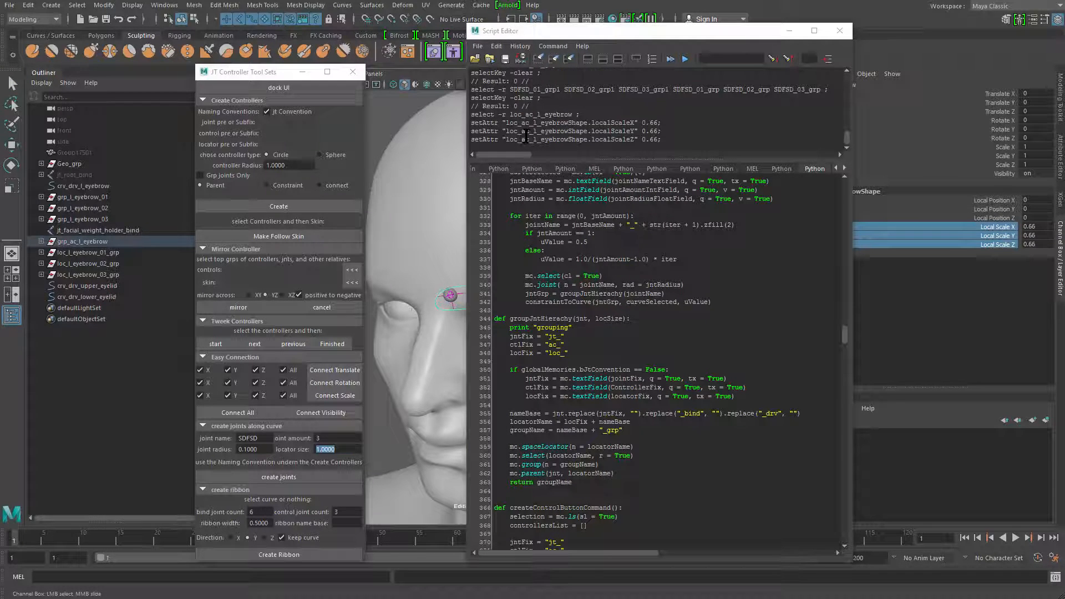
left_click_drag(509, 123, 644, 131)
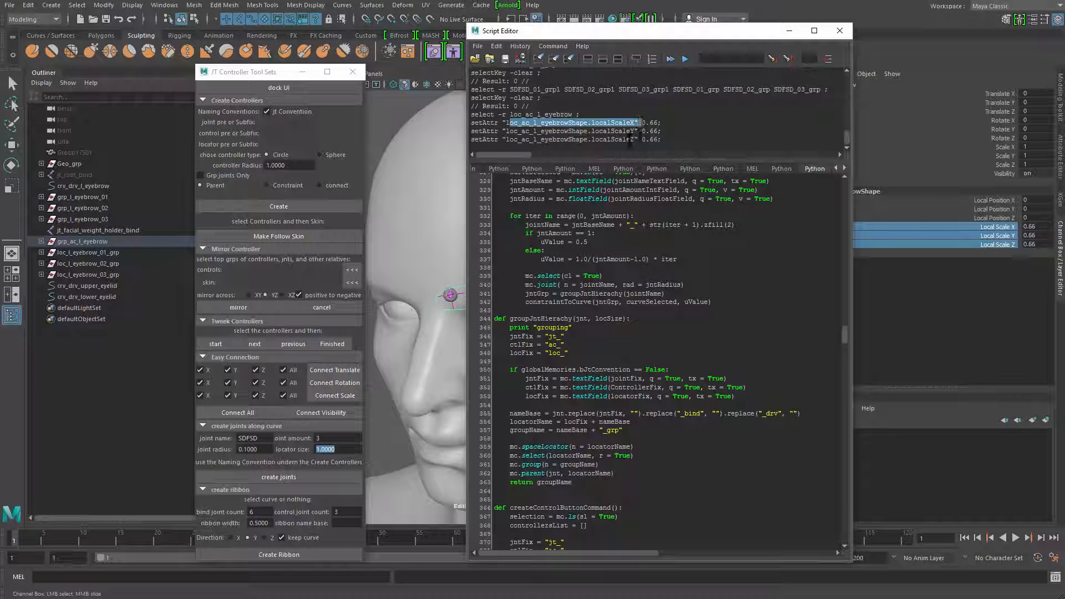
left_click(611, 122)
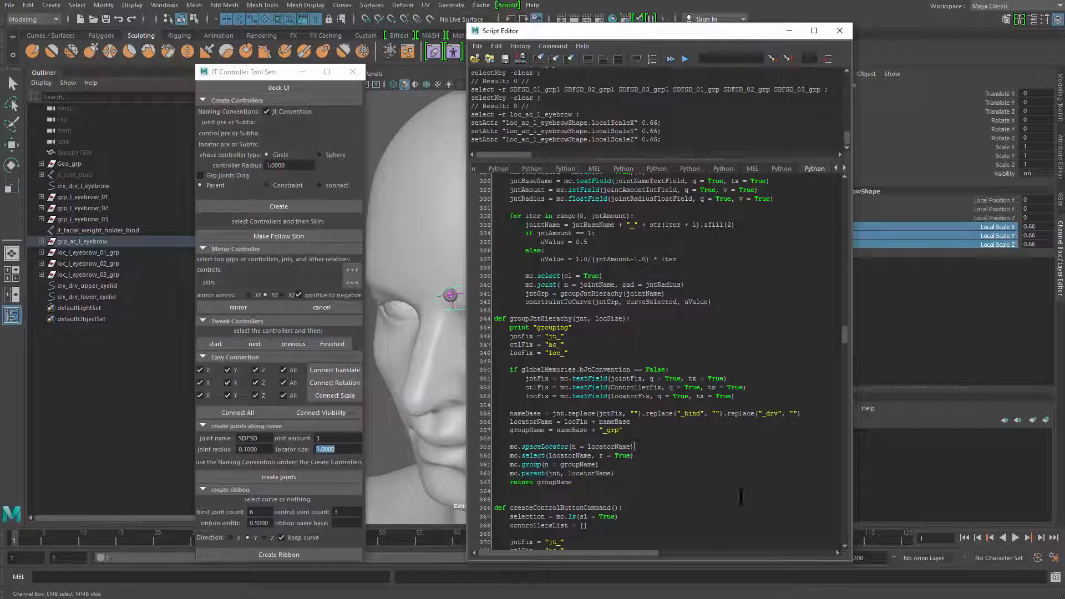
Start a new line, mc.setAttr(locatorName, directly below the mc.spaceLocator call in groupJntHierachy
key("Return")
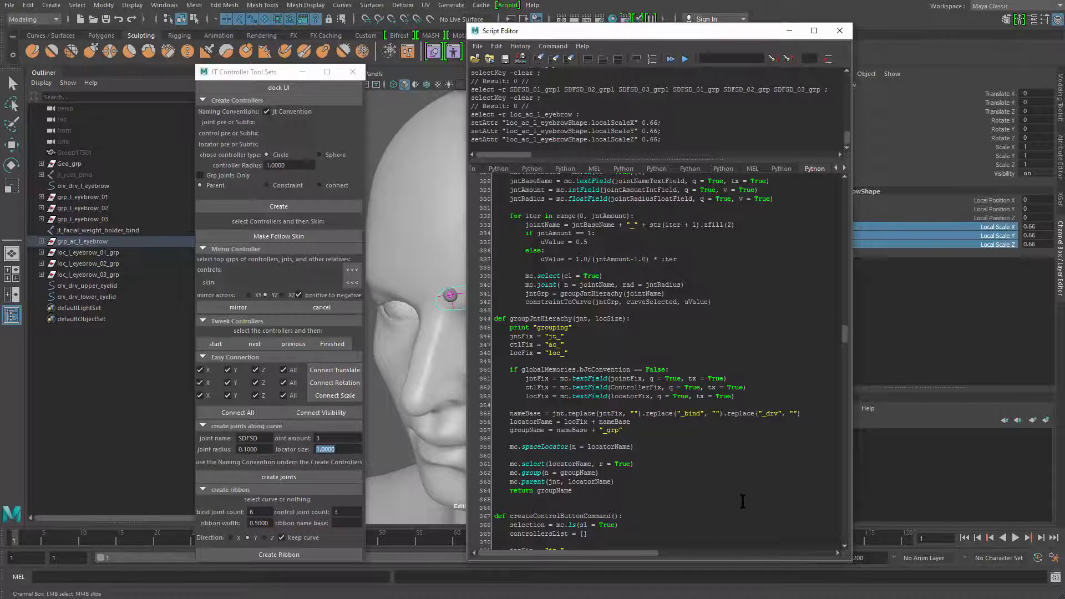
type("mc.")
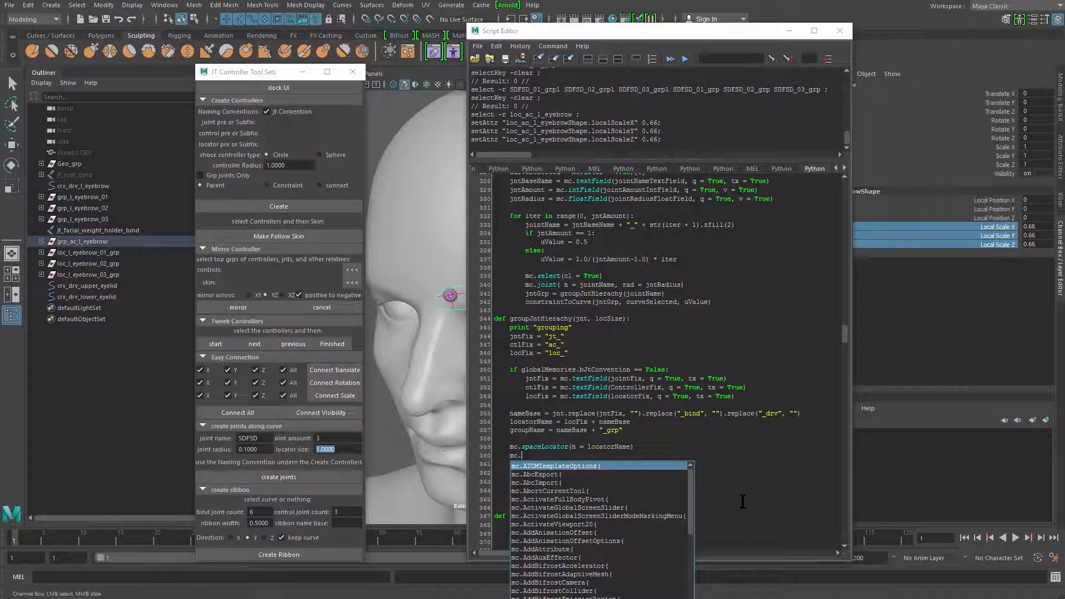
type("setAttr(")
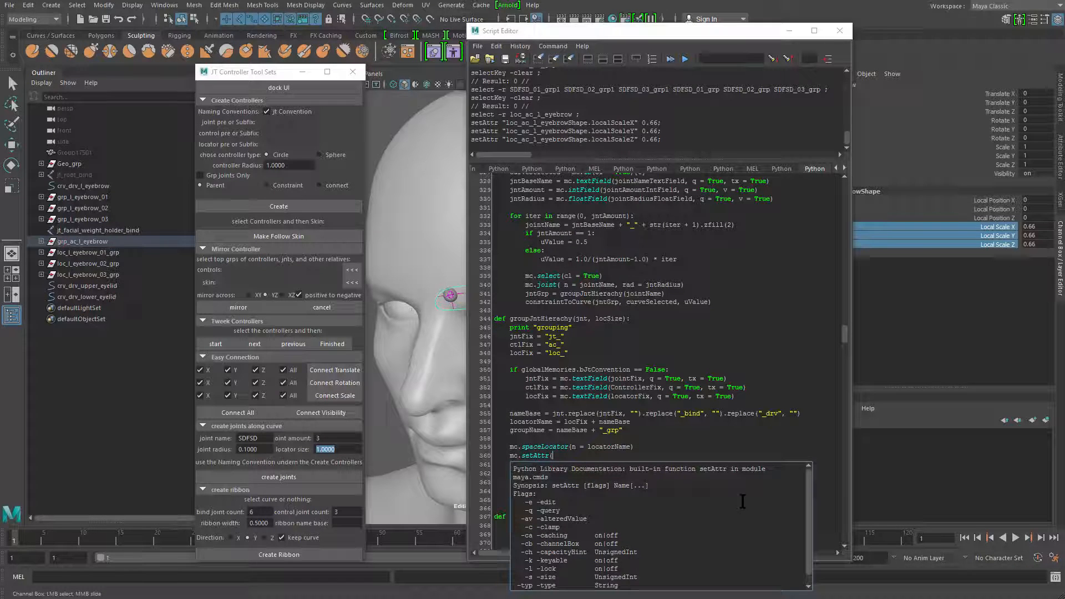
type("LOC")
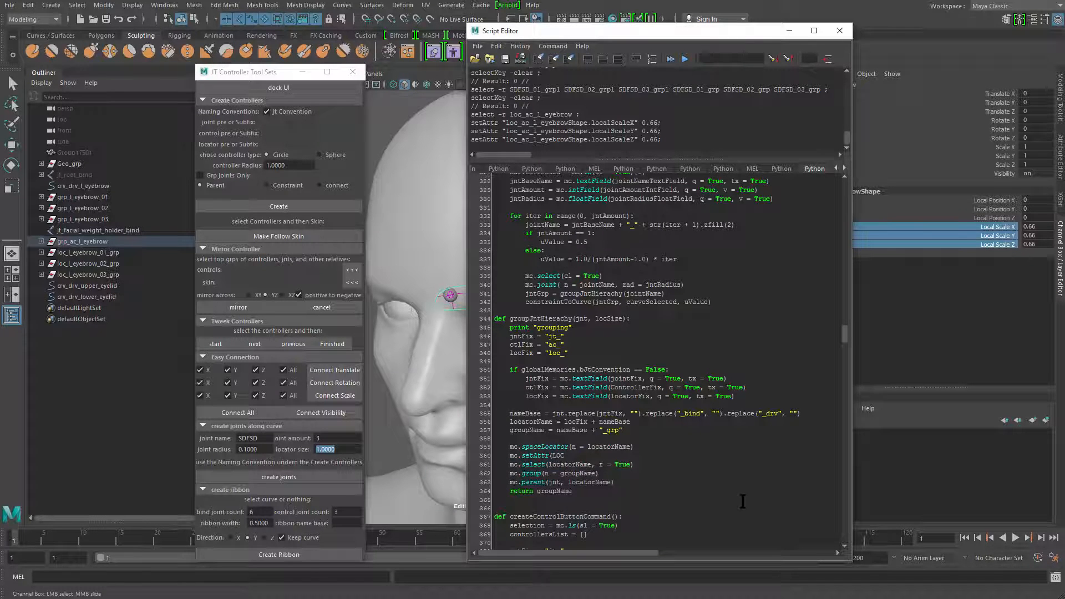
key("BackSpace")
key("BackSpace")
key("BackSpace")
type("loca")
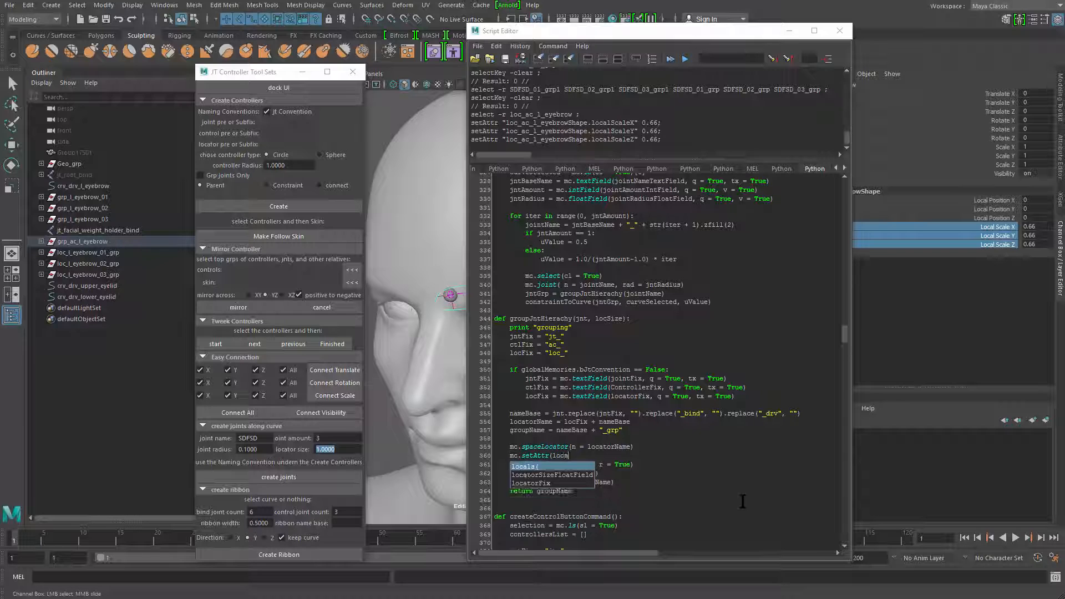
type("torName")
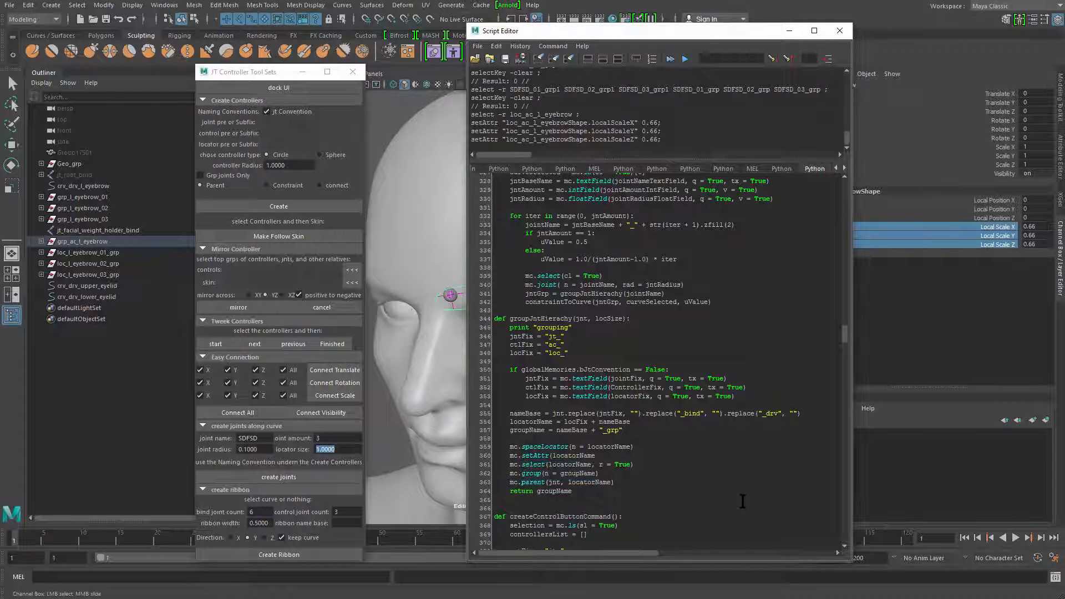
double_click(611, 447)
left_click(583, 458)
Complete the setAttr arguments with + ".localScaleX", locSize, reusing the attribute name from the command history
key("End")
type("+ \".")
double_click(608, 123)
key("ctrl+c")
left_click(615, 455)
key("ctrl+v")
type("locSize")
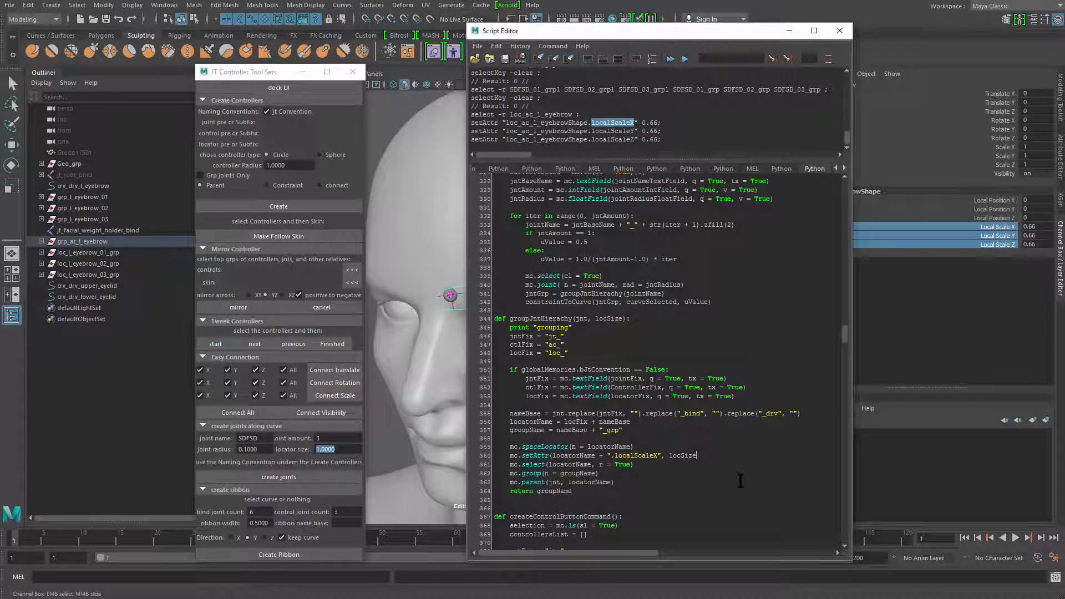
Give the locSize parameter in the groupJntHierachy definition a default value of 1.0
left_click(626, 319)
type("= 1.0")
left_click(609, 325)
left_click(640, 320)
double_click(609, 319)
Duplicate the localScaleX setAttr line twice directly beneath the original, without blank lines between the copies
left_click(682, 457)
key("shift+Up")
key("ctrl+c")
key("shift+Down")
key("Return")
key("ctrl+v")
key("Return")
left_click(717, 473)
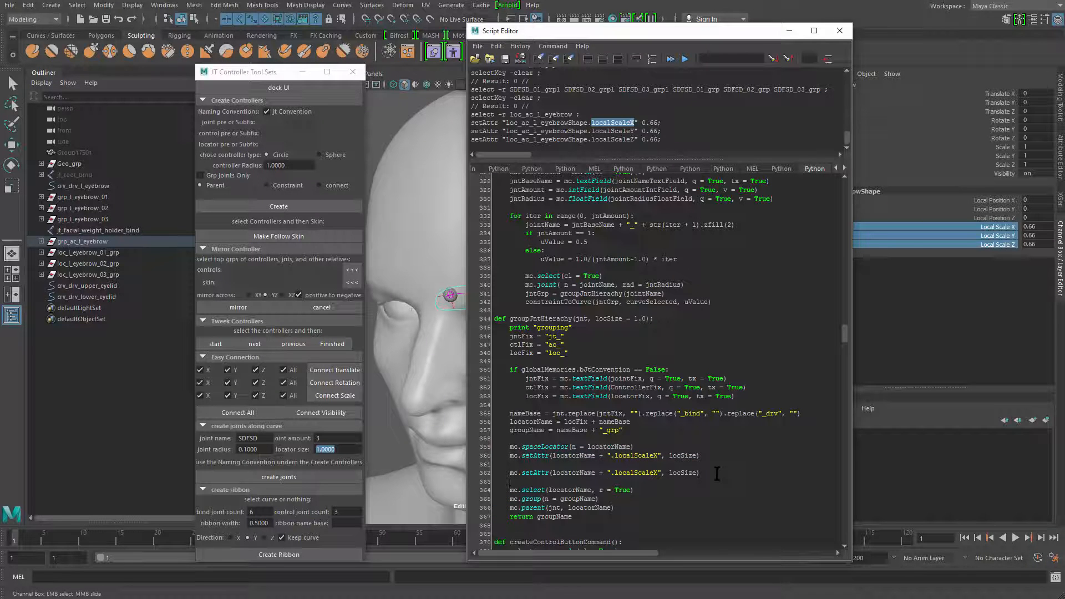
key("ctrl+v")
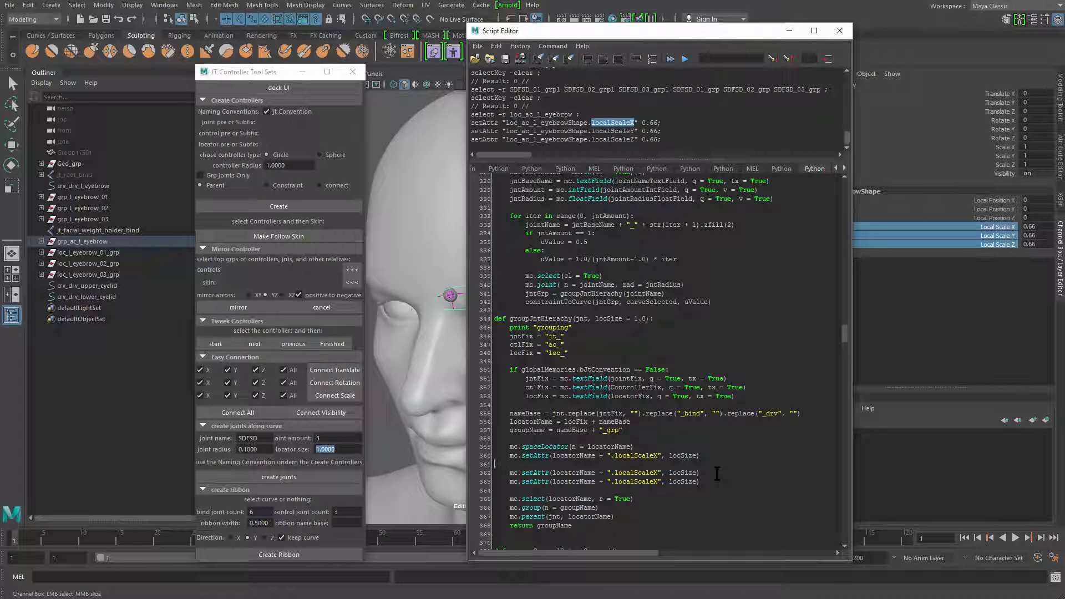
key("BackSpace")
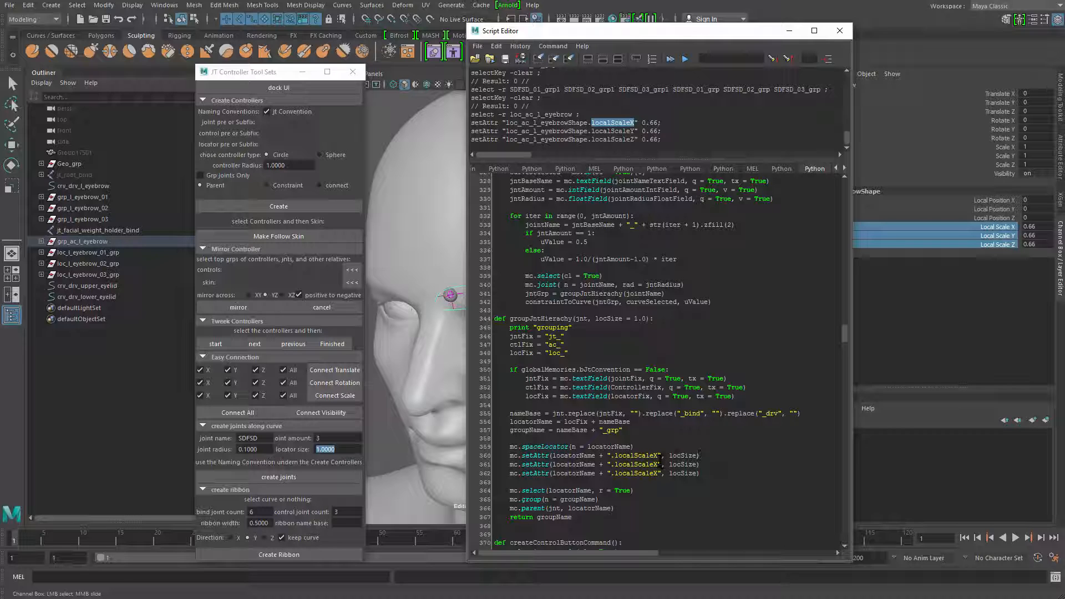
Change the attribute in the two copied setAttr lines to localScaleY and localScaleZ
key("BackSpace")
type("Y")
key("Down")
key("BackSpace")
type("Z")
Check that the three setAttr lines use the same locSize name as the groupJntHierachy parameter
double_click(684, 473)
double_click(684, 464)
double_click(684, 455)
double_click(685, 465)
left_click(685, 455)
double_click(684, 455)
double_click(609, 320)
Start a locSize = mc.floatField( assignment below the jntRadius line in createJnt
scroll(606, 301, "up", 1)
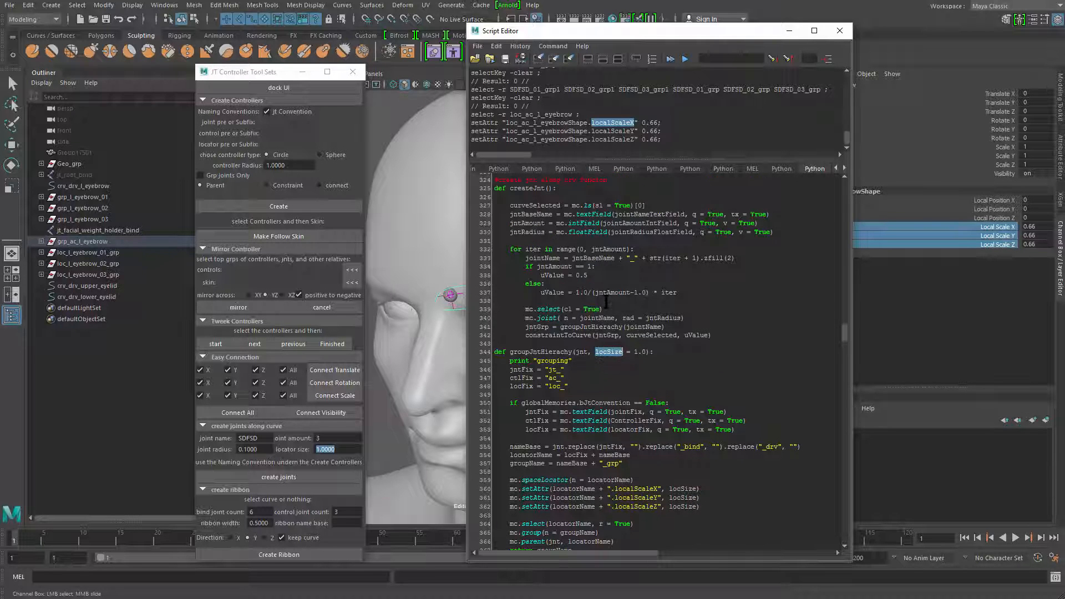
left_click(662, 326)
left_click(517, 233)
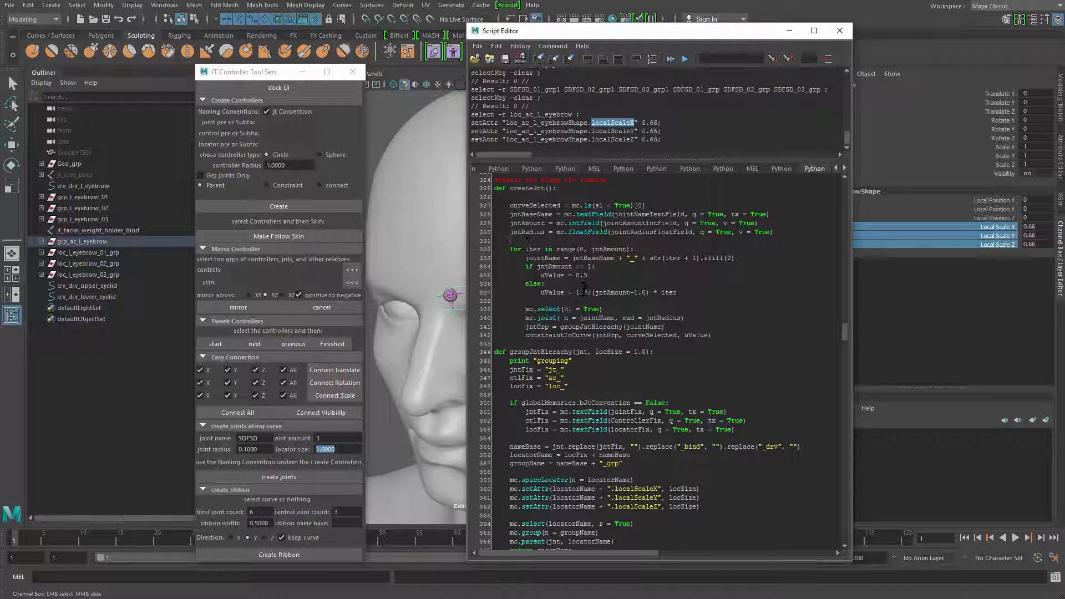
key("Return")
type("Lo")
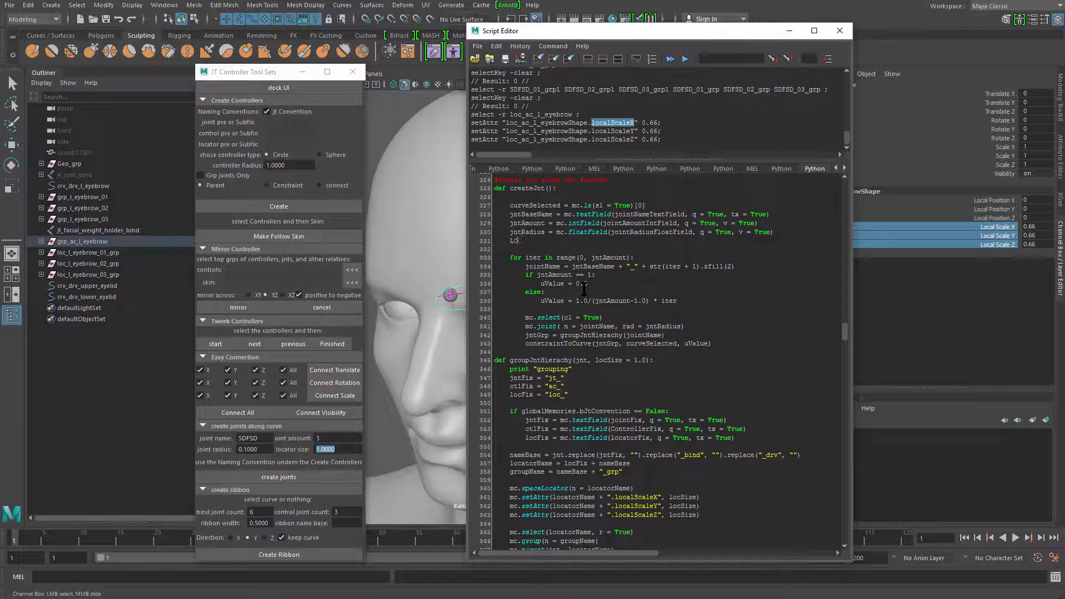
type("c")
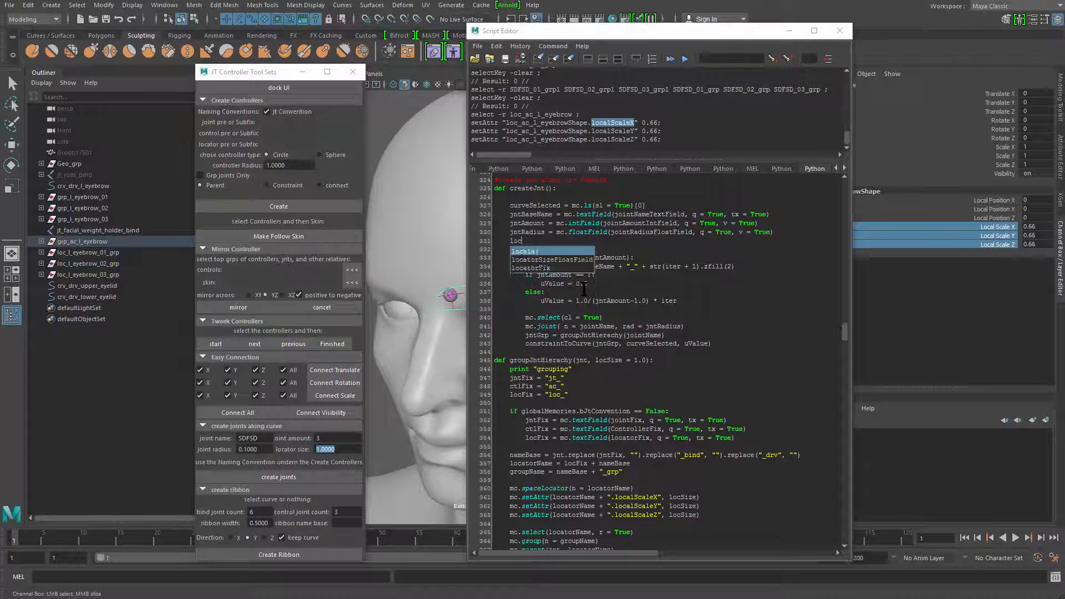
type("Size = ")
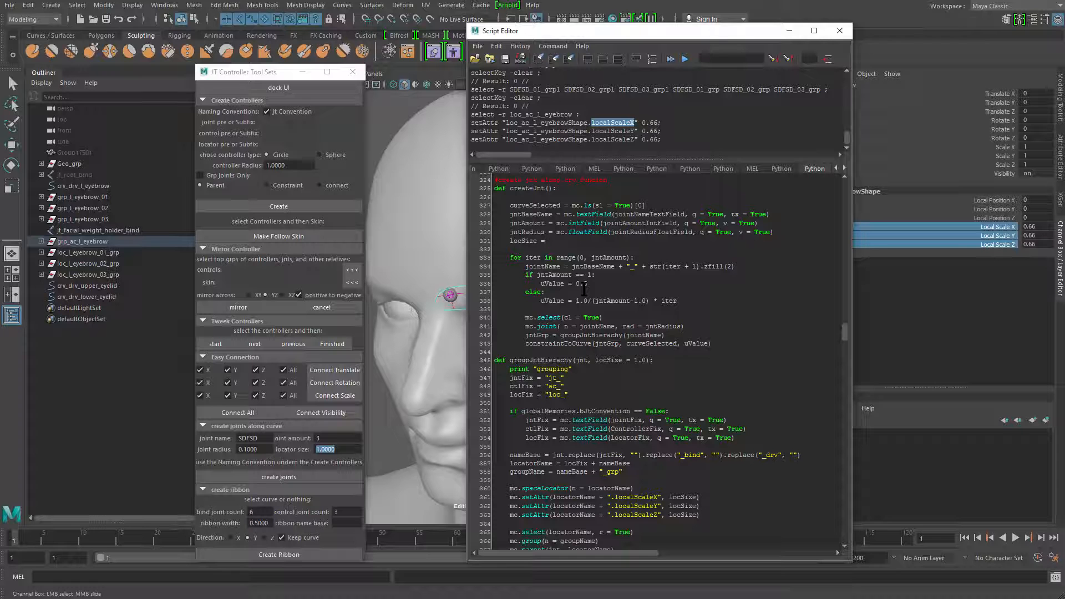
type("mc.fo")
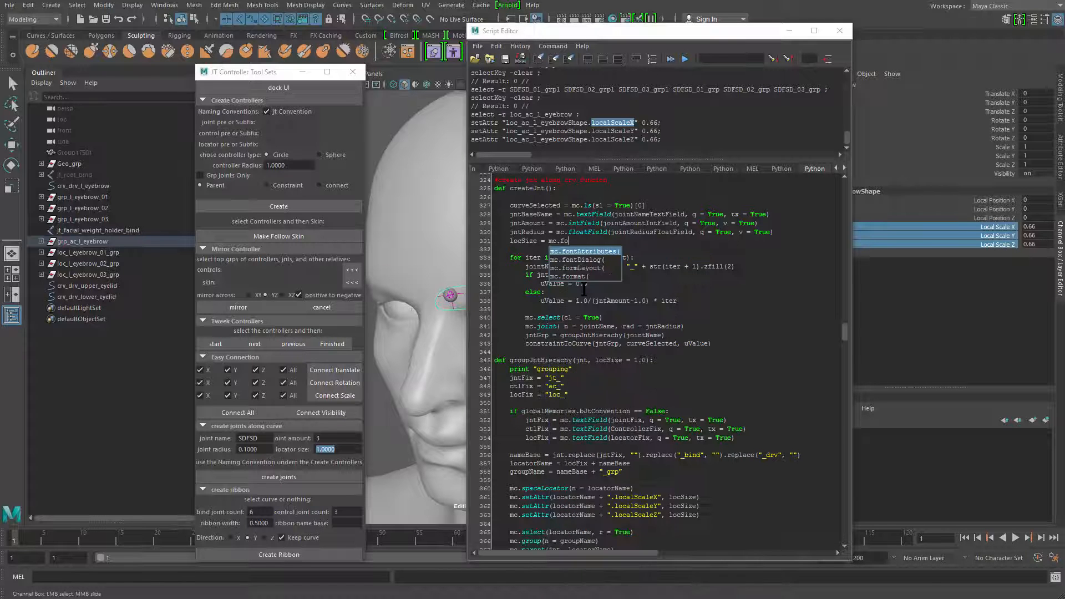
key("BackSpace")
type("loatField(")
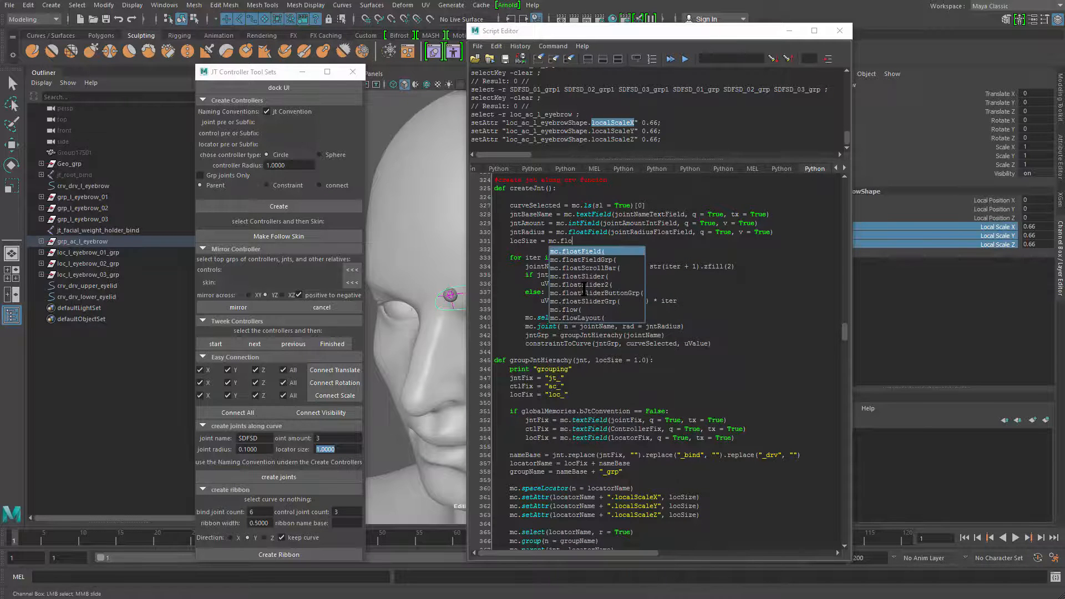
key("Return")
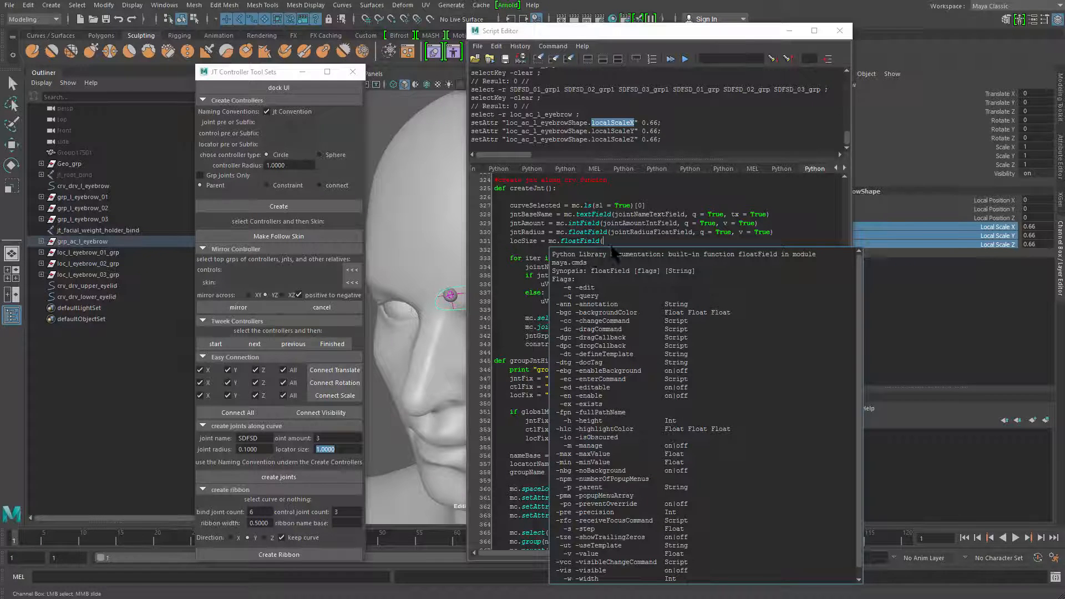
Fill in the locSize floatField query with locatorSizeFloatField, q= True, v= True
type("locatorSizeFloatField")
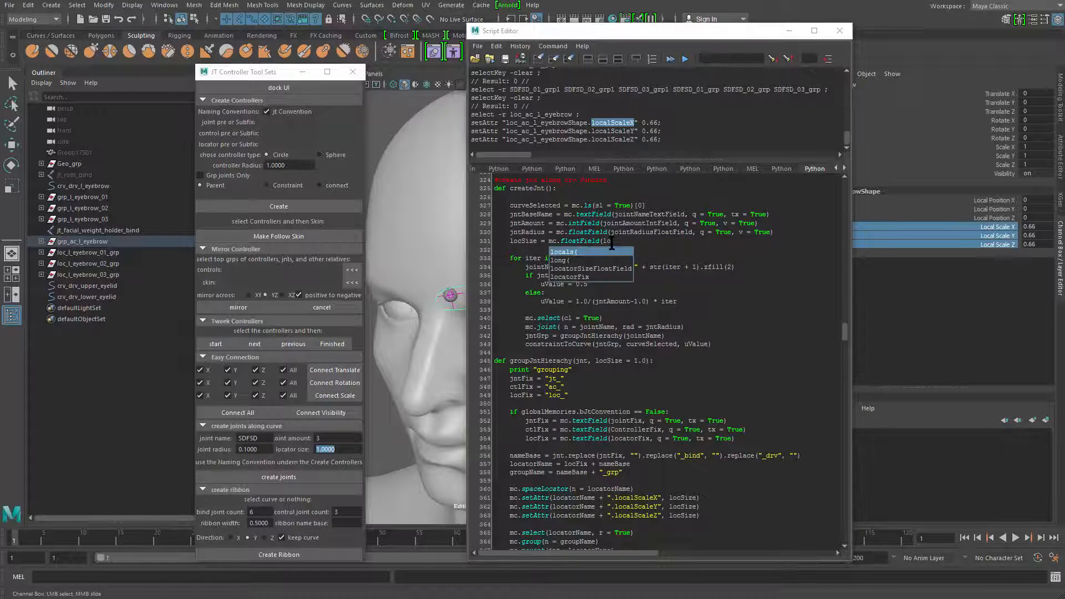
key("Return")
type(",")
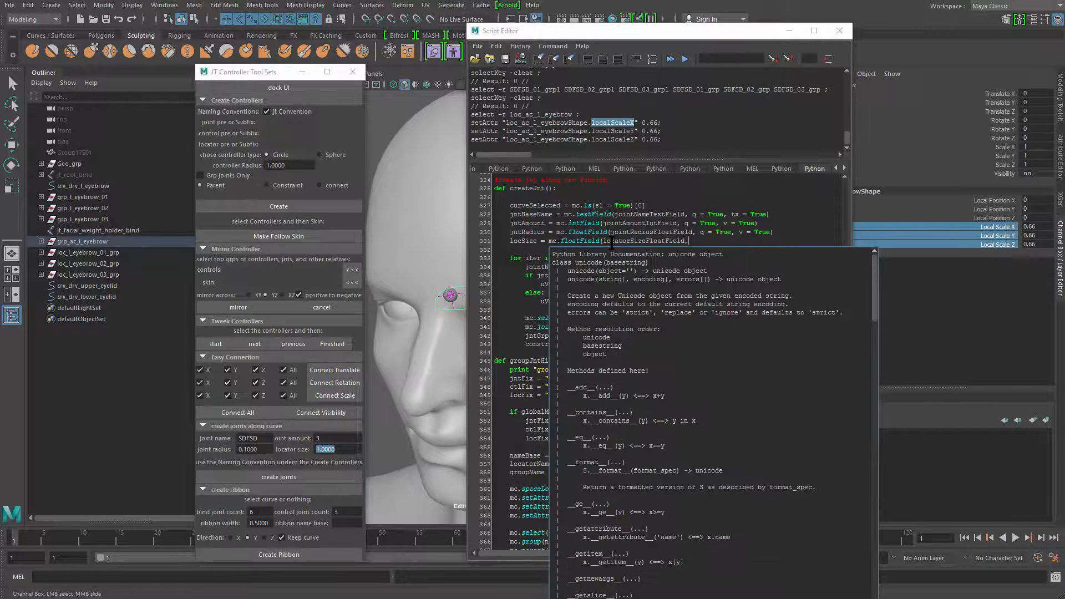
type(" q= True")
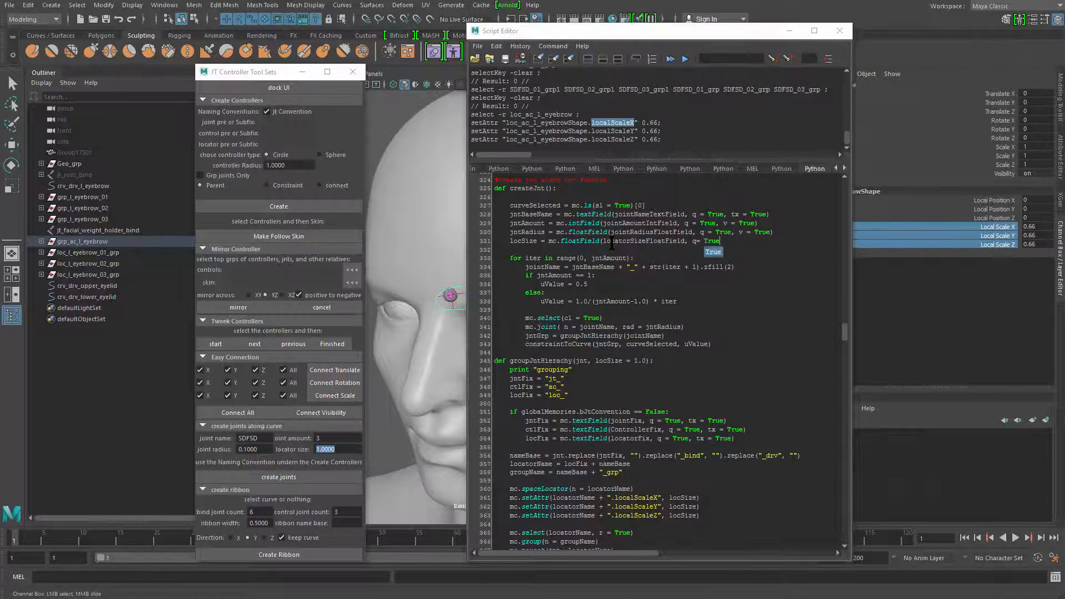
type(", v= True")
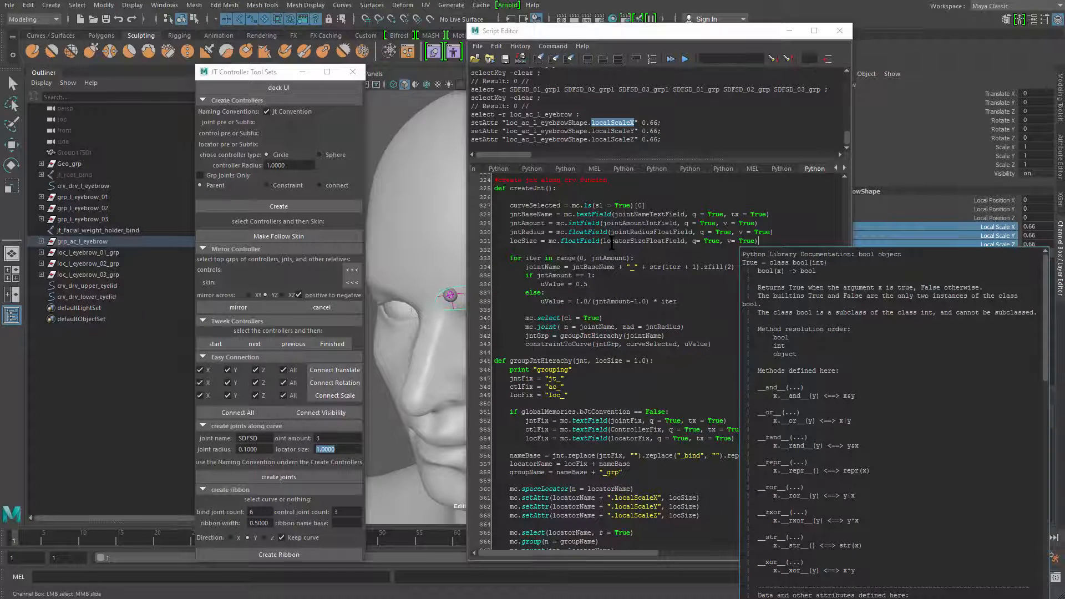
Pass locSize as the second argument of the groupJntHierachy call in createJnt, matching the function's parameter name
double_click(524, 241)
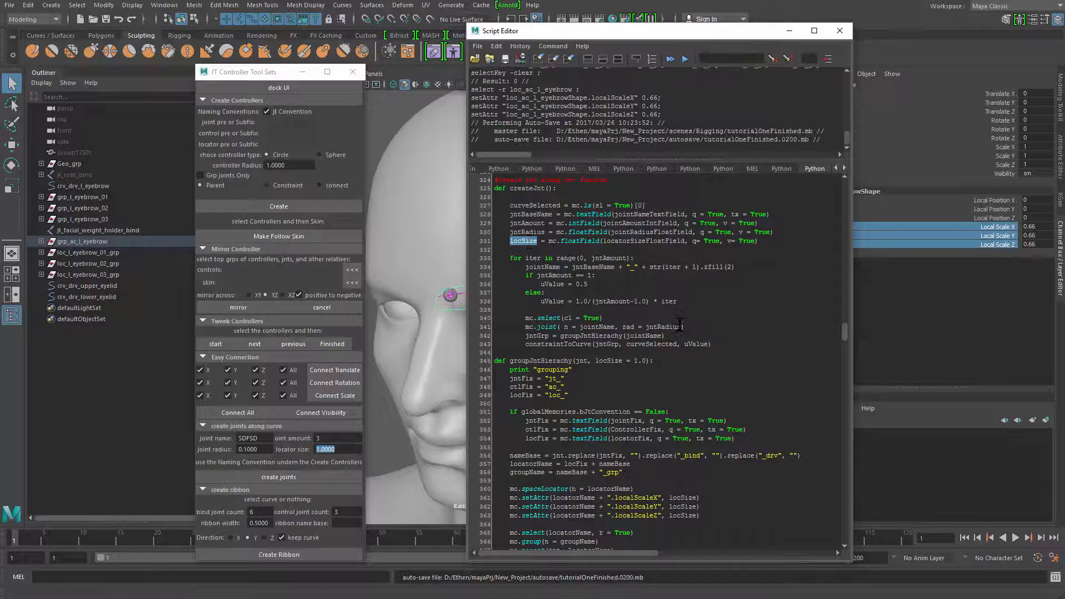
left_click(679, 325)
left_click(661, 336)
type(", locSize")
double_click(610, 361)
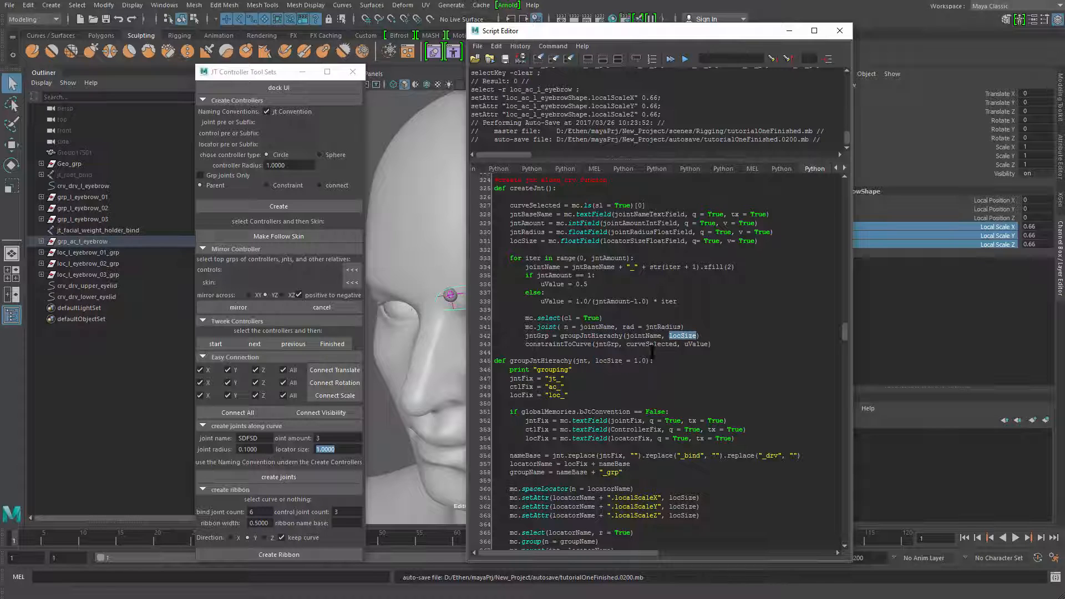
Run the entire script to reload the JT Controller Tool Sets window with the updated functions
left_click(725, 400)
key("ctrl+a")
key("ctrl+Return")
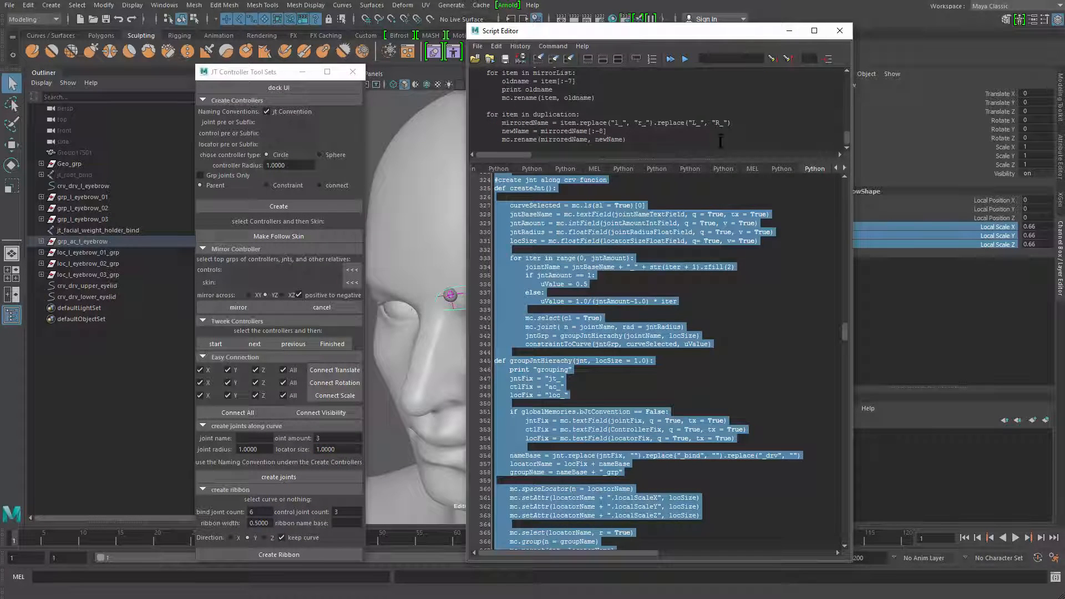
Select the crv_drv_upper_eyelid curve on the face and open the joint name for the joints along the curve for editing
left_click_drag(738, 30, 971, 35)
scroll(610, 275, "up", 5)
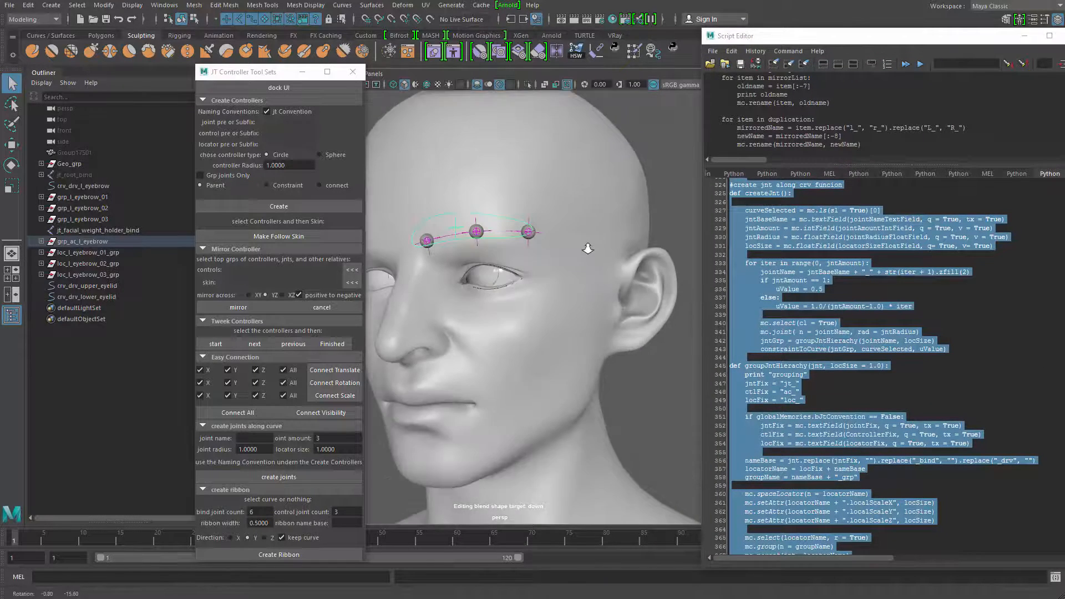
left_click(512, 259)
scroll(470, 262, "up", 3)
left_click(502, 249)
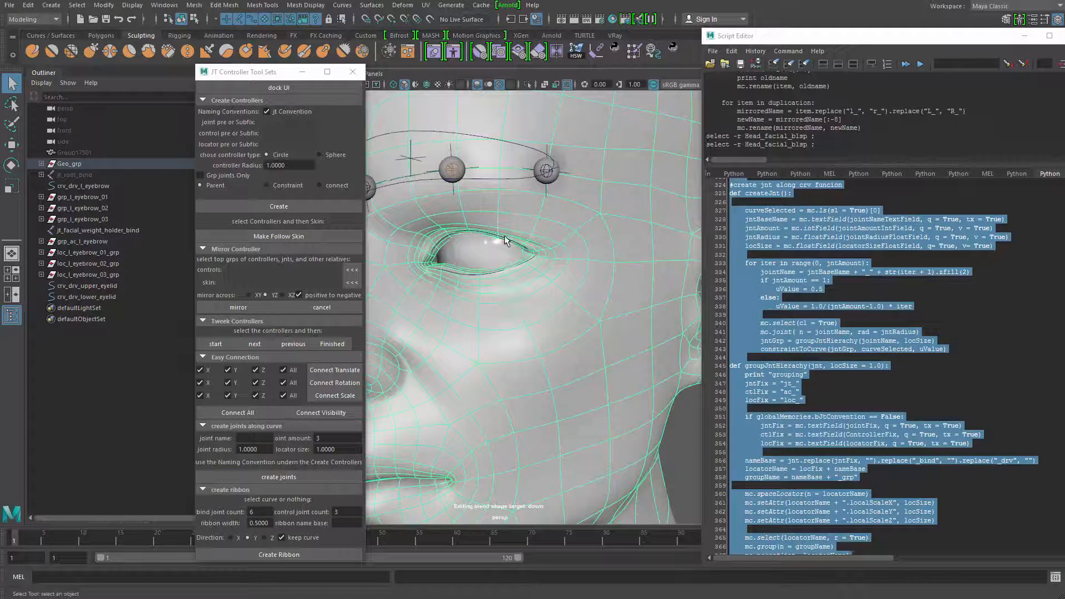
scroll(498, 294, "up", 2)
scroll(498, 294, "up", 2)
left_click(524, 291)
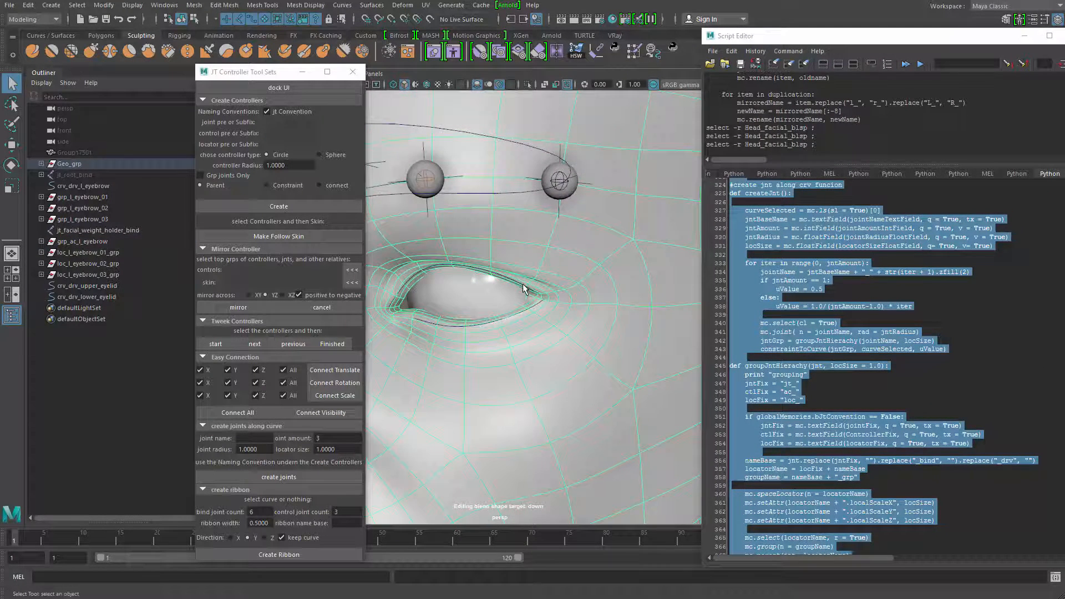
left_click(530, 287)
left_click_drag(540, 272, 518, 306, "alt")
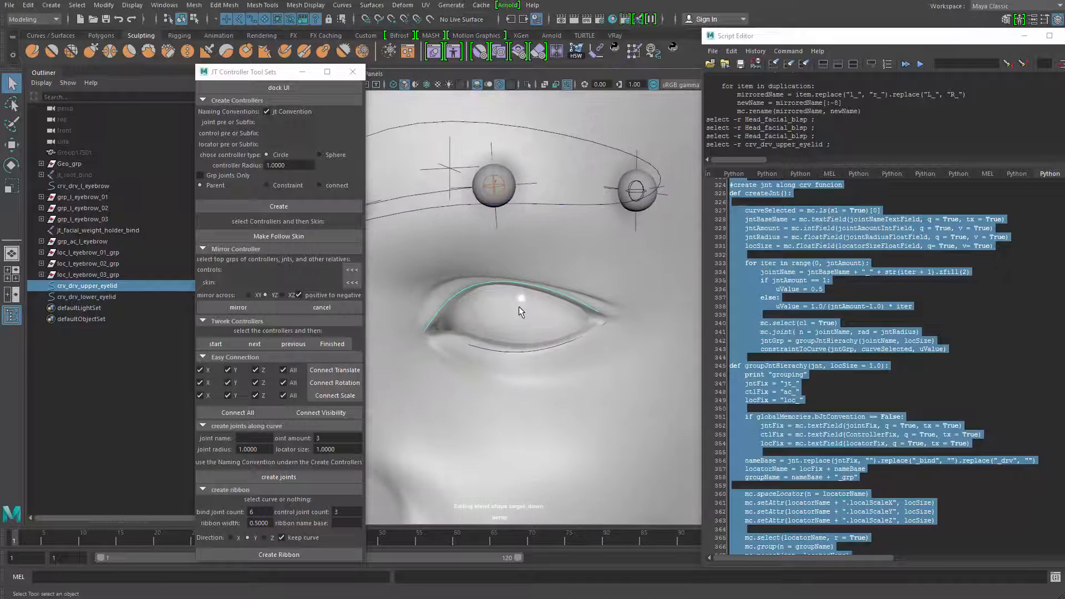
scroll(491, 290, "up", 2)
left_click(264, 438)
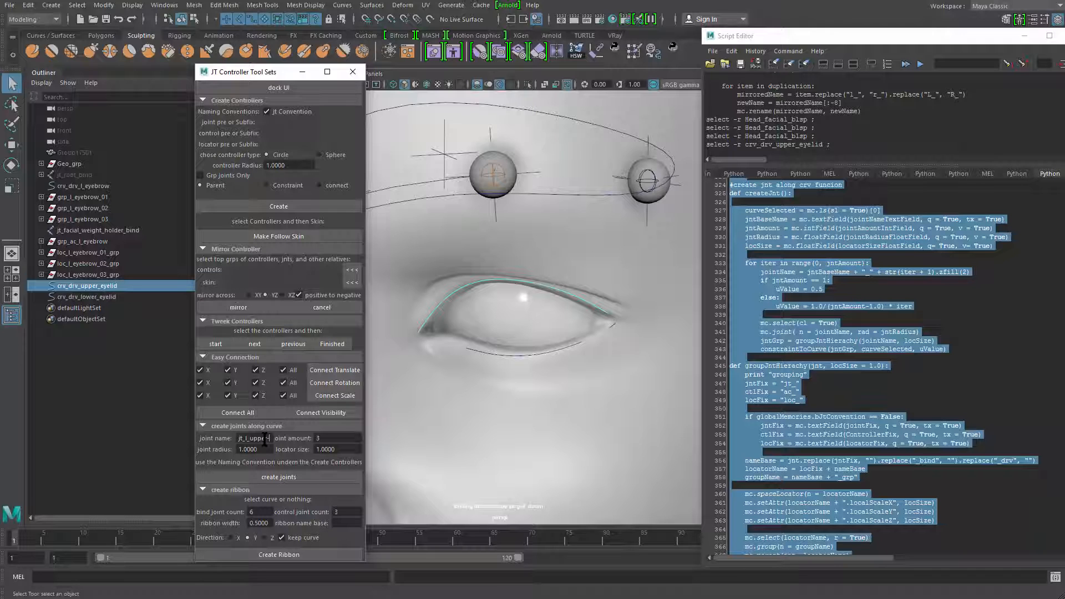
Create 5 joints along the upper eyelid curve, named jt_l_upper_eyelid_bind, with joint radius 0.2 and locator size 0.3
type("r_eyelid_bind")
double_click(319, 439)
type("5")
key("Tab")
type("0.")
left_click_drag(427, 405, 430, 409, "alt")
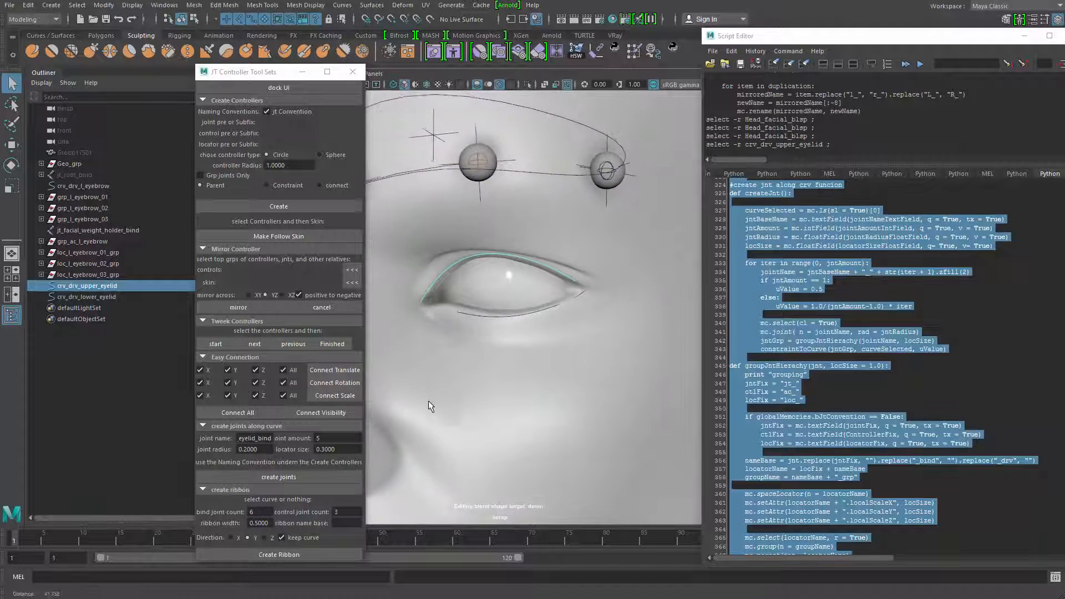
left_click(297, 477)
Inspect the size, placement and orientation of the new locators and joints along the upper eyelid
middle_click_drag(478, 344, 516, 412, "alt")
right_click_drag(515, 411, 582, 435, "alt")
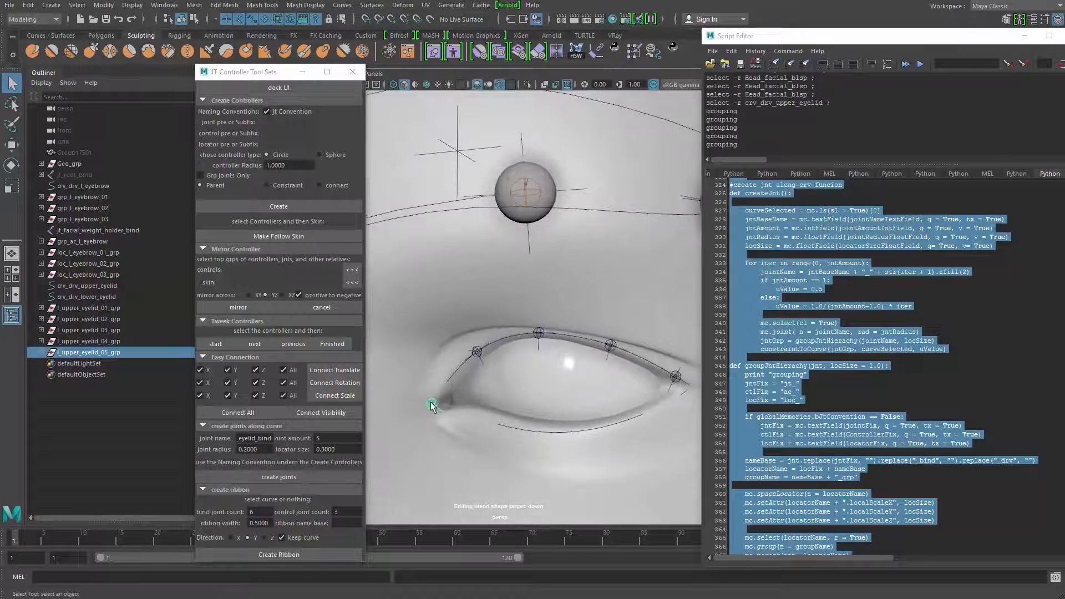
middle_click_drag(470, 424, 528, 352, "alt")
right_click_drag(528, 352, 566, 363, "alt")
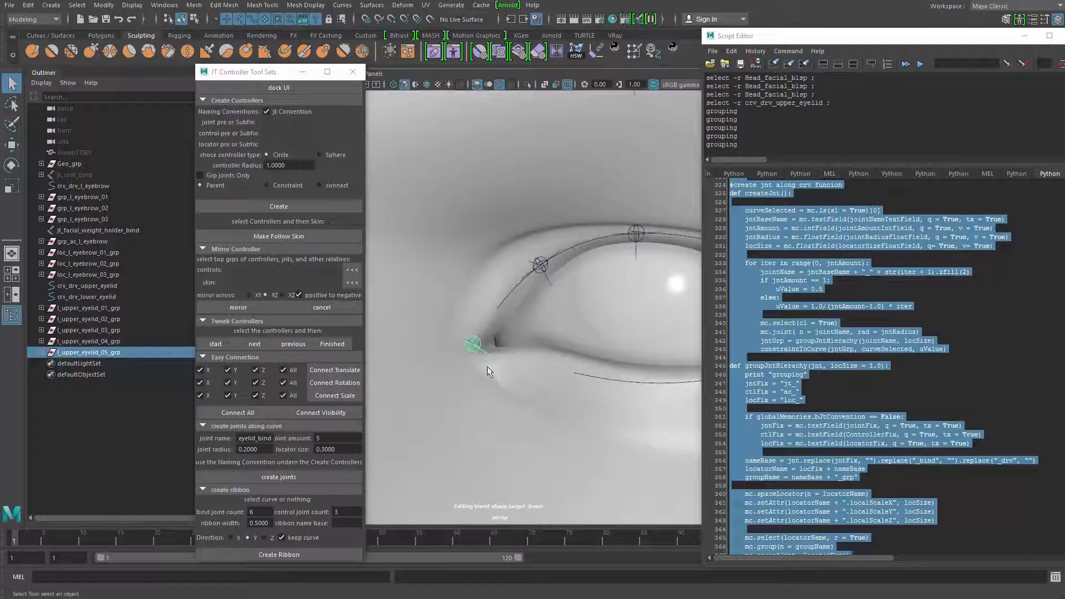
left_click(481, 350)
left_click(541, 267)
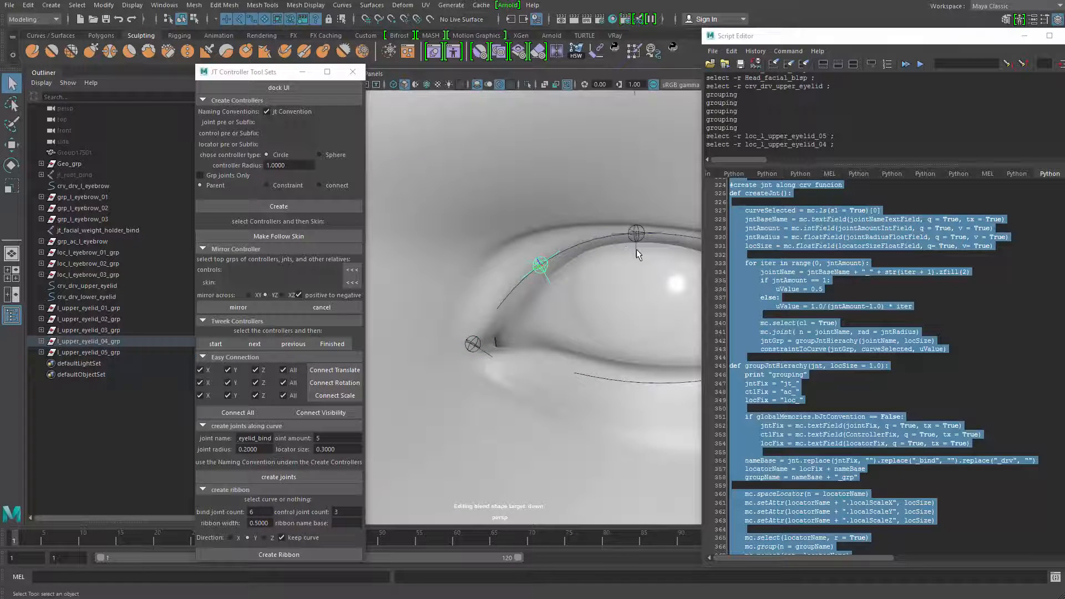
left_click(637, 249)
right_click_drag(651, 274, 562, 327, "alt")
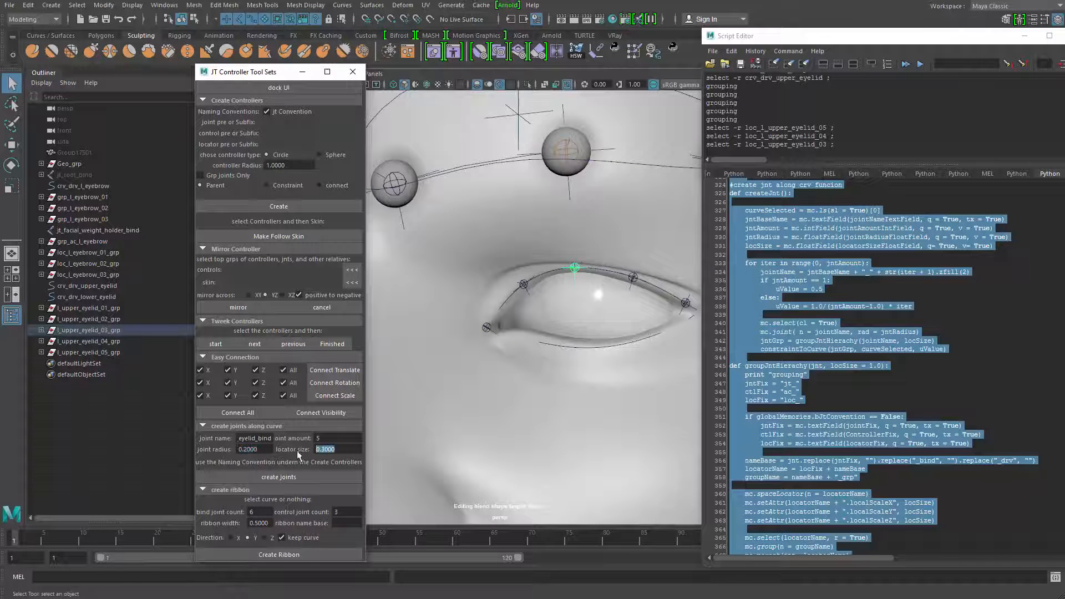
Dock the JT Controller Tool Sets window into the main interface
left_click(248, 89)
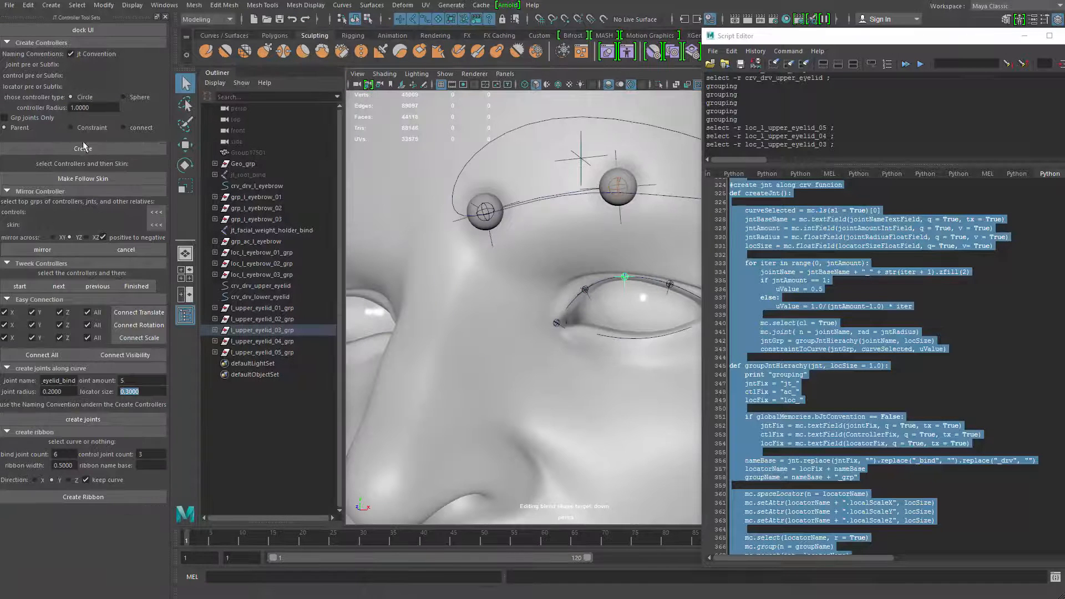
left_click(151, 395)
Review the createJnt and groupJntHierachy functions in the script
left_click(839, 391)
scroll(838, 388, "up", 6)
scroll(831, 370, "down", 10)
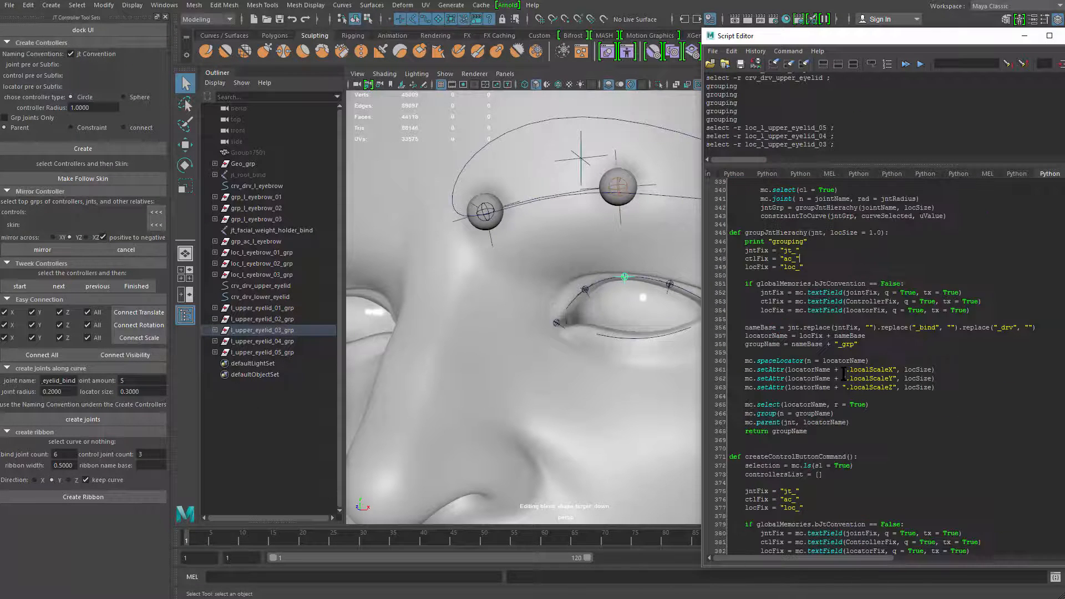
scroll(842, 374, "up", 3)
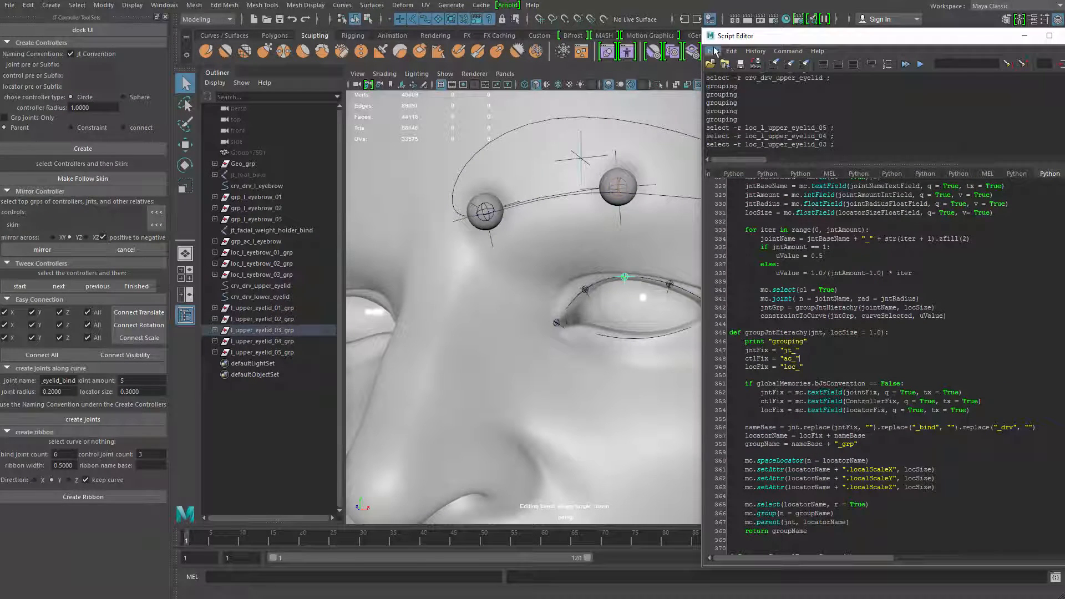
left_click(713, 51)
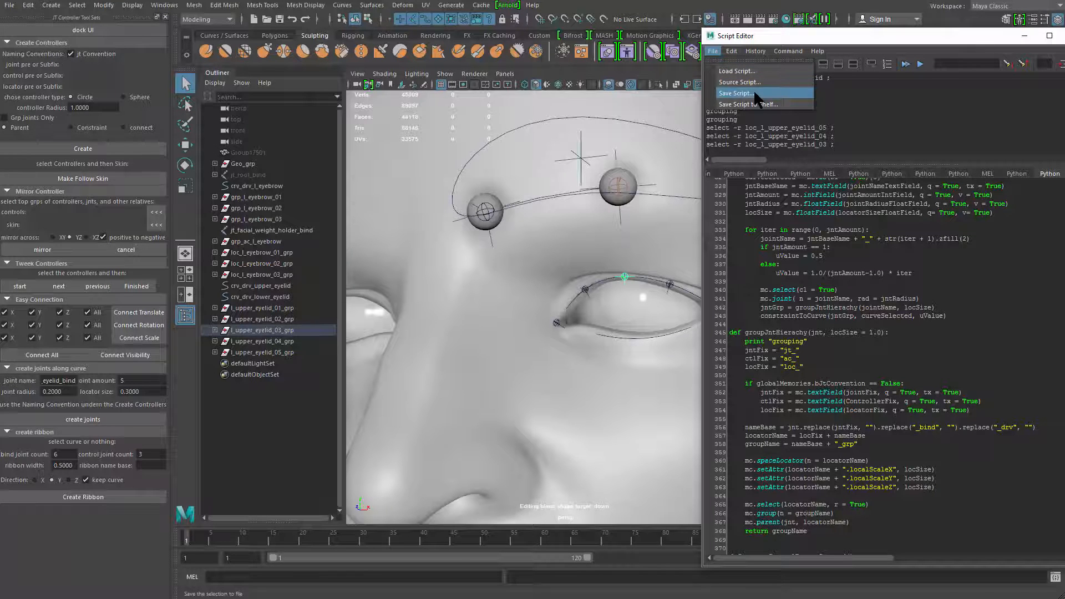
left_click(676, 366)
Select the crv_drv_lower_eyelid curve below the eye and close the Script Editor
scroll(676, 366, "up", 8)
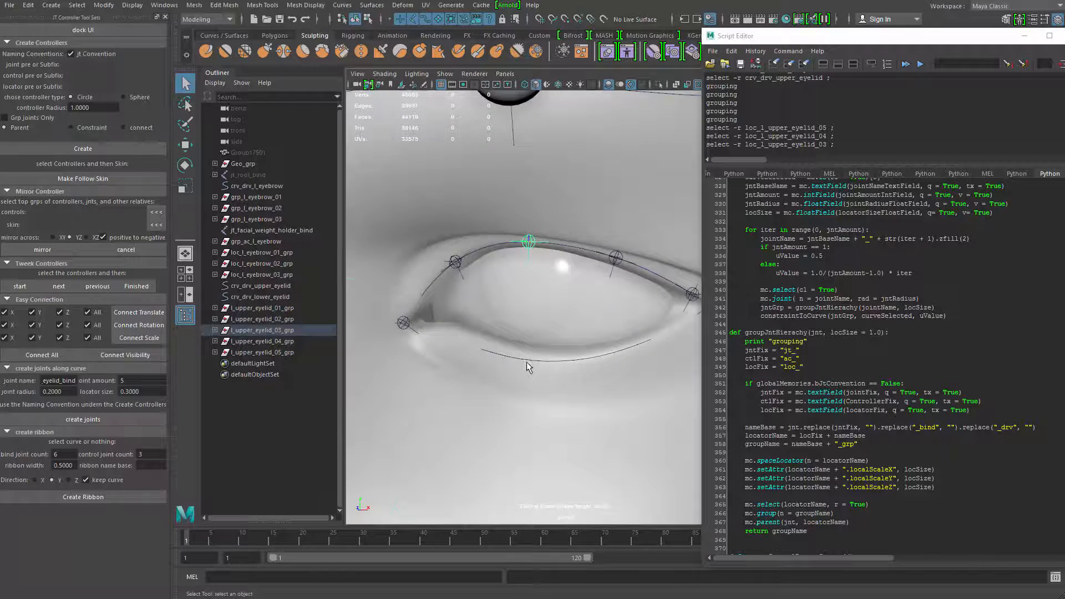
left_click(527, 367)
left_click(536, 362)
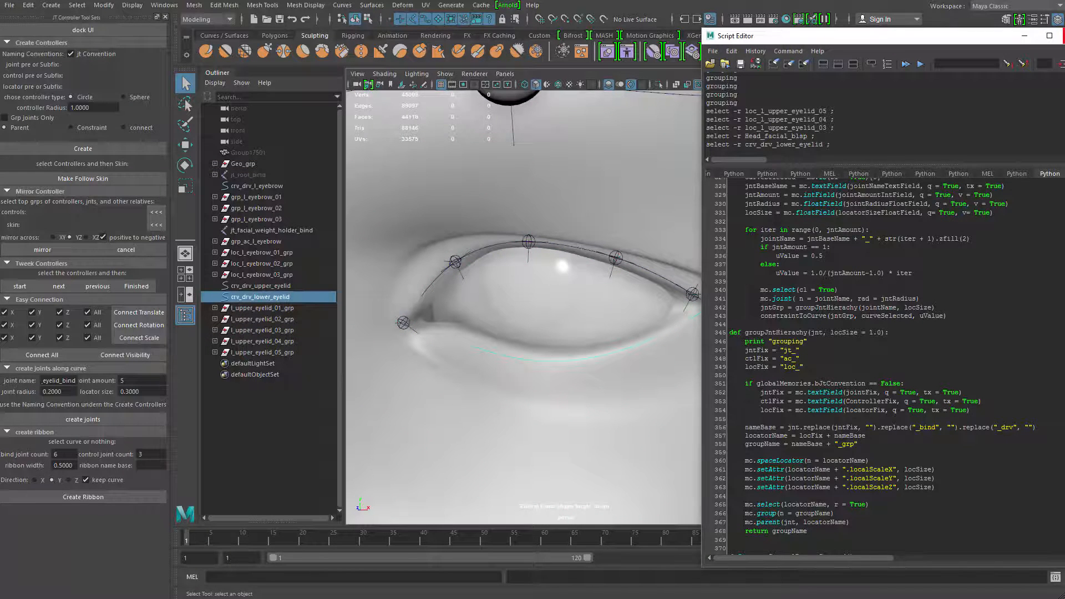
left_click(1064, 36)
scroll(594, 297, "up", 4)
middle_click_drag(553, 341, 594, 298, "alt")
scroll(519, 362, "down", 2)
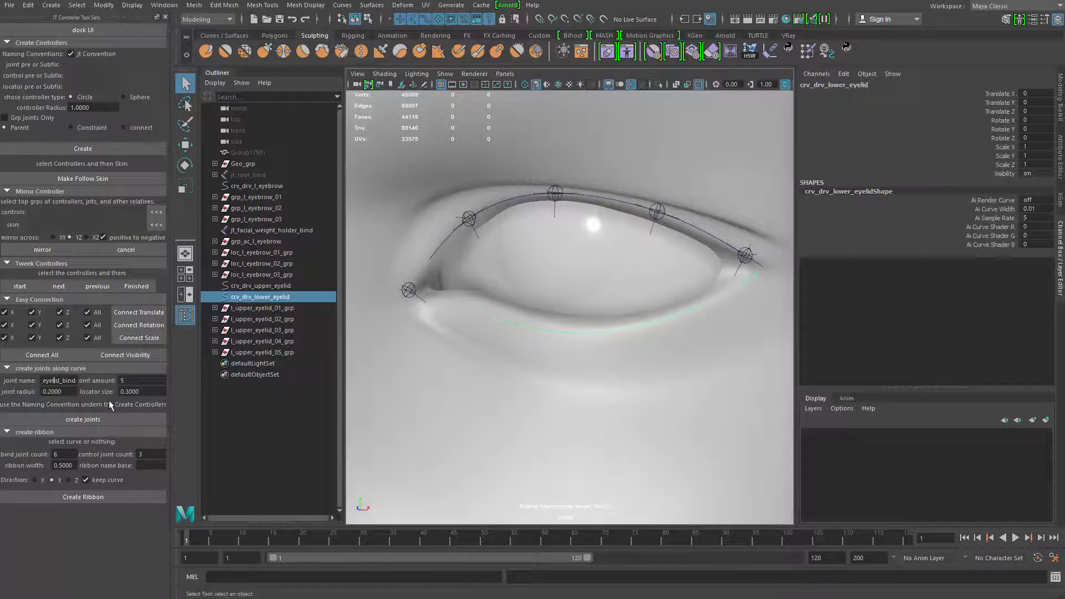
Change upper to lower in the joint name and create the 5 joints along the lower eyelid curve
key("Home")
key("BackSpace")
key("BackSpace")
key("BackSpace")
type("low")
left_click(92, 416)
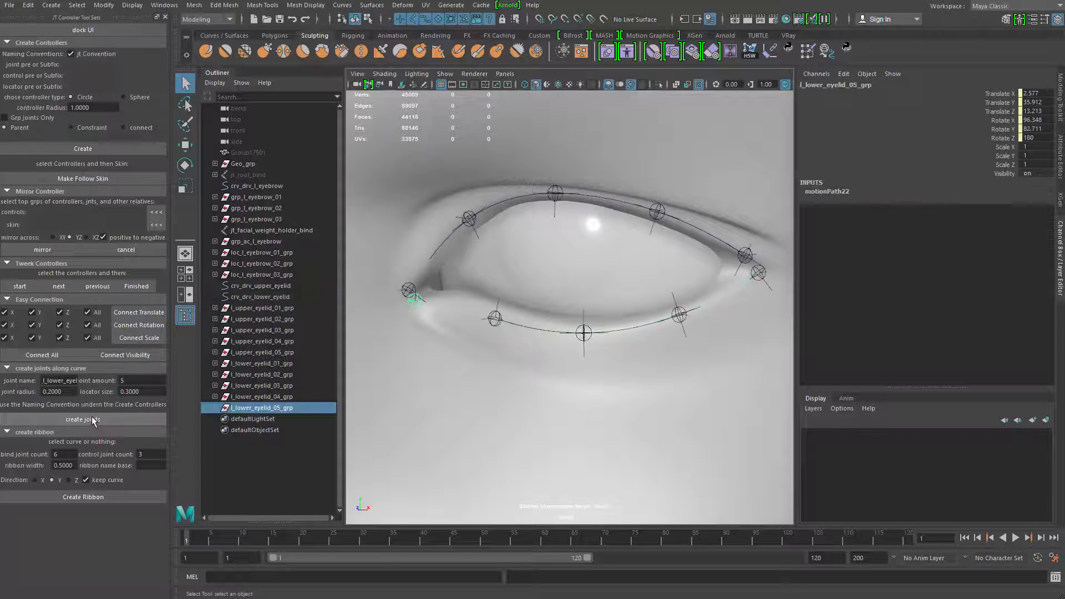
Select all ten upper and lower eyelid groups together with the Head_facial_blsp mesh
scroll(432, 355, "down", 3)
left_click(282, 308, "shift")
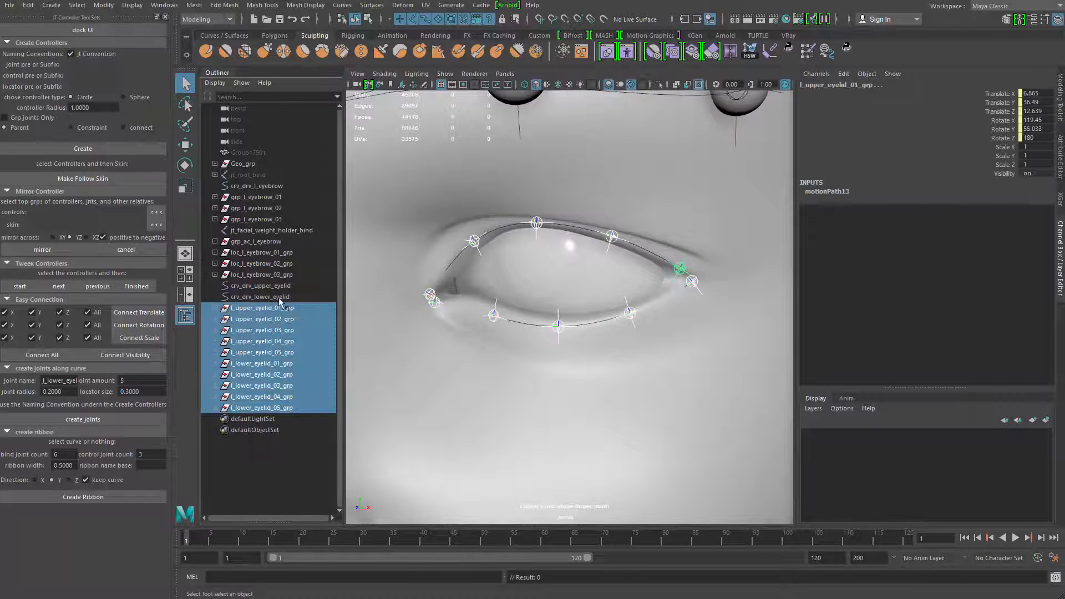
right_click_drag(531, 345, 472, 273, "alt")
left_click(688, 339)
right_click_drag(687, 339, 561, 363, "alt")
left_click(572, 353)
scroll(516, 337, "up", 3)
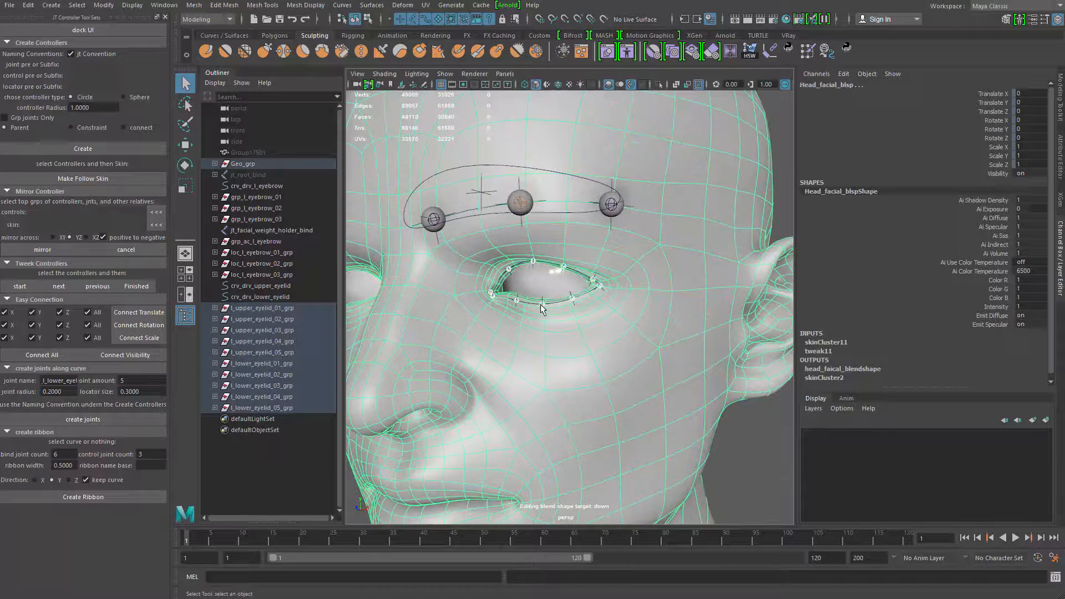
Add the eyelid joints as influences to the head's skin, with weights locked and a default weight of 0
left_click(206, 20)
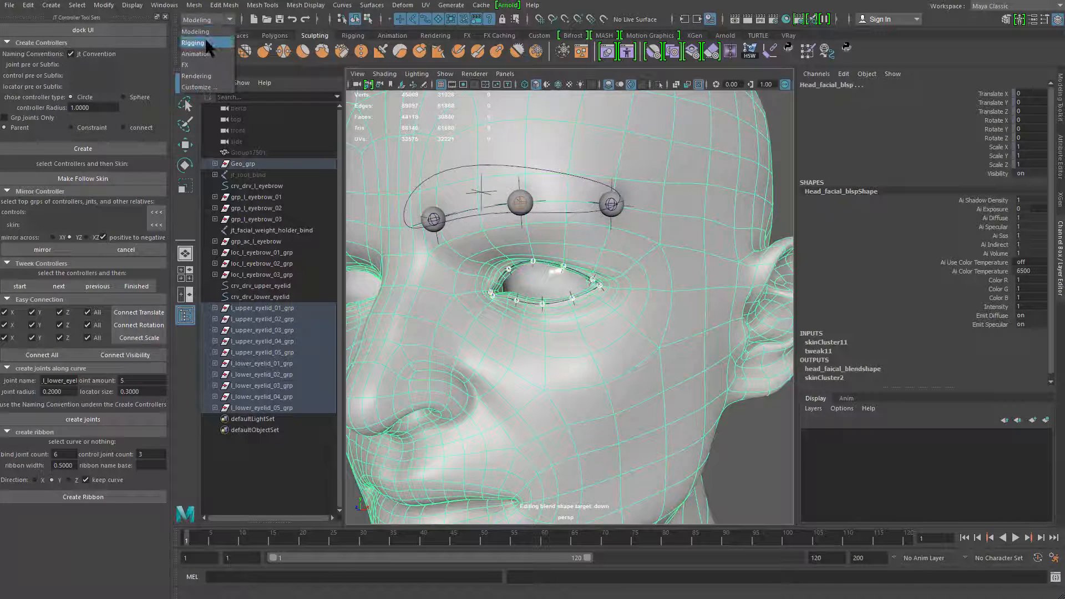
left_click(205, 44)
left_click(225, 5)
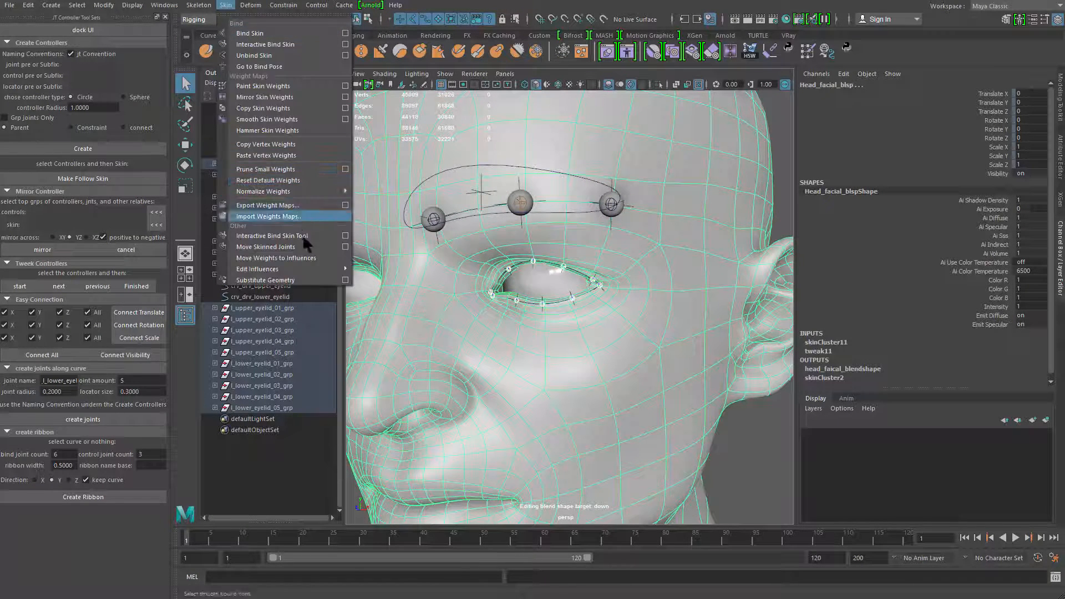
mouse_move(320, 269)
left_click(470, 275)
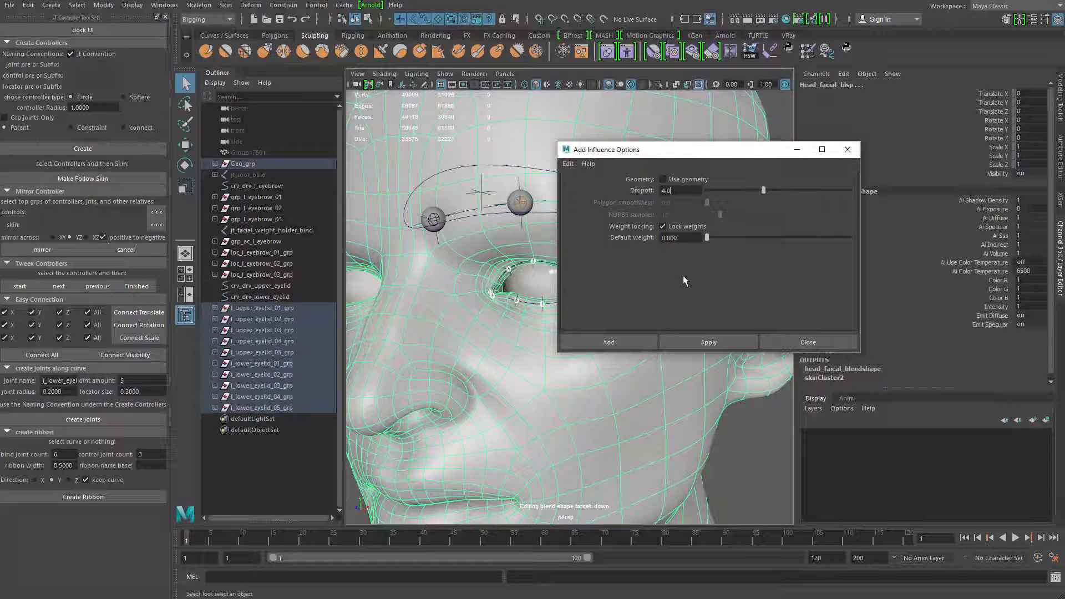
left_click(699, 343)
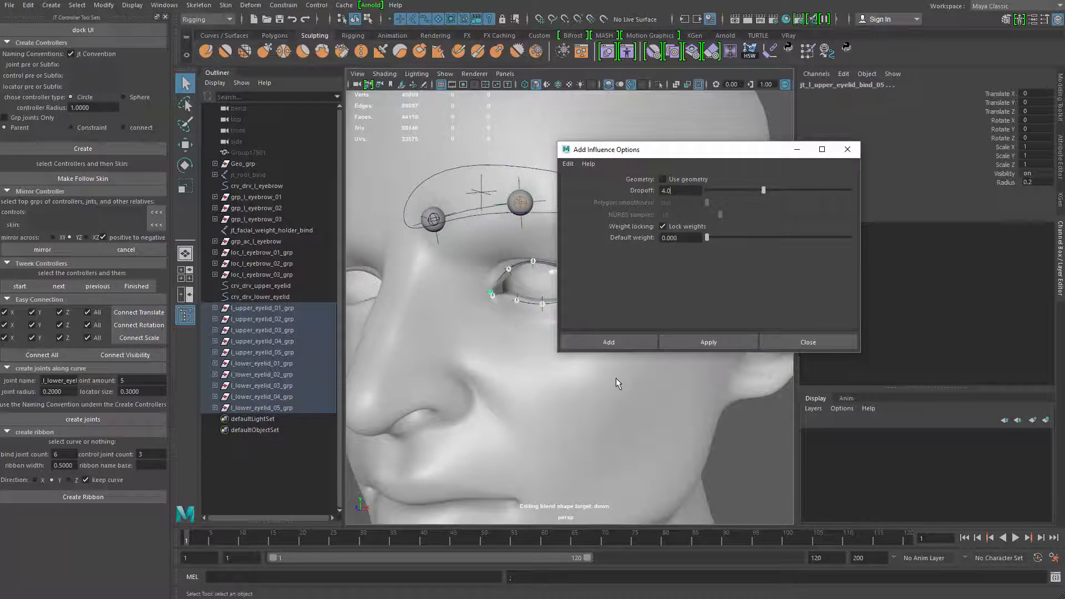
left_click(802, 342)
Isolate the lower eyelid curve to pick its middle CVs and move them vertically in the full view, testing how the joints follow
scroll(571, 328, "up", 6)
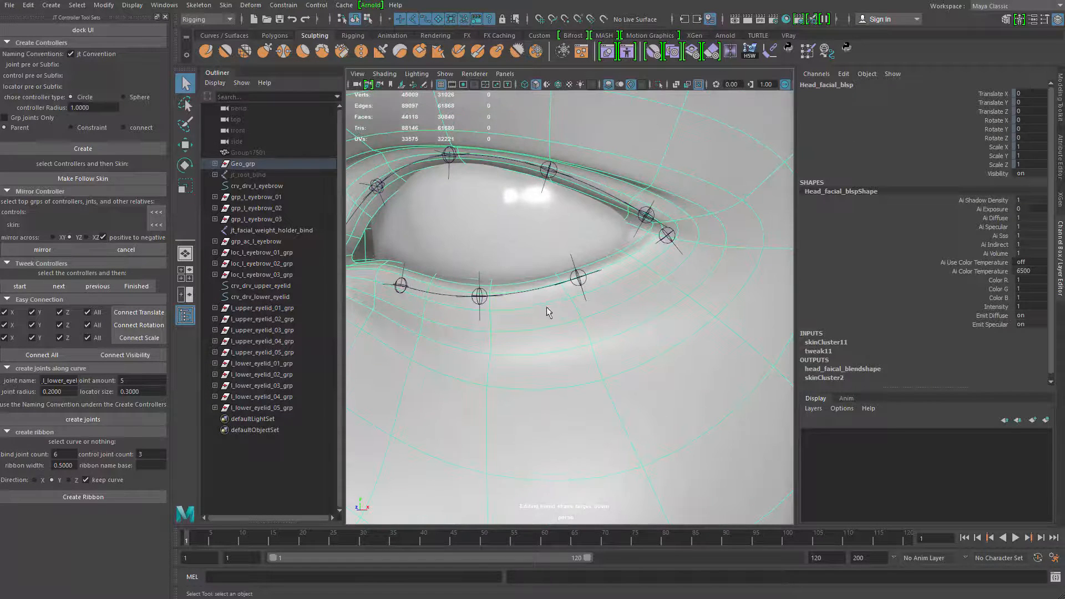
left_click(534, 289)
right_click_drag(549, 299, 517, 308, "alt")
key("ctrl+1")
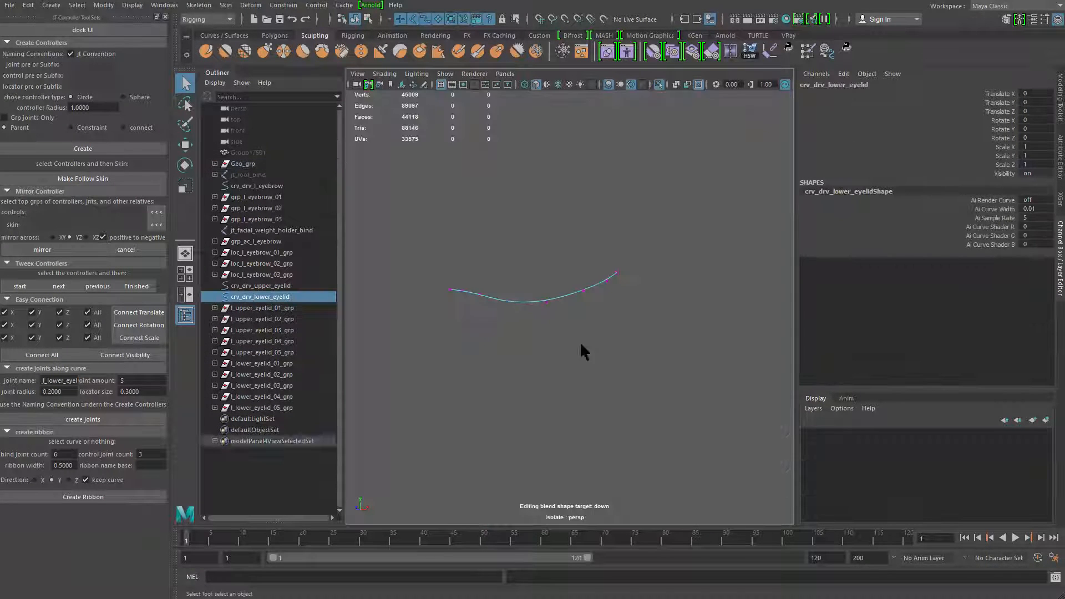
right_click_drag(580, 341, 495, 281)
left_click_drag(483, 284, 569, 332)
key("w")
key("ctrl+1")
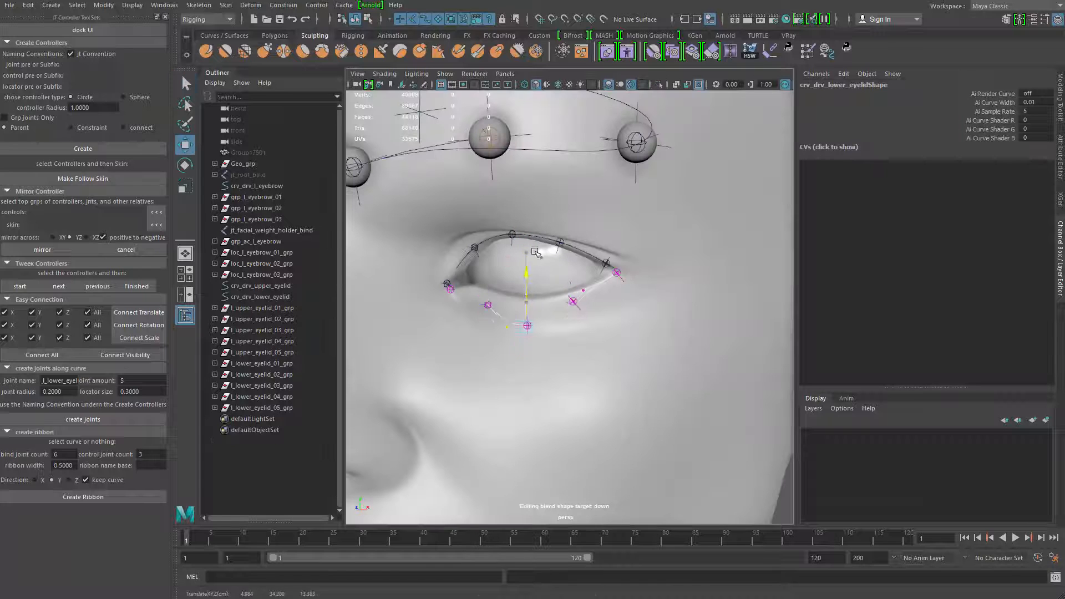
left_click_drag(534, 251, 532, 240)
key("q")
Open the Paint Skin Weights tool on the Head_facial_blsp mesh and move its settings window aside
right_click_drag(576, 319, 636, 302)
left_click(568, 318)
right_click_drag(566, 317, 445, 235)
left_click_drag(121, 58, 253, 60)
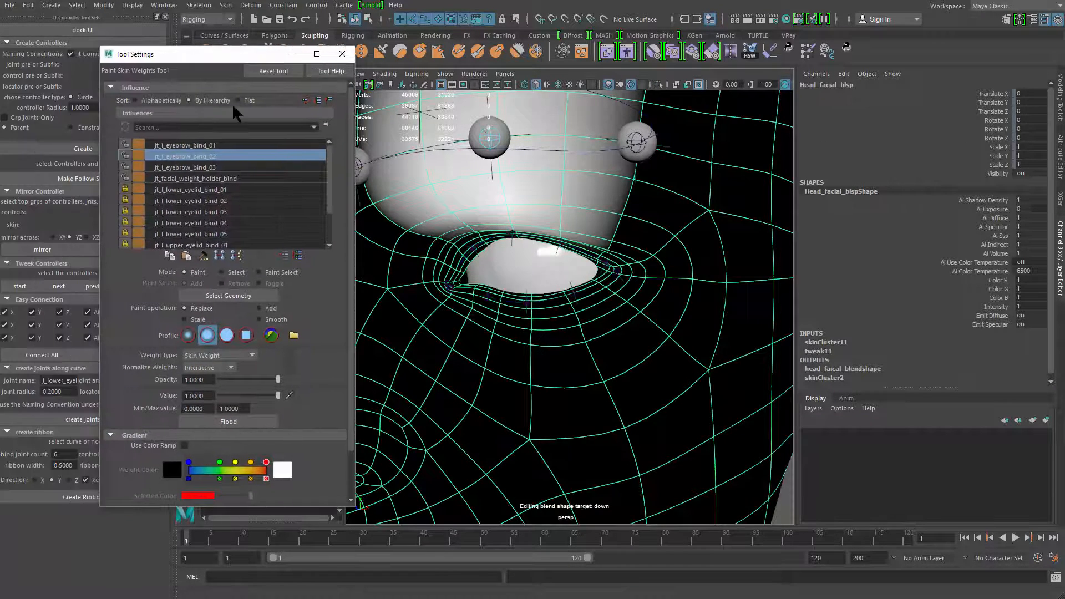
Unlock the weights of all lower and upper eyelid bind joints in the influence list
left_click(222, 178)
left_click(222, 190)
scroll(224, 216, "down", 2)
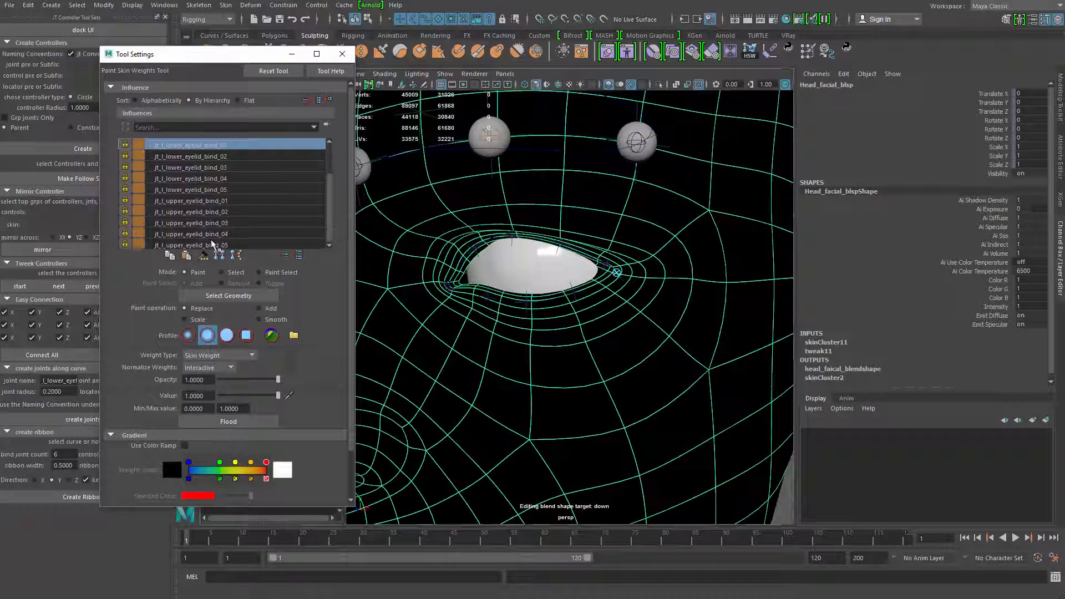
left_click(212, 244, "shift")
scroll(146, 175, "up", 2)
Paint skin weights for jt_l_lower_eyelid_bind_01 around the outer corner of the eye
left_click(189, 193)
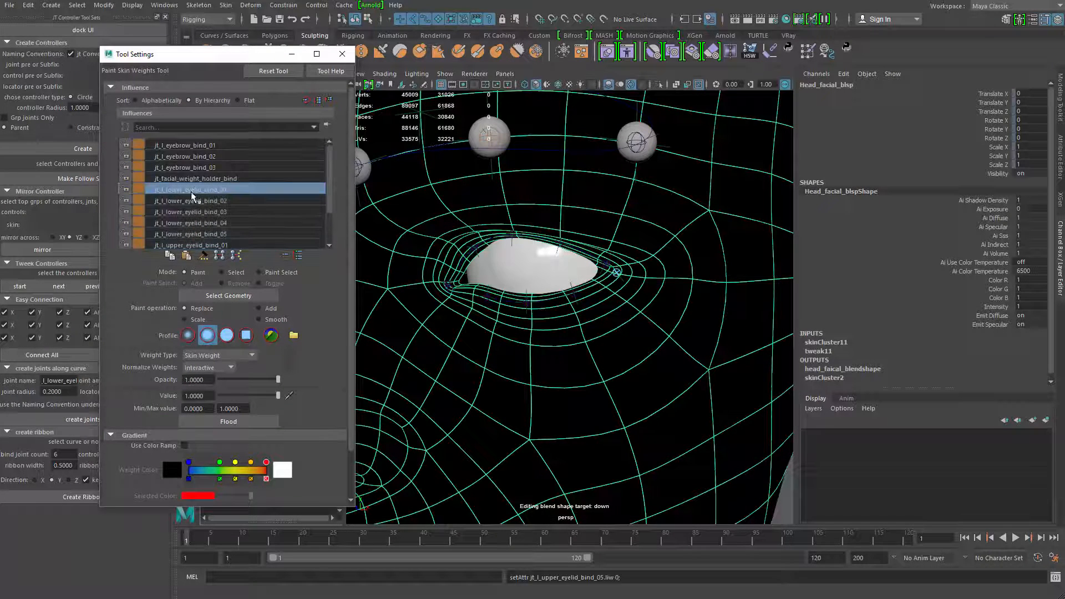
middle_click_drag(561, 255, 534, 270, "alt")
right_click_drag(534, 270, 560, 285, "alt")
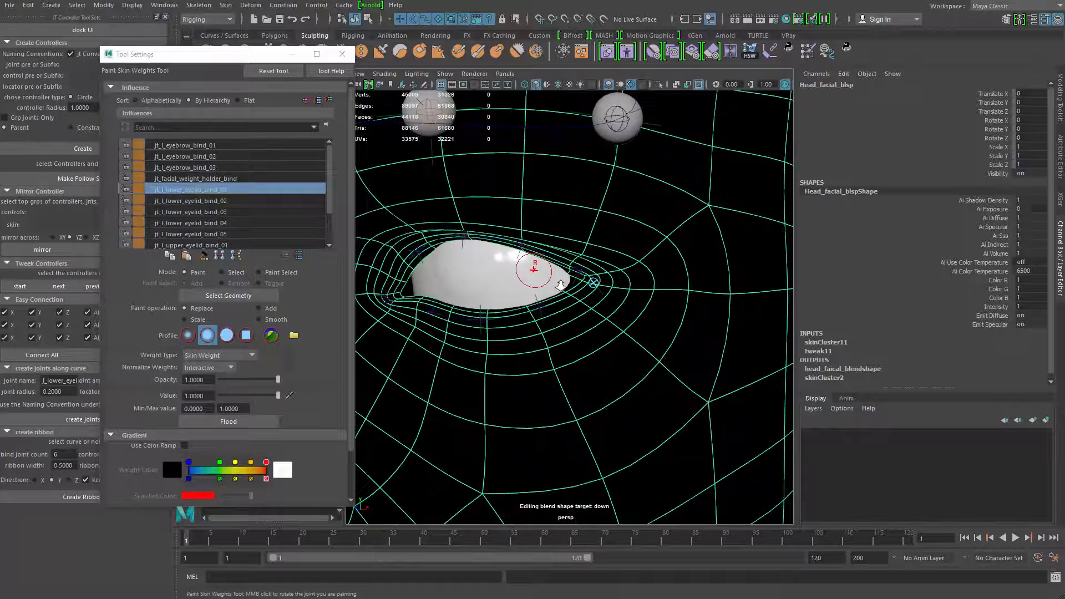
mouse_move(609, 319)
middle_mouse_down("alt")
mouse_move(592, 273)
mouse_move(613, 295)
middle_mouse_up("alt")
scroll(604, 292, "up", 3)
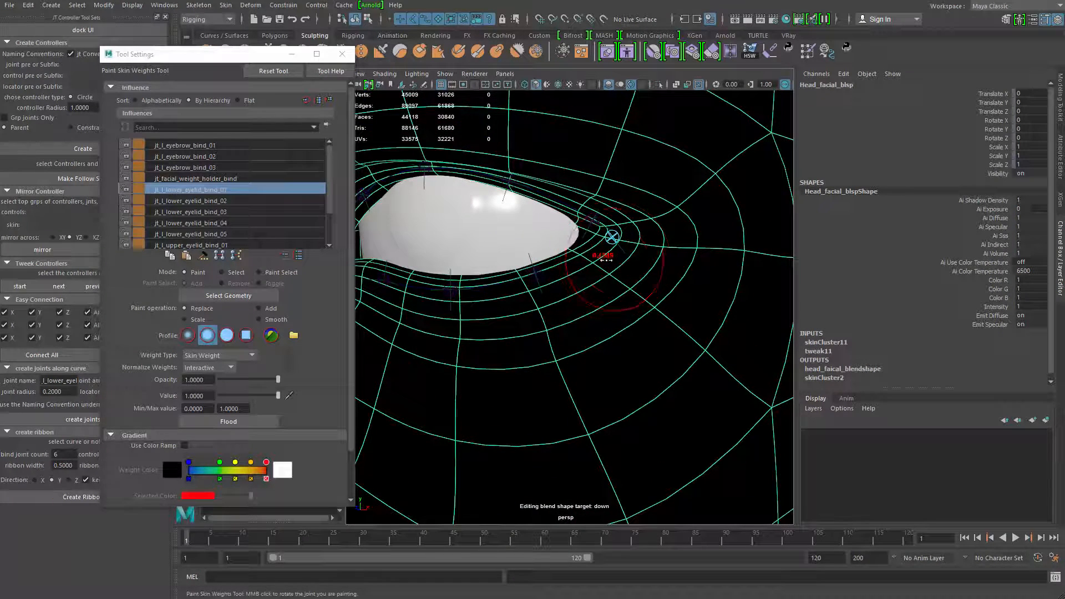
left_click_drag(583, 263, 581, 262)
middle_click_drag(590, 261, 587, 276, "alt")
mouse_move(620, 260)
left_mouse_down()
mouse_move(605, 254)
mouse_move(621, 273)
mouse_move(613, 249)
mouse_move(661, 264)
mouse_move(612, 260)
mouse_move(589, 318)
left_mouse_up()
Isolate the head mesh and paint skin weights along the lower lid for jt_l_lower_eyelid_bind_02 through jt_l_lower_eyelid_bind_04
left_click(210, 201)
mouse_move(519, 304)
left_mouse_down()
mouse_move(573, 323)
mouse_move(590, 358)
mouse_move(459, 311)
mouse_move(412, 311)
mouse_move(382, 328)
left_mouse_up()
key("ctrl+1")
left_click(222, 211)
left_click(221, 202)
left_click(222, 223)
left_click_drag(381, 329, 423, 331, "alt")
Paint skin weights for jt_l_lower_eyelid_bind_05 at the inner eye corner and expand the influence list
left_click(221, 233)
mouse_move(493, 327)
left_mouse_down("alt")
mouse_move(583, 337)
mouse_move(550, 348)
left_mouse_up("alt")
scroll(266, 222, "down", 1)
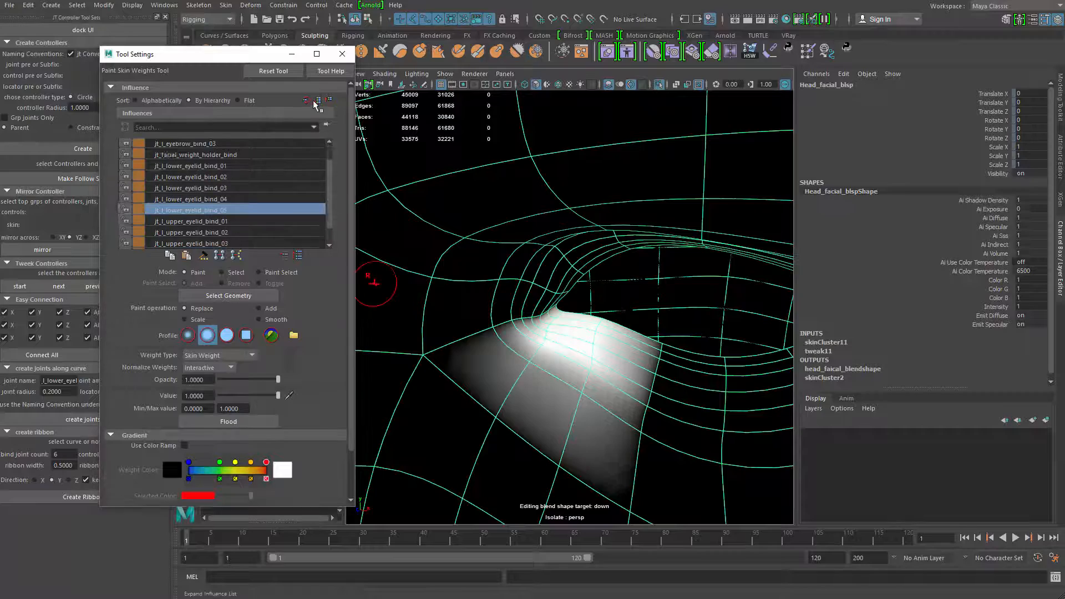
left_click(318, 100)
Paint skin weights for jt_l_upper_eyelid_bind_01 on the outer end of the upper lid
left_click(222, 245)
key("ctrl+1")
mouse_move(585, 304)
left_mouse_down("alt")
mouse_move(557, 333)
mouse_move(527, 311)
left_mouse_up("alt")
left_click_drag(519, 244, 554, 252)
mouse_move(634, 237)
left_mouse_down()
mouse_move(654, 269)
mouse_move(560, 333)
left_mouse_up()
Paint skin weights on the upper lid for jt_l_upper_eyelid_bind_02 and jt_l_upper_eyelid_bind_03
left_click(222, 255)
middle_click_drag(492, 382, 587, 324, "alt")
key("ctrl+1")
mouse_move(546, 214)
left_mouse_down()
mouse_move(563, 197)
mouse_move(554, 213)
left_mouse_up()
left_click(234, 268)
middle_click_drag(477, 173, 653, 166, "alt")
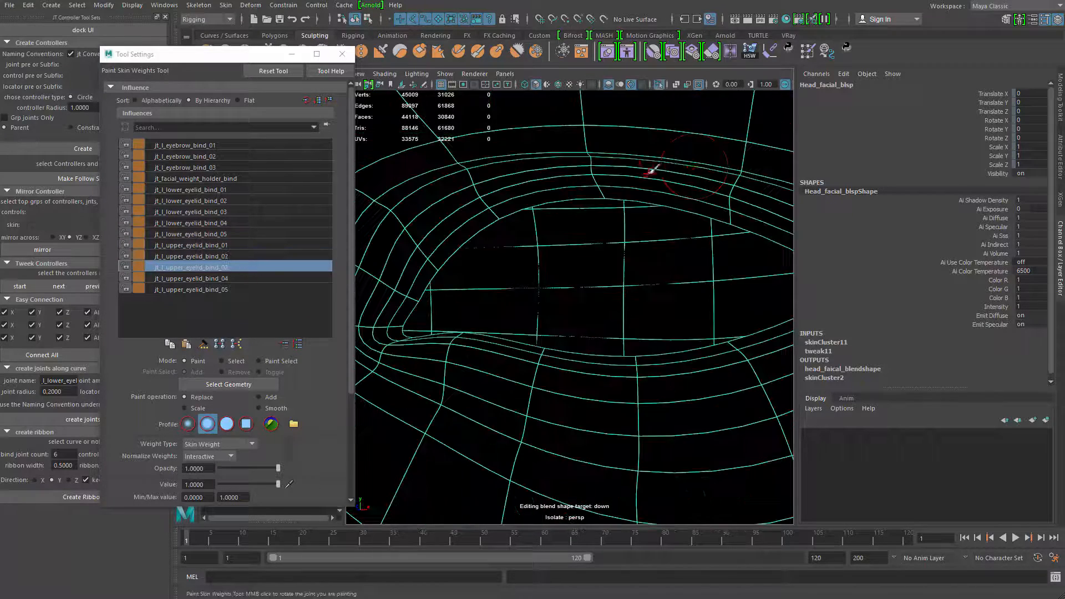
mouse_move(602, 172)
left_mouse_down()
mouse_move(606, 186)
mouse_move(600, 163)
left_mouse_up()
Paint skin weights on the inner part of the upper lid for jt_l_upper_eyelid_bind_04 and jt_l_upper_eyelid_bind_05
left_click(231, 278)
mouse_move(465, 185)
left_mouse_down()
mouse_move(485, 226)
mouse_move(420, 252)
left_mouse_up()
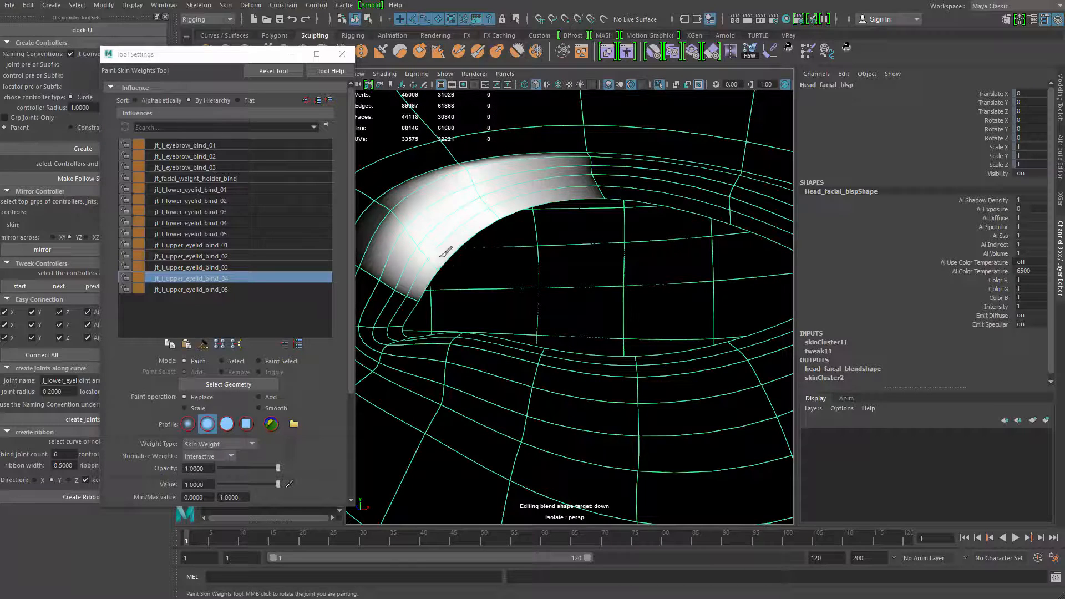
left_click(230, 289)
middle_click_drag(400, 294, 477, 275, "alt")
mouse_move(439, 279)
left_mouse_down()
mouse_move(471, 283)
mouse_move(439, 245)
mouse_move(464, 296)
left_mouse_up()
Extend the painted weights of jt_l_lower_eyelid_bind_04 further down below the inner half of the lower lid
left_click(227, 190)
right_click_drag(697, 368, 599, 355, "alt")
middle_click_drag(599, 355, 524, 328, "alt")
key("Down")
key("Down")
key("Down")
key("Down")
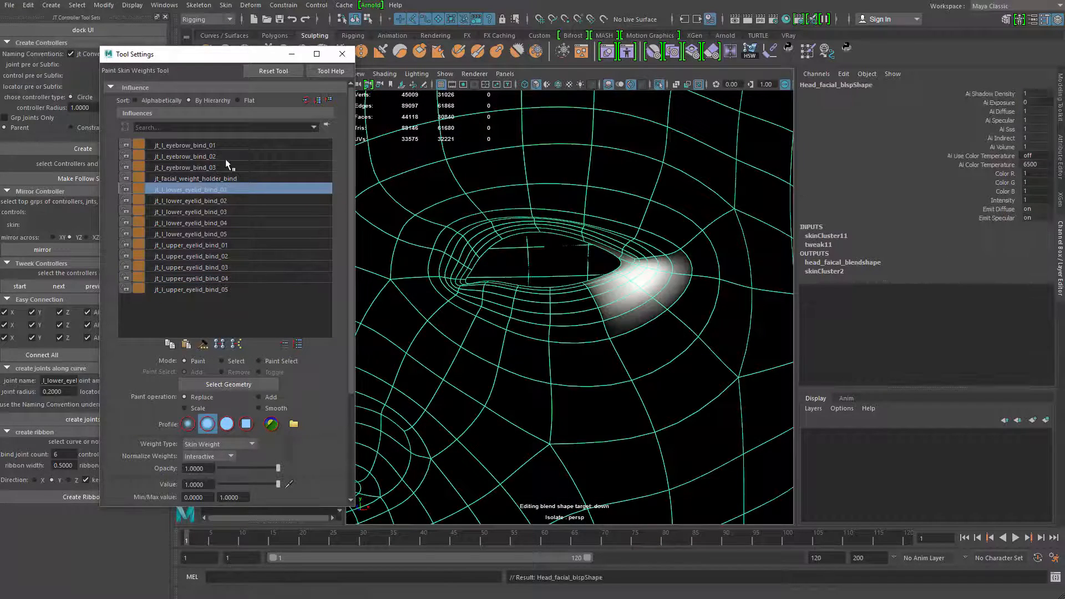
right_click_drag(444, 338, 500, 356, "alt")
middle_click_drag(499, 357, 527, 399, "alt")
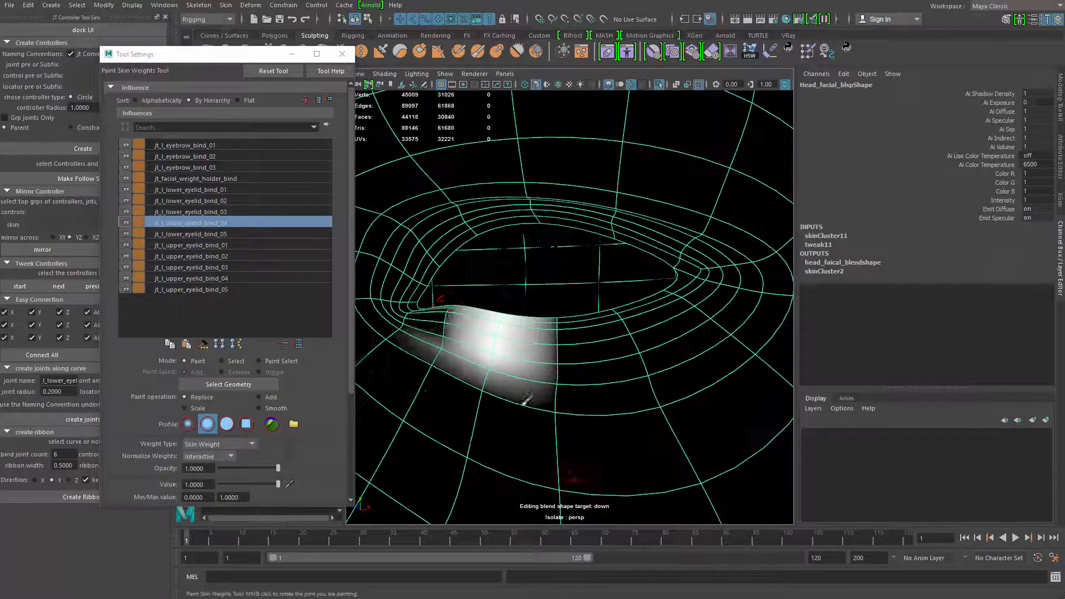
mouse_move(422, 322)
left_mouse_down()
mouse_move(497, 345)
mouse_move(499, 369)
left_mouse_up()
Step through the eyelid influences to examine how their painted weights are distributed around the eye
key("Up")
key("Down")
key("Down")
key("Down")
Step through the lower eyelid influences to examine their weights around the outer eye corner
key("Down")
key("Down")
key("Down")
key("Down")
key("Up")
key("Up")
key("Up")
key("Up")
key("Up")
key("Up")
key("Up")
key("Up")
key("Up")
key("Up")
key("Up")
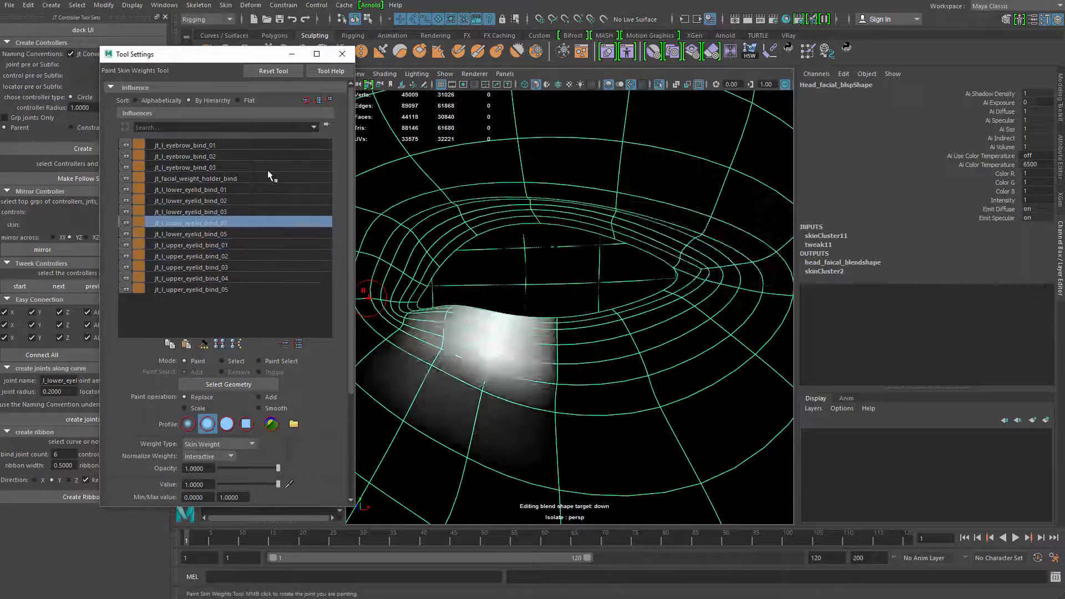
left_click(209, 178)
right_click_drag(708, 255, 787, 260, "alt")
middle_click_drag(788, 261, 567, 253, "alt")
key("Down")
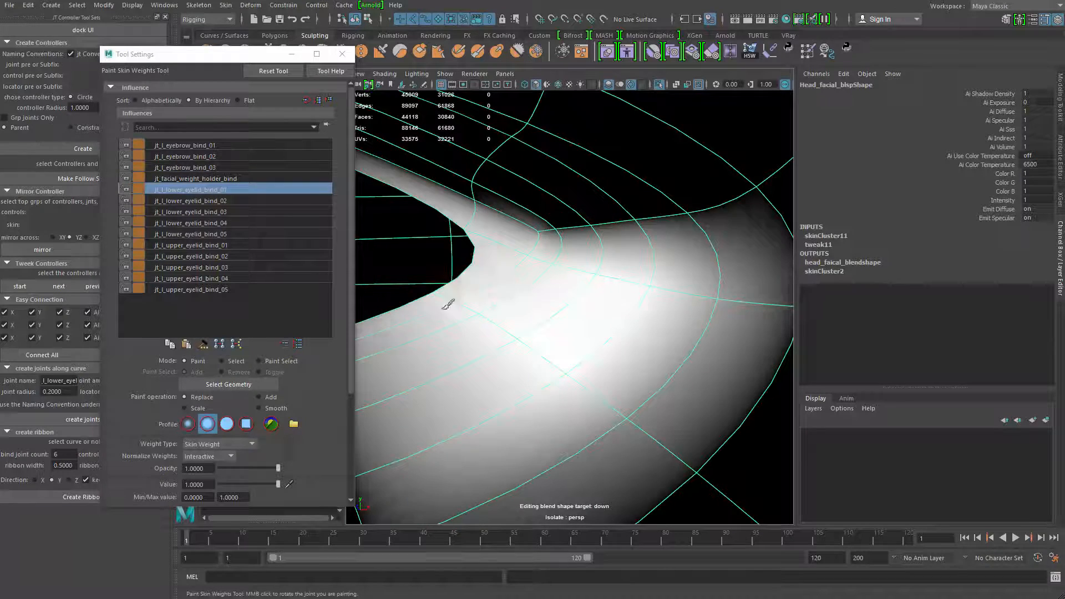
key("Down")
key("Up")
key("Up")
left_click(246, 235)
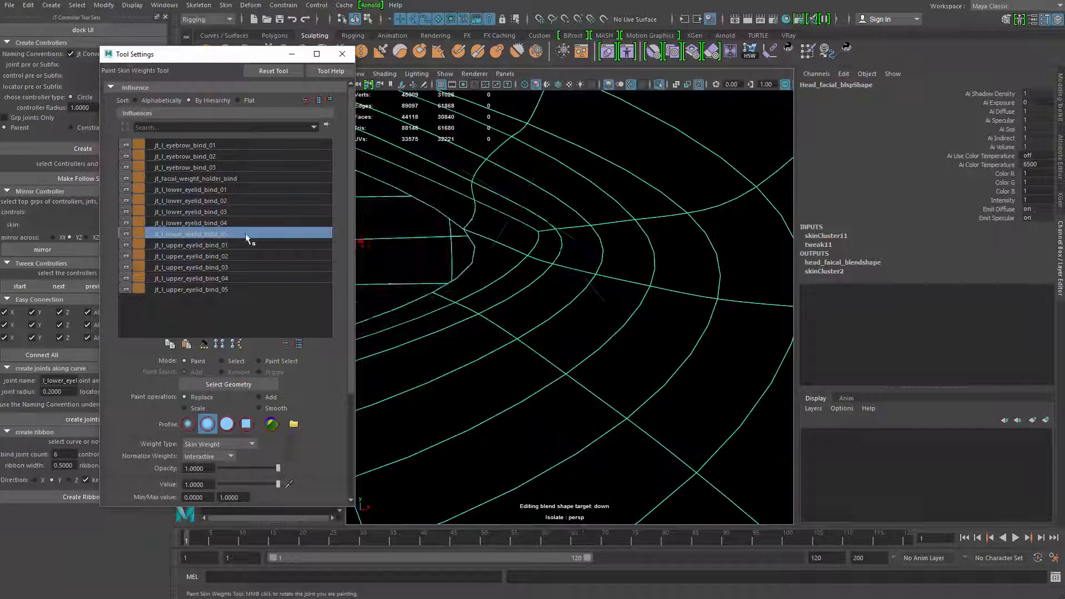
key("Down")
Turn off the head's smooth preview and check the weights of jt_facial_weight_holder_bind and jt_l_lower_eyelid_bind_01 around the outer eye corner
key("ctrl+1")
mouse_move(647, 223)
left_mouse_down()
mouse_move(525, 254)
mouse_move(477, 221)
left_mouse_up()
key("1")
middle_click_drag(602, 261, 528, 237, "alt")
right_click_drag(528, 237, 478, 233, "alt")
left_click(195, 179)
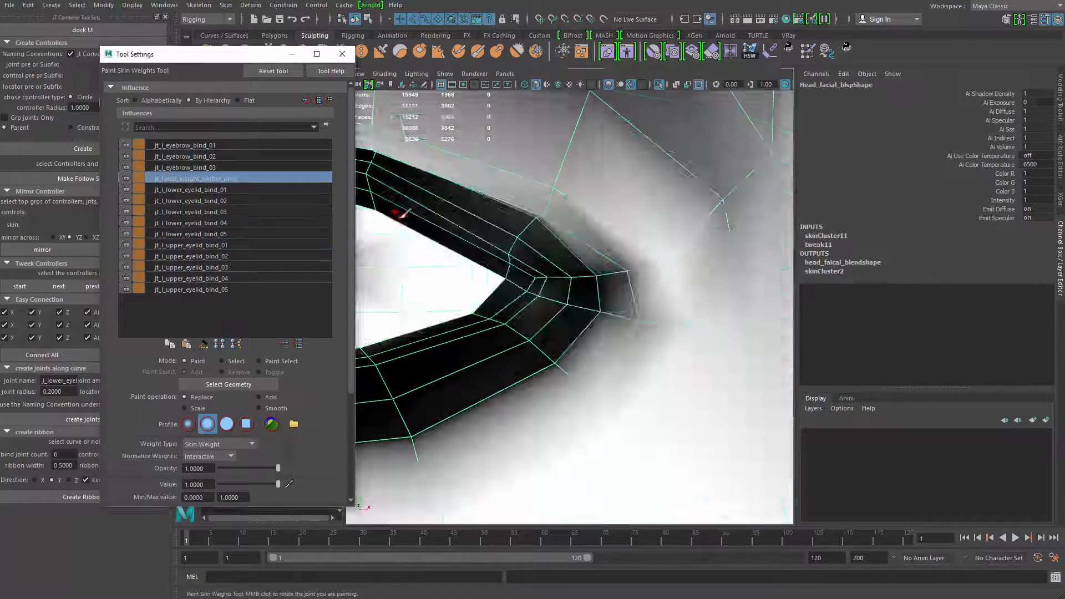
middle_click_drag(547, 297, 530, 247, "alt")
right_click_drag(530, 247, 471, 247, "alt")
mouse_move(472, 248)
left_mouse_down("alt")
mouse_move(556, 249)
mouse_move(477, 278)
left_mouse_up("alt")
right_click_drag(477, 278, 688, 333, "alt")
left_click(198, 190)
middle_click_drag(693, 311, 527, 305, "alt")
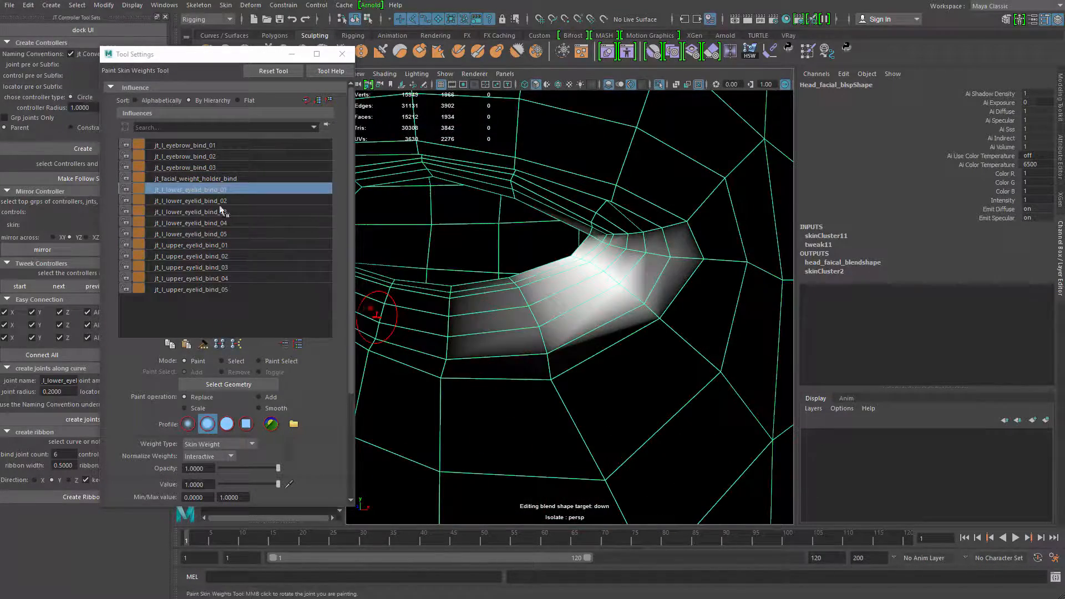
Set the paint operation to Smooth and flood the weights of the lower eyelid joints 02 to 05
left_click(189, 200)
left_click(259, 409)
left_click_drag(349, 383, 350, 414)
left_click(239, 467)
left_click(222, 168)
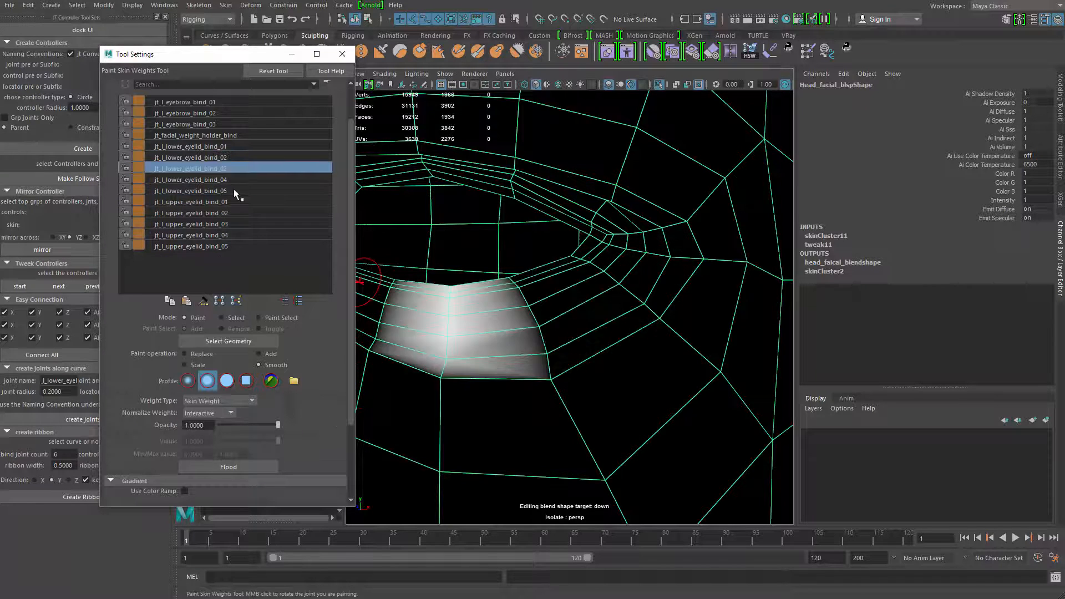
left_click(222, 180)
left_click(218, 191)
middle_click_drag(410, 305, 388, 327, "alt")
left_click(239, 467)
Flood the weights of the upper eyelid joints 01 to 05 with the Smooth operation
left_click(217, 201)
left_click(209, 213)
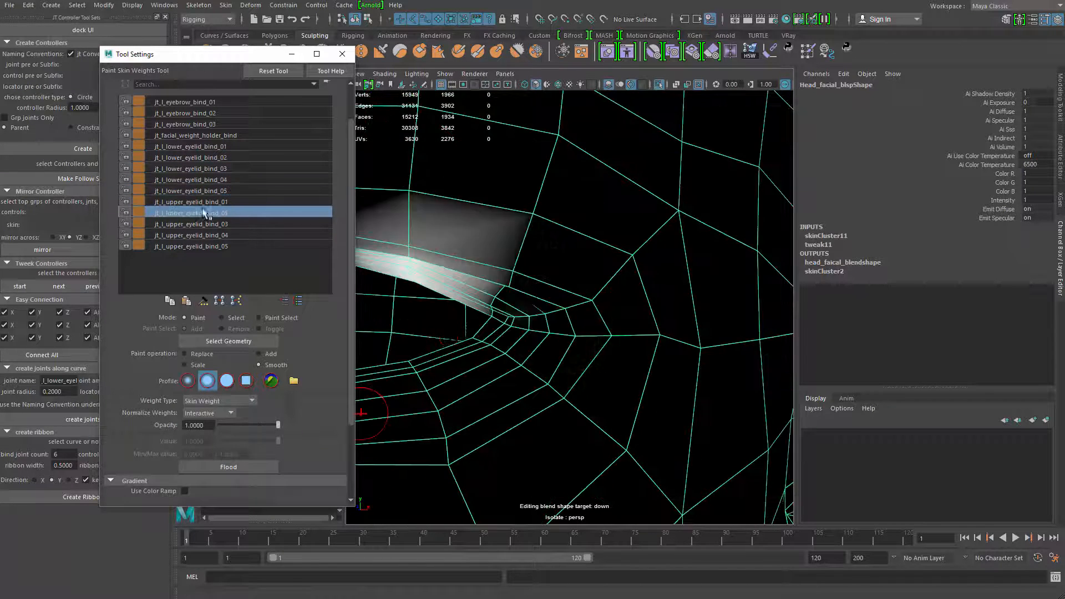
left_click(239, 467)
left_click(213, 225)
middle_click_drag(416, 294, 661, 333, "alt")
left_click(216, 235)
left_click(249, 467)
left_click(217, 245)
left_click(261, 465)
End the head's isolation and touch up jt_l_lower_eyelid_bind_01 at the outer eye corner with the Replace operation
key("ctrl+1")
key("q")
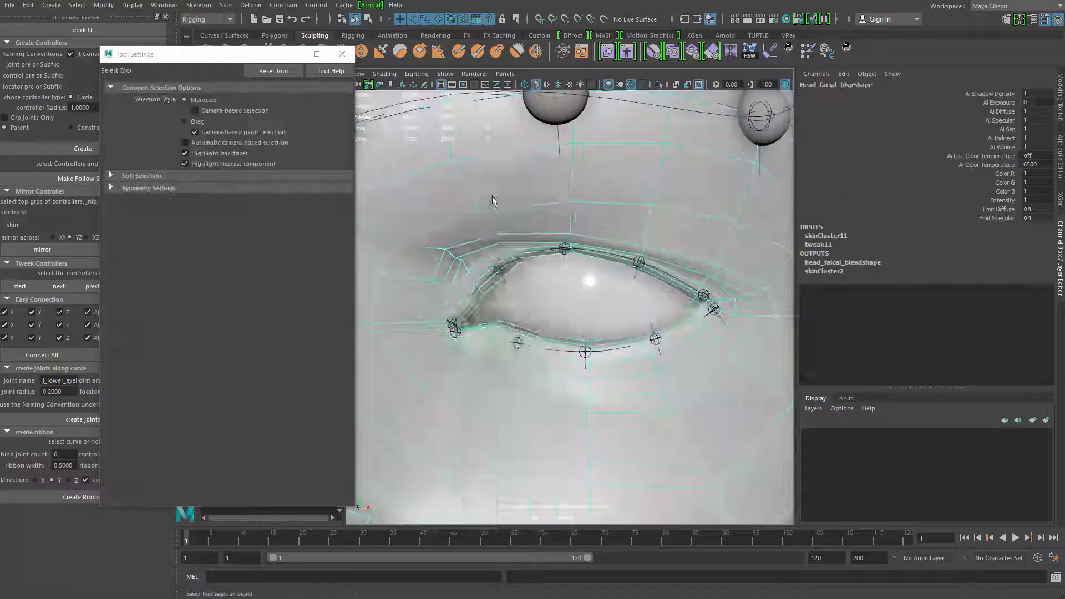
left_click(492, 200)
key("y")
left_click(213, 135)
left_click(212, 147)
scroll(470, 255, "up", 5)
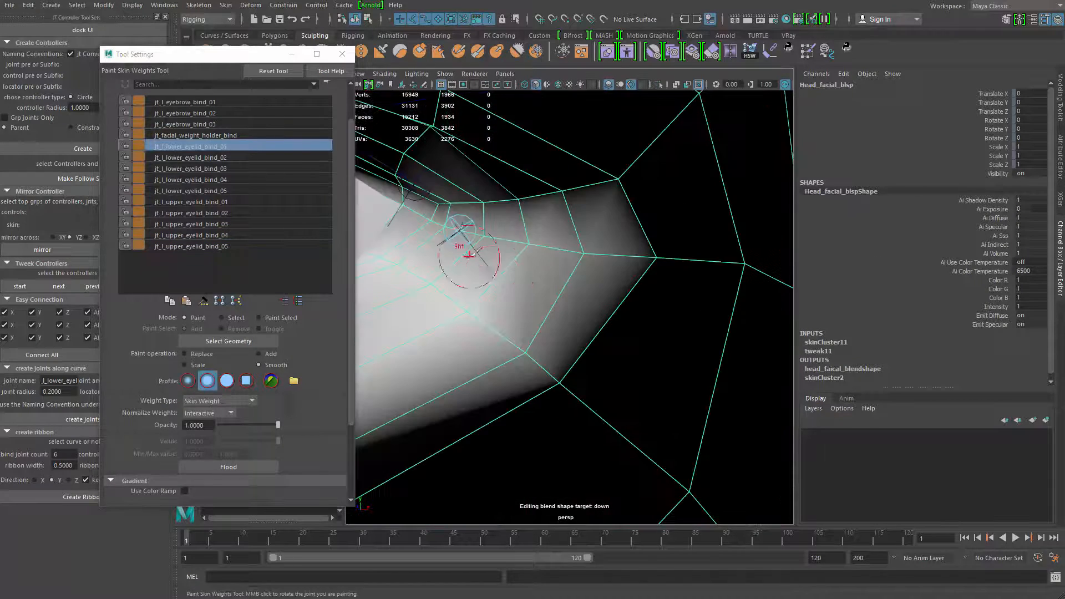
left_click(194, 355)
mouse_move(463, 236)
left_mouse_down()
mouse_move(428, 231)
mouse_move(461, 228)
left_mouse_up()
middle_click_drag(408, 264, 563, 282, "alt")
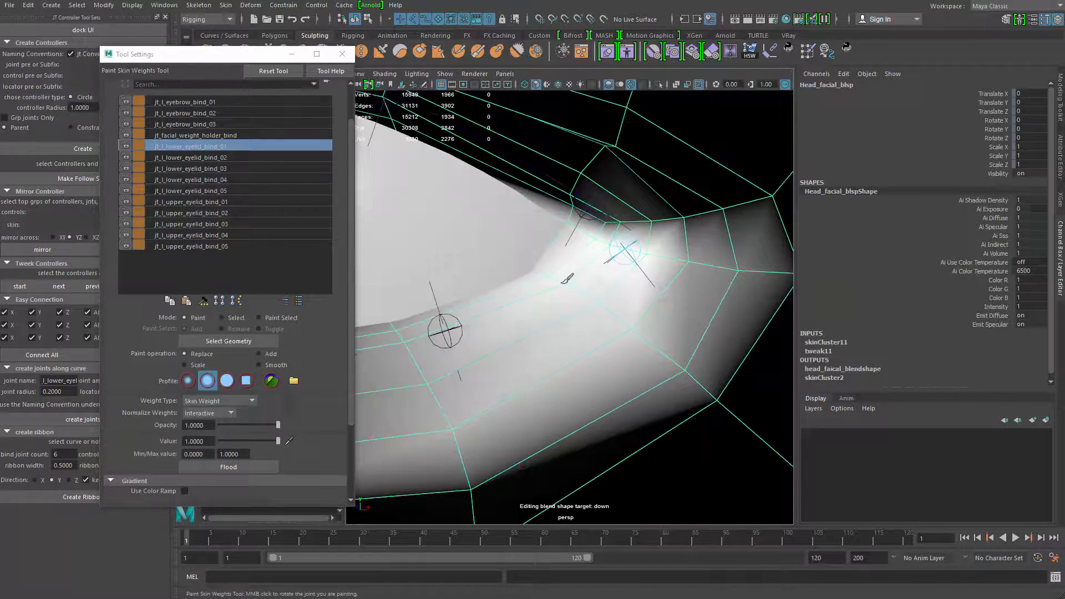
Isolate the head and touch up the weights of jt_l_lower_eyelid_bind_02 and jt_l_lower_eyelid_bind_03 along the lower lid
key("ctrl+1")
left_click(216, 158)
middle_click_drag(519, 336, 627, 299, "alt")
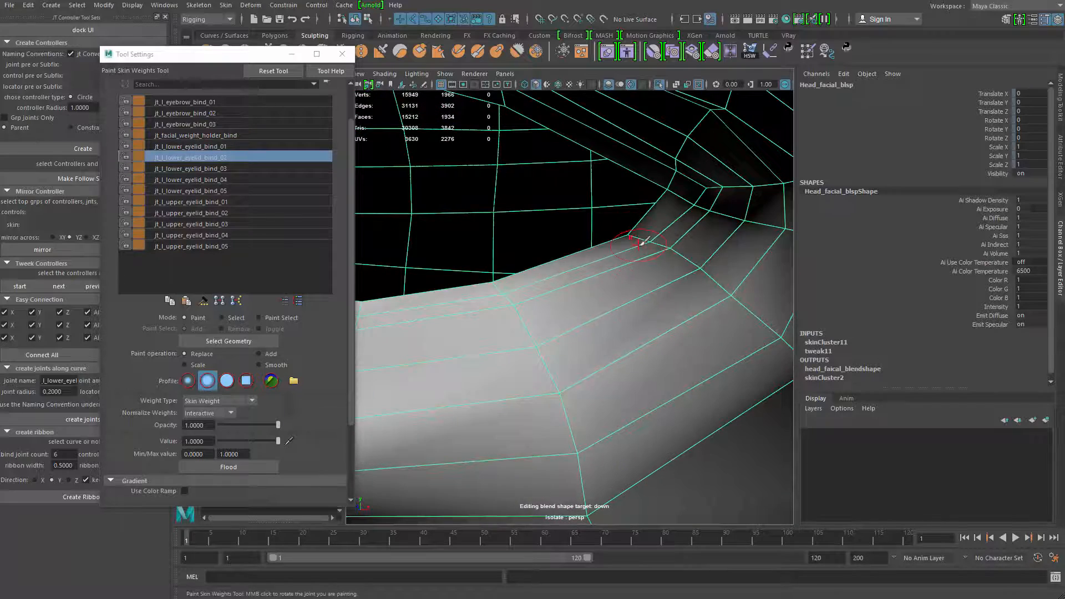
scroll(541, 361, "down", 6)
left_click(211, 170)
scroll(511, 314, "up", 5)
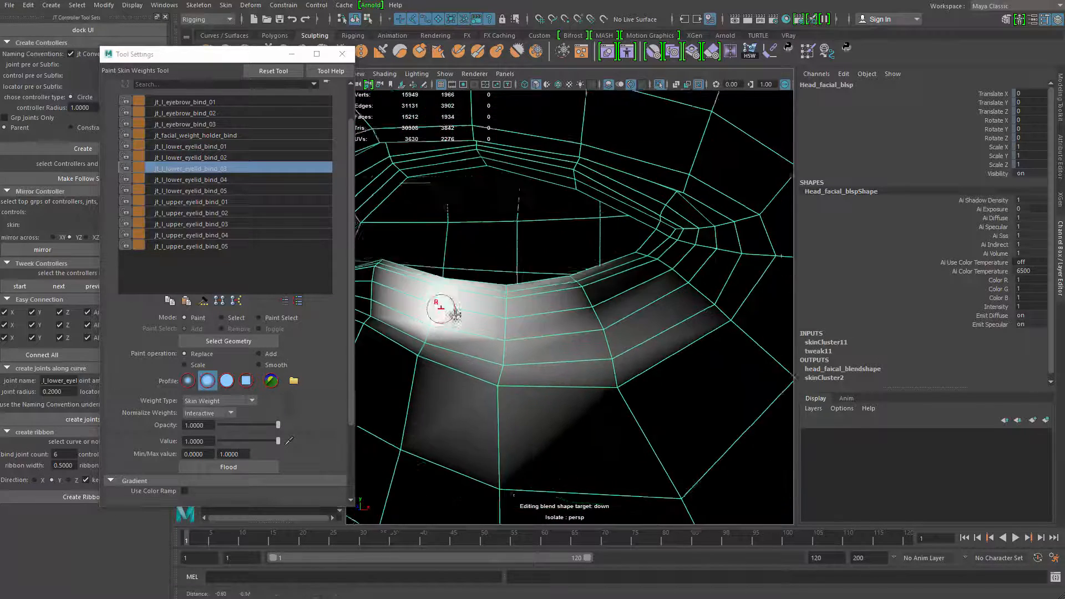
Touch up the weights of jt_l_lower_eyelid_bind_04 and jt_l_lower_eyelid_bind_05 toward the inner eye corner
scroll(483, 331, "down", 5)
left_click(214, 180)
middle_click_drag(499, 290, 549, 296, "alt")
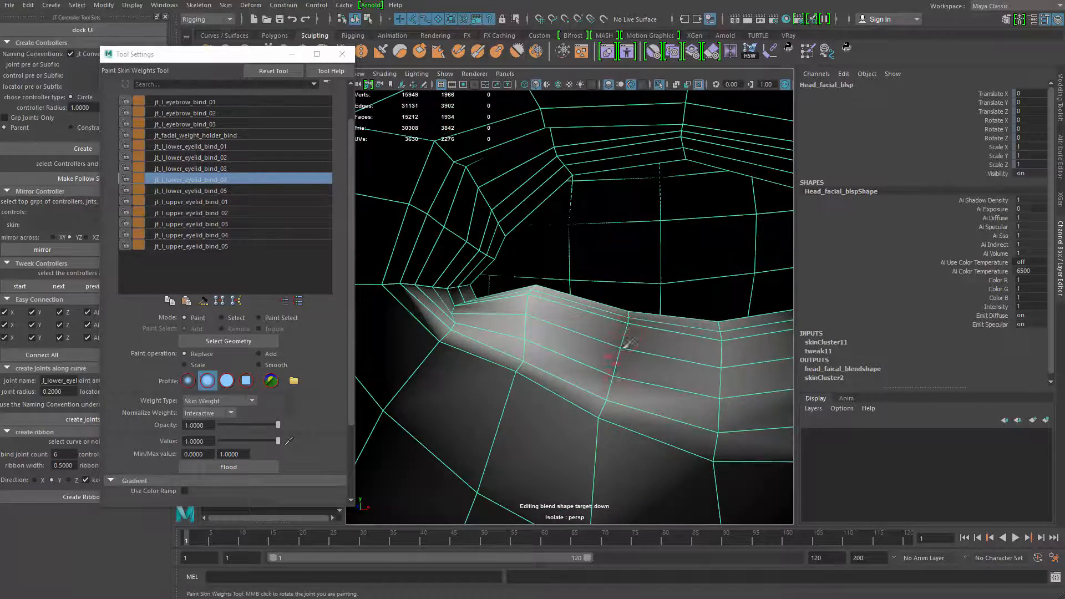
scroll(554, 326, "up", 5)
left_click(221, 192)
scroll(503, 257, "down", 3)
middle_click_drag(504, 255, 563, 294, "alt")
scroll(488, 305, "up", 4)
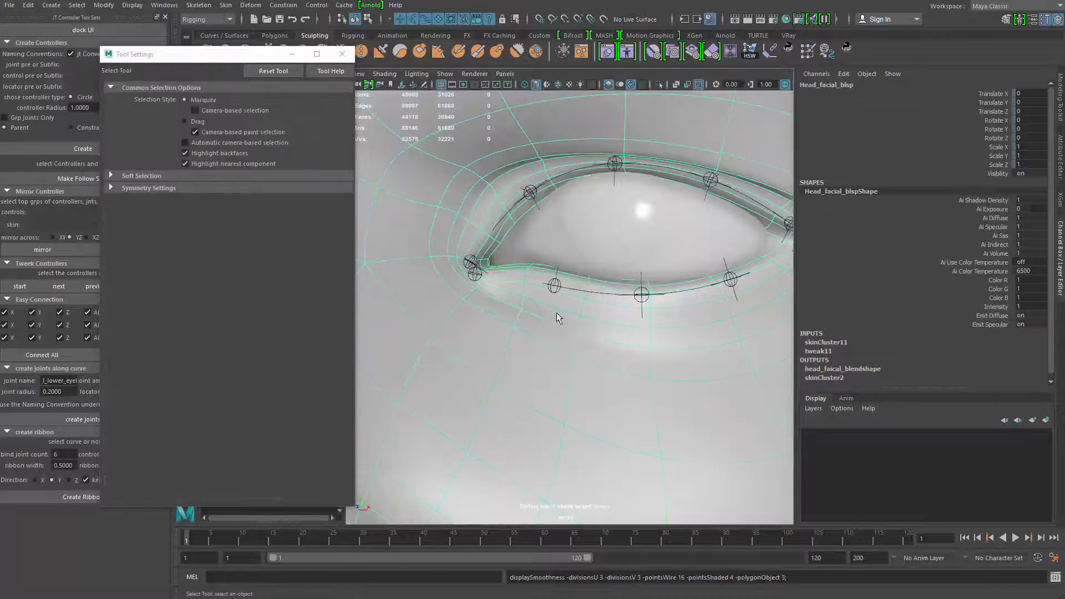
Try moving the lower eyelid locator loc_l_lower_eyelid_04 to test the lid's deformation, and undo the test
left_click(555, 277)
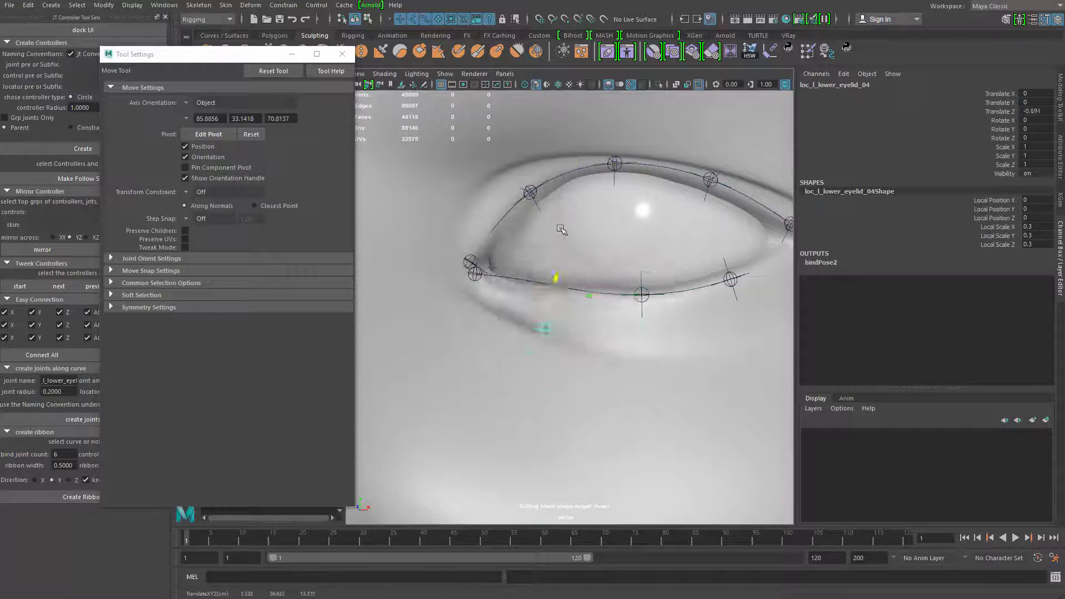
left_click_drag(646, 146, 560, 167, "alt")
left_click_drag(451, 194, 589, 161)
left_click(613, 239)
left_click_drag(604, 189, 534, 217, "alt")
left_click_drag(527, 208, 640, 193, "alt")
key("q")
left_click(648, 203)
key("w")
key("ctrl+z")
Try moving jt_l_upper_eyelid_bind_02 down over the eye and the middle upper lid joint up, undoing each test move
left_click(628, 179)
left_click(555, 148)
middle_click_drag(555, 149, 556, 206, "alt")
left_click_drag(568, 155, 535, 288)
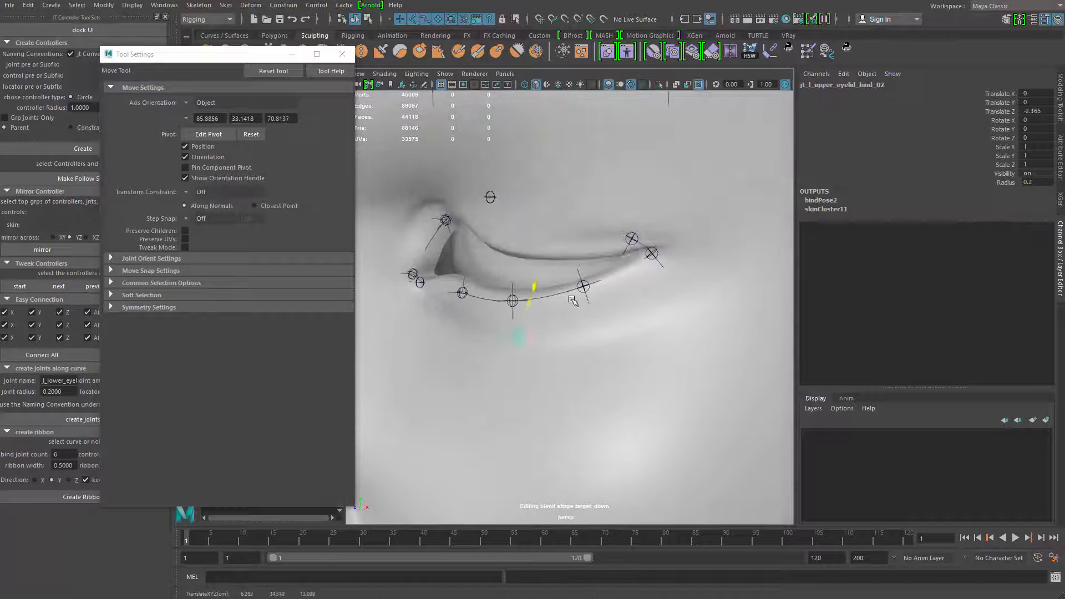
key("ctrl+z")
left_click_drag(510, 222, 557, 208, "alt")
left_click(556, 203)
left_click_drag(558, 149, 575, 76)
key("ctrl+z")
Try moving jt_l_upper_eyelid_bind_04 down and the inner eye corner joint outward, undoing each test move
left_click(488, 225)
left_click_drag(470, 181, 520, 279)
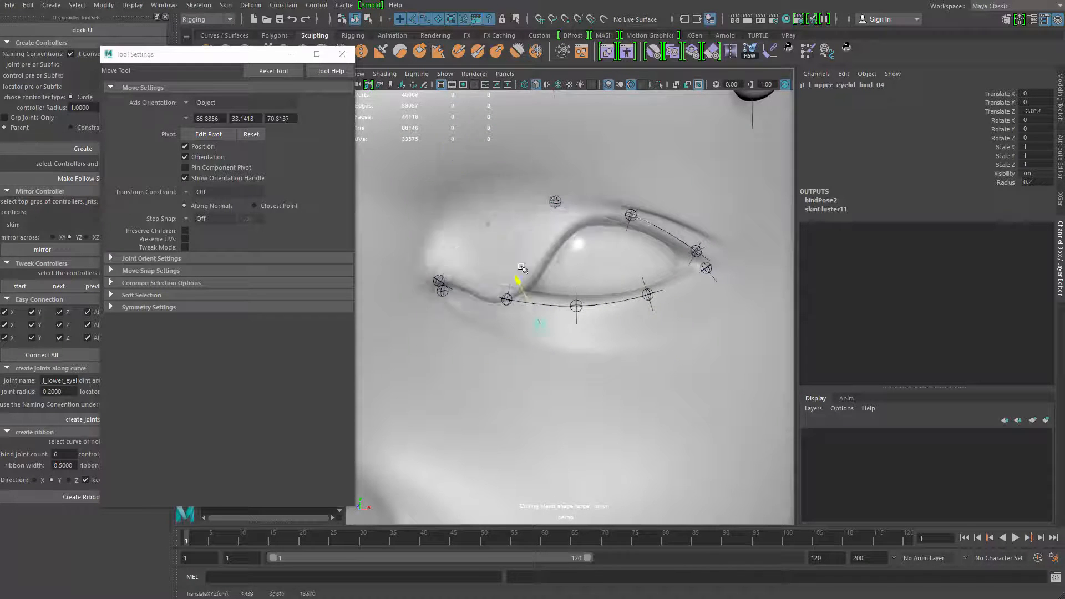
key("ctrl+z")
left_click(439, 280)
left_click_drag(400, 254, 364, 203)
key("ctrl+z")
Reopen skin weight painting on the head and examine the weights of the lower eyelid joints 01 to 05
key("q")
left_click(618, 181)
right_click_drag(619, 182, 777, 319)
left_click(214, 146)
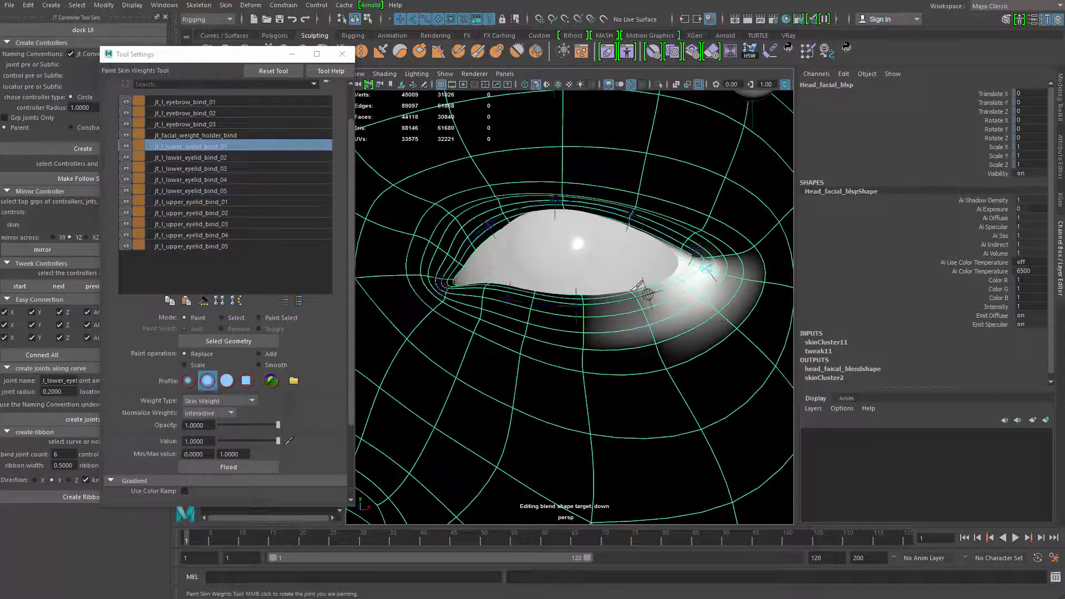
left_click(191, 158)
left_click(191, 169)
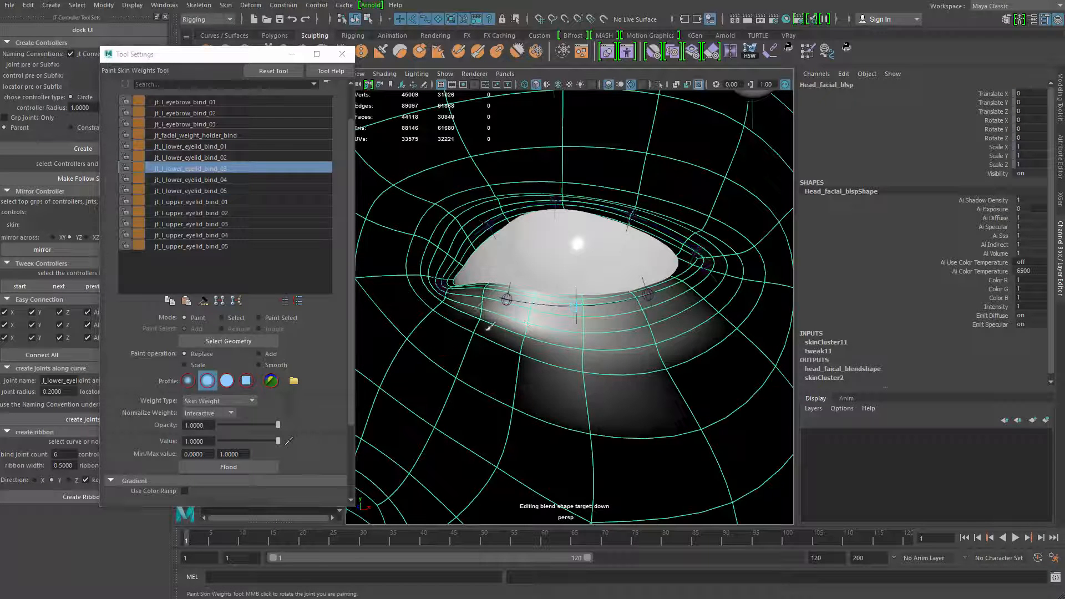
left_click(191, 179)
left_click(191, 191)
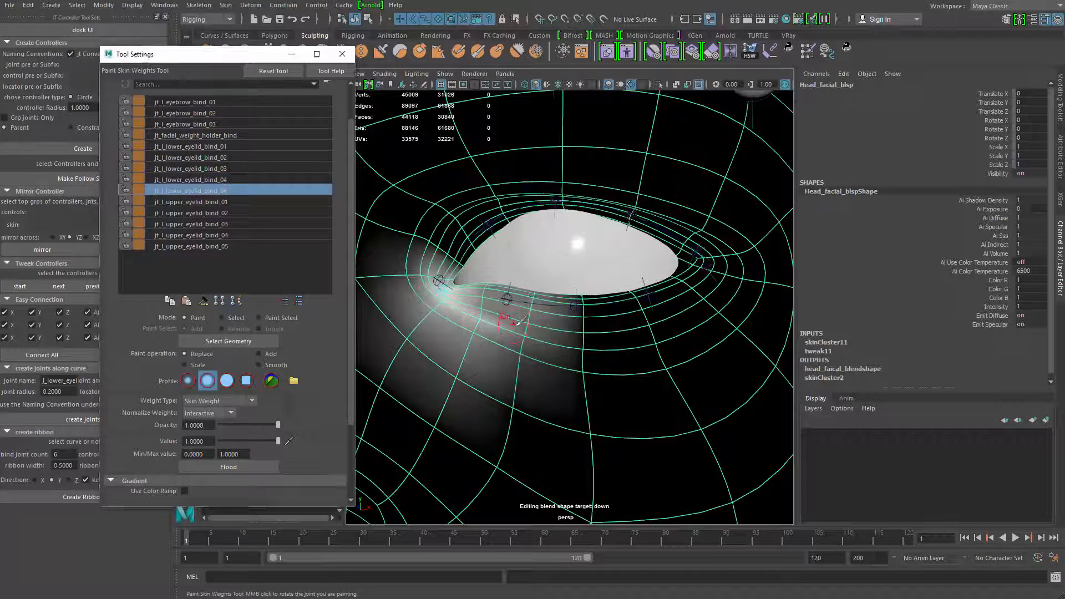
left_click(266, 146)
key("Down")
key("Down")
key("Down")
key("Down")
key("Down")
key("Down")
key("Down")
key("Down")
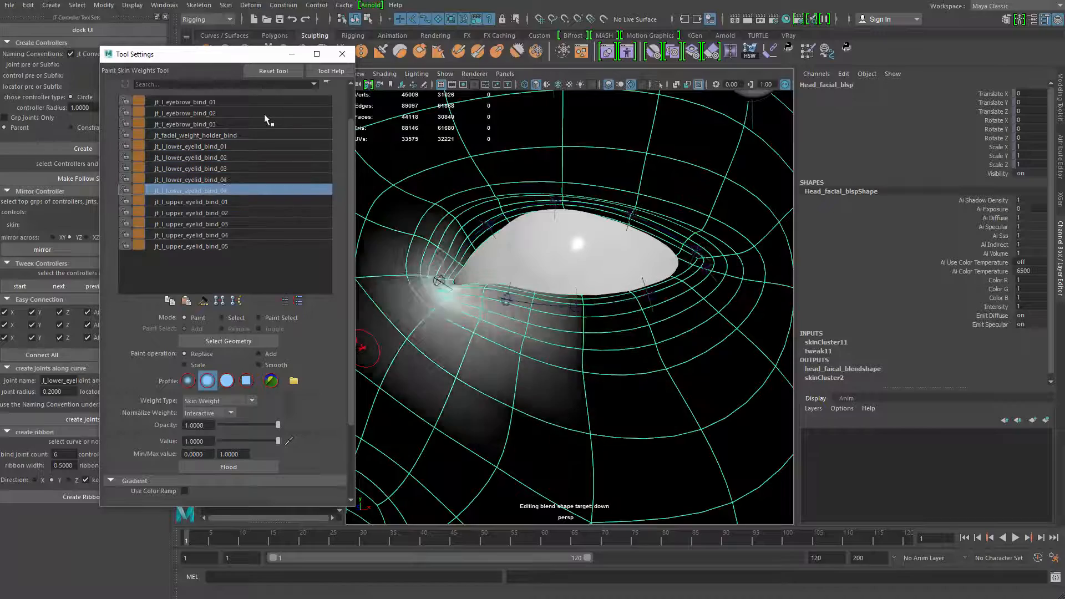
Step back through the influences to jt_facial_weight_holder_bind and examine its weights around the outer eye corner
key("Up")
key("Up")
key("Up")
key("Up")
key("Up")
key("Up")
key("Up")
key("Up")
key("Up")
key("Up")
key("Down")
middle_click_drag(693, 311, 582, 337, "alt")
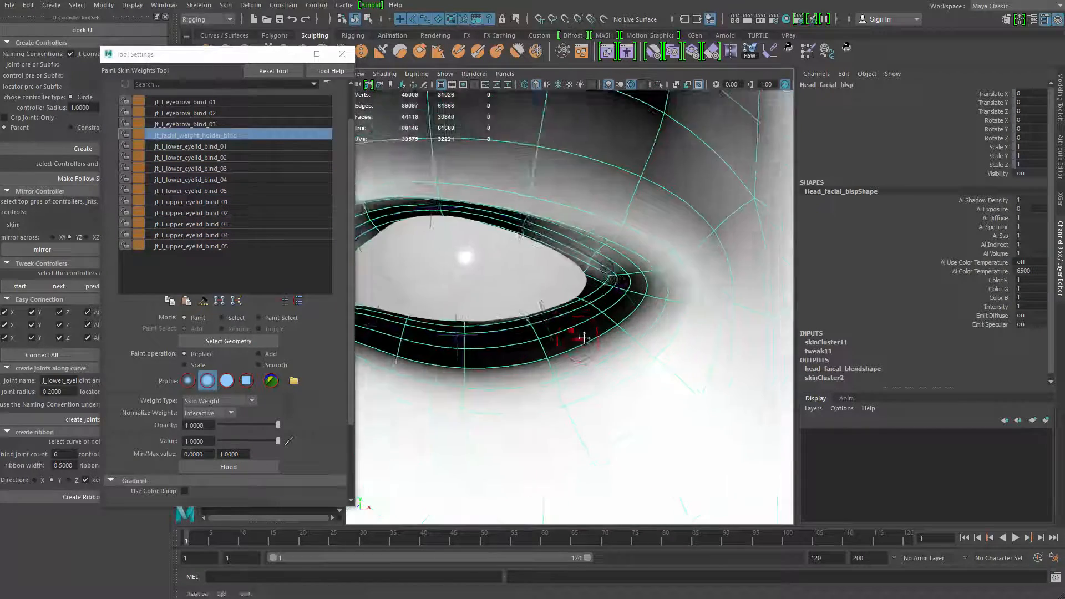
right_click_drag(582, 337, 592, 295, "alt")
left_click_drag(591, 295, 621, 250)
middle_click_drag(621, 250, 710, 283, "alt")
Touch up the weights of jt_l_upper_eyelid_bind_02 and jt_l_upper_eyelid_bind_03 along the upper lid
right_click_drag(518, 218, 526, 202)
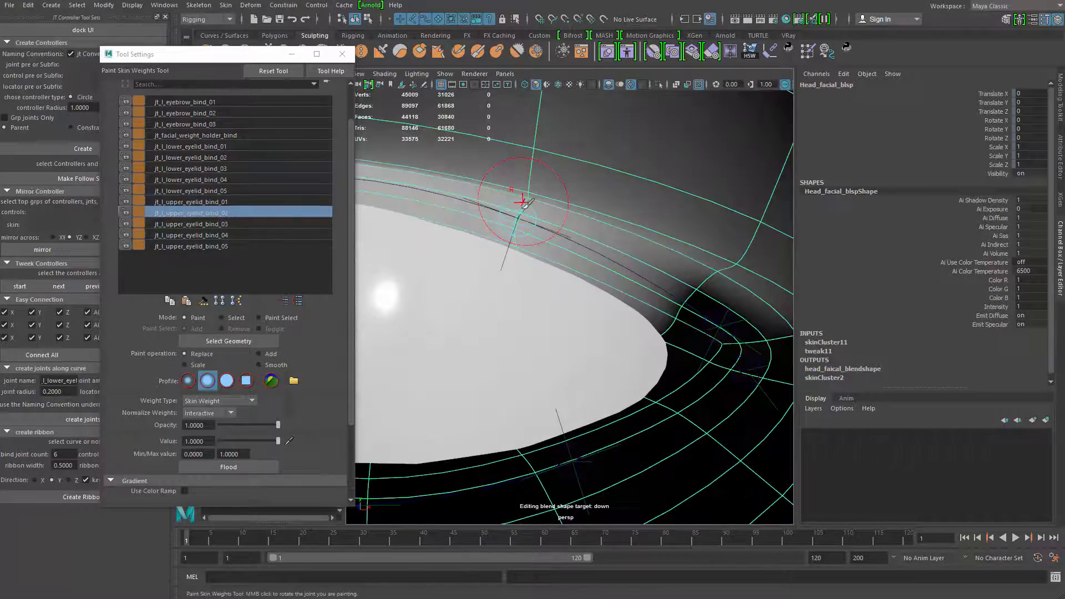
left_click_drag(525, 202, 627, 238)
middle_click_drag(477, 233, 723, 273, "alt")
right_click_drag(530, 215, 528, 198)
left_click_drag(547, 199, 547, 261)
middle_click_drag(532, 261, 738, 254, "alt")
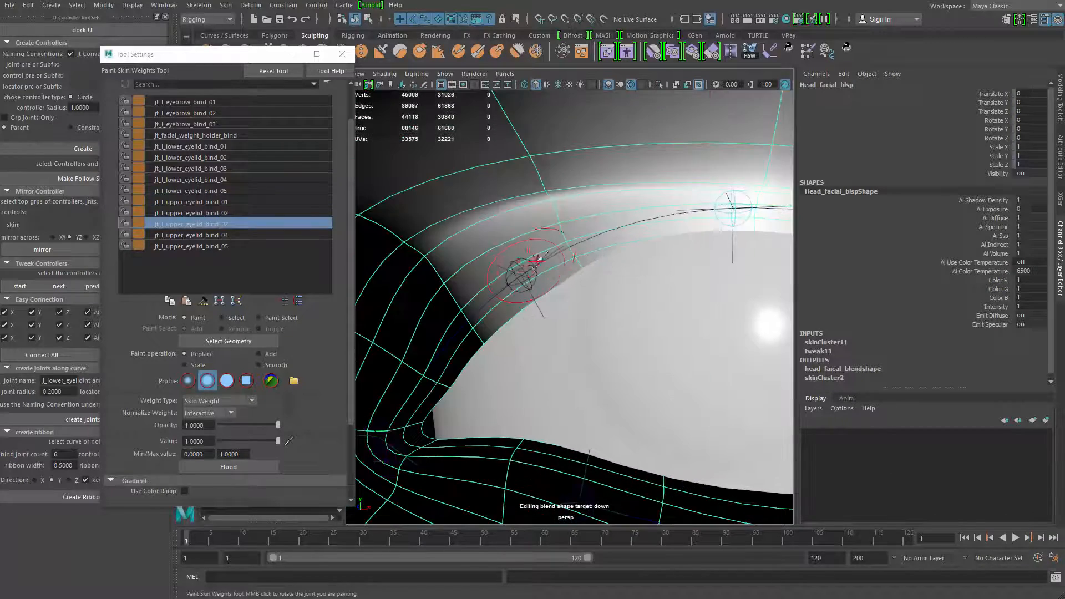
Touch up the weights of jt_l_upper_eyelid_bind_04 and jt_l_upper_eyelid_bind_05 around the inner eye corner
right_click_drag(524, 272, 528, 254)
middle_click_drag(557, 291, 625, 215, "alt")
right_click_drag(450, 363, 452, 345)
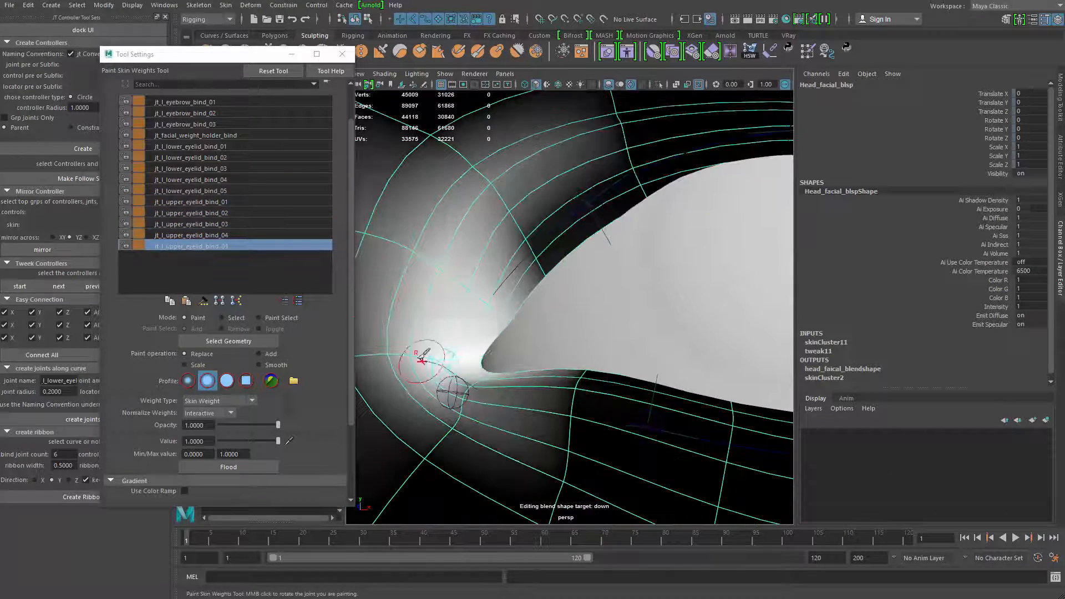
scroll(474, 284, "down", 6)
Examine the weights of jt_l_lower_eyelid_bind_01 and jt_facial_weight_holder_bind around the whole eye
key("q")
middle_click_drag(666, 400, 643, 319, "alt")
right_click_drag(646, 323, 582, 307)
middle_click_drag(582, 307, 542, 340, "alt")
left_click(216, 146)
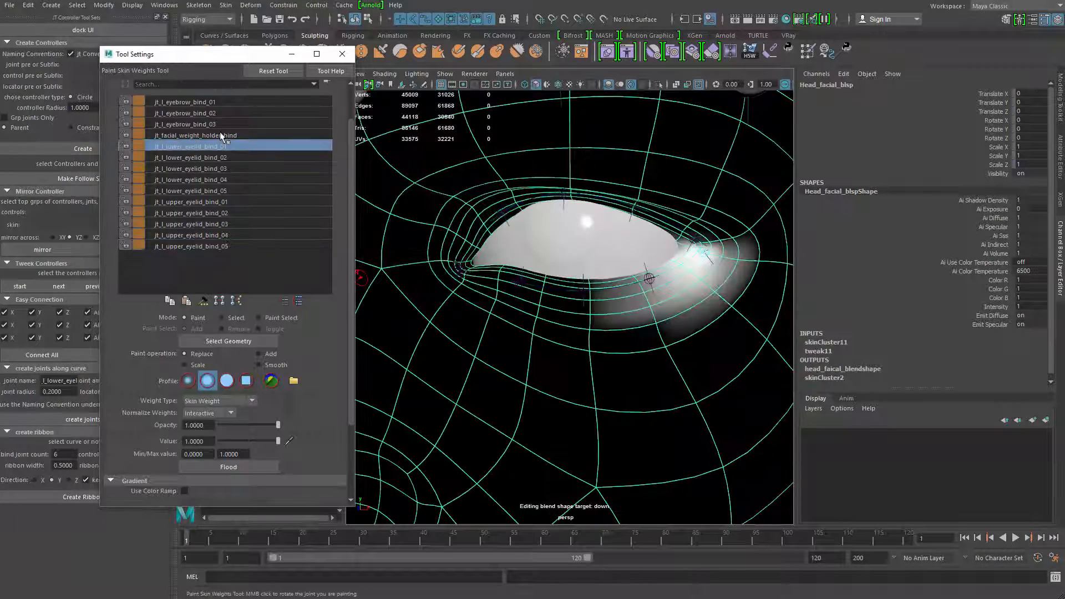
left_click(222, 137)
scroll(602, 361, "up", 4)
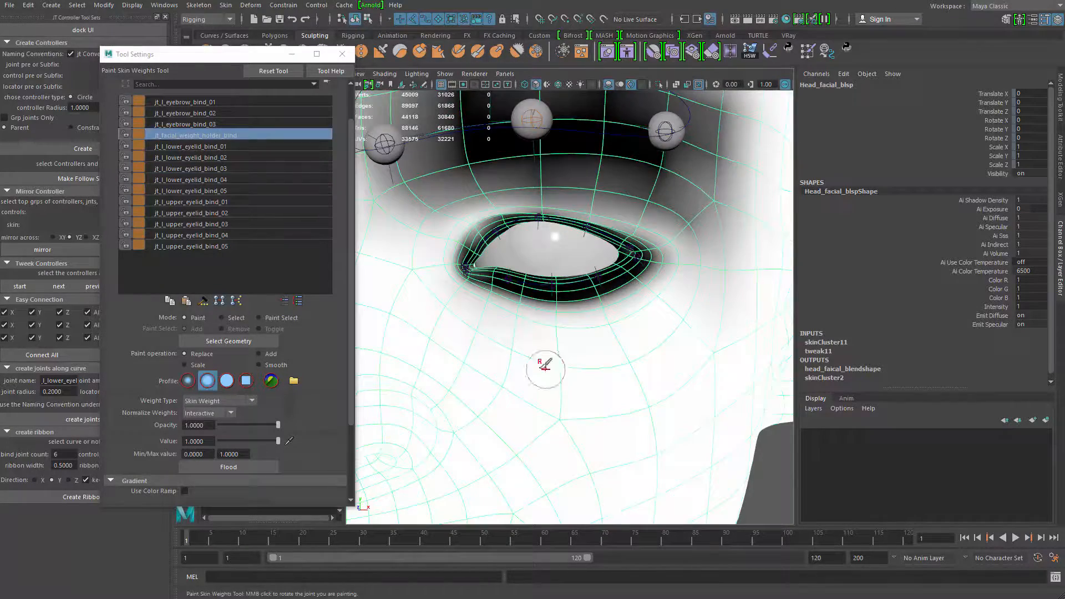
scroll(475, 214, "up", 5)
Compare the weights of the upper eyelid influences with jt_facial_weight_holder_bind around the inner eye corner and brow
left_click(225, 212)
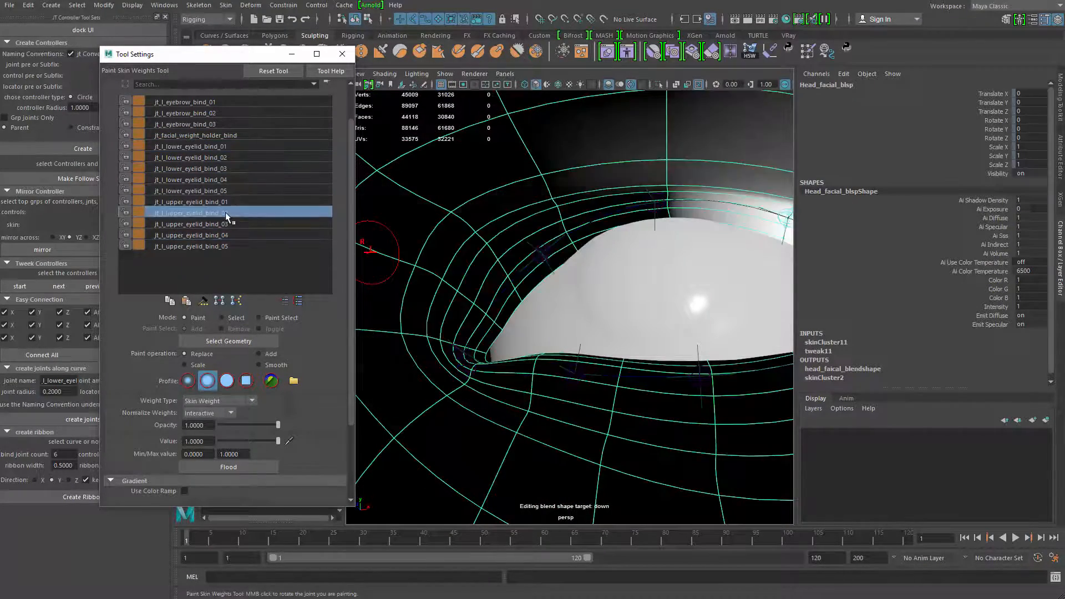
left_click(225, 234)
left_click(222, 245)
scroll(492, 232, "down", 6)
left_click(221, 136)
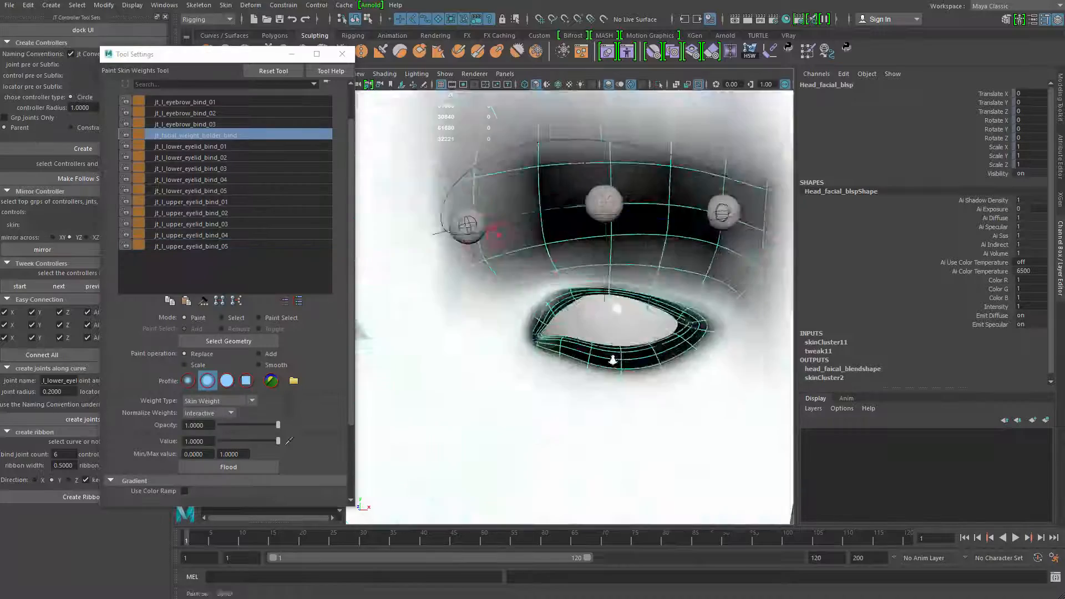
scroll(614, 356, "up", 6)
left_click(222, 180)
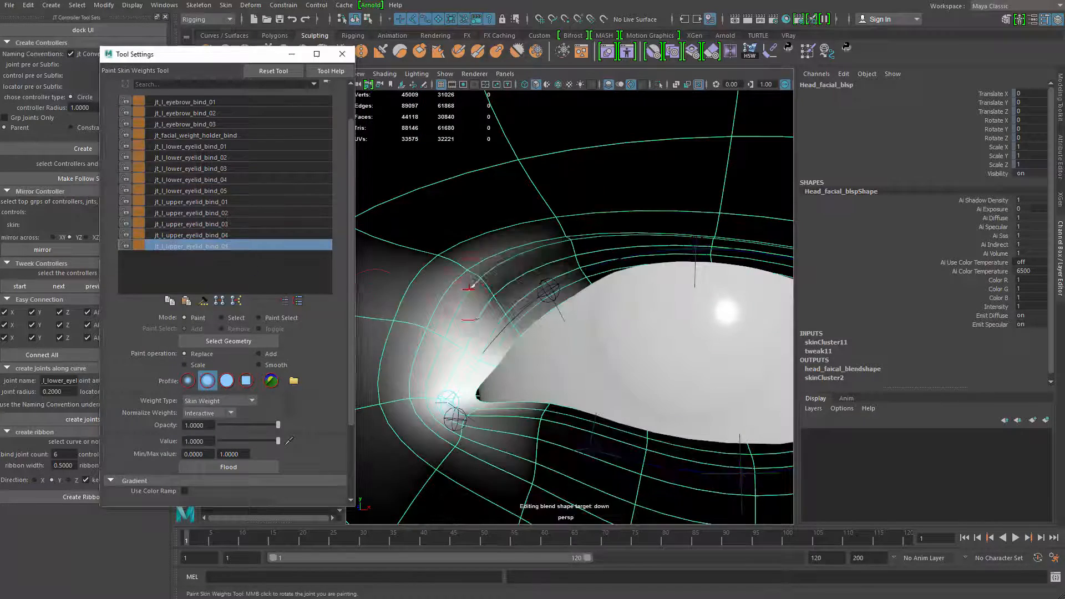
key("q")
scroll(582, 379, "down", 6)
key("y")
double_click(238, 136)
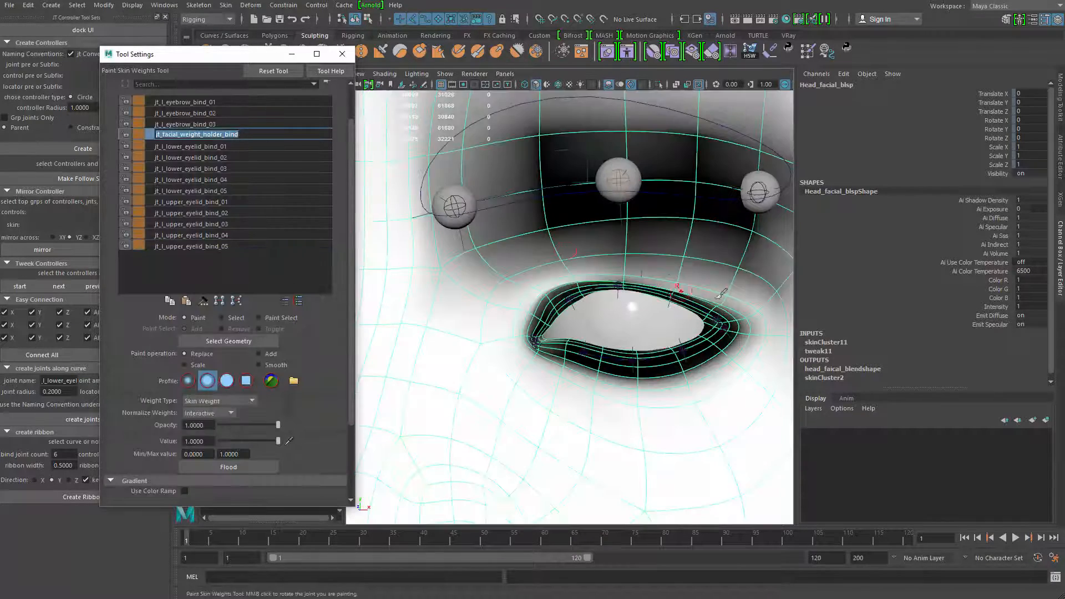
Leave weight painting, deselect the head and display the face with its texture maps
scroll(721, 292, "down", 5)
key("q")
scroll(430, 352, "up", 6)
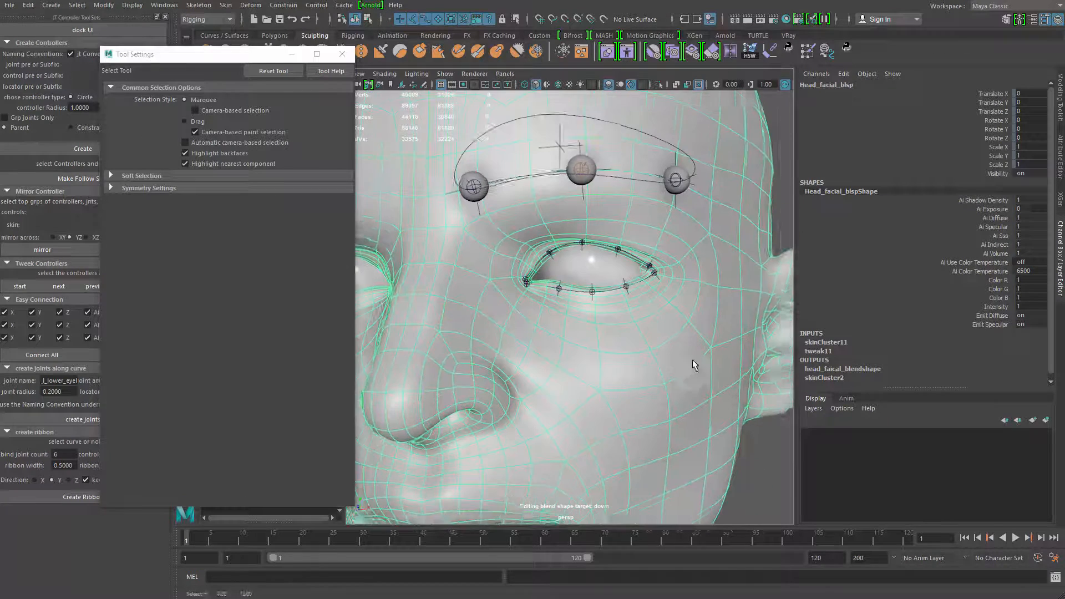
left_click(783, 492)
key("6")
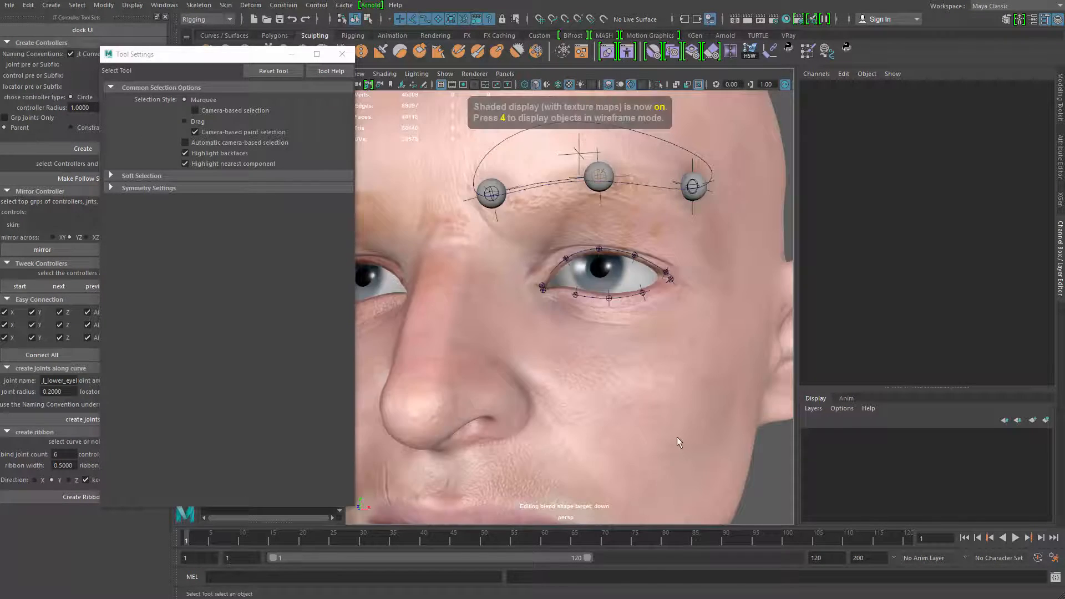
scroll(551, 373, "down", 5)
scroll(557, 408, "up", 8)
Select the lower and upper eyelid driver curves in turn, and reopen skin weight painting on the head with jt_facial_weight_holder_bind
left_click(570, 340)
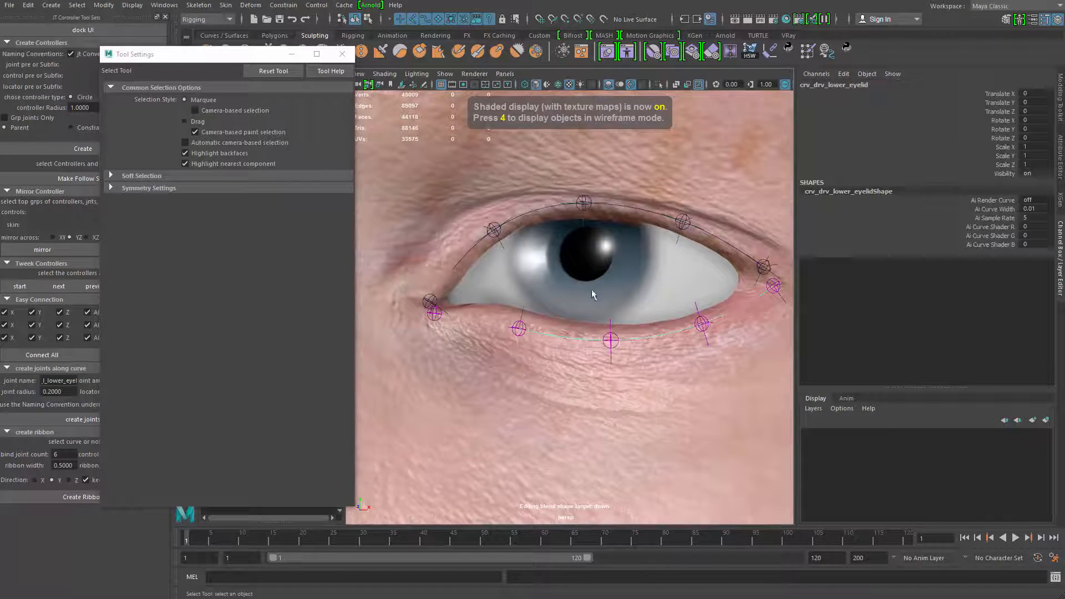
scroll(592, 294, "down", 2)
left_click(637, 224)
mouse_move(638, 225)
left_mouse_down("alt")
mouse_move(521, 288)
mouse_move(571, 282)
mouse_move(650, 203)
left_mouse_up("alt")
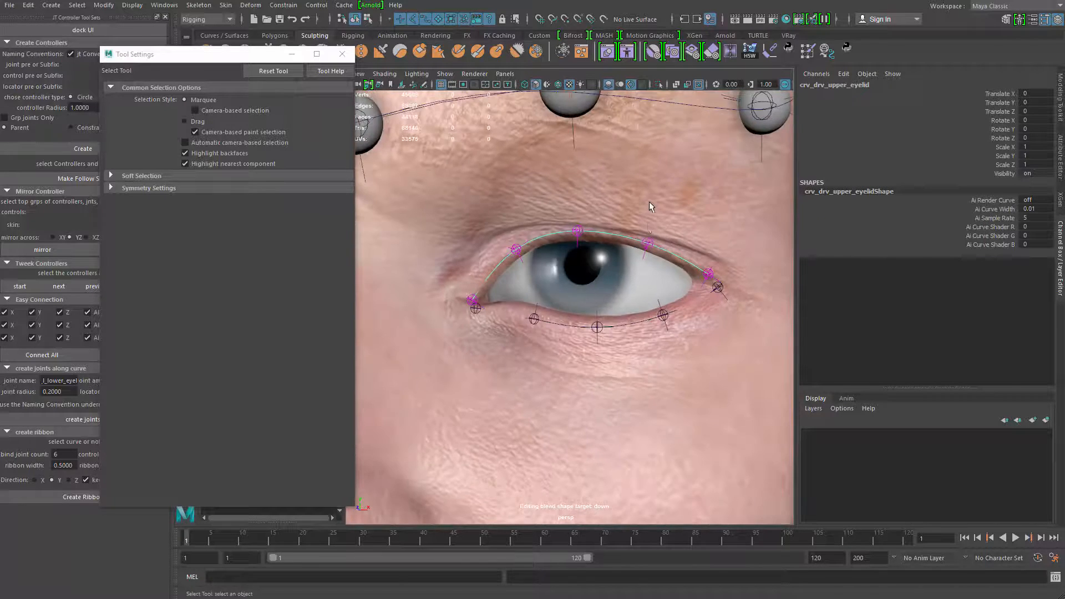
left_click(650, 206)
right_click_drag(652, 207, 528, 147)
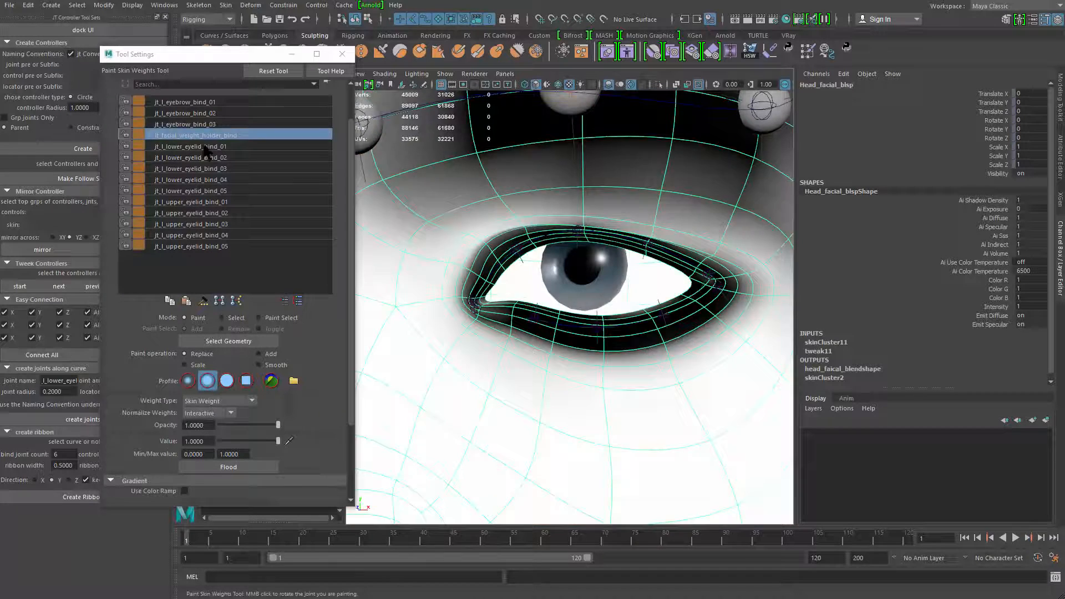
Cycle through the lower and upper eyelid joint influences to review their weights, ending on jt_facial_weight_holder_bind
left_click(205, 147)
key("Down")
key("Down")
key("Down")
key("Down")
key("Down")
key("Down")
key("Down")
key("Down")
key("Down")
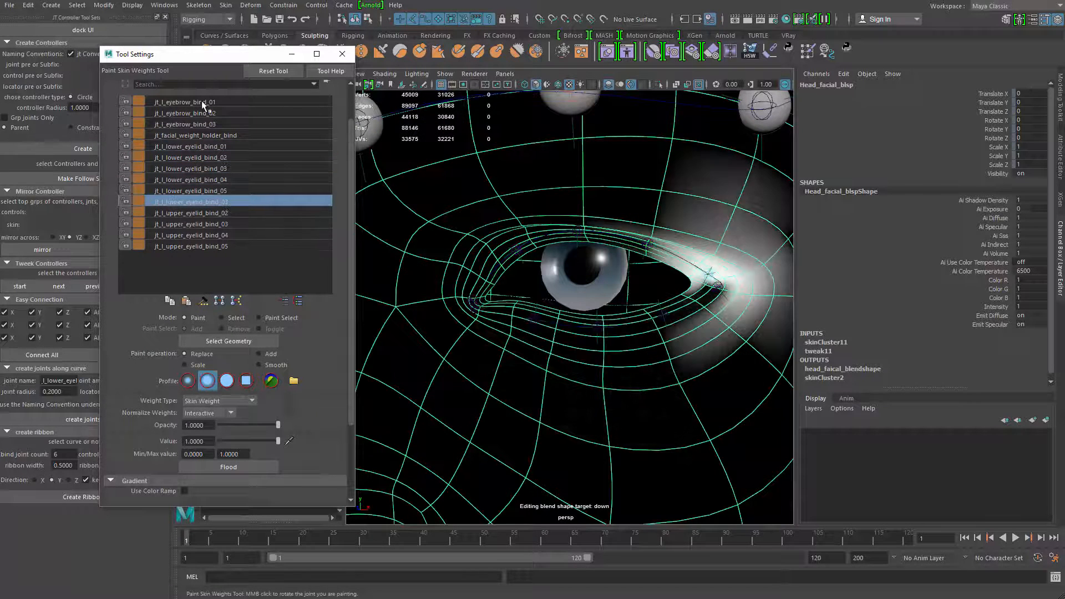
scroll(202, 105, "down", 3)
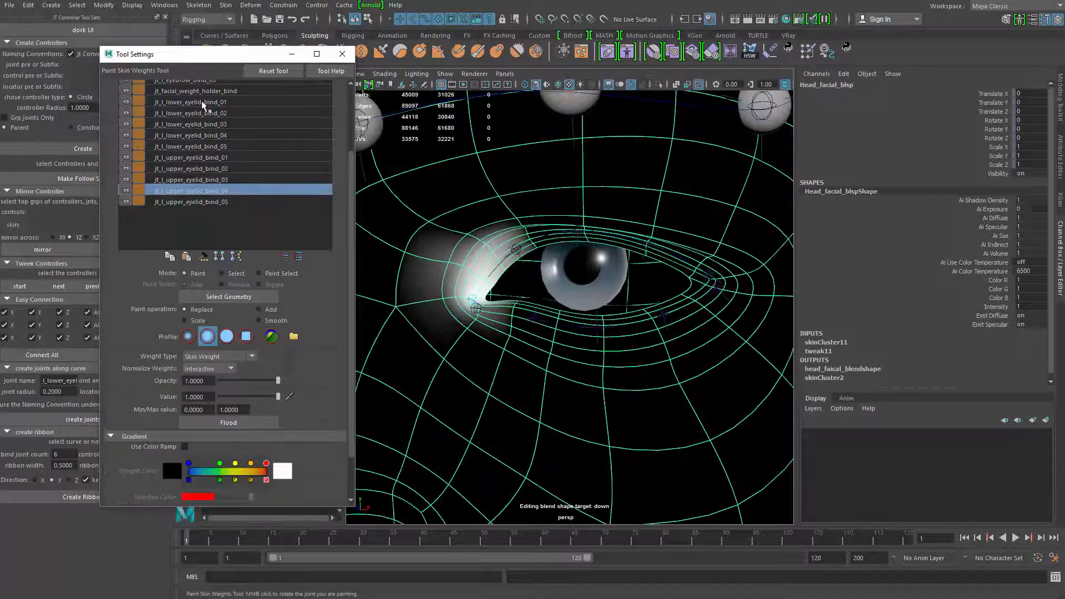
key("Up")
key("Up")
key("Up")
key("Up")
key("Up")
key("Up")
key("Up")
key("Up")
key("Up")
key("Up")
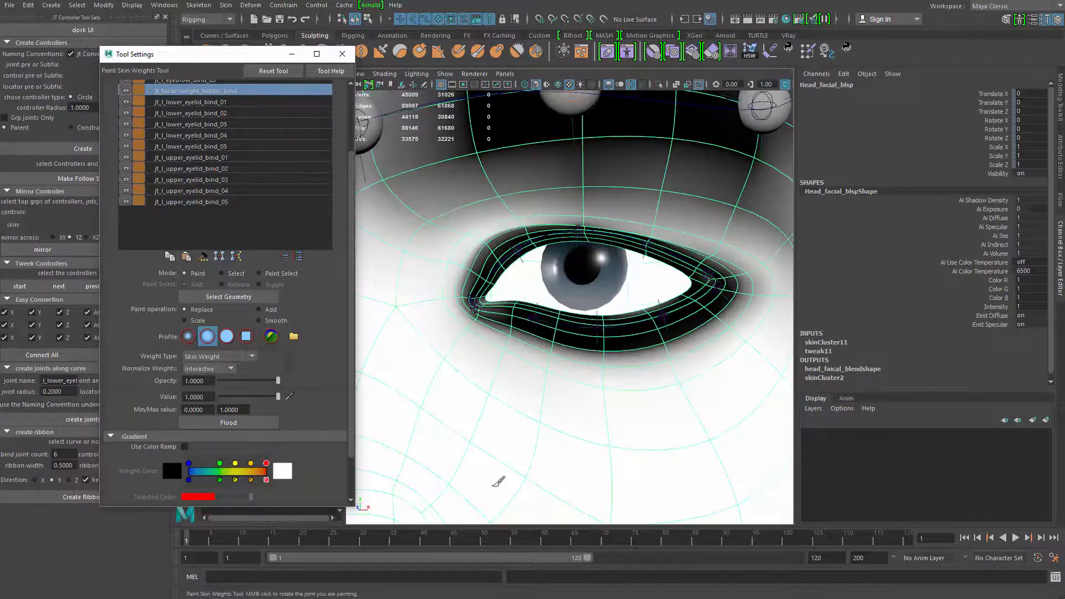
Clear the leftover jt_facial_weight_holder_bind weight from the eyelid rim at the outer eye corner
scroll(563, 357, "down", 5)
scroll(531, 393, "up", 4)
left_click_drag(606, 346, 446, 297, "alt")
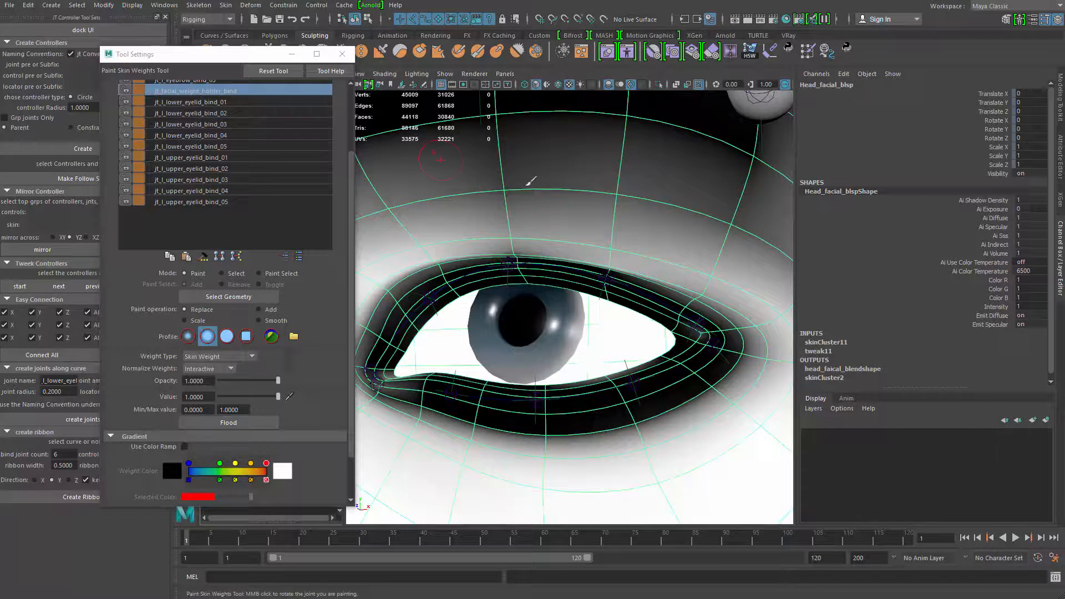
middle_click_drag(704, 330, 584, 310, "alt")
mouse_move(585, 310)
right_mouse_down("alt")
mouse_move(616, 305)
mouse_move(584, 369)
right_mouse_up("alt")
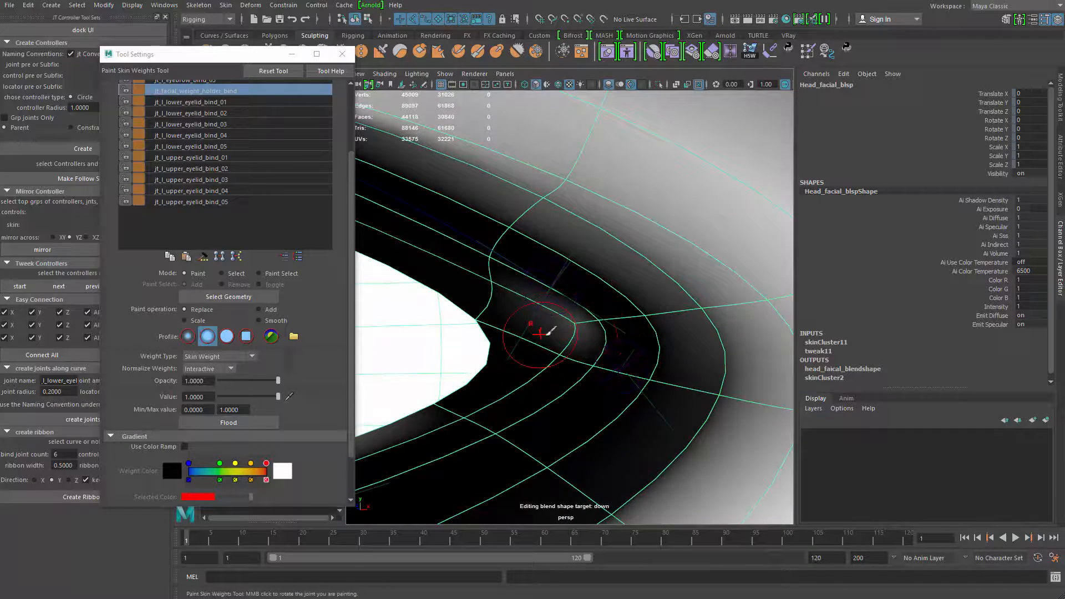
right_click_drag(540, 333, 489, 289, "alt")
middle_click_drag(488, 290, 722, 275, "alt")
middle_click_drag(578, 353, 385, 333, "alt")
right_click_drag(472, 339, 597, 352, "alt")
middle_click_drag(596, 351, 571, 348, "alt")
mouse_move(538, 299)
right_mouse_down("alt")
mouse_move(557, 325)
mouse_move(541, 304)
right_mouse_up("alt")
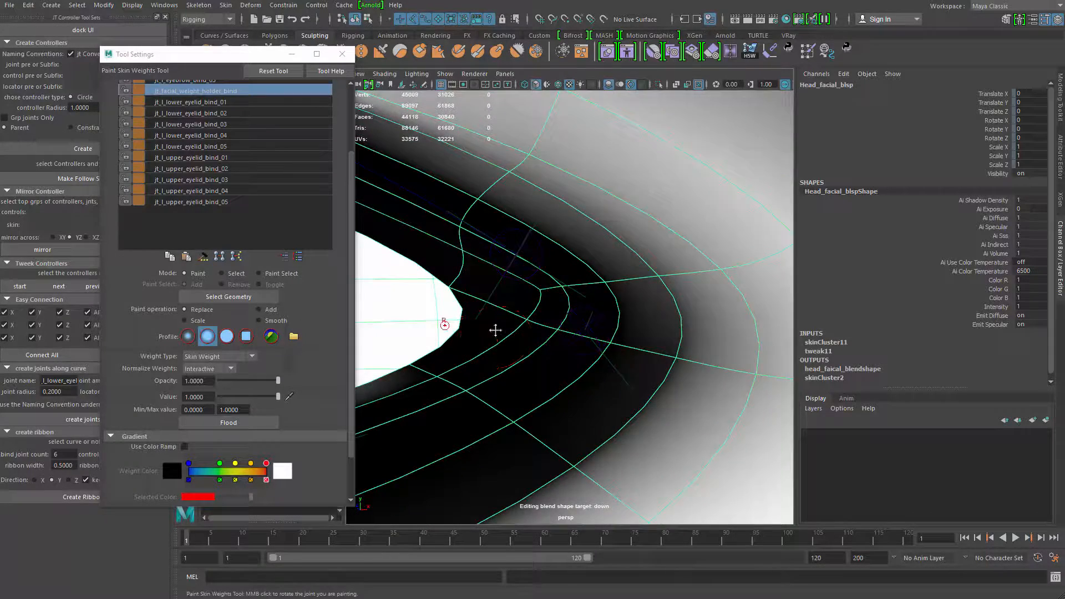
Check and touch up the jt_facial_weight_holder_bind weight falloff around the inner eye corner
middle_click_drag(495, 330, 666, 344, "alt")
middle_click_drag(588, 311, 776, 283, "alt")
right_click_drag(571, 327, 646, 380, "alt")
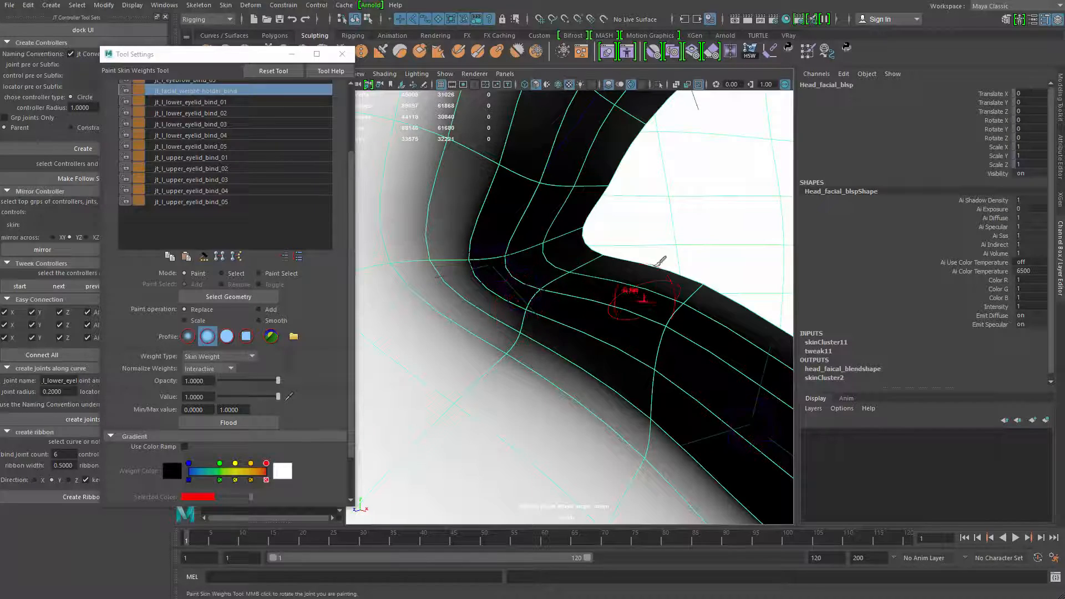
right_click_drag(658, 265, 616, 190, "alt")
middle_click_drag(616, 191, 410, 240, "alt")
left_click_drag(428, 236, 505, 199, "alt")
right_click_drag(511, 198, 466, 173, "alt")
left_click_drag(494, 223, 460, 266, "alt")
middle_click_drag(430, 303, 502, 241, "alt")
right_click_drag(501, 240, 588, 332, "alt")
middle_click_drag(460, 288, 585, 337, "alt")
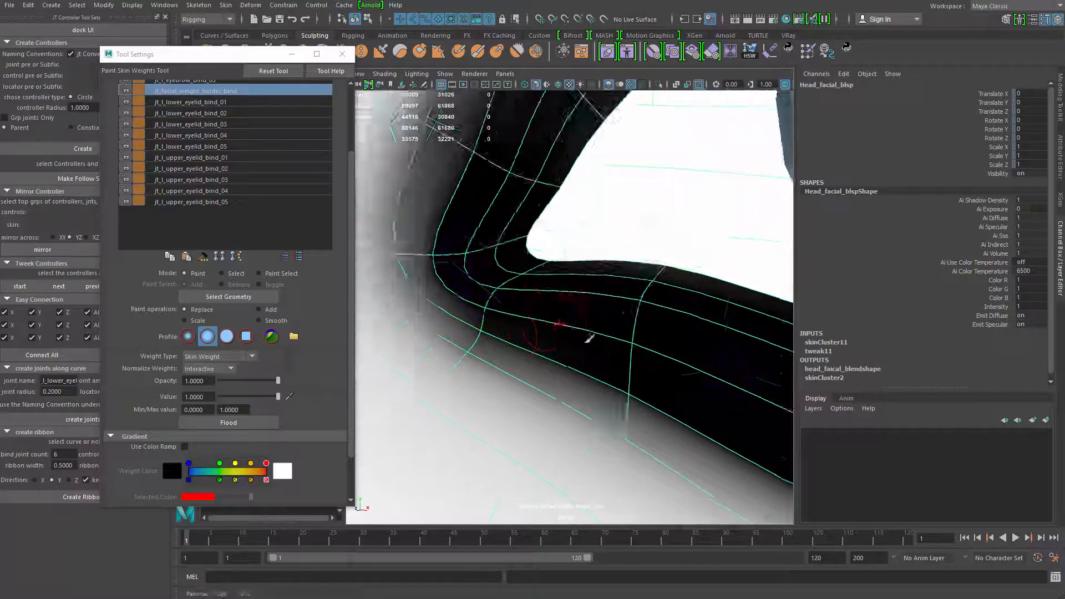
right_click_drag(589, 337, 507, 285, "alt")
mouse_move(499, 300)
middle_mouse_down("alt")
mouse_move(506, 317)
mouse_move(469, 336)
mouse_move(483, 438)
mouse_move(483, 423)
middle_mouse_up("alt")
right_click_drag(482, 423, 523, 304, "alt")
mouse_move(523, 305)
left_mouse_down("alt")
mouse_move(495, 315)
mouse_move(521, 302)
left_mouse_up("alt")
Leave weight painting and select the lower and upper eyelid joints at the inner eye corner
key("q")
left_click(508, 307)
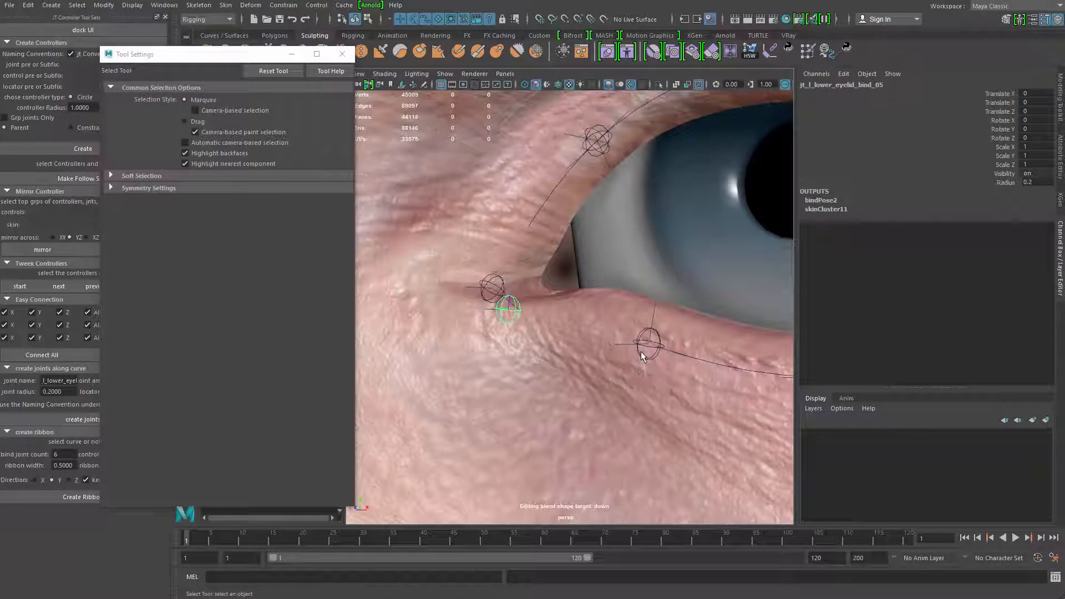
right_click_drag(502, 284, 508, 323, "alt")
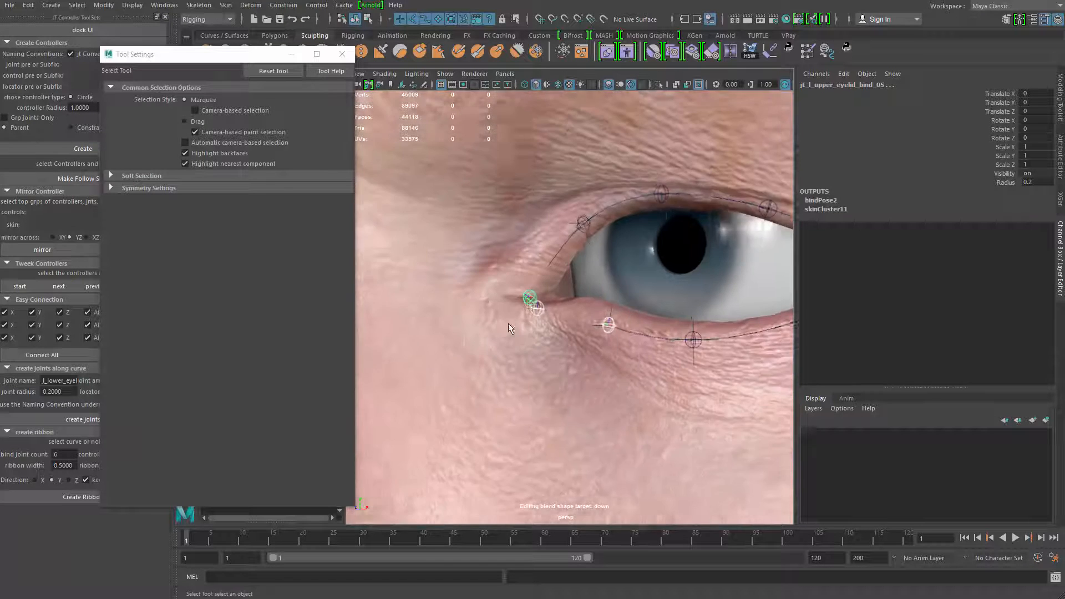
Reopen skin weight painting on the head and examine the jt_facial_weight_holder_bind weights around the whole eye
left_click(580, 312)
mouse_move(583, 314)
right_mouse_down()
mouse_move(549, 294)
mouse_move(530, 302)
mouse_move(523, 253)
mouse_move(562, 304)
mouse_move(570, 200)
right_mouse_up()
mouse_move(551, 338)
right_mouse_down("alt")
mouse_move(504, 352)
mouse_move(528, 321)
mouse_move(423, 325)
mouse_move(488, 257)
right_mouse_up("alt")
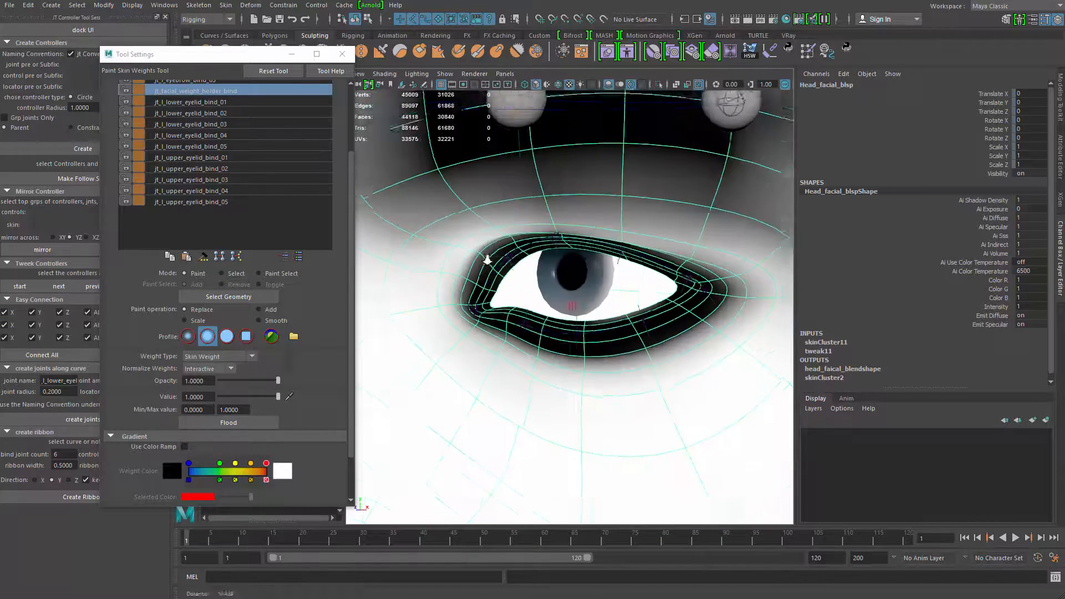
mouse_move(488, 257)
left_mouse_down("alt")
mouse_move(483, 266)
mouse_move(545, 265)
mouse_move(582, 378)
left_mouse_up("alt")
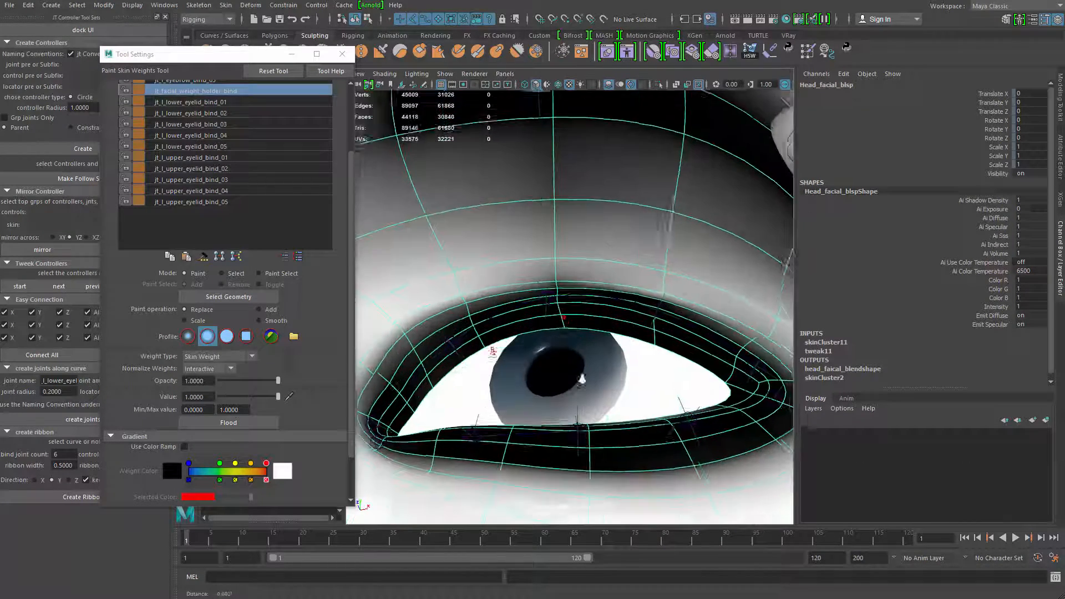
left_click_drag(557, 270, 609, 284)
mouse_move(609, 284)
right_mouse_down("alt")
mouse_move(497, 252)
mouse_move(488, 300)
mouse_move(513, 333)
right_mouse_up("alt")
Isolate and select the lower eyelid driver curve, test the lid deformation by moving it up, and undo the move
key("q")
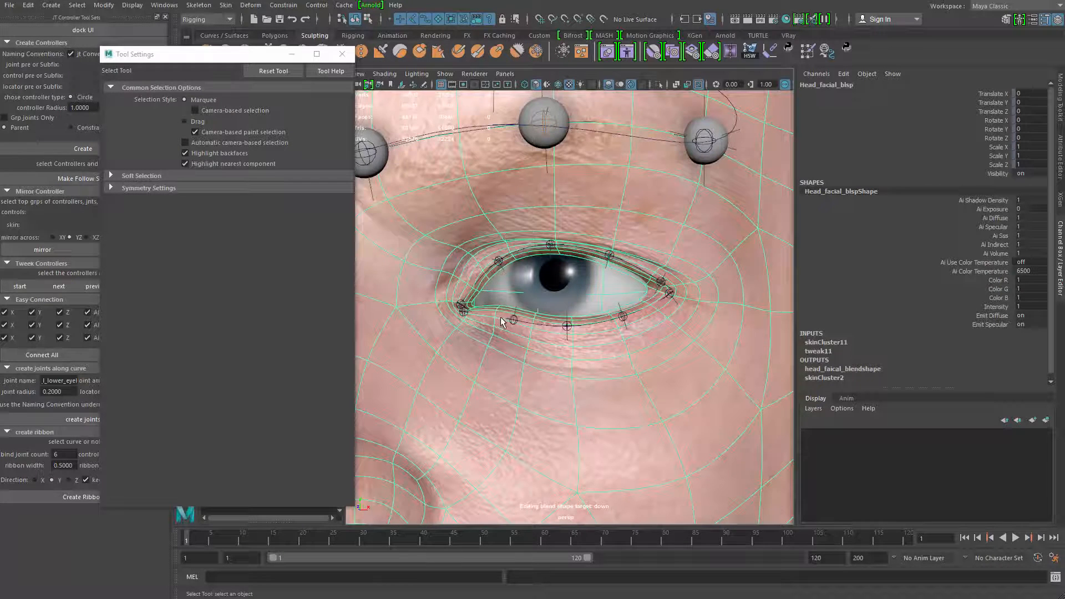
left_click(538, 324)
key("ctrl+1")
right_click_drag(585, 361, 544, 358)
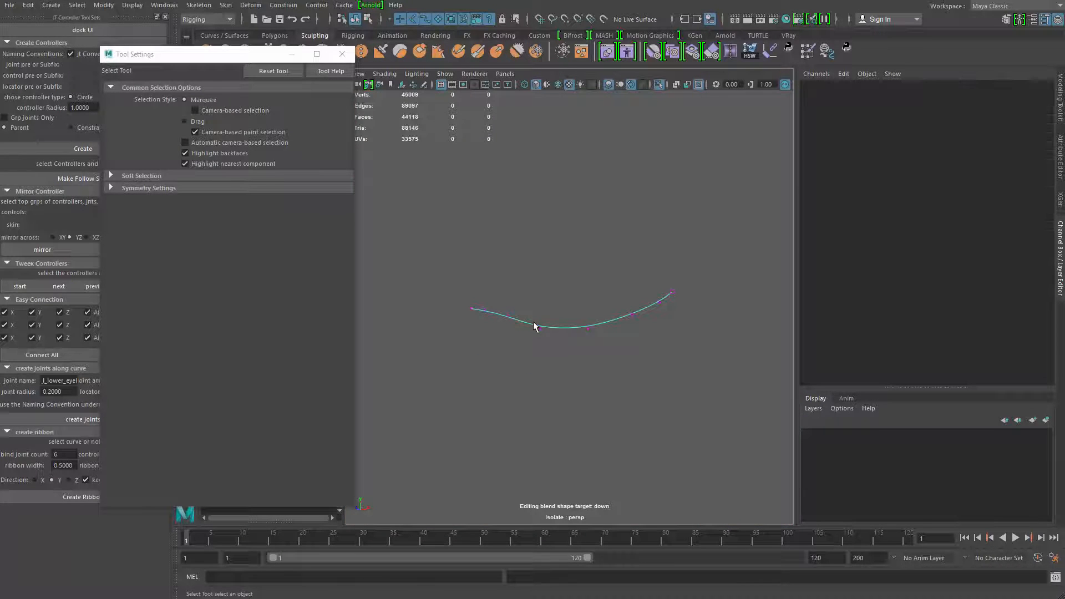
left_click(540, 328)
key("ctrl+1")
key("w")
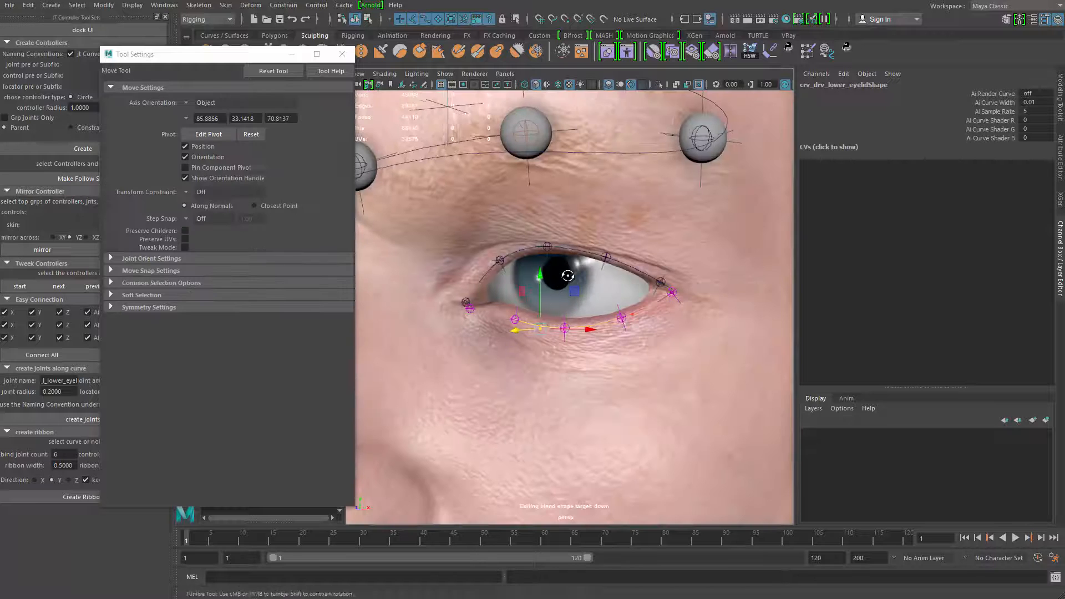
left_click_drag(542, 300, 567, 192)
key("ctrl+z")
right_click_drag(666, 342, 560, 327, "alt")
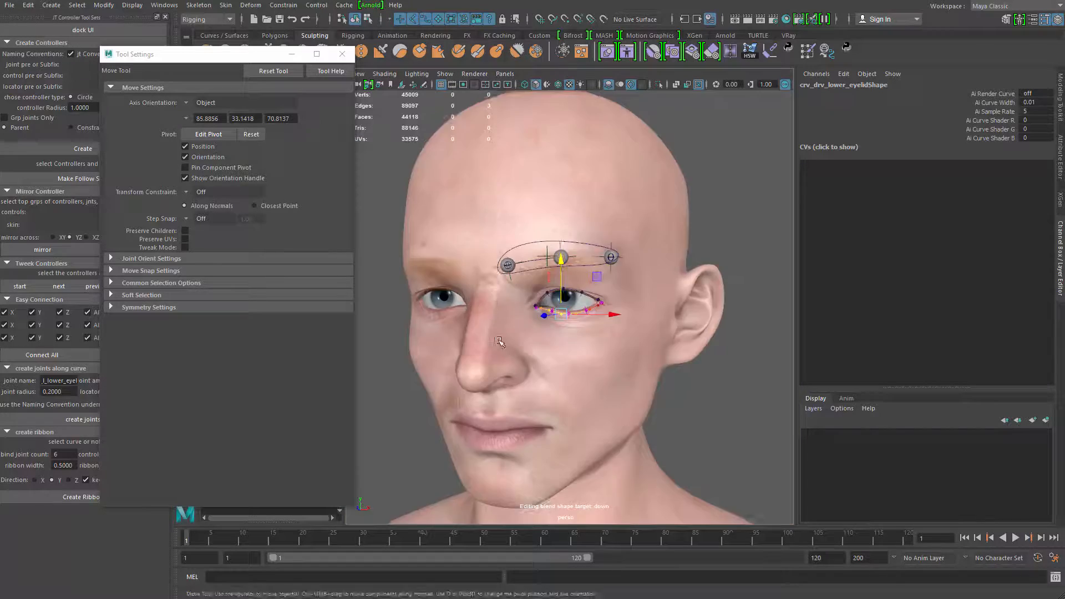
Select the head and review it and the facial rig from several angles, leaving nothing selected
left_click_drag(560, 327, 485, 304, "alt")
key("q")
left_click(484, 304)
left_click(606, 286)
left_click_drag(606, 286, 694, 404, "alt")
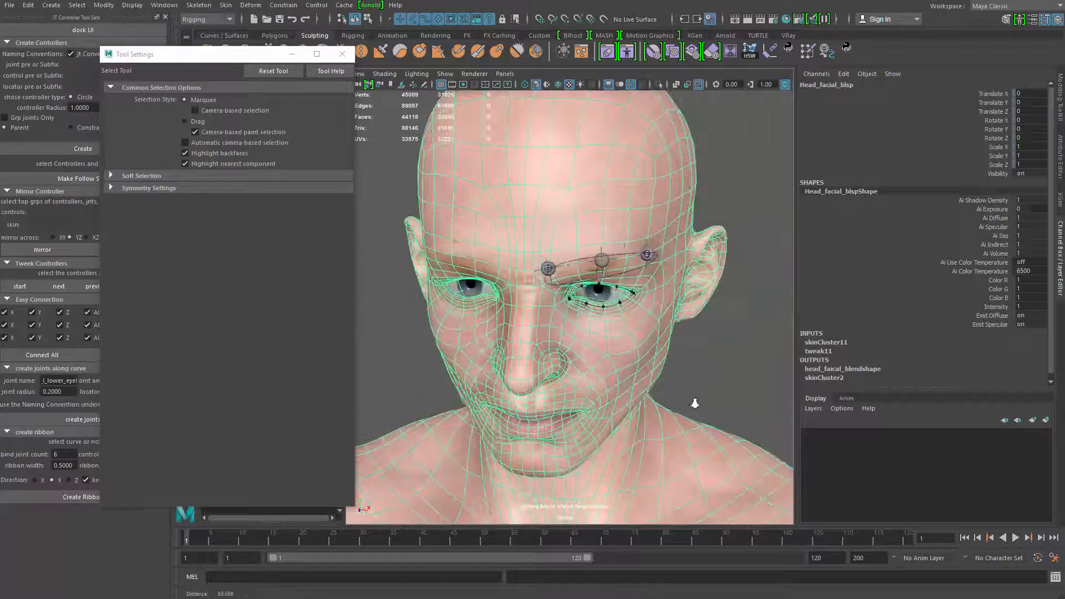
right_click_drag(694, 404, 727, 402, "alt")
middle_click_drag(631, 353, 574, 356, "alt")
right_click_drag(574, 356, 656, 378, "alt")
left_click_drag(656, 378, 605, 350, "alt")
right_click_drag(612, 348, 576, 333, "alt")
left_click_drag(577, 333, 677, 349, "alt")
left_click(691, 353)
right_click_drag(692, 353, 502, 320, "alt")
middle_click_drag(522, 294, 559, 286, "alt")
left_click_drag(559, 286, 383, 359, "alt")
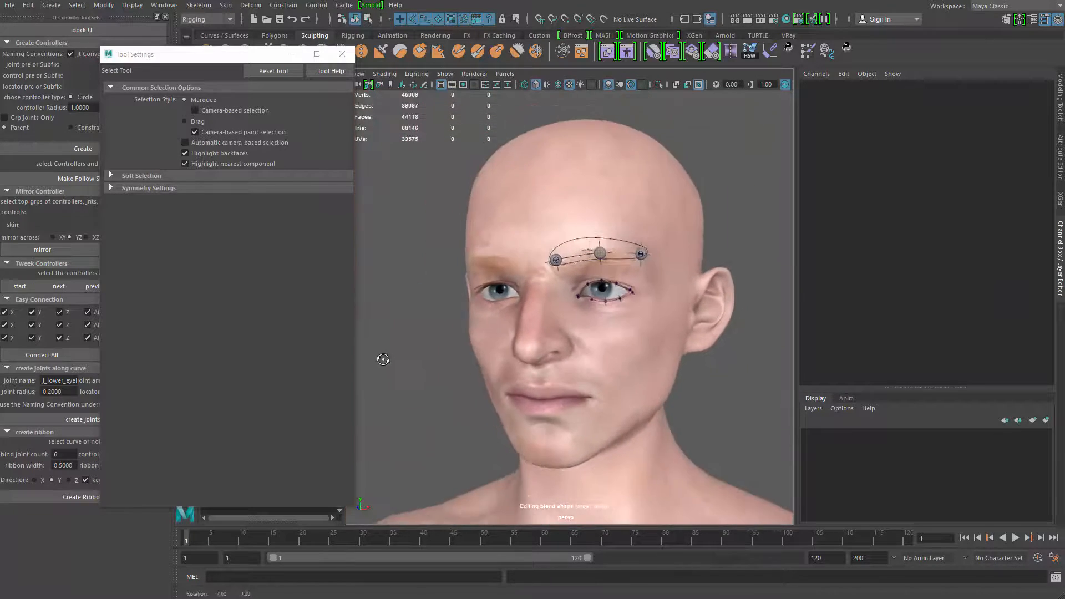
Create a polygon cube and move it up from the origin to the left eye
right_click_drag(457, 306, 447, 343, "alt")
key("w")
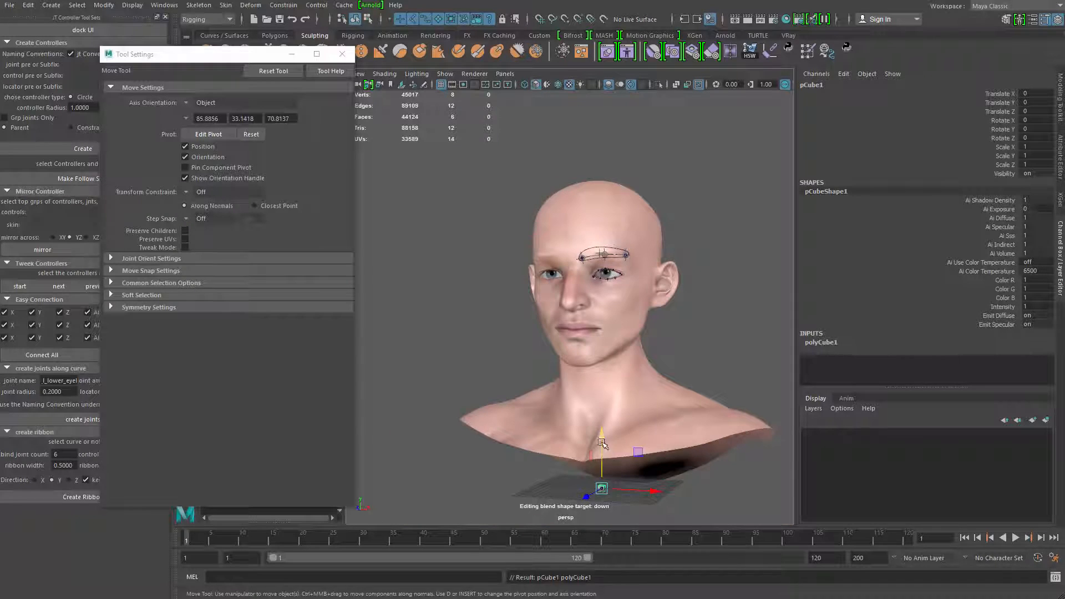
left_click_drag(604, 439, 618, 188)
left_click_drag(622, 229, 623, 230)
left_click_drag(655, 280, 672, 282)
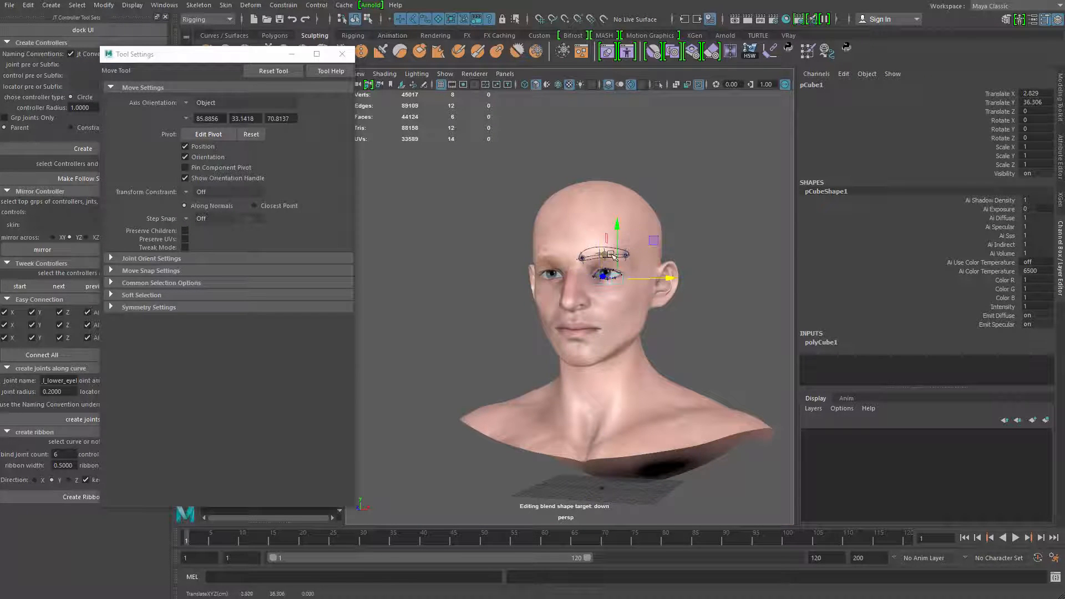
left_click_drag(619, 228, 619, 218)
left_click_drag(602, 271, 574, 255)
Position the cube in front of the upper eyelid at about X 4.96, Y 37.27, Z 14.65
key("f")
scroll(625, 251, "down", 8)
left_click_drag(523, 305, 516, 306)
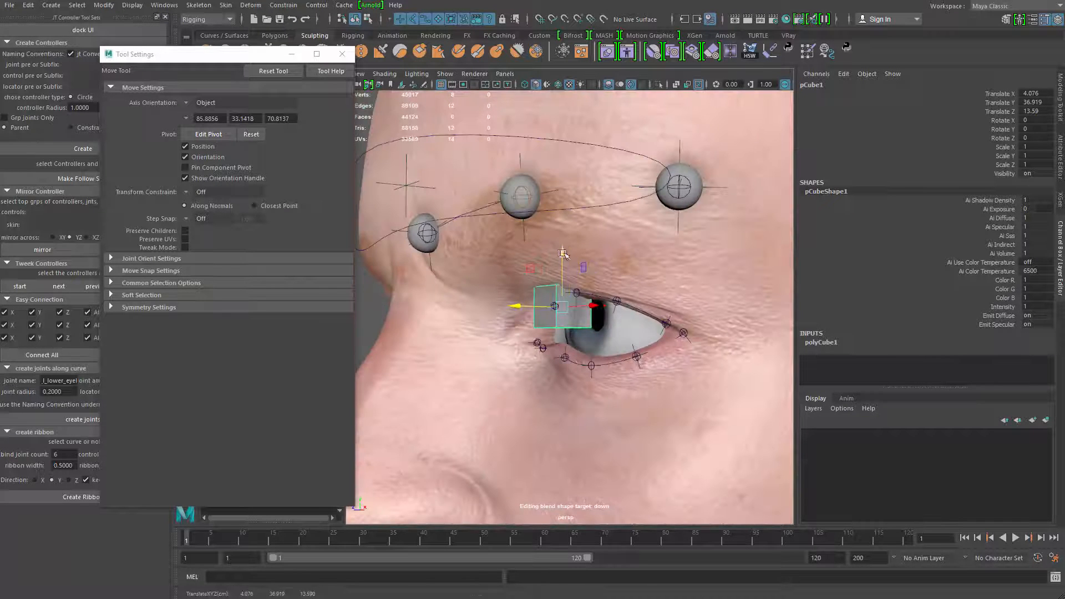
left_click_drag(563, 254, 562, 239)
left_click_drag(612, 282, 482, 295, "alt")
left_click_drag(549, 297, 615, 282, "alt")
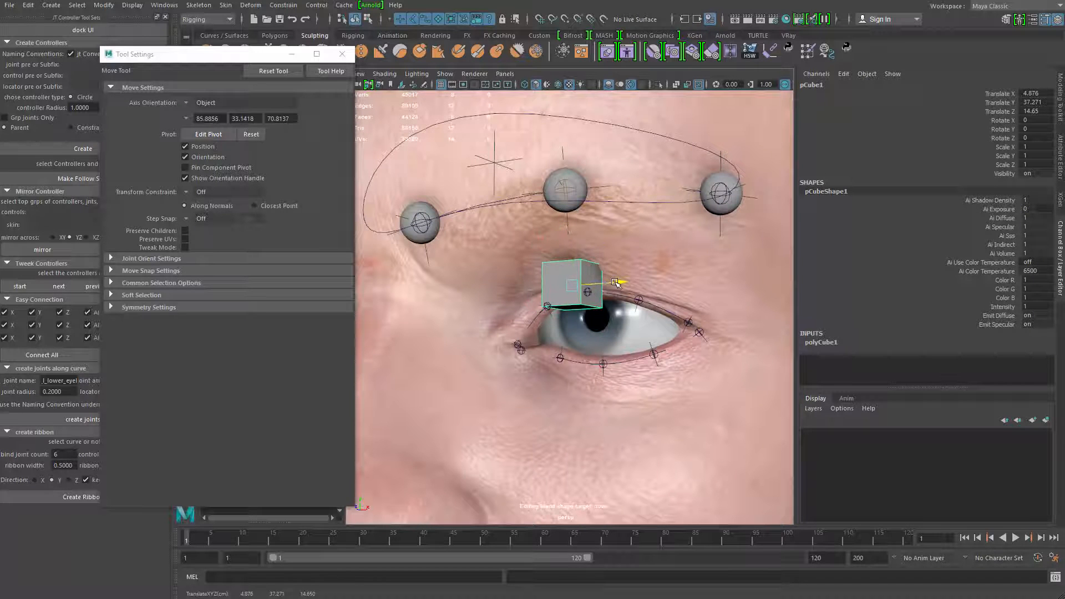
Duplicate the cube and lower the copy to the lower eyelid at about Y 35.46
key("ctrl+d")
left_click_drag(580, 242, 539, 348)
key("q")
Rename the upper cube jt_upper_eyelid_bind
left_click(542, 284)
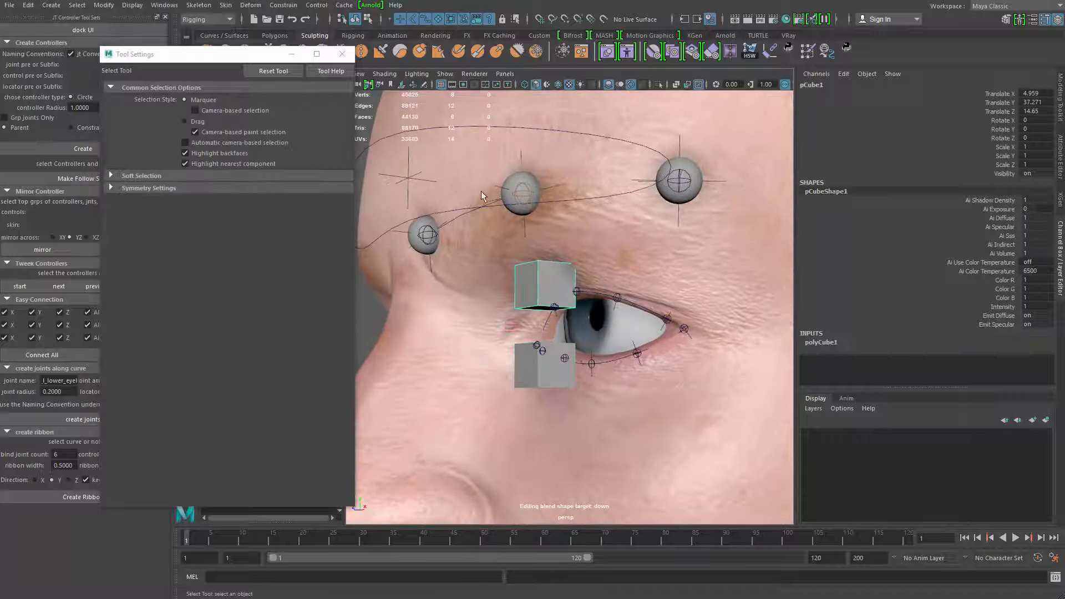
left_click(862, 92)
left_click(852, 87)
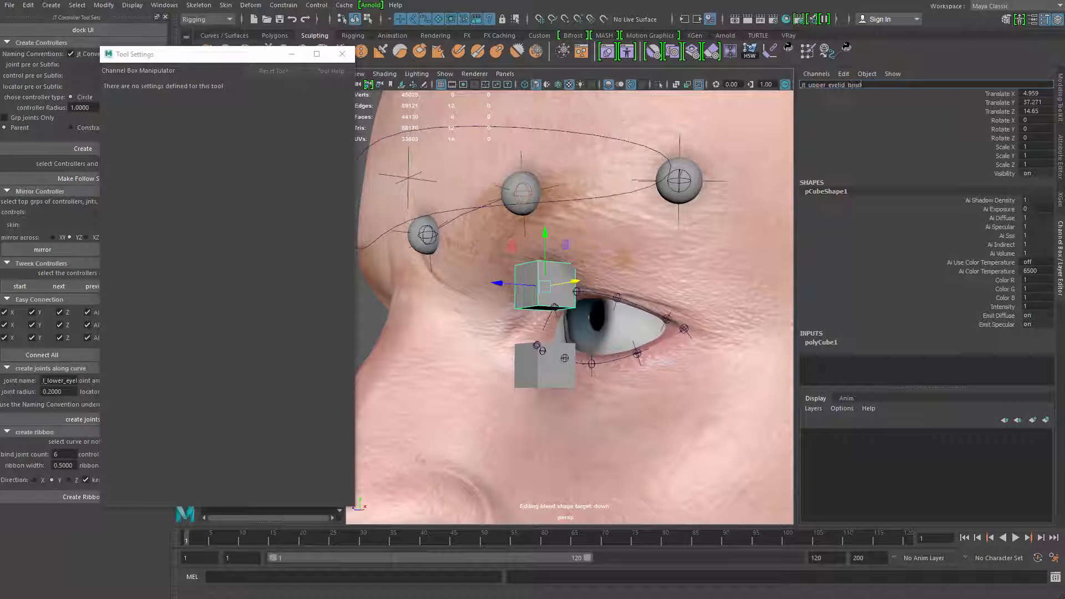
key("Return")
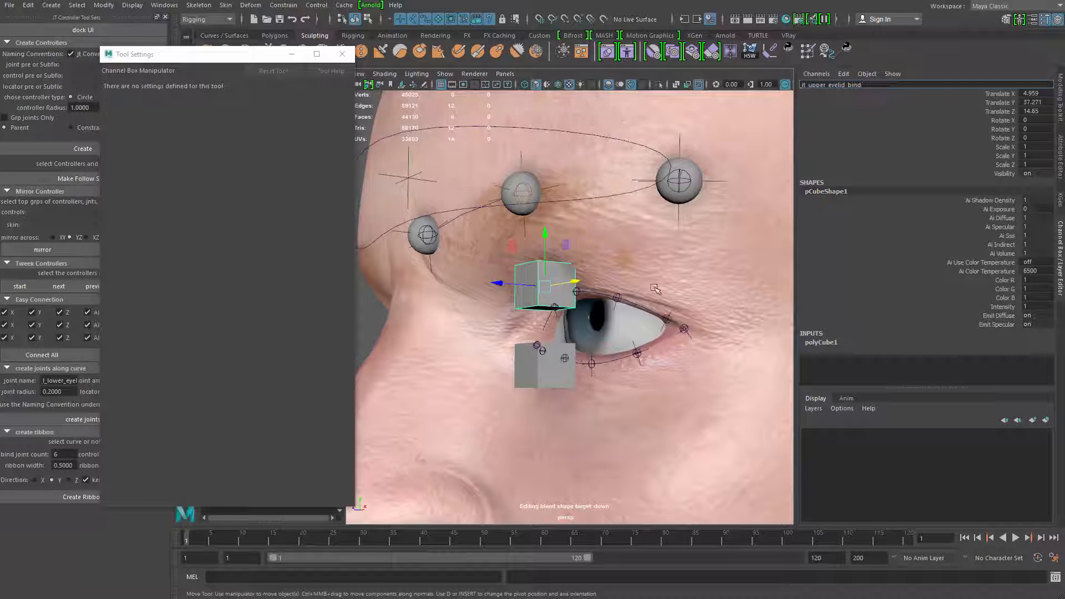
Reuse the upper cube's name for the lower cube, renaming it jt_lower_eyelid_bind
key("ctrl+a")
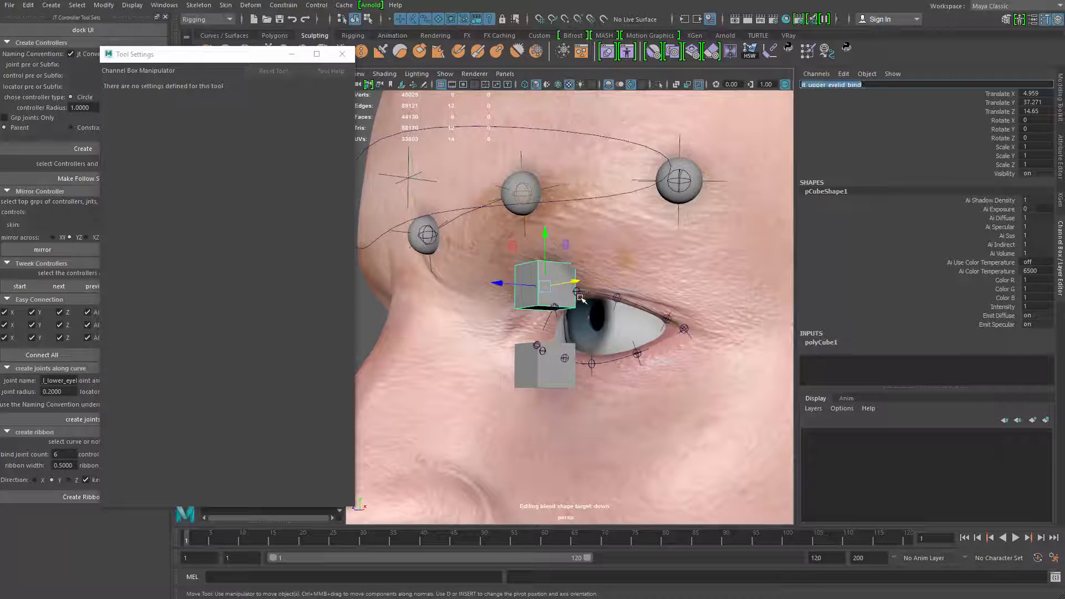
left_click(548, 358)
key("q")
left_click(825, 83)
type("lt_upper_eyelid_bind")
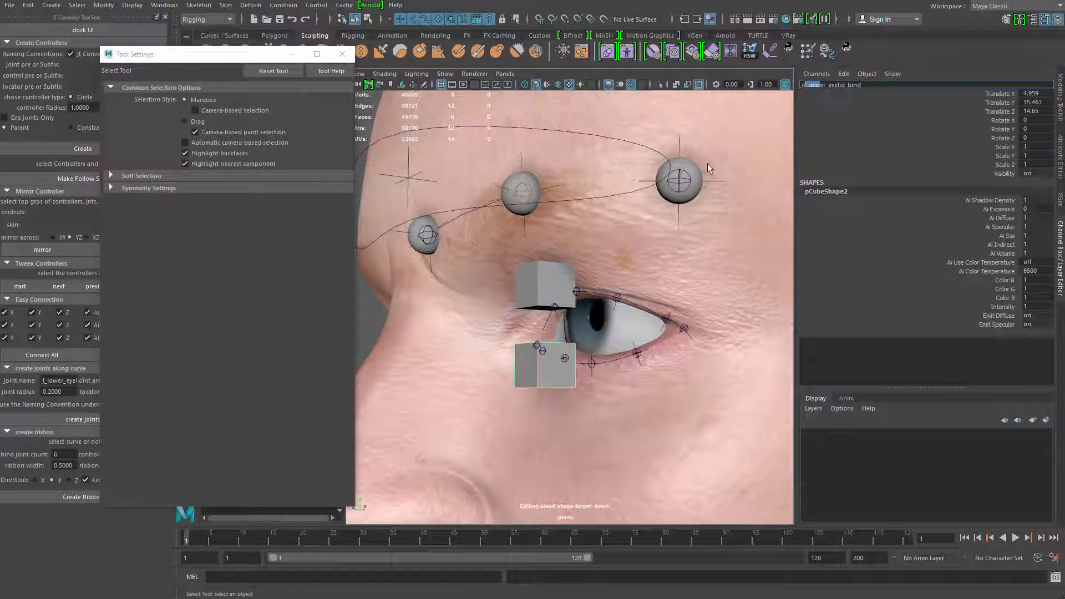
type("lower")
key("Return")
scroll(645, 308, "down", 3)
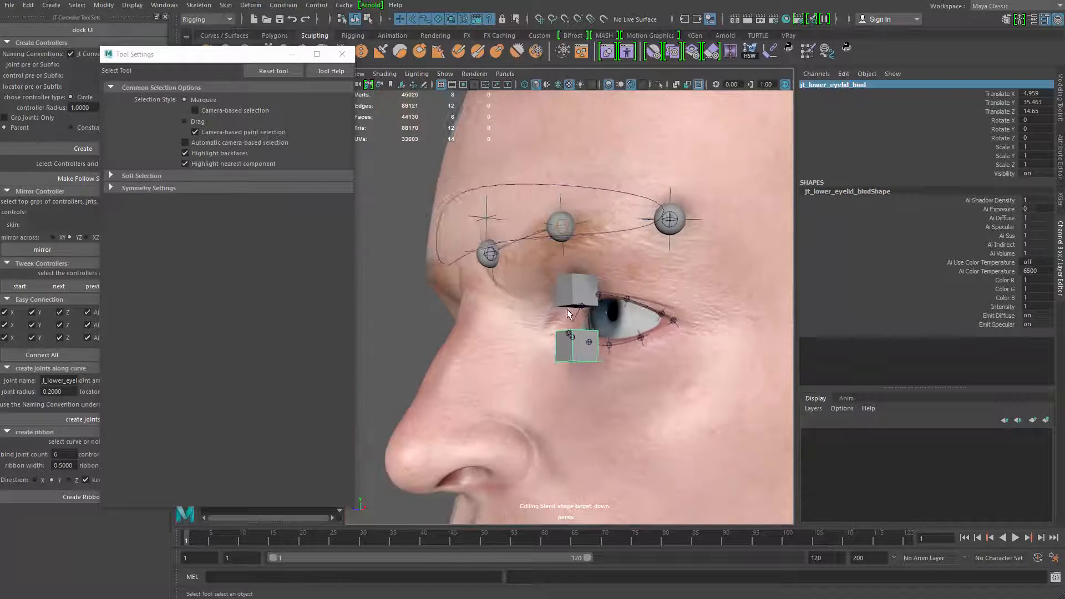
Create parented circle controllers with radius 2 for the upper and lower eyelid cubes
left_click(576, 295)
left_click(578, 344, "shift")
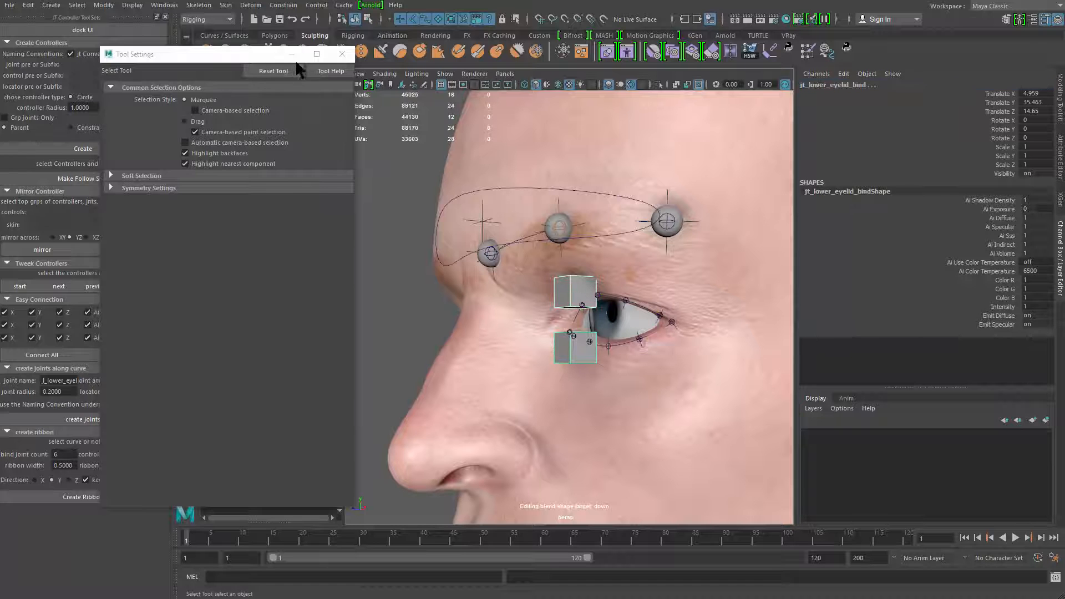
left_click(342, 54)
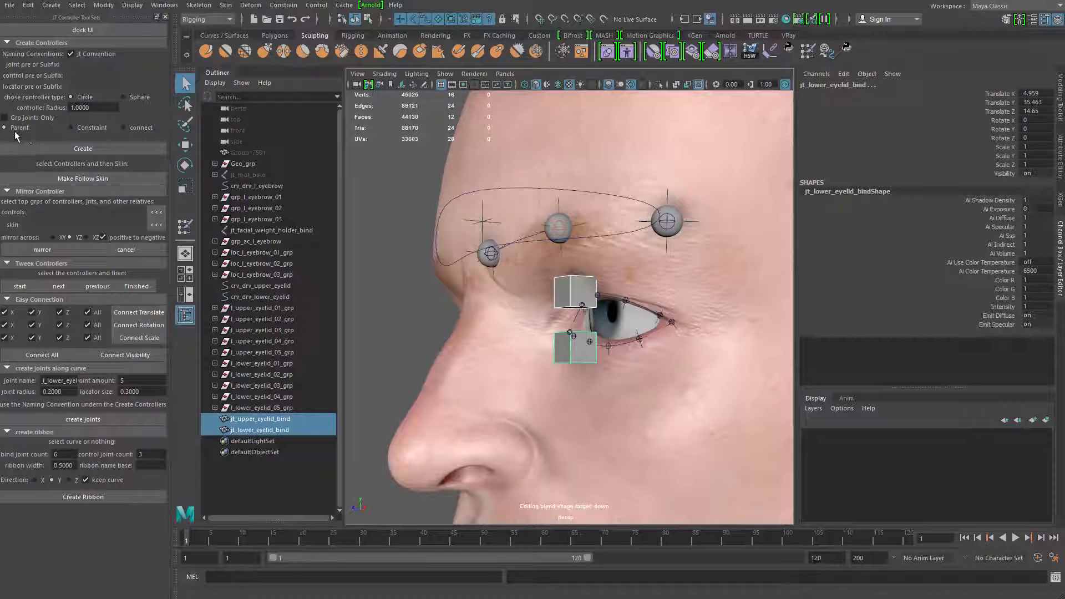
left_click(99, 108)
right_click_drag(395, 279, 427, 295, "alt")
middle_click_drag(427, 296, 411, 261, "alt")
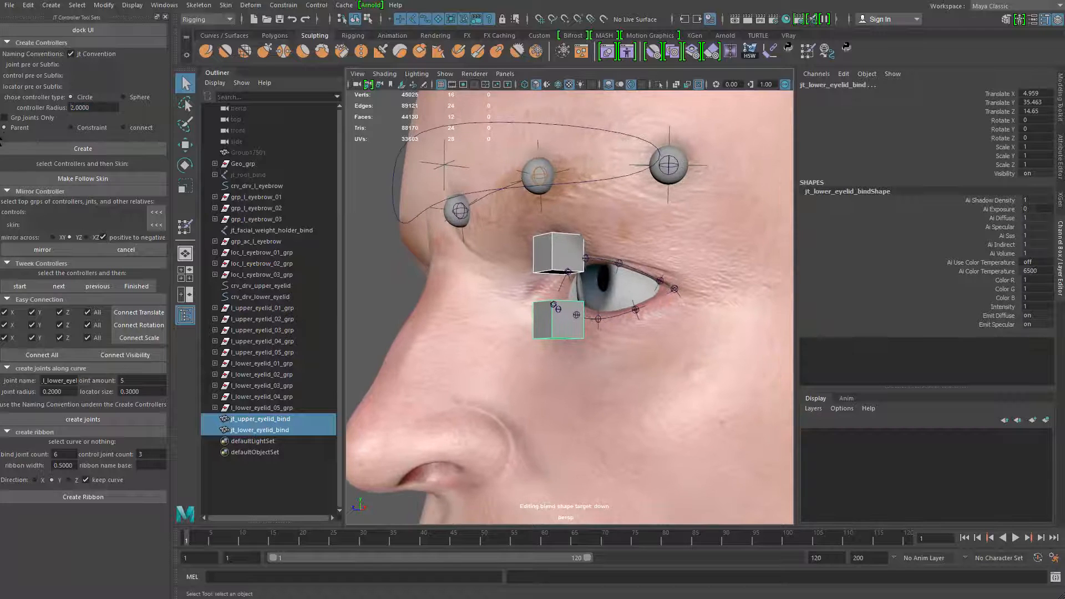
left_click(83, 149)
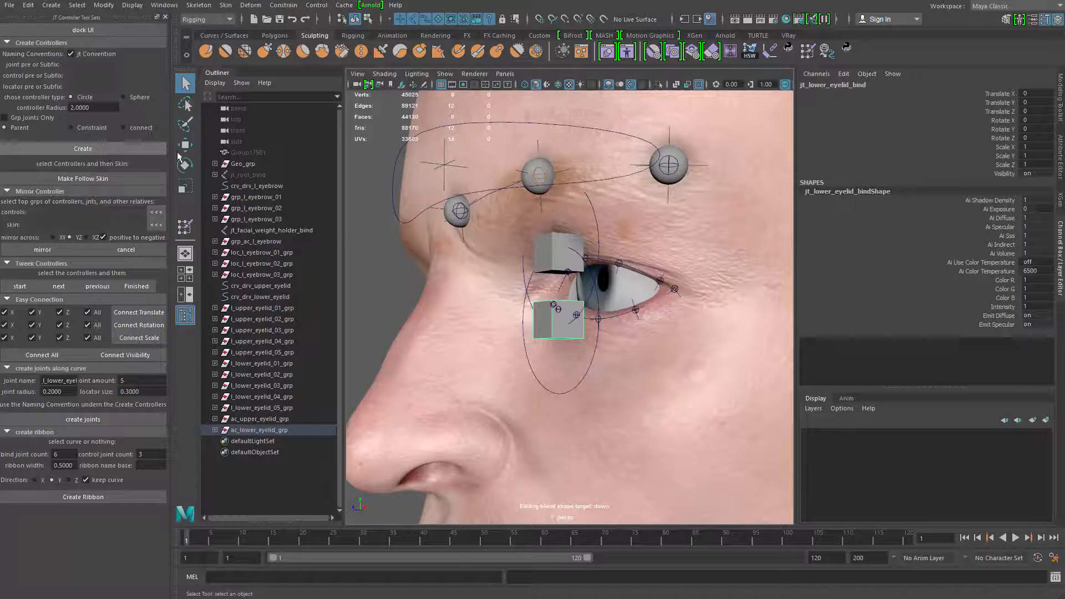
Delete the jt_upper_eyelid_bind and jt_lower_eyelid_bind cubes nested under the two eyelid controllers
left_click_drag(482, 242, 516, 273, "alt")
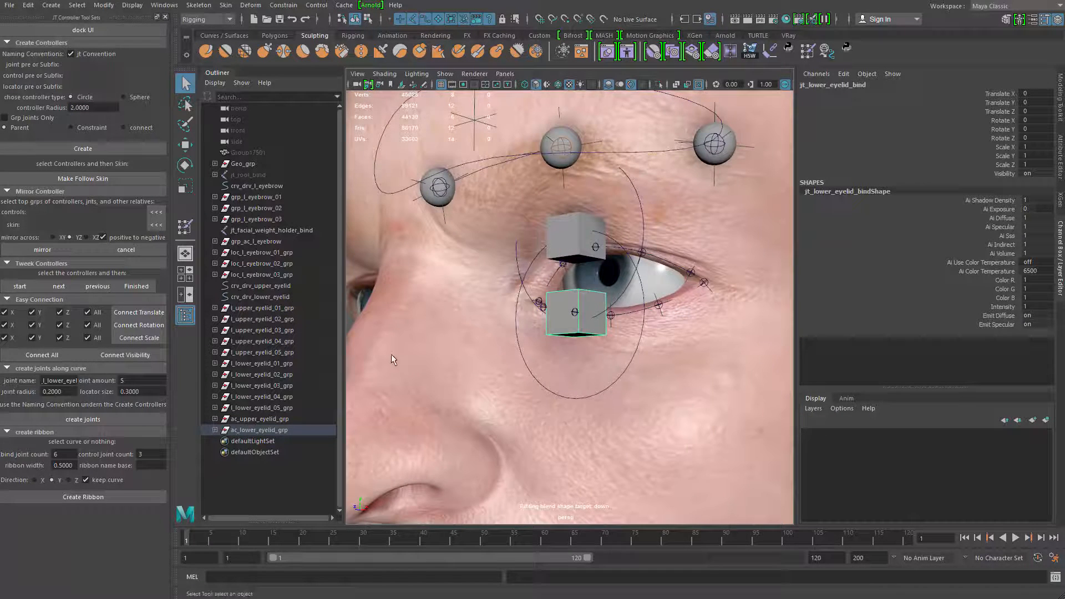
left_click(250, 420)
left_click(215, 419)
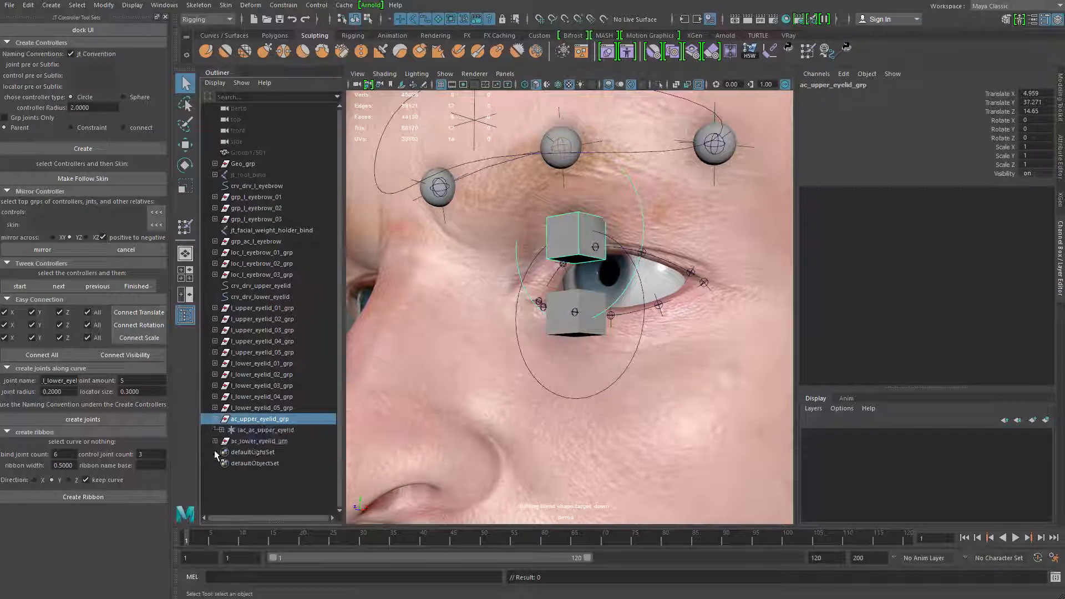
left_click(214, 441)
left_click(222, 452)
left_click(221, 430)
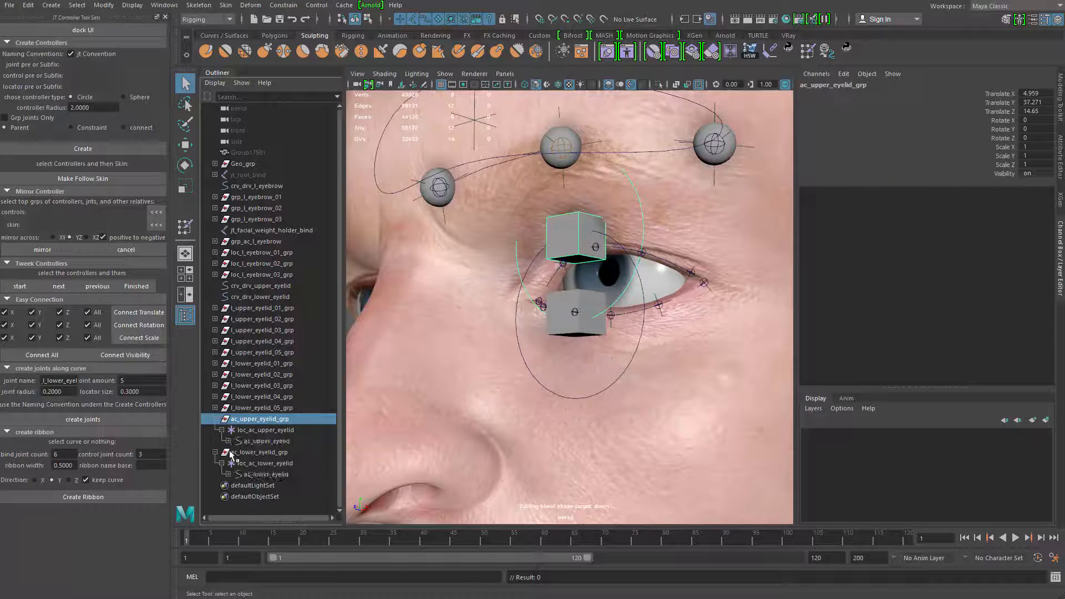
left_click(228, 441)
left_click(228, 485)
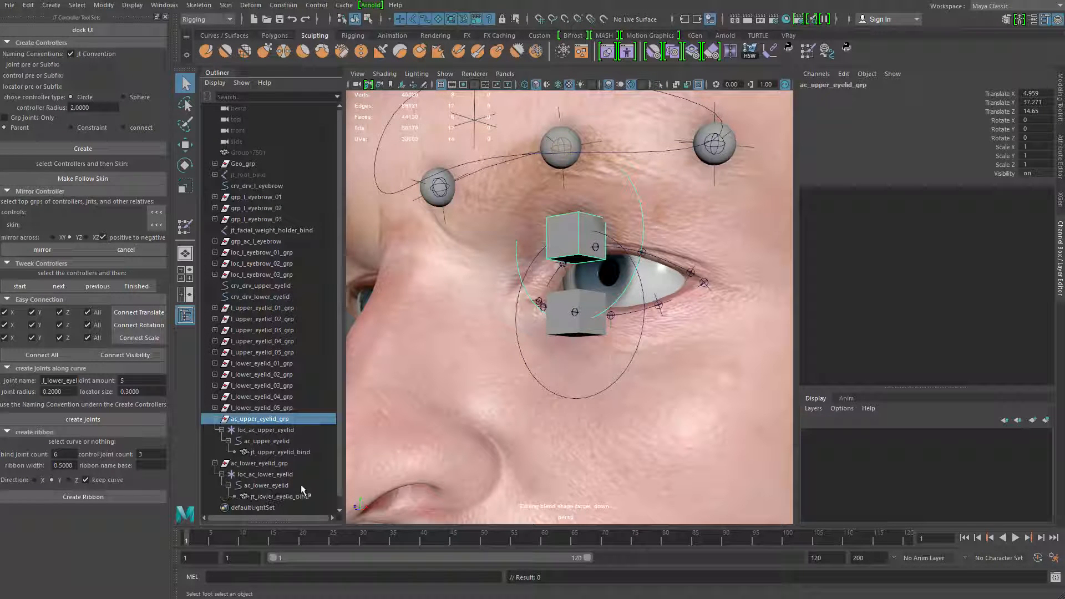
scroll(331, 514, "down", 1)
left_click(295, 476)
left_click(298, 432, "ctrl")
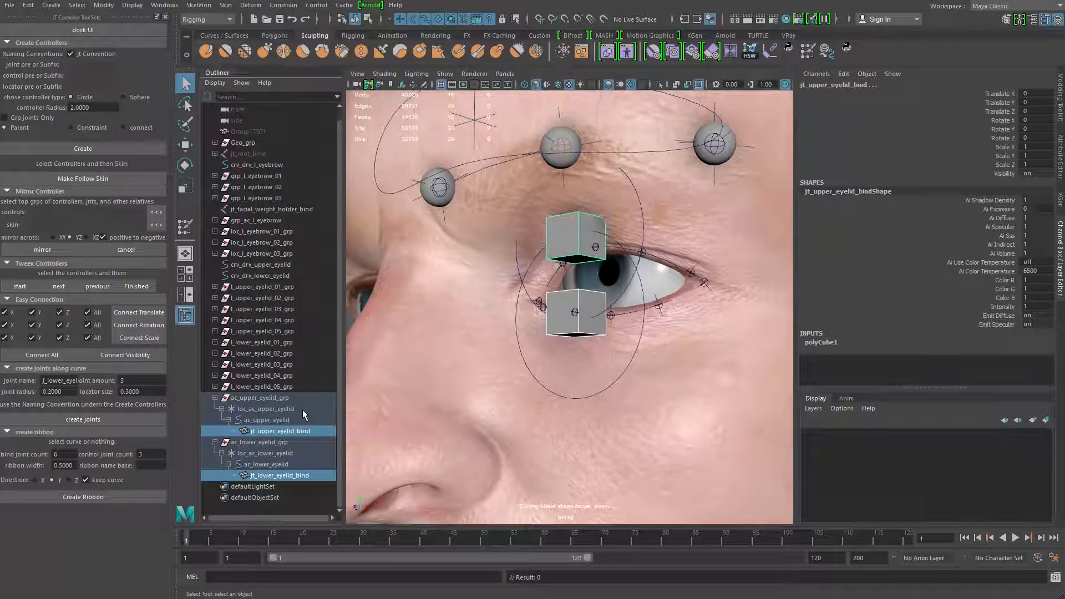
key("Delete")
Start tweaking the shapes of the ac_upper_eyelid and ac_lower_eyelid controllers together
left_click(285, 441)
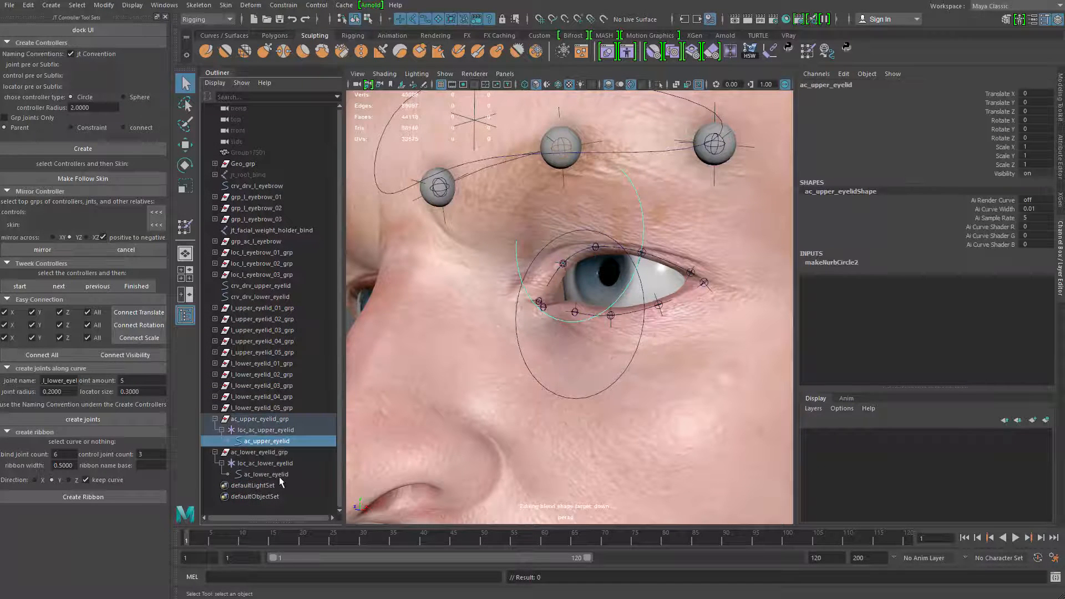
left_click(279, 475, "ctrl")
left_click_drag(589, 351, 466, 311, "alt")
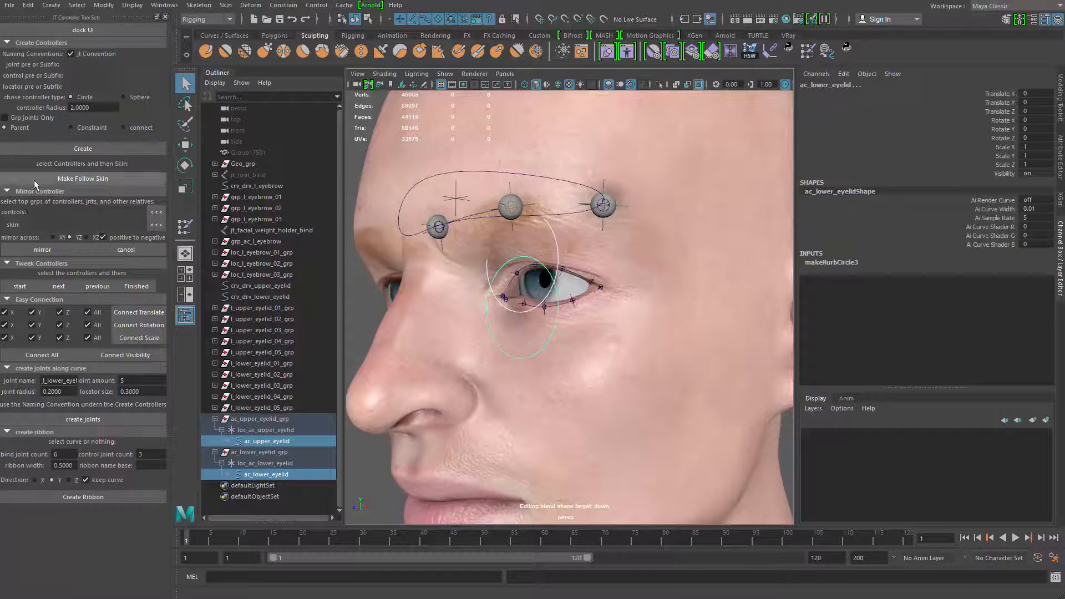
left_click(22, 192)
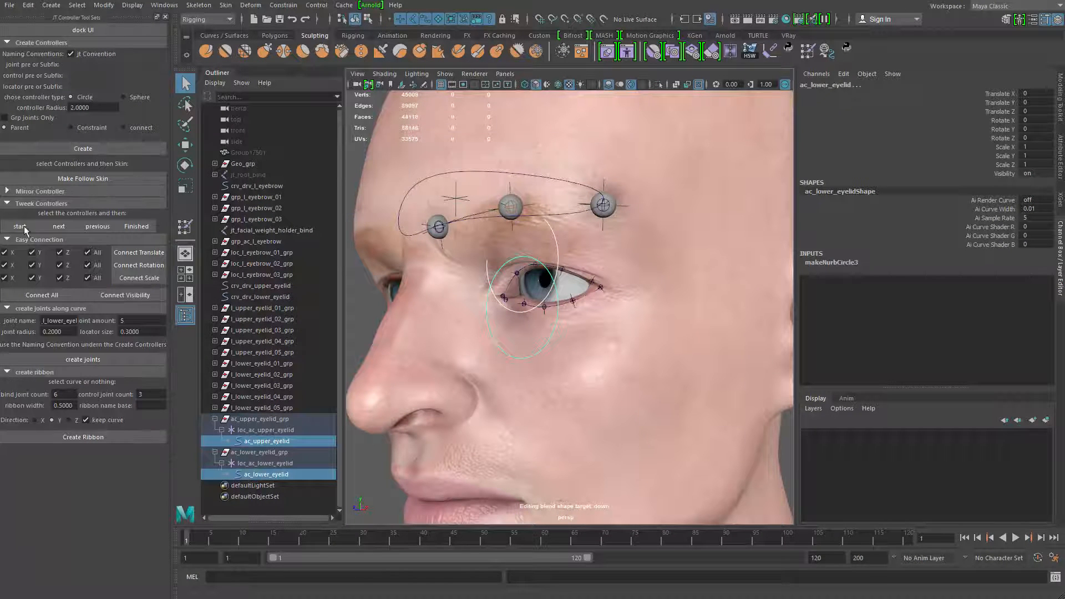
left_click(30, 226)
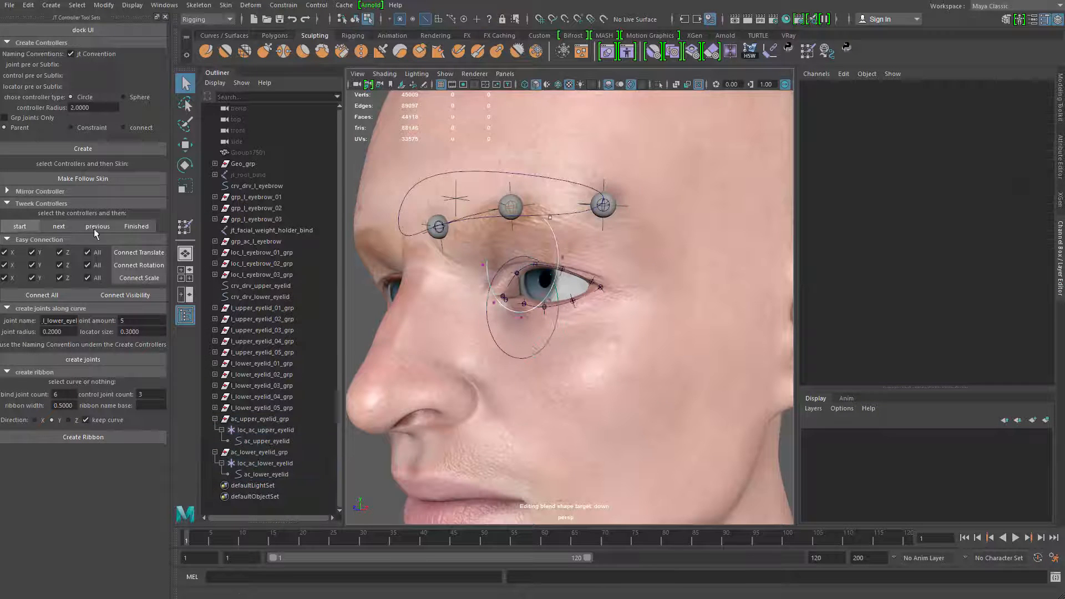
Reshape the upper eyelid controller into a wide ellipse above the eye, flattening it vertically to about 0.53
left_click_drag(547, 253, 575, 254, "alt")
left_click_drag(648, 344, 651, 346)
middle_click_drag(644, 342, 625, 362, "alt")
key("r")
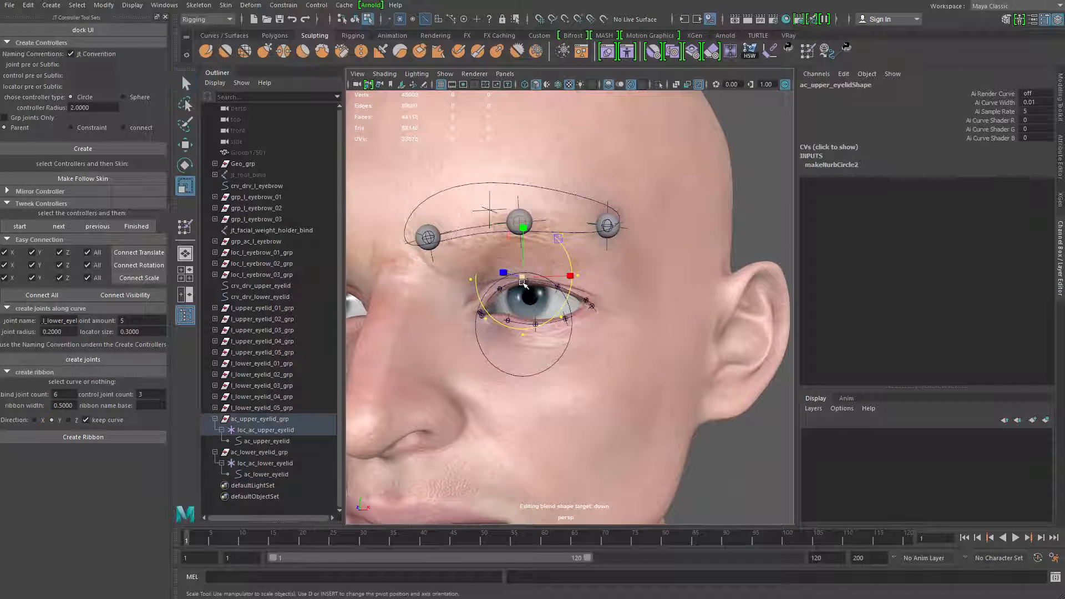
left_click_drag(523, 280, 474, 270)
key("w")
left_click_drag(468, 281, 557, 282)
key("q")
key("w")
key("r")
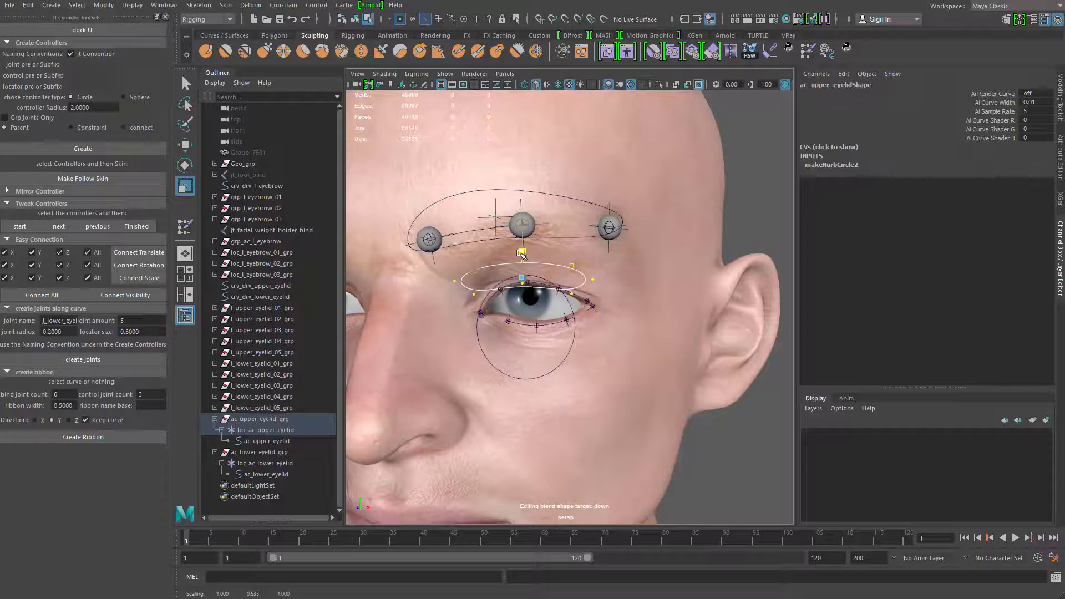
key("q")
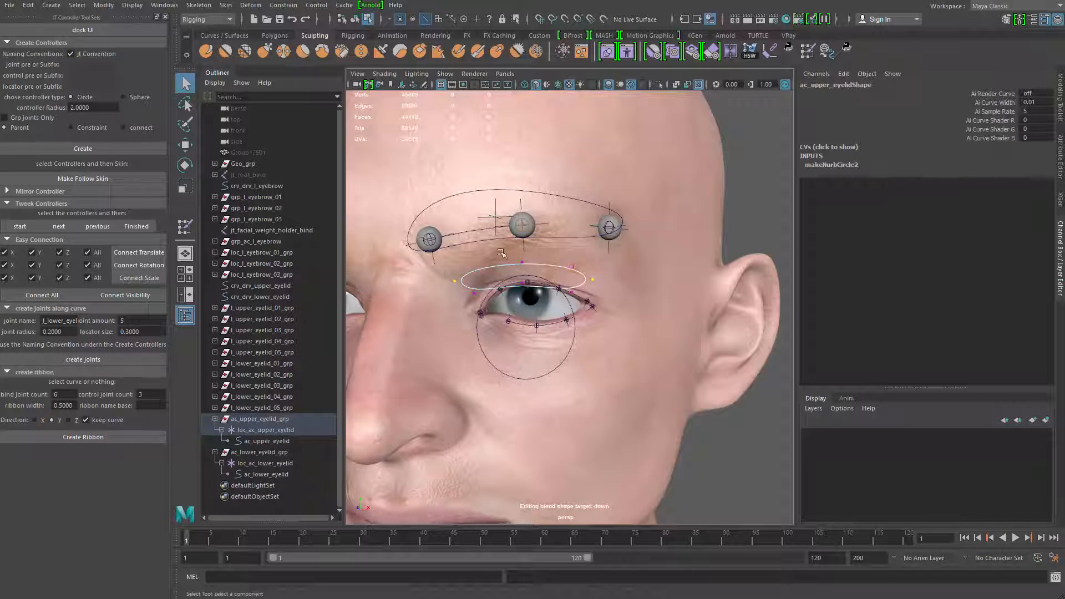
Lower the end control points of the upper eyelid ellipse and adjust its middle so it arches along the lid
key("w")
left_click_drag(522, 225, 523, 244)
key("q")
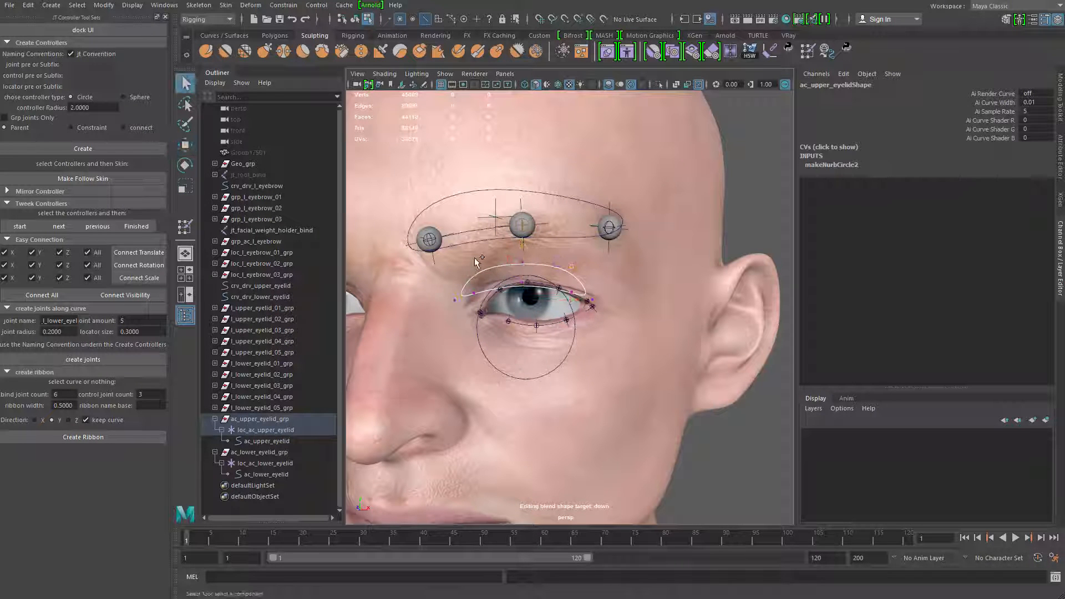
key("w")
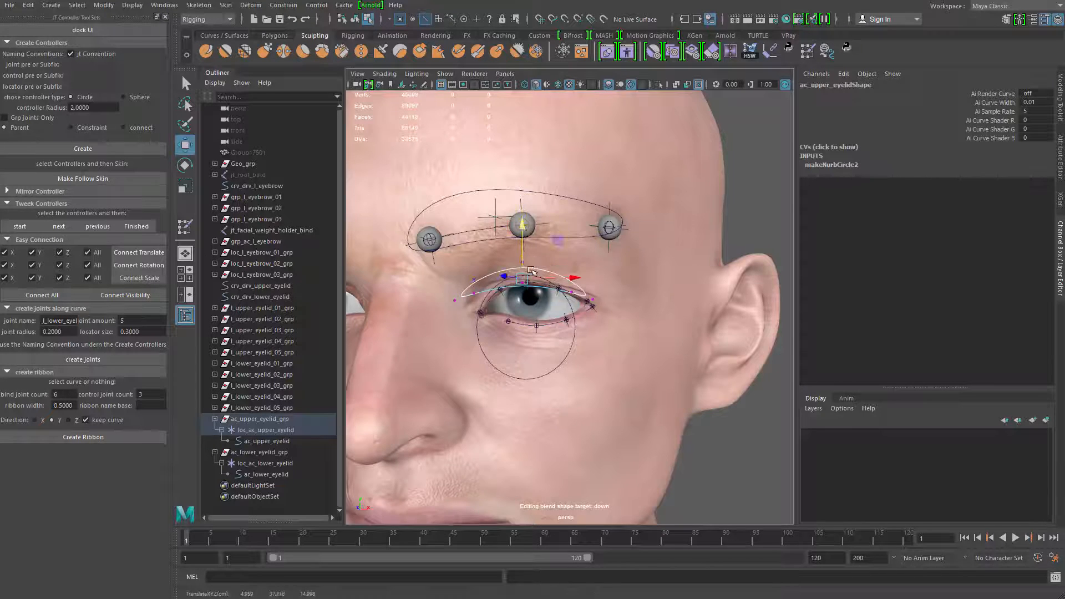
scroll(526, 244, "up", 2)
scroll(525, 243, "up", 1)
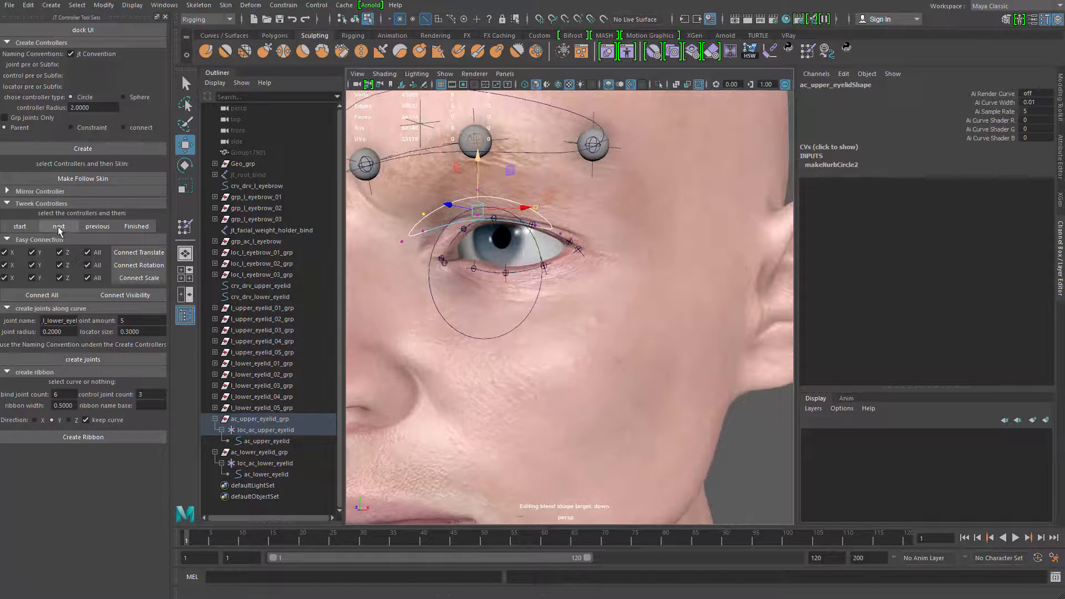
Switch to the lower eyelid controller and reshape it into a wide, flat ellipse below the eye
left_click(455, 278)
left_click_drag(455, 277, 497, 273, "alt")
left_click_drag(398, 160, 694, 375)
key("r")
left_click_drag(512, 266, 554, 273)
left_click_drag(554, 273, 579, 270, "alt")
key("q")
left_click_drag(513, 232, 535, 252)
key("w")
left_click_drag(526, 198, 526, 224)
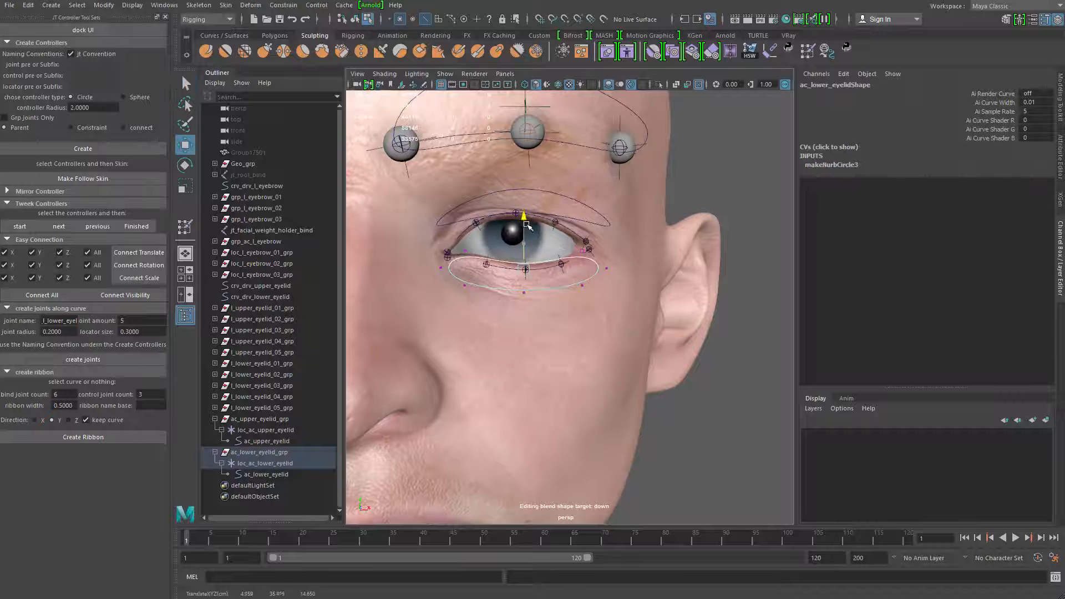
Bend the lower eyelid ellipse along the lid by raising its end control points and lowering its middle ones
left_click(465, 250)
left_click(524, 218)
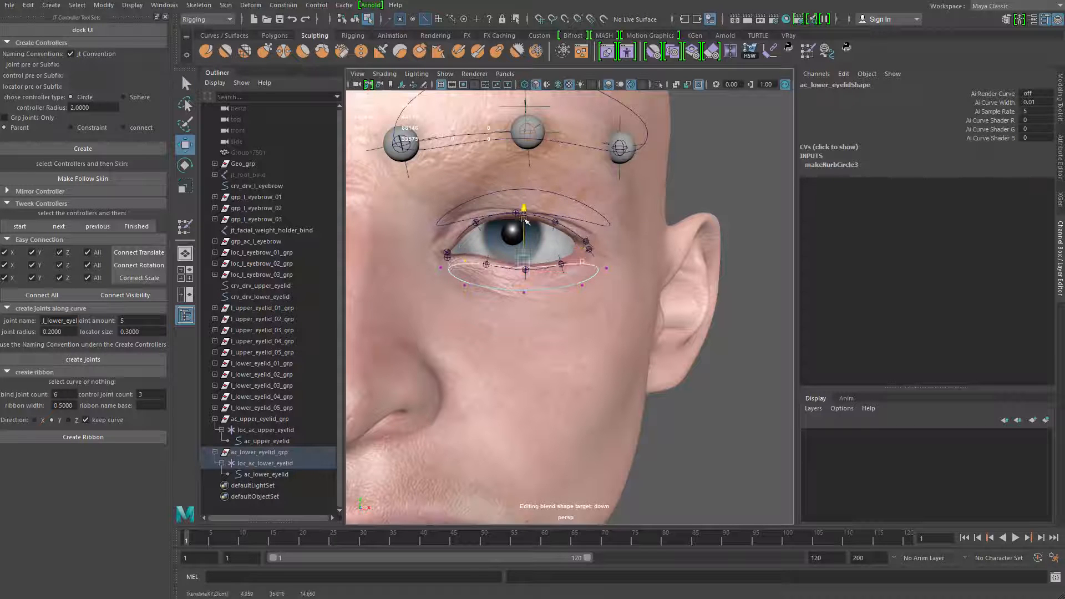
left_click(440, 268)
left_click(606, 269, "shift")
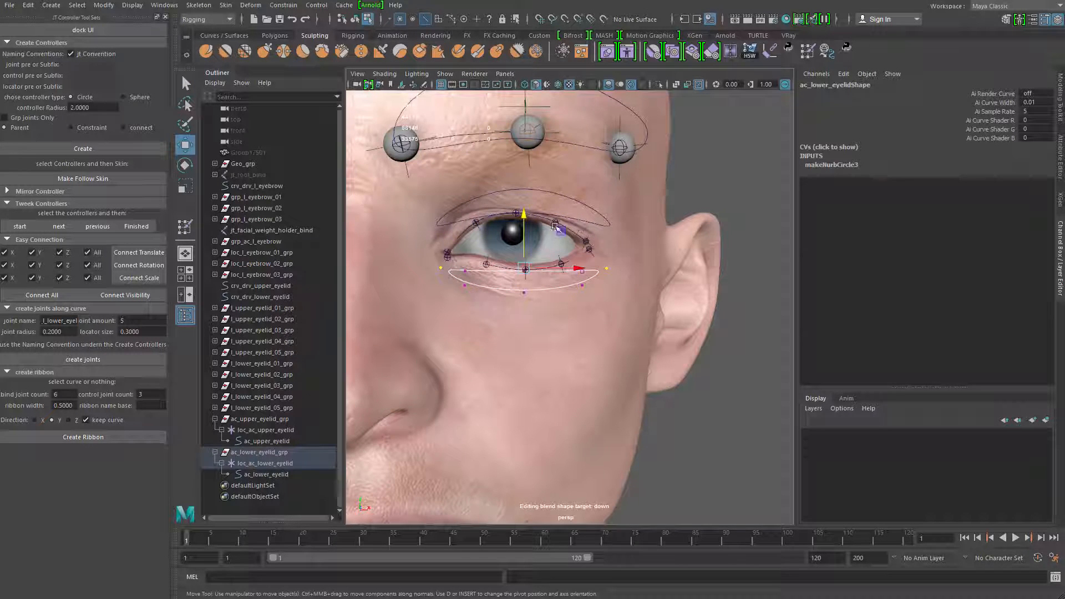
left_click_drag(524, 215, 524, 201)
key("q")
left_click_drag(537, 305, 539, 308)
key("w")
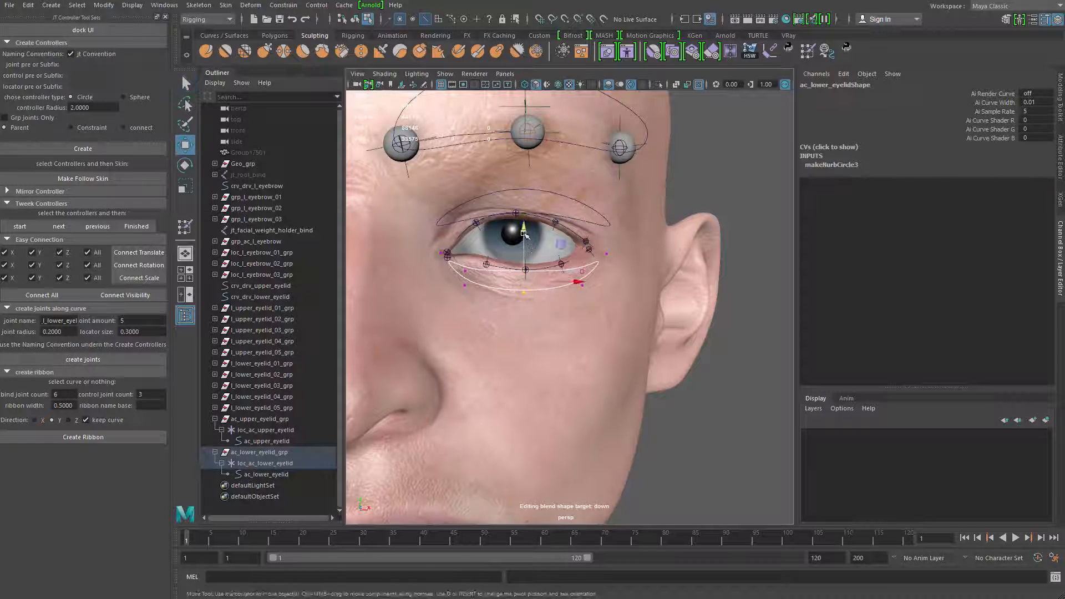
left_click_drag(524, 232, 524, 242)
Scale up all control points of the lower eyelid controller to roughly the upper controller's width
key("q")
left_click_drag(405, 228, 660, 373)
key("r")
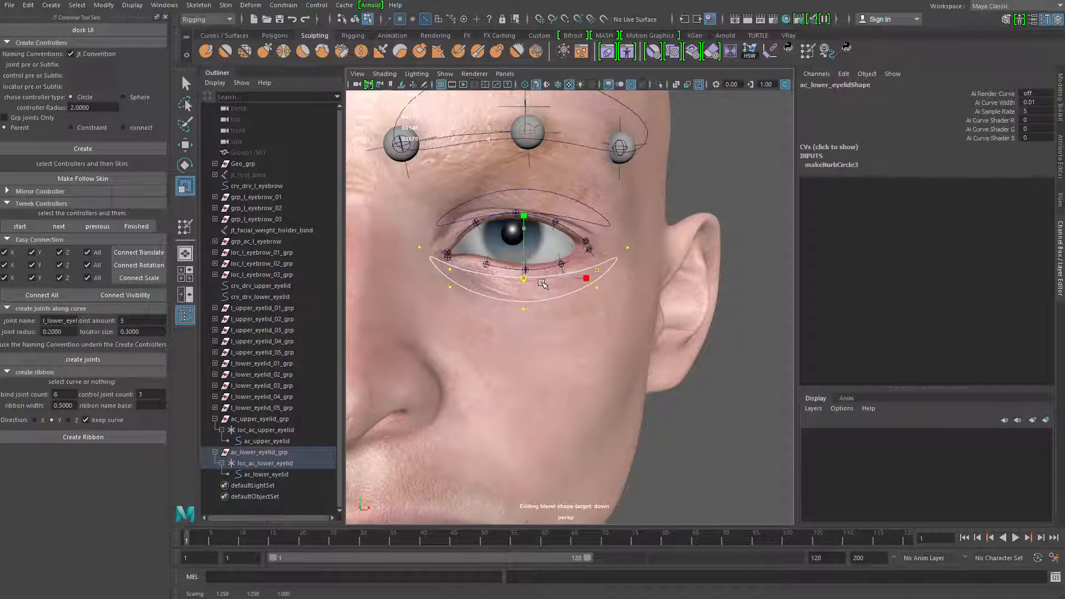
left_click_drag(539, 280, 478, 285, "alt")
scroll(489, 267, "up", 5)
scroll(478, 284, "down", 5)
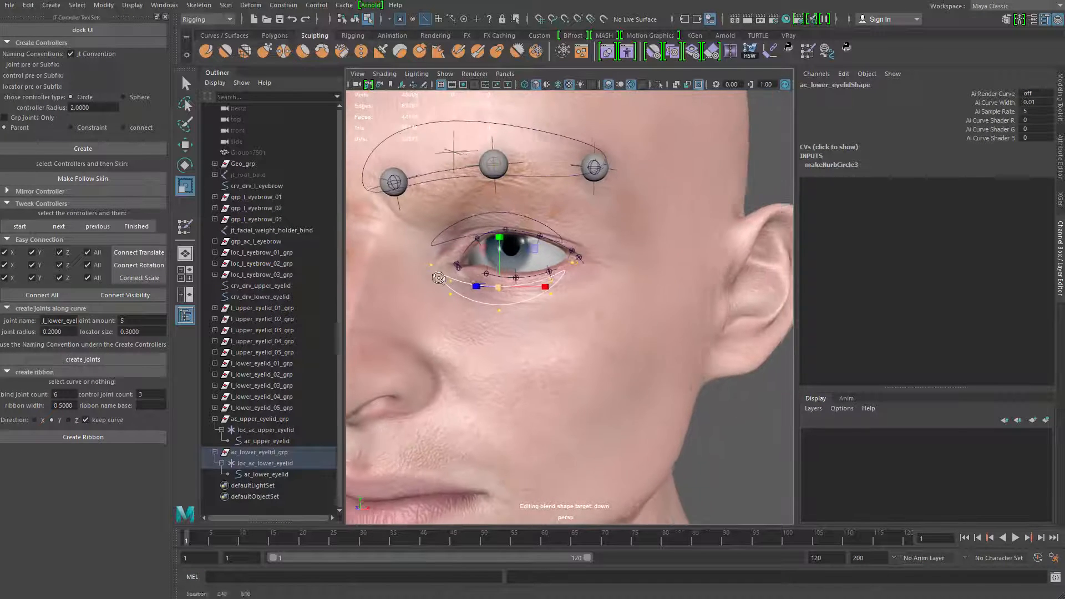
Cycle through the eyelid controllers being tweaked and finish the shape tweaking
left_click(63, 232)
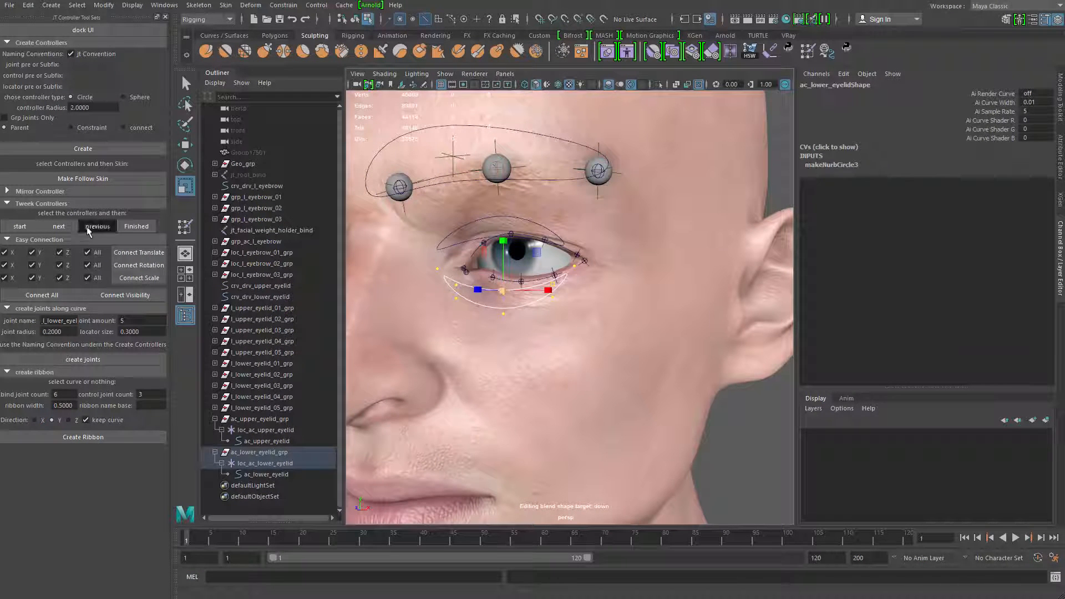
left_click(66, 230)
left_click(61, 227)
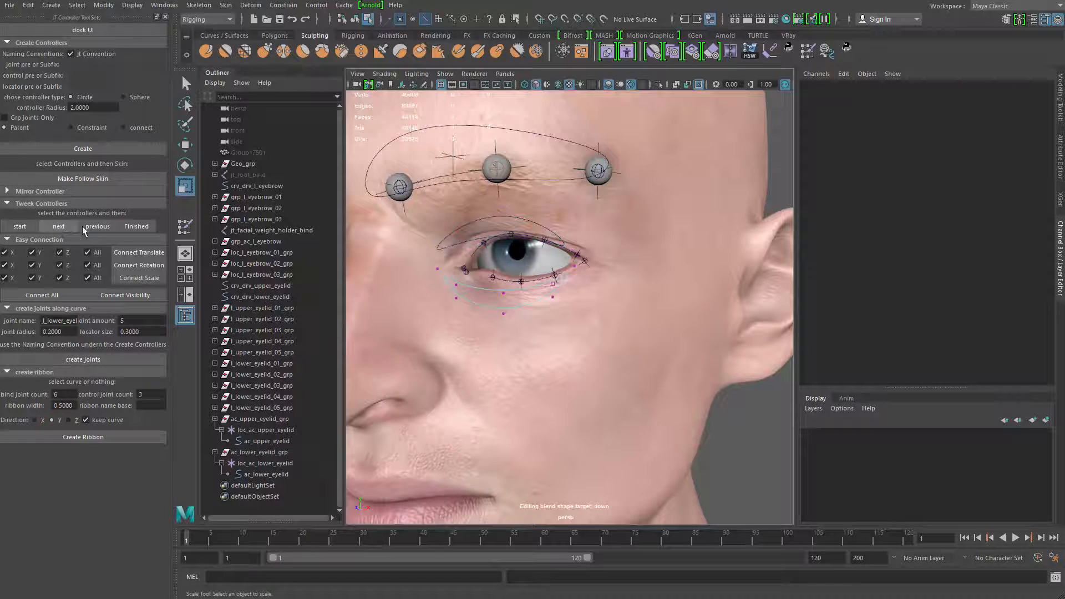
left_click(98, 226)
left_click(136, 226)
Try to move the lower eyelid controller forward along Z in the side view
scroll(579, 262, "down", 5)
left_click_drag(579, 262, 392, 268, "alt")
right_click_drag(392, 268, 500, 306, "alt")
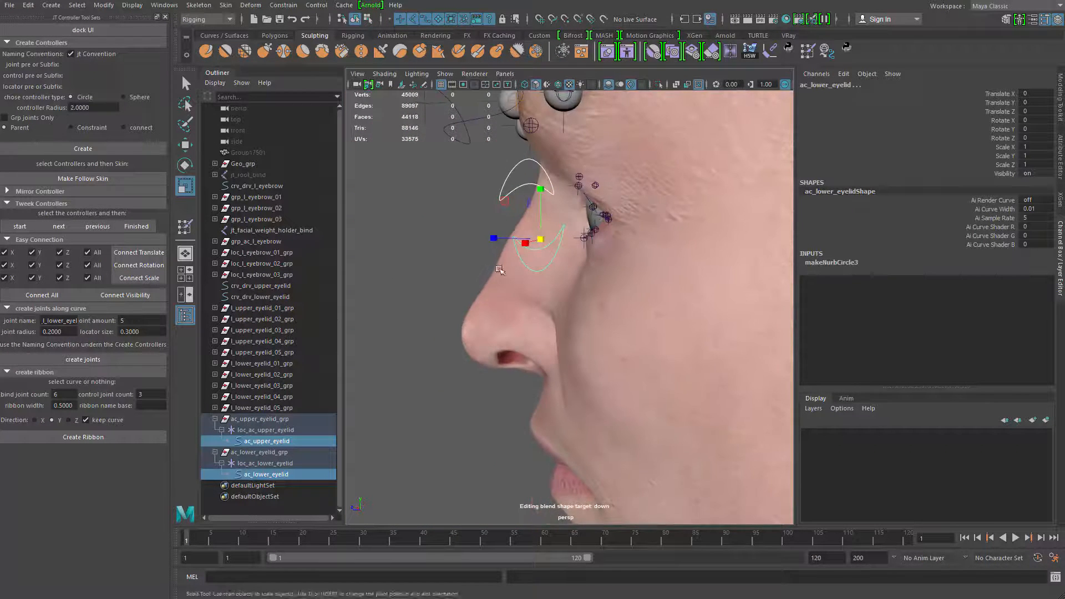
left_click(516, 245)
key("w")
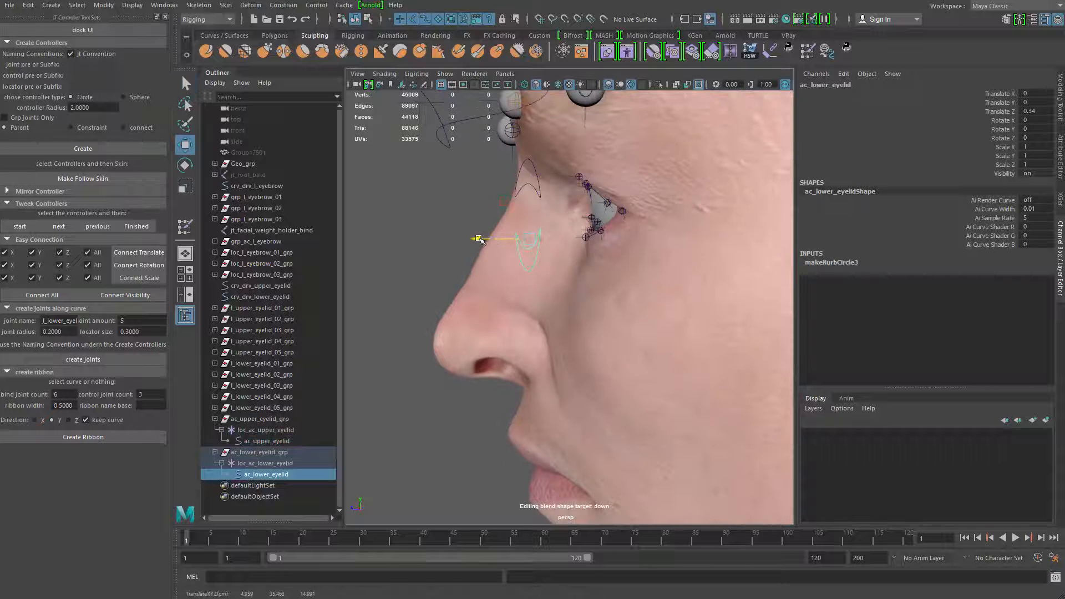
left_click_drag(490, 238, 429, 266, "alt")
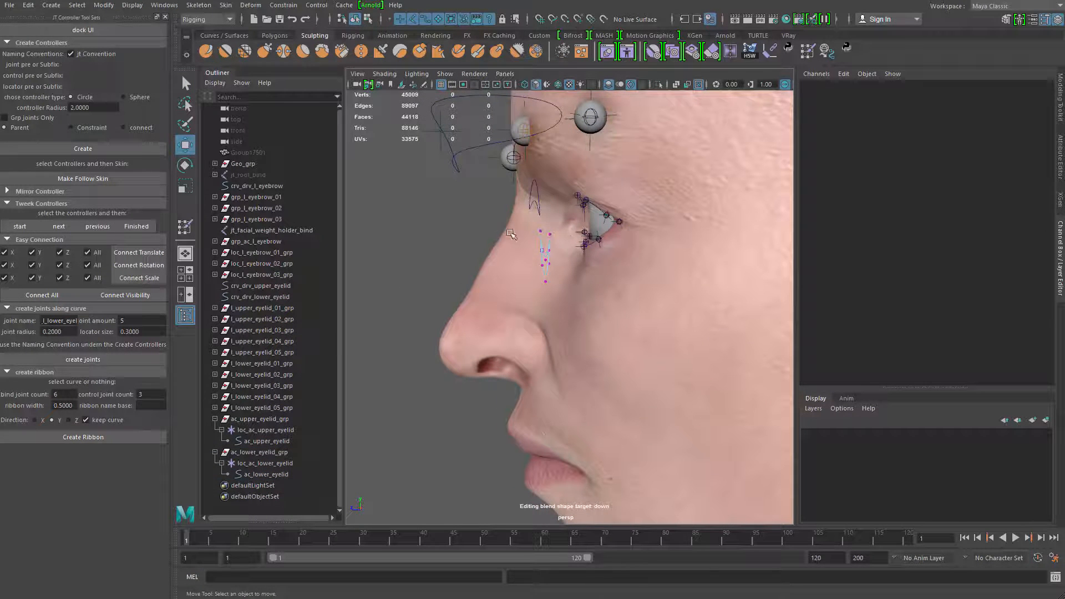
Examine the placement of both eyelid controllers around the eye from the side and the front
left_click_drag(602, 220, 487, 255)
left_click(515, 237)
left_click(545, 257)
left_click(267, 441)
left_click(266, 475, "ctrl")
left_click_drag(444, 332, 666, 305, "alt")
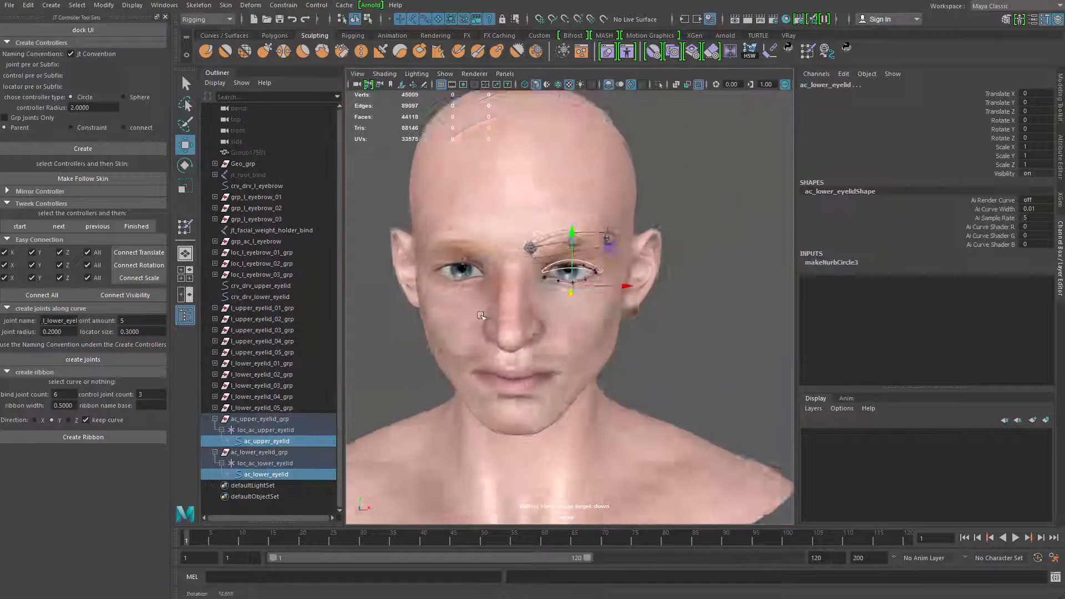
key("f")
key("q")
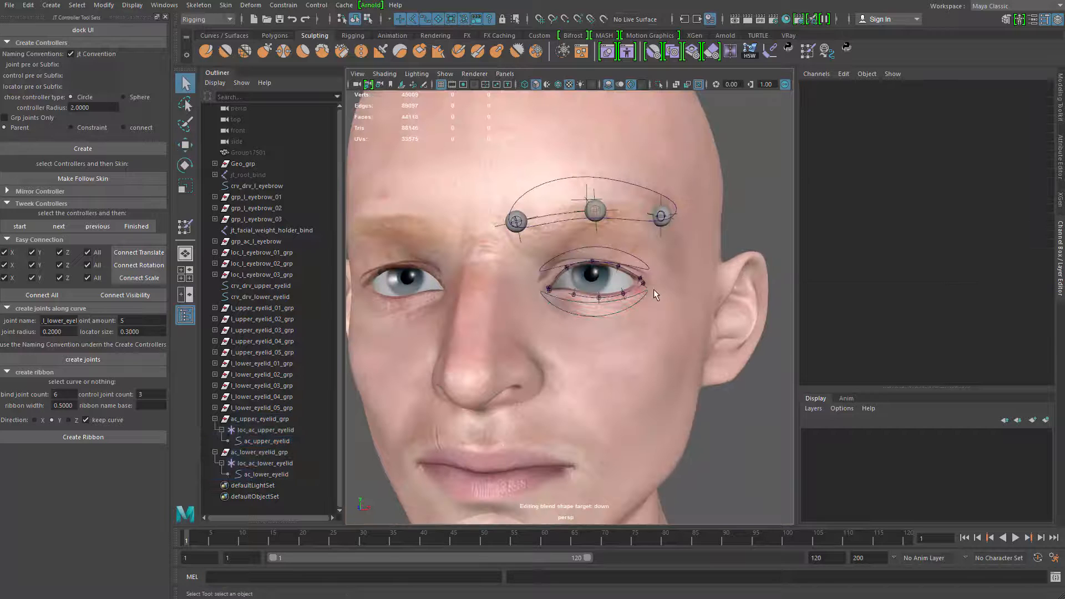
Create a blend shape deformer for the crv_drv_upper_eyelid curve in the Shape Editor
scroll(598, 301, "up", 5)
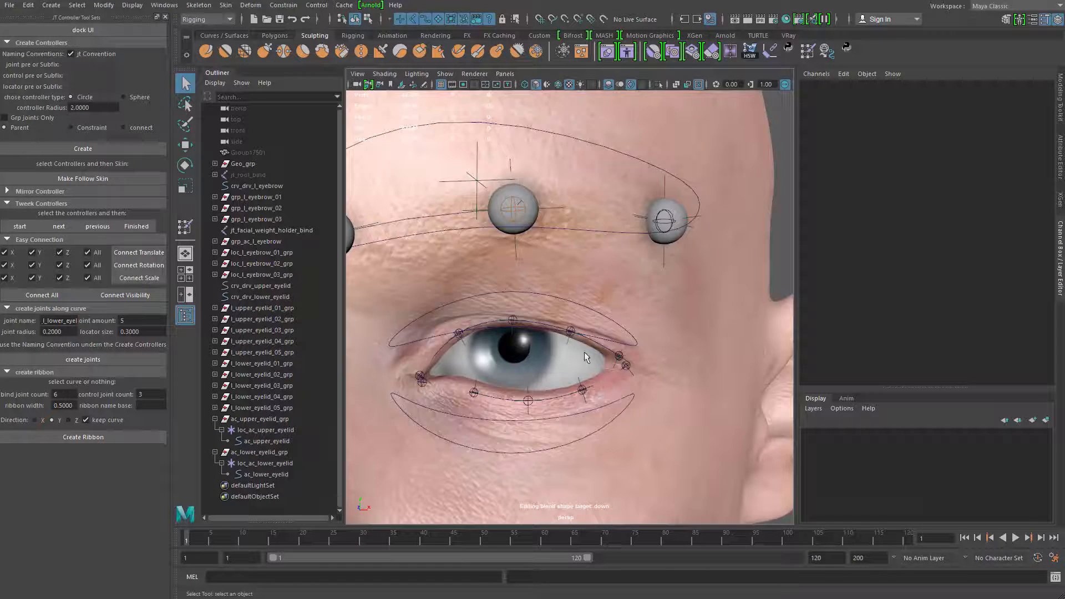
left_click(610, 369)
scroll(552, 324, "down", 4)
left_click_drag(551, 324, 443, 323, "alt")
left_click_drag(592, 307, 435, 123, "alt")
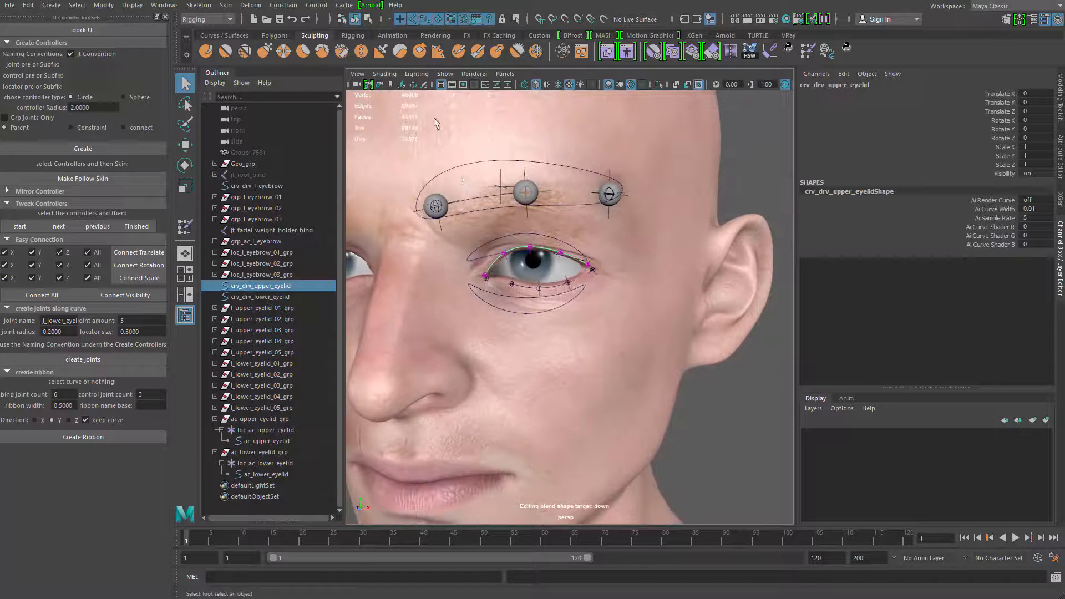
scroll(488, 292, "up", 2)
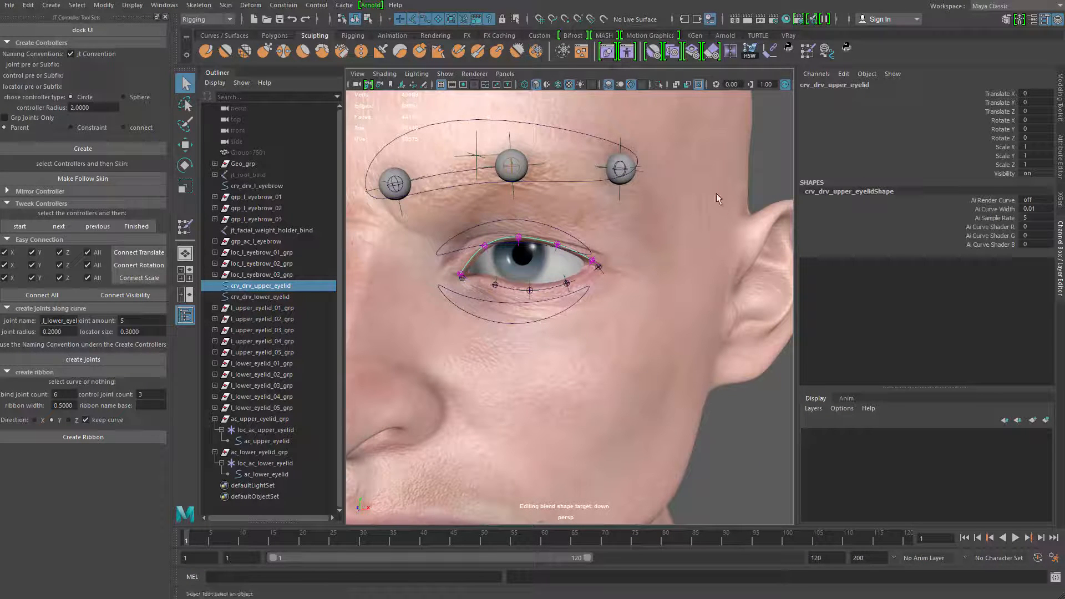
left_click_drag(1064, 83, 786, 72)
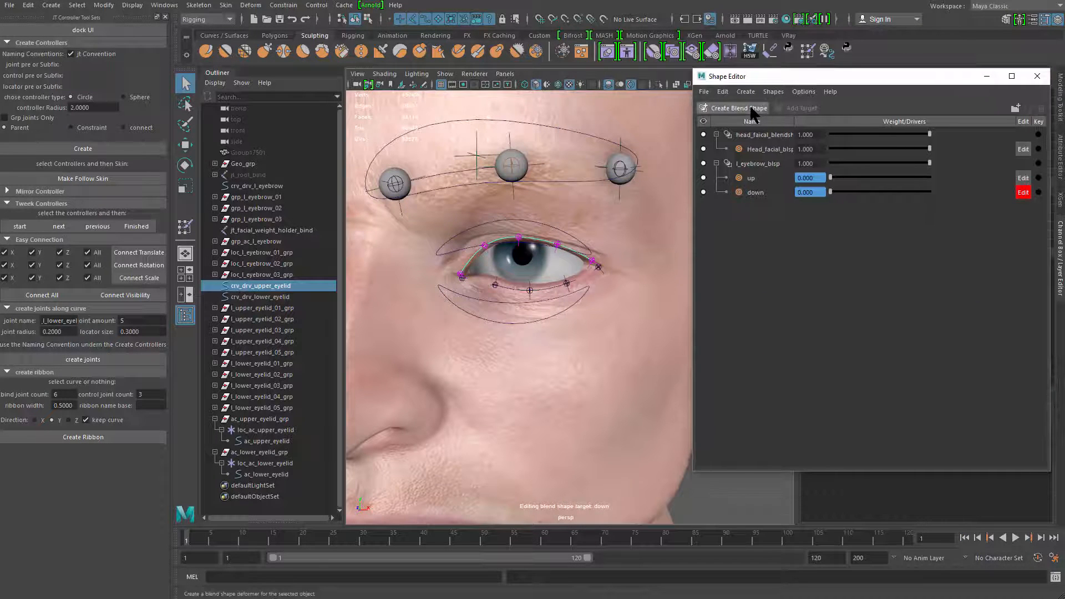
left_click(734, 108)
Rename the upper eyelid curve's blend shape upper_eyelid_blsps
double_click(755, 206)
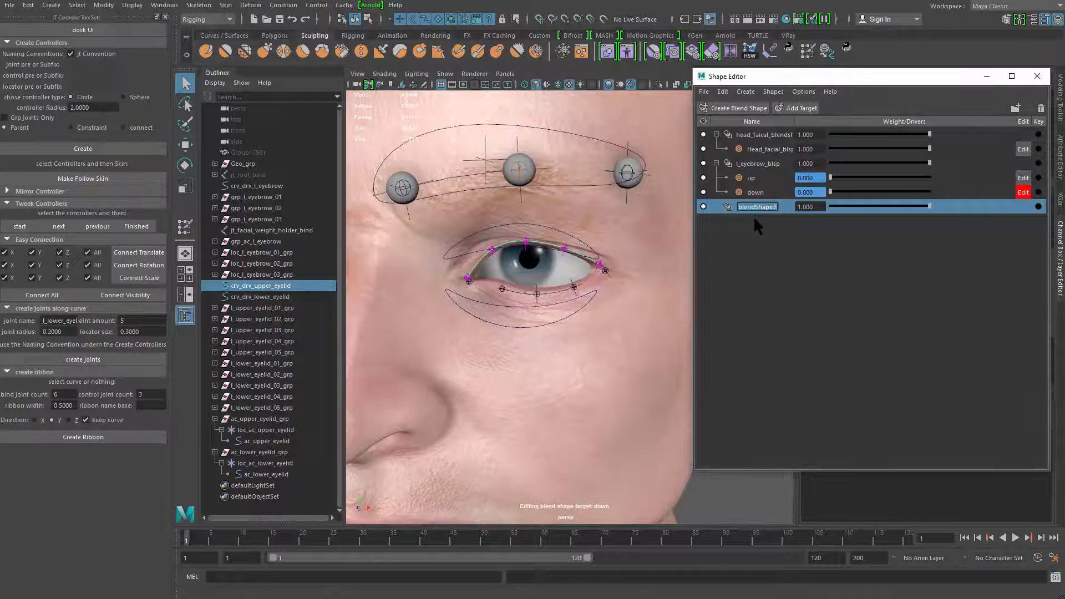
type("upper_eyelid_blsps")
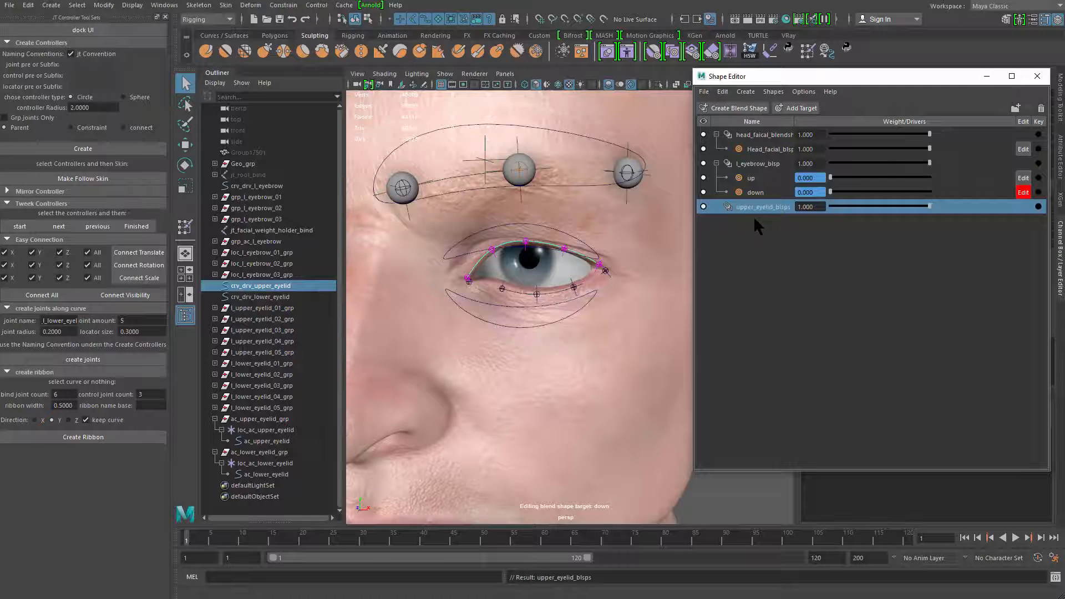
left_click_drag(553, 275, 577, 273, "alt")
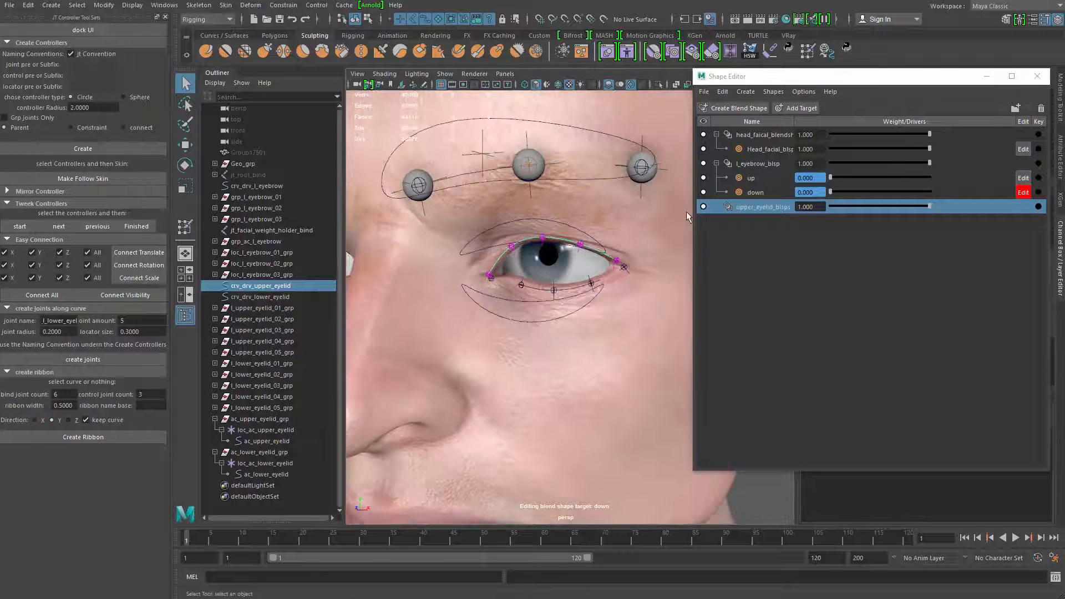
Add a target to the upper_eyelid_blsps deformer and name it close
left_click(800, 108)
double_click(768, 221)
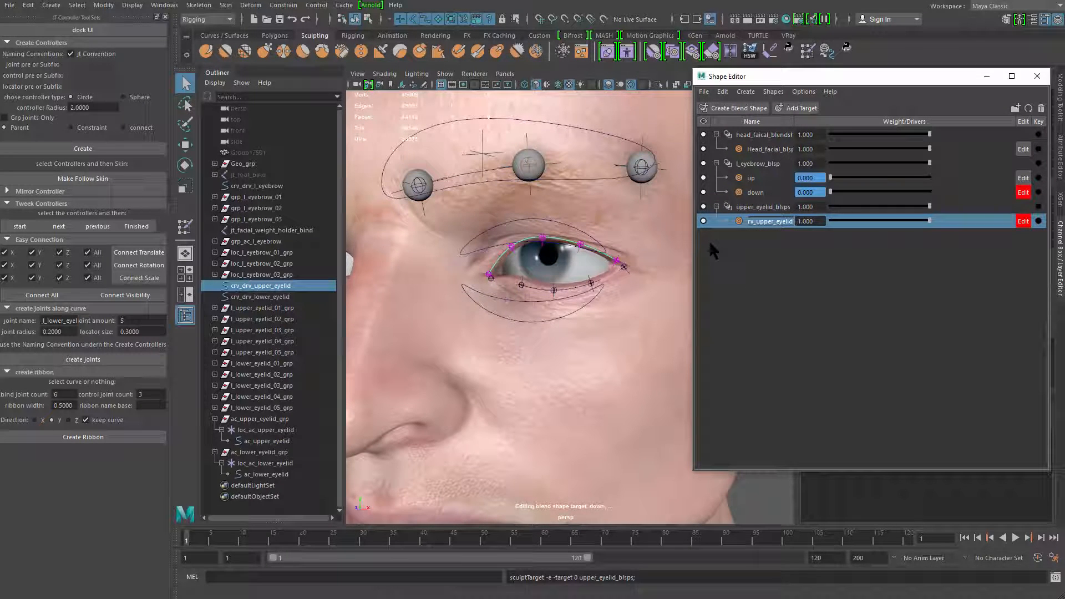
type("close")
Isolate the upper eyelid driver curve and soft-select its control points with a falloff that covers most of the curve
left_click_drag(553, 260, 536, 256, "alt")
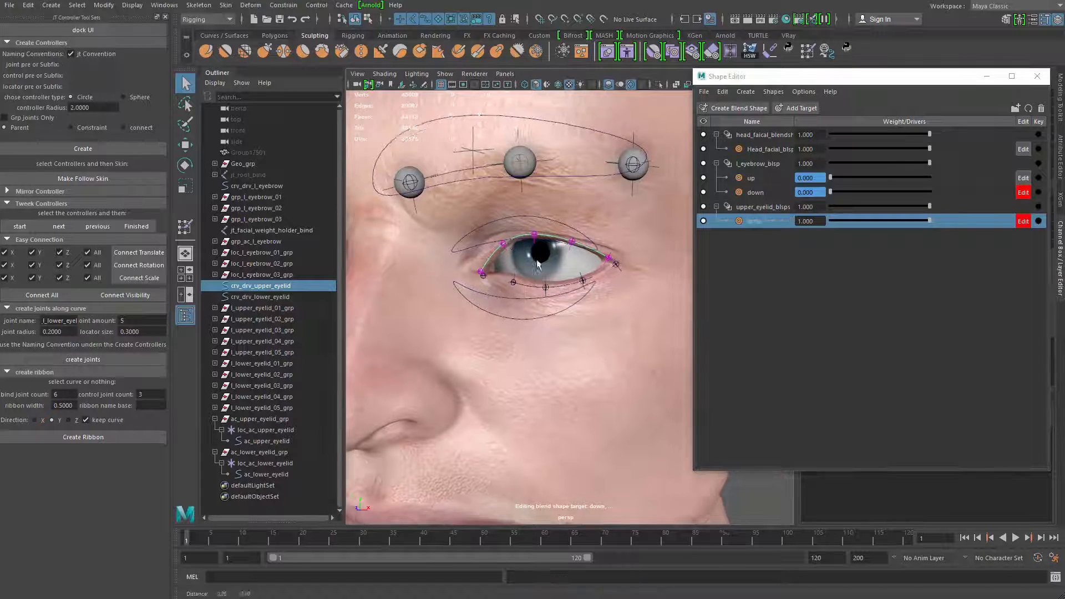
right_click_drag(537, 257, 900, 240, "alt")
key("ctrl+1")
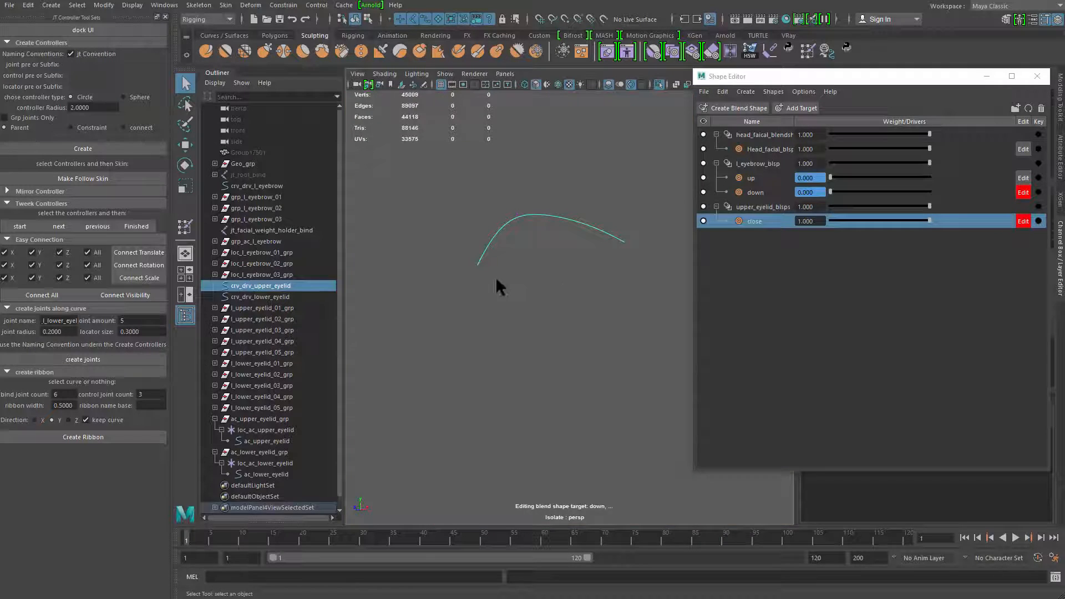
left_click_drag(542, 227, 556, 227)
key("b")
left_click_drag(505, 218, 420, 190)
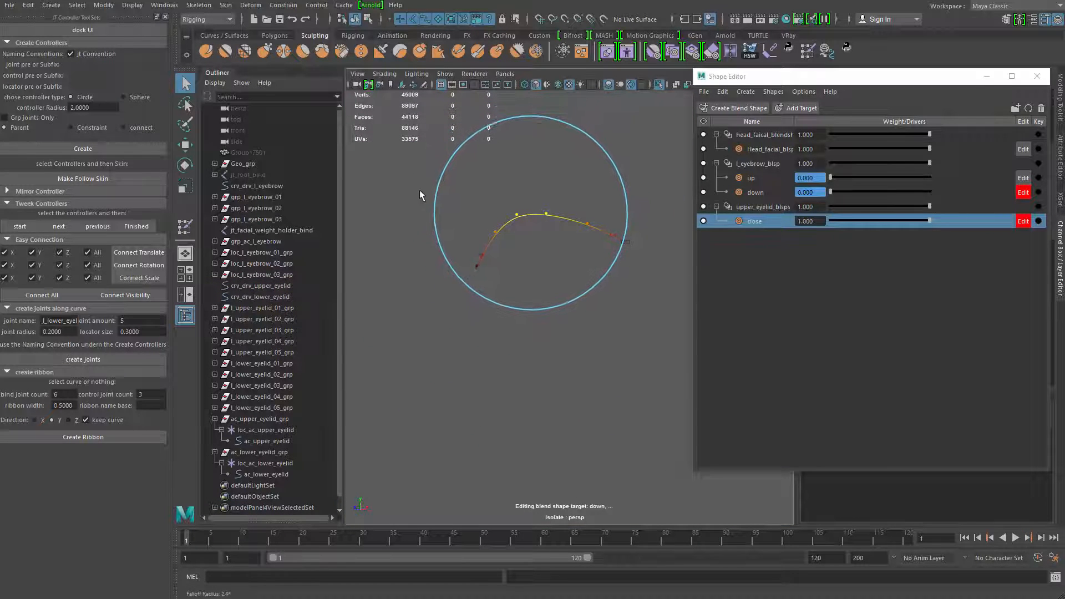
Show the full face again and lower the soft-selected upper eyelid curve until it meets the lower lid
key("ctrl+1")
key("w")
left_click_drag(533, 190, 502, 230, "alt")
right_click_drag(502, 230, 535, 238, "alt")
middle_click_drag(513, 241, 523, 253, "alt")
left_click_drag(532, 240, 516, 222)
key("q")
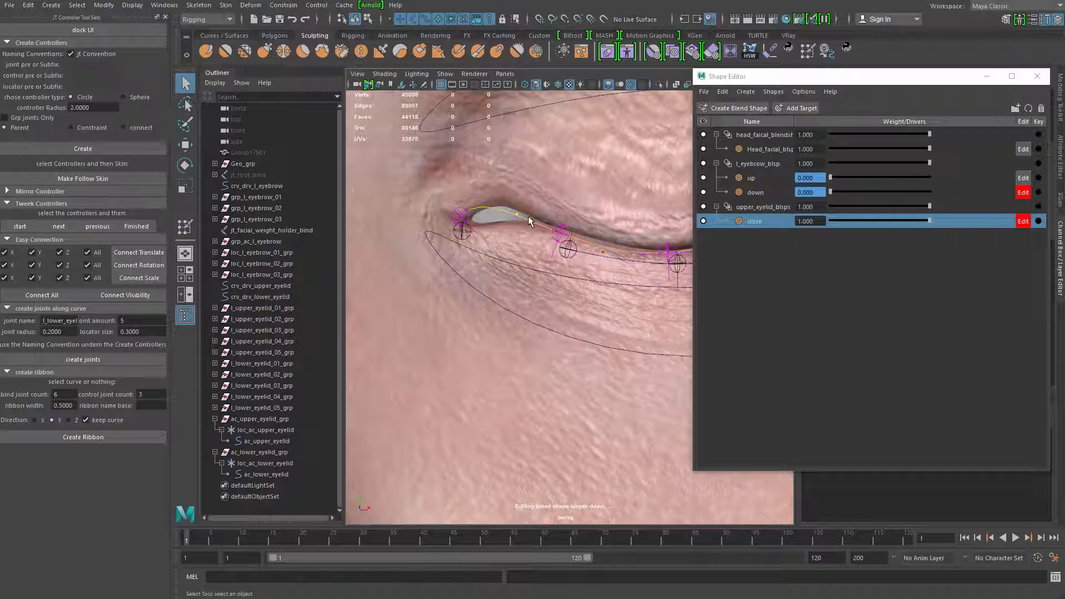
Restrict selection so the joints are not picked, and align the upper curve's point near the inner eye corner with the closed lid
key("w")
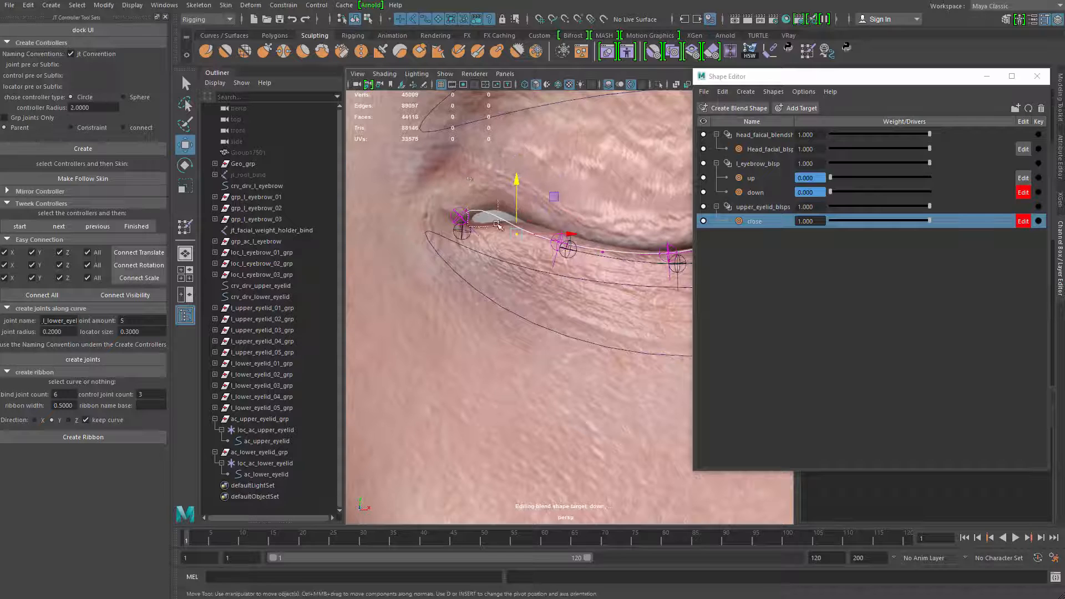
left_click_drag(441, 244, 479, 184)
key("ctrl+z")
key("4")
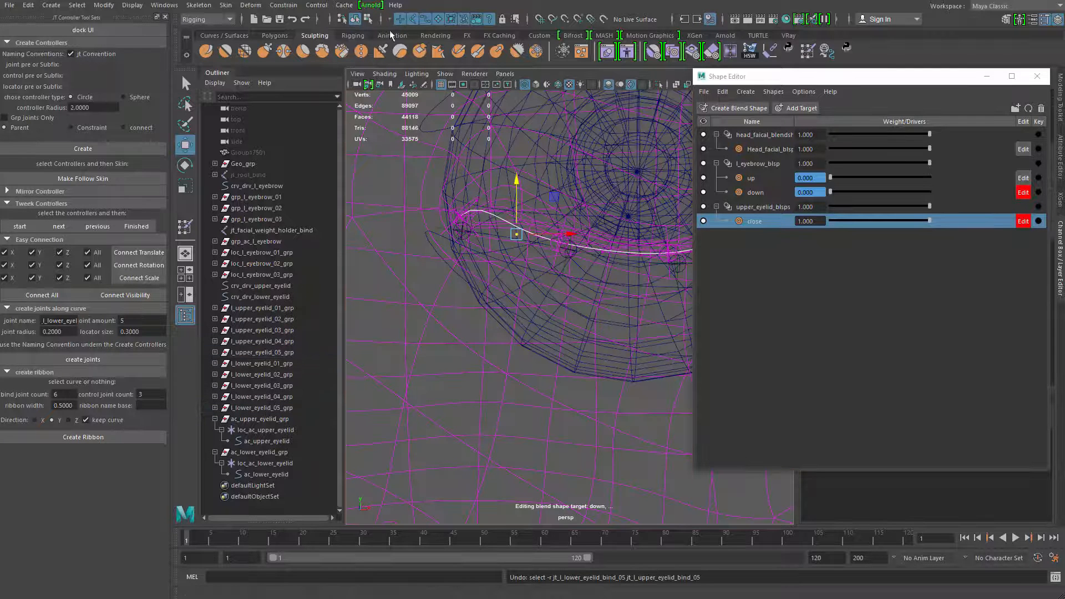
left_click(365, 19)
mouse_move(473, 205)
left_mouse_down()
mouse_move(488, 180)
mouse_move(481, 169)
left_mouse_up()
key("5")
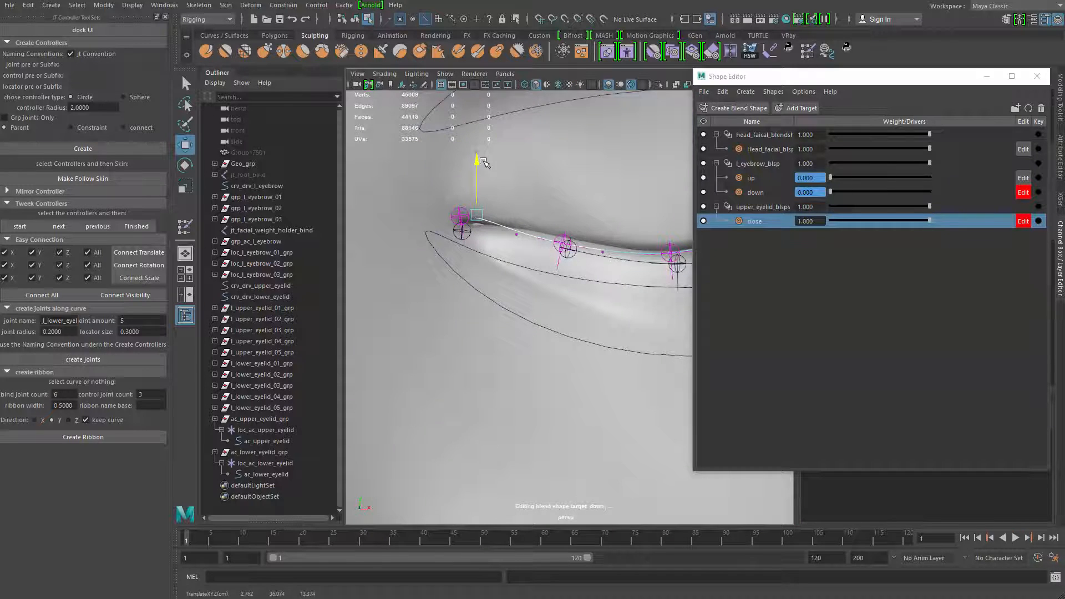
Fine-tune the heights of the upper curve's points at the inner eye corner to seal the gap
middle_click_drag(503, 188, 465, 191, "alt")
key("q")
left_click_drag(464, 222, 490, 250)
key("w")
left_click_drag(480, 178, 475, 167)
left_click_drag(404, 190, 441, 235)
left_click_drag(426, 159, 493, 233)
key("q")
key("w")
left_click_drag(478, 167, 477, 164)
middle_click_drag(682, 187, 488, 181, "alt")
Adjust the heights of the upper curve's points toward the outer corner to follow the lower lid line
left_click_drag(518, 184, 557, 228)
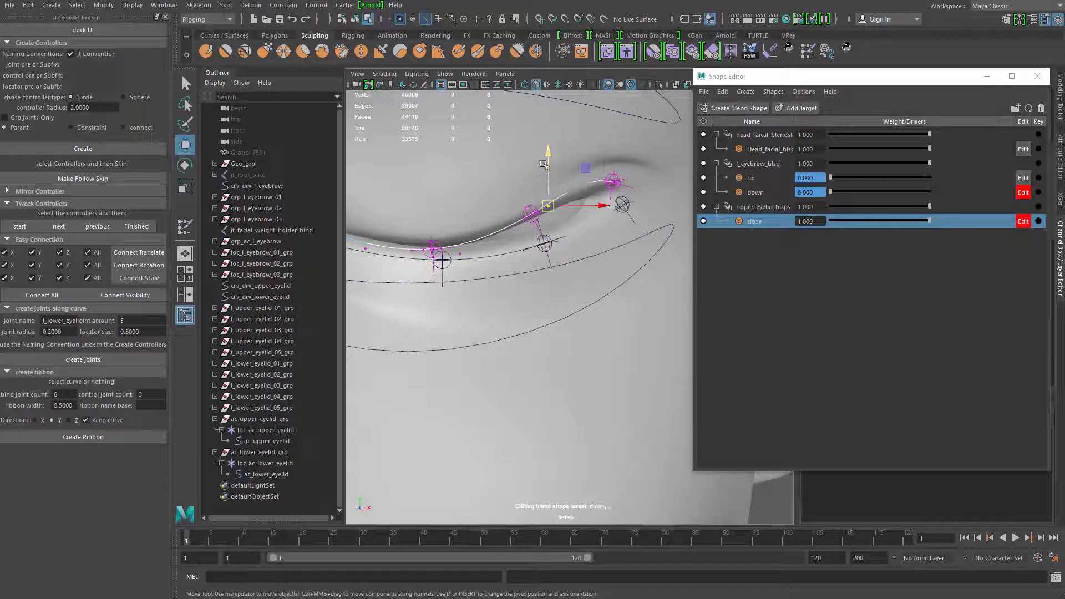
left_click_drag(547, 155, 548, 185)
left_click_drag(550, 174, 562, 158, "alt")
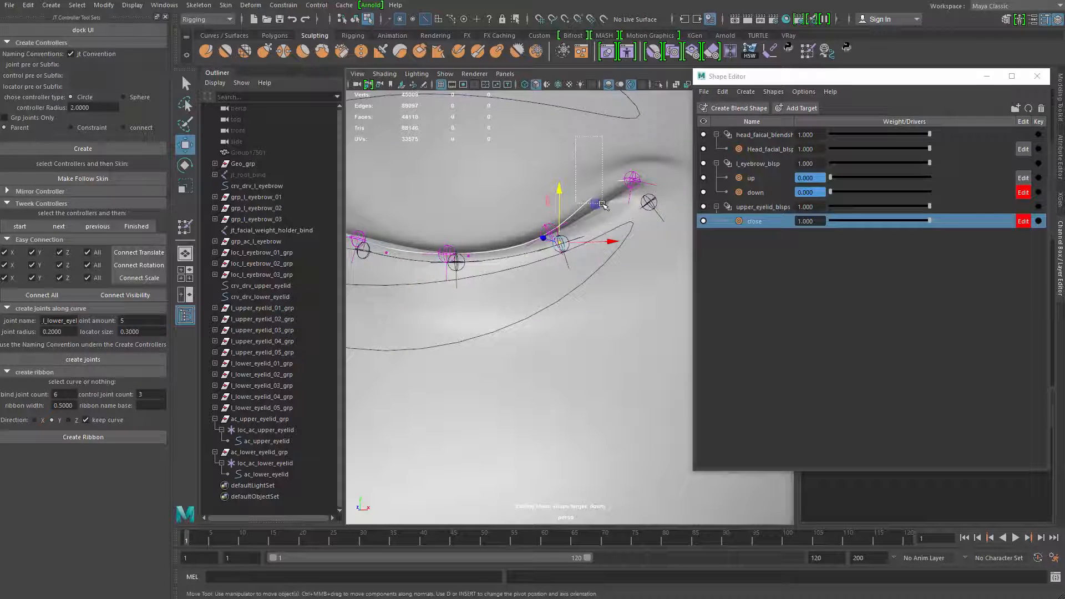
left_click_drag(603, 206, 612, 212)
left_click_drag(608, 120, 608, 154)
middle_click_drag(581, 172, 574, 206, "alt")
Refine the upper curve's last points at the outer eye corner so the lids meet there
left_click_drag(574, 206, 641, 235, "alt")
key("q")
key("w")
left_click_drag(629, 165, 631, 179)
left_click_drag(594, 219, 611, 239)
left_click_drag(604, 179, 605, 170)
right_click_drag(651, 198, 523, 223, "alt")
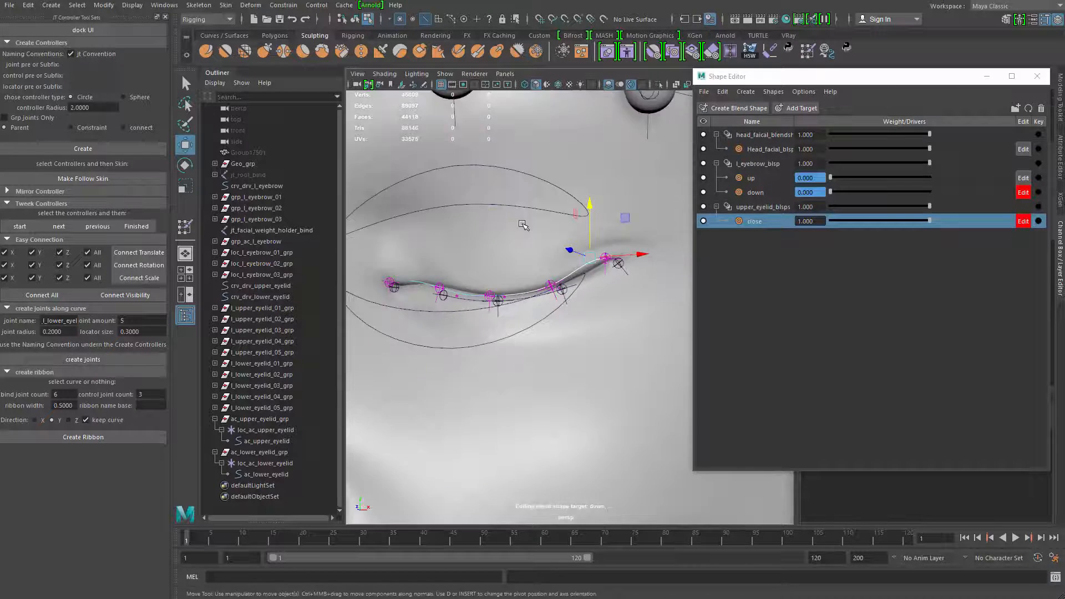
Adjust the upper curve's middle points vertically to even out the closed lid line
left_click_drag(523, 223, 567, 201, "alt")
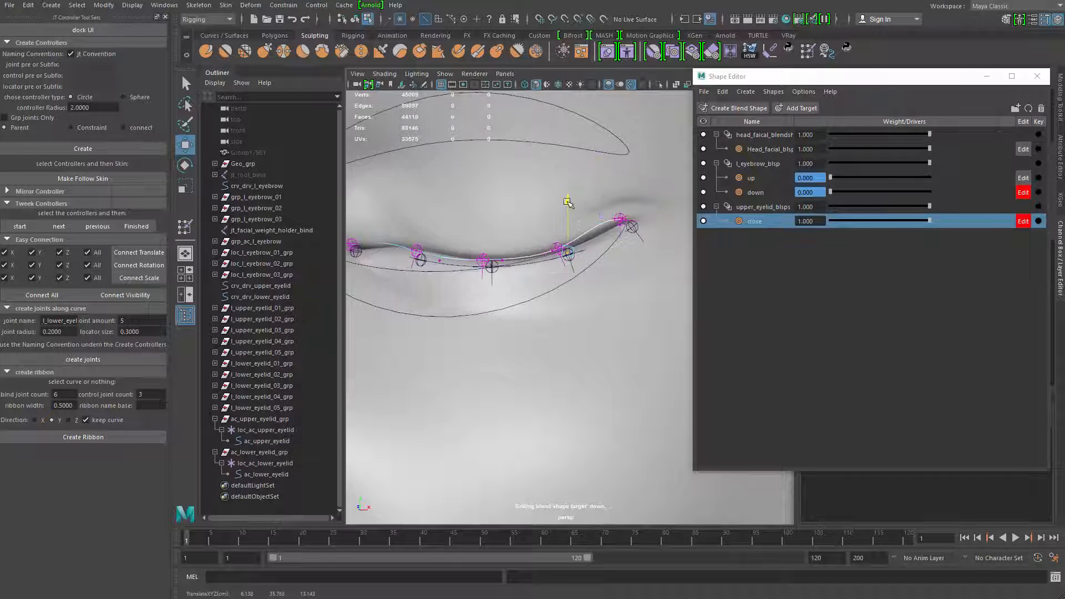
left_click_drag(468, 242, 516, 276)
left_click_drag(488, 244, 513, 243, "alt")
left_click_drag(501, 206, 498, 209)
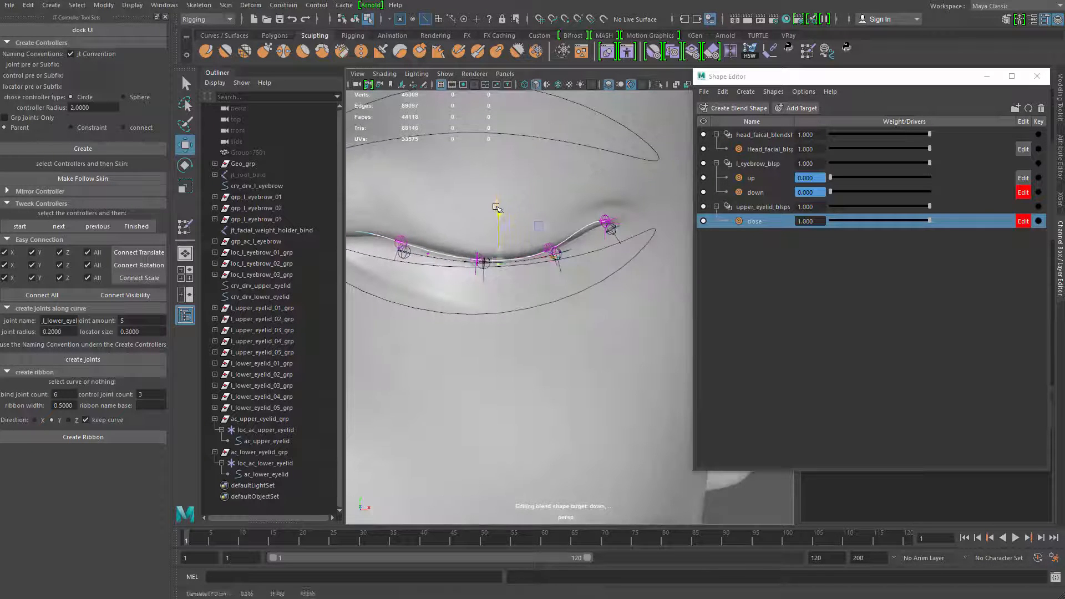
middle_click_drag(414, 234, 504, 242, "alt")
left_click_drag(527, 218, 599, 281)
key("q")
key("w")
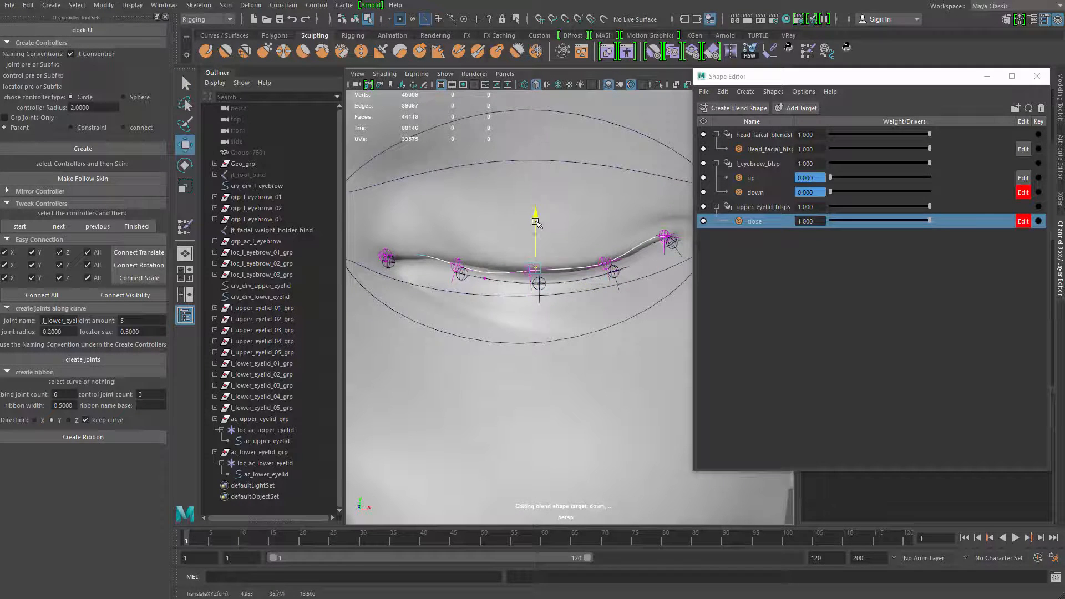
Refine the upper curve's points between the inner corner and the middle, and check the closed line at the outer corner
left_click_drag(470, 258, 498, 293)
left_click_drag(485, 228, 552, 293)
key("q")
key("w")
left_click_drag(544, 229, 581, 270, "alt")
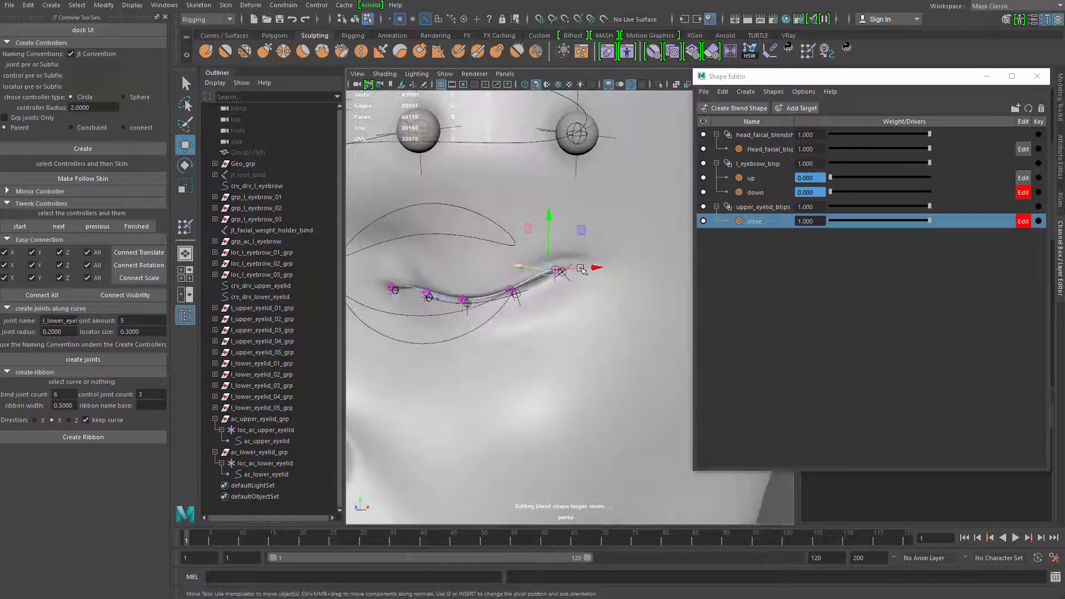
Make final position corrections to the upper curve's outer and inner points in the closed shape
left_click_drag(546, 222, 593, 270, "alt")
key("q")
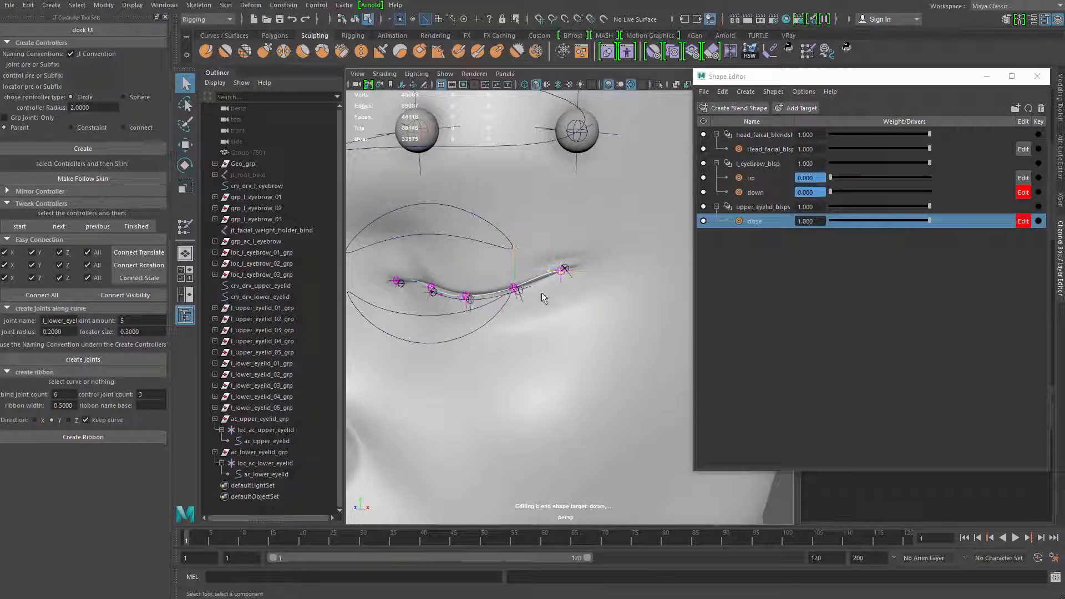
left_click_drag(542, 297, 502, 279)
key("w")
left_click_drag(516, 237, 520, 292)
left_click(513, 229)
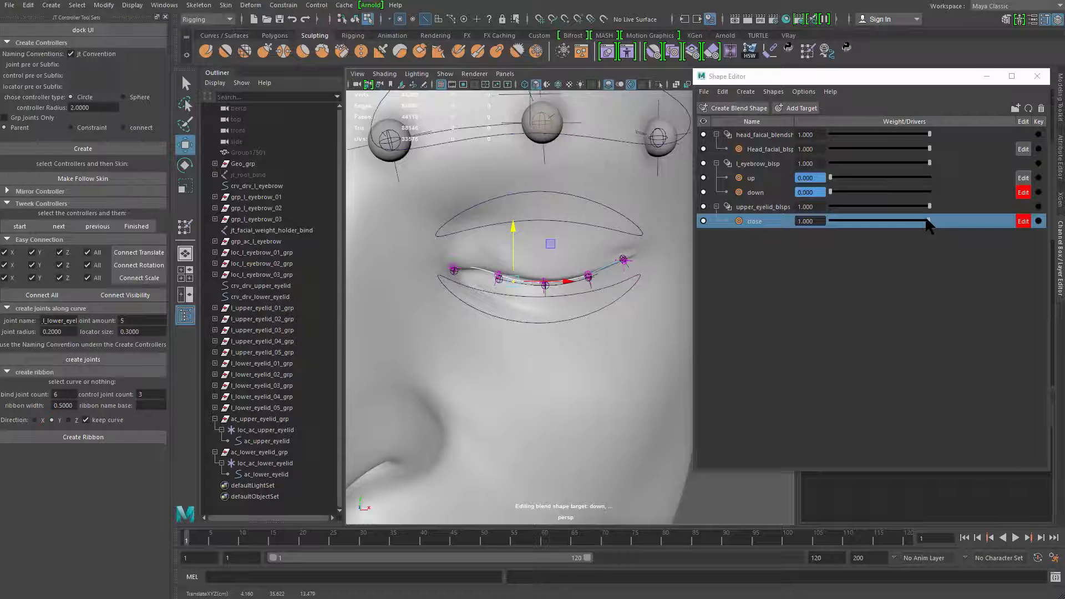
Set the close target's weight to 0.5 and add an in-between target to it at that value
left_click_drag(927, 224, 879, 216)
left_click_drag(599, 267, 546, 261, "alt")
double_click(815, 220)
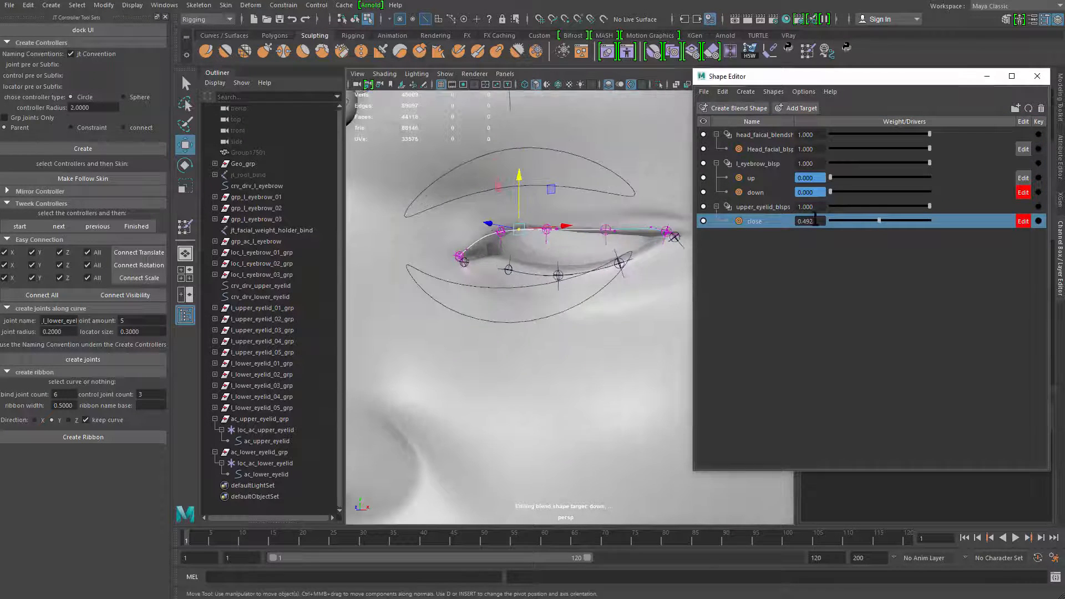
right_click(774, 227)
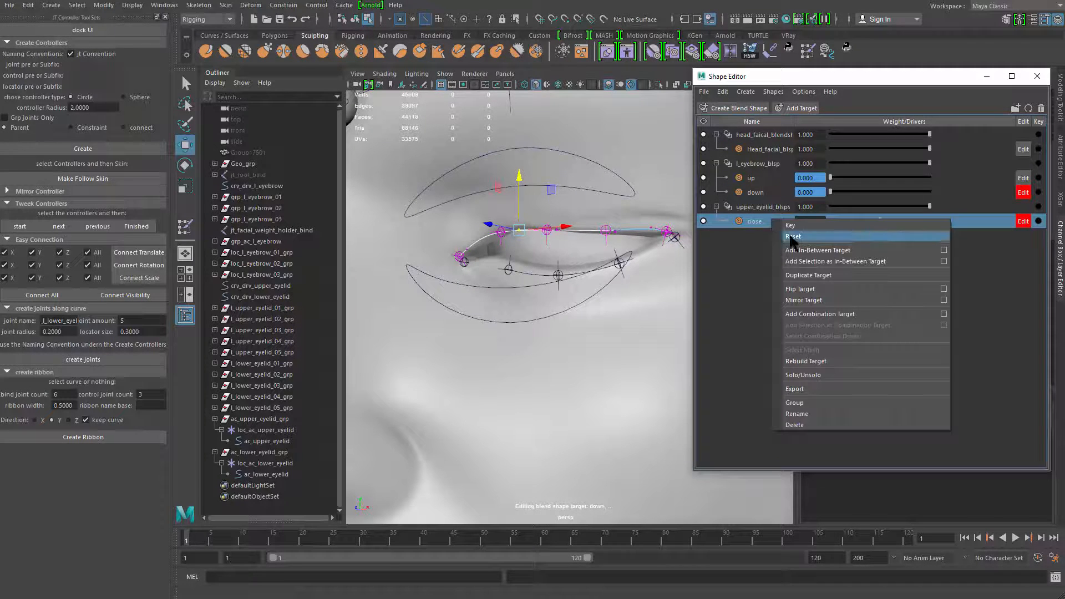
left_click(827, 250)
Reposition the upper curve's inner and middle points in the close_0.5 in-between so the lid follows the eyeball
middle_click_drag(533, 311, 551, 322, "alt")
left_click_drag(550, 333, 554, 256, "alt")
scroll(533, 249, "up", 4)
mouse_move(499, 213)
left_mouse_down("alt")
mouse_move(486, 204)
mouse_move(501, 202)
left_mouse_up("alt")
left_click(543, 268)
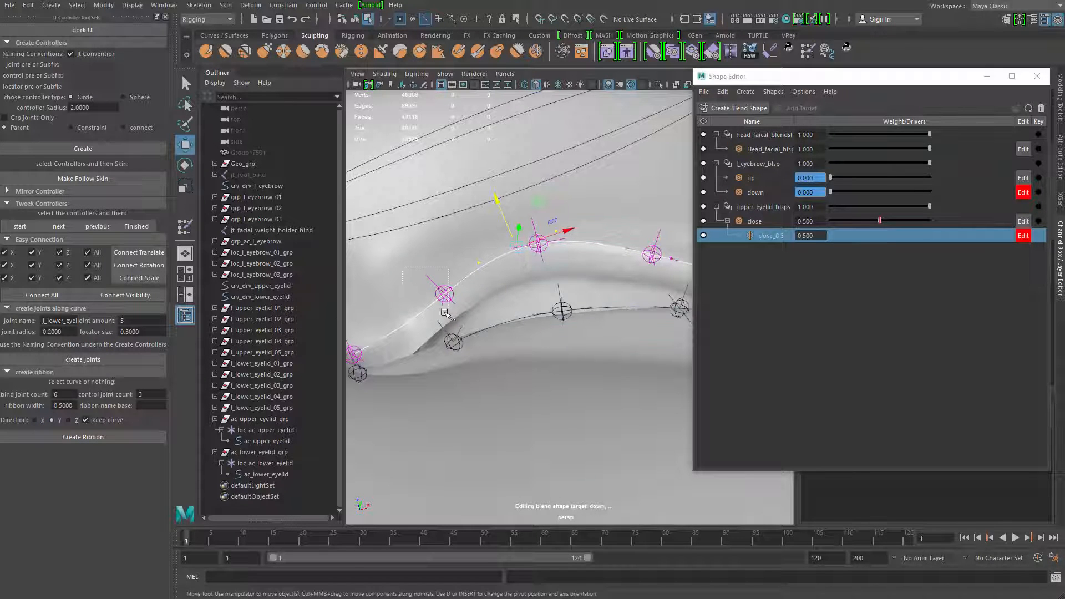
left_click(468, 288)
left_click_drag(485, 313, 570, 317, "alt")
Adjust the upper curve's points near the outer corner in the close_0.5 in-between to smooth the half-closed lid
left_click(613, 245)
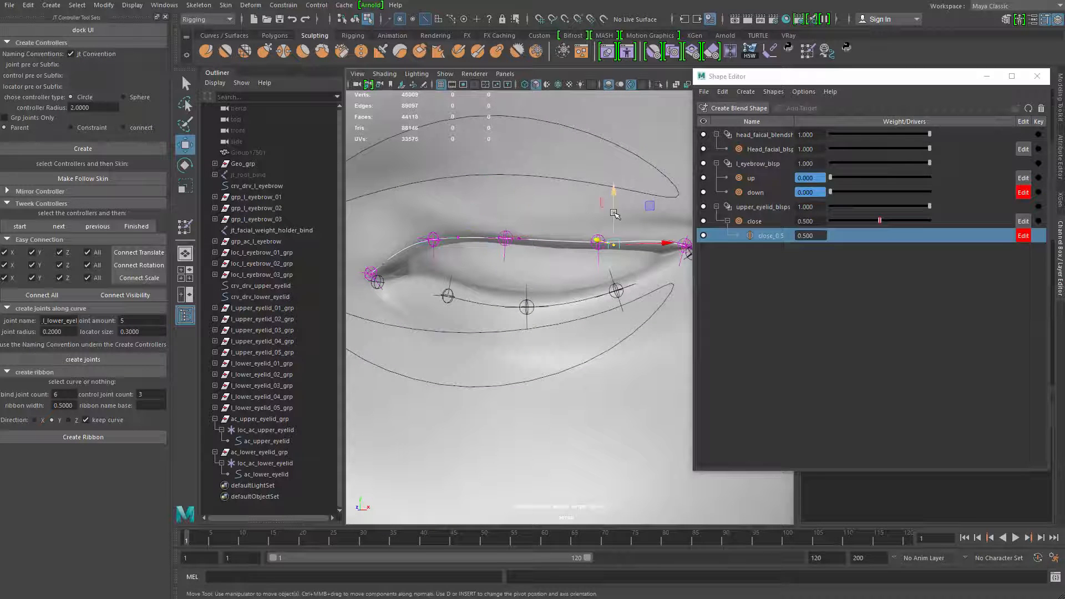
left_click_drag(614, 198, 614, 194)
key("e")
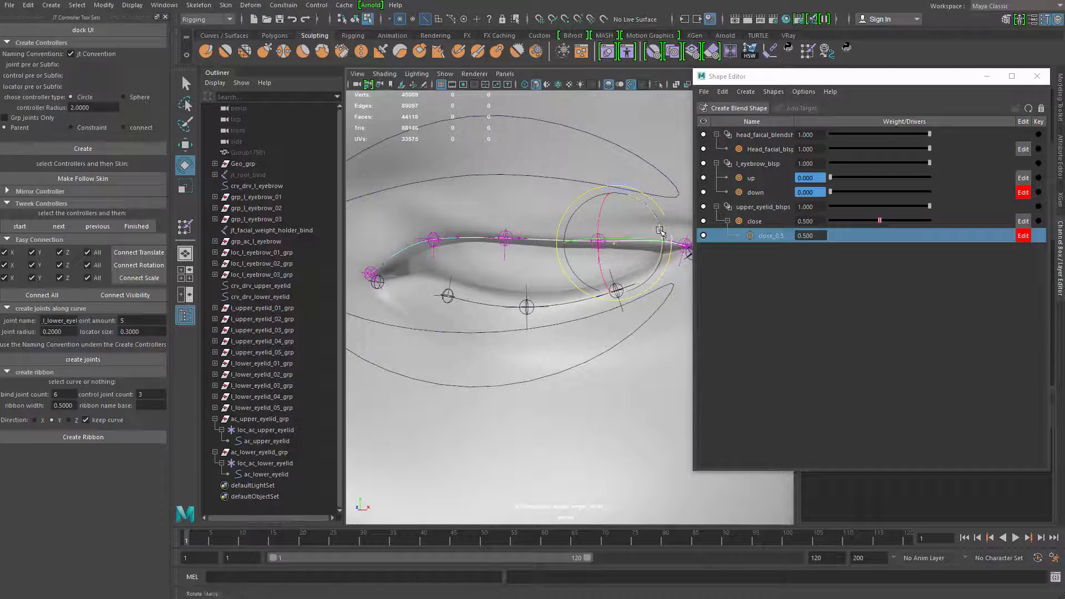
key("w")
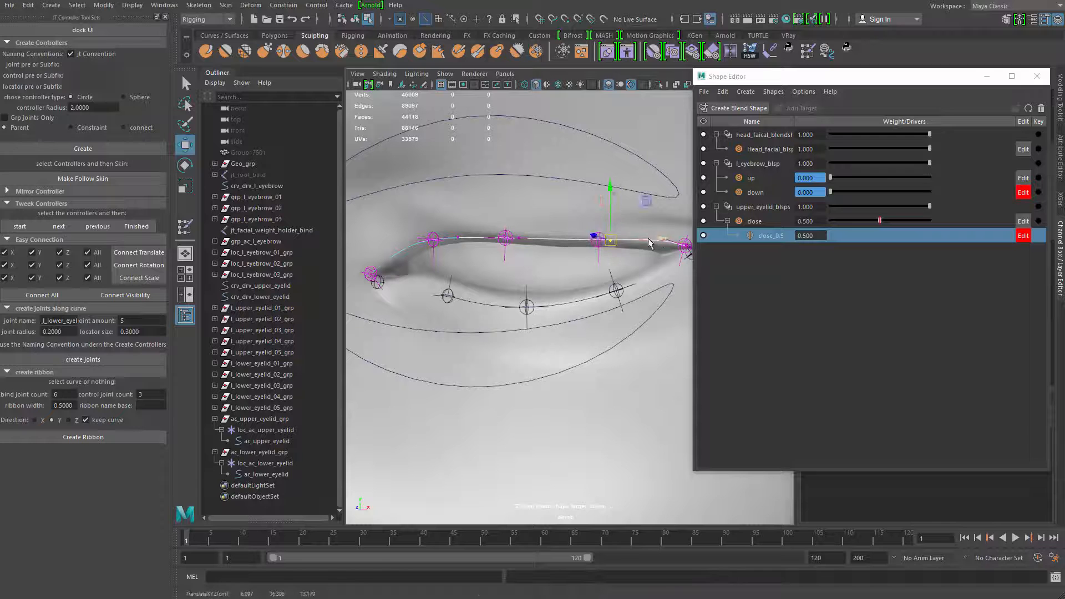
left_click(664, 249)
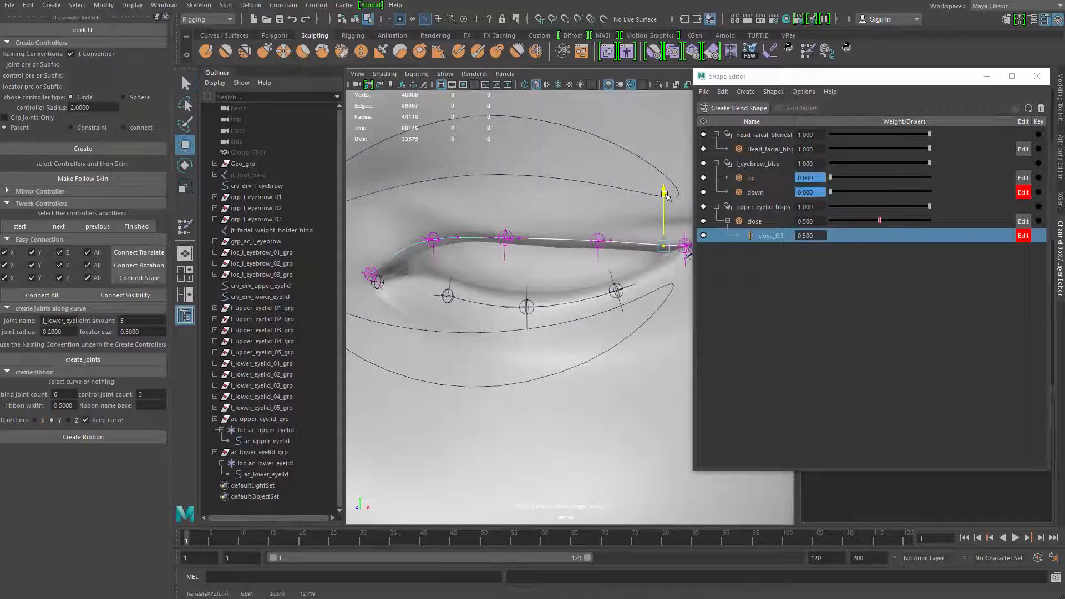
left_click_drag(661, 193, 570, 211, "alt")
Correct the upper curve's point near the inner corner in the close_0.5 in-between while viewing the lid from several angles
left_click_drag(605, 268, 603, 244, "alt")
middle_click_drag(565, 272, 684, 261, "alt")
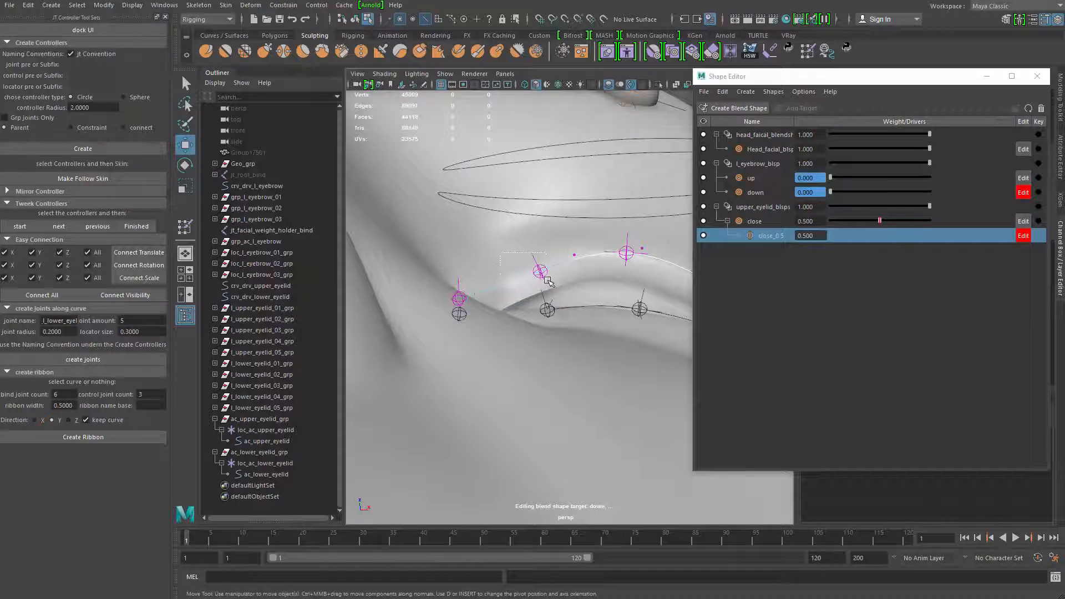
left_click_drag(546, 278, 548, 282)
key("ctrl+z")
left_click_drag(503, 239, 513, 310)
middle_click_drag(513, 311, 423, 320, "alt")
left_click_drag(483, 310, 533, 314, "alt")
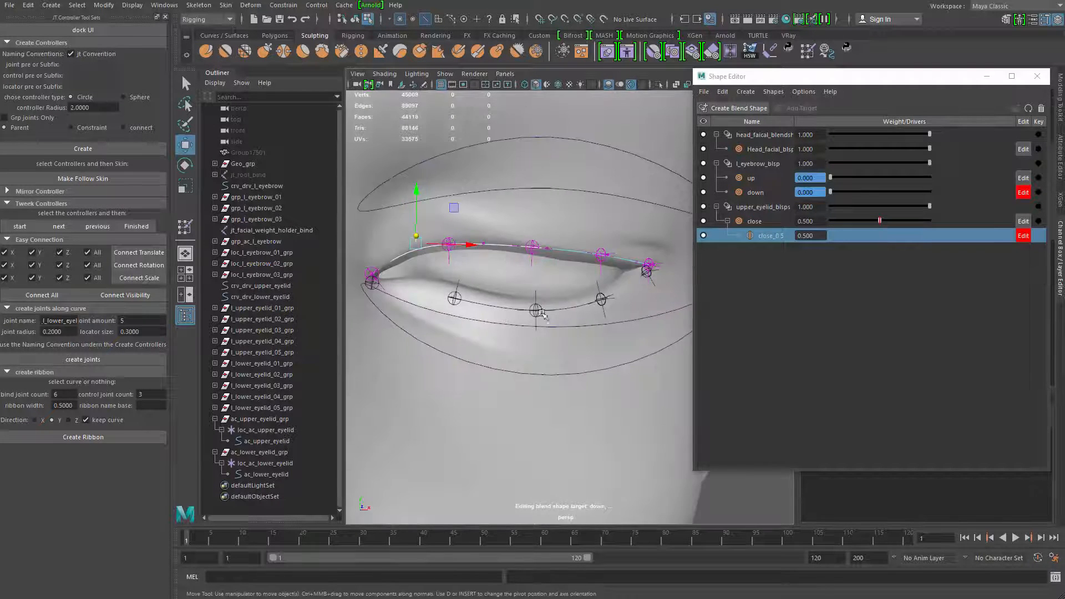
Turn on textured display, test the blink by sweeping the close weight up to 1, and return the weight to 0
key("6")
right_click_drag(594, 318, 561, 302, "alt")
middle_click_drag(563, 294, 564, 304, "alt")
key("q")
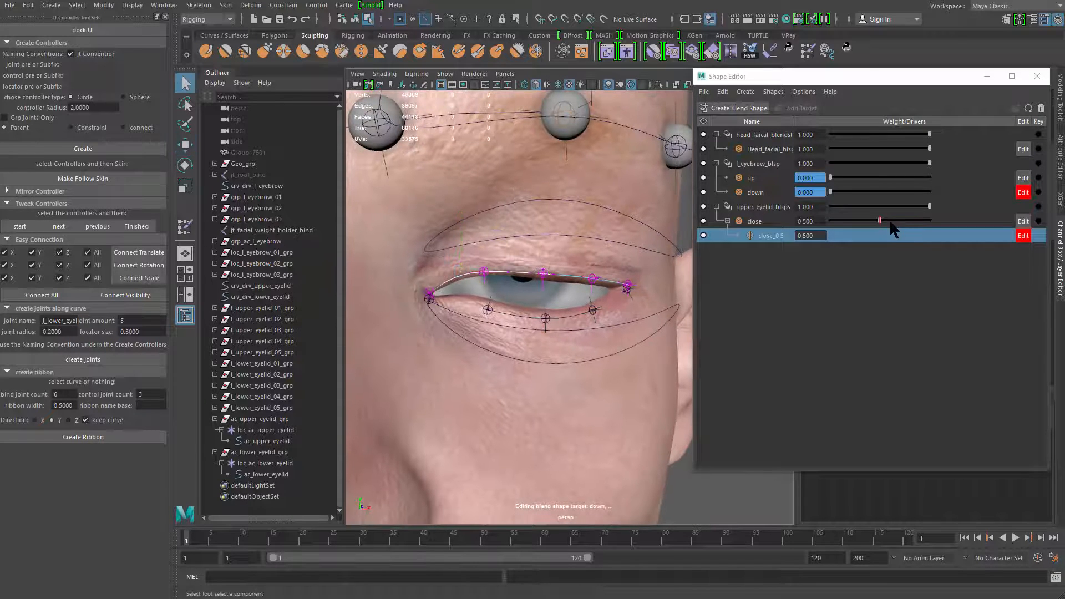
left_click_drag(859, 225, 976, 204)
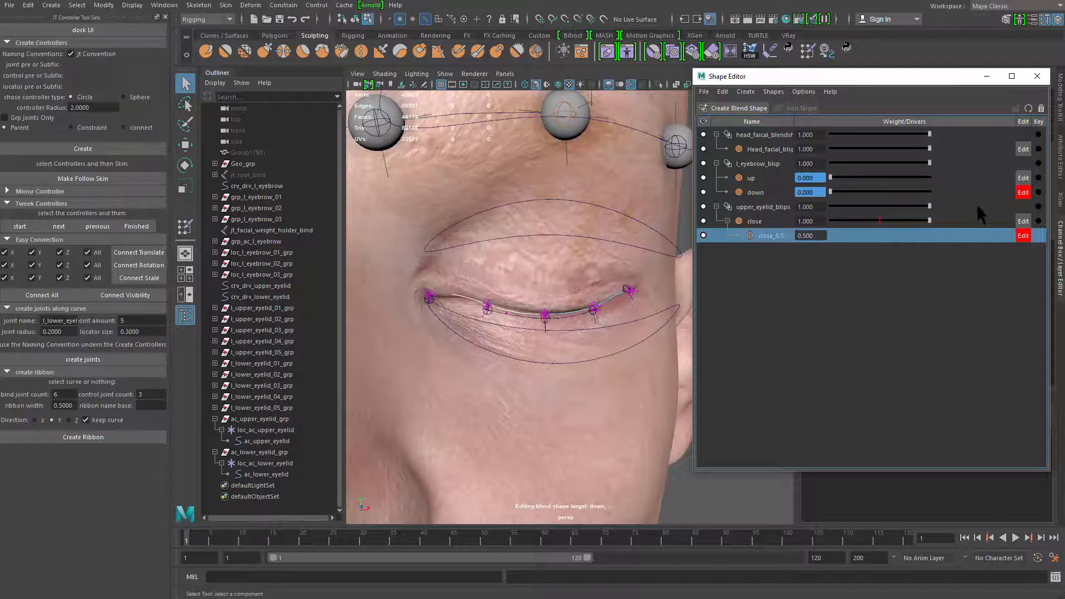
right_click_drag(496, 344, 582, 328, "alt")
left_click_drag(582, 328, 535, 326, "alt")
left_click_drag(909, 221, 773, 210)
Add a second target to the upper_eyelid_blsps deformer and name it open
left_click(765, 209)
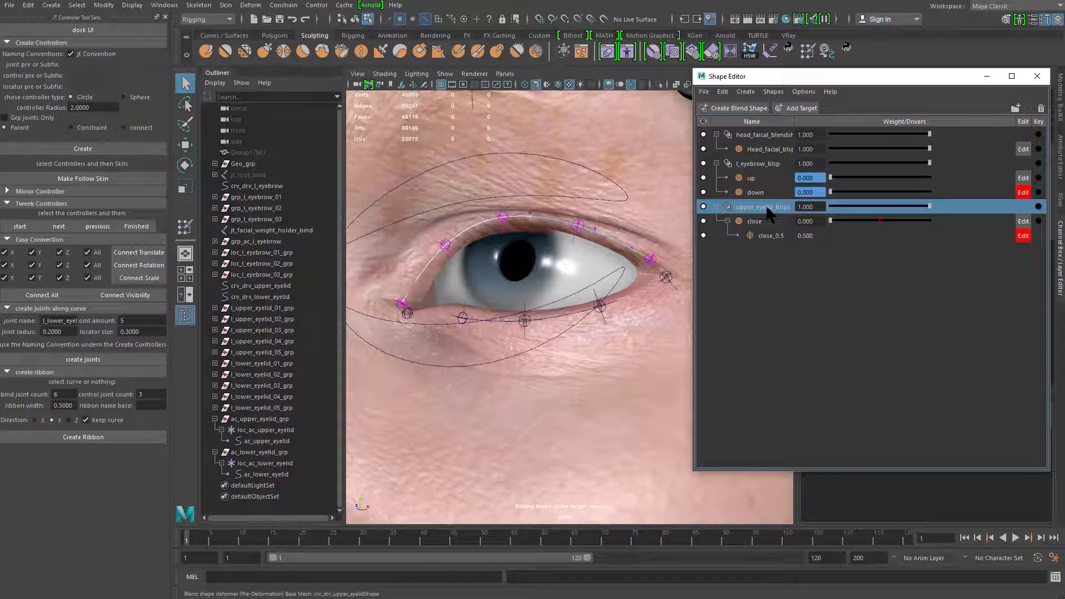
right_click(768, 213)
left_click(768, 272)
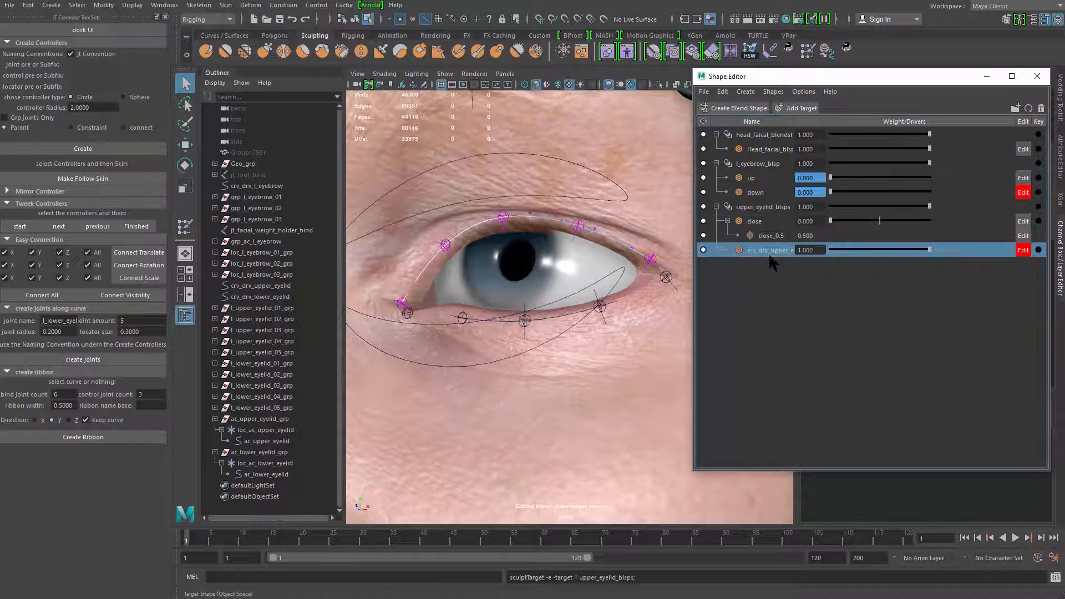
double_click(770, 251)
type("open")
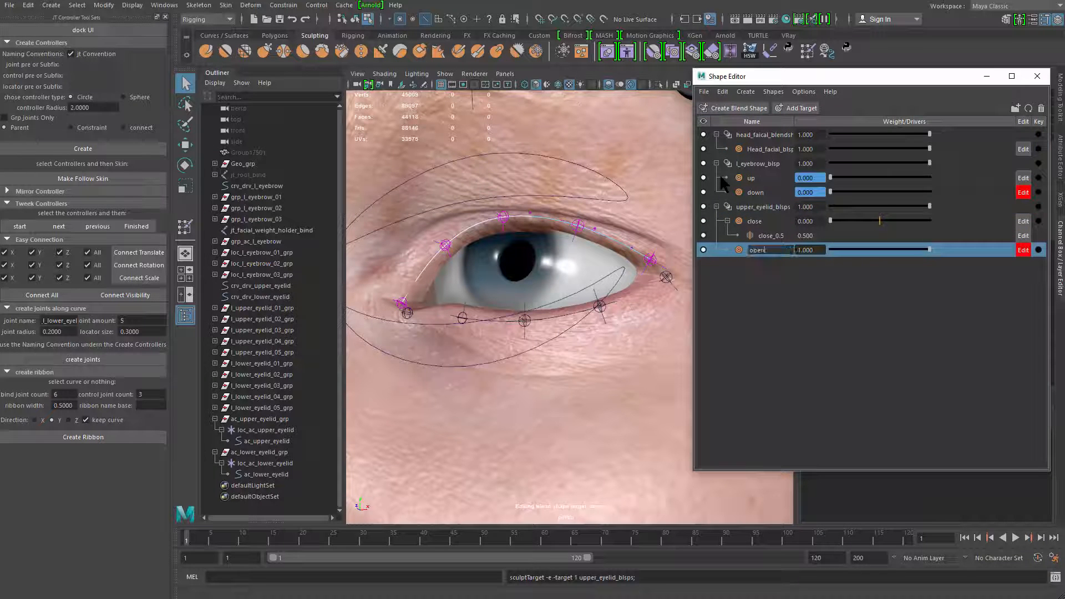
key("Return")
Select the upper eyelid curve's top control point and set up soft selection with a suitable falloff for lifting the lid
left_click_drag(507, 281, 482, 250, "alt")
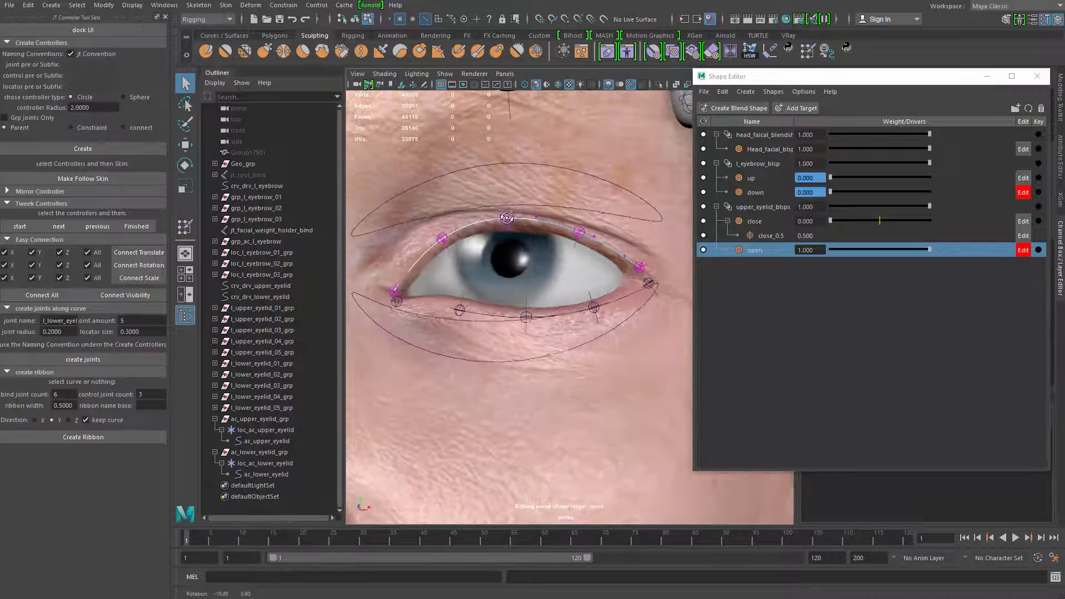
left_click(504, 219)
key("w")
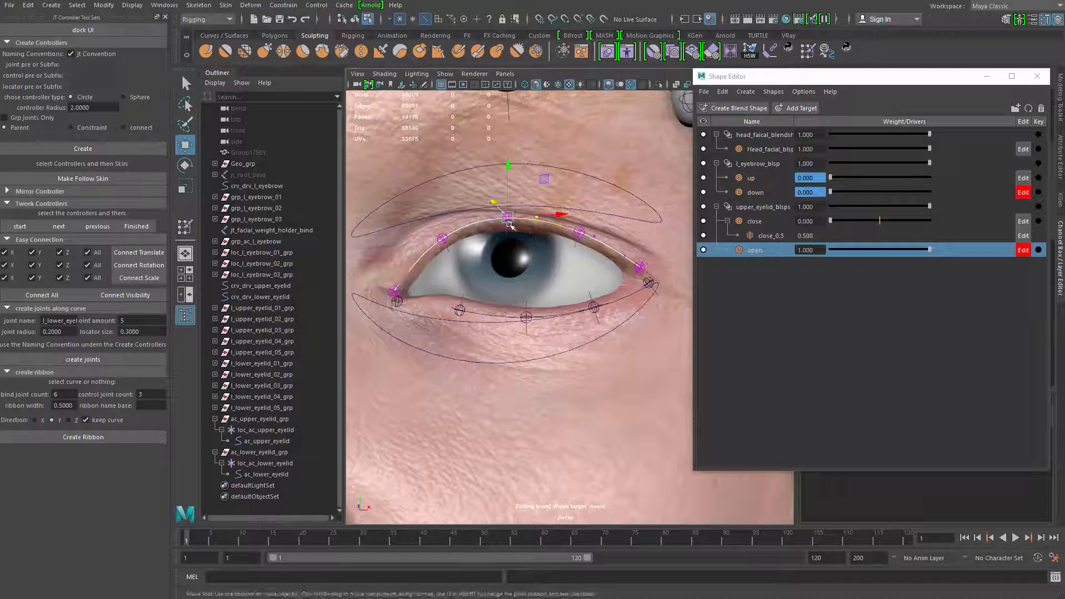
key("b")
left_click_drag(509, 205, 507, 205)
mouse_move(509, 164)
left_mouse_down()
mouse_move(508, 147)
mouse_move(507, 158)
left_mouse_up()
key("ctrl+z")
key("b")
Raise the soft-selected top of the upper eyelid curve and adjust its depth to shape the wide-open eye
left_click_drag(507, 157, 478, 203, "alt")
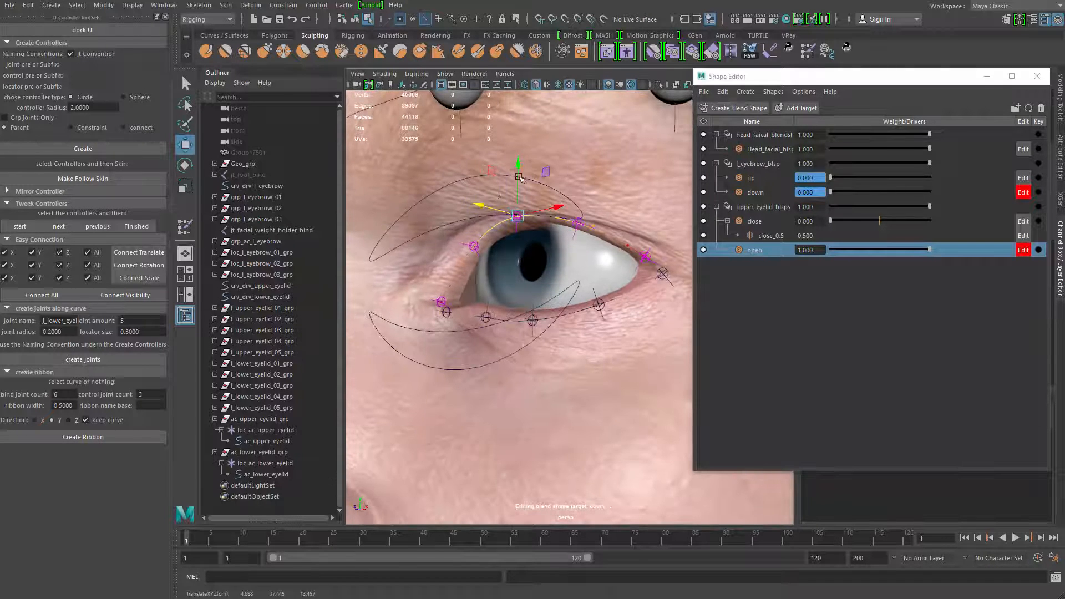
left_click_drag(521, 162, 510, 194)
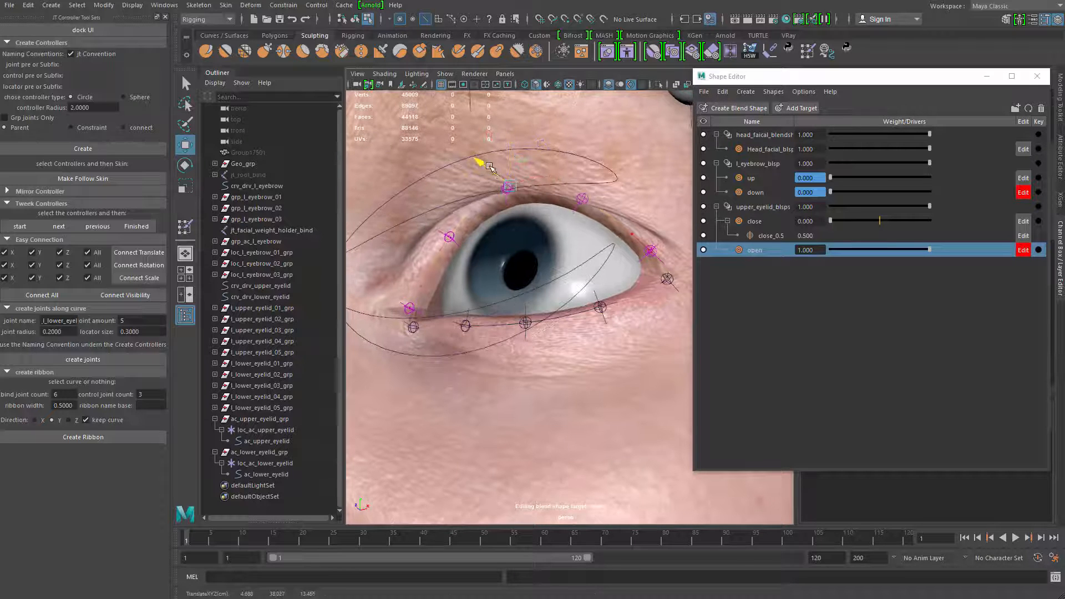
left_click_drag(516, 141, 516, 277, "alt")
scroll(517, 277, "up", 5)
key("q")
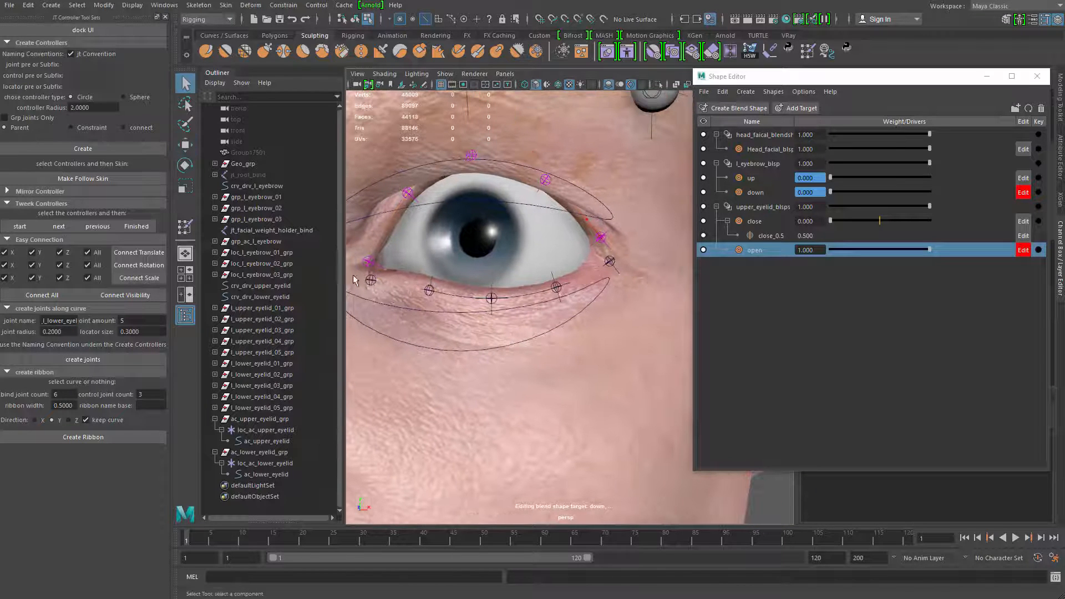
Adjust the heights of the upper eyelid curve's inner and outer end control points to refine the open shape
key("w")
left_click_drag(378, 274, 421, 228)
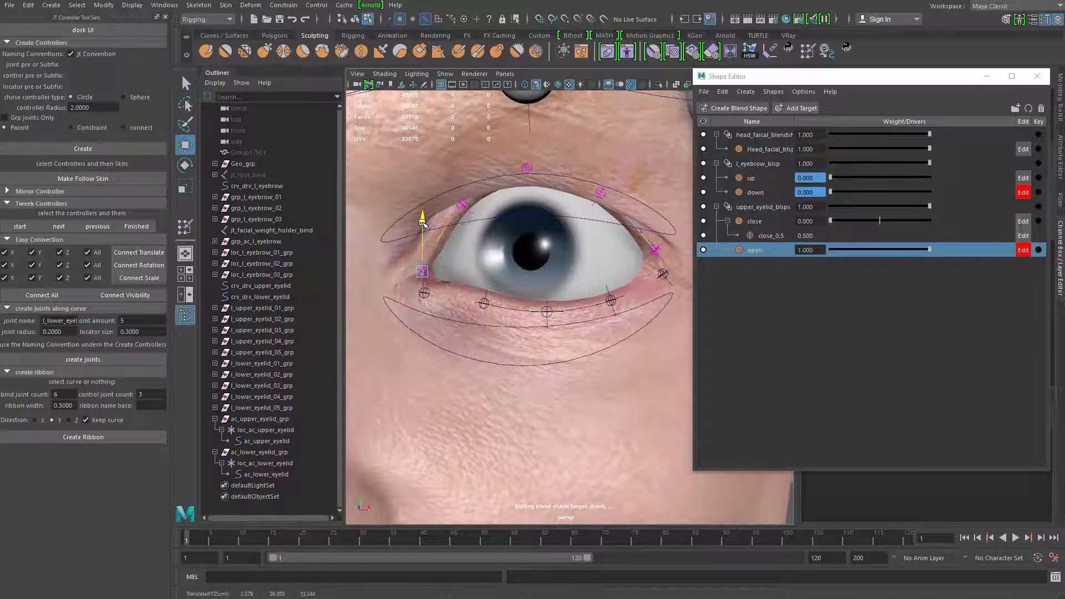
left_click_drag(637, 257, 665, 243)
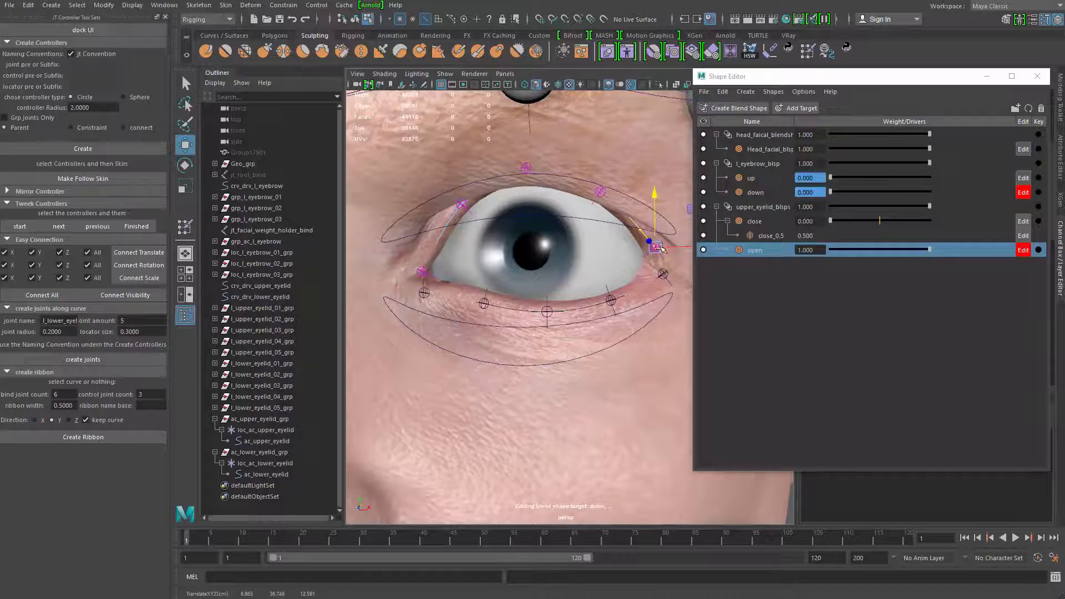
middle_click_drag(661, 249, 540, 218, "alt")
scroll(627, 330, "down", 3)
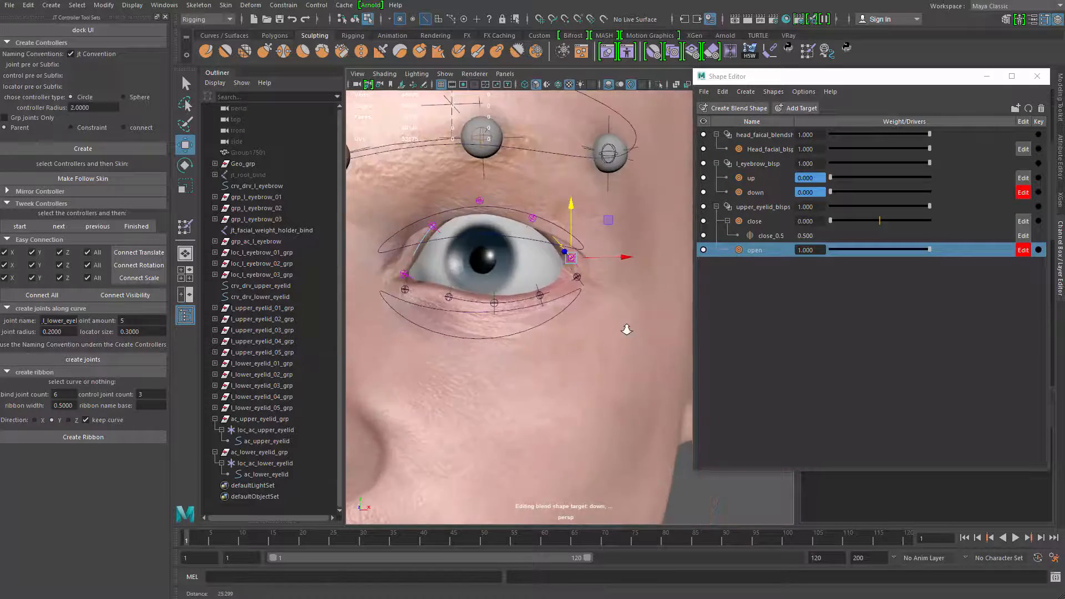
left_click_drag(626, 329, 557, 260, "alt")
left_click_drag(589, 176, 544, 233, "alt")
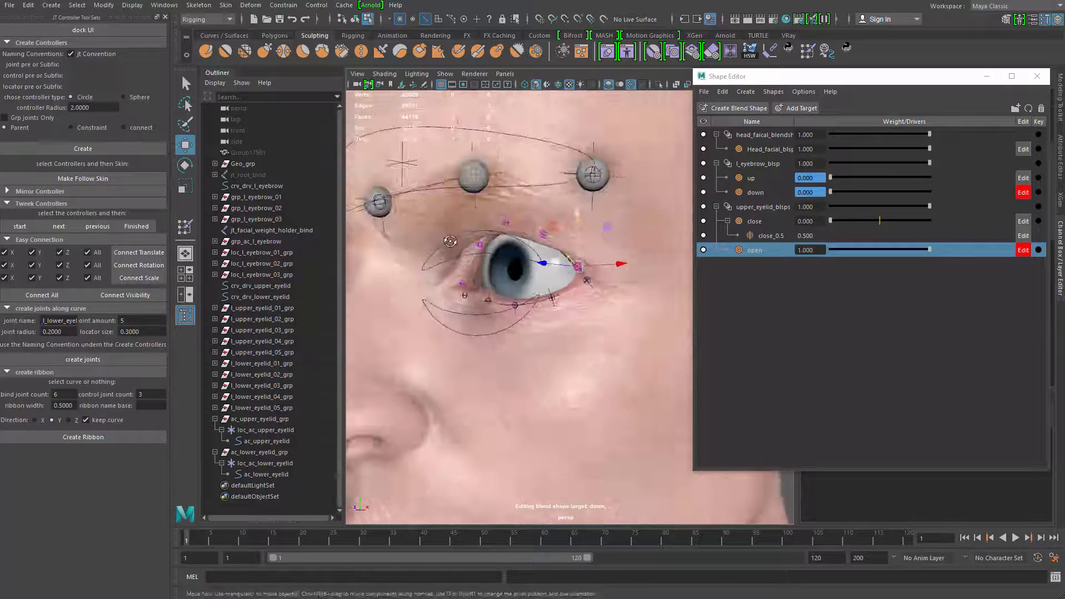
scroll(533, 249, "up", 5)
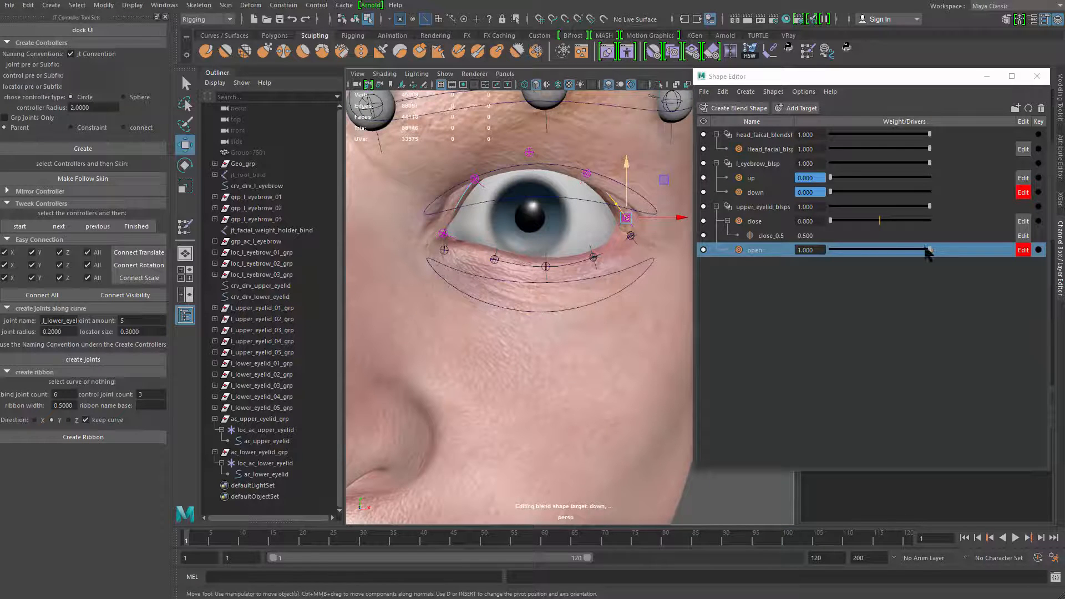
Test the upper eyelid's open target by sweeping its weight down to 0, and collapse the upper_eyelid_blsps group
left_click_drag(927, 251, 844, 252)
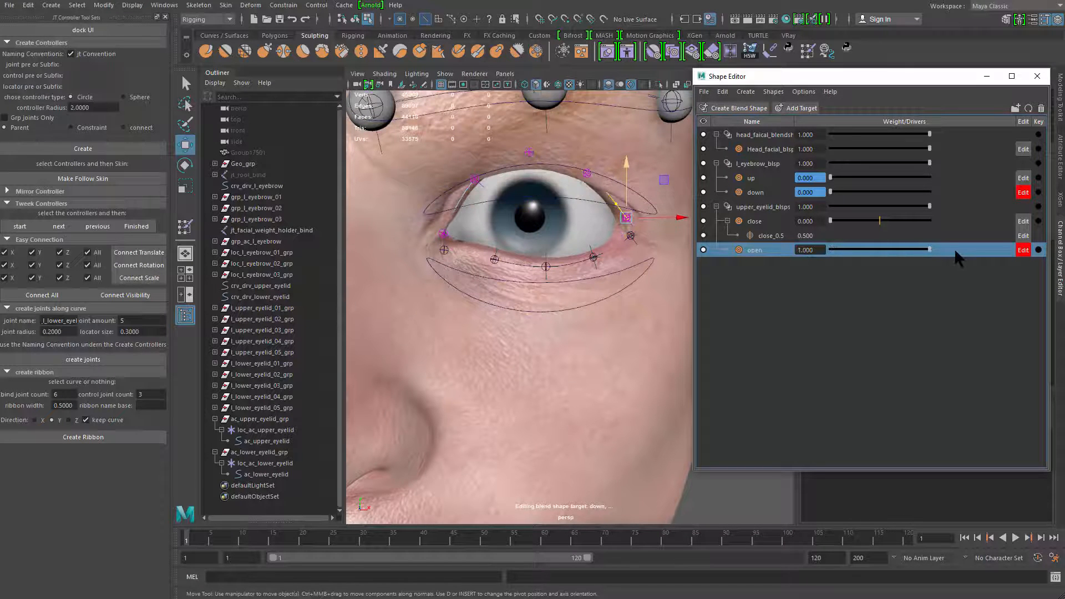
left_click_drag(930, 249, 794, 222)
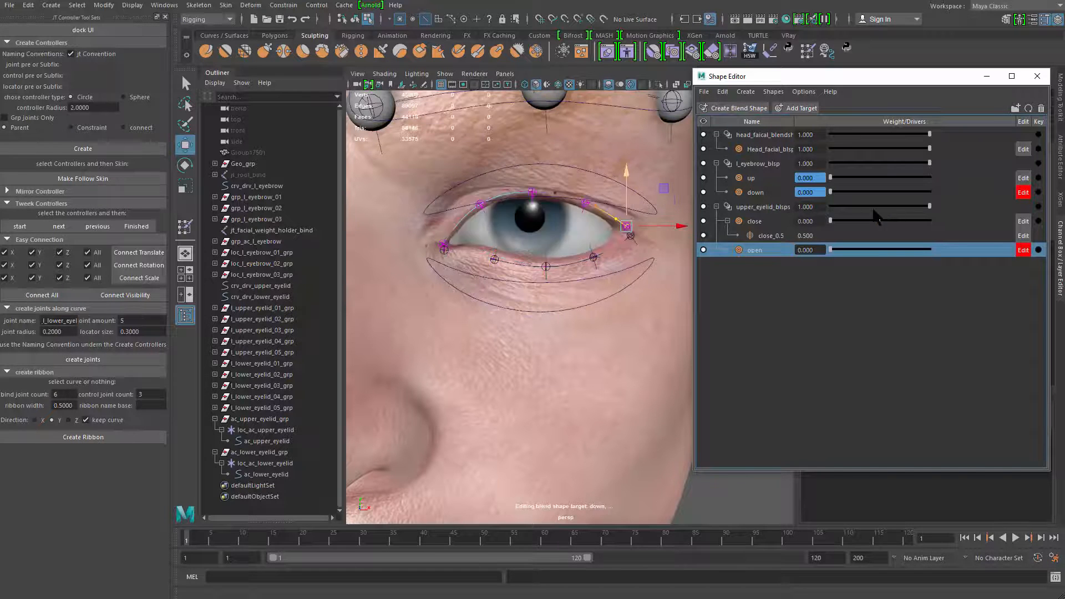
left_click_drag(873, 209, 803, 205)
left_click_drag(546, 304, 521, 284, "alt")
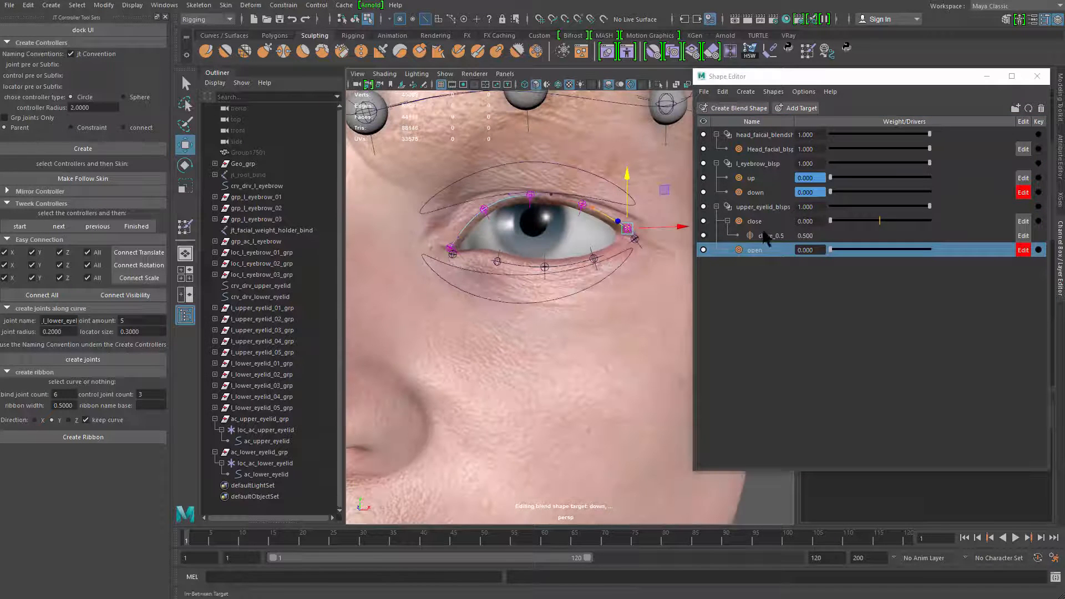
left_click(716, 207)
left_click(744, 222)
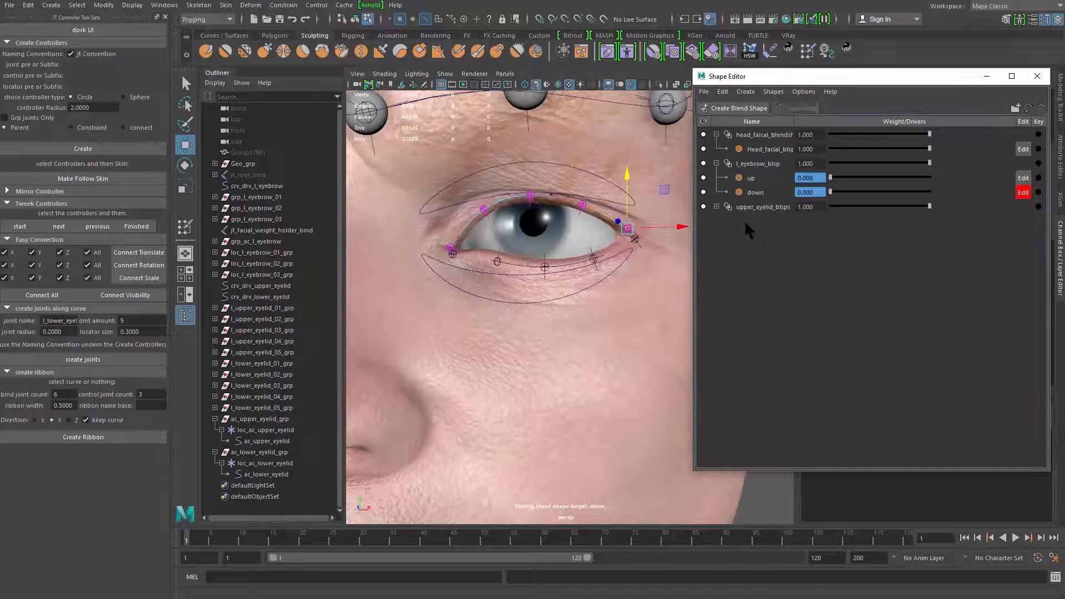
left_click(716, 207)
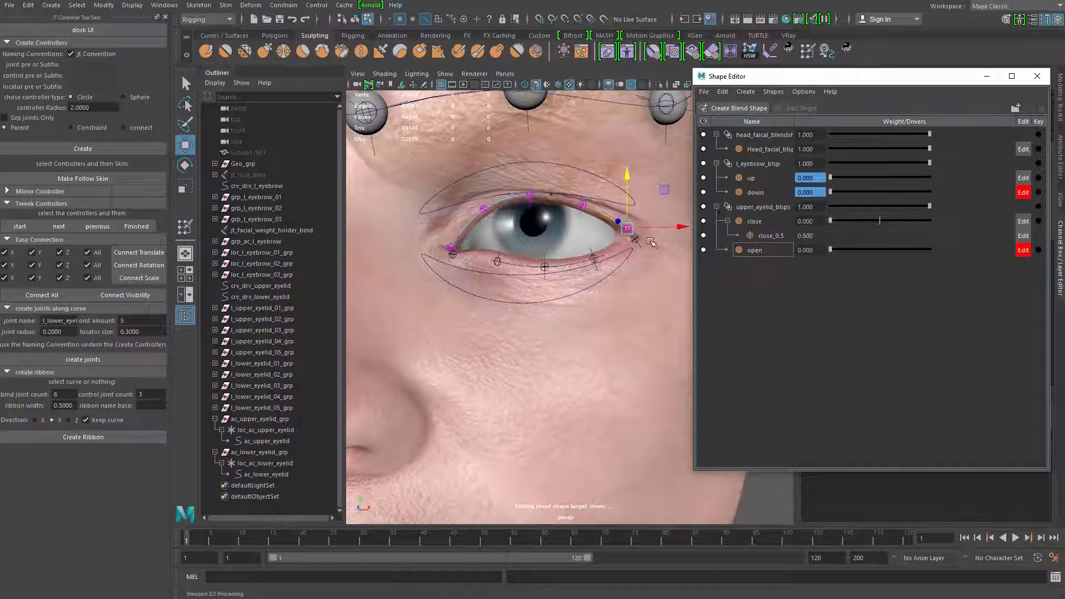
left_click(716, 207)
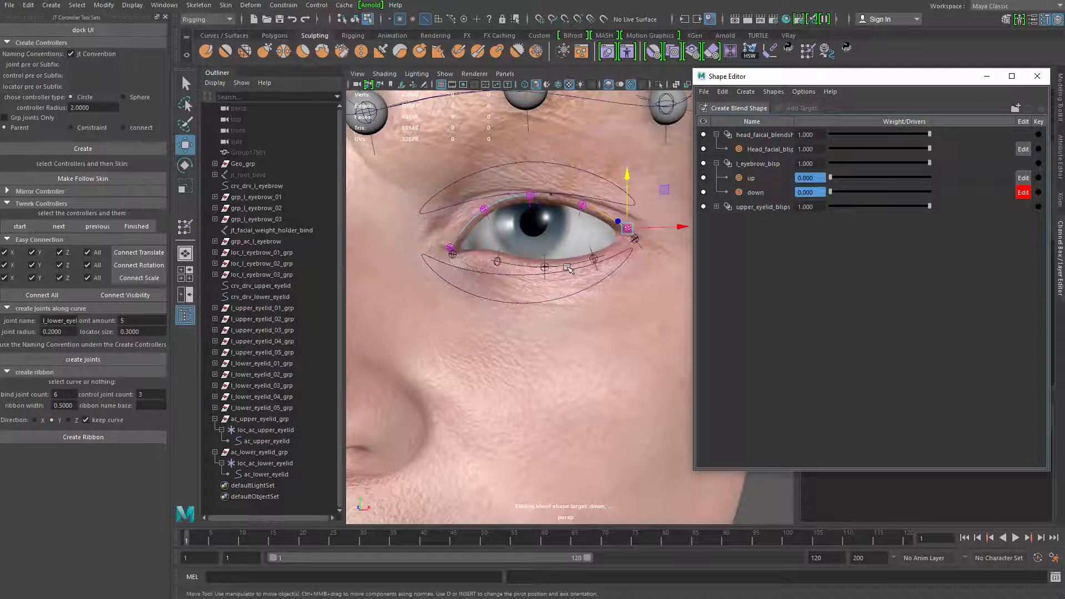
Select the lower eyelid driver curve crv_drv_lower_eyelid and create a blend shape deformer on it
scroll(583, 266, "up", 2)
key("q")
left_click(599, 263)
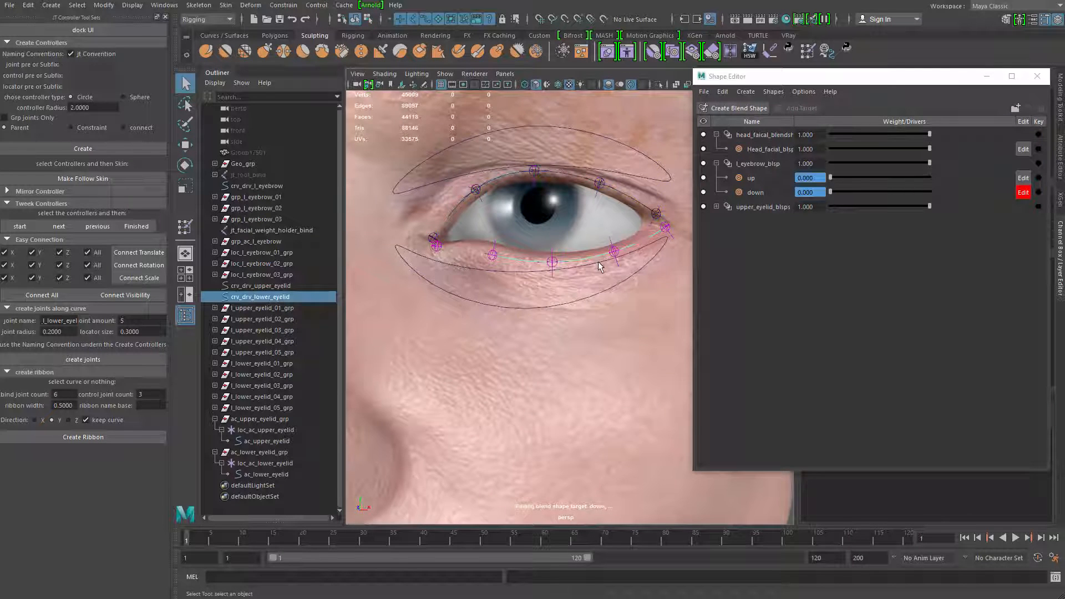
scroll(599, 267, "up", 2)
left_click(761, 108)
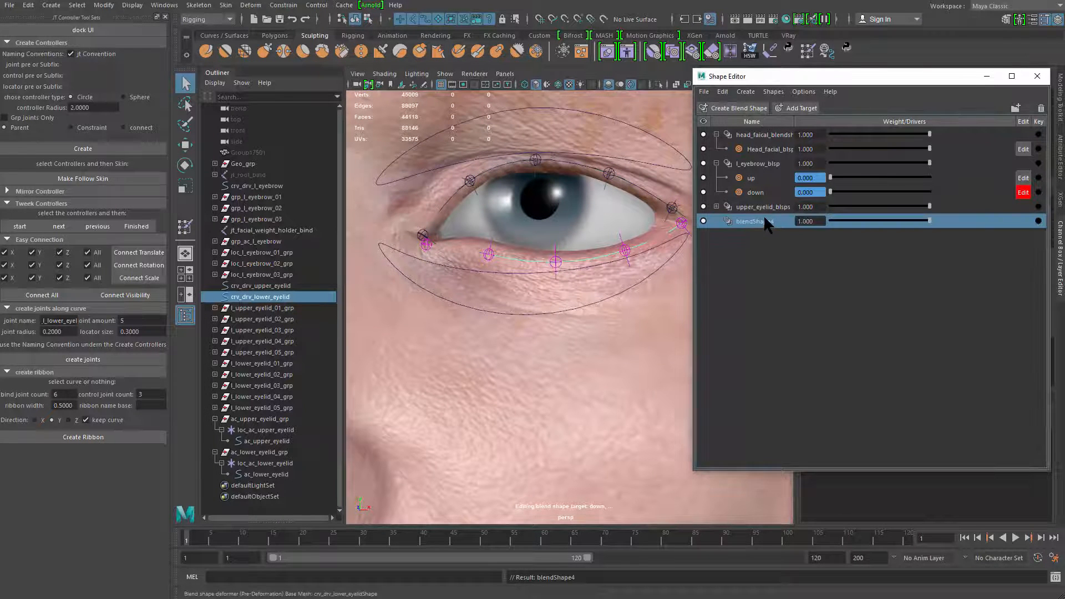
Rename the lower eyelid curve's blend shape deformer l_lower_eyelid_blsps
double_click(765, 220)
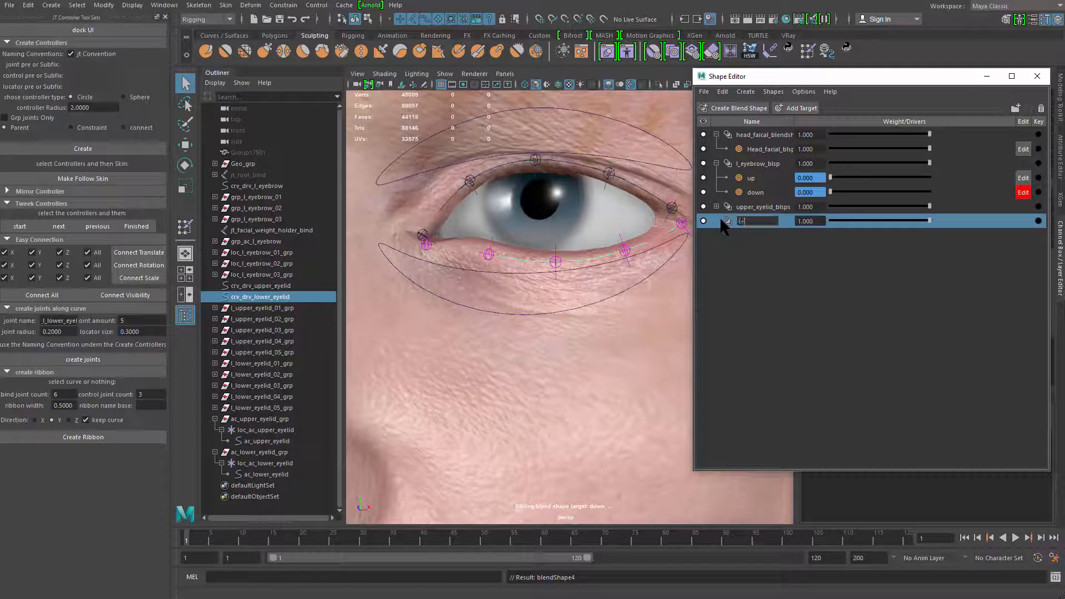
type("l+_")
type("low")
key("BackSpace")
key("BackSpace")
key("BackSpace")
key("BackSpace")
key("BackSpace")
type("_lower_eye")
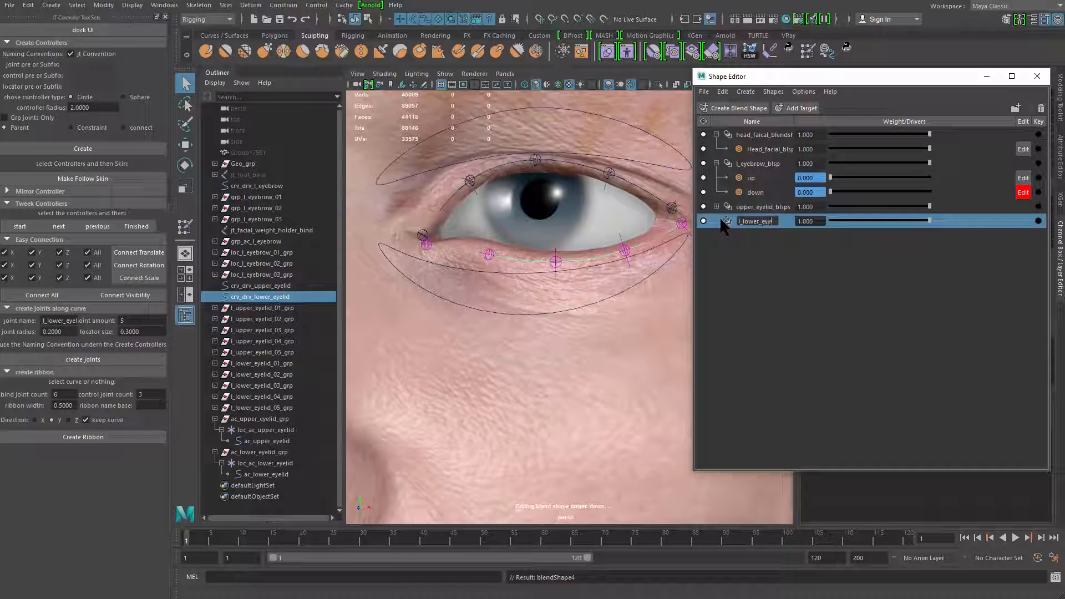
type("lid_blsps")
key("Return")
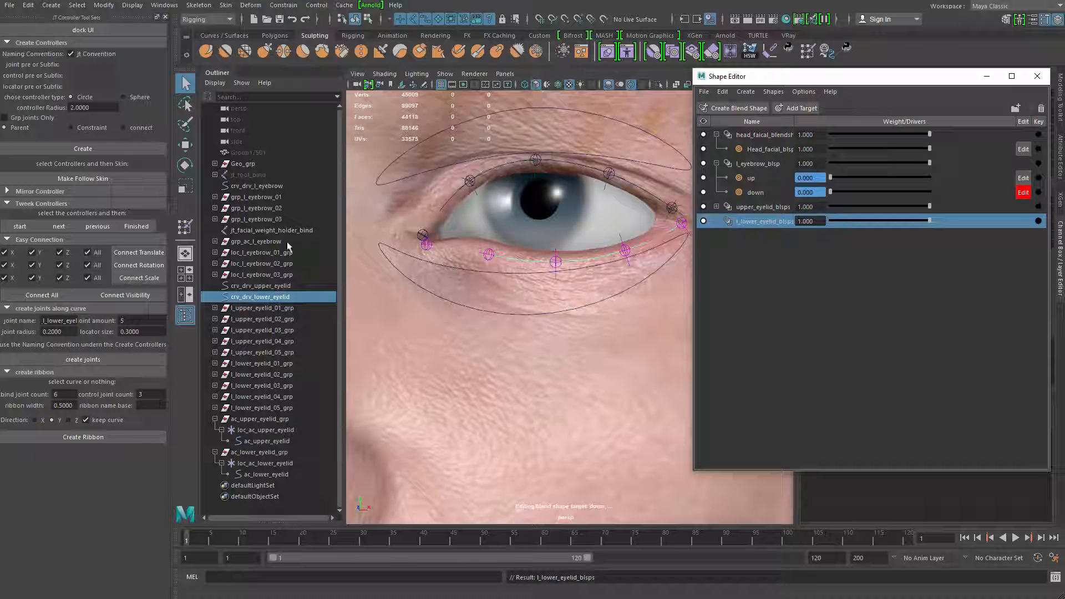
Add a target to the l_lower_eyelid_blsps deformer and name it close
left_click(790, 108)
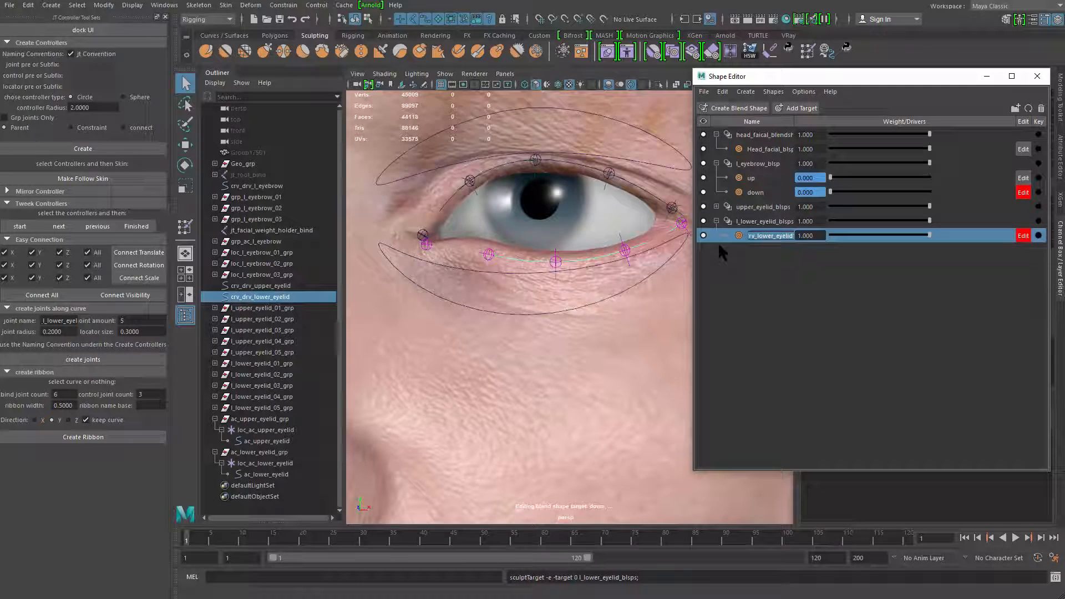
type("o")
type("lose")
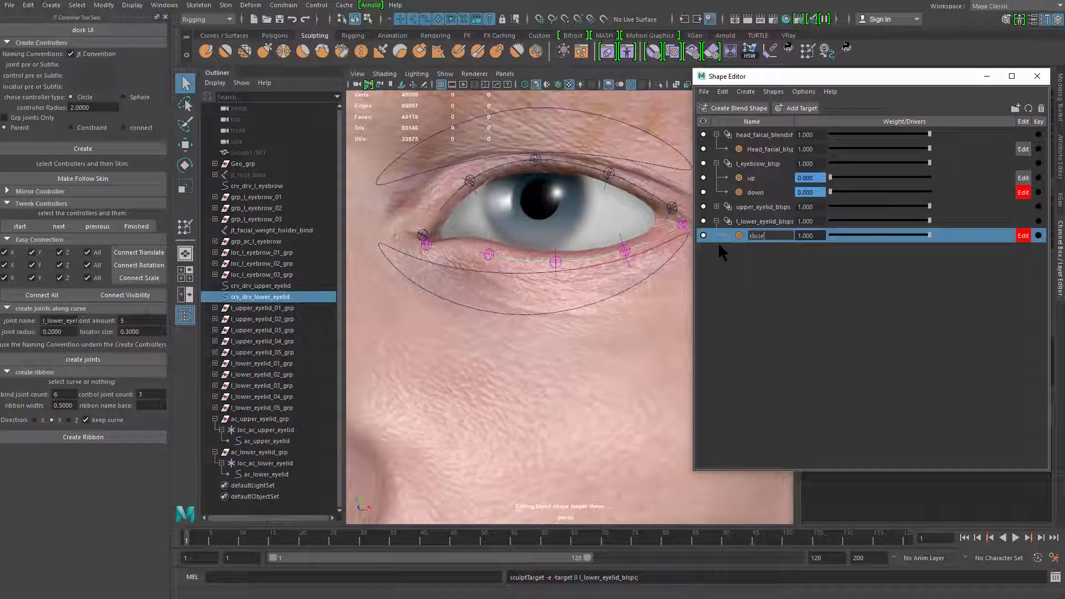
key("Return")
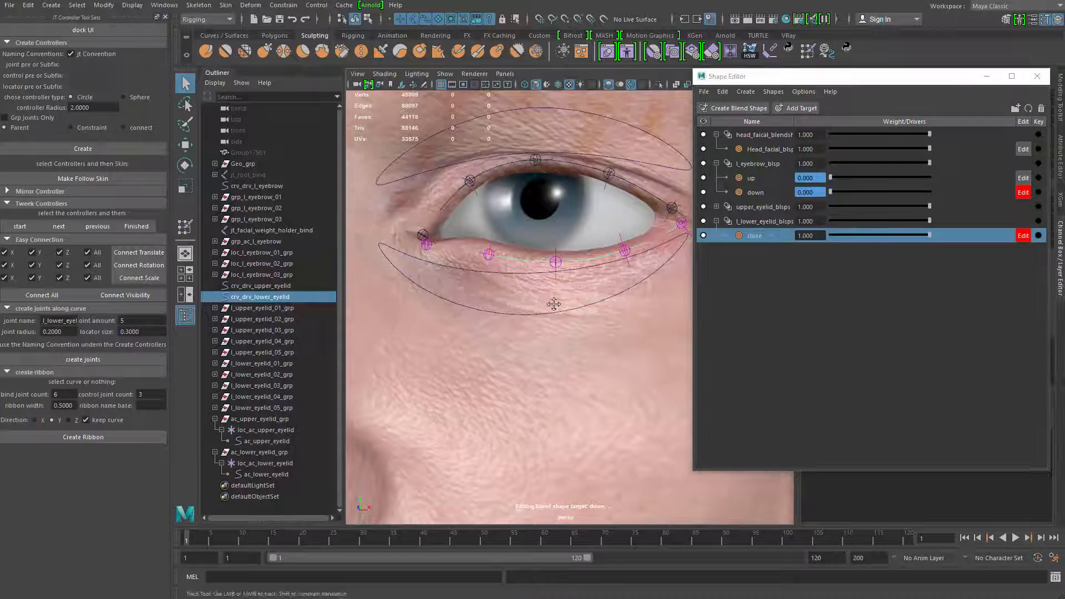
Isolate the lower eyelid curve, soft-select its middle control point, and raise it in the full view to meet the upper lid
key("ctrl+1")
left_click_drag(552, 265, 573, 194)
key("b")
left_click(367, 20)
key("ctrl+1")
key("w")
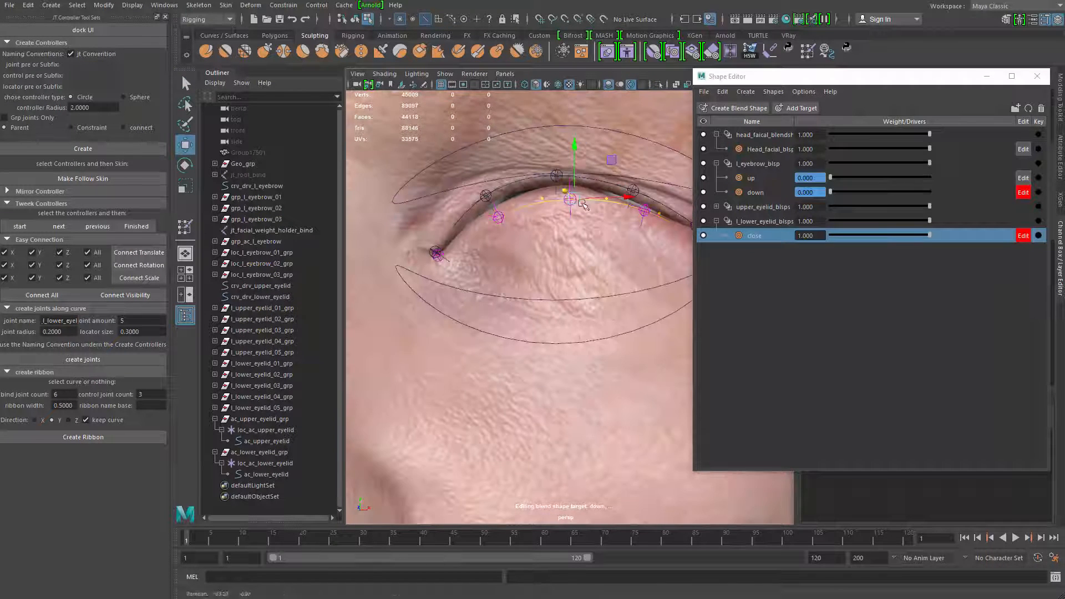
left_click_drag(574, 148, 574, 142)
left_click_drag(548, 205, 568, 201, "alt")
Move the control points on both sides of the lower eyelid curve's middle so they follow the upper lid line
key("q")
left_click_drag(556, 189, 579, 227)
key("w")
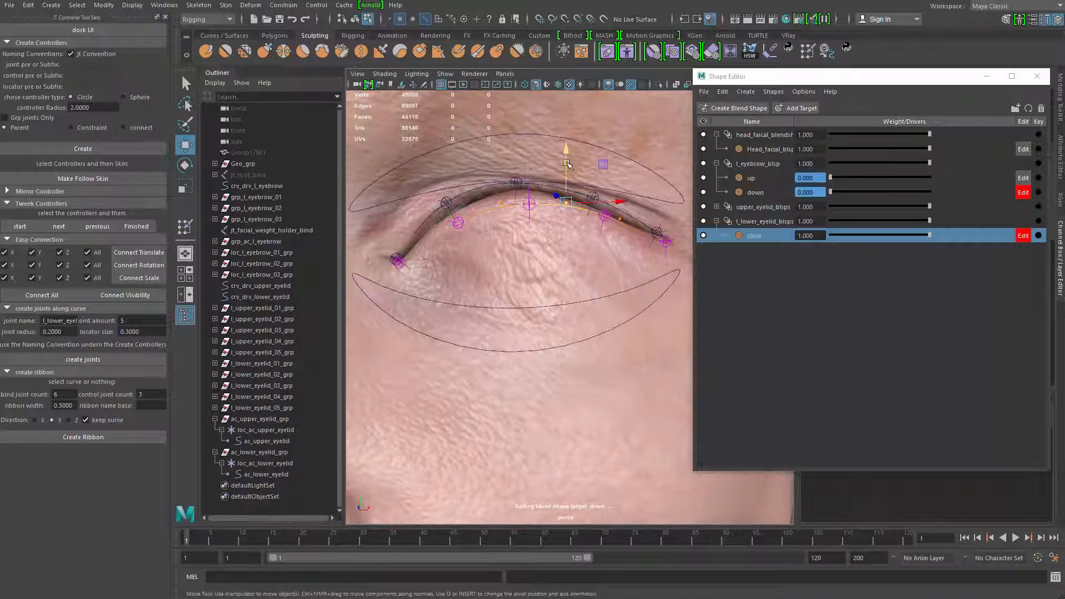
left_click_drag(566, 161, 566, 153)
left_click_drag(493, 194, 512, 214)
left_click_drag(501, 161, 502, 152)
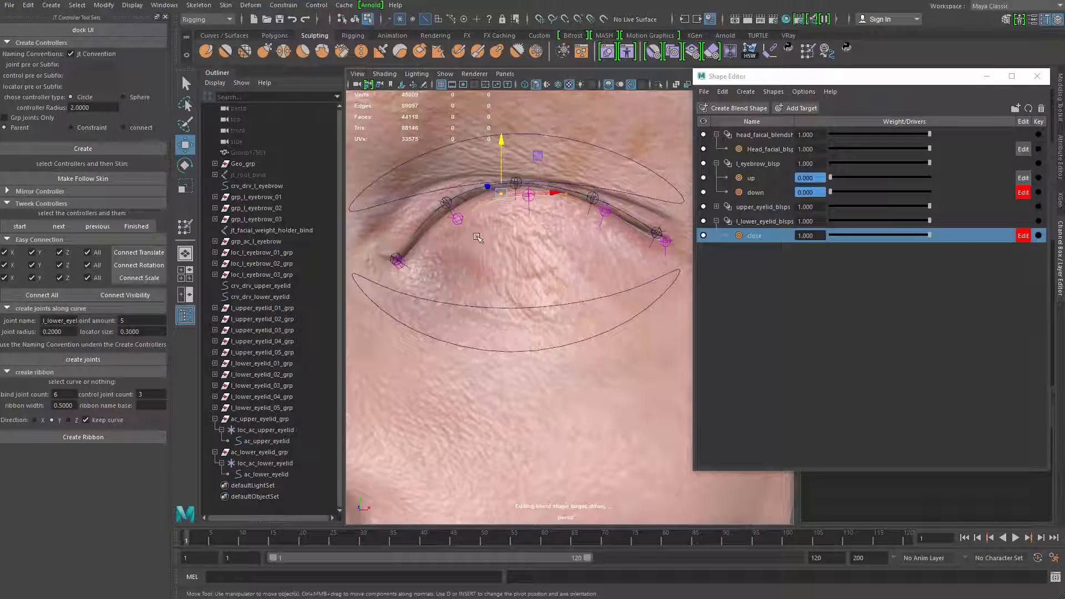
left_click_drag(441, 228, 522, 206)
key("q")
key("w")
left_click_drag(502, 137, 501, 142)
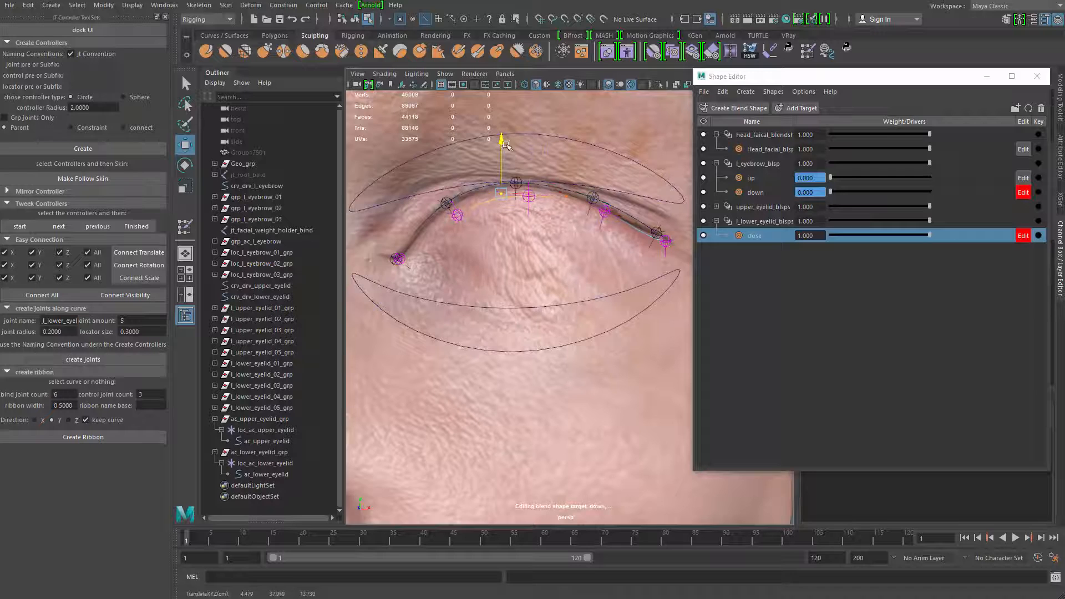
Adjust the control points near the lower eyelid curve's outer corner to close the gap against the upper lid
key("q")
middle_click_drag(608, 218, 544, 222, "alt")
left_click_drag(589, 262, 589, 261)
key("w")
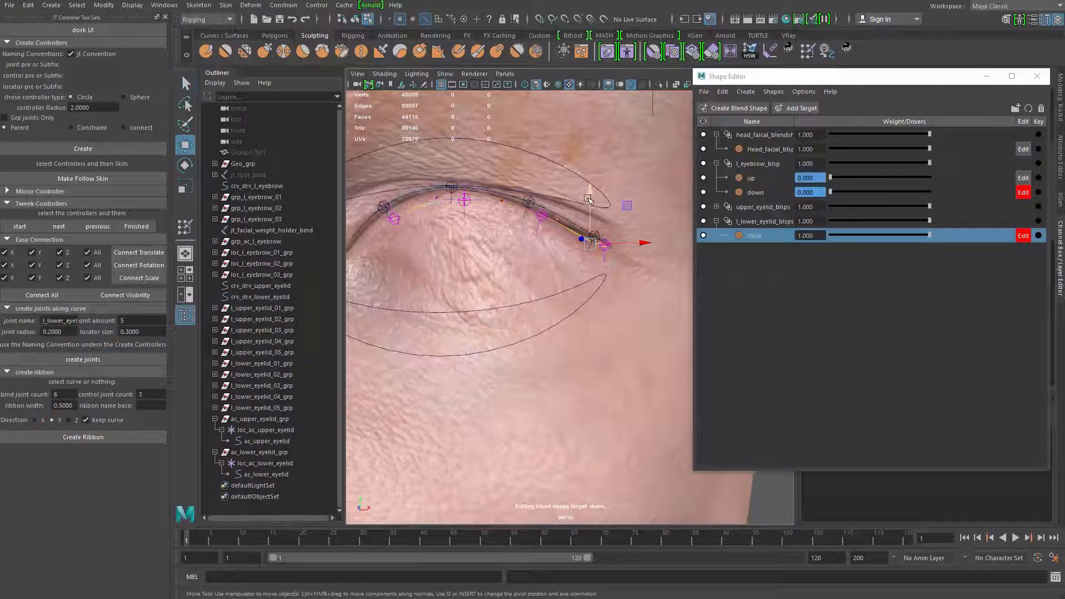
left_click_drag(592, 198, 566, 227)
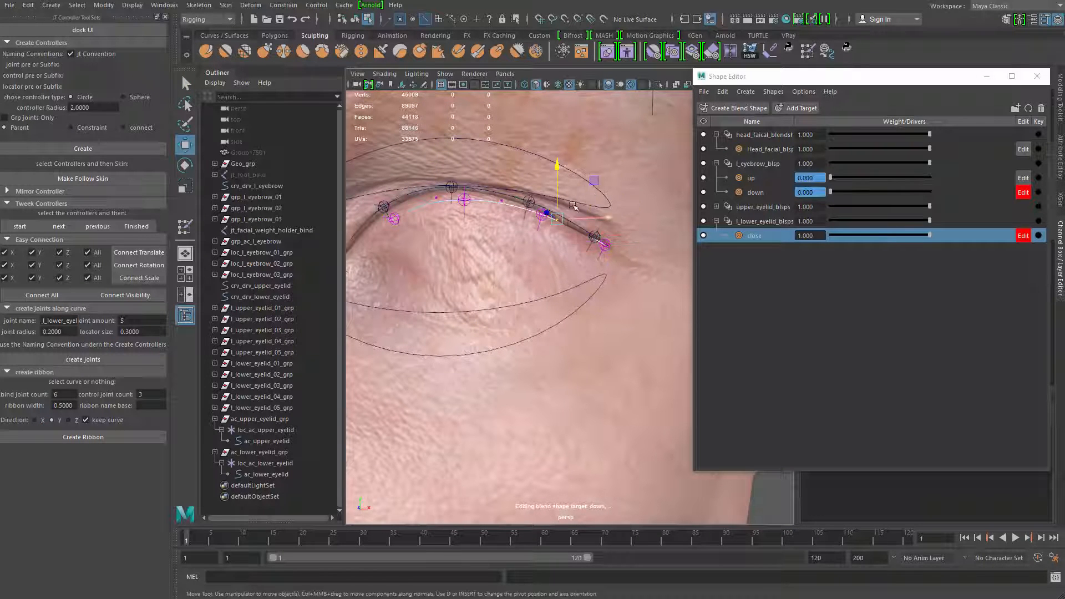
left_click_drag(557, 173, 542, 202)
key("q")
left_click_drag(580, 216, 600, 244)
key("w")
left_click_drag(583, 264, 515, 266, "alt")
mouse_move(566, 239)
left_mouse_down()
mouse_move(552, 243)
mouse_move(580, 223)
mouse_move(548, 242)
left_mouse_up()
left_click_drag(552, 240, 565, 237, "alt")
Raise the control point near the lower eyelid curve's inner corner slightly towards the upper lid
middle_click_drag(410, 222, 550, 254, "alt")
left_click_drag(529, 232, 559, 253)
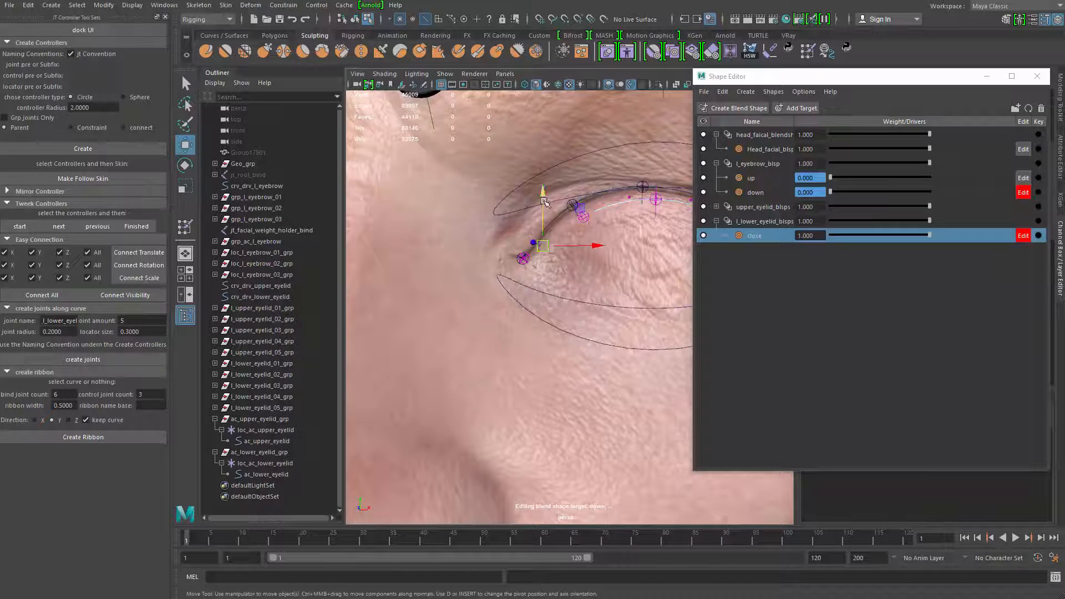
left_click_drag(543, 192, 541, 188)
Inspect the closed lid from an angle and bring the lower eyelid's close weight down to 0
right_click_drag(520, 176, 650, 269, "alt")
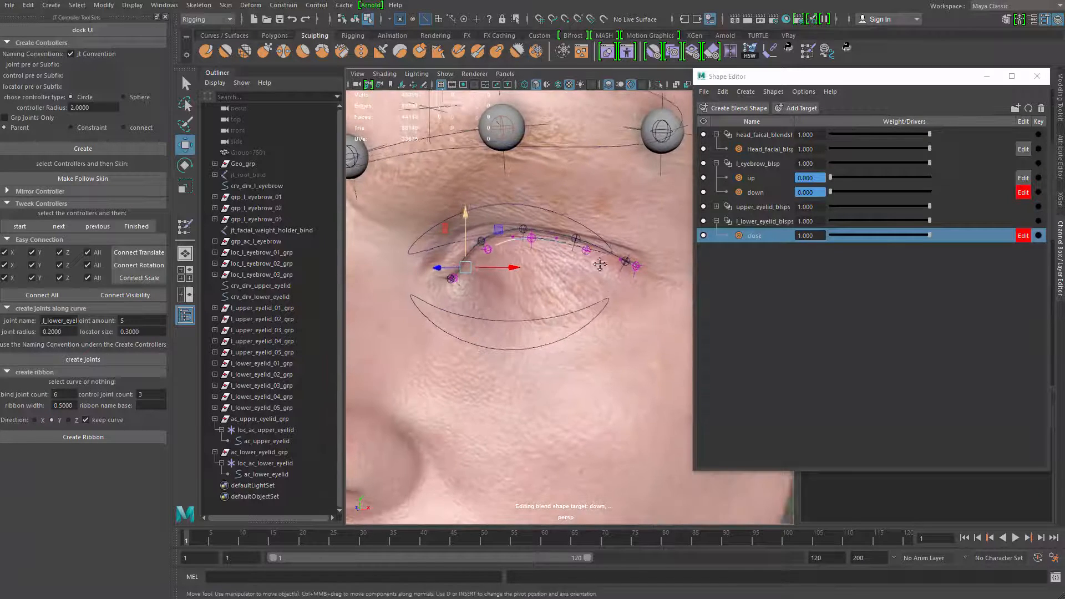
middle_click_drag(650, 268, 660, 276, "alt")
key("q")
left_click_drag(920, 235, 730, 235)
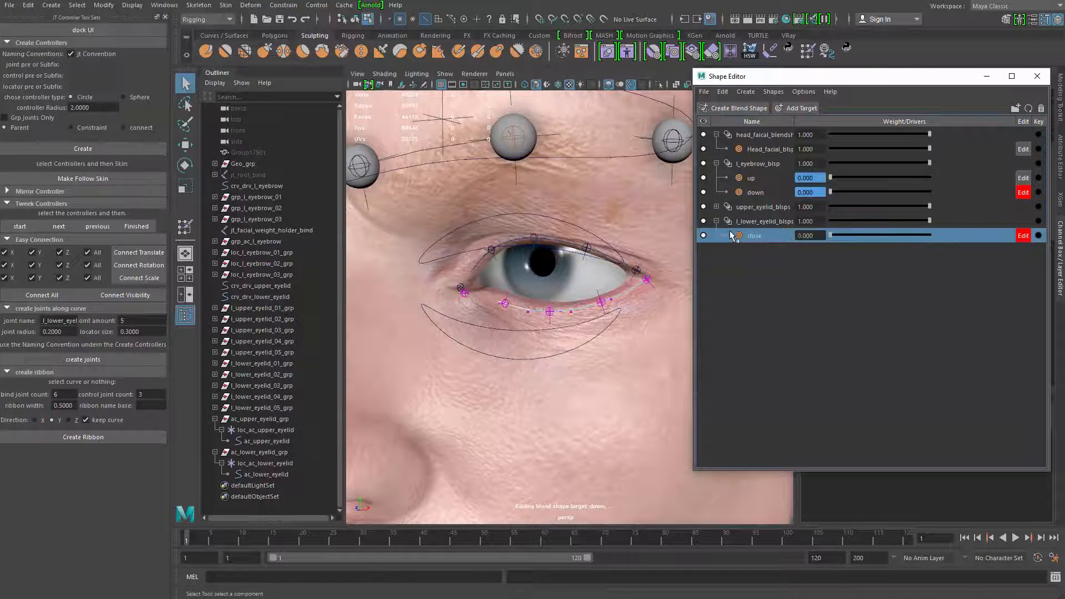
Add a second target to the l_lower_eyelid_blsps deformer and name it open
right_click(777, 220)
left_click(801, 230)
double_click(767, 250)
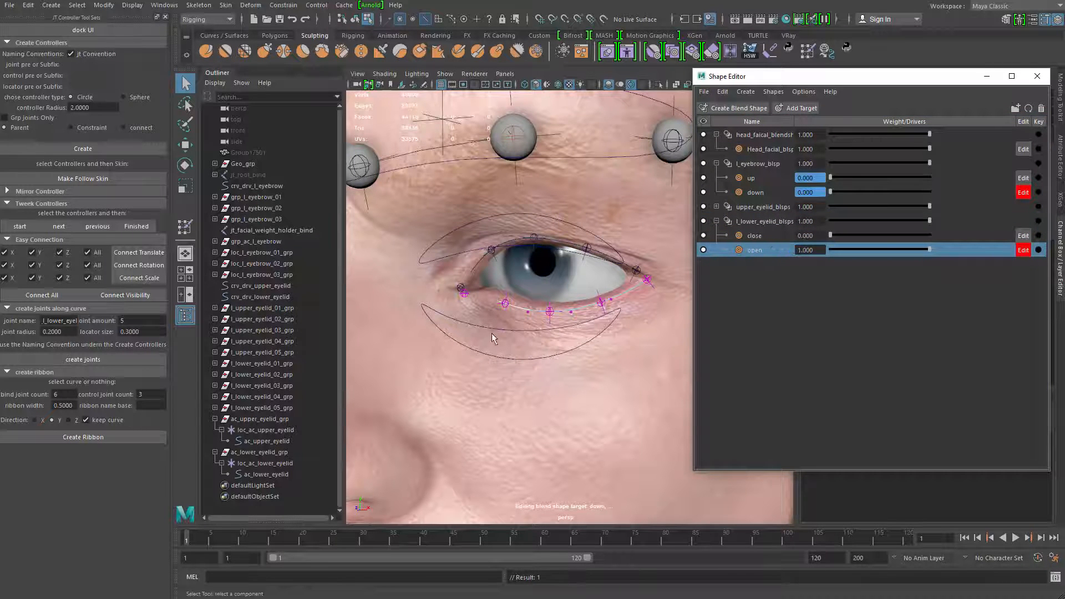
Soft-select the lower eyelid curve's middle control points with a suitable falloff and pull them down to widen the eye
left_click_drag(513, 294, 524, 301)
left_click_drag(548, 347, 554, 324, "alt")
left_click_drag(506, 294, 652, 341)
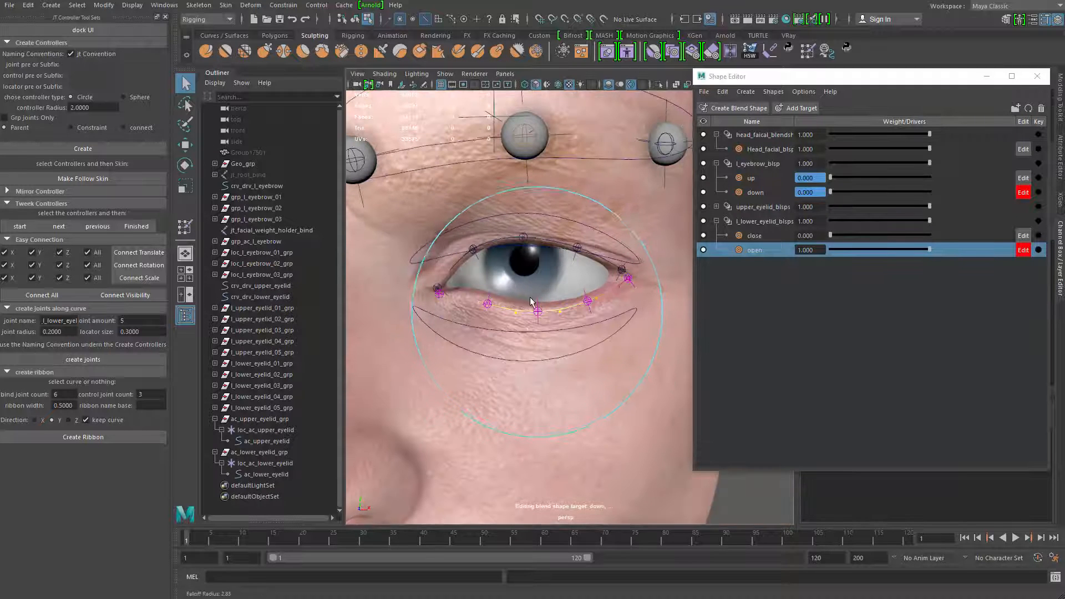
key("w")
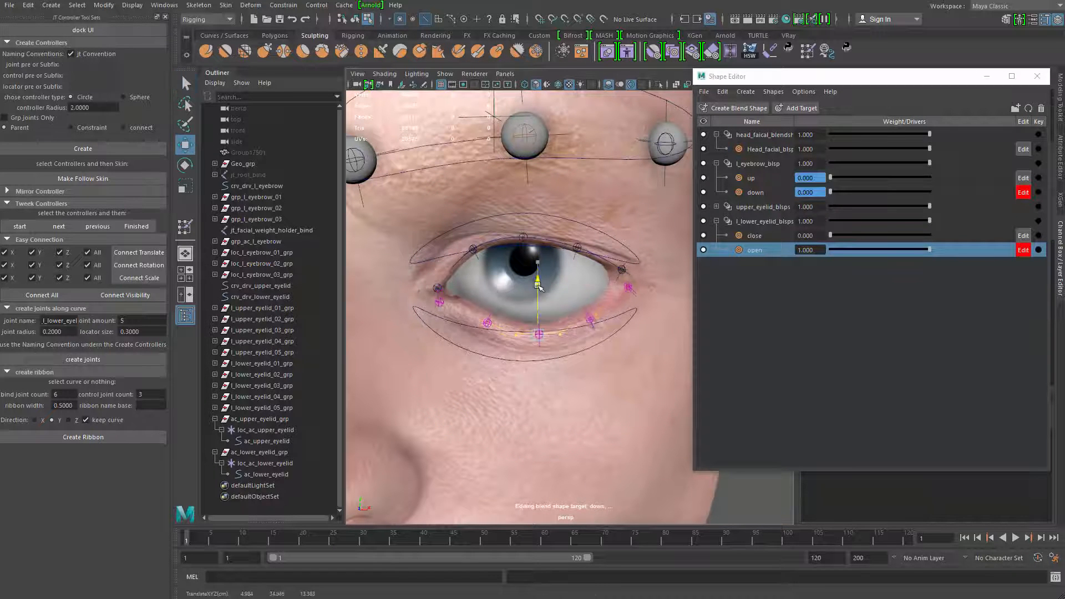
left_click_drag(532, 286, 462, 305, "alt")
middle_click_drag(462, 305, 438, 273, "alt")
left_click_drag(505, 305, 560, 280)
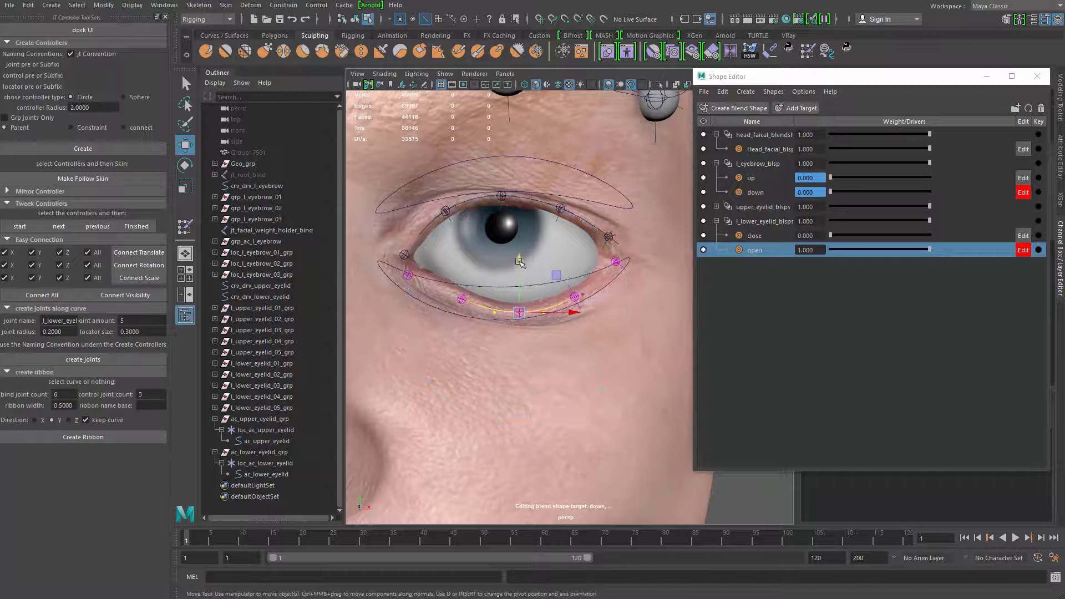
Lower the two control points nearest the lower eyelid curve's inner corner to smooth the open shape
left_click(448, 265)
key("ctrl+z")
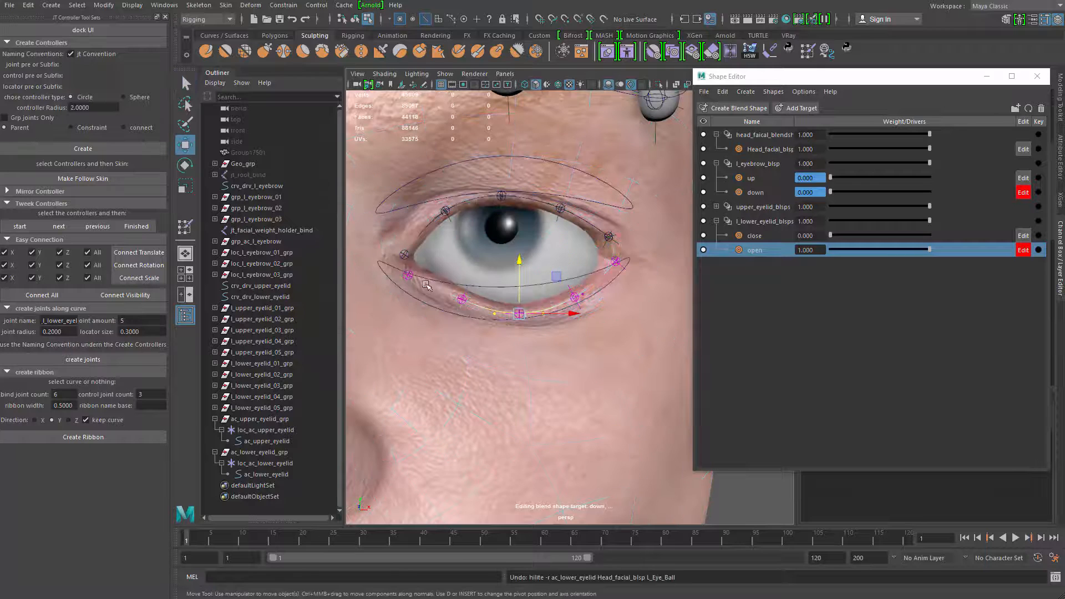
left_click(425, 252)
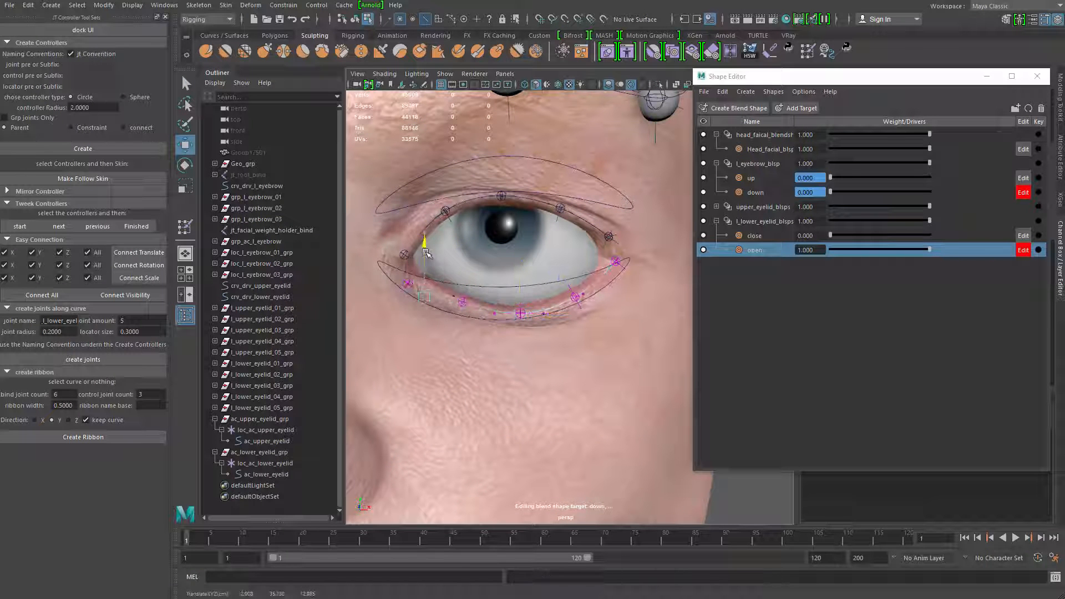
key("q")
left_click(454, 294)
key("w")
left_click_drag(455, 252, 455, 259)
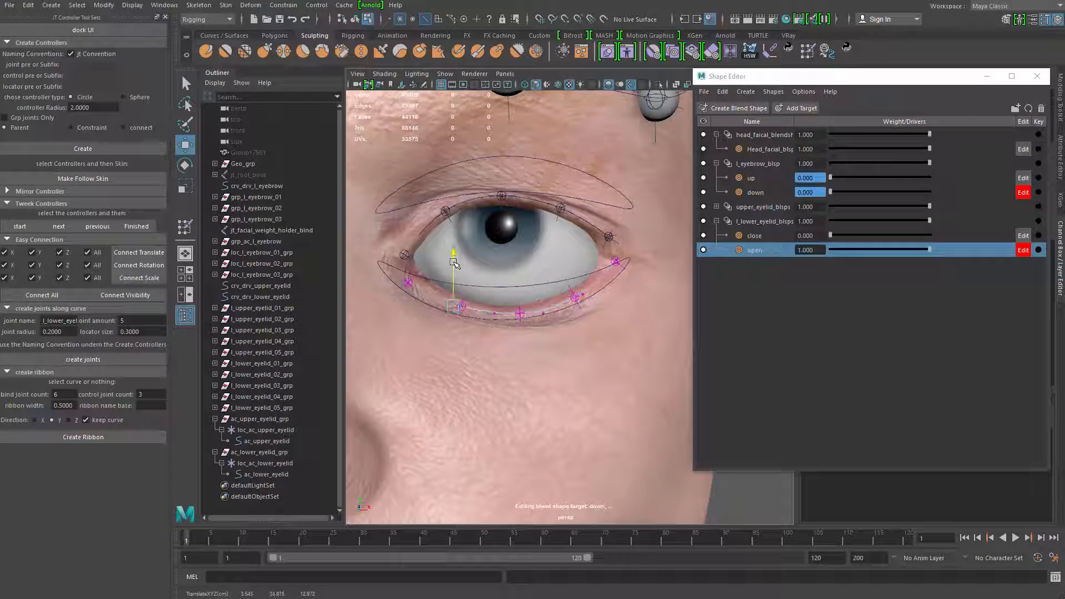
Raise the control points at the outer and inner corners of the lower eyelid curve slightly in the open shape
key("q")
key("w")
left_click_drag(583, 245, 634, 283)
key("q")
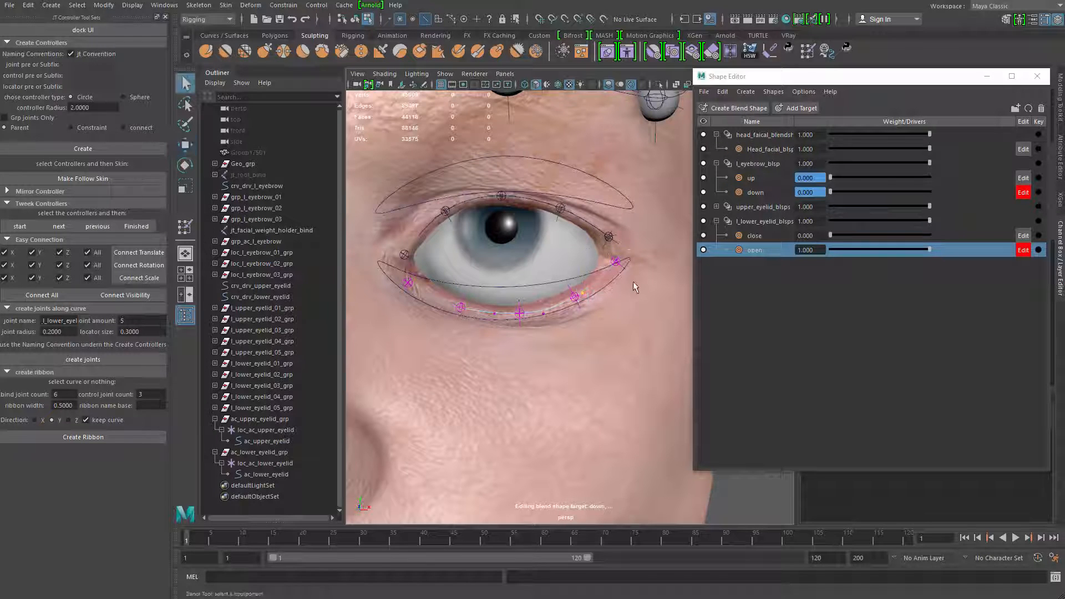
key("w")
left_click_drag(616, 215, 616, 209)
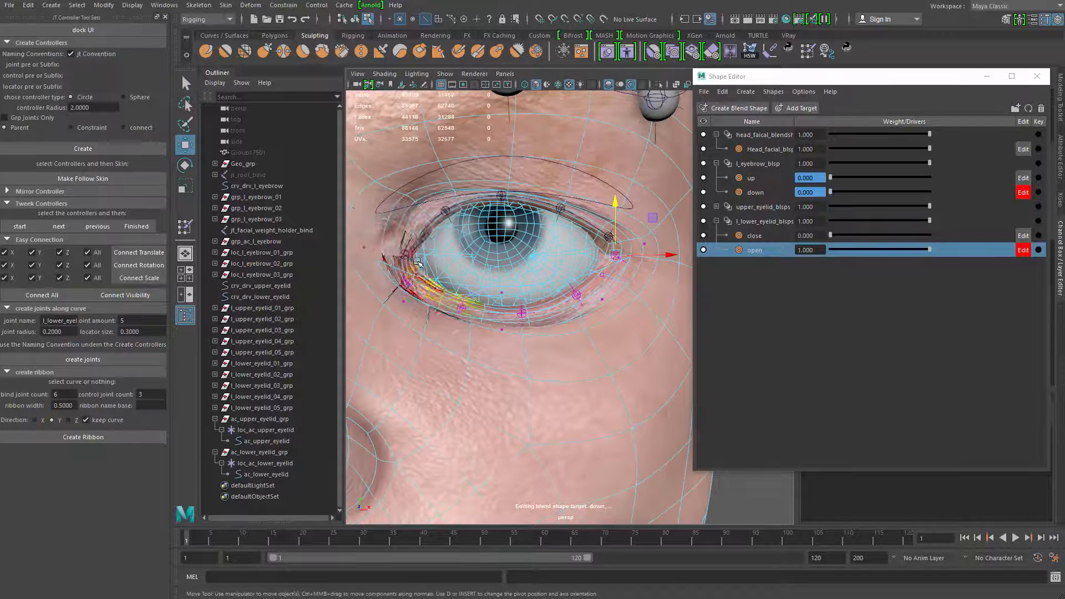
left_click_drag(380, 244, 406, 283)
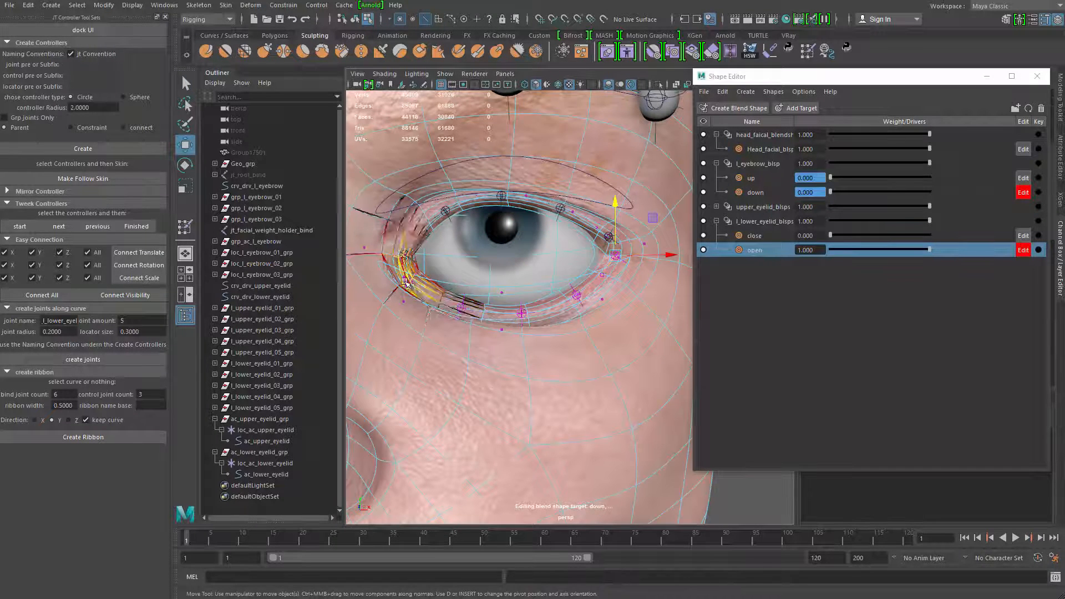
left_click_drag(410, 240, 411, 236)
scroll(410, 236, "down", 5)
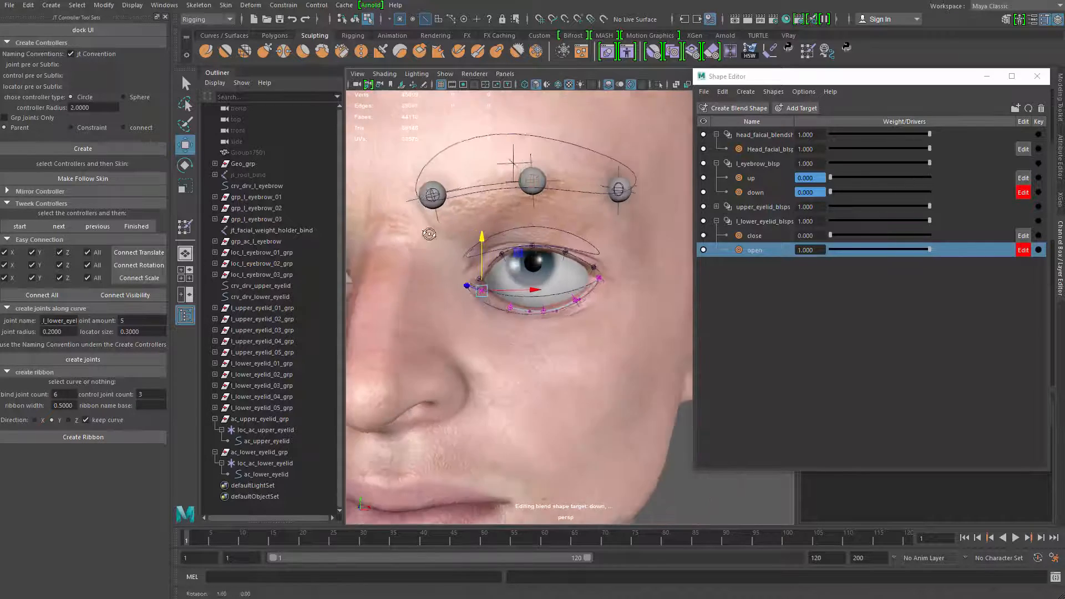
Check the opened lower lid around the eye and bring the lower eyelid's open weight back to 0
scroll(444, 255, "up", 2)
left_click_drag(500, 267, 563, 299, "alt")
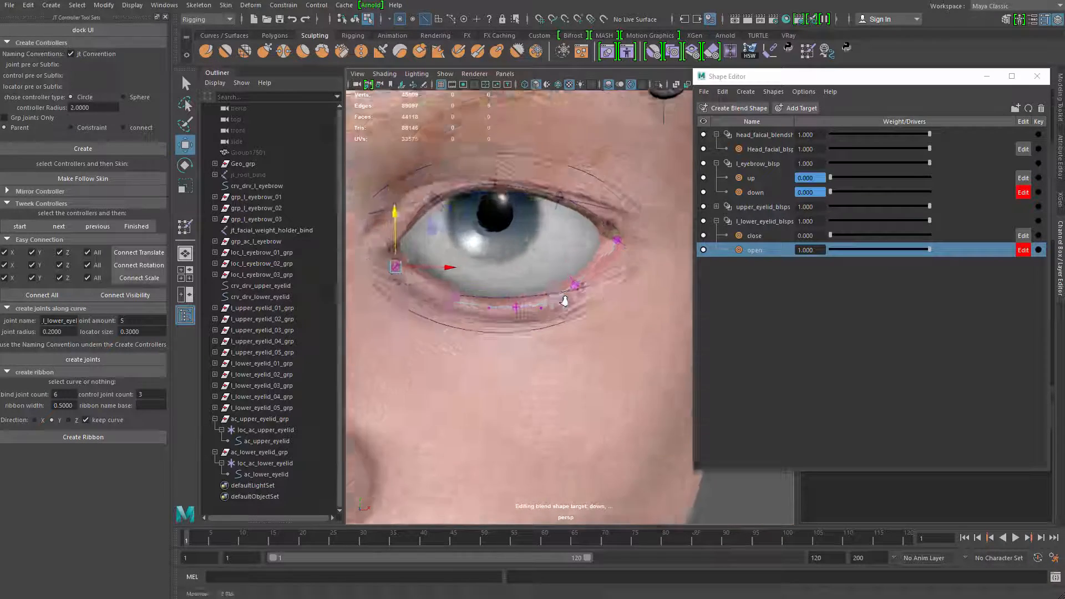
right_click_drag(564, 300, 361, 259, "alt")
left_click_drag(361, 259, 318, 261, "alt")
key("q")
right_click_drag(473, 270, 657, 400, "alt")
left_click_drag(657, 400, 775, 310, "alt")
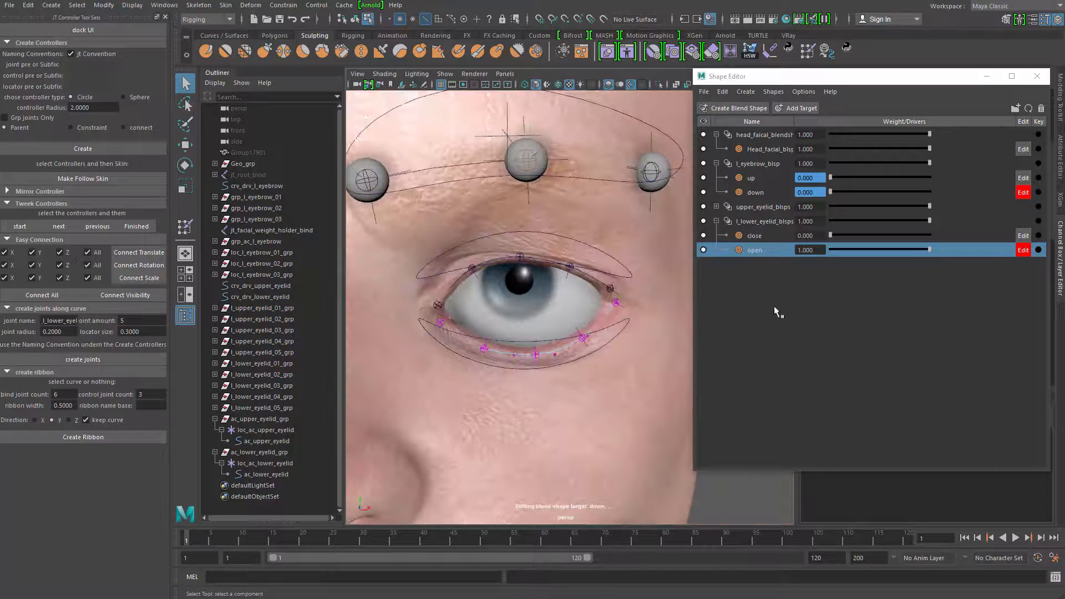
left_click_drag(931, 249, 829, 250)
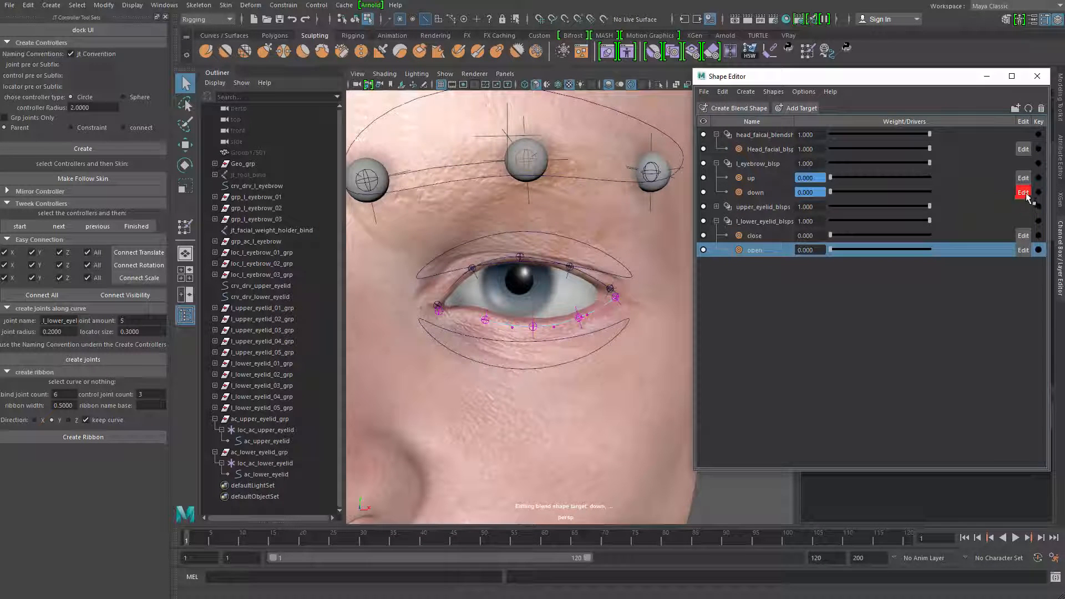
Set the lower eyelid's close weight to 0.5 and add an in-between target to it
left_click(716, 207)
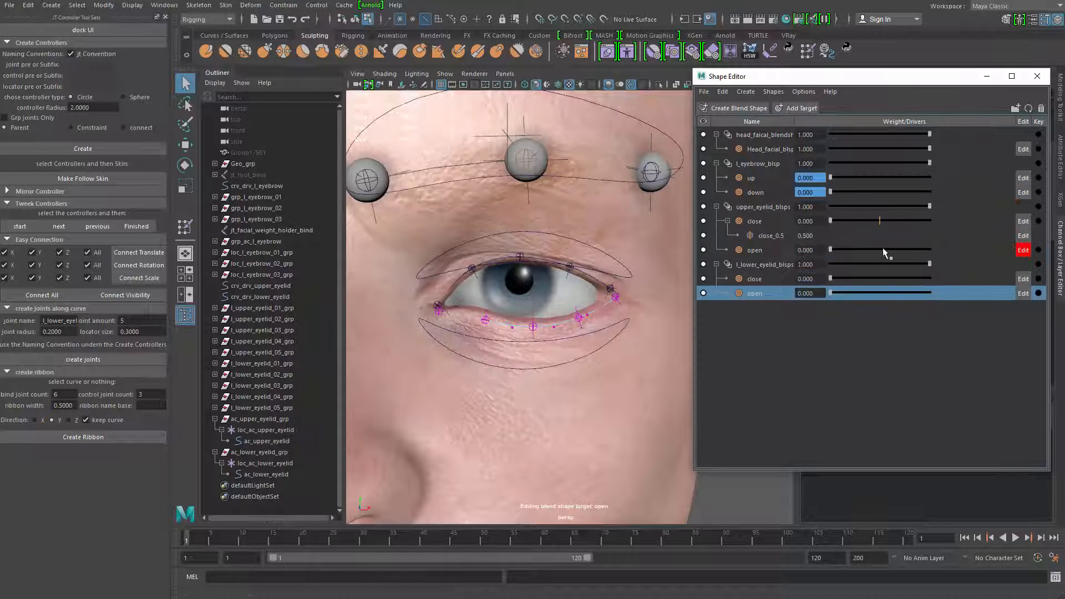
left_click(918, 265)
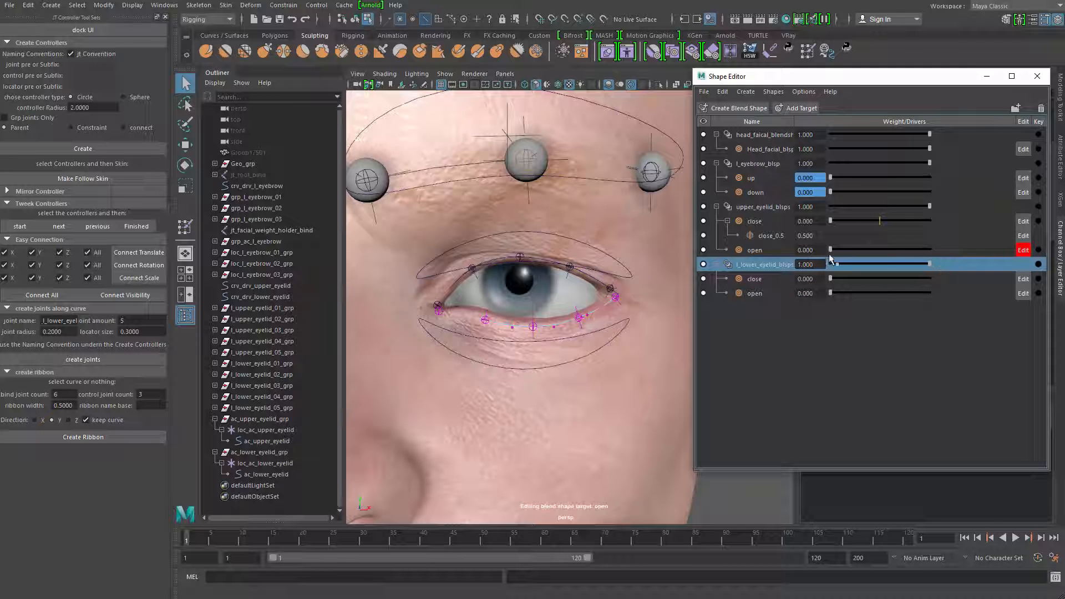
left_click(830, 221)
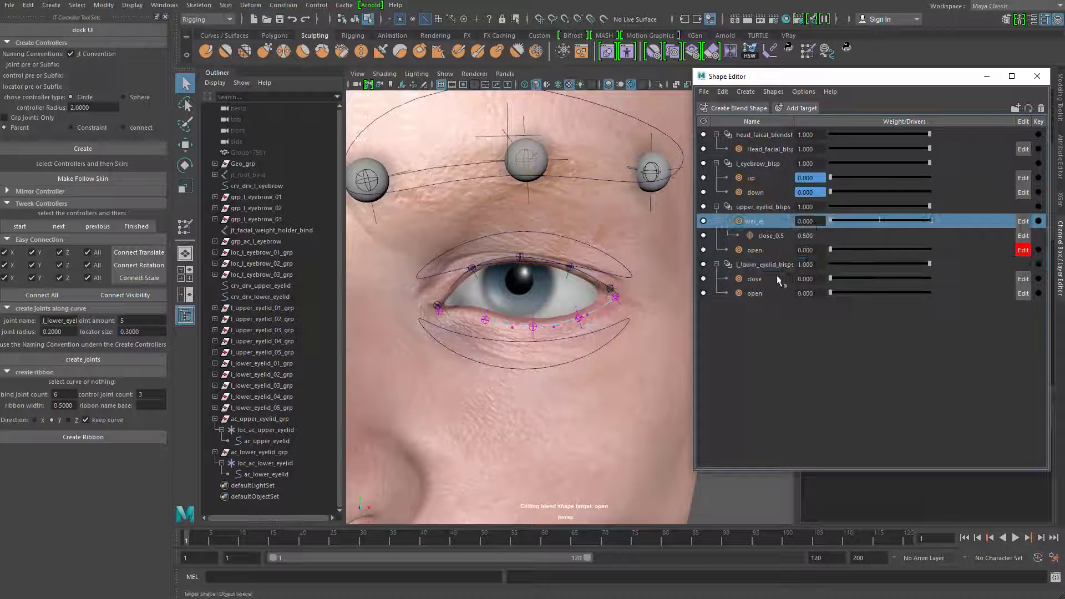
left_click_drag(831, 279, 885, 280)
double_click(811, 279)
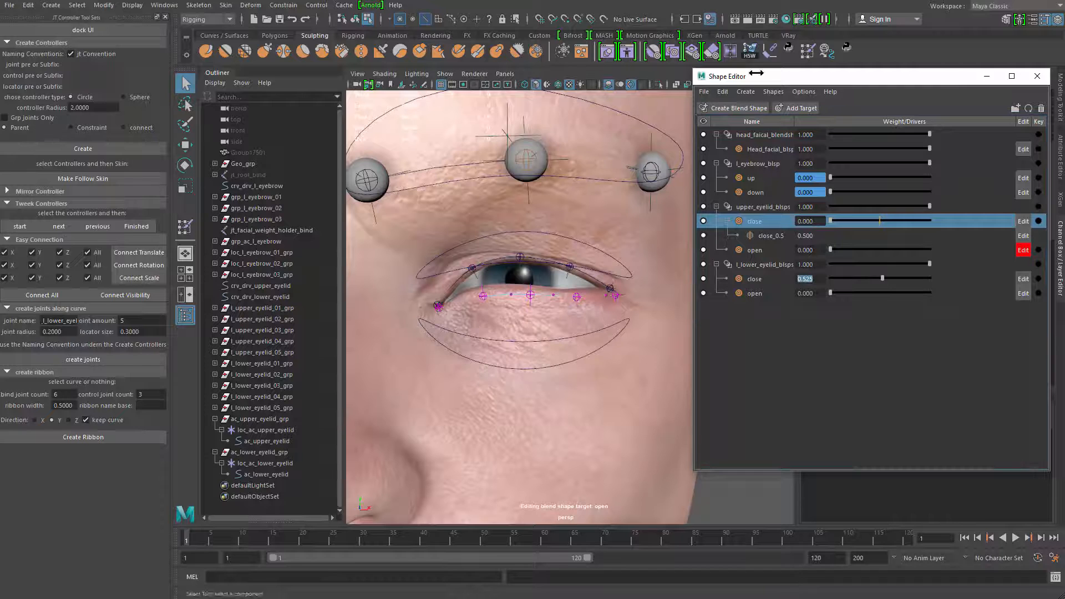
type("0.5")
key("Return")
left_click(768, 280)
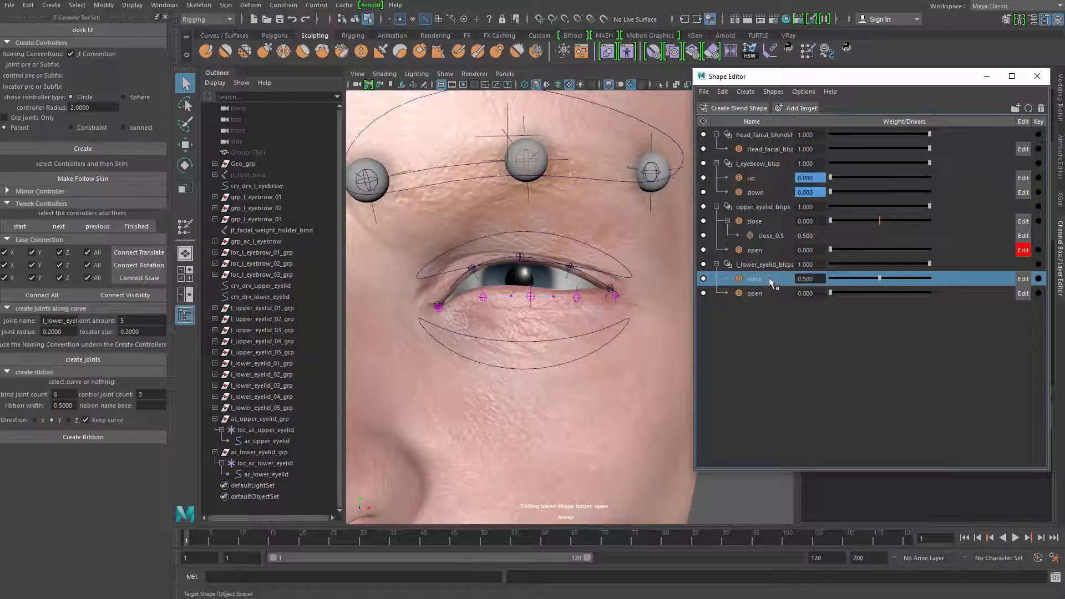
right_click(770, 280)
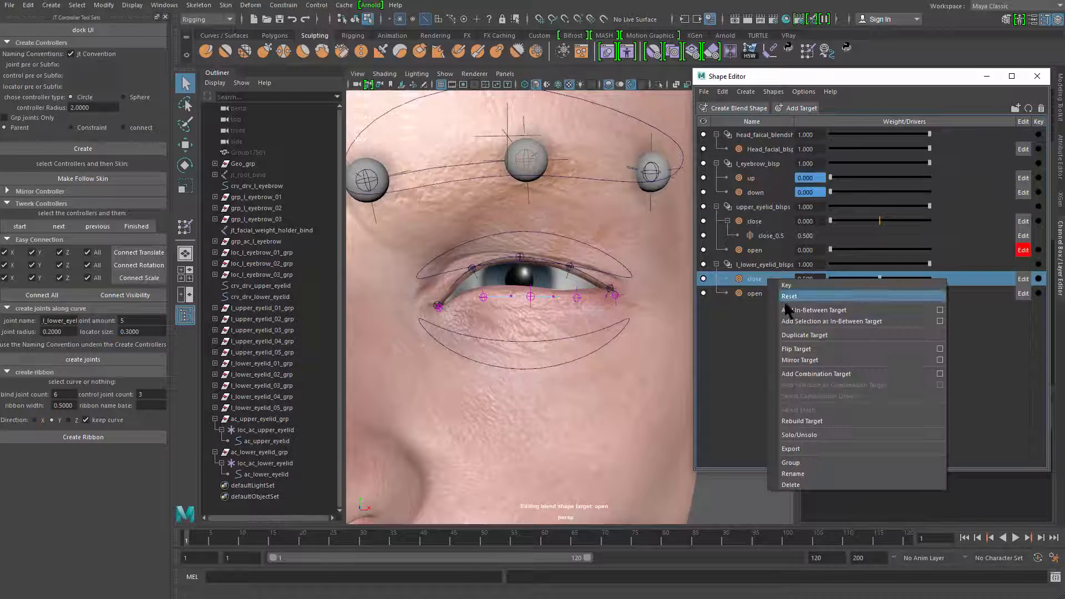
left_click(823, 308)
In the close in-between shape, raise the lower eyelid curve's control point just outward of the middle joint
right_click_drag(502, 362, 577, 328, "alt")
left_click_drag(577, 327, 520, 326, "alt")
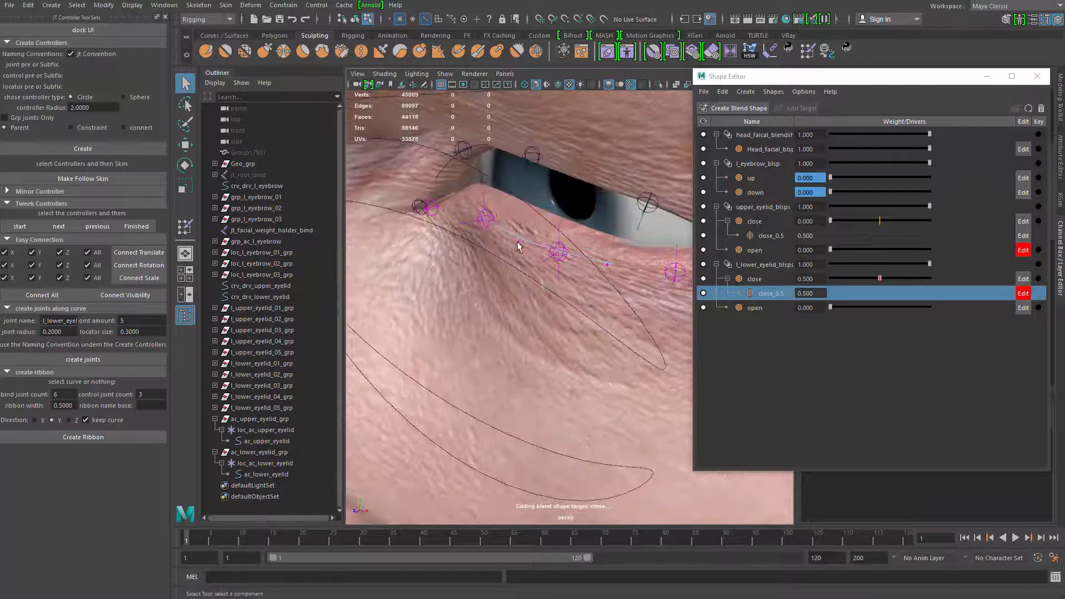
left_click(607, 266, "shift")
key("w")
left_click_drag(507, 255, 531, 281, "alt")
key("q")
key("w")
key("ctrl+z")
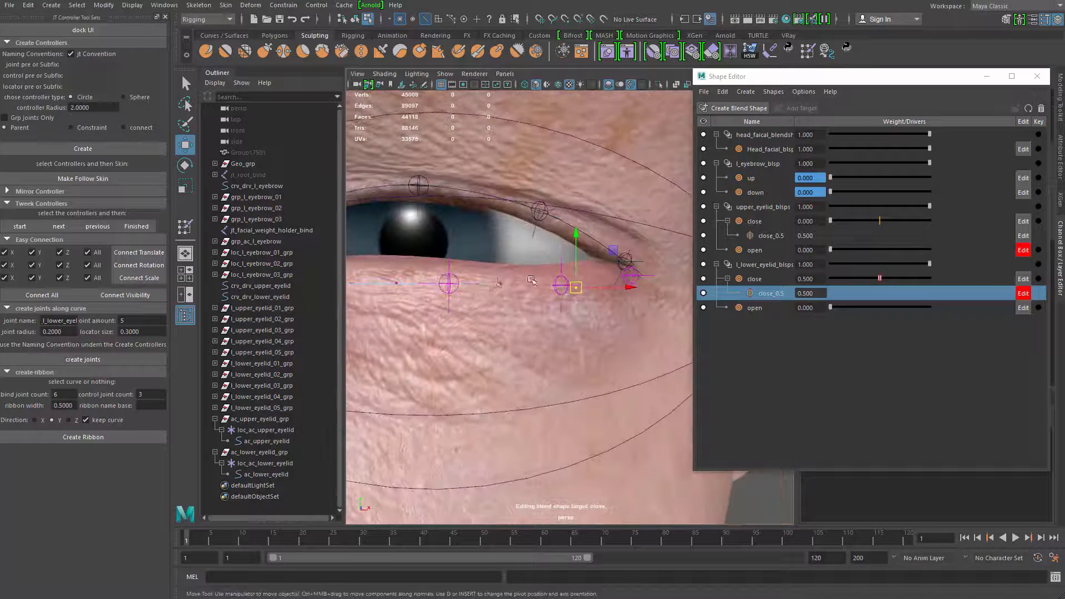
left_click_drag(501, 242, 501, 234)
Lower the two control points nearest the lower eyelid curve's outer corner slightly in the in-between shape
key("q")
left_click(576, 288)
key("w")
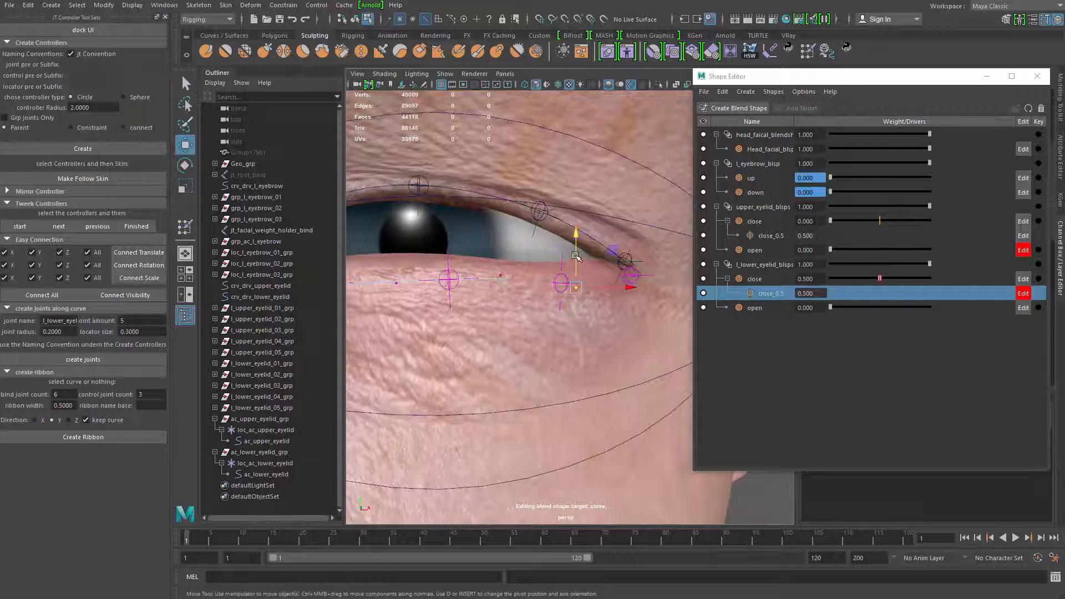
left_click_drag(577, 234, 616, 309)
key("q")
key("w")
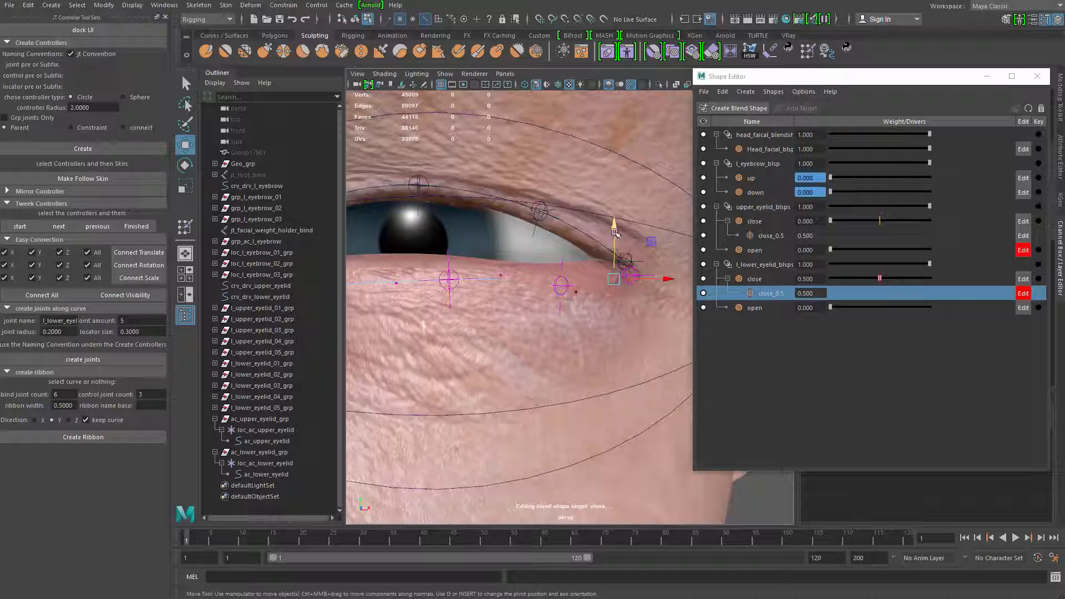
left_click_drag(614, 227, 614, 229)
Lower the control point near the lower lid's inner corner slightly, and shift the one outward of the middle up and sideways
left_click_drag(562, 263, 519, 260, "alt")
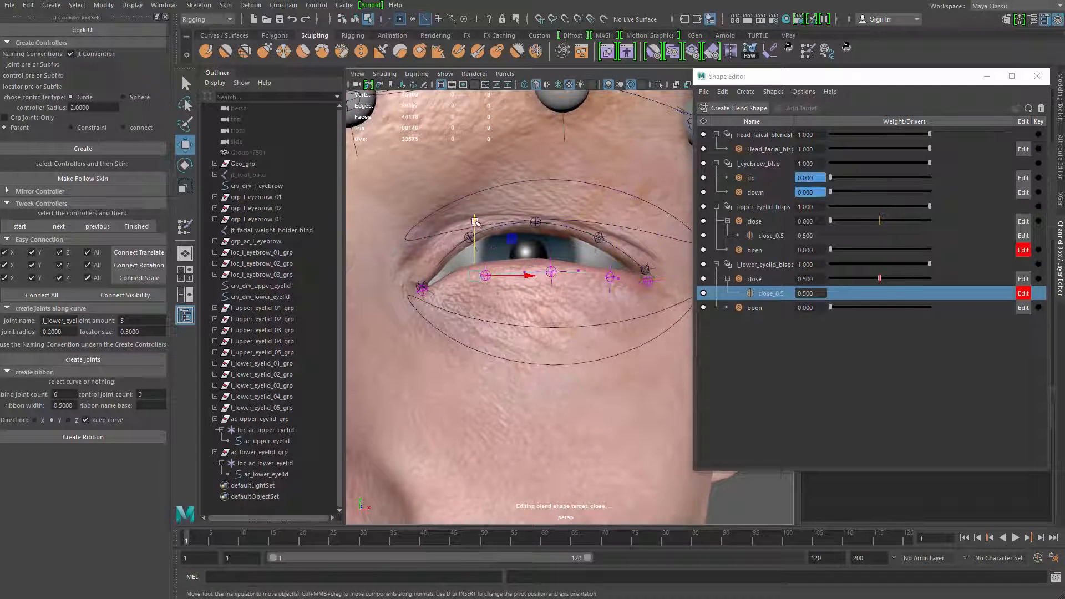
left_click_drag(475, 222, 475, 226)
key("q")
left_click_drag(568, 260, 589, 284)
key("w")
left_click_drag(578, 228, 578, 225)
right_click_drag(558, 248, 592, 280, "alt")
left_click_drag(592, 281, 572, 279, "alt")
left_click_drag(624, 253, 638, 254)
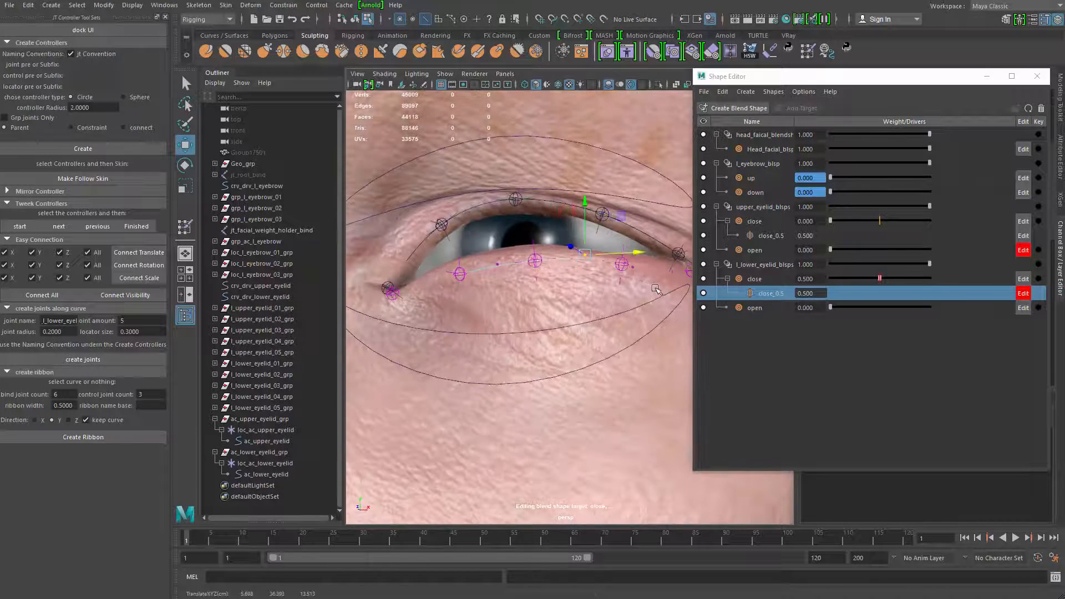
left_click_drag(566, 280, 514, 318, "alt")
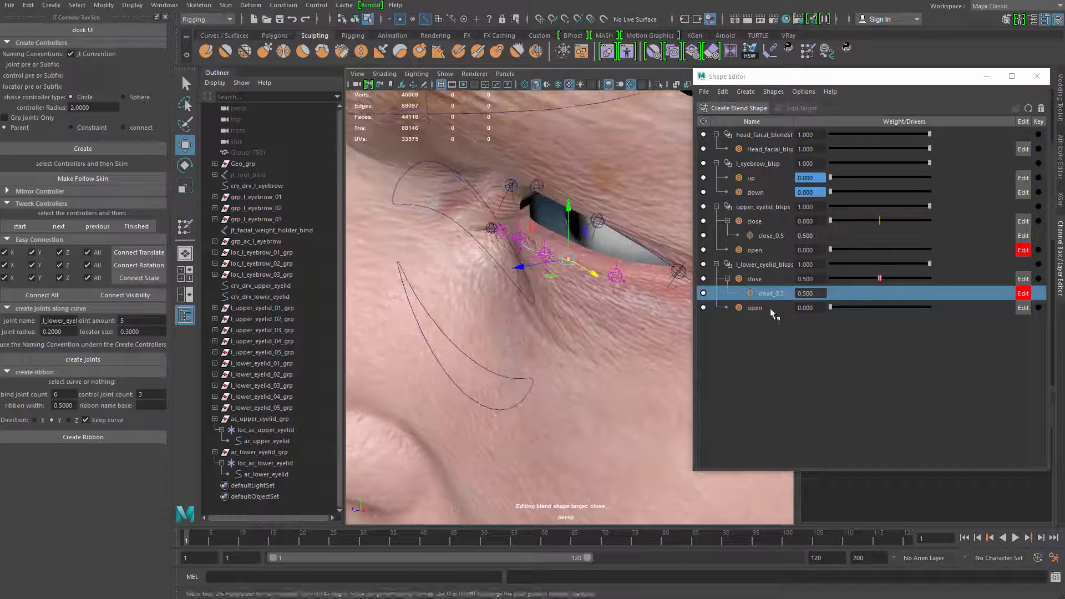
Bring the lower eyelid's close weight down to 0 and check the eye from the side
left_click_drag(880, 278, 744, 293)
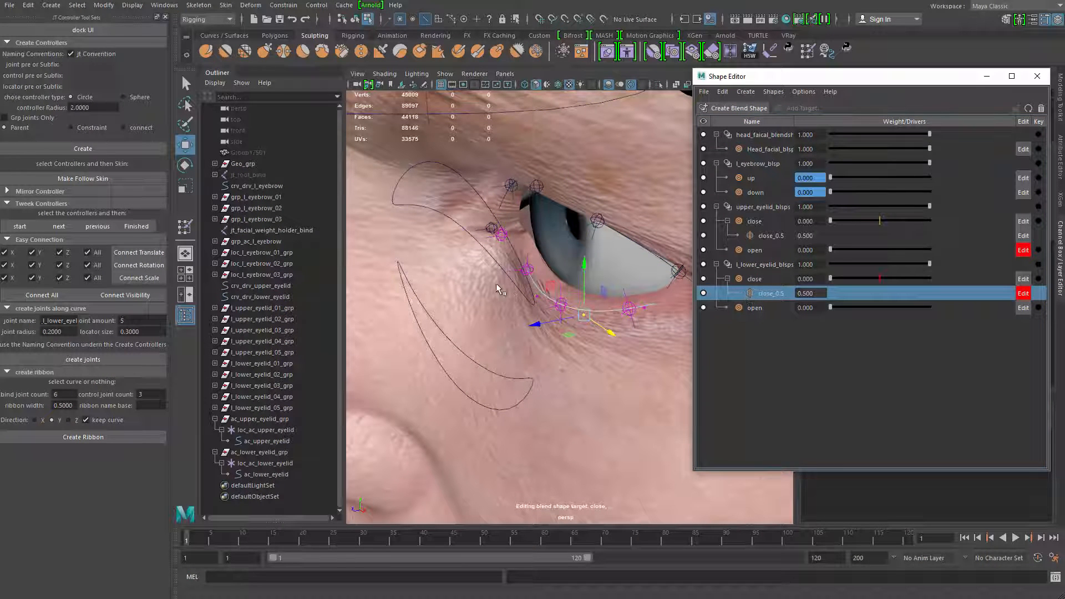
right_click_drag(496, 283, 422, 294, "alt")
left_click_drag(438, 294, 532, 288, "alt")
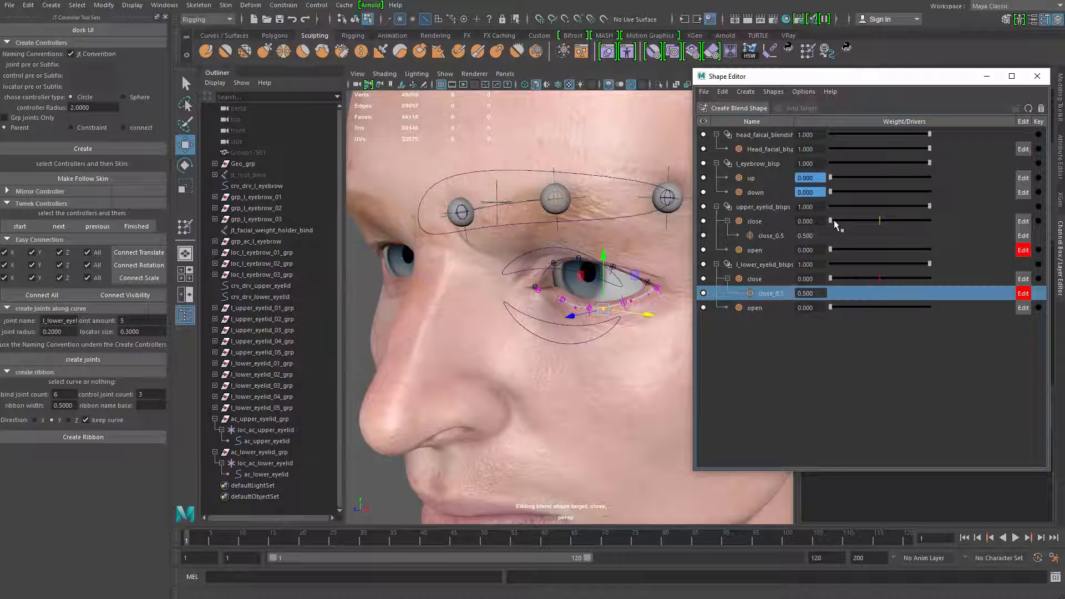
Select the close and open targets of both eyelid blend shapes and view the whole face
left_click(768, 221)
left_click(756, 250, "ctrl")
left_click(755, 279, "ctrl")
left_click(755, 308, "ctrl")
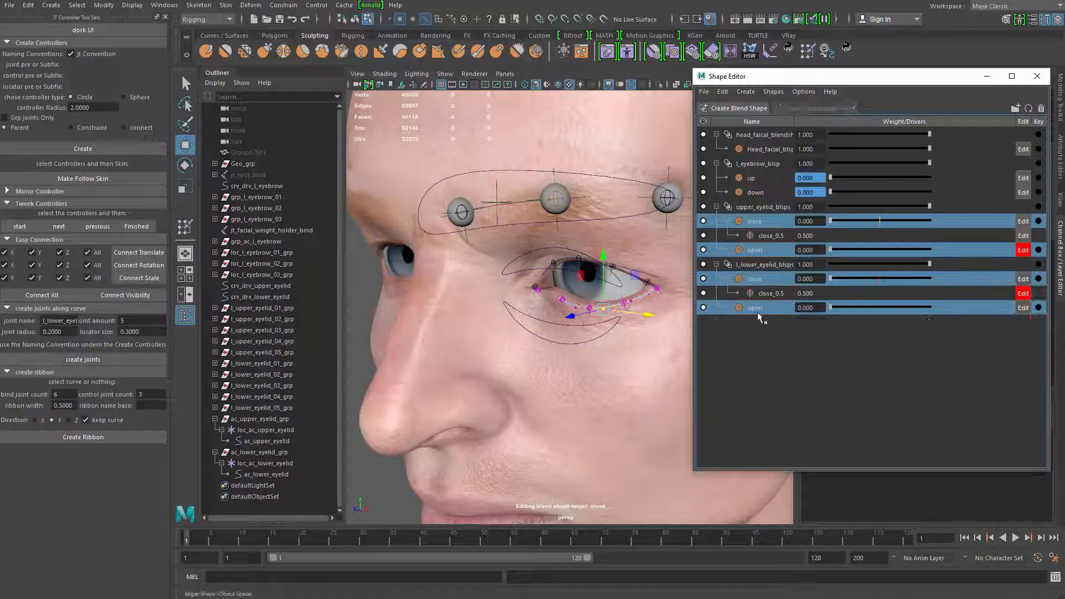
right_click_drag(549, 310, 477, 312, "alt")
left_click_drag(477, 312, 504, 314, "alt")
right_click_drag(504, 314, 482, 326, "alt")
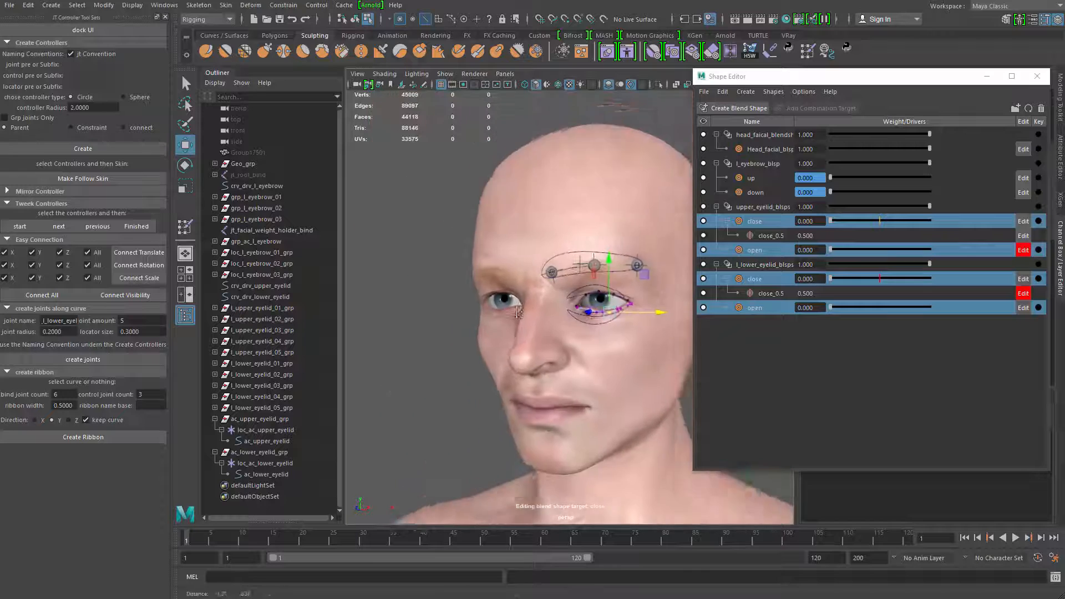
left_click_drag(482, 325, 487, 371, "alt")
Select the ac_upper_eyelid controller curve and open Set Driven Key, placing its window clear of the eye
key("q")
left_click(561, 336)
right_click_drag(487, 370, 628, 289, "alt")
left_click(592, 223)
middle_click_drag(561, 277, 571, 340, "alt")
right_click_drag(571, 340, 530, 309, "alt")
left_click(225, 19)
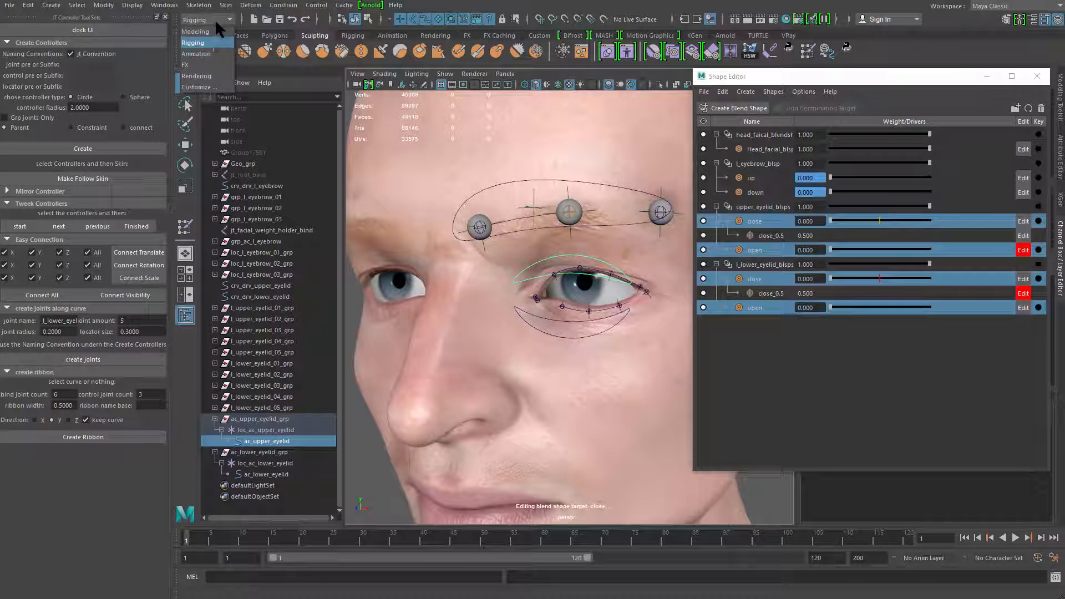
left_click(222, 52)
left_click(191, 5)
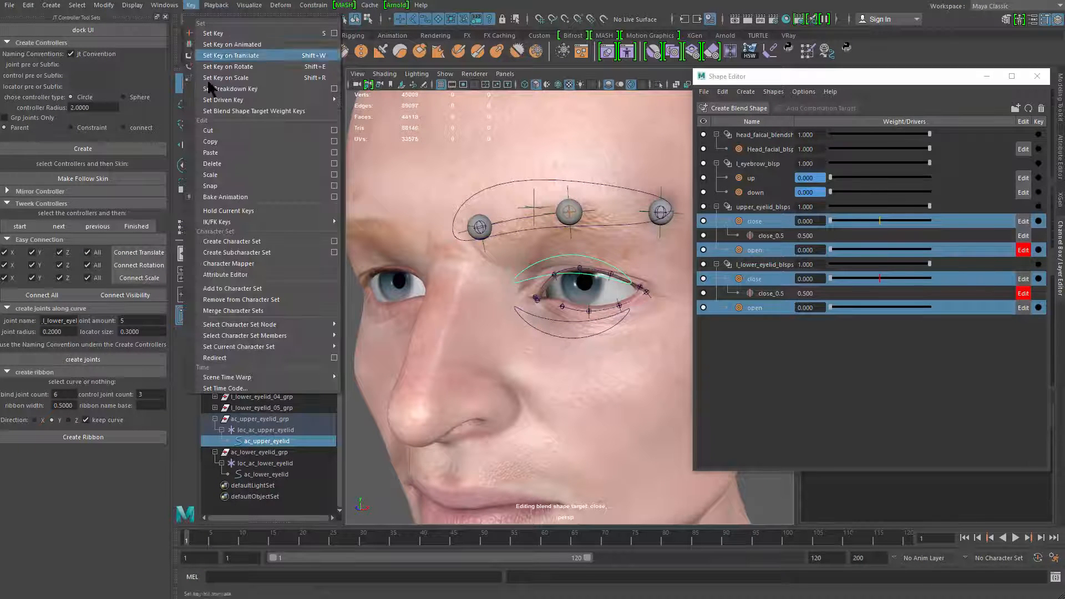
mouse_move(308, 100)
left_click(363, 109)
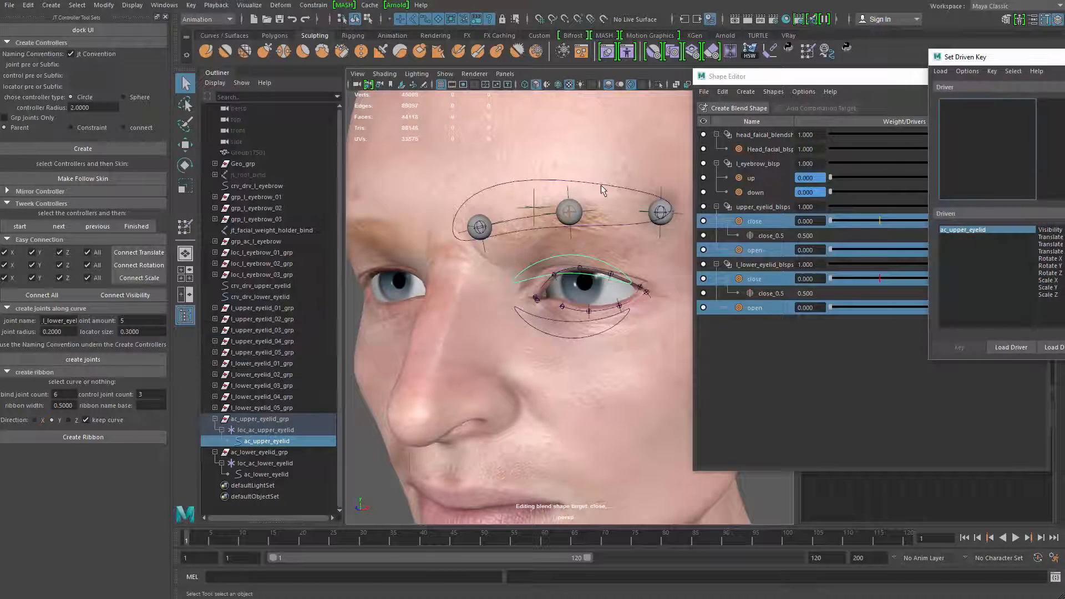
left_click_drag(955, 57, 225, 55)
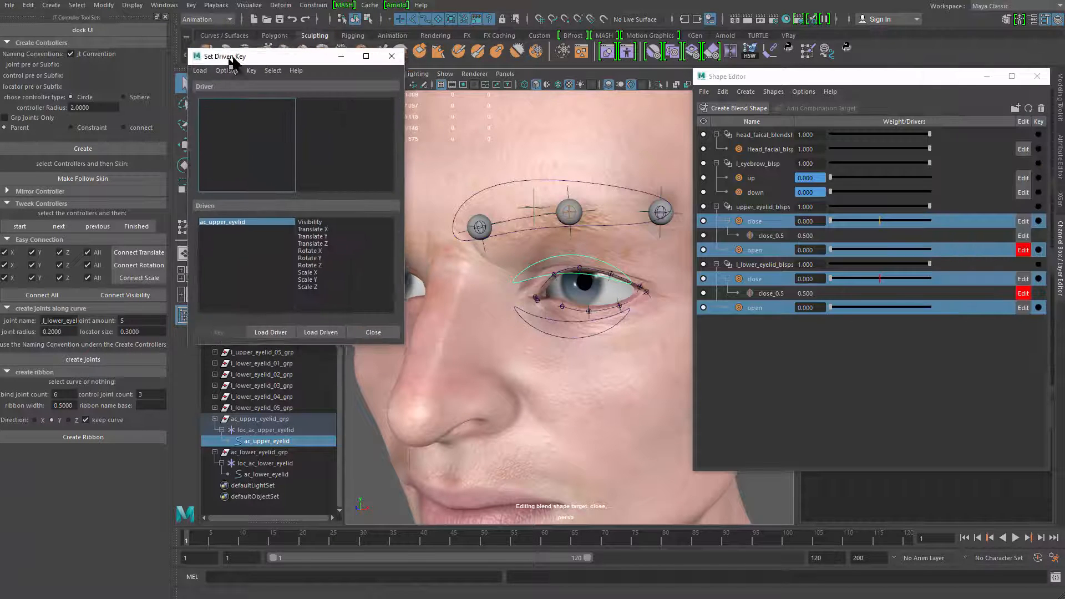
Load ac_upper_eyelid as the driver with Translate Y and upper_eyelid_blsps as the driven object
left_click(281, 331)
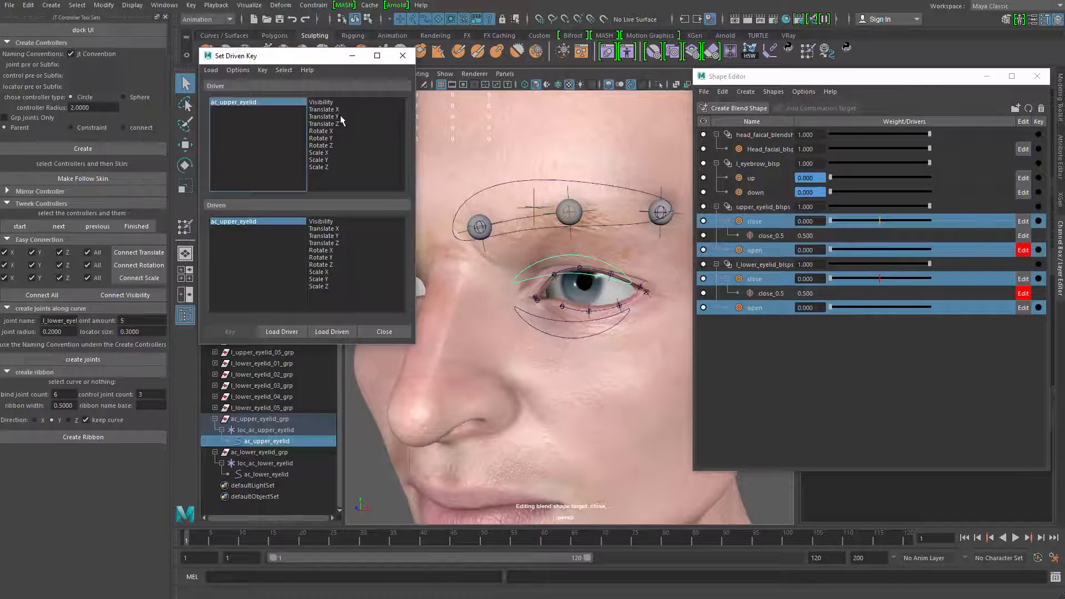
left_click(340, 117)
scroll(595, 205, "up", 6)
left_click(773, 206)
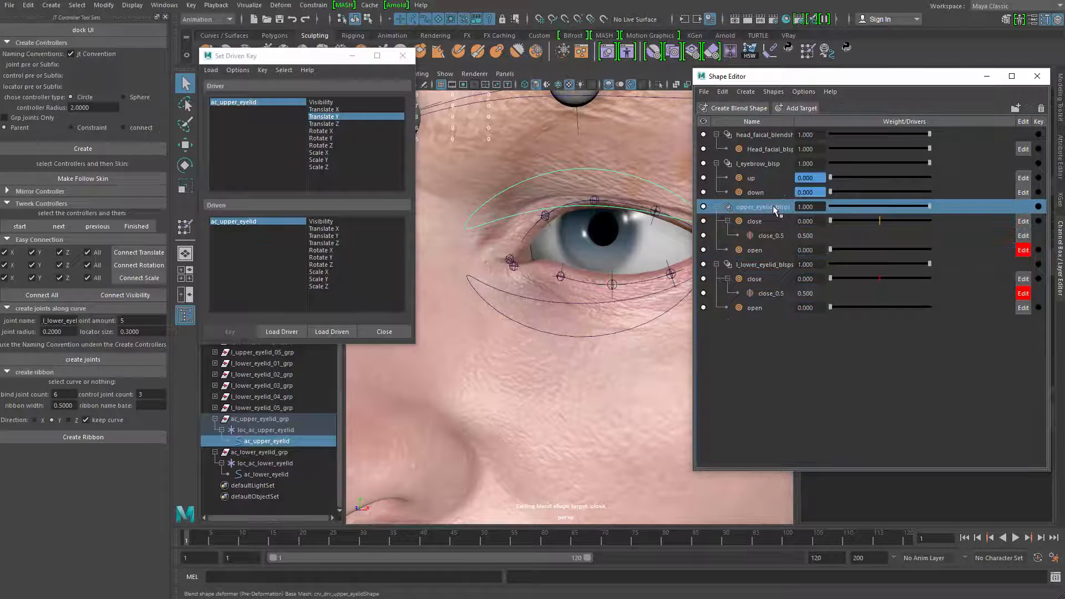
right_click(775, 207)
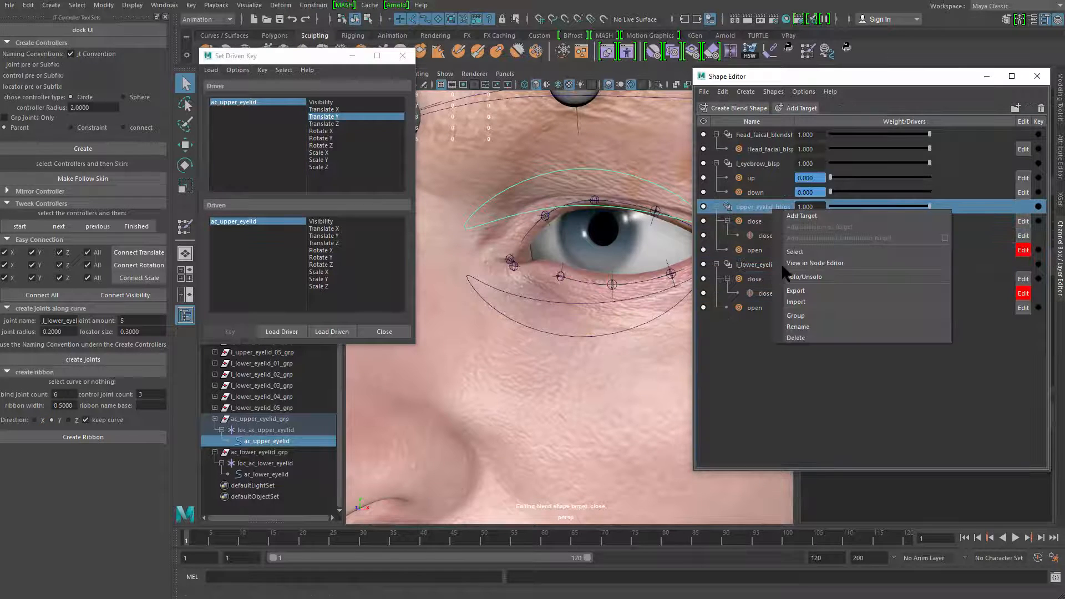
left_click(807, 251)
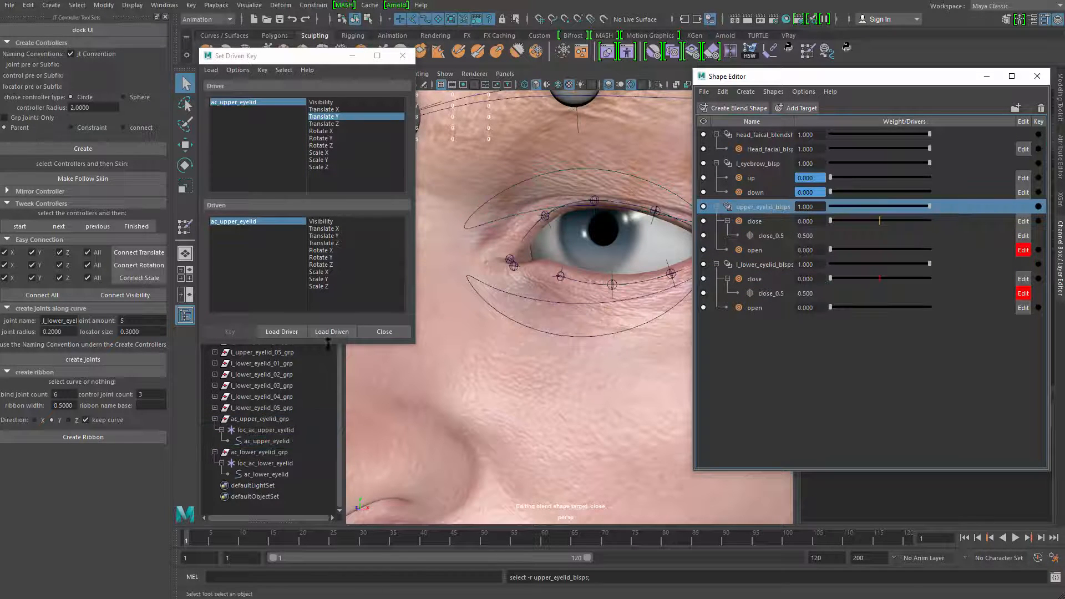
left_click(332, 331)
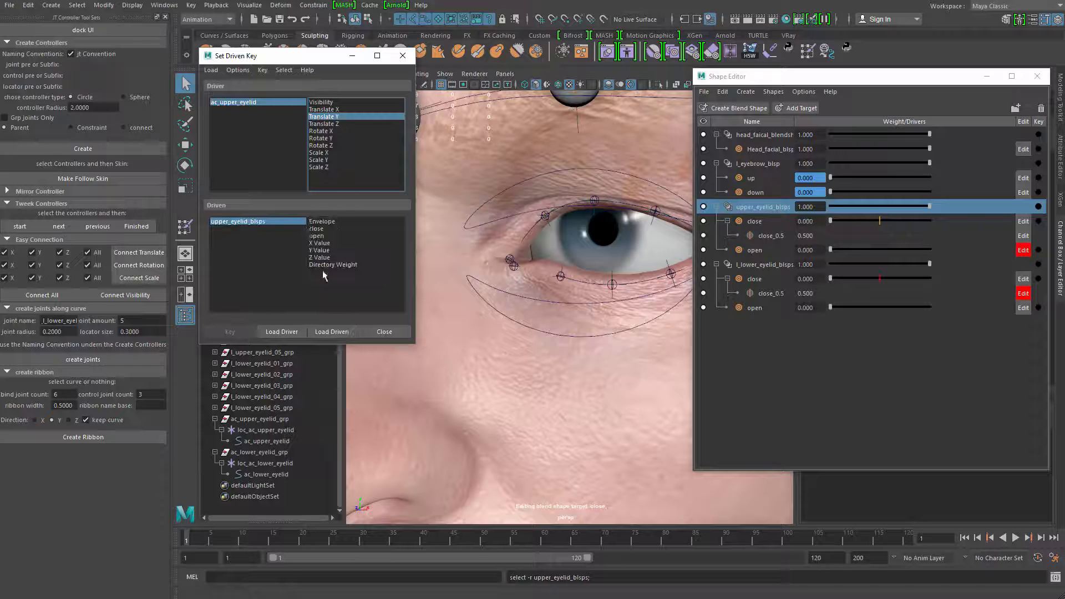
Key the close and open weights of upper_eyelid_blsps against the controller's Translate Y at its rest position
left_click(330, 237)
left_click(318, 228, "ctrl")
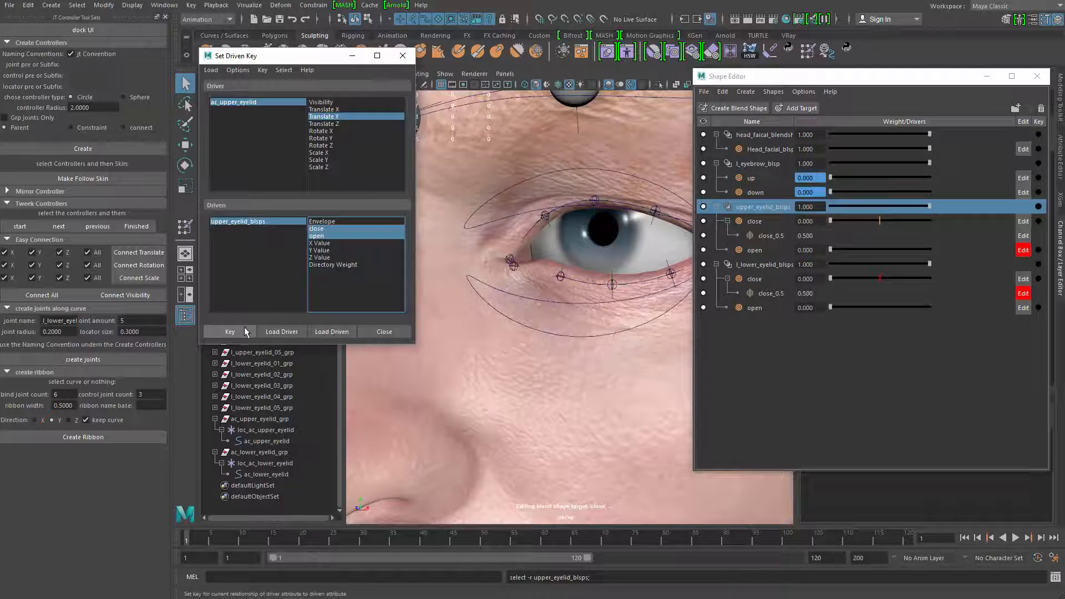
left_click(230, 331)
Raise the ac_upper_eyelid controller above the eye, set the upper lid's open weight to 1.000, and key it
left_click_drag(544, 257, 578, 242, "alt")
left_click(582, 227)
key("w")
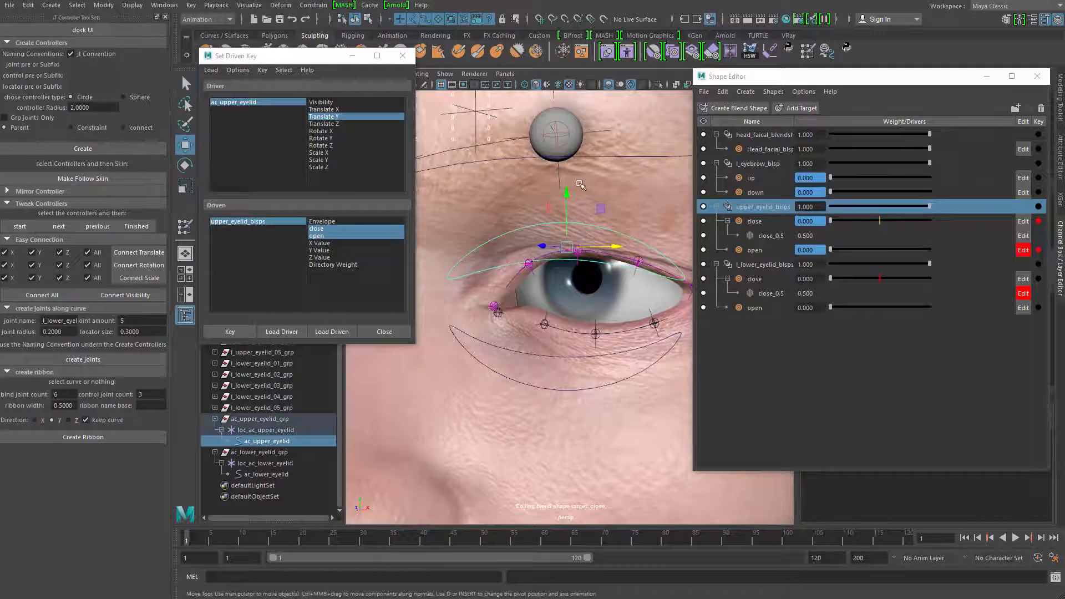
left_click_drag(566, 189, 568, 161)
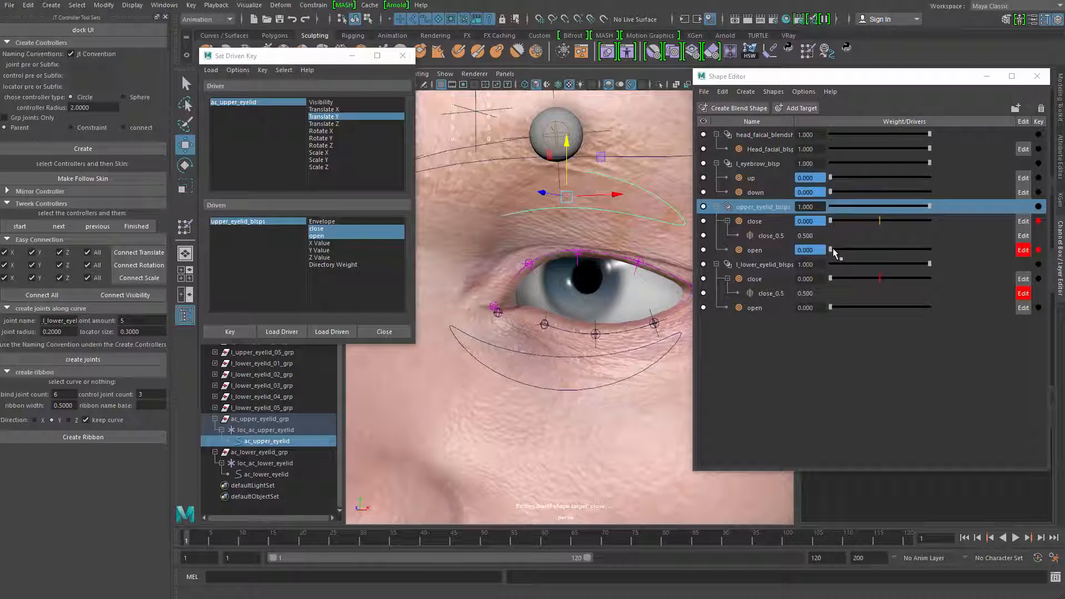
left_click_drag(831, 250, 930, 249)
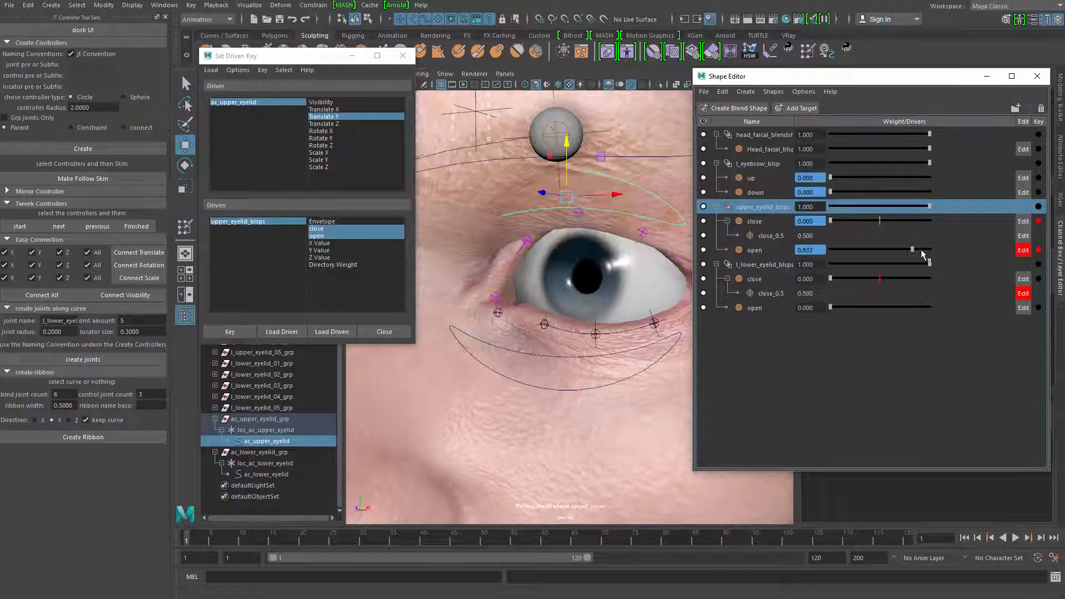
left_click(229, 332)
Lower the ac_upper_eyelid controller to the lower lid, set the upper lid's close weight to 1.000, and key it
left_click_drag(570, 154, 568, 261)
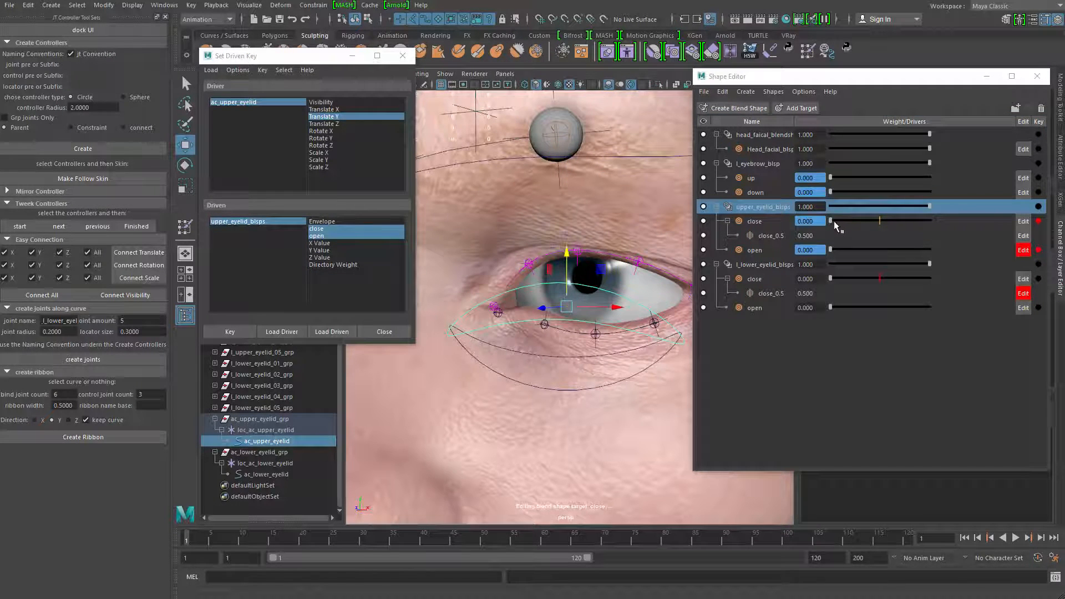
left_click_drag(832, 221, 914, 228)
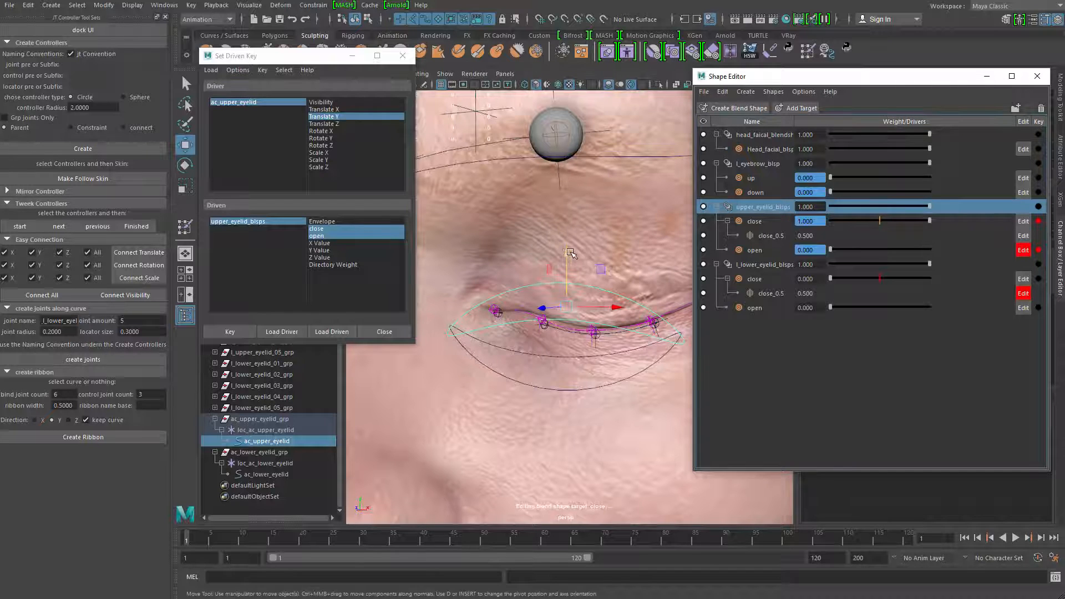
left_click_drag(570, 253, 567, 266)
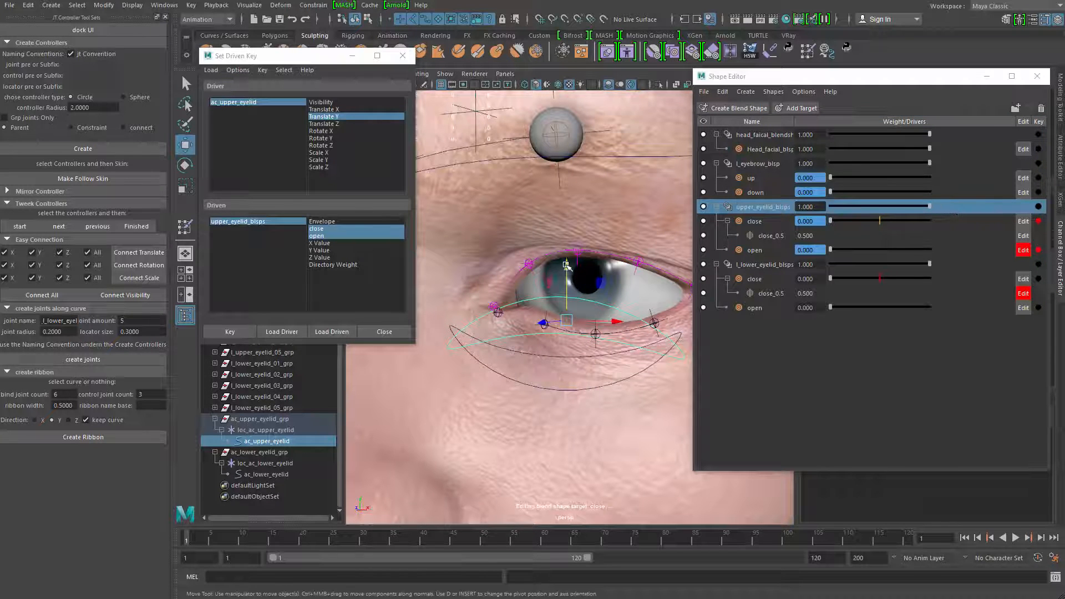
left_click_drag(832, 221, 983, 227)
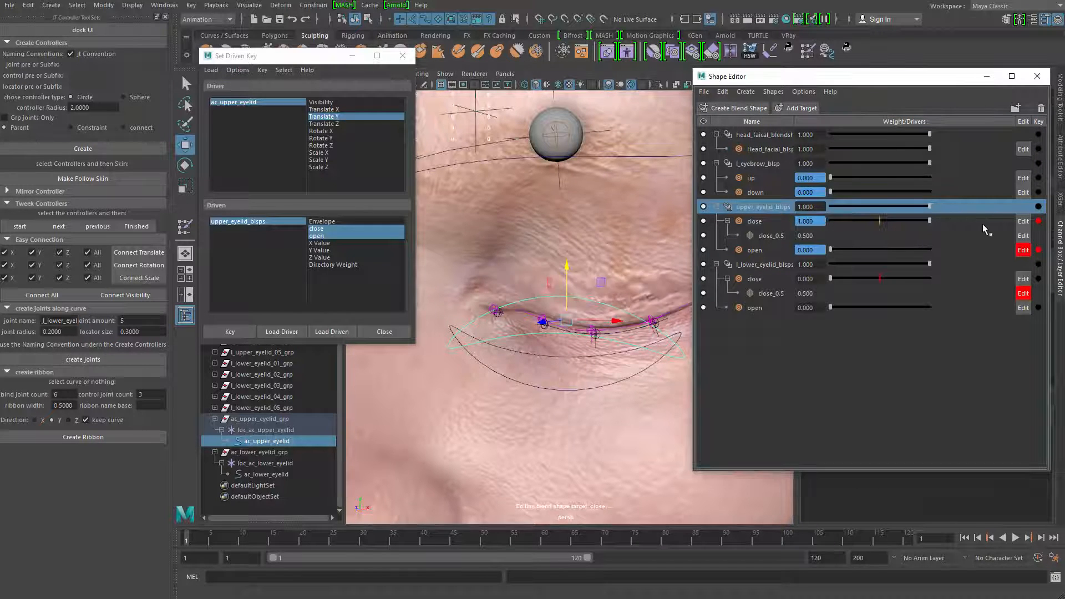
left_click(231, 333)
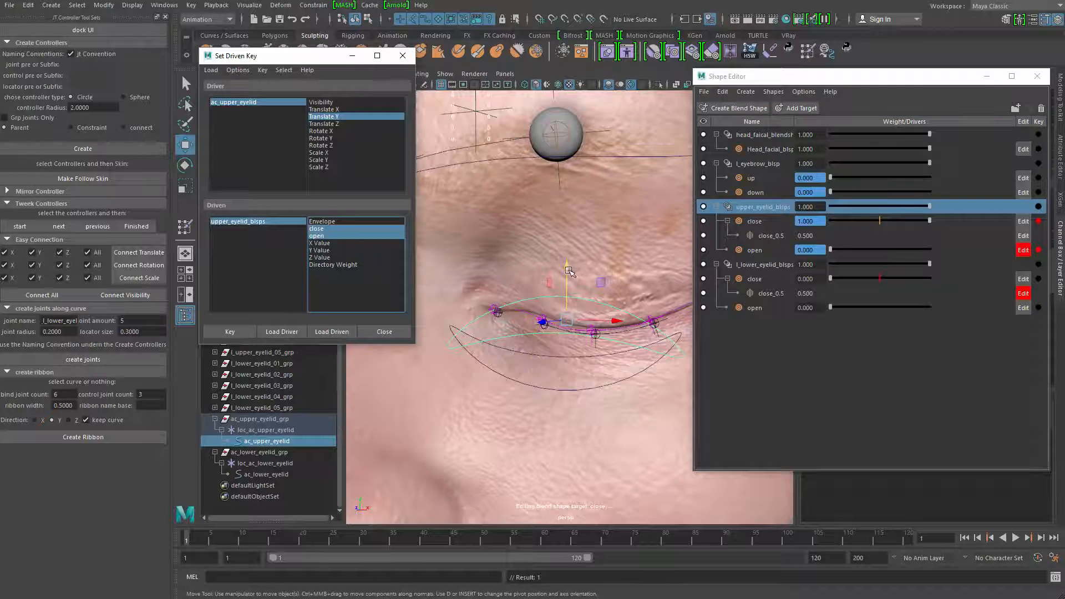
Test the ac_upper_eyelid controller by moving it vertically, uncover its channel values, and reset Translate Y to 0
left_click_drag(569, 271, 573, 229)
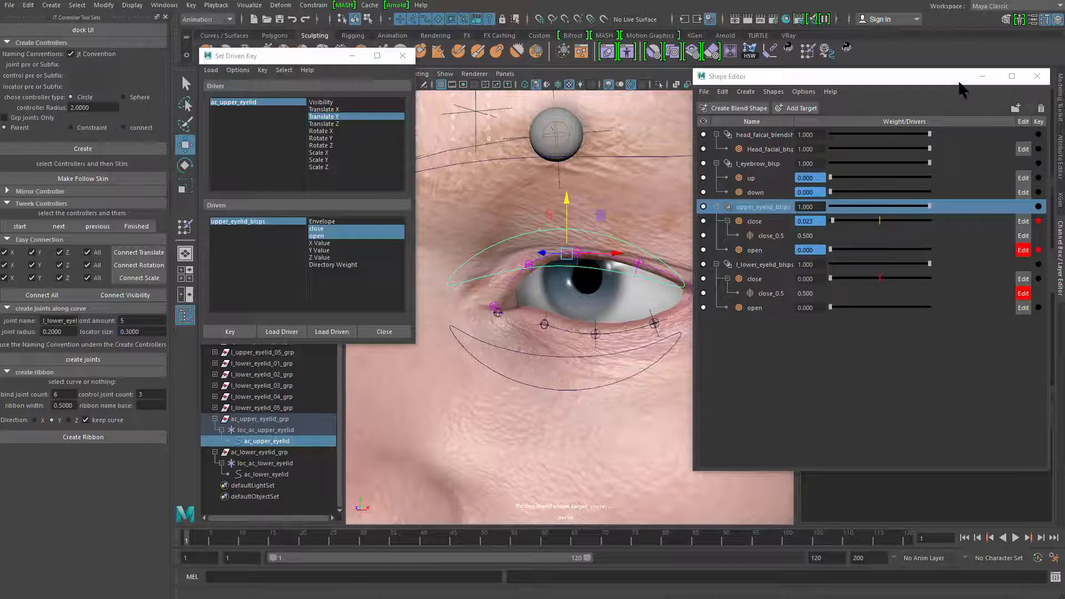
left_click_drag(959, 82, 927, 202)
left_click(1033, 102)
type("0")
key("Return")
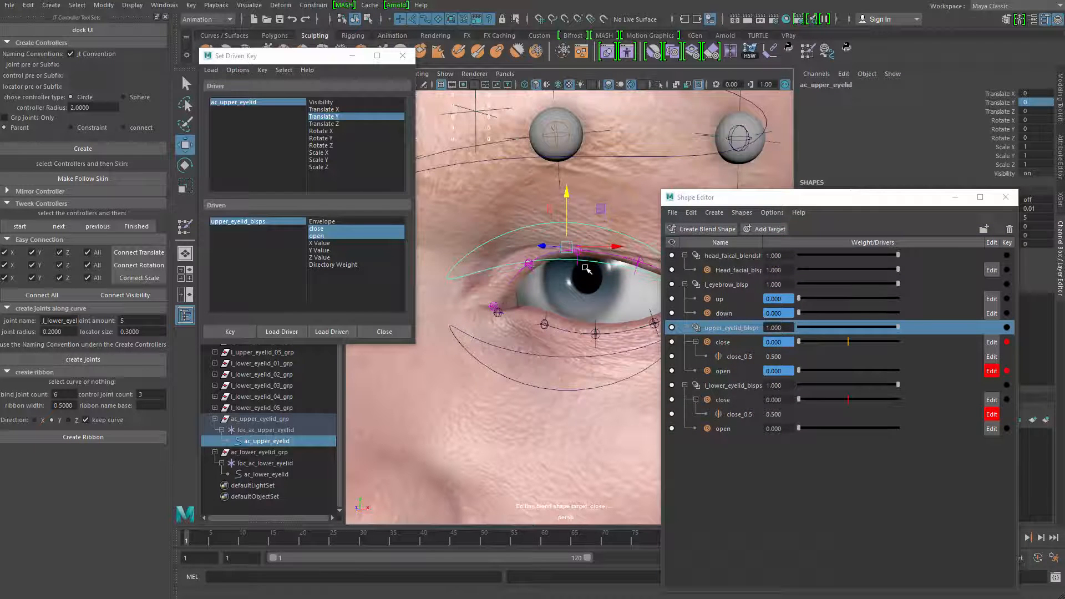
Select the ac_lower_eyelid controller curve and load it as the driver for Set Driven Key
left_click(521, 360)
key("f")
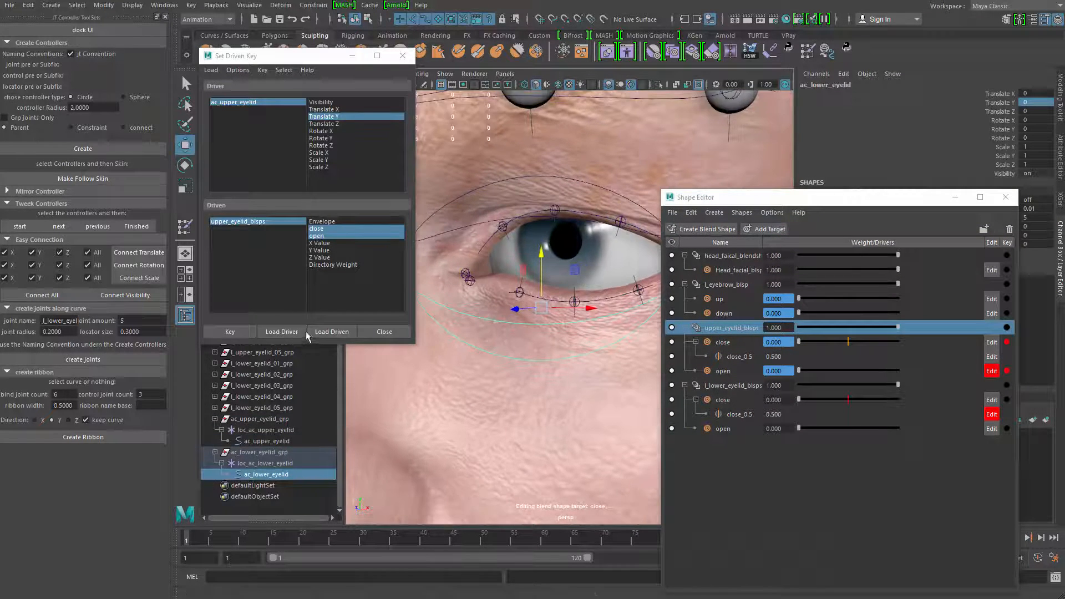
left_click(302, 331)
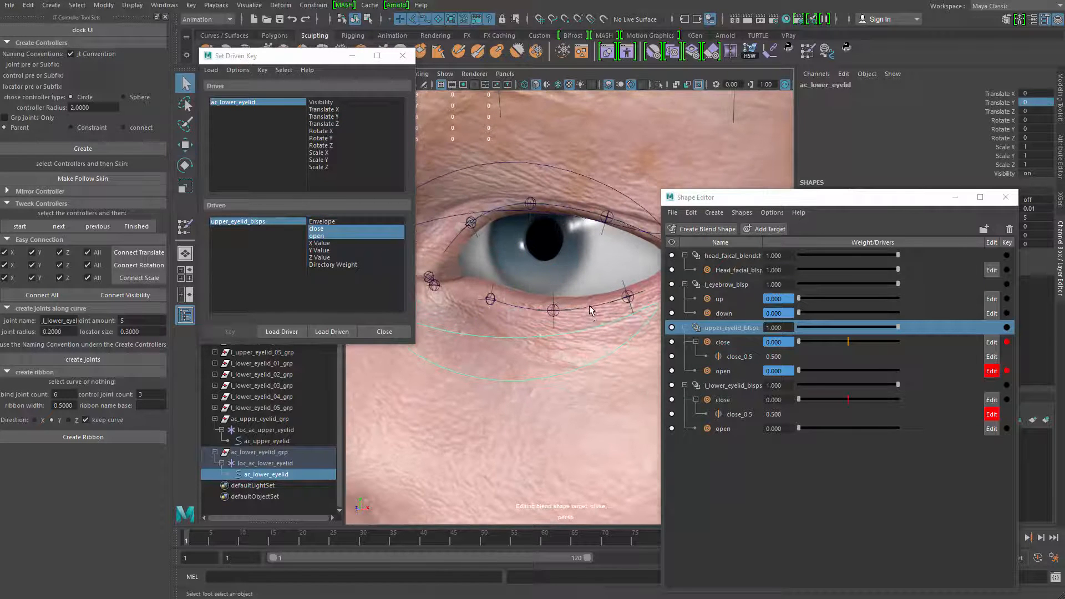
Load l_lower_eyelid_blsps as the driven object and key its close and open weights against ac_lower_eyelid's Translate Y at rest
left_click(738, 385)
right_click(743, 388)
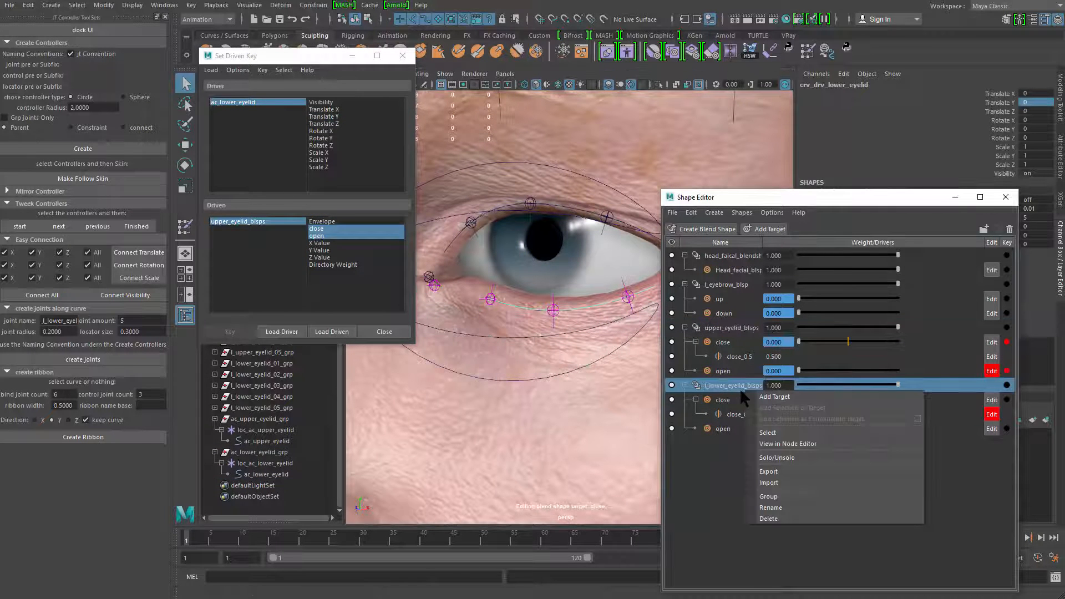
left_click(776, 437)
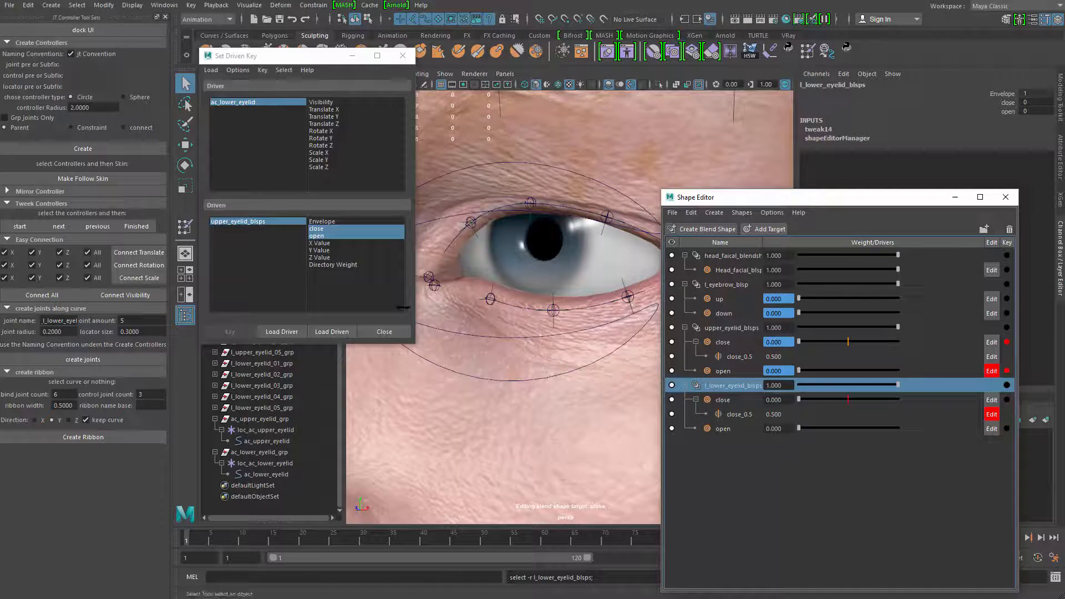
left_click(329, 332)
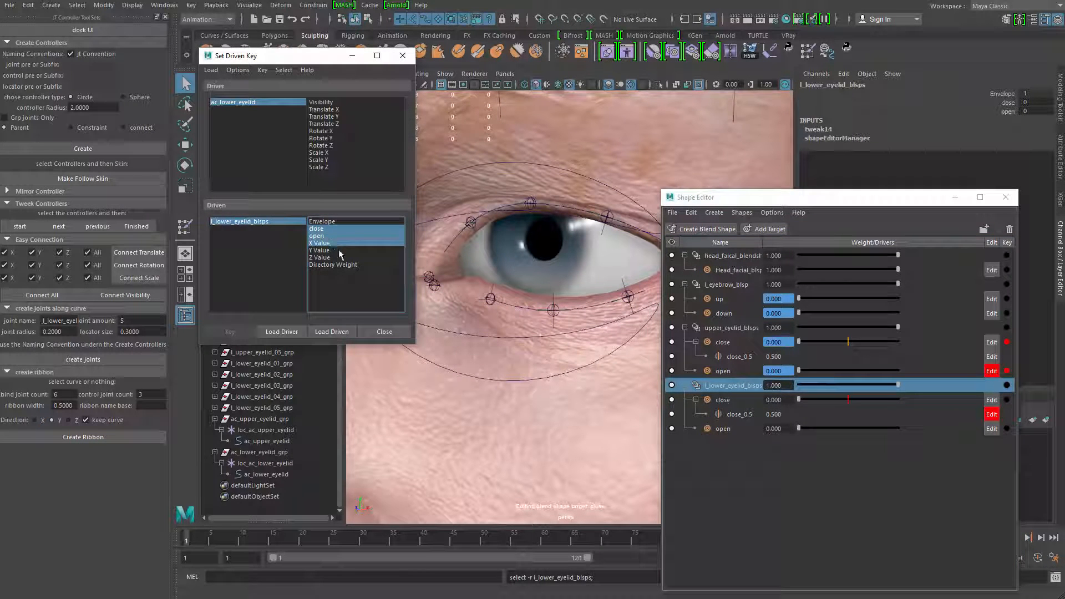
left_click(333, 117)
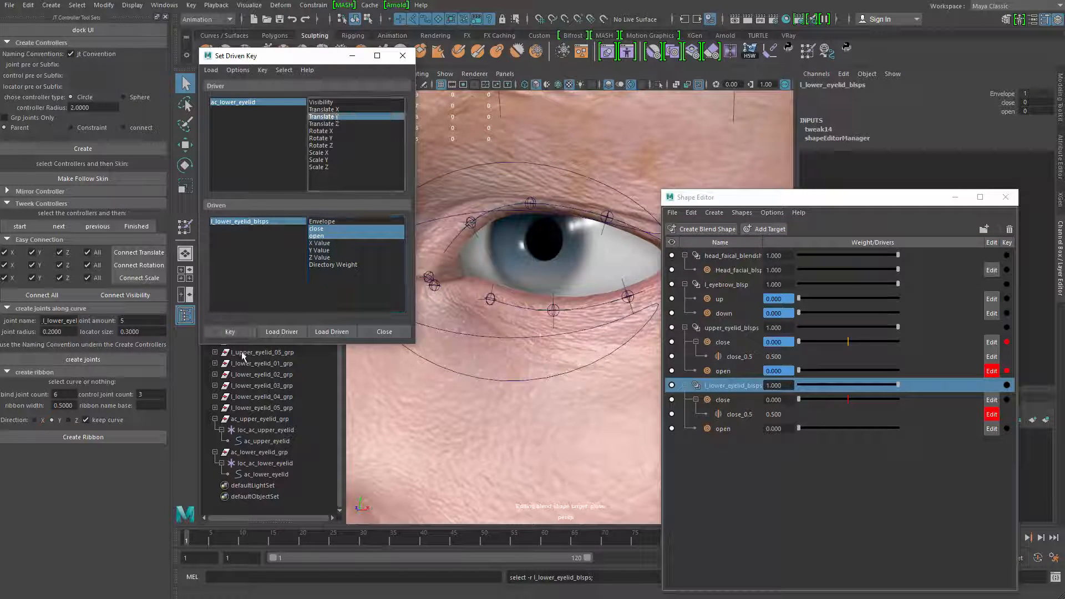
left_click(229, 331)
Select the ac_lower_eyelid controller and raise it along Y toward the upper lid for the close pose
scroll(537, 350, "up", 2)
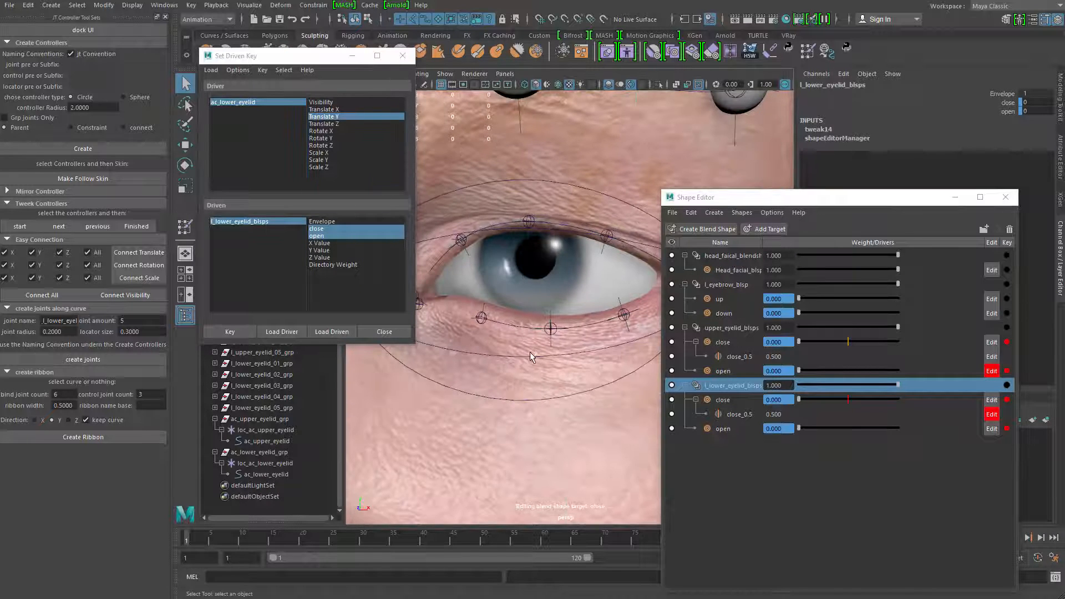
left_click(531, 356)
key("w")
left_click(518, 358)
left_click_drag(524, 289, 528, 250)
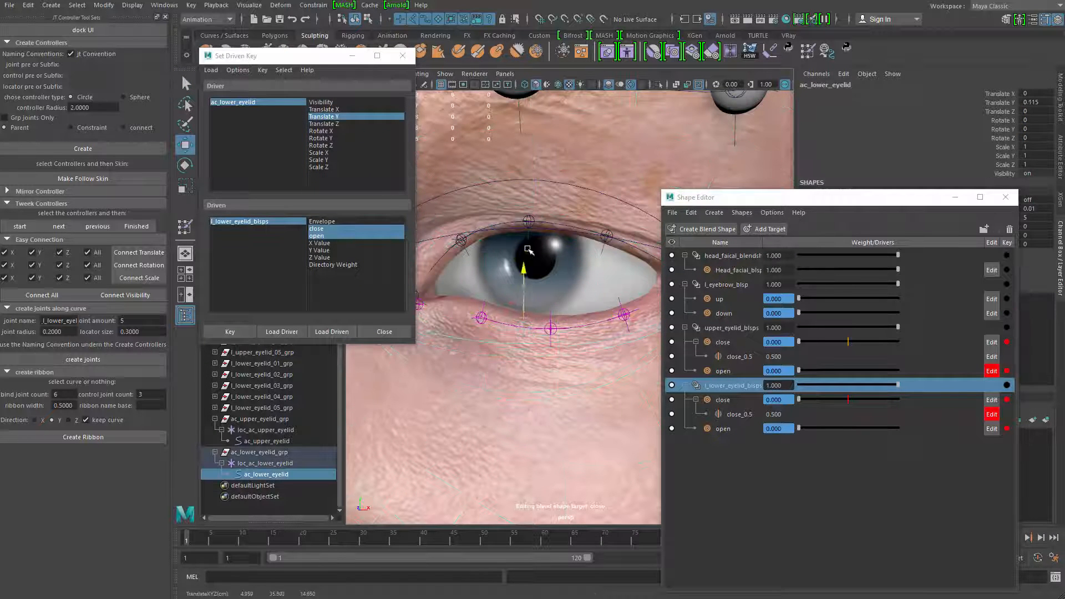
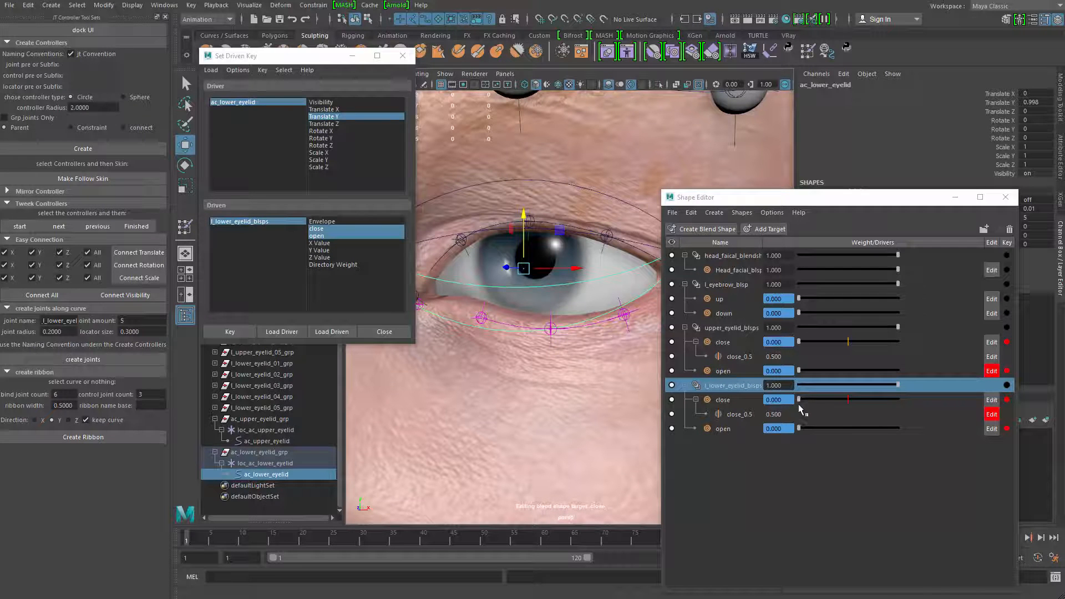
Raise ac_lower_eyelid to about 1.104 in Translate Y, set the lower eyelid close weight to 1, and key the driven pose
left_click_drag(799, 399, 937, 398)
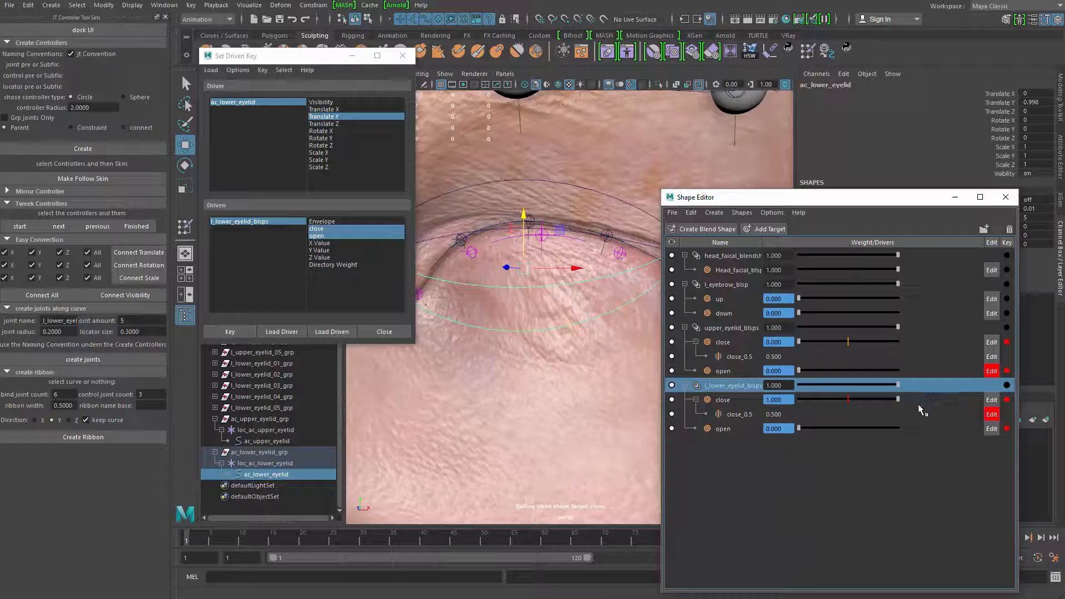
left_click_drag(527, 229, 525, 210)
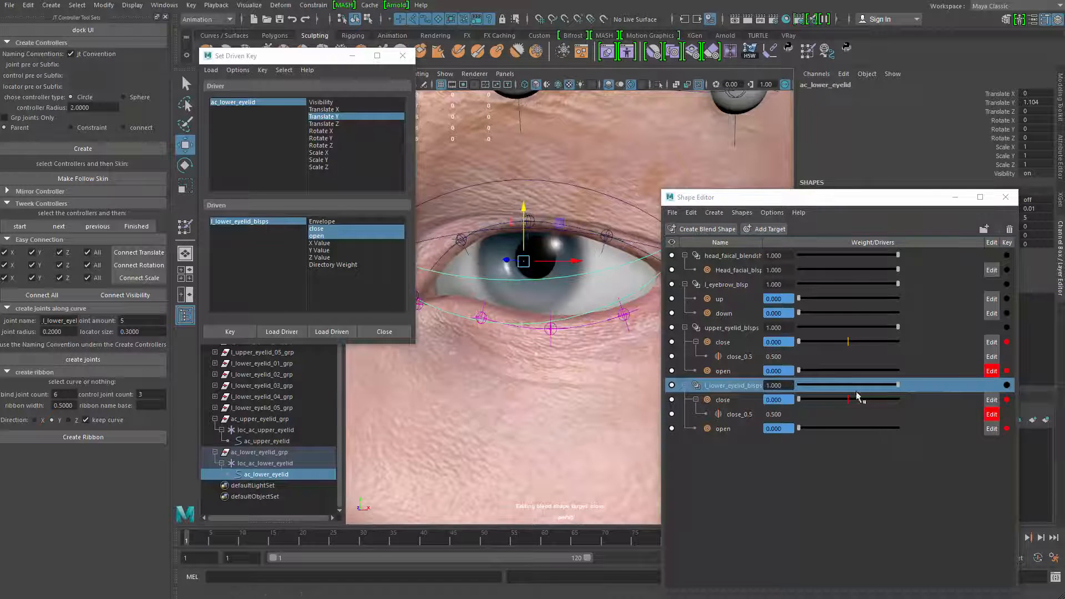
left_click_drag(806, 399, 898, 399)
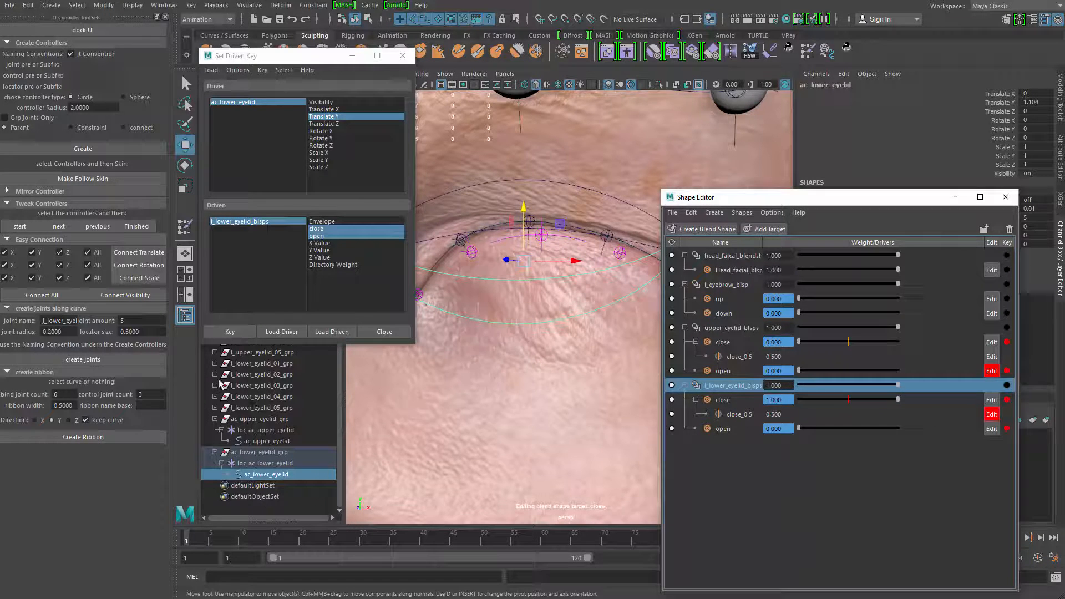
left_click(229, 332)
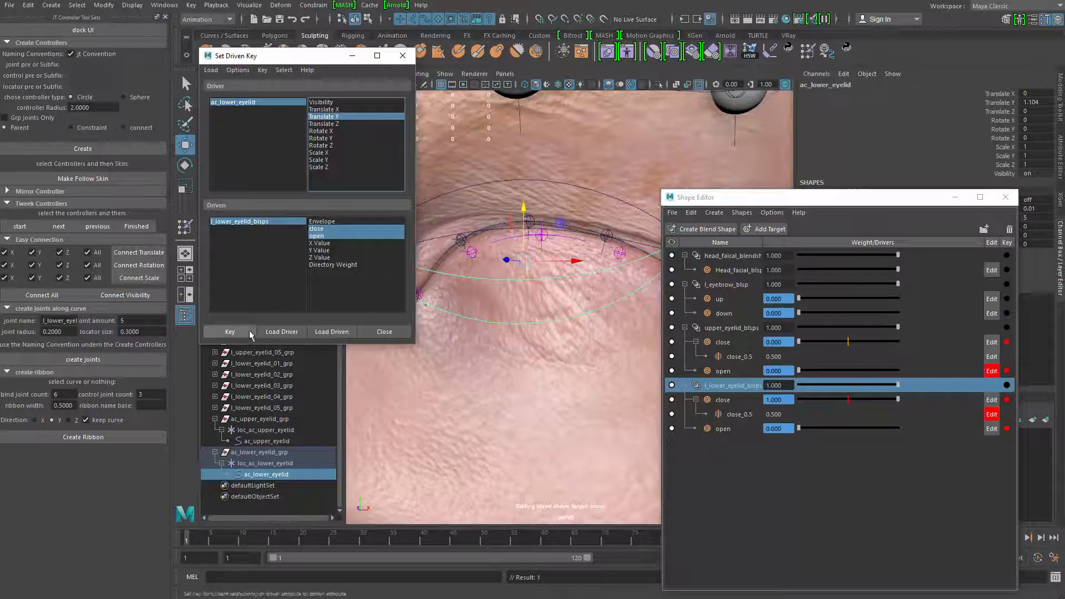
Lower ac_lower_eyelid to about -0.434 in Translate Y, set the lower eyelid open weight to 1, and key the driven pose
left_click_drag(524, 210, 523, 304)
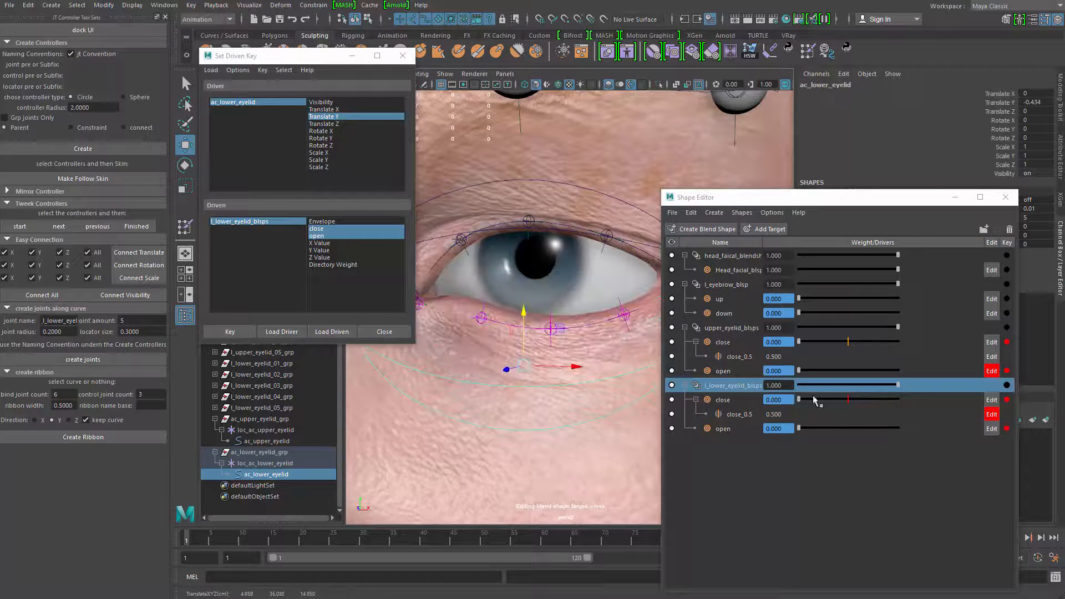
left_click_drag(807, 428, 894, 434)
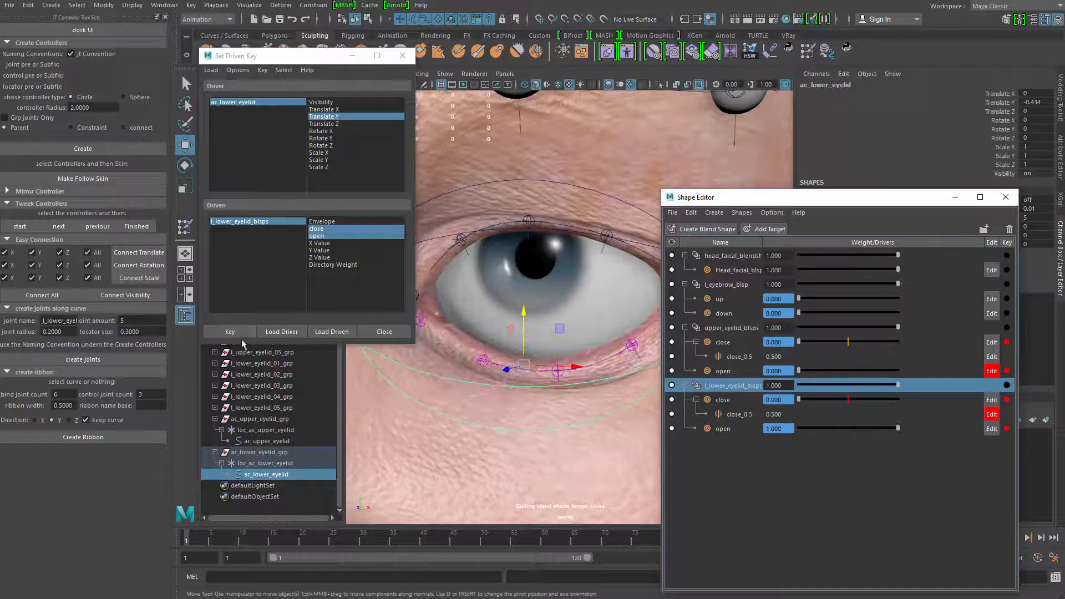
left_click(234, 333)
Test the lower eyelid driven keys by raising ac_lower_eyelid, and undo the test move
left_click_drag(522, 311, 545, 249)
key("ctrl+z")
key("ctrl+z")
key("ctrl+z")
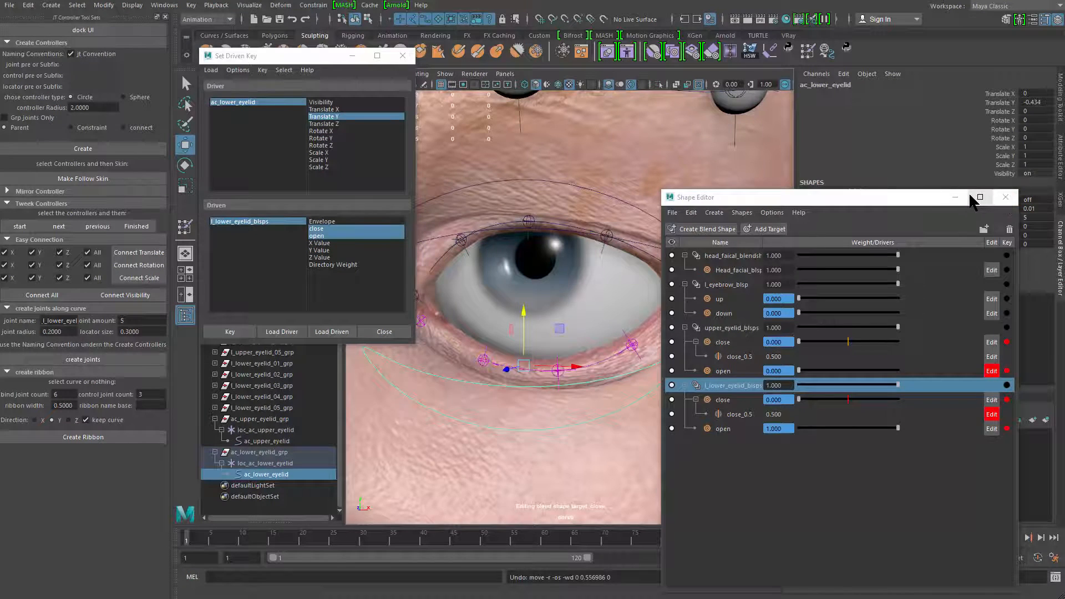
Close the Shape Editor and set ac_lower_eyelid's Translate Y to 0
left_click(1005, 197)
left_click(1032, 102)
type("0")
key("Return")
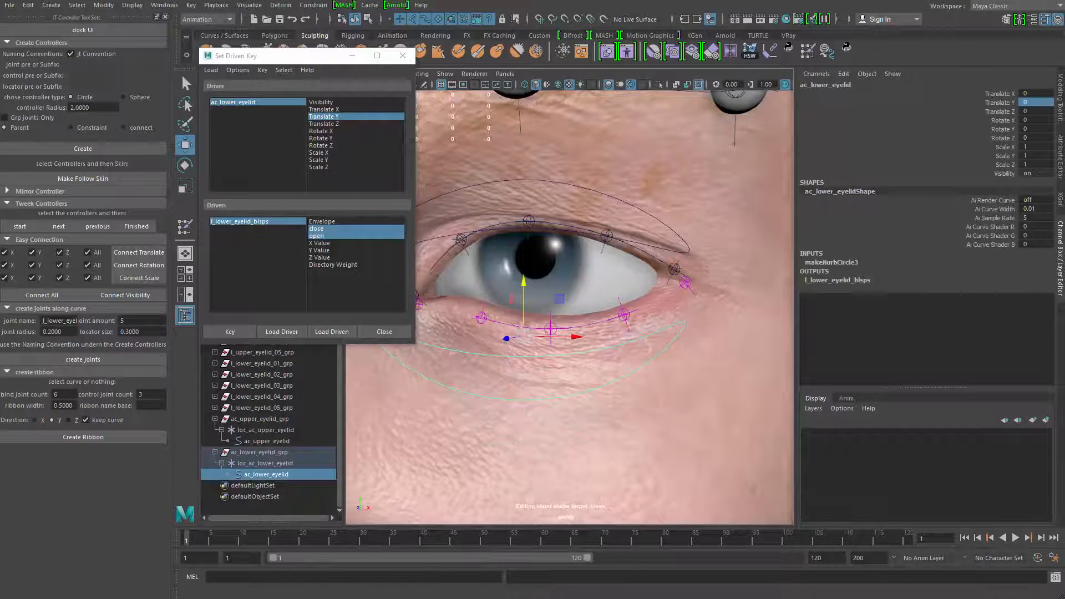
Return to the Select tool, dismiss its tool settings, and close the Set Driven Key window
scroll(545, 328, "down", 5)
key("q")
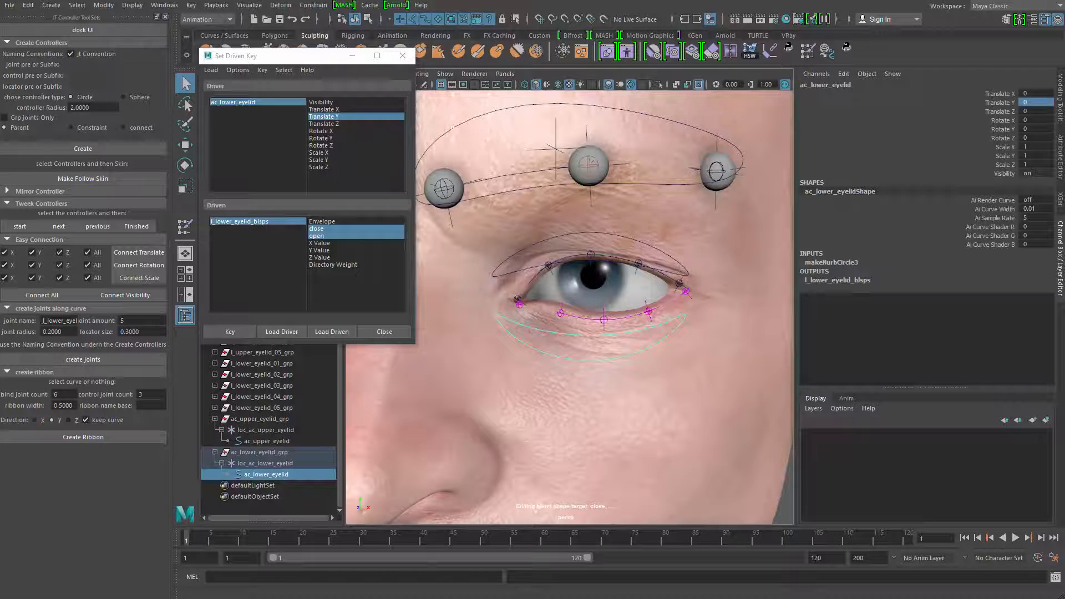
double_click(185, 83)
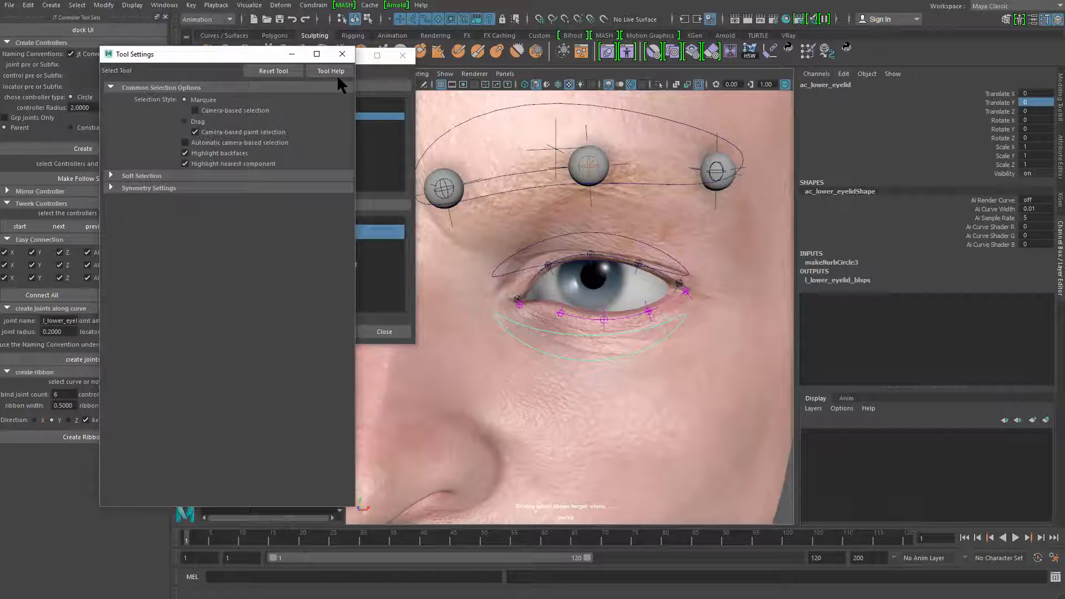
left_click(343, 54)
left_click(403, 55)
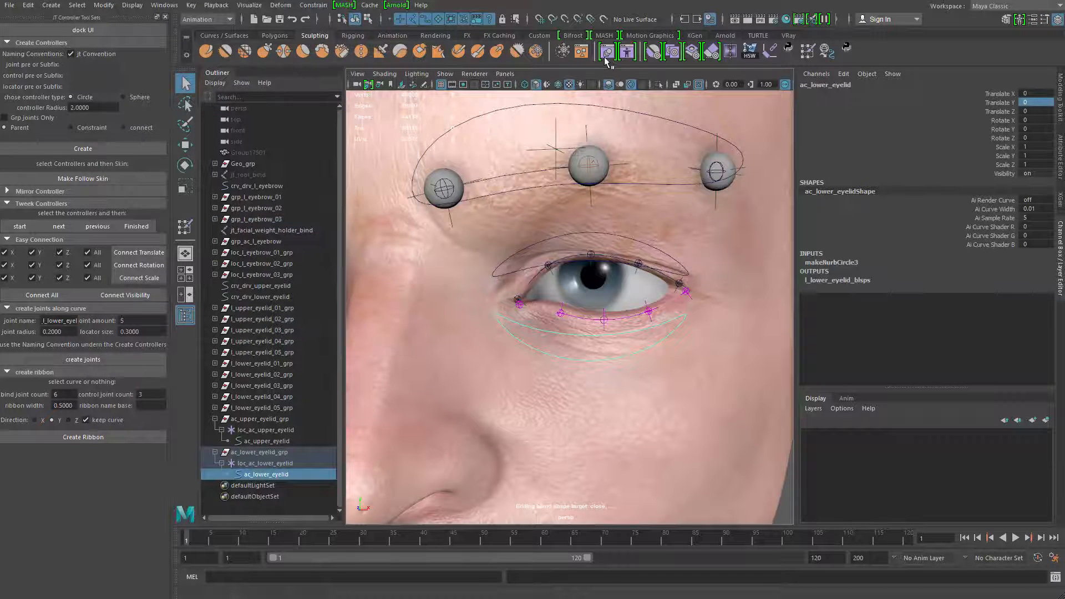
Select the upper_eyelid_blsps and l_lower_eyelid_blsps nodes from the Shape Editor and show their driven curves in the Graph Editor
left_click_drag(770, 221, 657, 135)
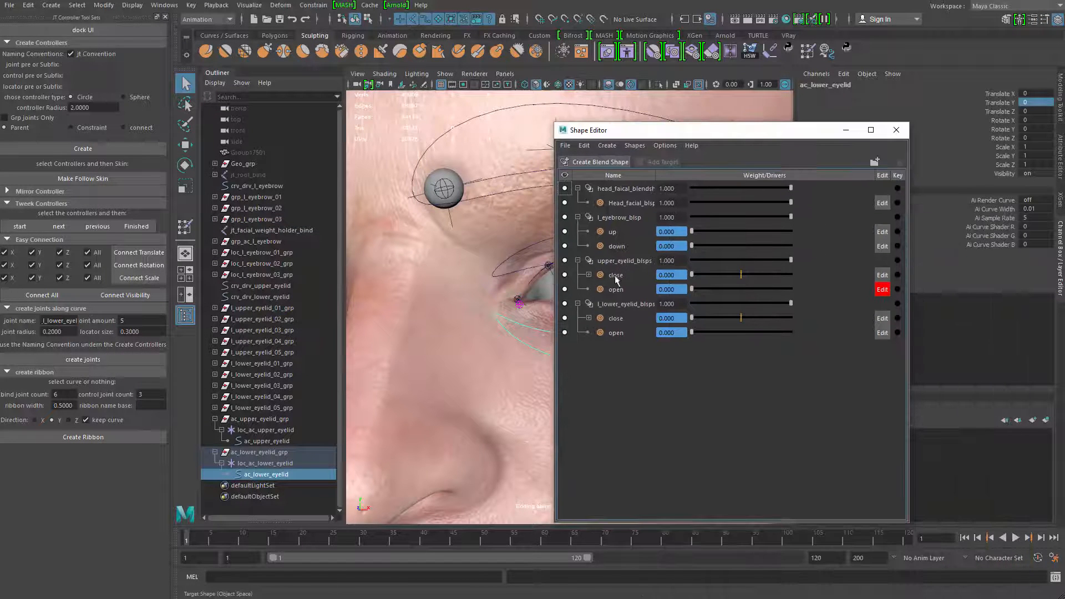
left_click(624, 262)
left_click(627, 302, "ctrl")
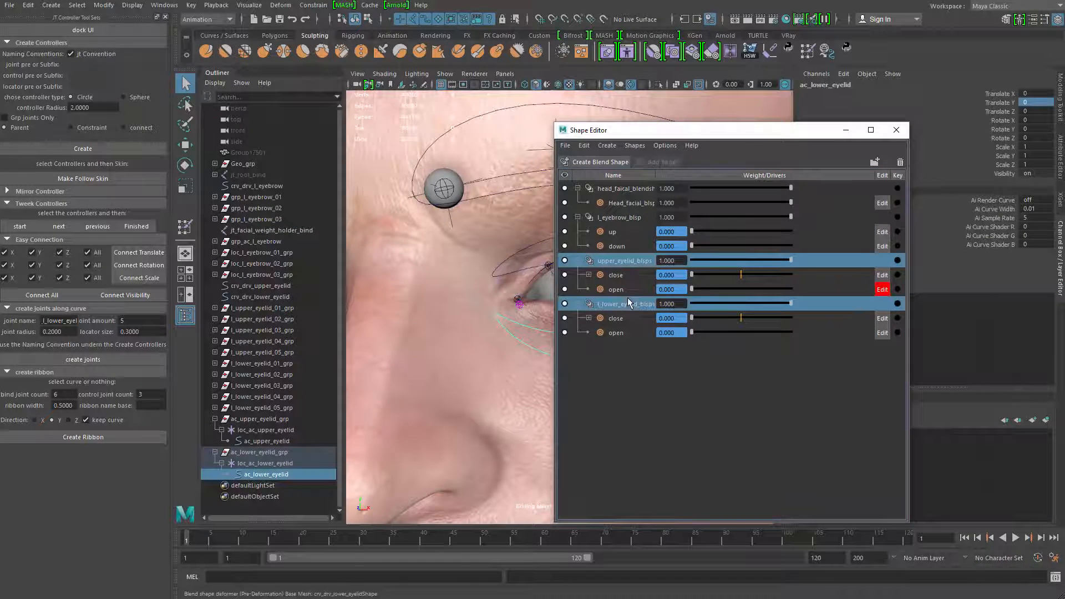
right_click(636, 263)
left_click(659, 296)
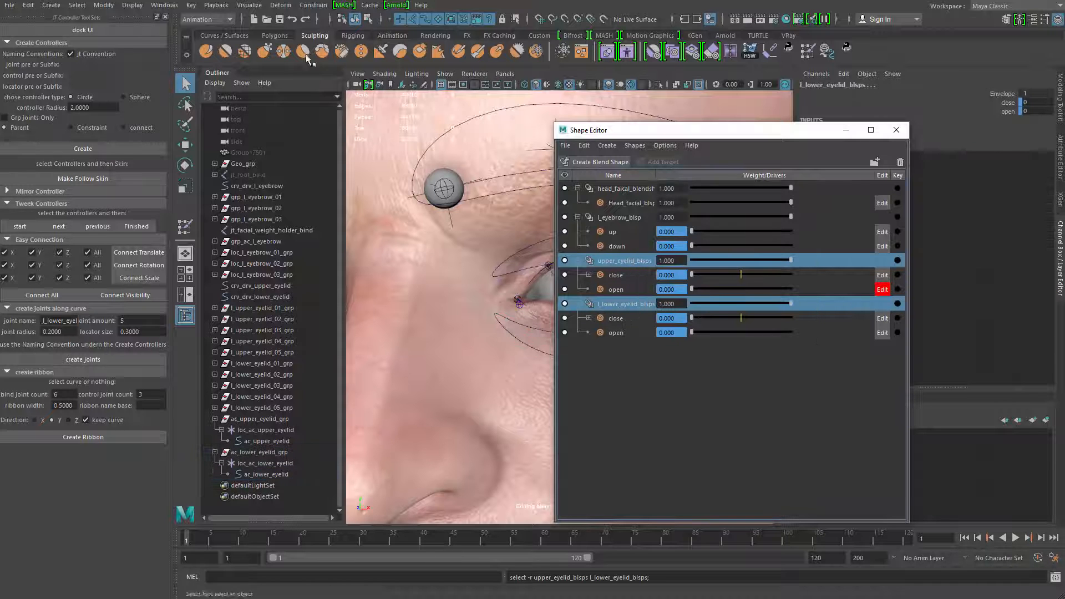
left_click(172, 6)
mouse_move(222, 67)
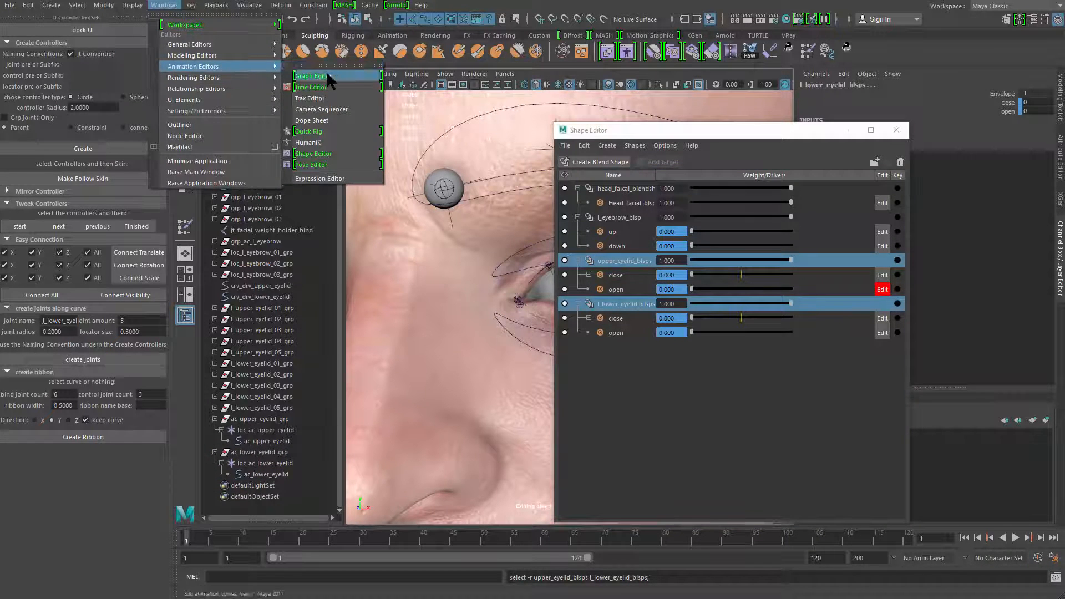
left_click(327, 78)
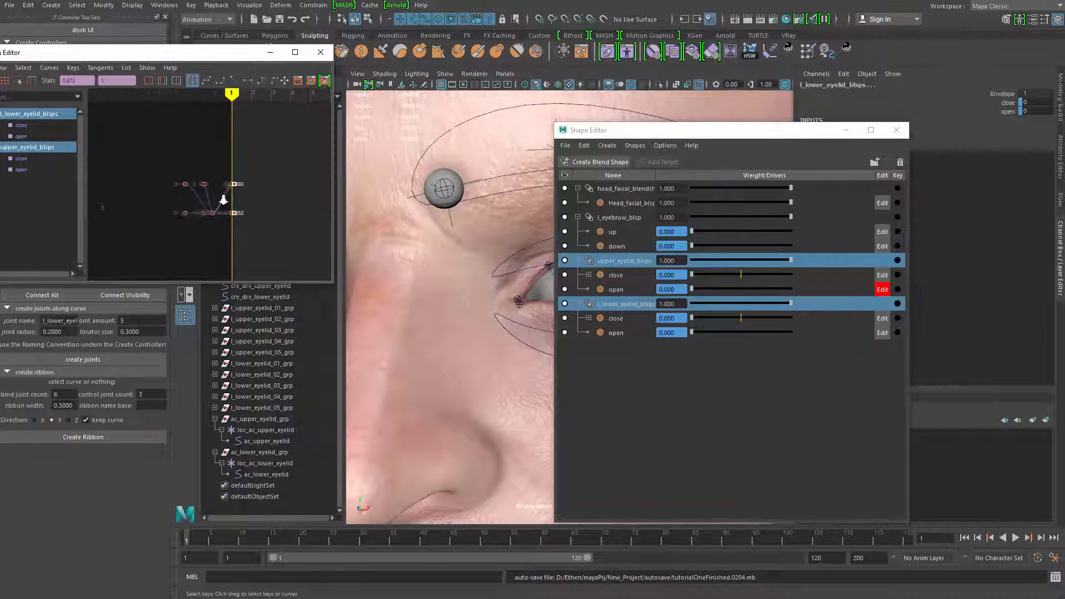
Set linear tangents on all the upper and lower eyelid driven keys, and clear the Graph Editor and Shape Editor from view
key("f")
mouse_move(235, 199)
middle_mouse_down("alt")
mouse_move(259, 224)
mouse_move(210, 195)
mouse_move(164, 192)
middle_mouse_up("alt")
scroll(164, 192, "down", 3)
left_click_drag(230, 55, 503, 57)
right_click_drag(475, 201, 427, 162, "alt")
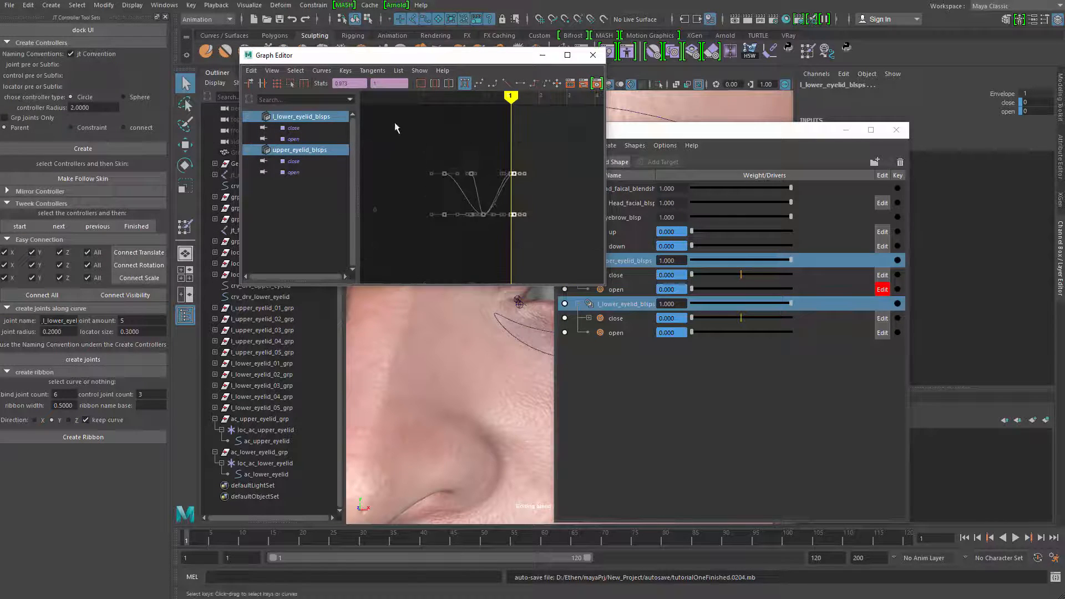
left_click(506, 83)
scroll(493, 251, "up", 4)
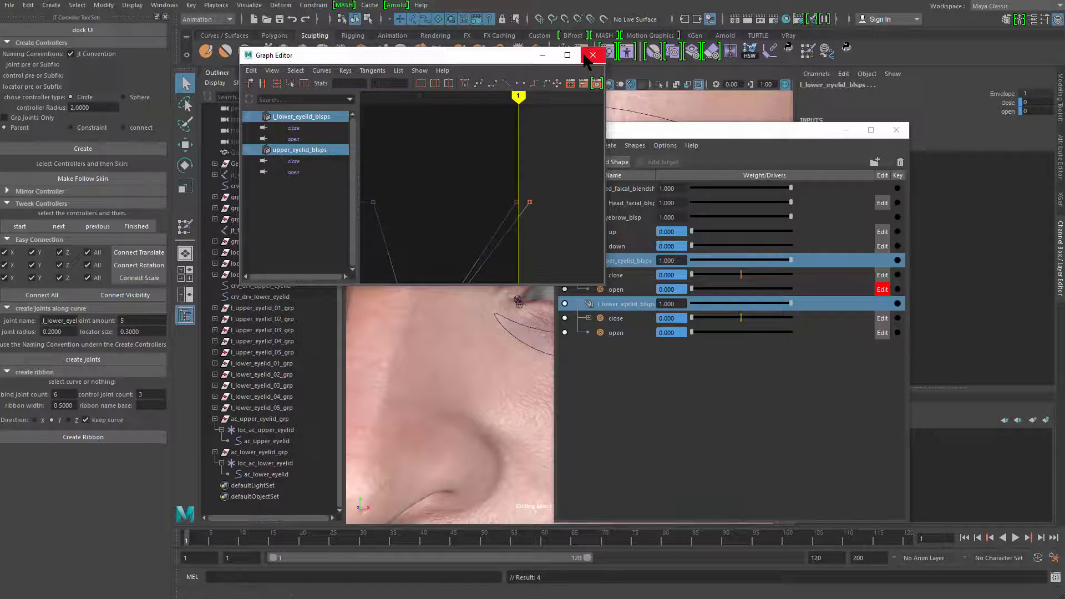
left_click(593, 54)
left_click_drag(787, 136, 691, 105)
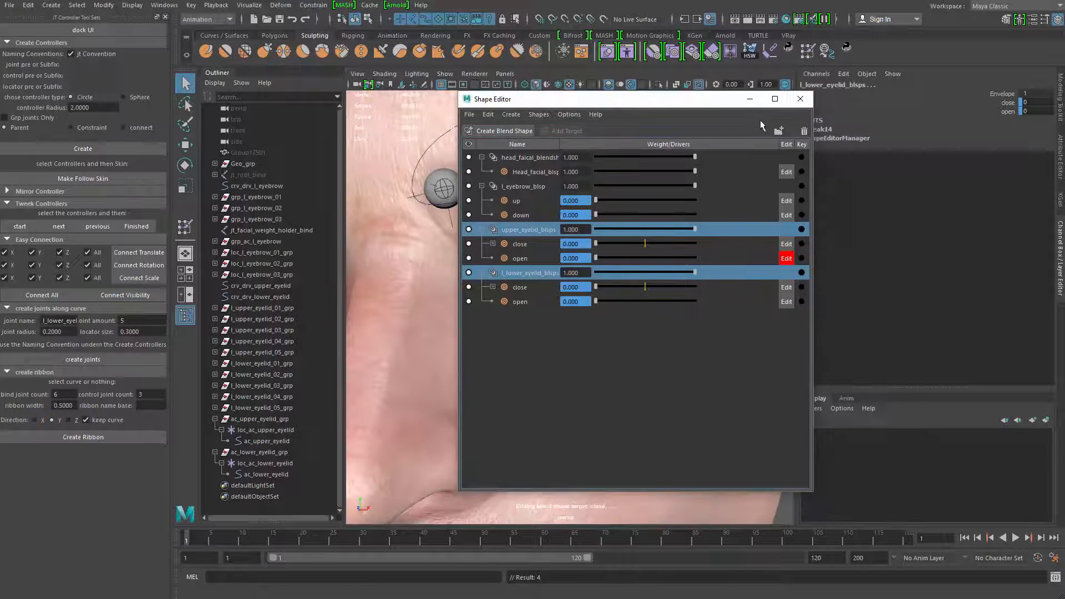
left_click(753, 101)
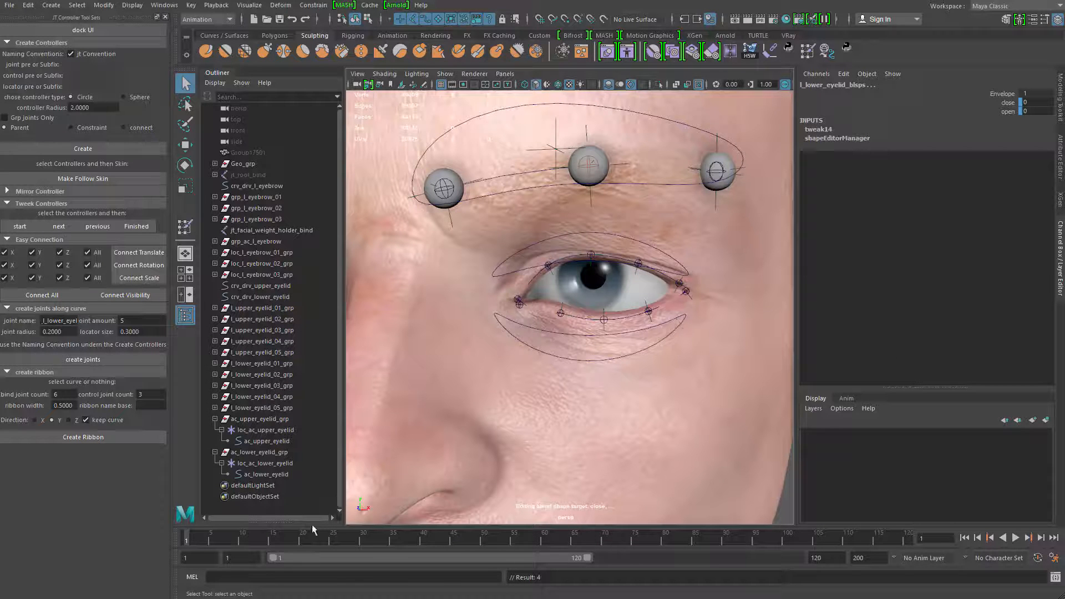
Test the ac_lower_eyelid controller by raising it along Y, and undo the move
left_click(567, 326)
mouse_move(566, 321)
left_mouse_down("alt")
mouse_move(560, 335)
mouse_move(586, 318)
left_mouse_up("alt")
left_click(556, 339)
key("w")
left_click_drag(584, 278, 589, 250)
key("ctrl+z")
Test the ac_upper_eyelid controller by moving it along Y, and reset its Translate Y to 0
left_click(622, 236)
scroll(589, 250, "down", 4)
left_click_drag(589, 250, 571, 189, "alt")
scroll(574, 252, "up", 3)
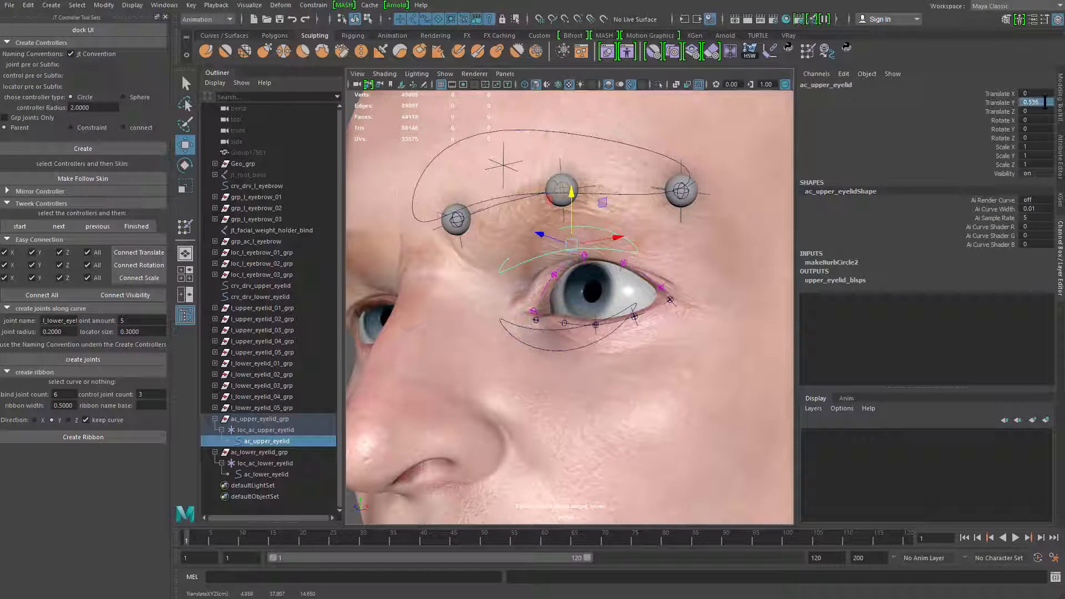
type("0")
key("Return")
Select crv_drv_upper_eyelid and crv_drv_lower_eyelid to inspect the driver curves around the eye, and clear the selection
left_click_drag(599, 360, 573, 342, "alt")
scroll(621, 369, "up", 3)
left_click(636, 346)
key("q")
left_click(623, 278, "shift")
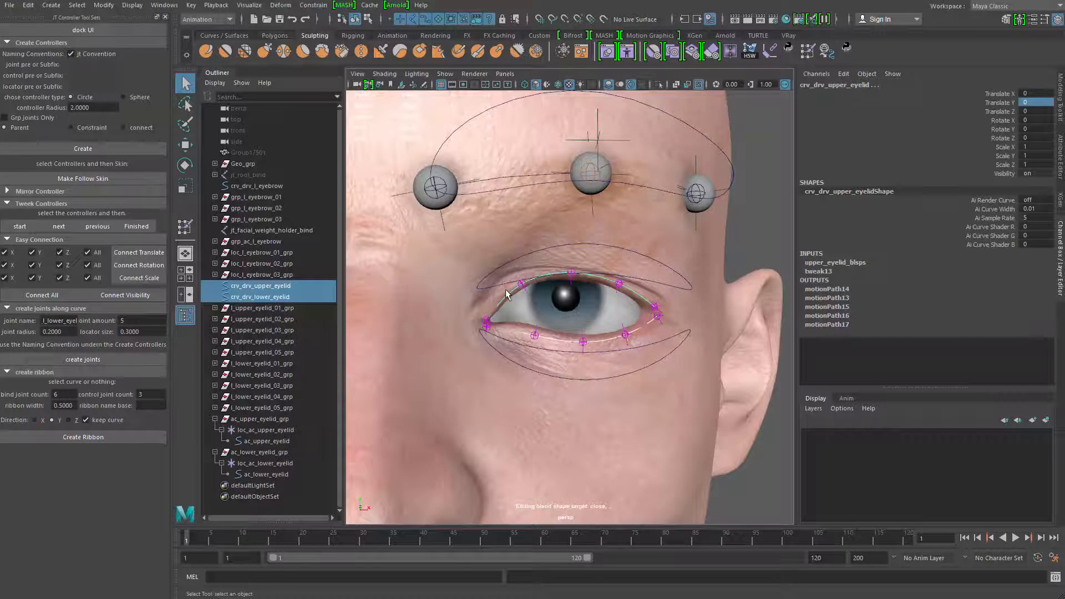
right_click_drag(660, 350, 577, 333, "alt")
left_click_drag(577, 333, 527, 325, "alt")
right_click_drag(527, 324, 564, 328, "alt")
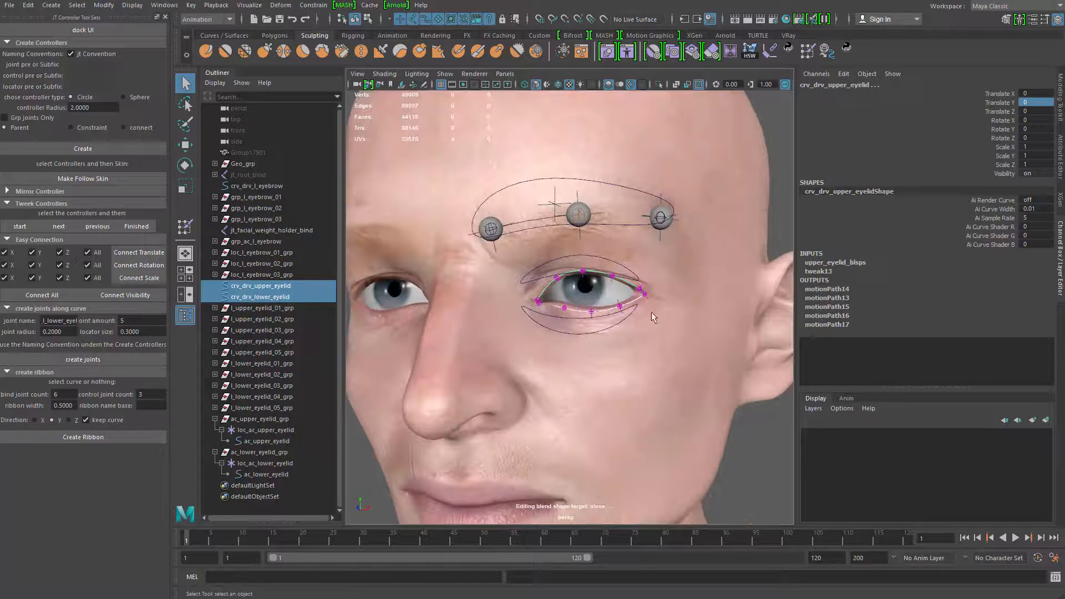
left_click(691, 358)
Examine the eyelid joints and controller curves around the left eye from several angles
right_click_drag(660, 349, 534, 322, "alt")
middle_click_drag(534, 322, 548, 371, "alt")
left_click(418, 389)
right_click_drag(548, 371, 589, 367, "alt")
middle_click_drag(565, 423, 555, 351, "alt")
right_click_drag(555, 351, 572, 351, "alt")
mouse_move(572, 350)
left_mouse_down("alt")
mouse_move(609, 340)
mouse_move(605, 312)
mouse_move(582, 318)
mouse_move(573, 352)
mouse_move(525, 354)
mouse_move(574, 346)
left_mouse_up("alt")
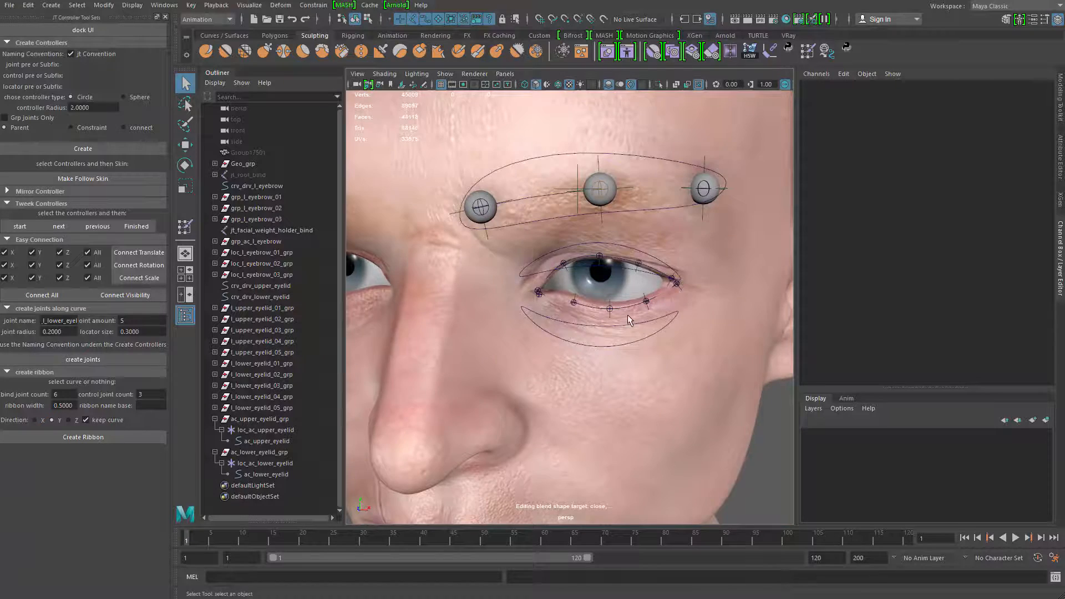
middle_click_drag(611, 334, 625, 311, "alt")
right_click_drag(625, 312, 644, 311, "alt")
mouse_move(627, 314)
left_mouse_down("alt")
mouse_move(542, 300)
mouse_move(647, 323)
mouse_move(617, 319)
left_mouse_up("alt")
right_click_drag(617, 320, 597, 281, "alt")
middle_click_drag(597, 281, 560, 355, "alt")
right_click_drag(561, 355, 627, 468, "alt")
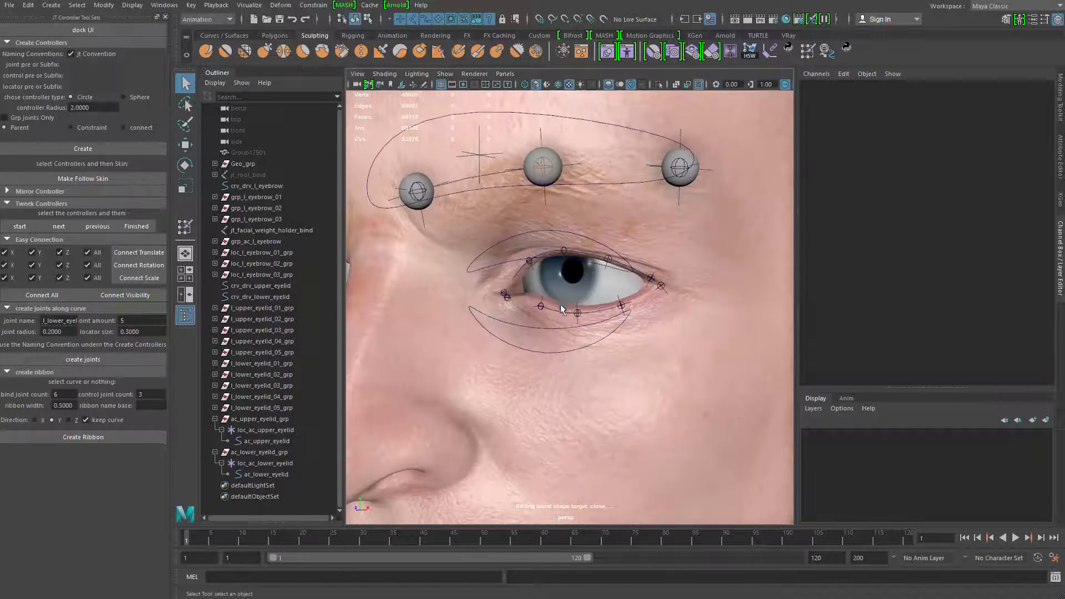
Examine the head mesh's edge layout below the left eye, and toggle isolated viewing on and off
middle_click_drag(549, 321, 545, 295, "alt")
right_click_drag(546, 299, 554, 277)
middle_click_drag(549, 312, 558, 300, "alt")
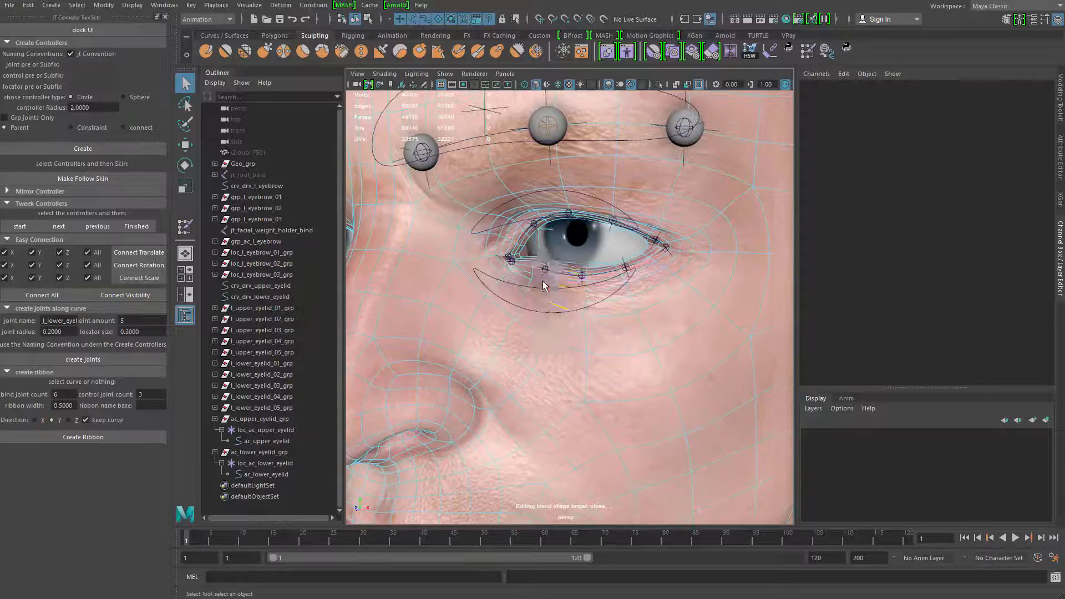
right_click_drag(649, 315, 592, 308, "alt")
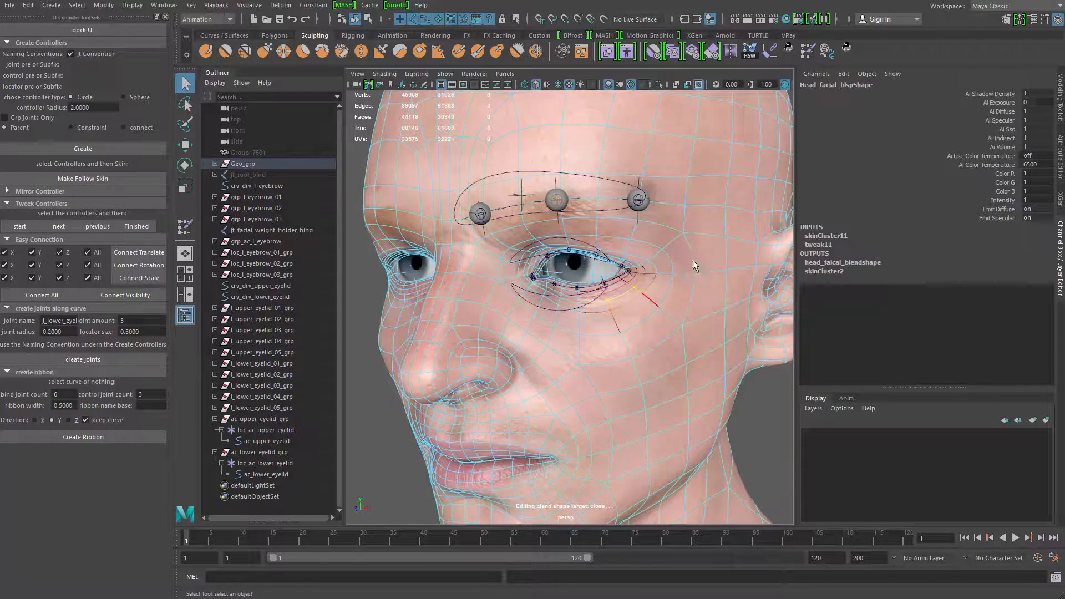
right_click_drag(693, 261, 704, 258)
right_click_drag(646, 300, 577, 319, "alt")
middle_click_drag(577, 319, 630, 292, "alt")
left_click(483, 334)
key("ctrl+1")
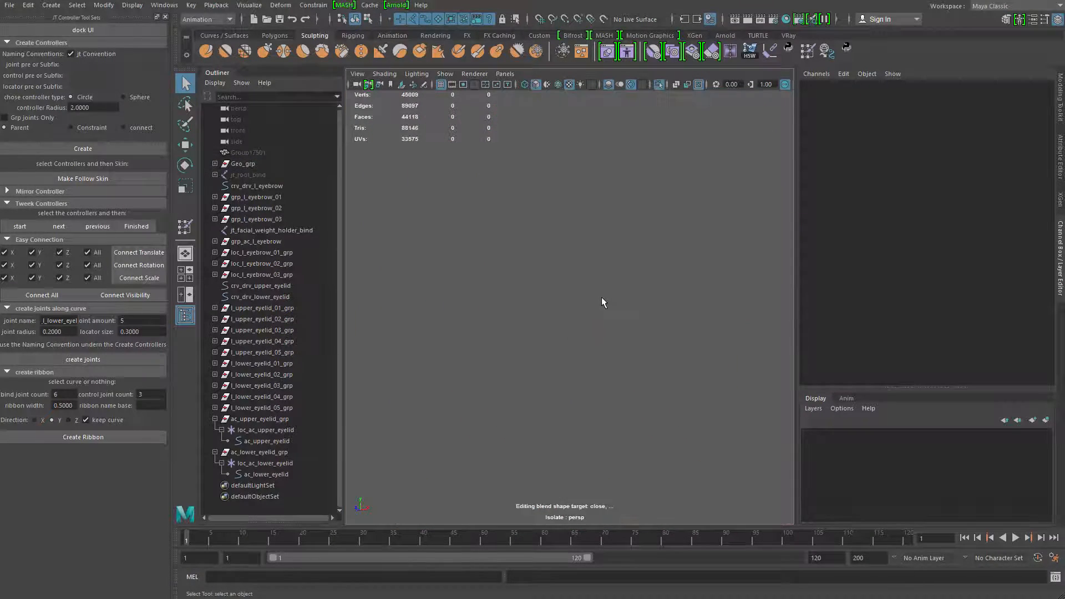
key("ctrl+1")
Reveal the hidden jt_root_bind skeleton, close the Shape Editor, and set the root joint's Translate X, Y and Z to 0
left_click(274, 174)
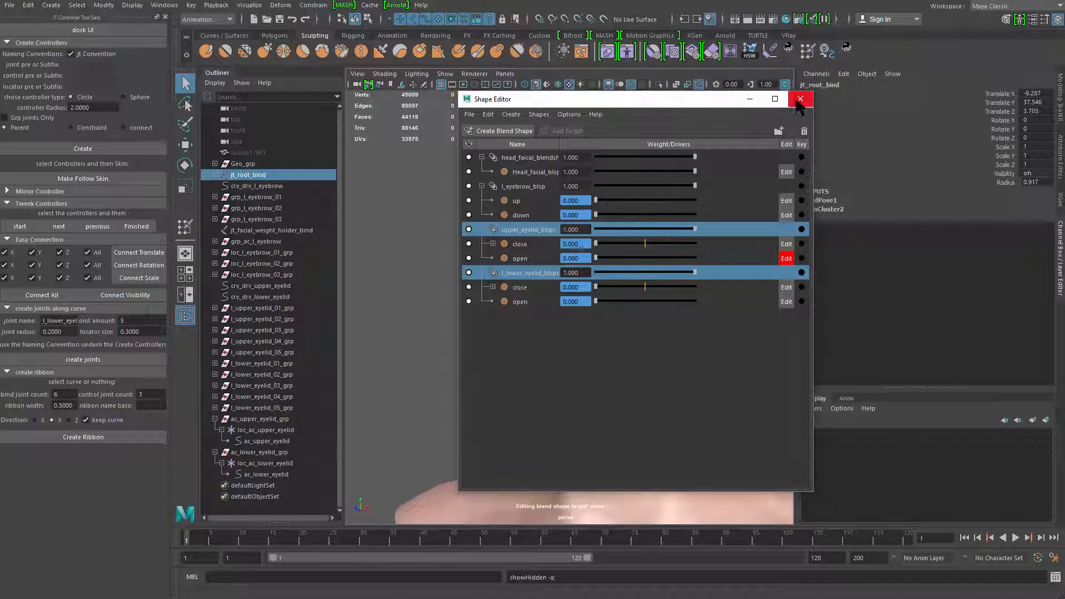
left_click(800, 100)
middle_click_drag(602, 230, 615, 321, "alt")
right_click_drag(615, 321, 471, 220, "alt")
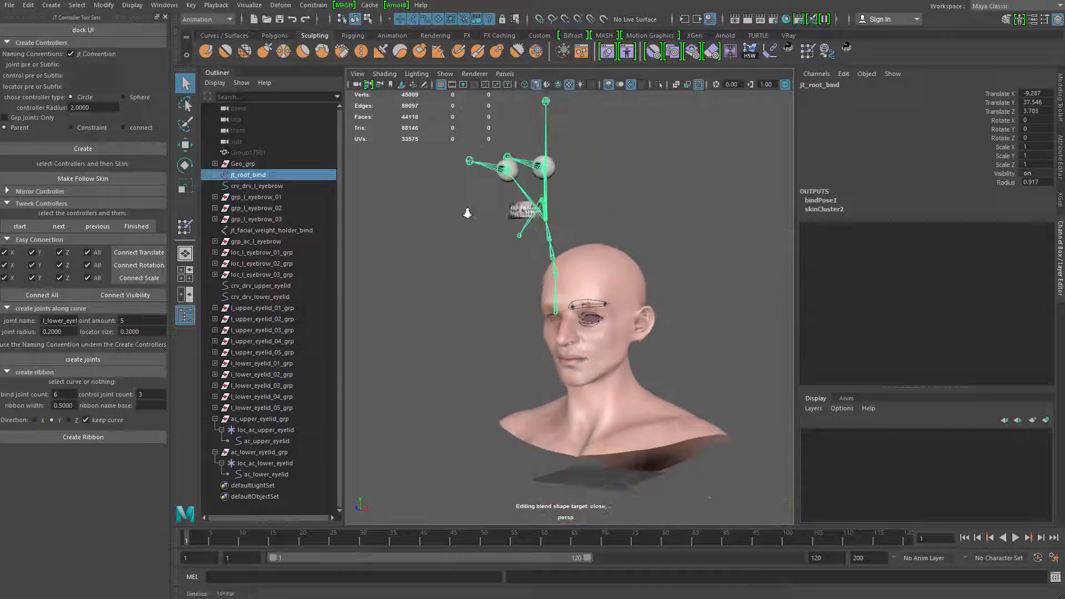
mouse_move(489, 259)
left_mouse_down("alt")
mouse_move(532, 257)
mouse_move(497, 257)
left_mouse_up("alt")
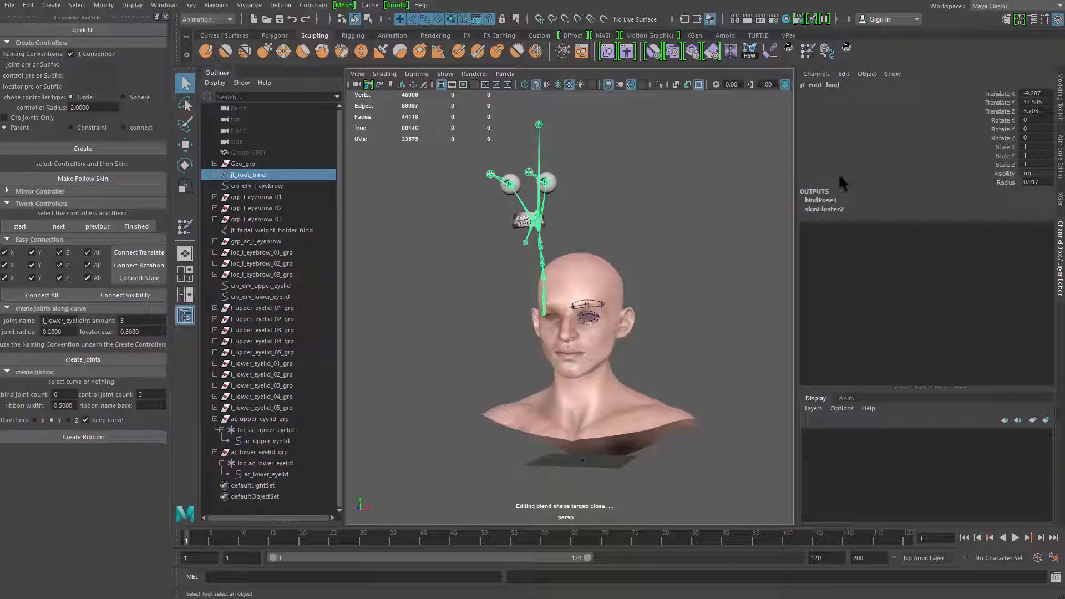
key("w")
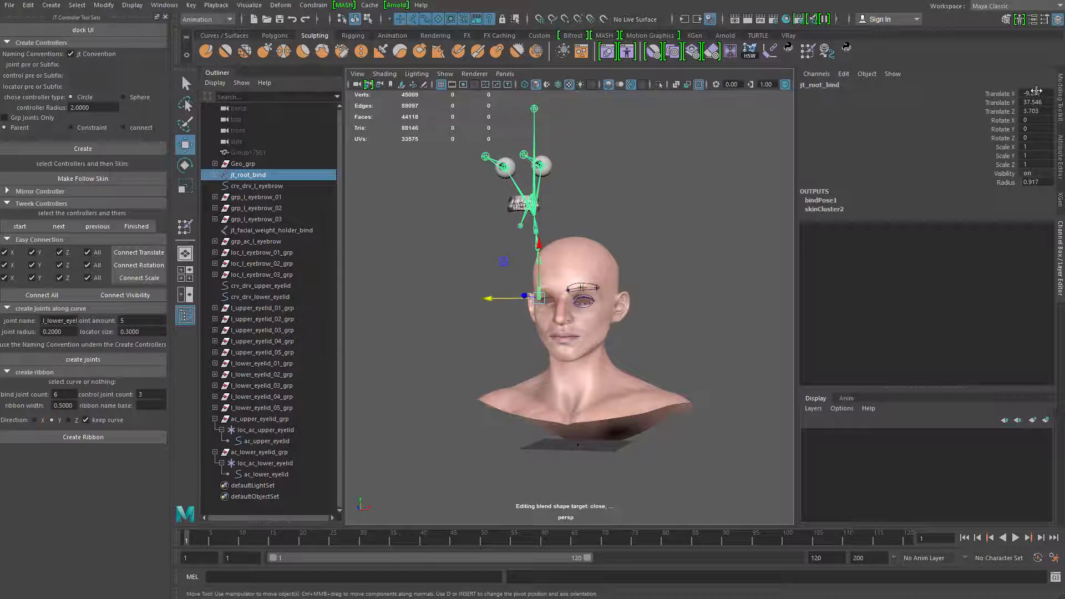
key("Return")
Move jt_root_bind to about 5.444 in Translate Y and -2.588 in Translate Z to fit the skeleton inside the head
middle_click_drag(624, 402, 639, 381, "alt")
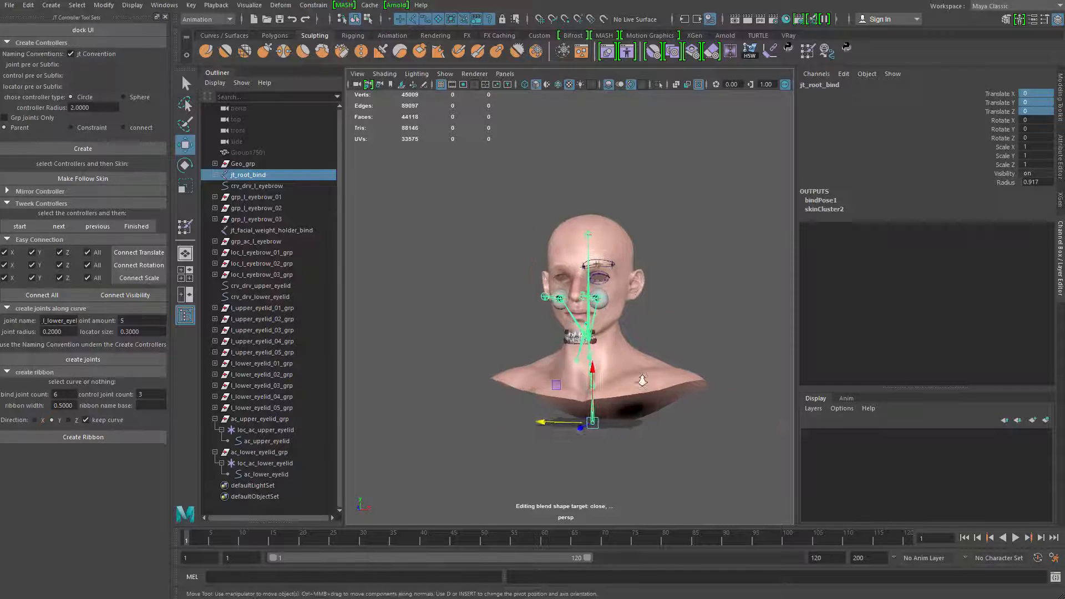
right_click_drag(640, 380, 682, 360, "alt")
left_click_drag(682, 360, 586, 367, "alt")
middle_click_drag(586, 367, 586, 318, "alt")
left_click_drag(585, 318, 573, 321, "alt")
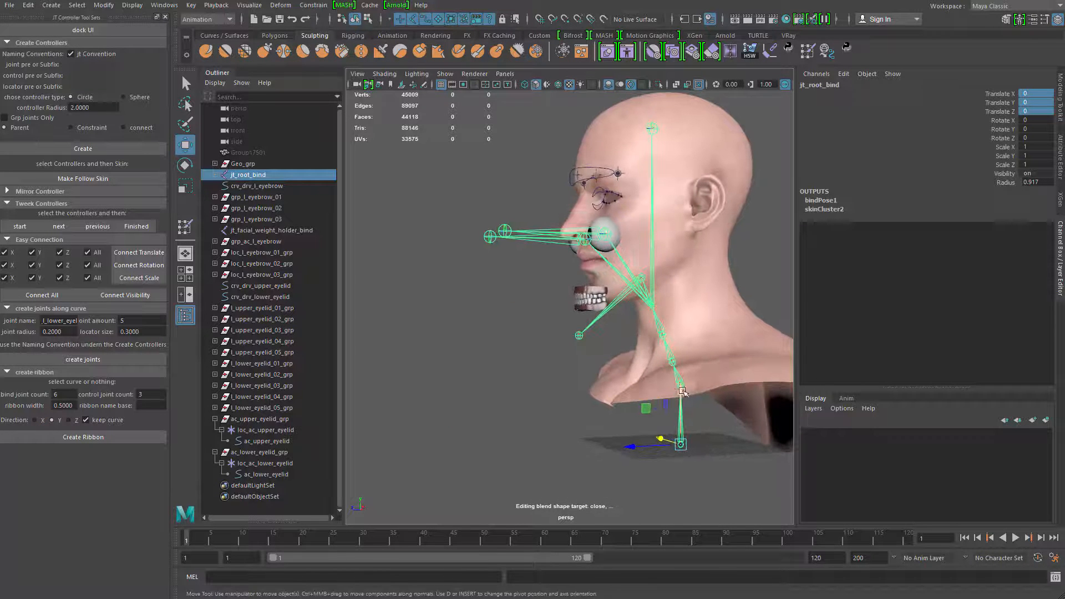
left_click_drag(686, 391, 574, 380)
key("ctrl+z")
key("ctrl+z")
key("ctrl+z")
key("ctrl+z")
key("ctrl+z")
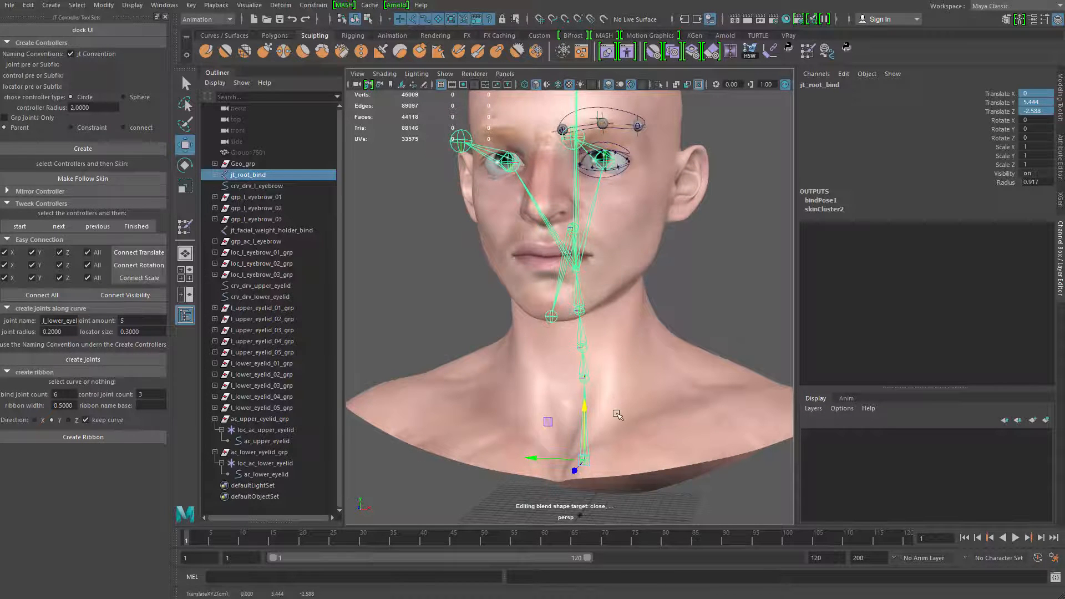
Undo the recent translation edits on jt_root_bind, keeping the bind skeleton visible inside the head
key("ctrl+z")
key("ctrl+z")
key("ctrl+z")
key("ctrl+z")
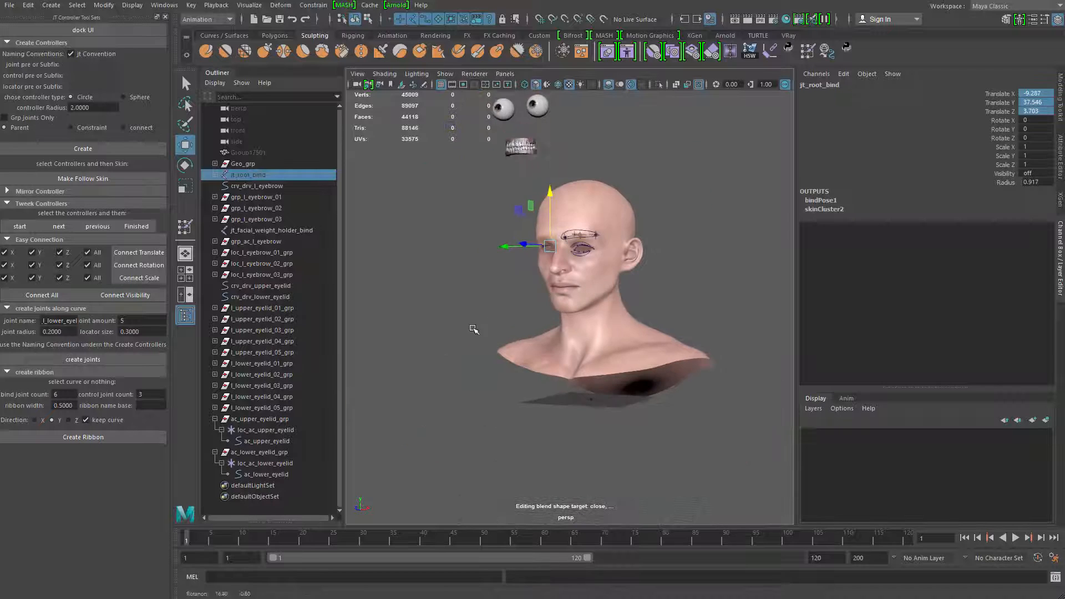
key("ctrl+z")
key("ctrl+z")
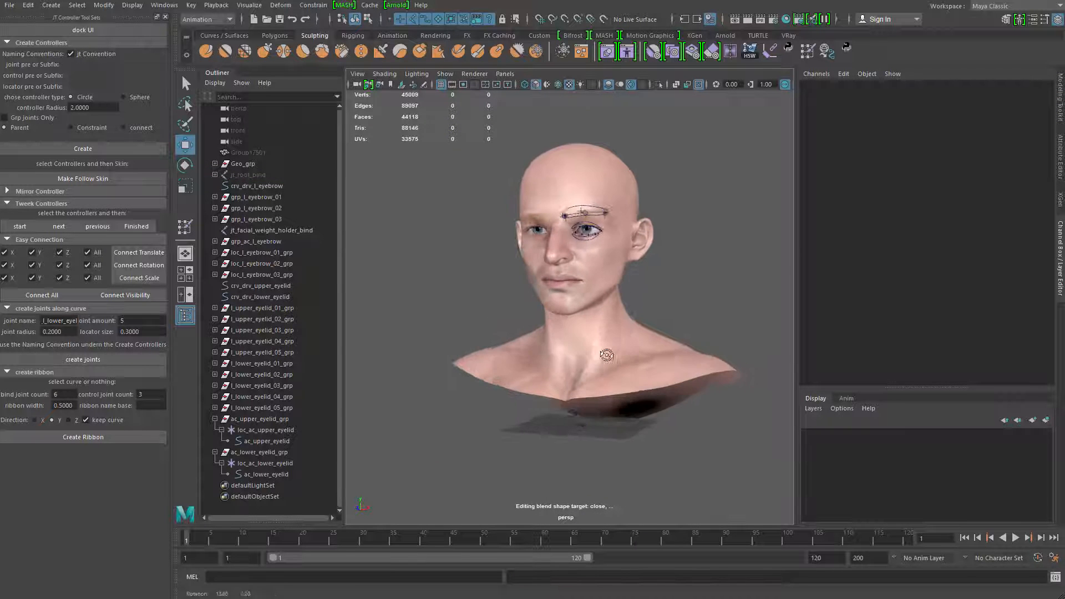
left_click(260, 175)
key("ctrl+z")
key("ctrl+z")
key("ctrl+z")
key("ctrl+z")
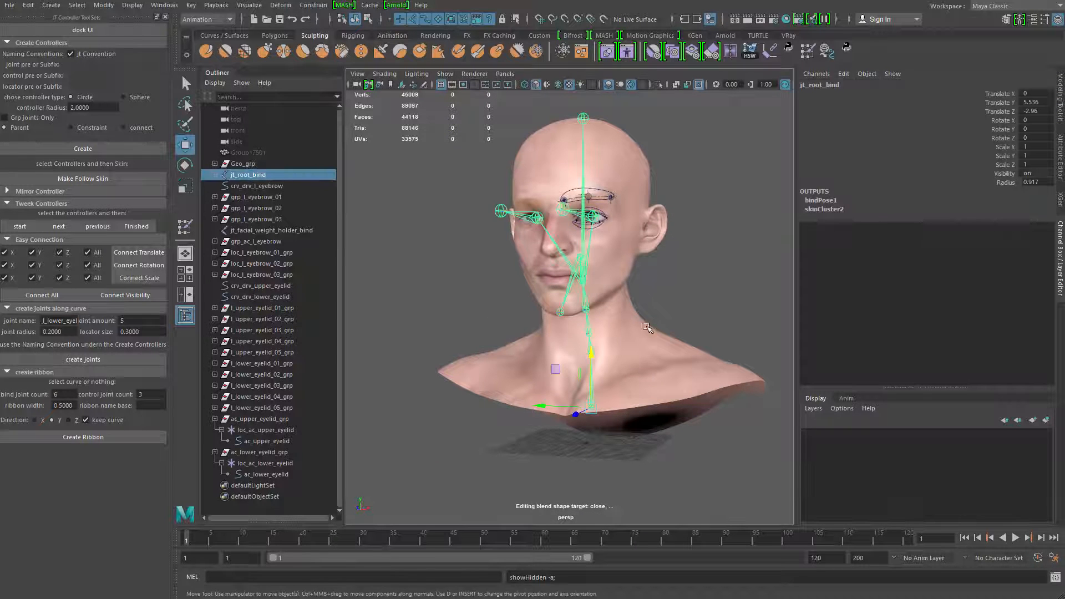
key("ctrl+z")
key("ctrl+z")
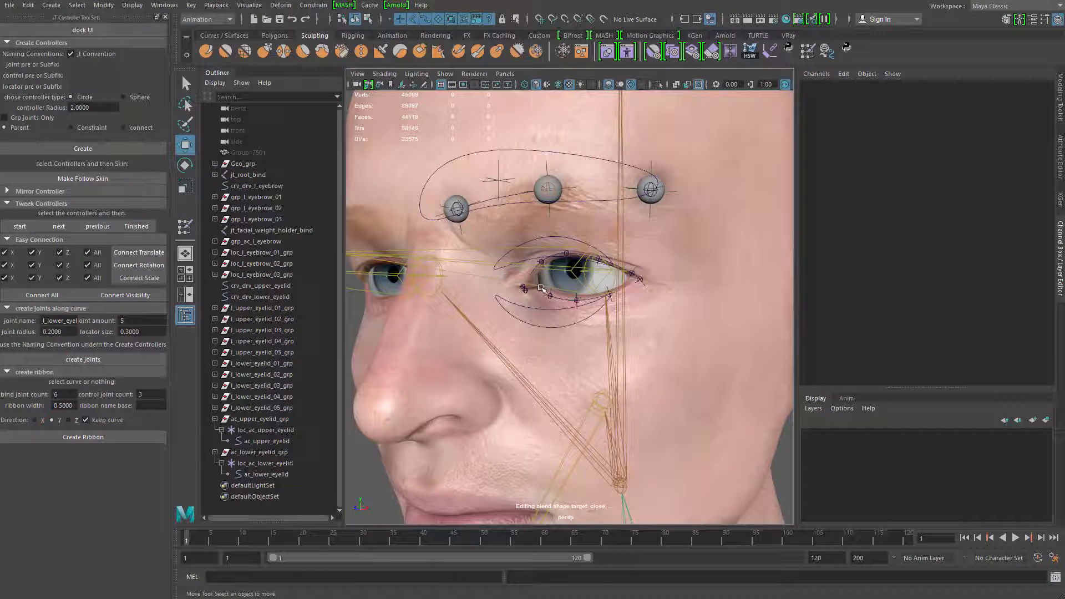
Try rotating the left eye joint jt_l_eye_bind_01, and undo the rotation
key("e")
left_click_drag(577, 261, 559, 308)
key("ctrl+z")
key("q")
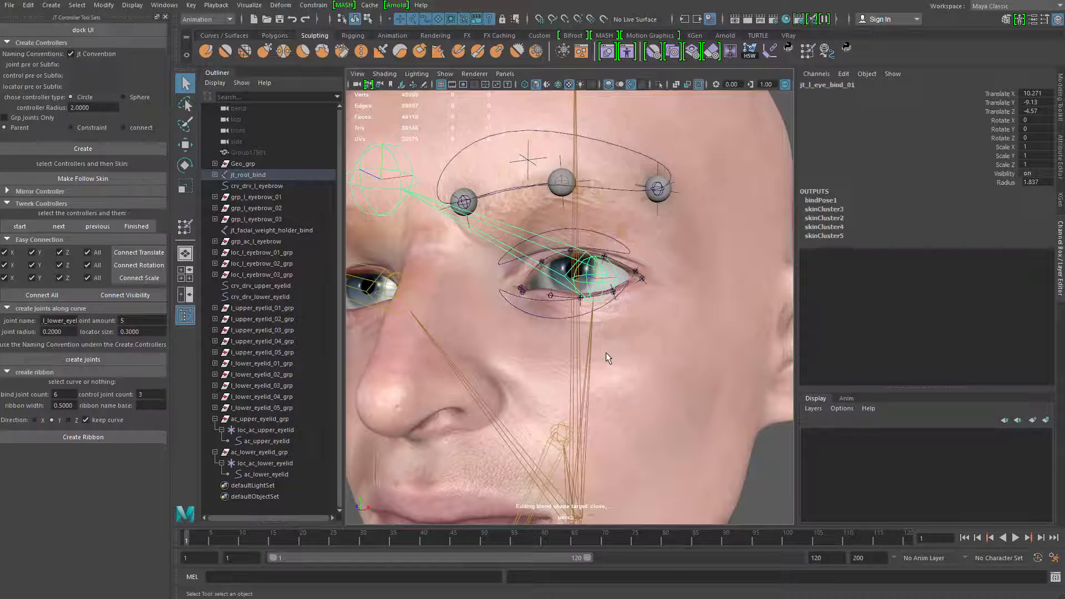
Hide the jt_root_bind skeleton so only the head and the facial controllers are displayed
scroll(608, 353, "down", 5)
left_click_drag(607, 353, 411, 286, "alt")
left_click(461, 271)
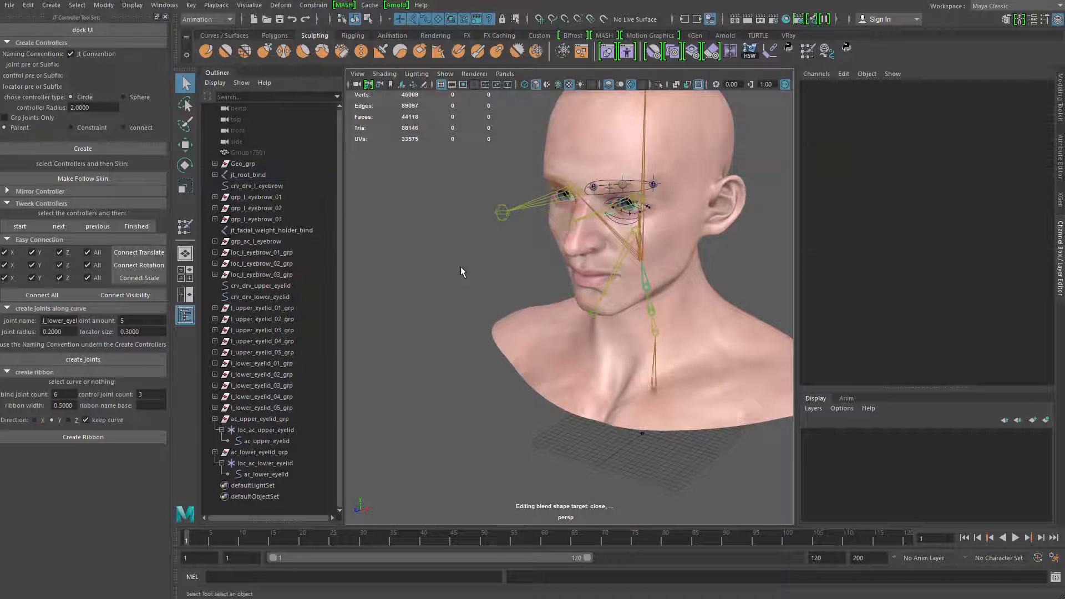
left_click(305, 176)
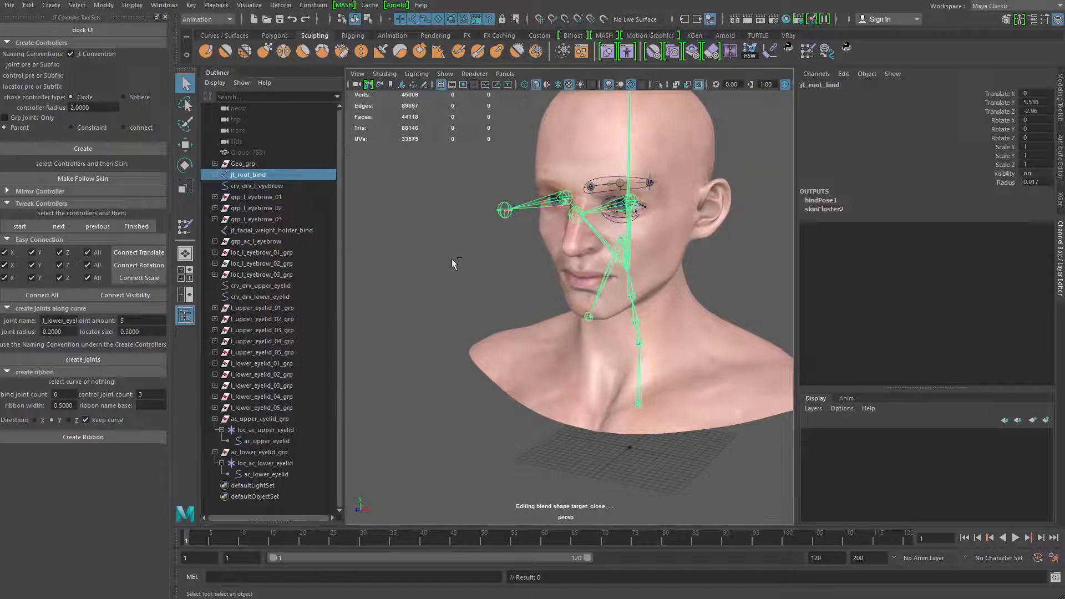
key("ctrl+h")
left_click_drag(524, 317, 616, 328, "alt")
scroll(618, 326, "up", 5)
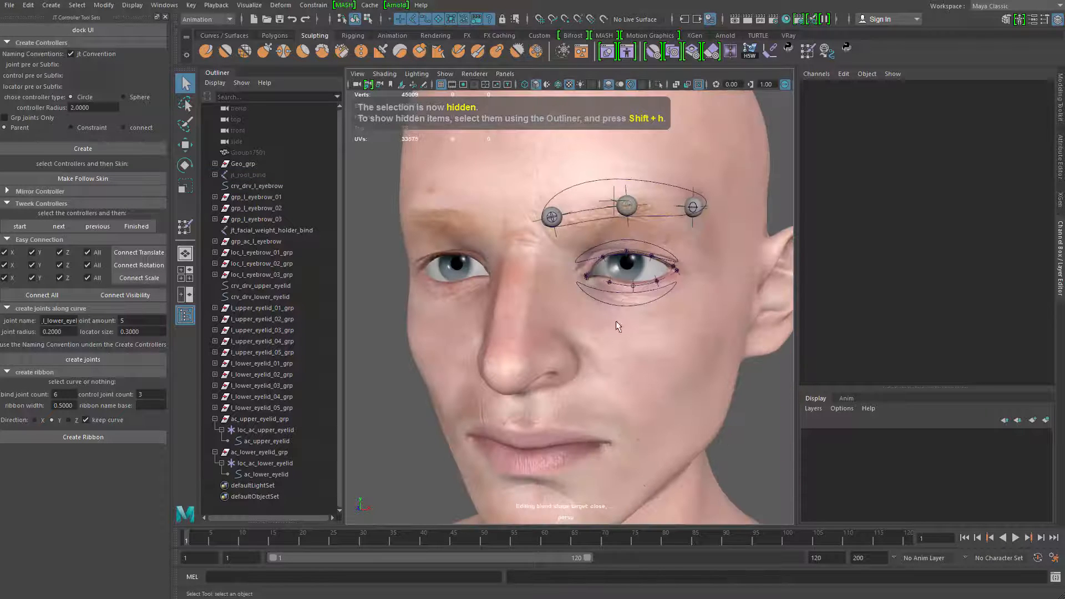
Try moving the ac_lower_eyelid controller upward to test the lower lid, and undo the move
left_click(619, 295)
left_click_drag(636, 226, 637, 181)
key("ctrl+z")
right_click_drag(546, 328, 578, 318, "alt")
key("q")
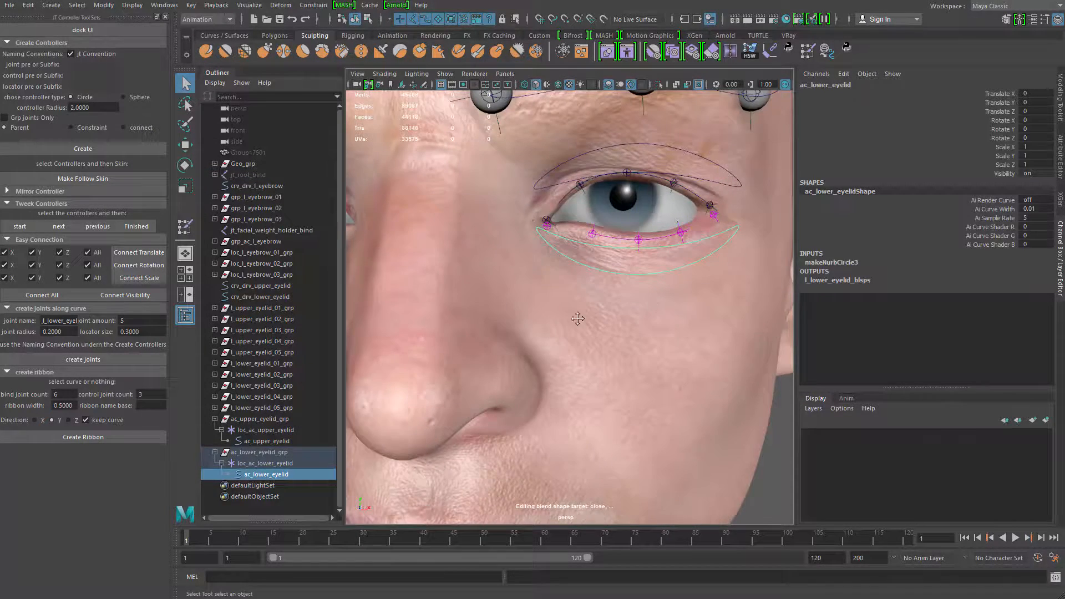
Select the arc of head mesh edges running along the upper cheek below the left eye
left_click_drag(578, 318, 551, 330, "alt")
left_click(551, 329)
right_click_drag(549, 328, 511, 319, "alt")
middle_click_drag(511, 318, 456, 352, "alt")
right_click_drag(456, 351, 541, 355, "alt")
right_click_drag(527, 322, 488, 280)
left_click(448, 295)
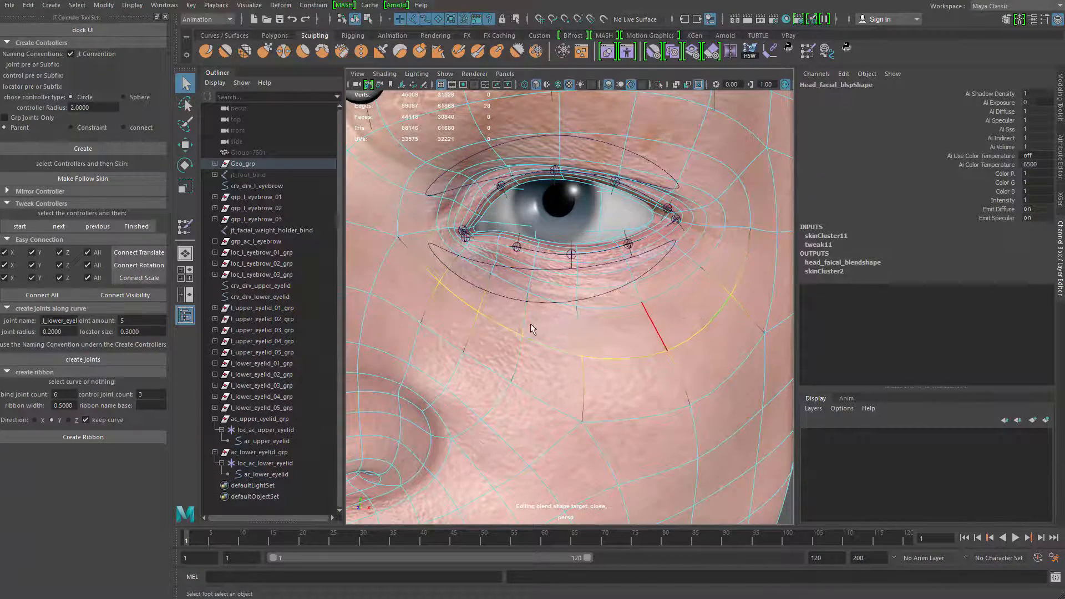
right_click_drag(531, 325, 492, 305, "alt")
left_click(491, 305)
left_click_drag(488, 300, 463, 252, "alt")
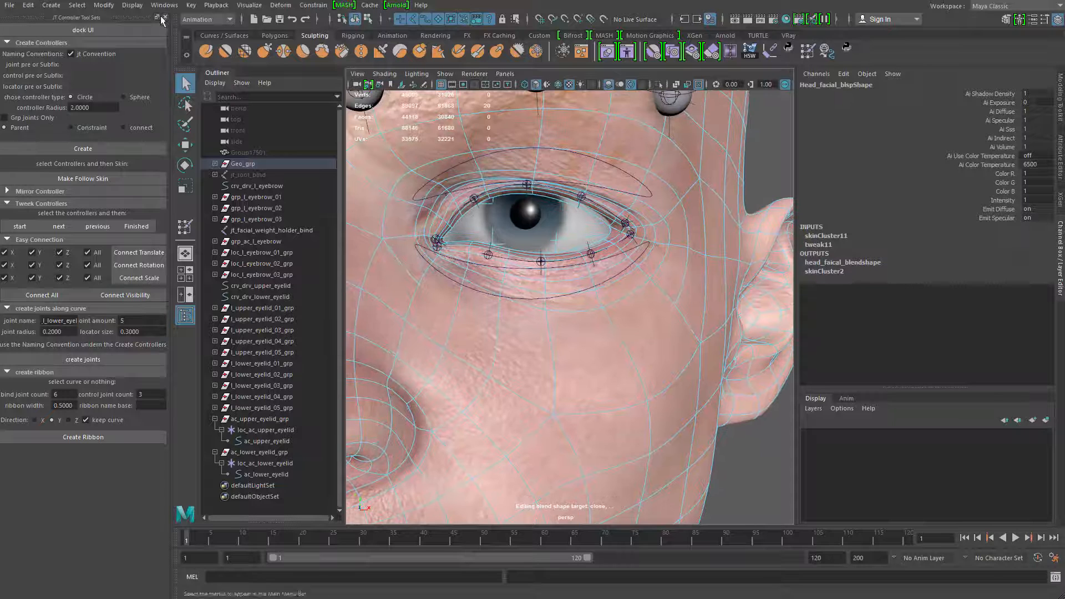
Convert the selected cheek edges to a curve with Polygon Edges to Curve, and isolate and frame it
left_click(103, 5)
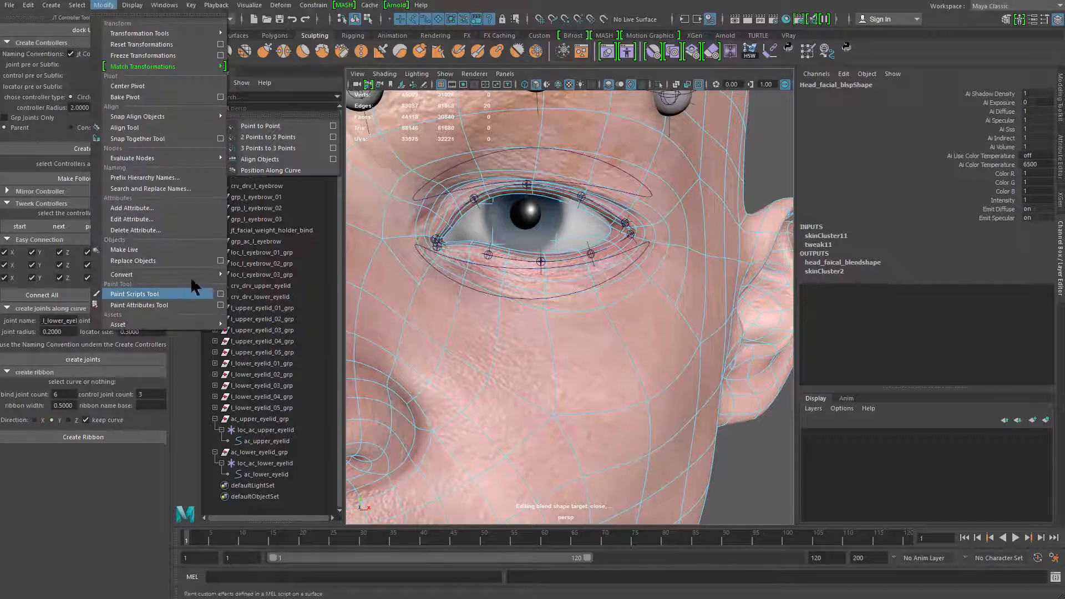
mouse_move(205, 272)
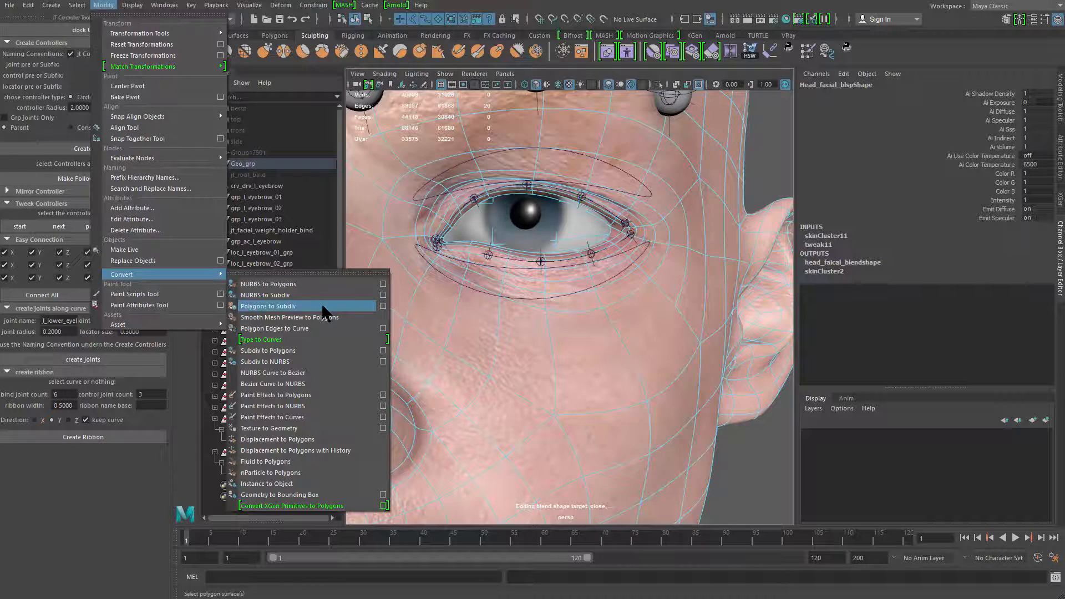
left_click(320, 327)
right_click_drag(574, 327, 541, 313, "alt")
key("ctrl+1")
key("f")
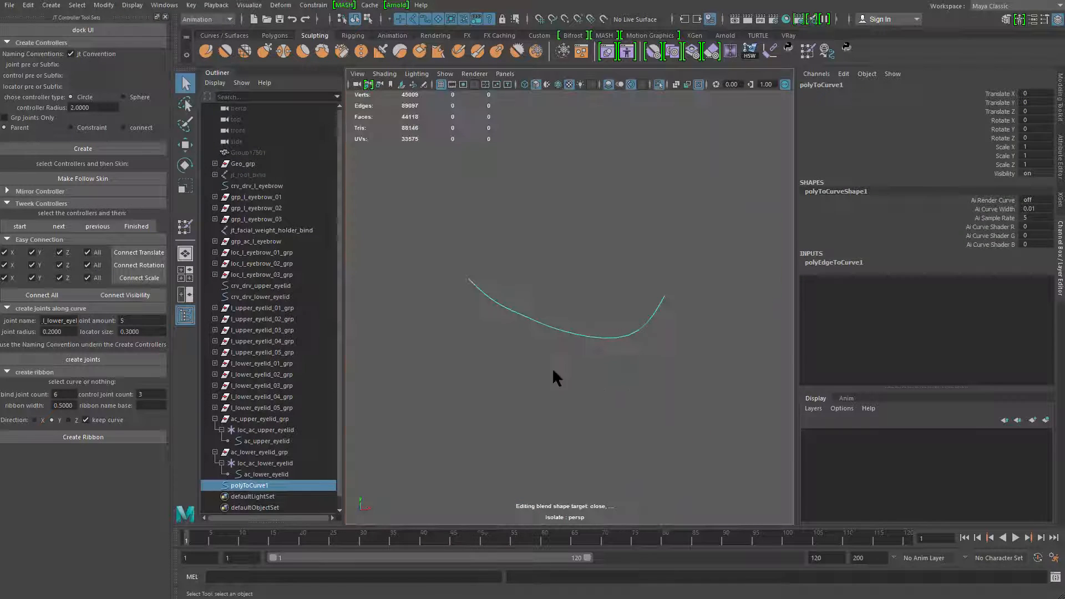
Delete two interior control vertices from the isolated cheek curve to simplify it
right_click_drag(552, 368, 458, 301)
left_click(494, 305)
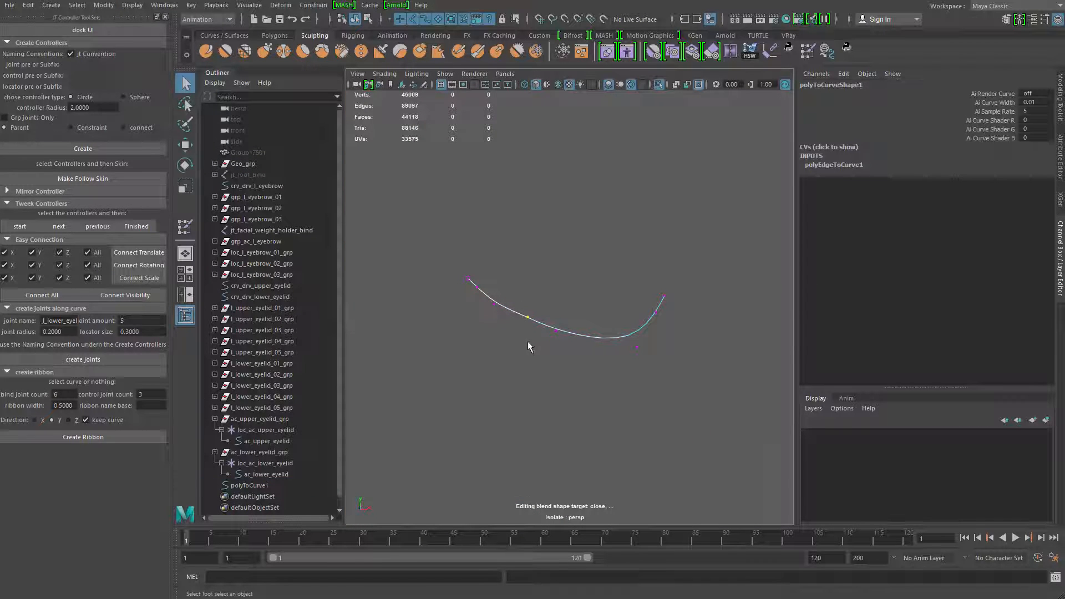
left_click(496, 336)
Reposition the cheek curve's remaining interior control vertices to smooth its arc
left_click(493, 303)
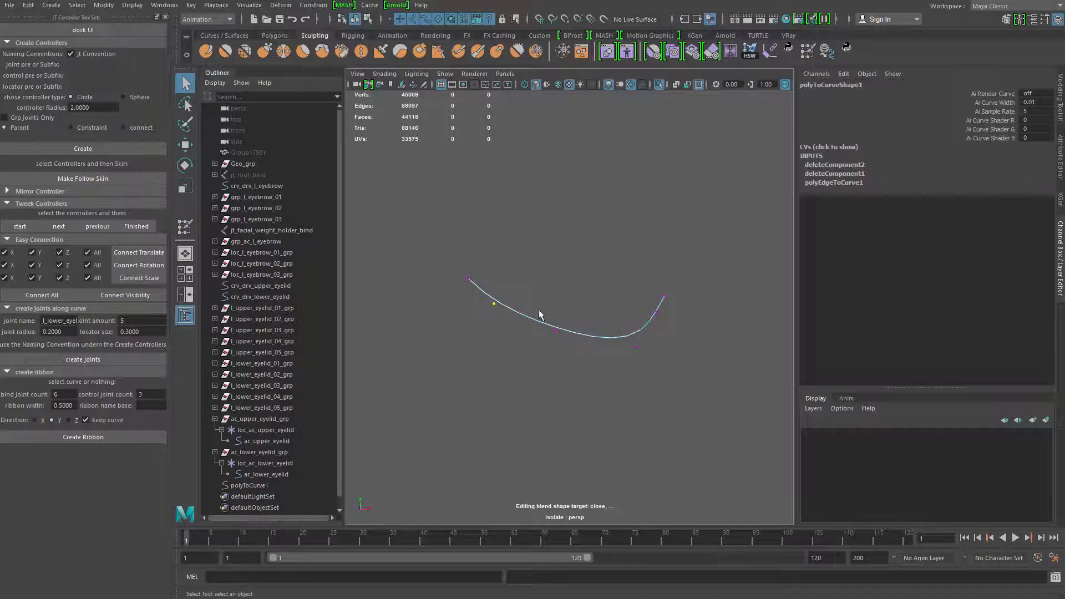
key("w")
left_click_drag(556, 277, 556, 285)
left_click_drag(588, 298, 553, 303, "alt")
key("q")
left_click_drag(668, 323, 737, 424)
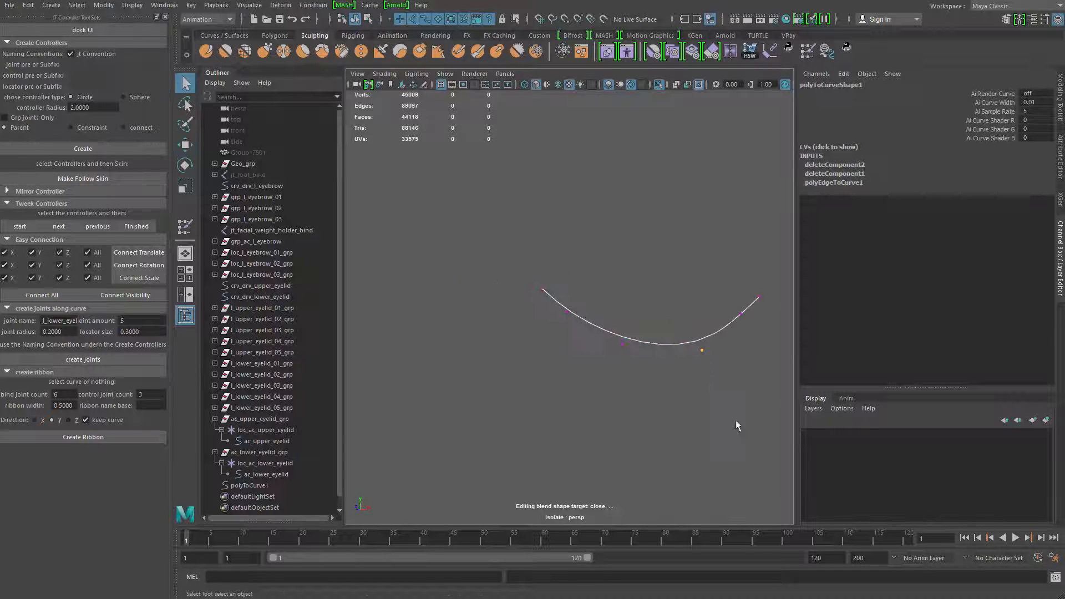
key("w")
left_click_drag(607, 240, 772, 388)
Exit isolated viewing and adjust the cheek curve's control vertices to follow the face surface below the left eye
key("ctrl+1")
left_click_drag(691, 298, 481, 351)
key("q")
left_click_drag(614, 258, 653, 274)
key("w")
key("q")
left_click_drag(644, 330, 646, 333)
key("w")
left_click_drag(633, 307, 628, 303)
mouse_move(567, 337)
left_mouse_down()
mouse_move(595, 366)
mouse_move(569, 334)
left_mouse_up()
key("q")
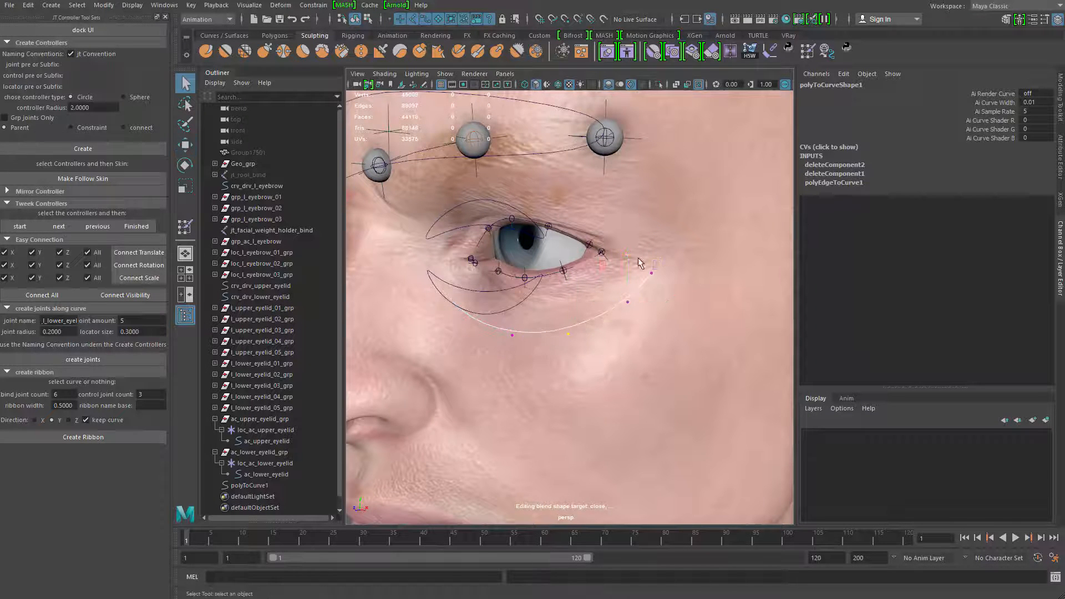
Lower the cheek curve's outer end and shift its neighbouring control vertices for a gentler bend
key("w")
left_click_drag(638, 259, 641, 319)
key("q")
key("w")
left_click_drag(628, 303, 628, 334)
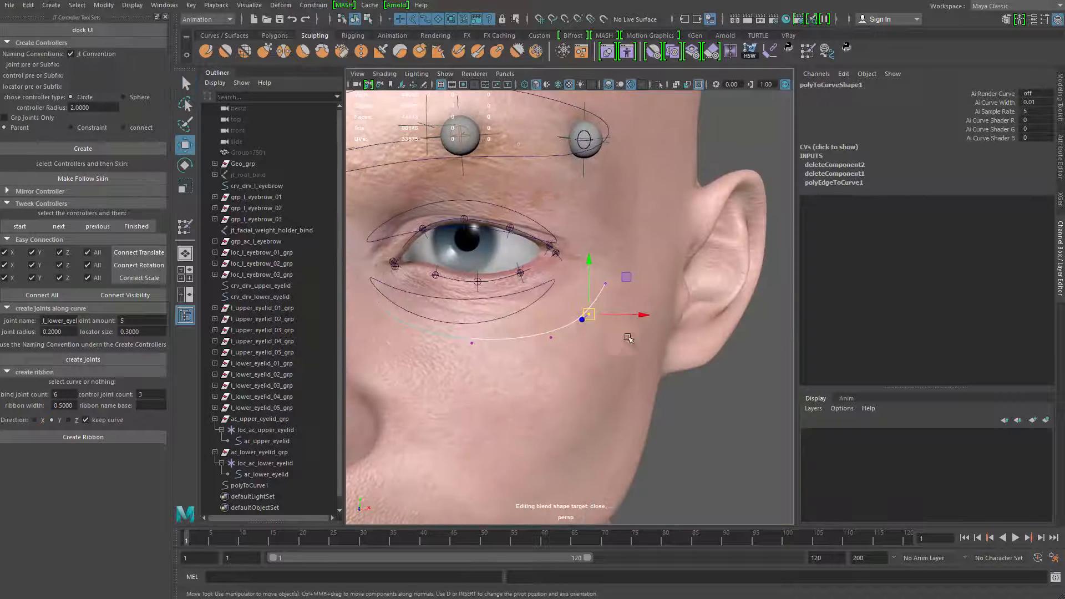
mouse_move(535, 313)
left_mouse_down()
mouse_move(566, 355)
mouse_move(542, 332)
left_mouse_up()
key("q")
key("w")
mouse_move(574, 299)
left_mouse_down()
mouse_move(602, 331)
mouse_move(574, 308)
left_mouse_up()
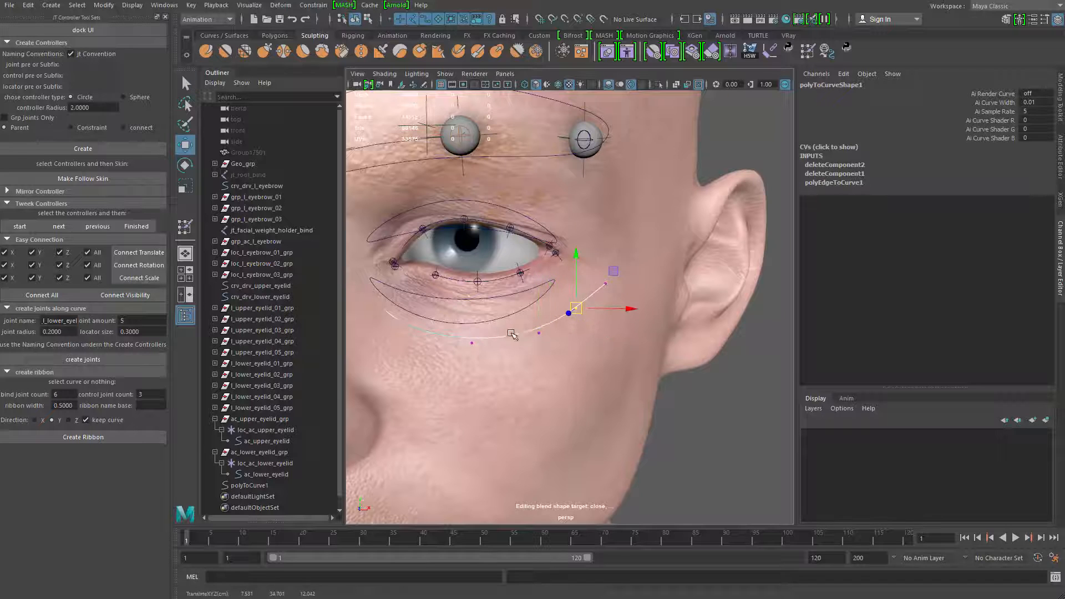
In wireframe display, reshape the cheek curve's control vertices into an even arc beneath the left eyeball
middle_click_drag(435, 315, 547, 334, "alt")
left_click_drag(450, 292, 521, 366)
key("ctrl+z")
key("4")
left_click_drag(506, 351, 613, 398)
key("q")
key("w")
key("q")
key("w")
left_click_drag(600, 385, 606, 388)
key("q")
left_click_drag(654, 358, 670, 380)
key("w")
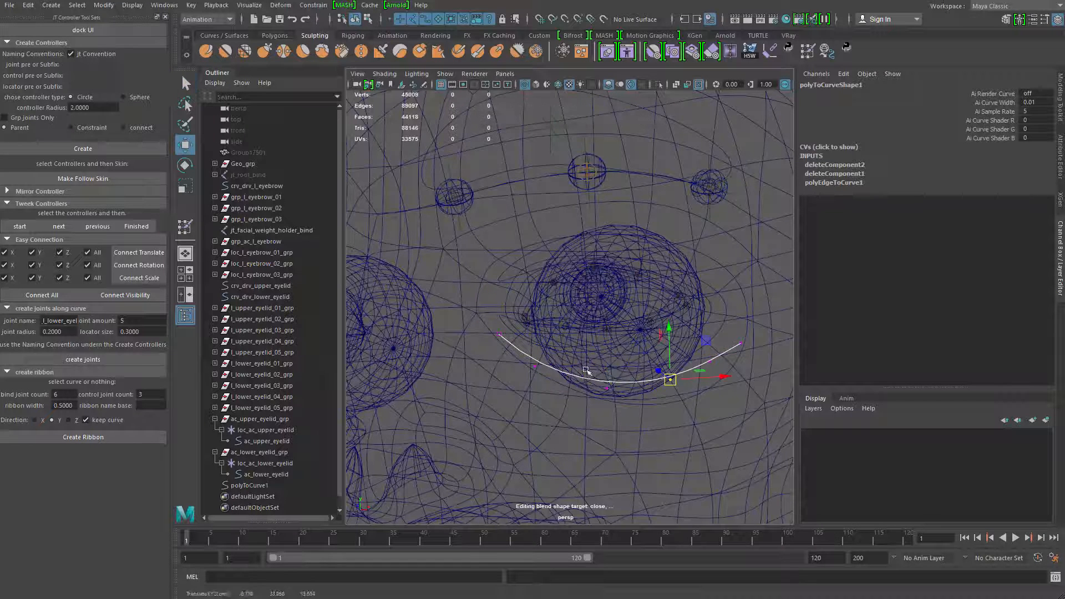
key("q")
left_click(534, 366)
left_click(500, 333)
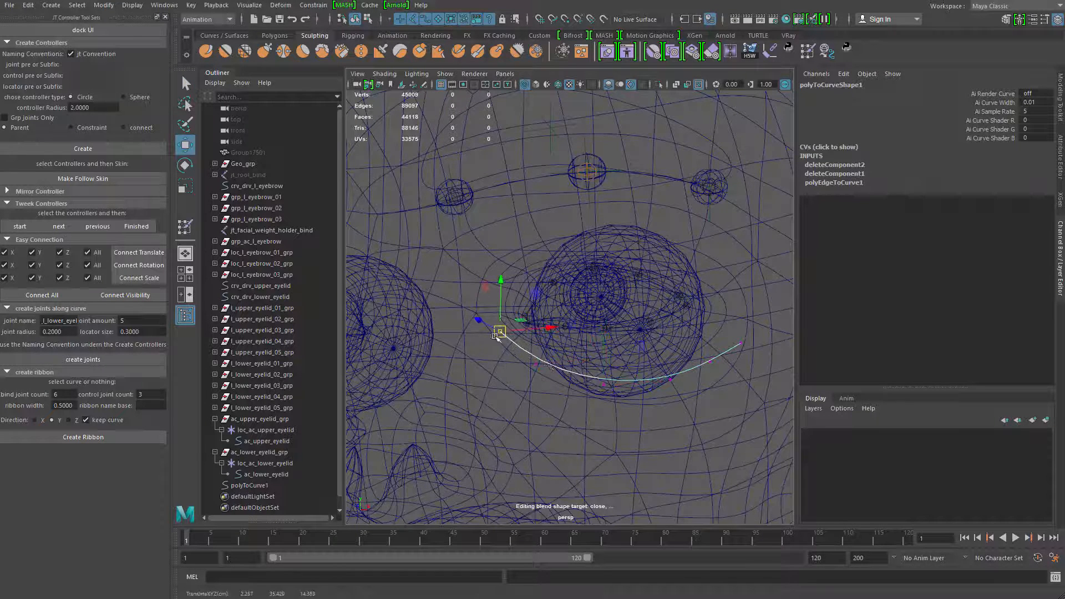
Restore textured shading, check the cheek curve's outer control vertices against the face, and select the whole curve
key("4")
key("5")
key("6")
scroll(562, 369, "down", 3)
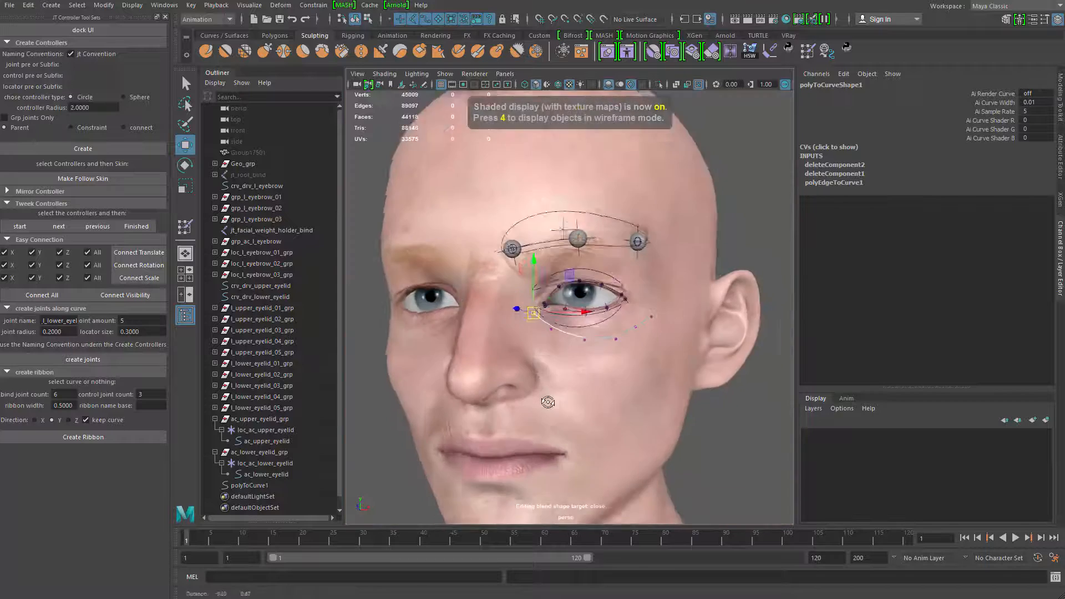
scroll(578, 384, "up", 2)
key("q")
left_click_drag(577, 335, 541, 335)
key("w")
key("q")
left_click(567, 338)
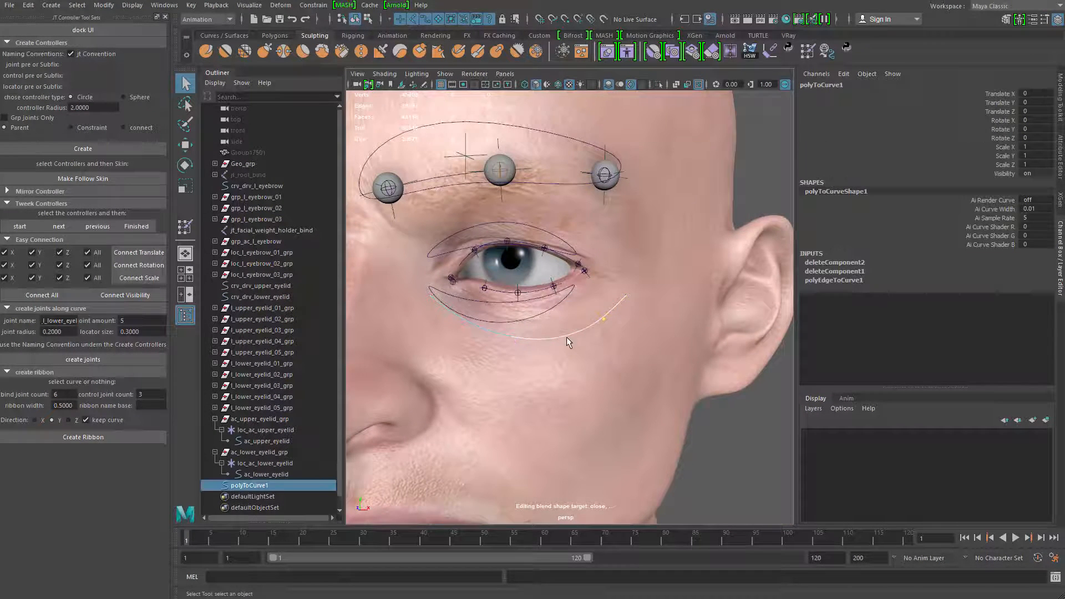
Rename the new cheek curve to crv_drv_upper_cheek
left_click(248, 486)
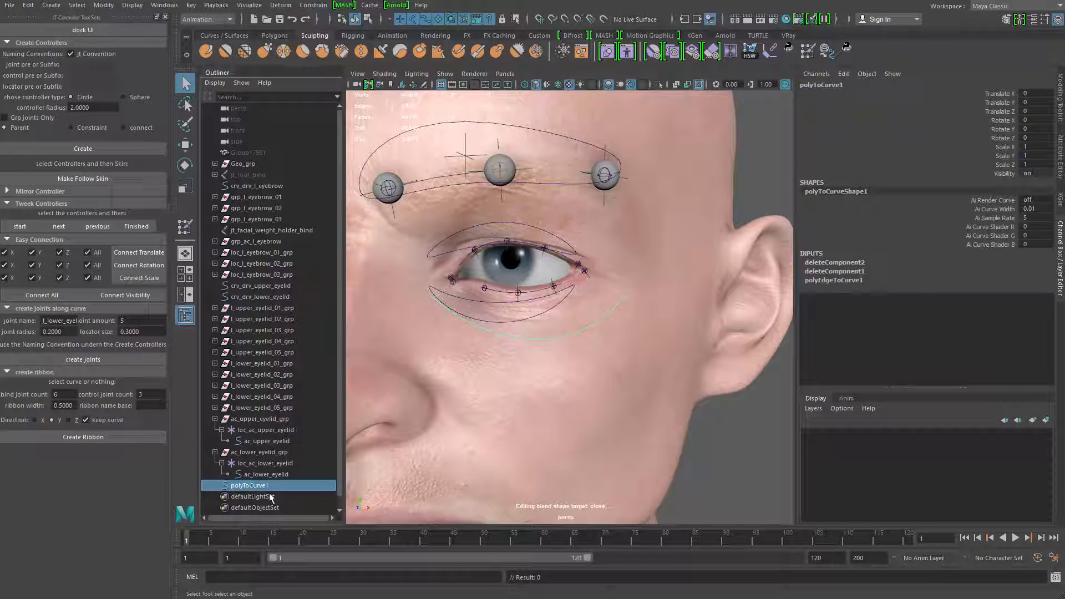
double_click(244, 486)
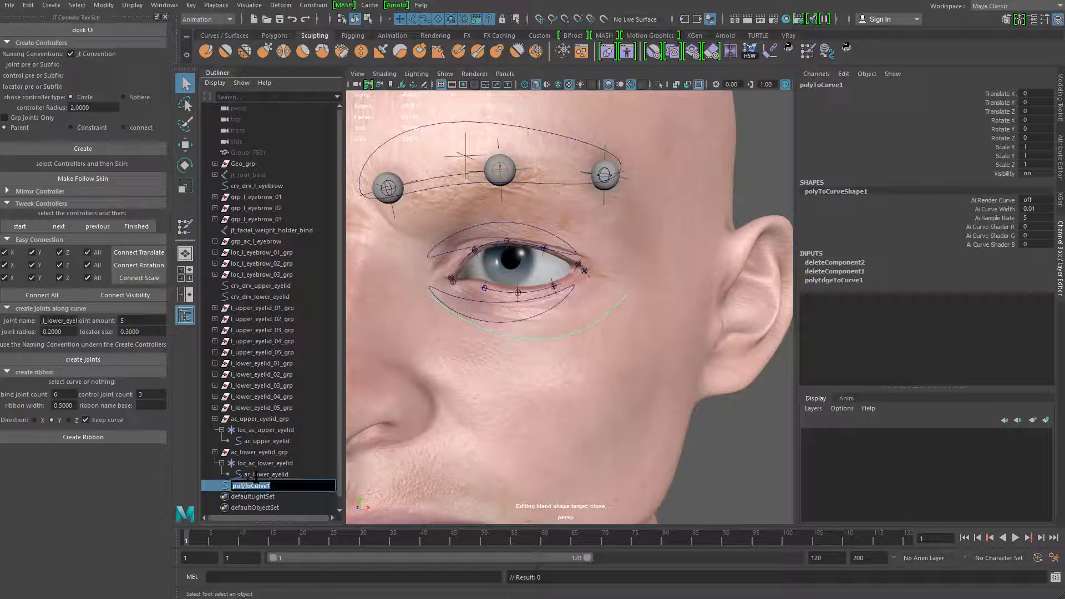
type("crv_drv_upper_cheek")
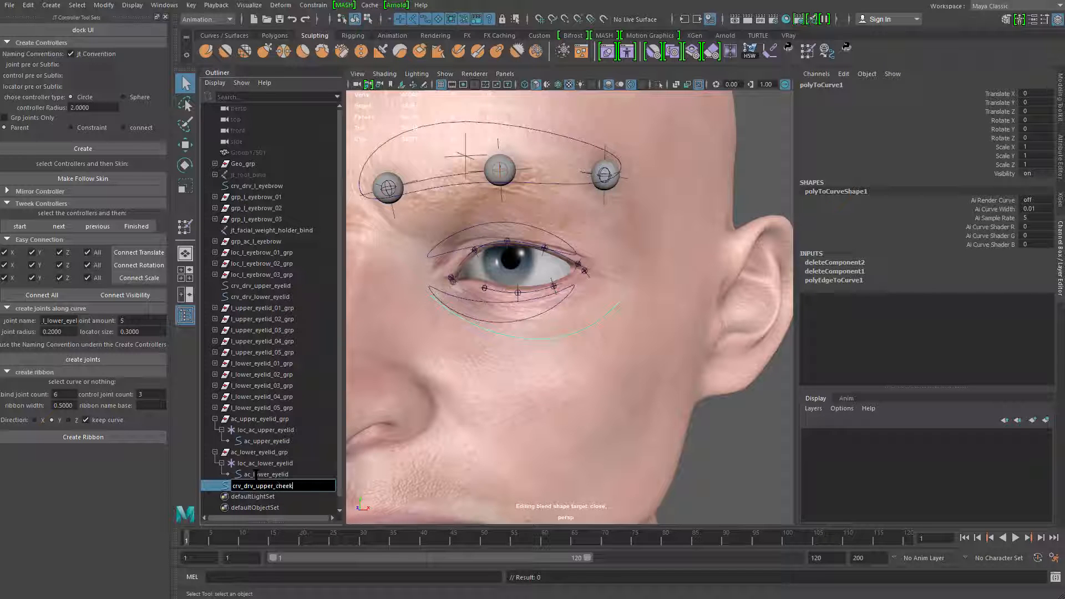
key("Return")
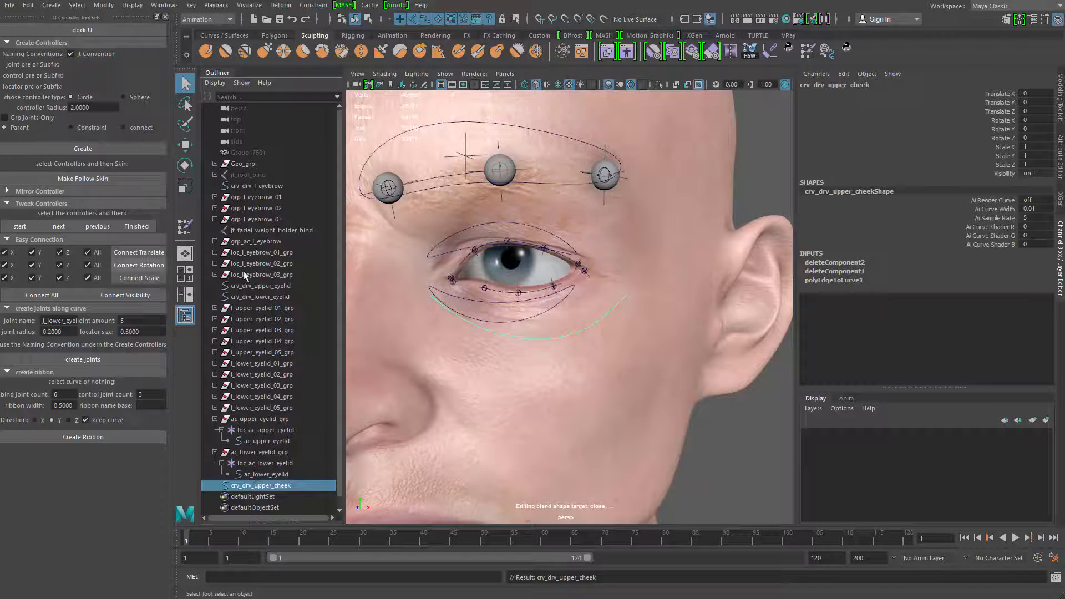
For joints along the cheek curve, set the joint amount to 3 and change the joint name to start with jt_l_upper_cheek
left_click_drag(499, 289, 506, 252, "alt")
middle_click_drag(506, 252, 531, 267, "alt")
right_click_drag(531, 267, 546, 305, "alt")
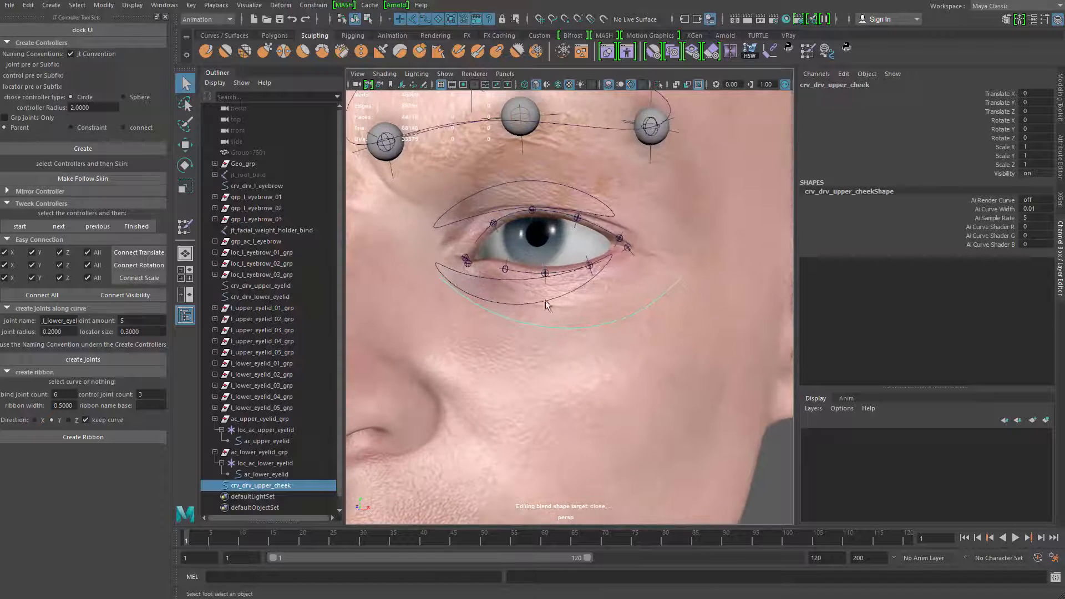
middle_click_drag(486, 352, 502, 304, "alt")
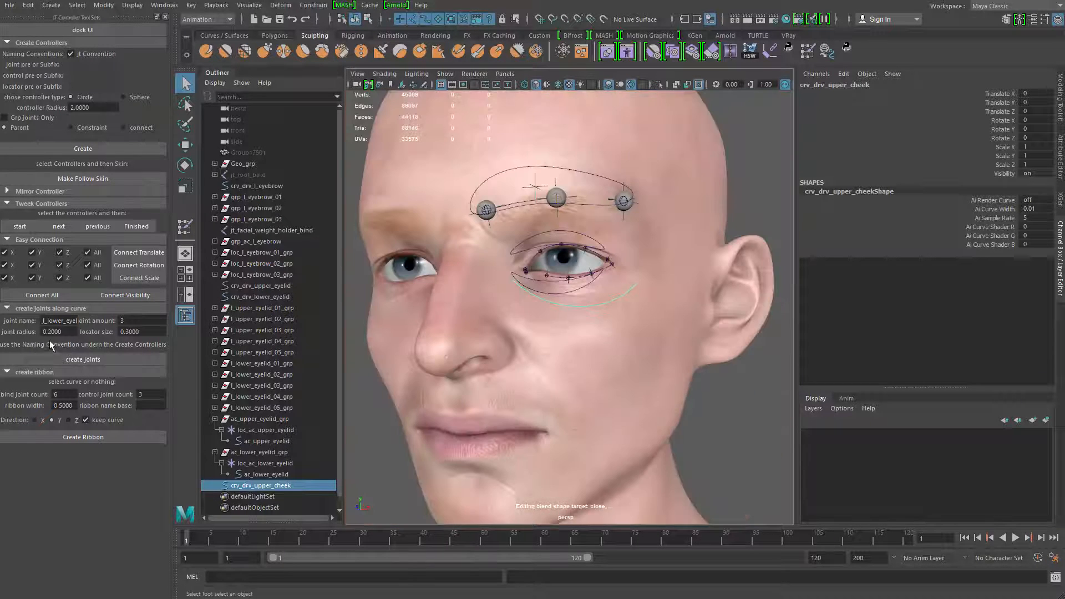
double_click(62, 322)
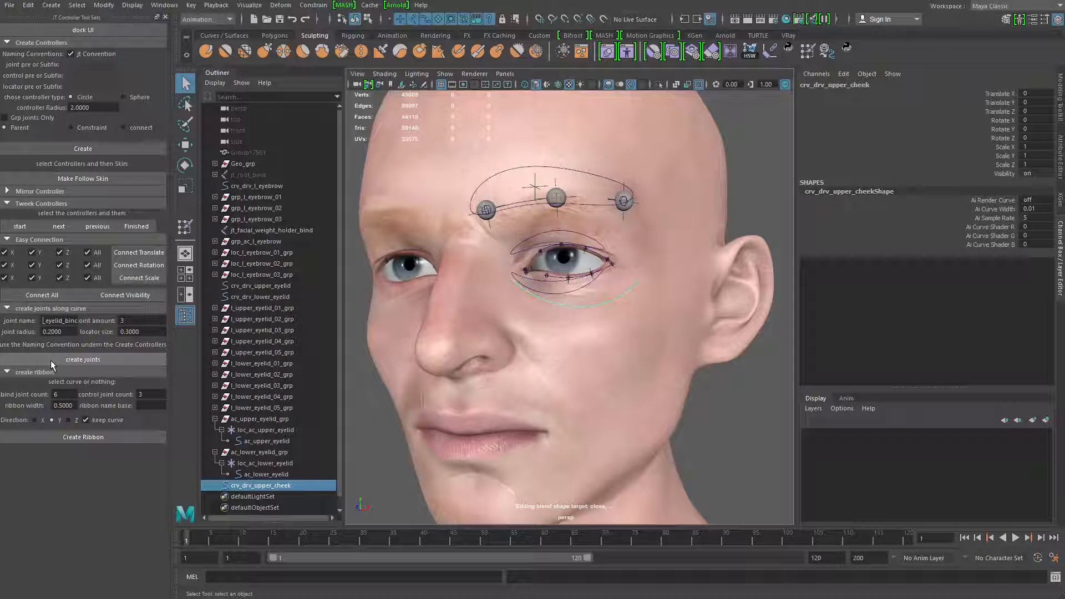
type("jt")
type("_l")
type("_upper")
key("Right")
key("Right")
key("Right")
key("Right")
key("Right")
key("Right")
key("BackSpace")
key("BackSpace")
key("BackSpace")
key("BackSpace")
key("BackSpace")
key("BackSpace")
type("cheek")
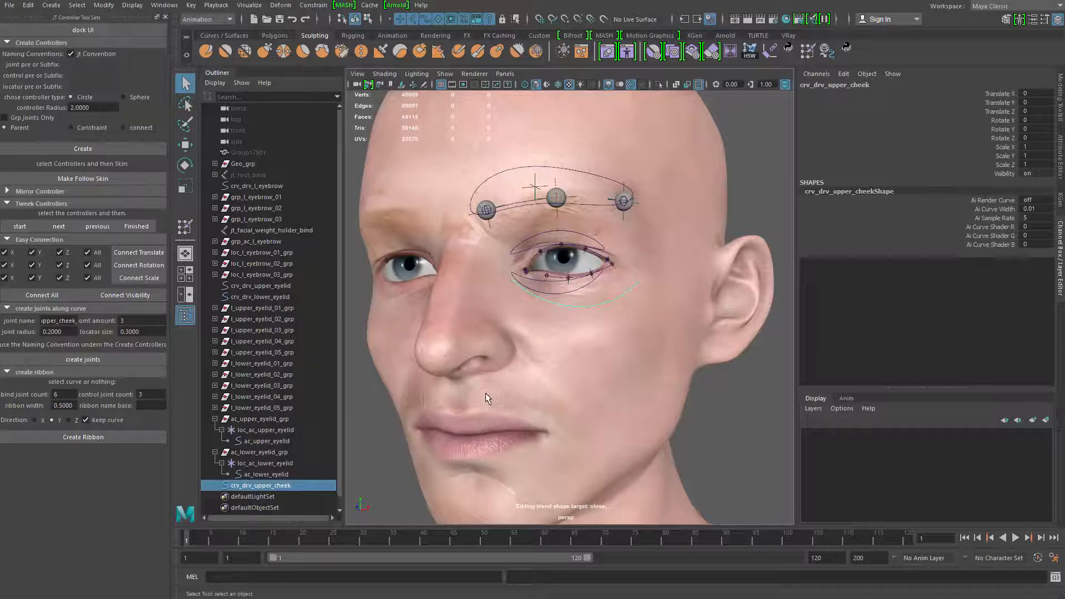
Set joint radius and locator size to 0.5, and create the joints along crv_drv_upper_cheek
left_click_drag(477, 400, 423, 428, "alt")
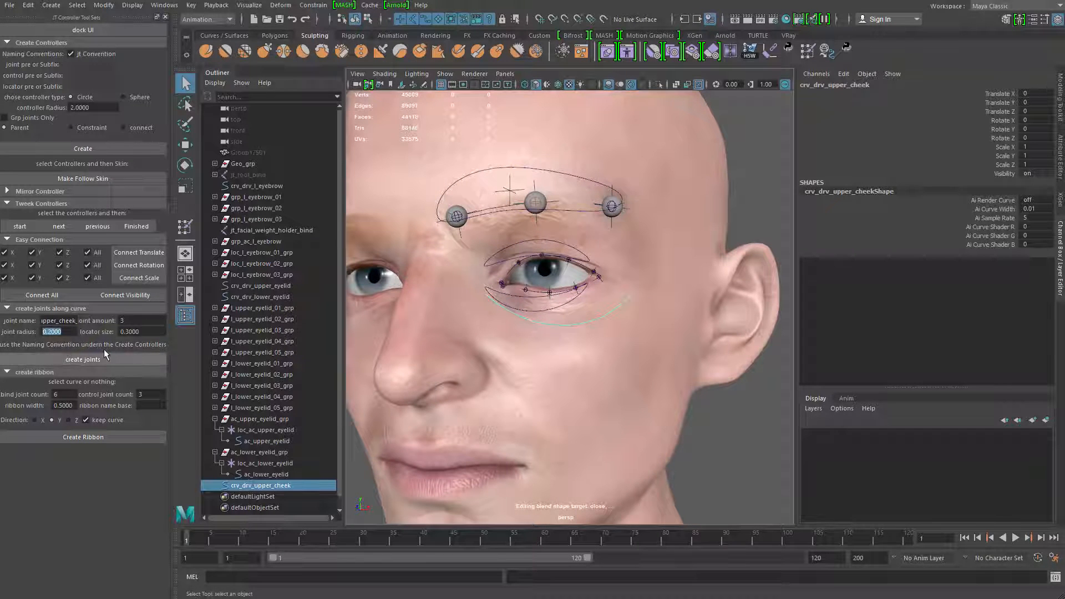
middle_click_drag(425, 346, 429, 356, "alt")
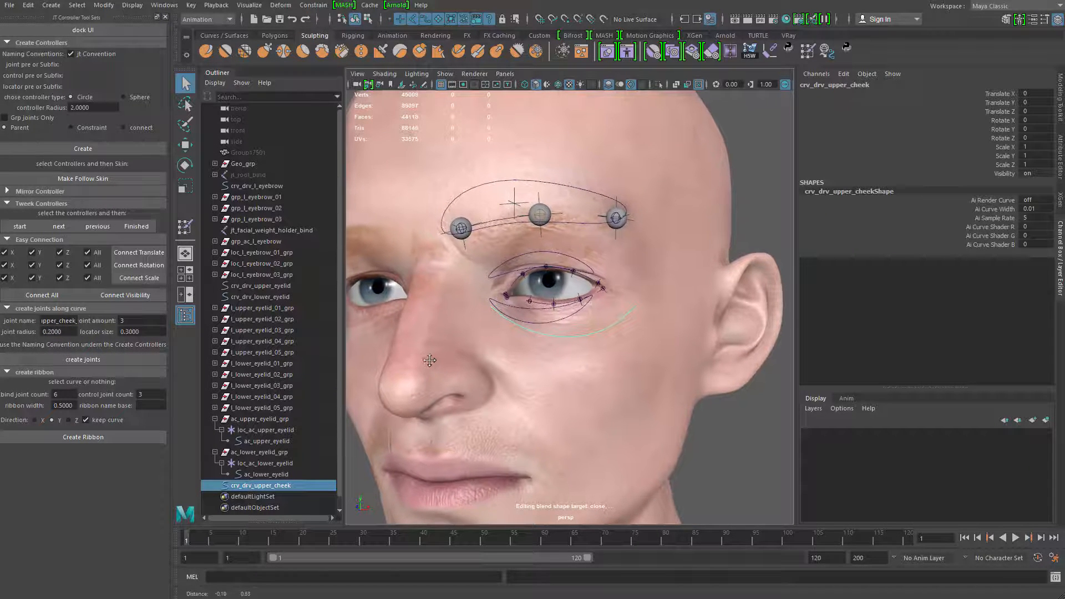
left_click_drag(68, 334, 39, 332)
type("1")
key("Return")
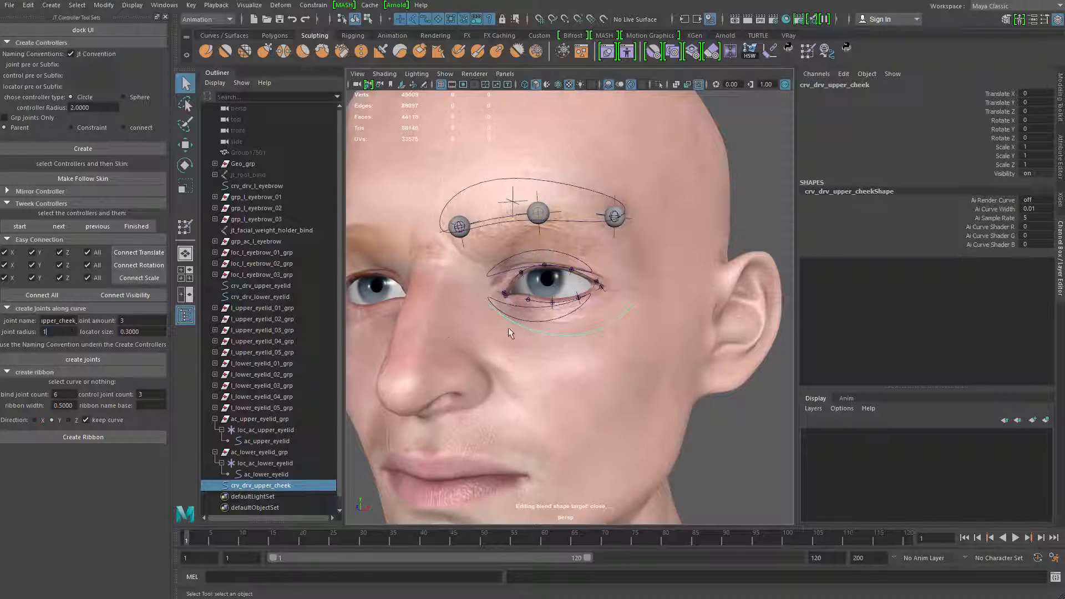
left_click_drag(508, 329, 482, 328, "alt")
left_click(59, 333)
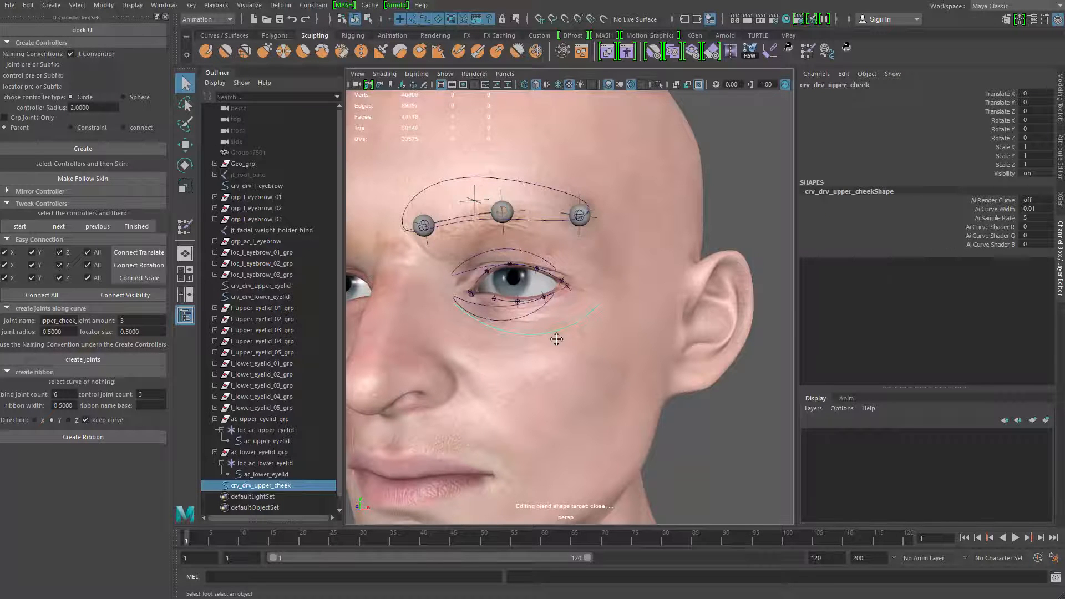
left_click_drag(558, 340, 579, 377, "alt")
left_click(113, 363)
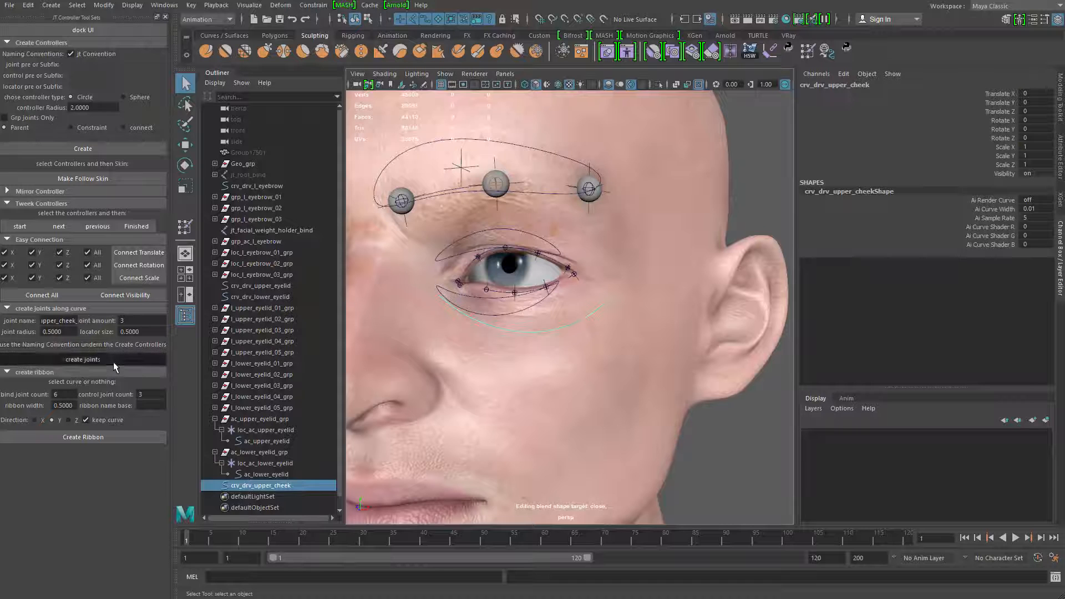
Test the new joints by raising the cheek curve's two middle control vertices, and undo the move
left_click_drag(526, 339, 538, 358, "alt")
right_click_drag(537, 359, 602, 327, "alt")
left_click_drag(602, 328, 594, 313, "alt")
right_click_drag(595, 313, 478, 292, "alt")
left_click(609, 319)
key("ctrl+1")
left_click_drag(475, 290, 622, 350)
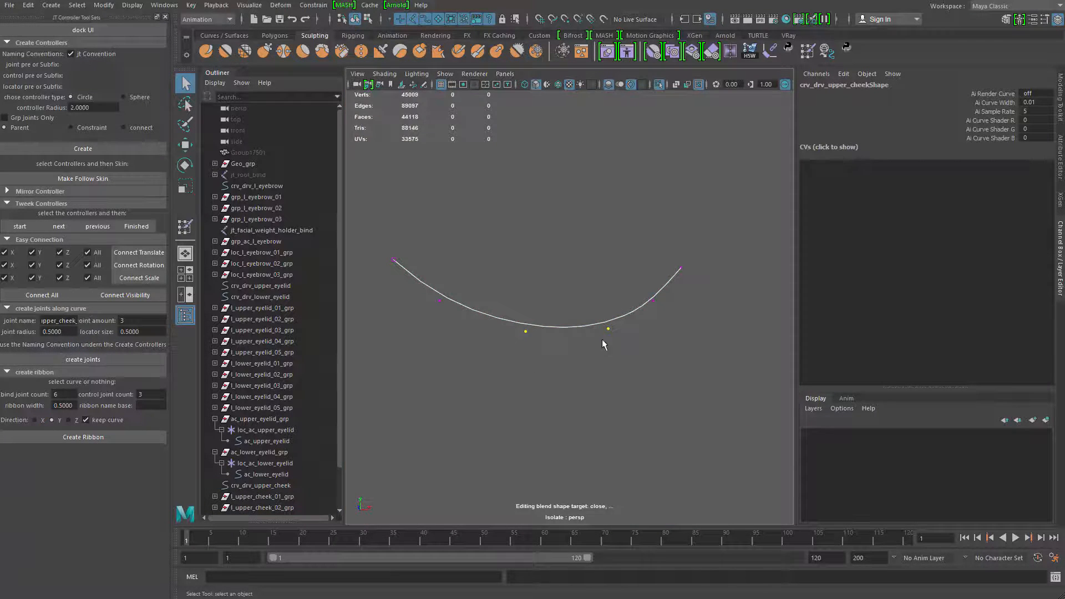
key("ctrl+1")
key("w")
left_click_drag(568, 296, 568, 252)
key("ctrl+z")
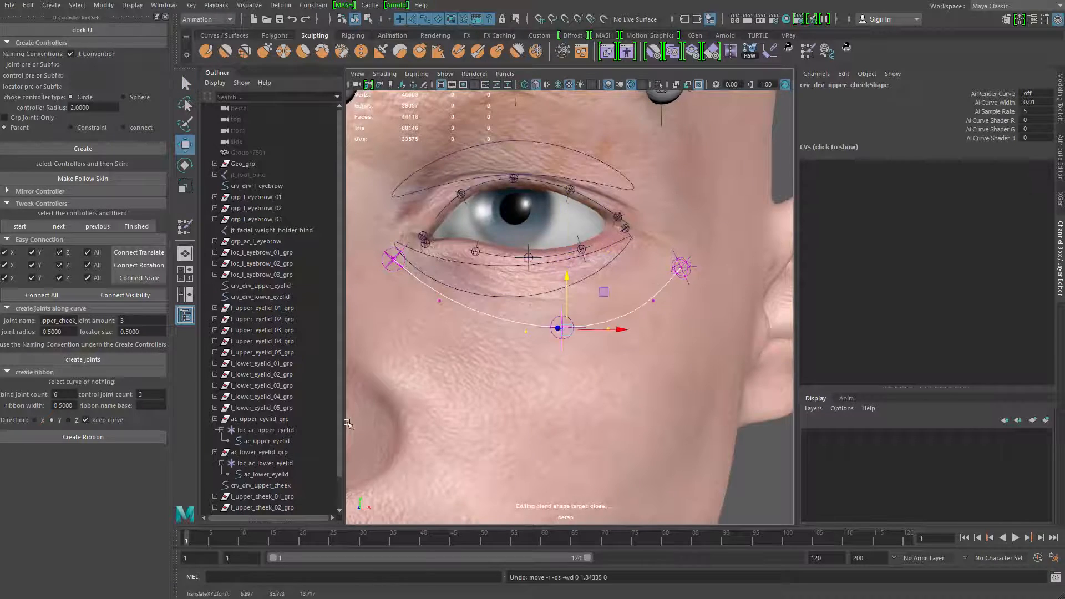
Select crv_drv_upper_cheek, switch to the Modeling menu set and open the Rebuild Curve options
left_click(277, 487)
left_click_drag(516, 378, 529, 345, "alt")
right_click_drag(529, 345, 522, 336, "alt")
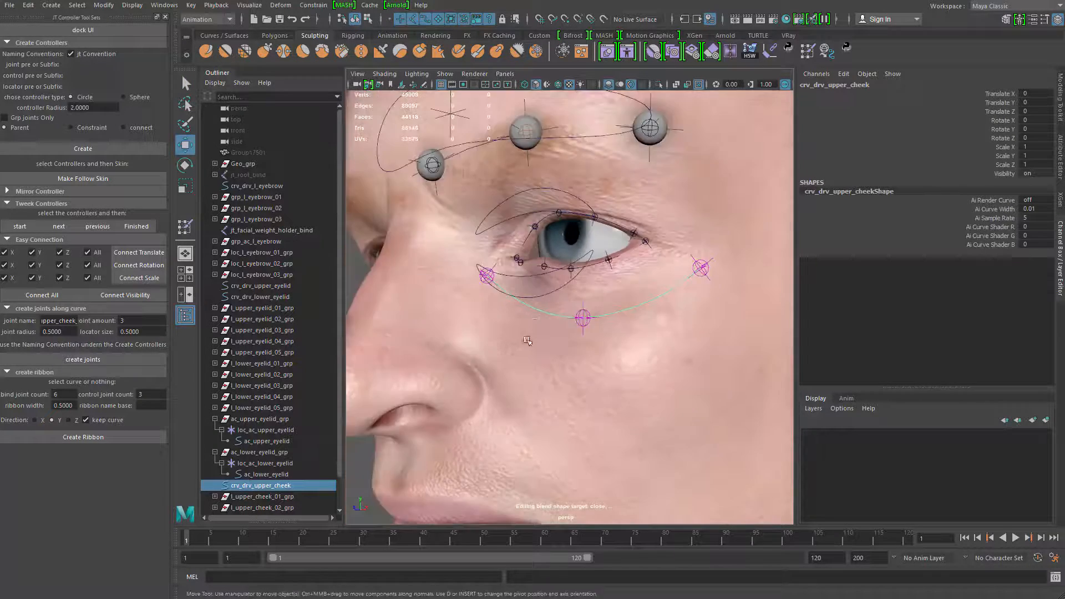
left_click_drag(522, 336, 550, 339, "alt")
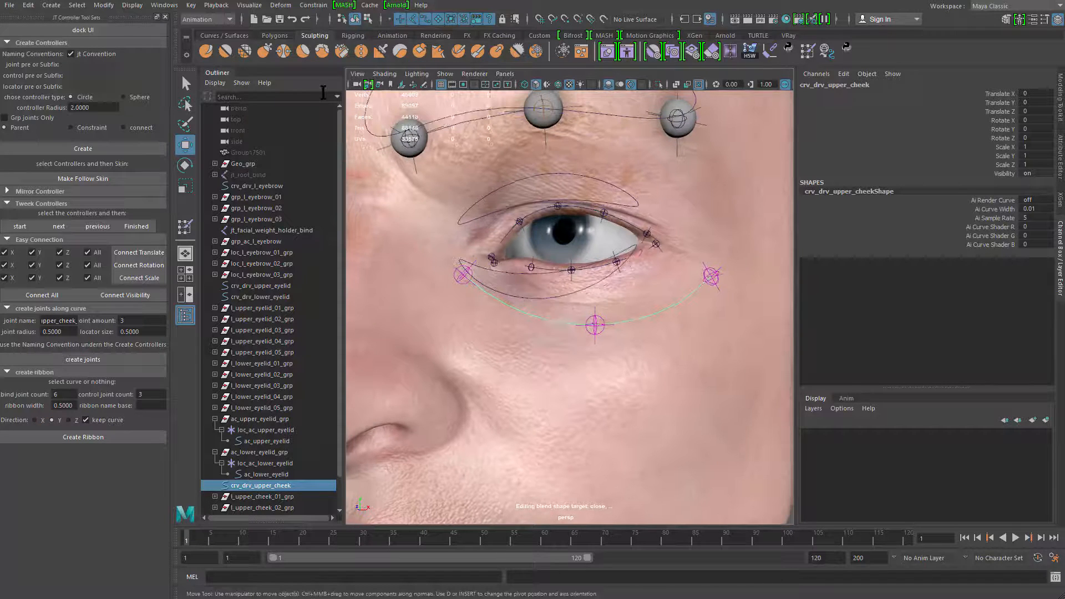
left_click(206, 19)
left_click(205, 31)
left_click(342, 5)
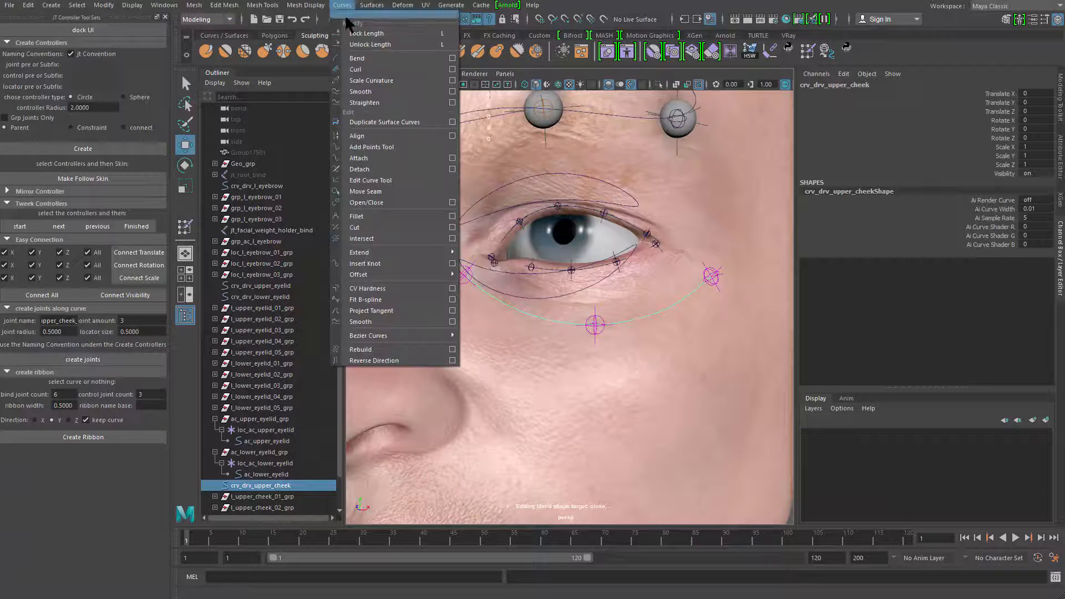
left_click(453, 349)
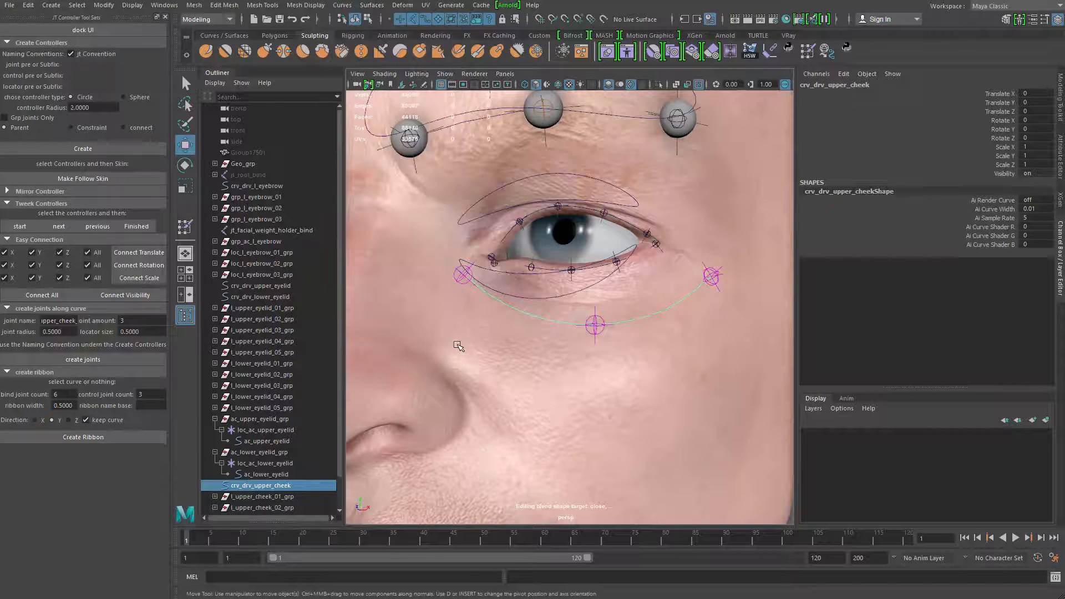
left_click(341, 5)
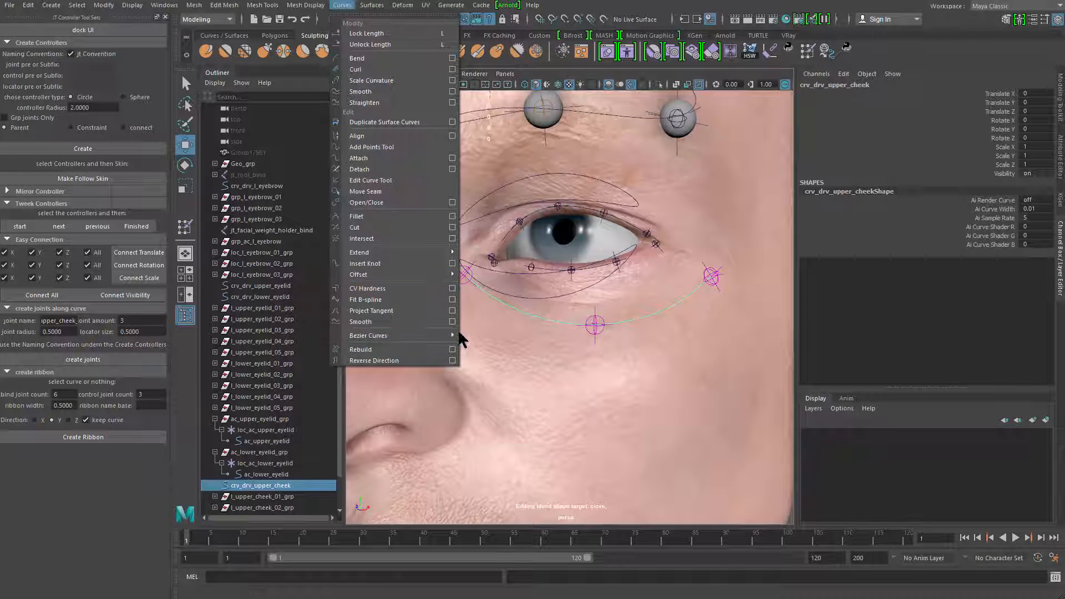
left_click(453, 349)
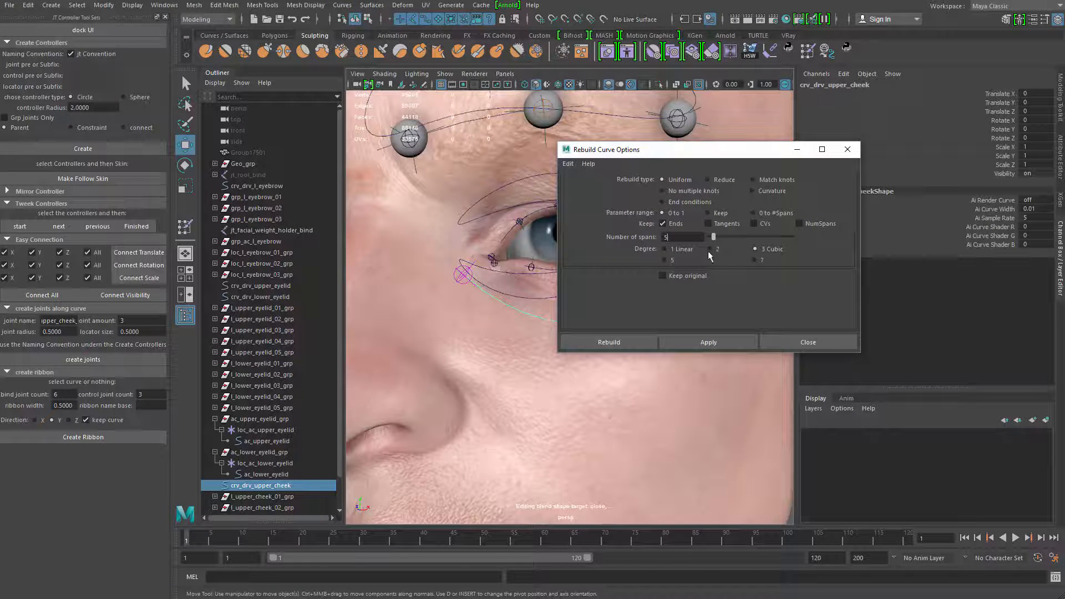
Rebuild the cheek curve as a uniform cubic curve with 1 span, keeping its ends, and close the options
double_click(681, 237)
type("3")
middle_click_drag(713, 355, 695, 359, "alt")
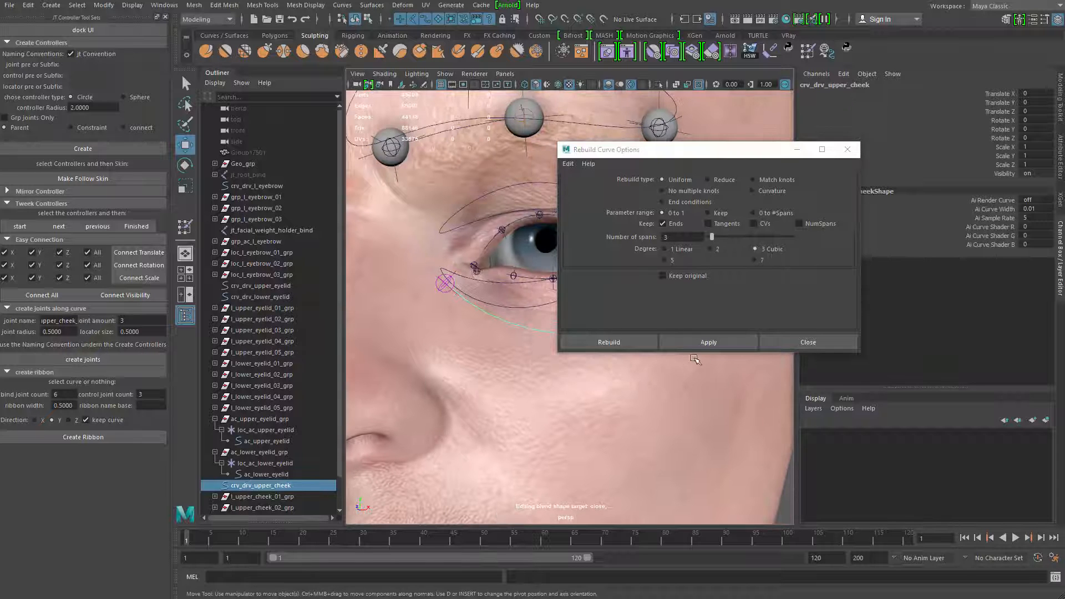
double_click(679, 240)
type("1")
middle_click_drag(547, 290, 528, 275, "alt")
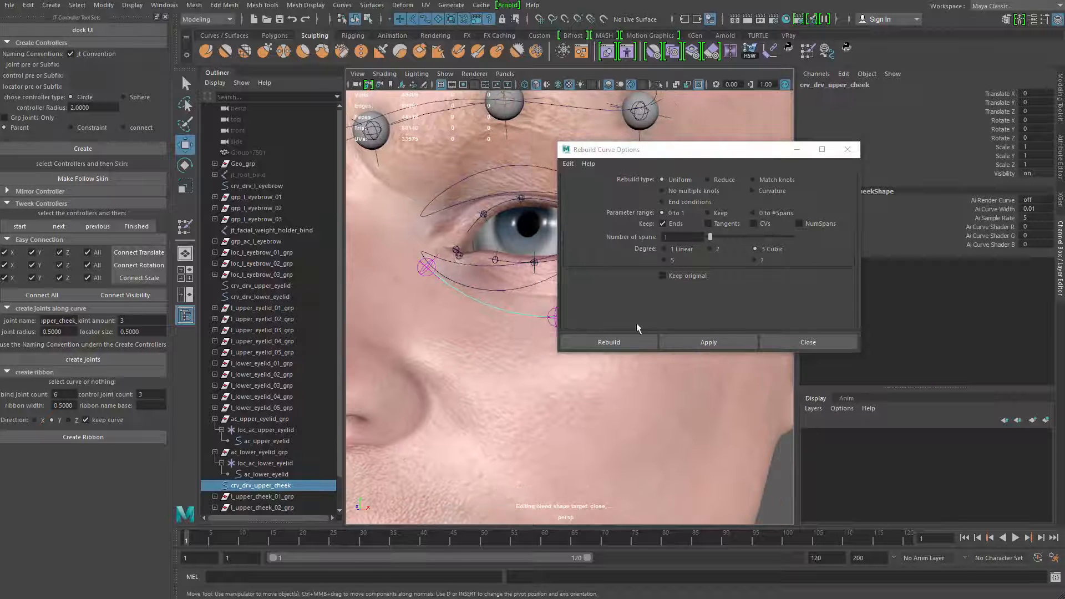
left_click(710, 342)
left_click(785, 346)
Isolate the rebuilt cheek curve to select its two middle control vertices, and move and scale them to follow the cheek
middle_click_drag(609, 370, 663, 357, "alt")
key("ctrl+1")
right_click_drag(596, 305, 550, 291)
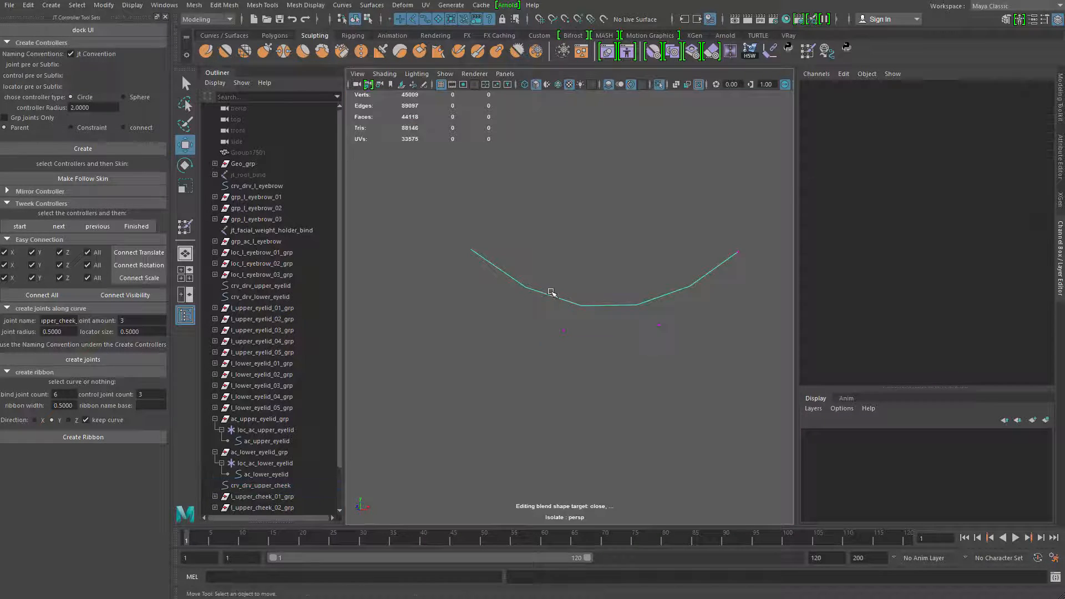
left_click_drag(688, 369, 690, 370)
key("ctrl+1")
left_click_drag(585, 340, 547, 340, "alt")
left_click_drag(607, 318, 588, 318)
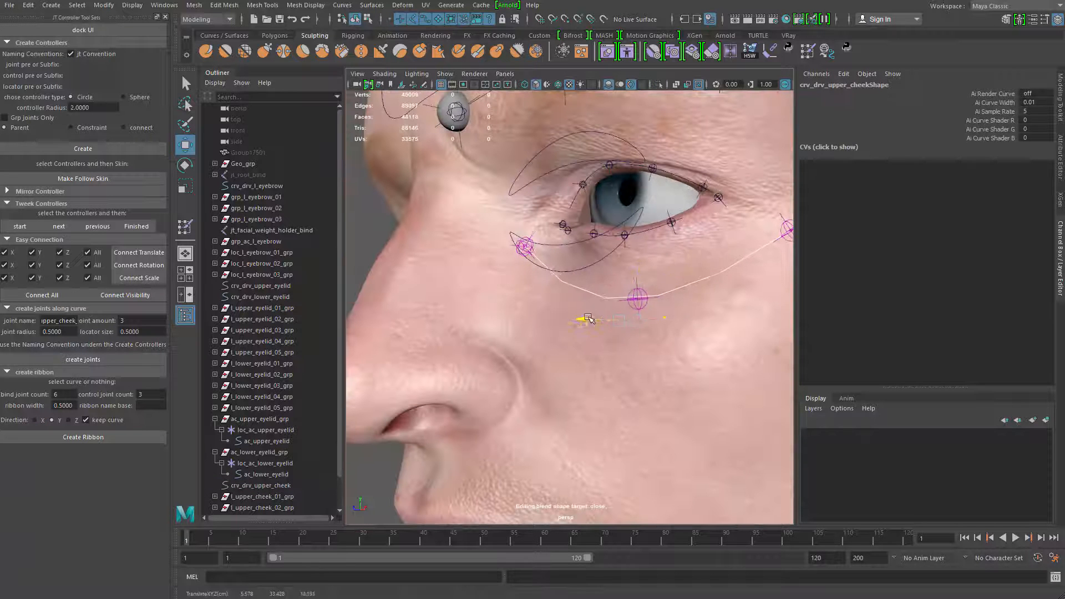
left_click_drag(633, 273, 670, 271)
left_click_drag(594, 261, 592, 255)
key("r")
left_click_drag(594, 306, 547, 306)
Adjust the cheek curve's middle control vertices individually against the face, undoing the last move
key("w")
key("q")
left_click_drag(611, 308, 694, 346)
key("w")
key("q")
key("w")
left_click_drag(694, 341, 692, 286, "alt")
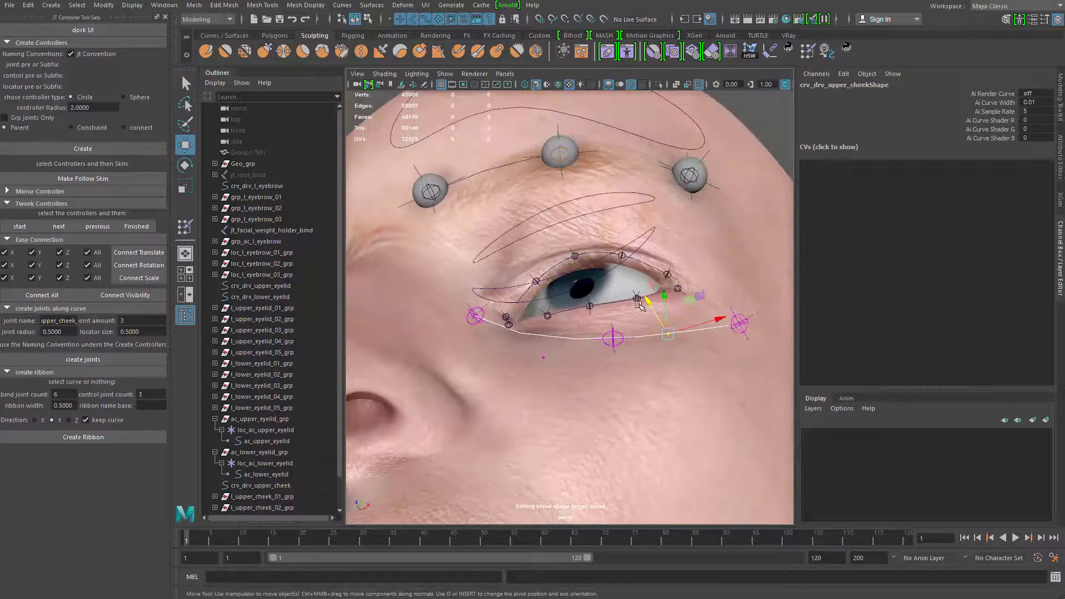
left_click(638, 303)
key("ctrl+z")
key("q")
key("w")
scroll(583, 353, "down", 3)
left_click_drag(583, 354, 441, 372, "alt")
key("q")
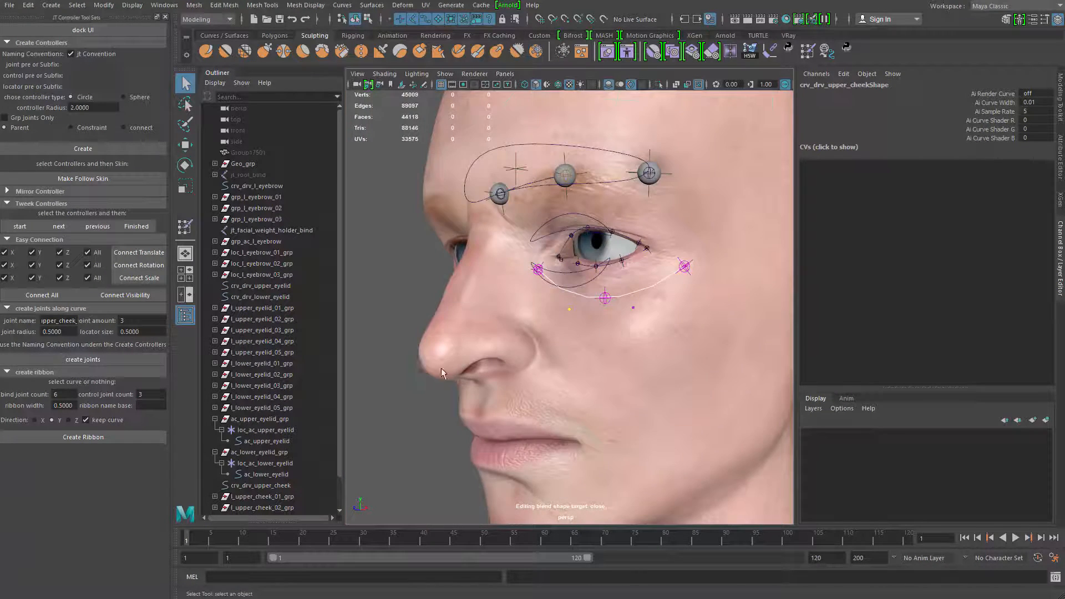
Return to object selection and select the three left upper cheek joints together with the Head_facial_blsp mesh
left_click(443, 370)
left_click(452, 422)
left_click_drag(469, 435, 563, 518, "alt")
scroll(577, 363, "up", 5)
left_click(576, 355)
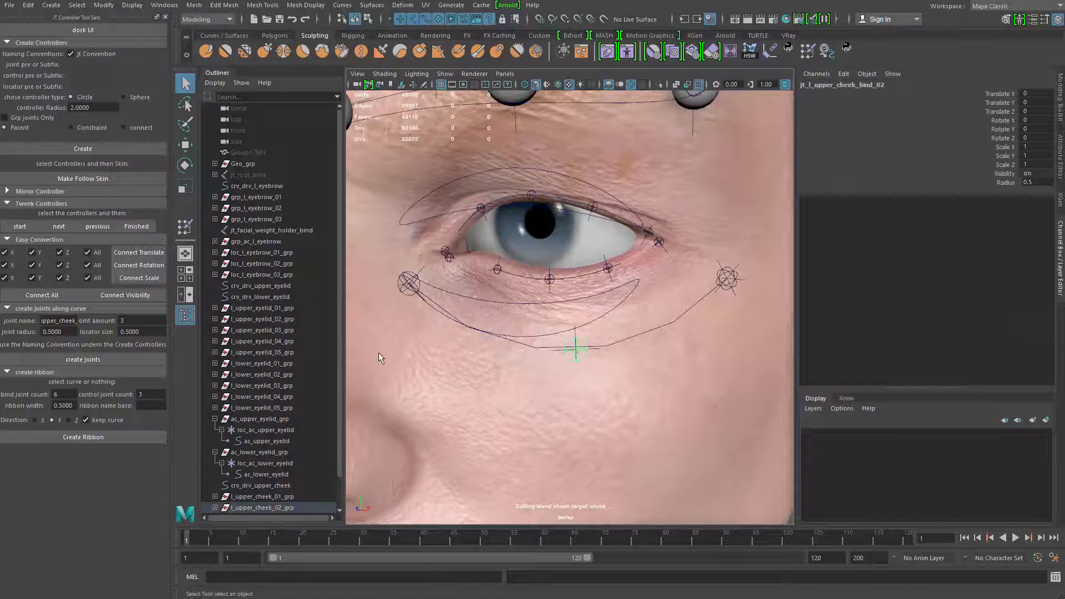
left_click(400, 290, "shift")
scroll(633, 397, "down", 3)
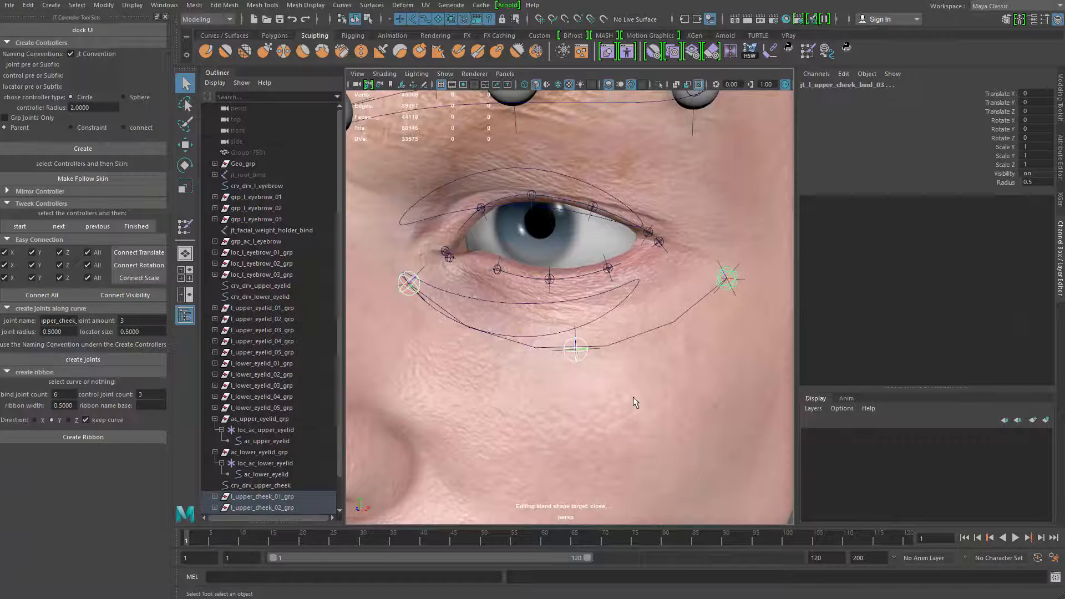
left_click(634, 397)
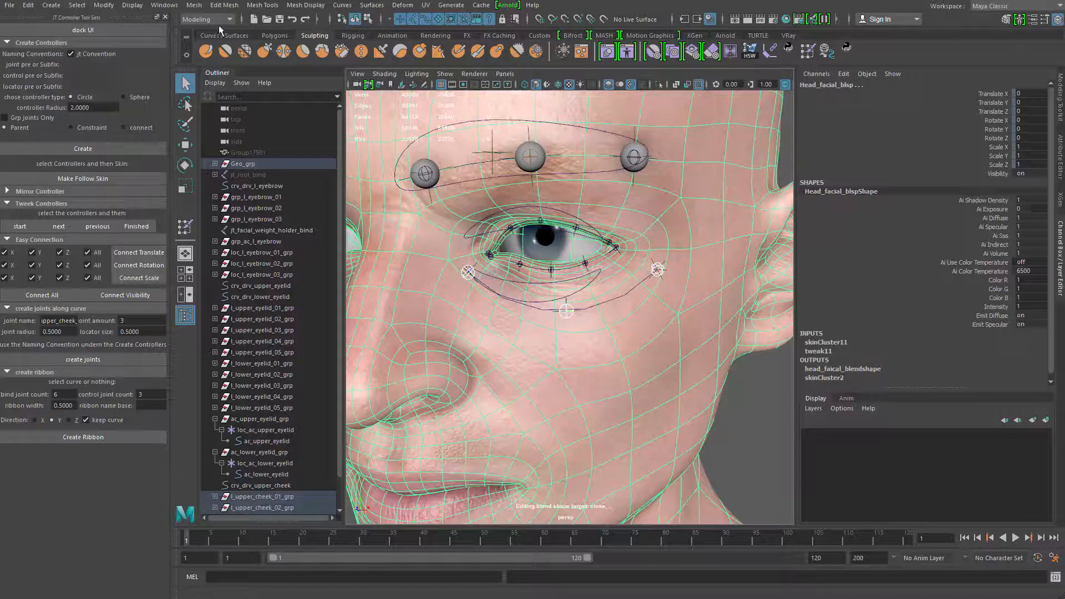
Add the cheek joints as skin influences on the head with locked weights and a default weight of 0
left_click(219, 25)
left_click(208, 38)
left_click(226, 5)
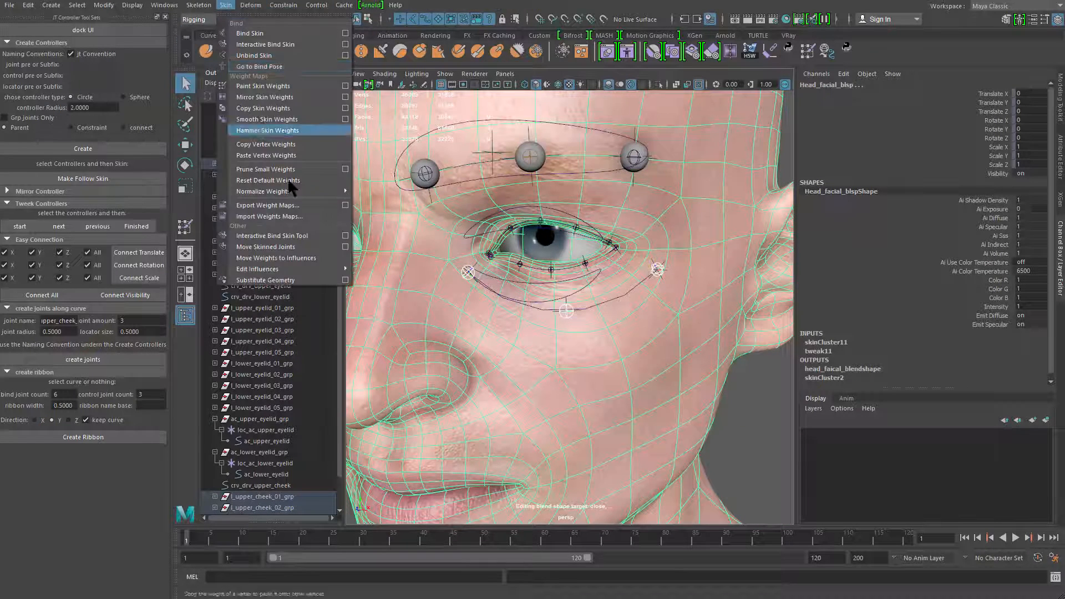
mouse_move(346, 269)
left_click(469, 278)
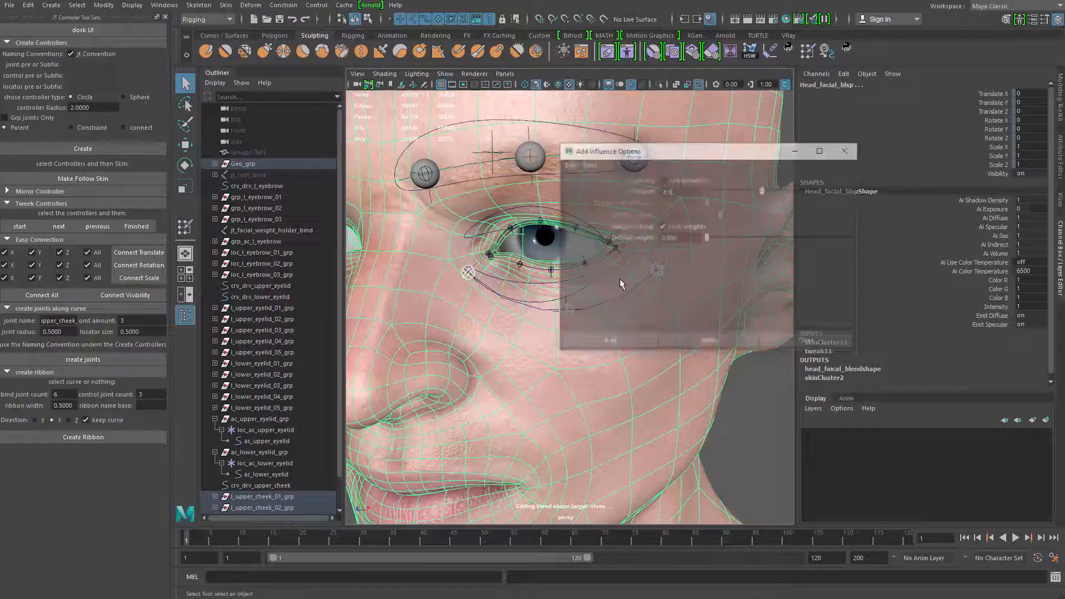
left_click(724, 325)
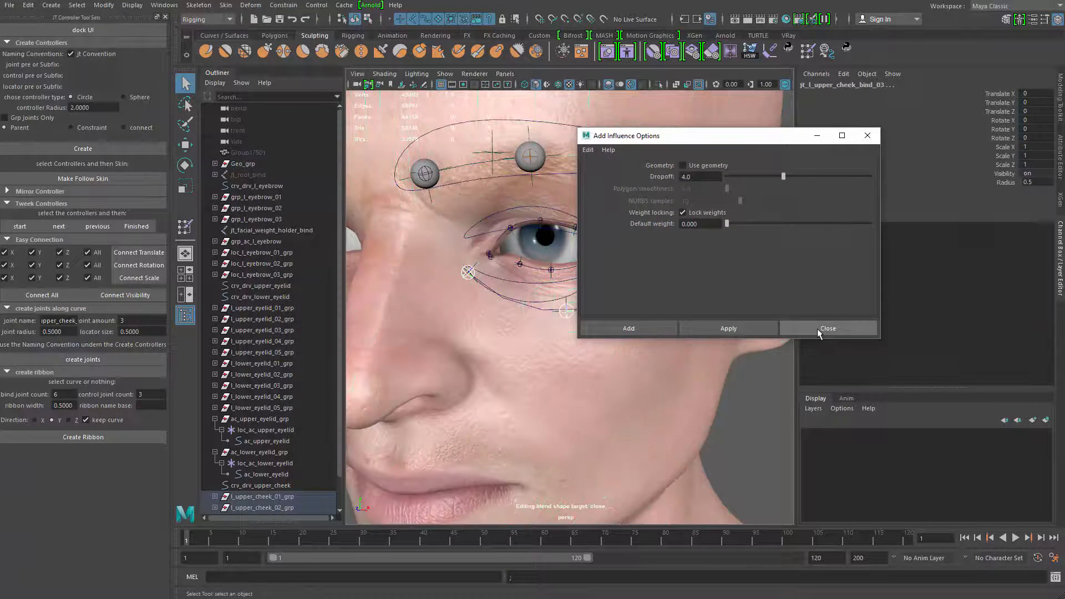
left_click(817, 328)
Start Paint Skin Weights on the head and unlock the influences jt_l_upper_cheek_bind_01 to jt_l_upper_cheek_bind_03
right_click(606, 357)
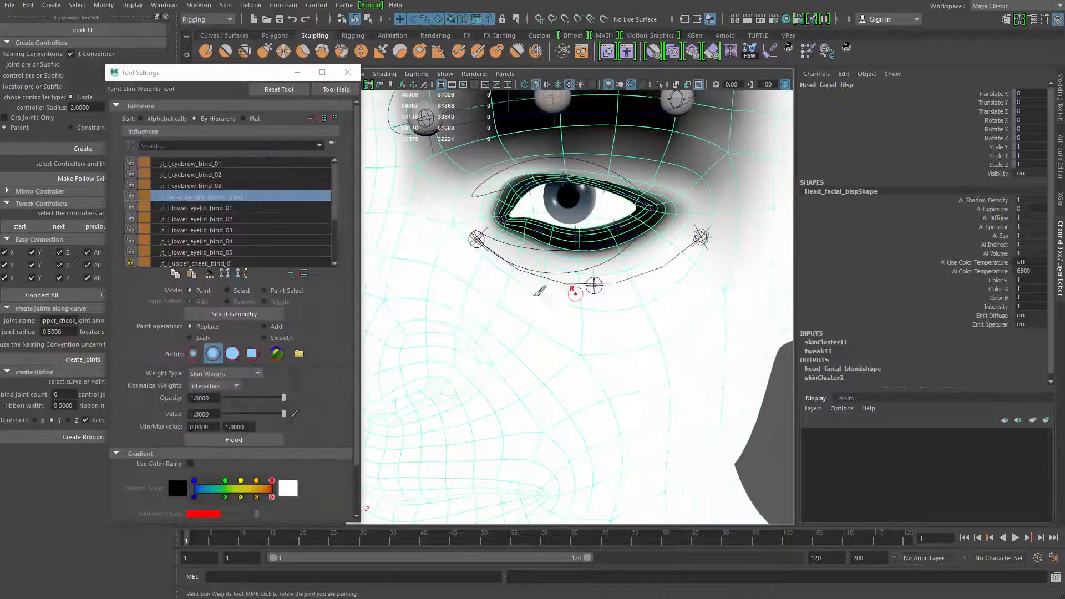
left_click_drag(336, 205, 334, 240)
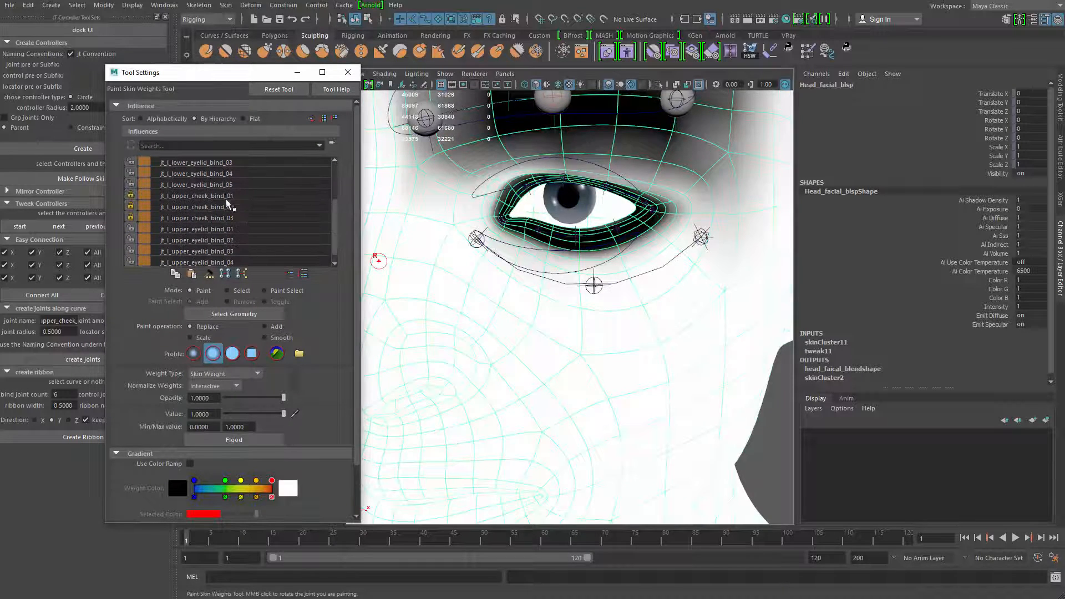
left_click(227, 197)
left_click(226, 217, "shift")
Pick the middle upper cheek joint in the viewport as the influence for painting weights
scroll(570, 268, "up", 3)
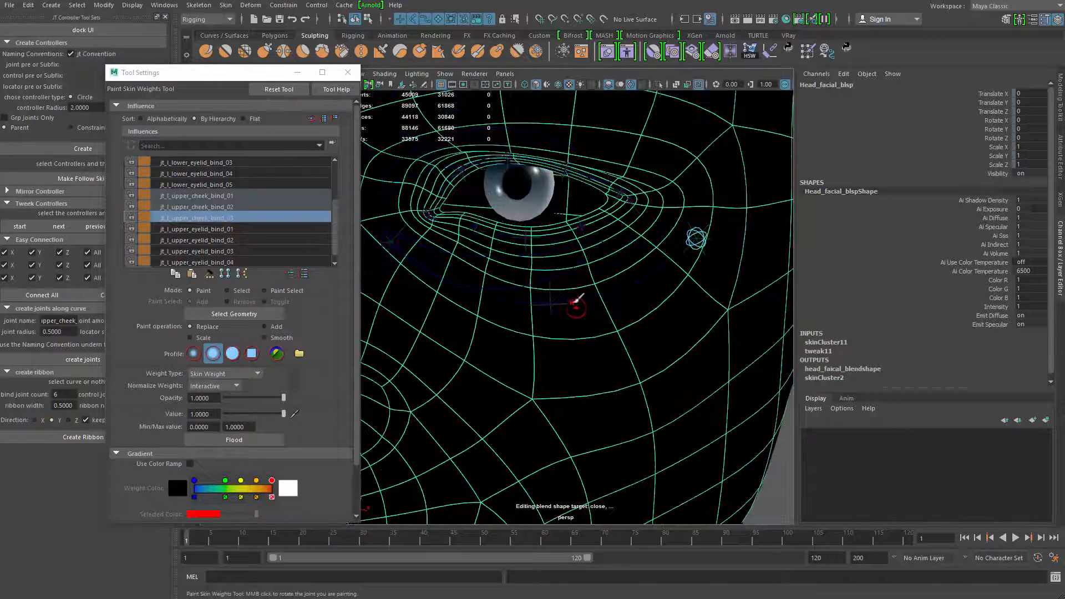
right_click_drag(565, 295, 566, 249)
key("ctrl+z")
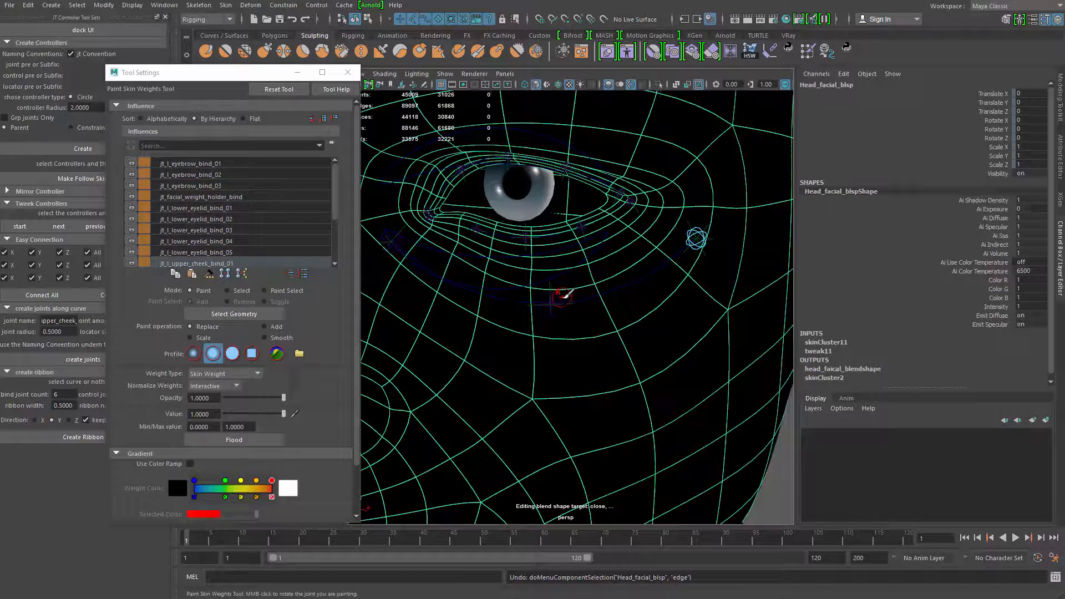
right_click(563, 298)
right_click(563, 297)
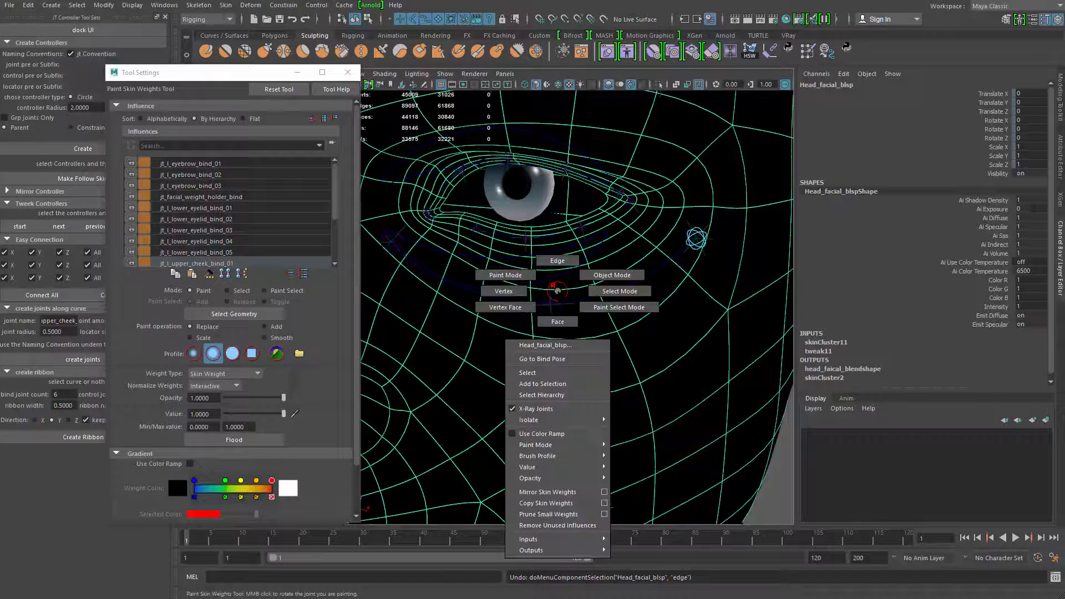
right_click(557, 295)
right_click_drag(556, 295, 557, 266)
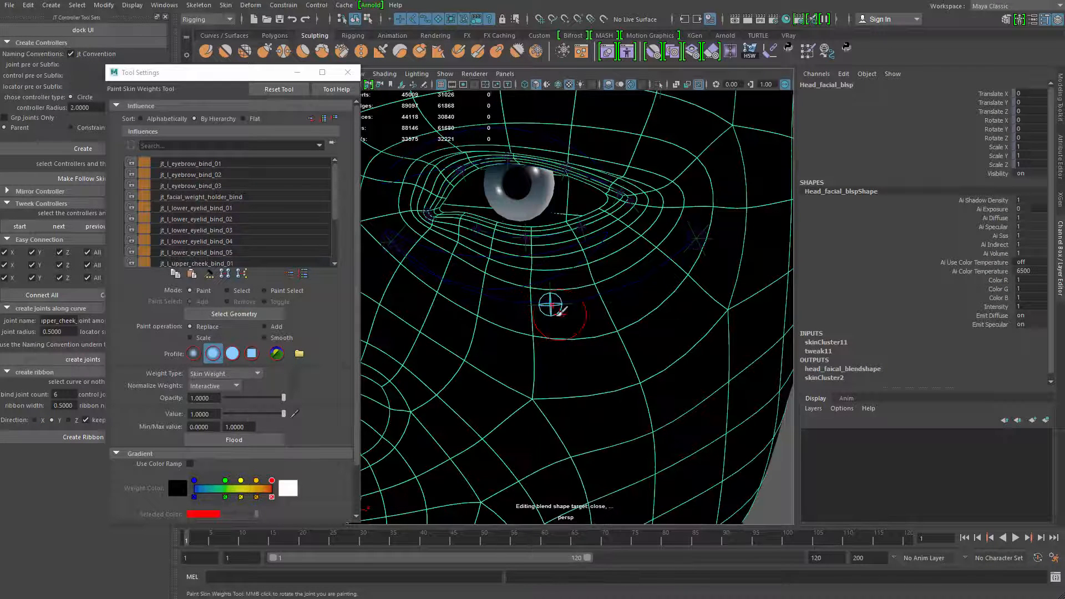
Paint Replace weights of value 1 for the middle cheek joint over the upper cheek, from the nose side to the outer eye
mouse_move(559, 313)
left_mouse_down()
mouse_move(638, 278)
mouse_move(499, 289)
mouse_move(654, 266)
mouse_move(571, 334)
mouse_move(571, 316)
mouse_move(516, 291)
mouse_move(528, 355)
mouse_move(559, 349)
left_mouse_up()
mouse_move(624, 348)
left_mouse_down()
mouse_move(647, 376)
mouse_move(649, 366)
left_mouse_up()
middle_click_drag(504, 339, 533, 359, "alt")
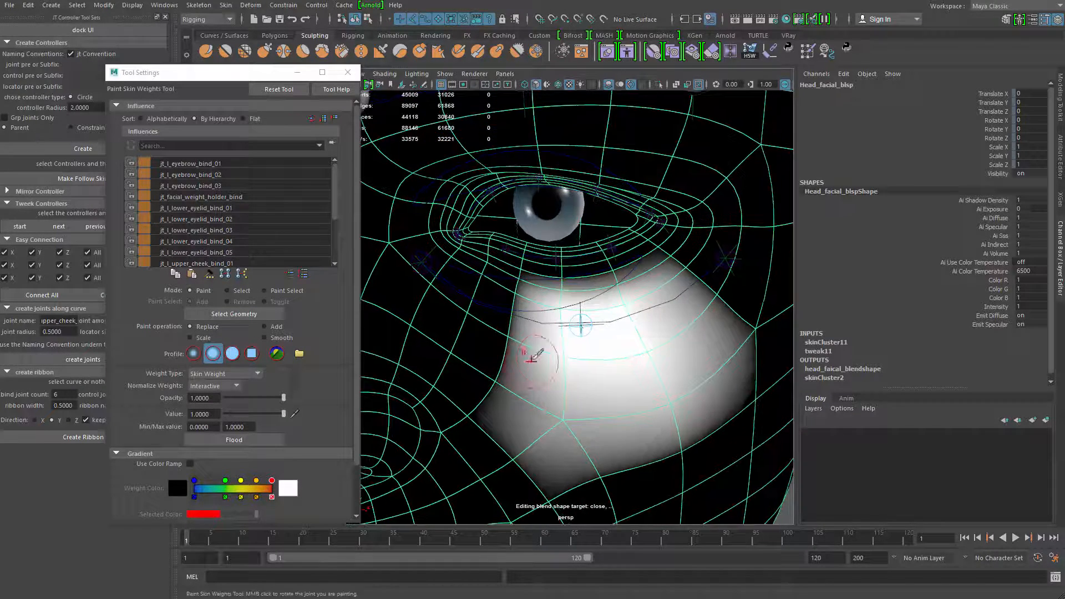
mouse_move(529, 323)
left_mouse_down()
mouse_move(452, 290)
mouse_move(504, 316)
mouse_move(520, 304)
mouse_move(502, 308)
mouse_move(576, 312)
mouse_move(534, 305)
mouse_move(504, 281)
mouse_move(516, 301)
mouse_move(579, 314)
mouse_move(594, 286)
mouse_move(636, 293)
left_mouse_up()
key("b")
mouse_move(586, 332)
left_mouse_down()
mouse_move(724, 256)
mouse_move(700, 288)
mouse_move(693, 293)
mouse_move(720, 250)
mouse_move(755, 246)
left_mouse_up()
key("1")
mouse_move(723, 303)
left_mouse_down()
mouse_move(748, 259)
mouse_move(768, 278)
mouse_move(747, 302)
left_mouse_up()
mouse_move(451, 304)
left_mouse_down()
mouse_move(477, 328)
mouse_move(466, 309)
left_mouse_up()
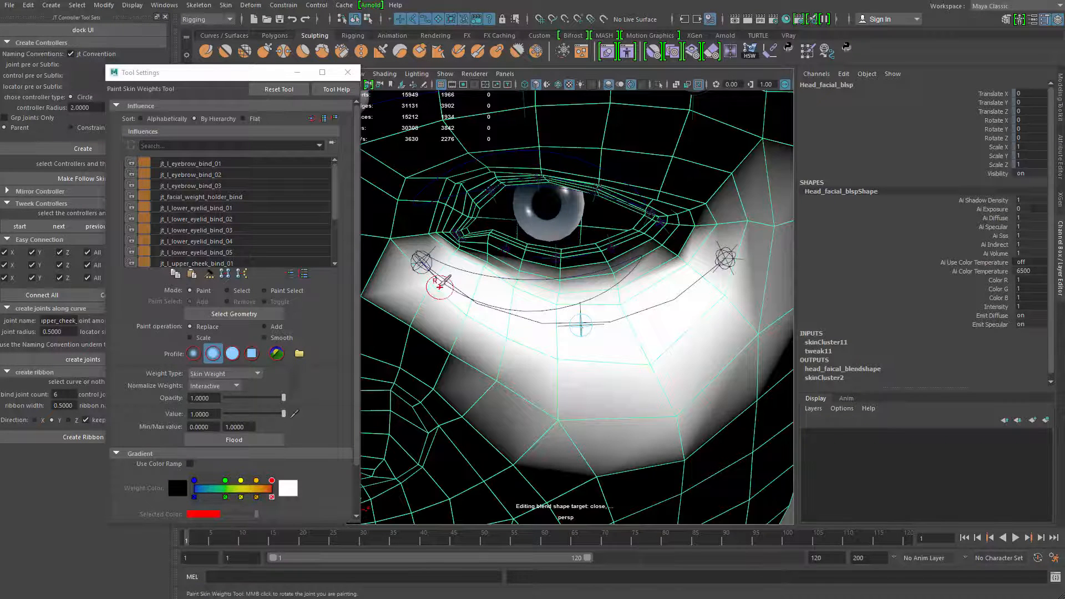
left_click_drag(421, 261, 424, 267)
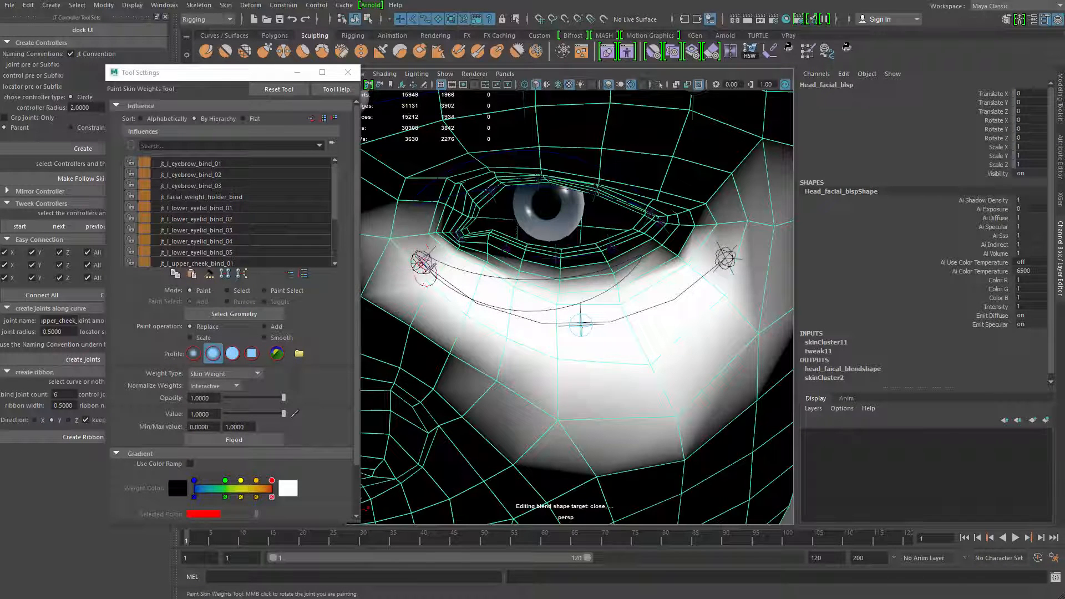
left_click_drag(569, 348, 488, 325, "alt")
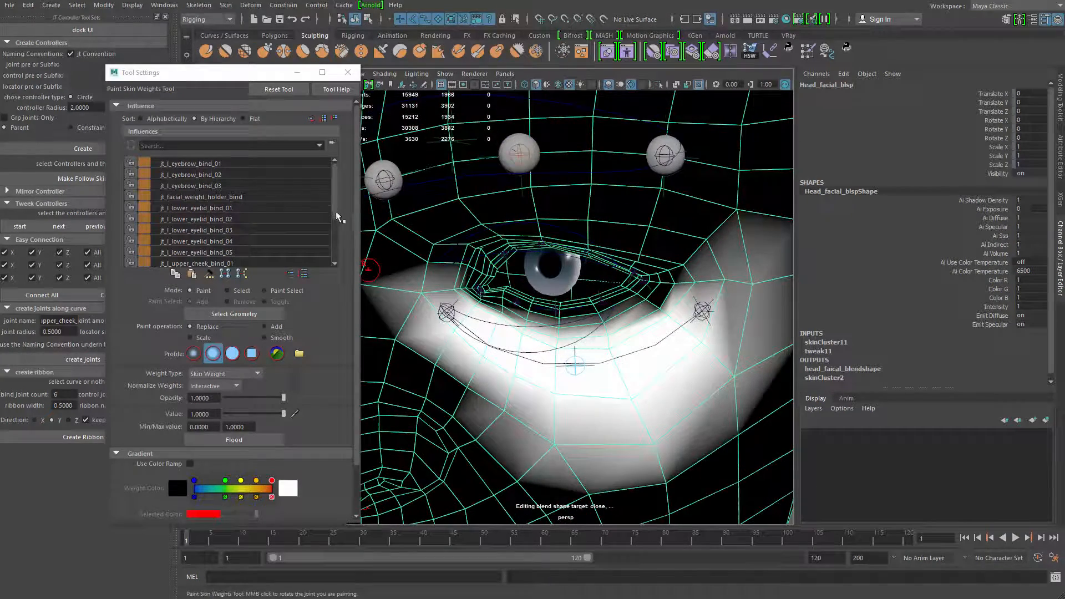
Restart Paint Skin Weights on the head and lock every influence except jt_l_upper_cheek_bind_01 to jt_l_upper_cheek_bind_03
key("q")
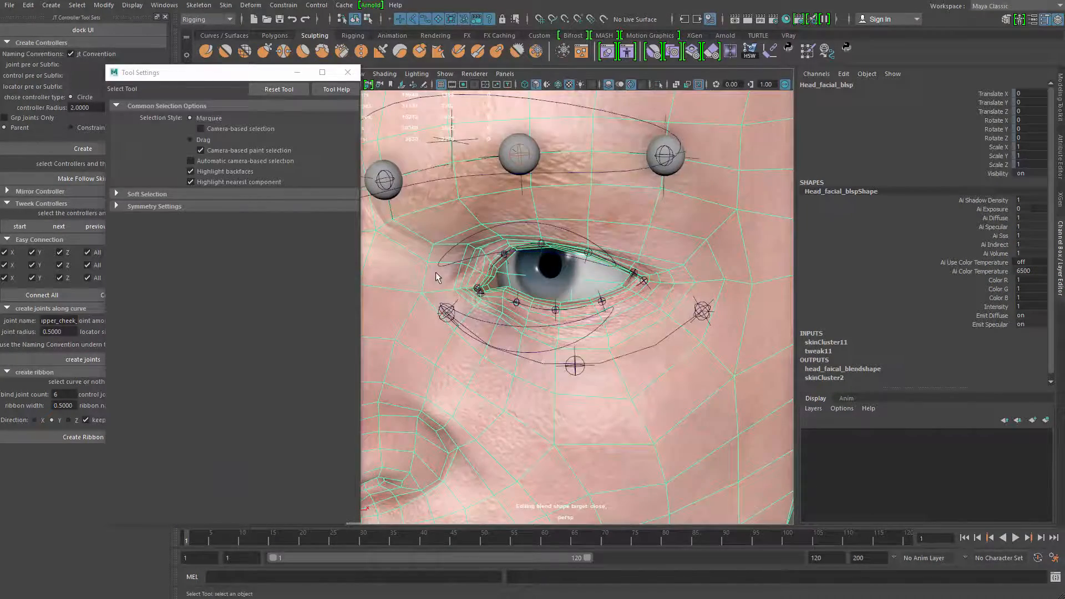
right_click_drag(435, 272, 428, 569)
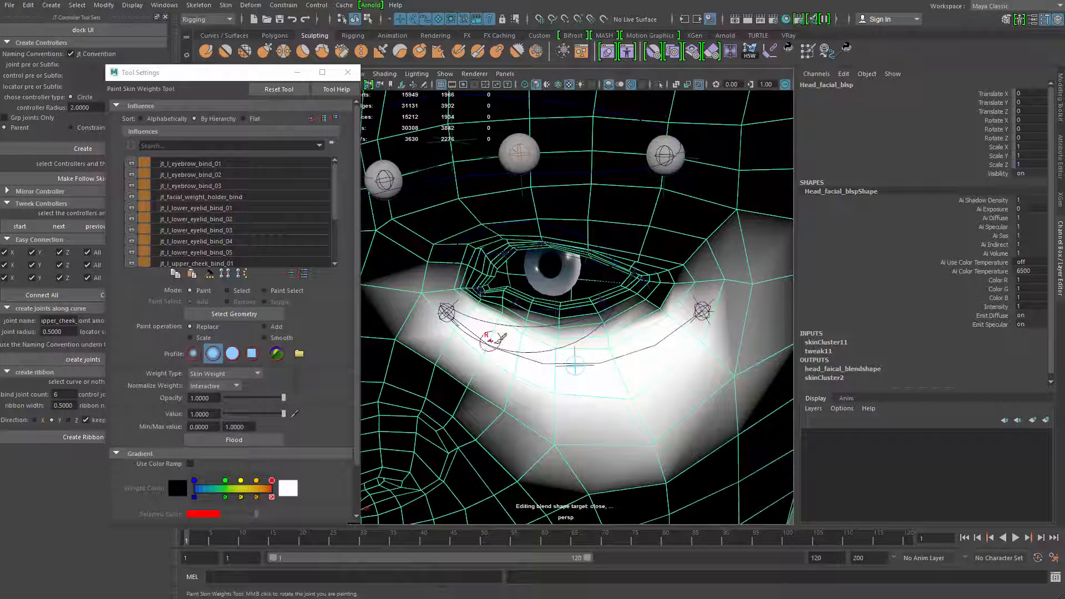
left_click_drag(337, 217, 333, 254)
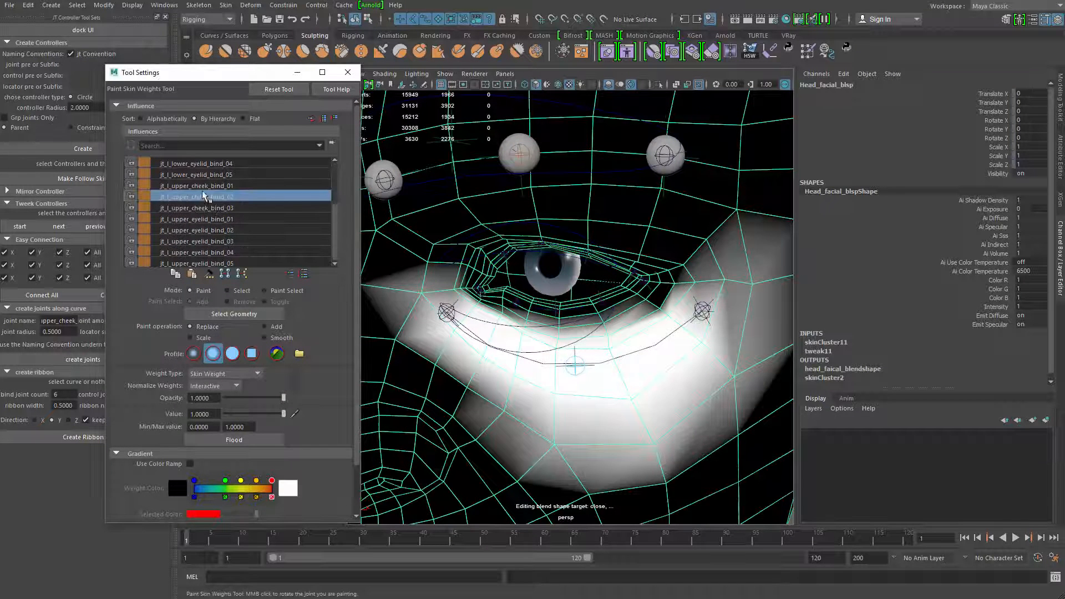
left_click(139, 207)
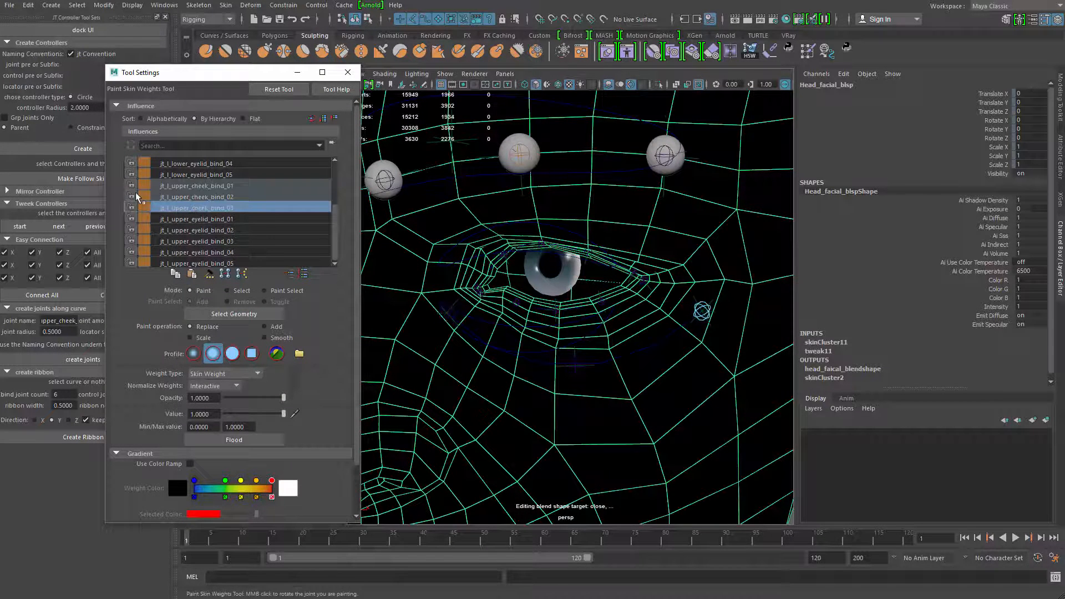
right_click(217, 202)
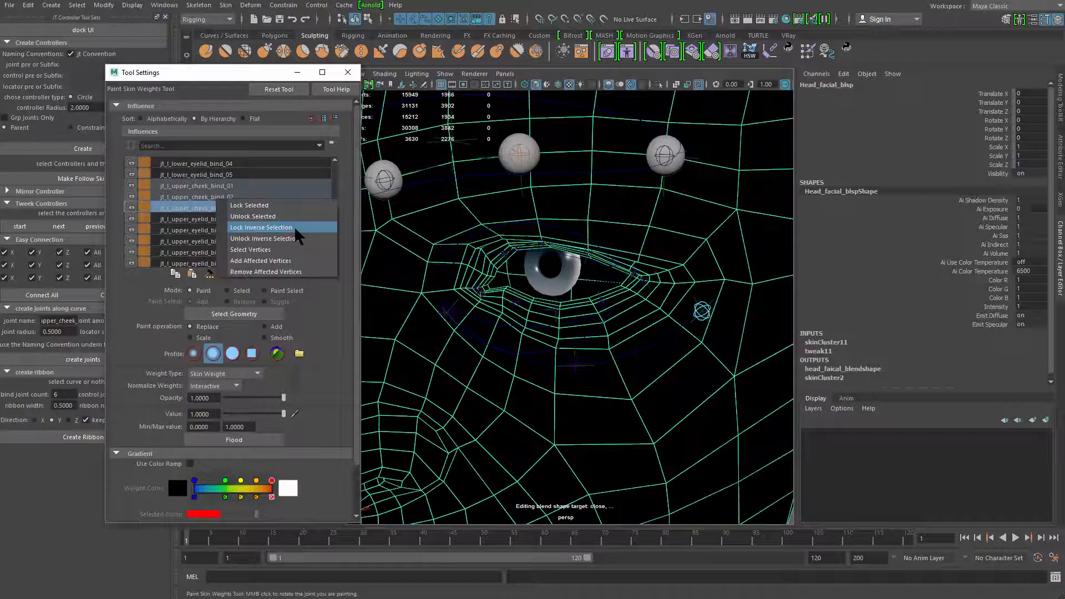
left_click(294, 227)
Compare the weights of the three left upper cheek joints on the head
left_click(208, 185)
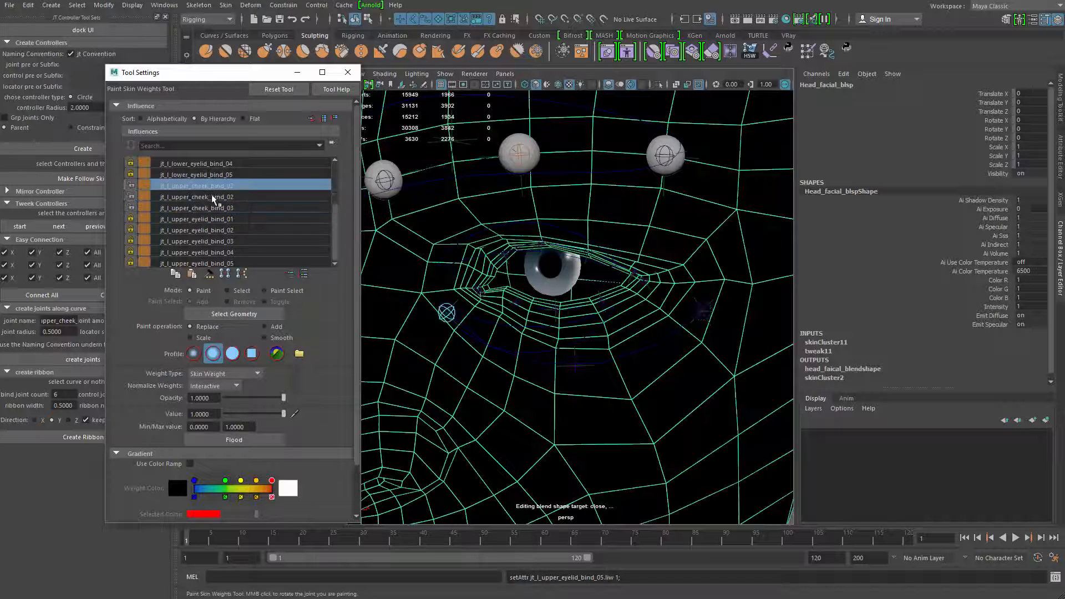
left_click(211, 195)
left_click(211, 206)
left_click(210, 187)
left_click(210, 196)
left_click(209, 206)
left_click(211, 186)
left_click(212, 197)
Pick jt_l_upper_cheek_bind_01 and paint Replace weights of value 1 from the nose side to below the inner half of the eye
left_click_drag(455, 352, 420, 272, "alt")
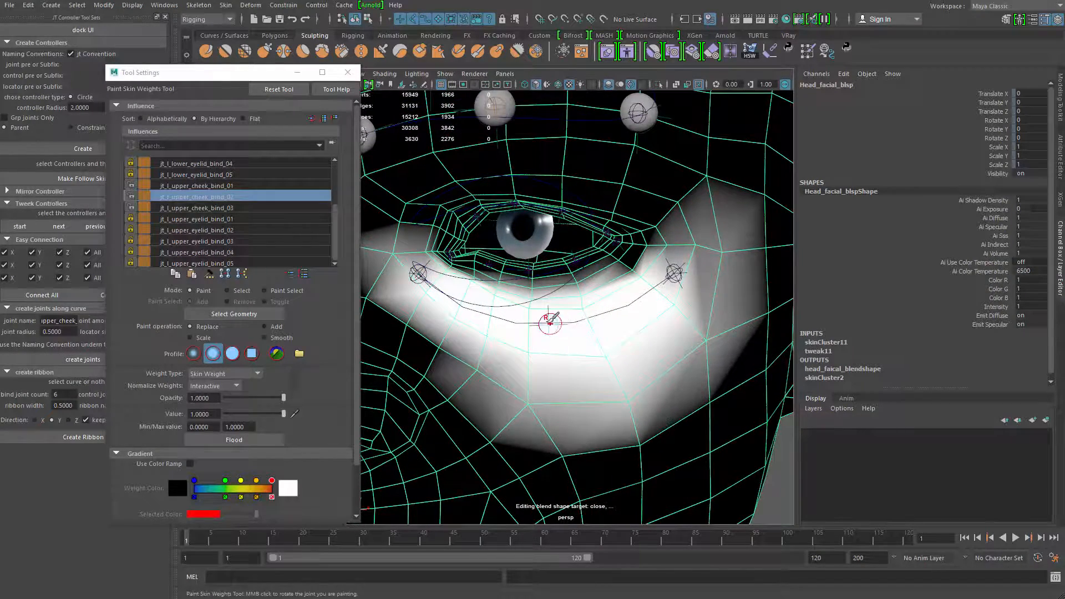
left_click_drag(538, 321, 555, 327, "alt")
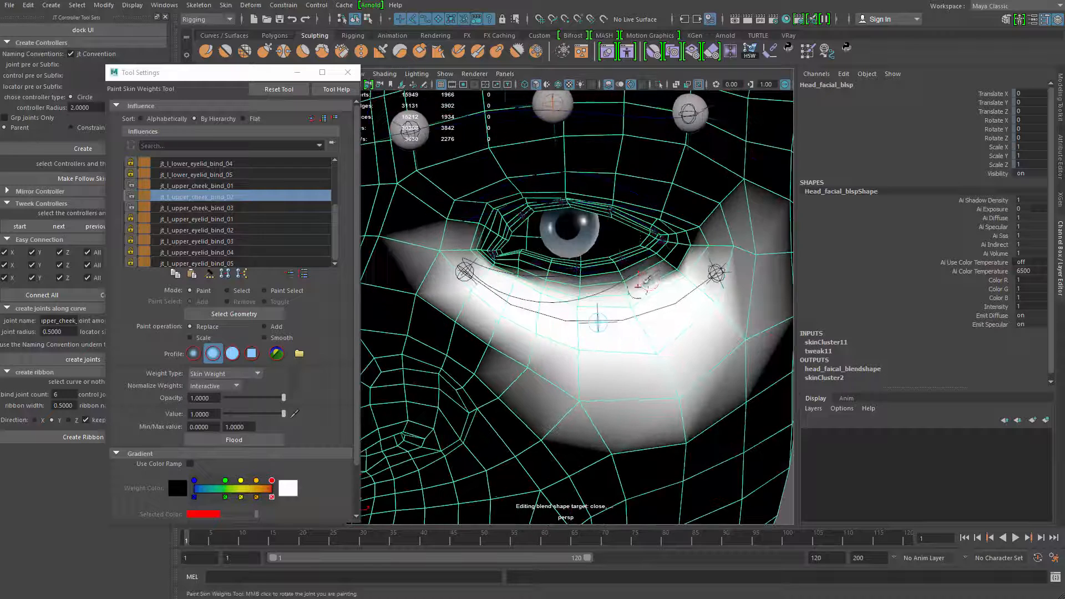
right_click_drag(459, 280, 461, 258)
mouse_move(465, 272)
left_mouse_down()
mouse_move(447, 294)
mouse_move(460, 299)
mouse_move(473, 270)
mouse_move(438, 292)
mouse_move(485, 302)
mouse_move(531, 361)
mouse_move(520, 326)
mouse_move(478, 321)
mouse_move(469, 283)
mouse_move(478, 270)
mouse_move(541, 317)
left_mouse_up()
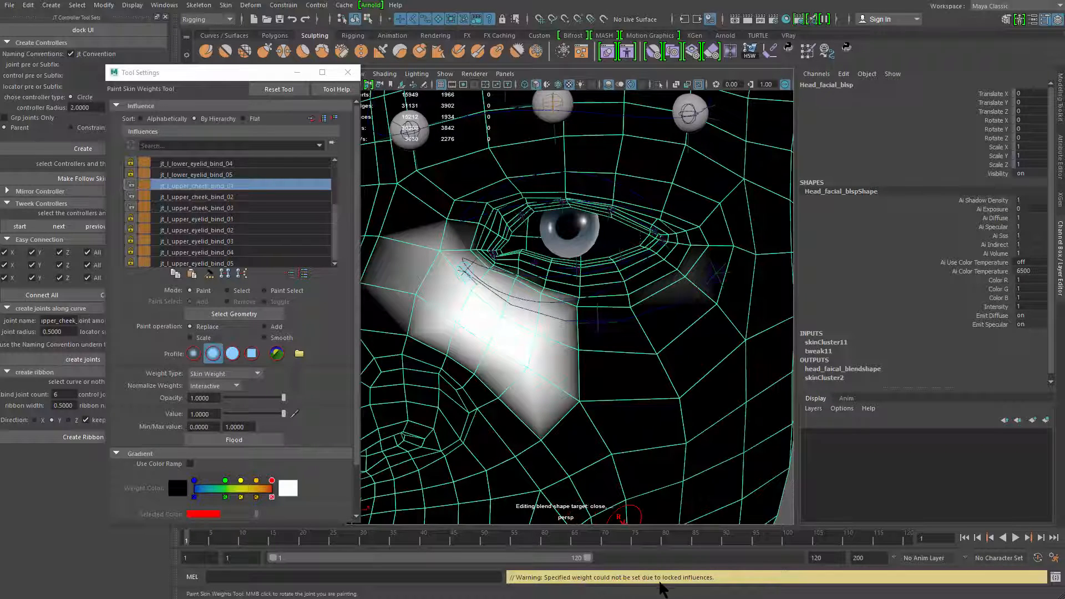
Pick jt_l_upper_cheek_bind_03 and paint Replace weights of value 1 from the outer eye corner down over the outer cheek
middle_click_drag(634, 351, 554, 358, "alt")
left_click_drag(599, 312, 618, 298, "alt")
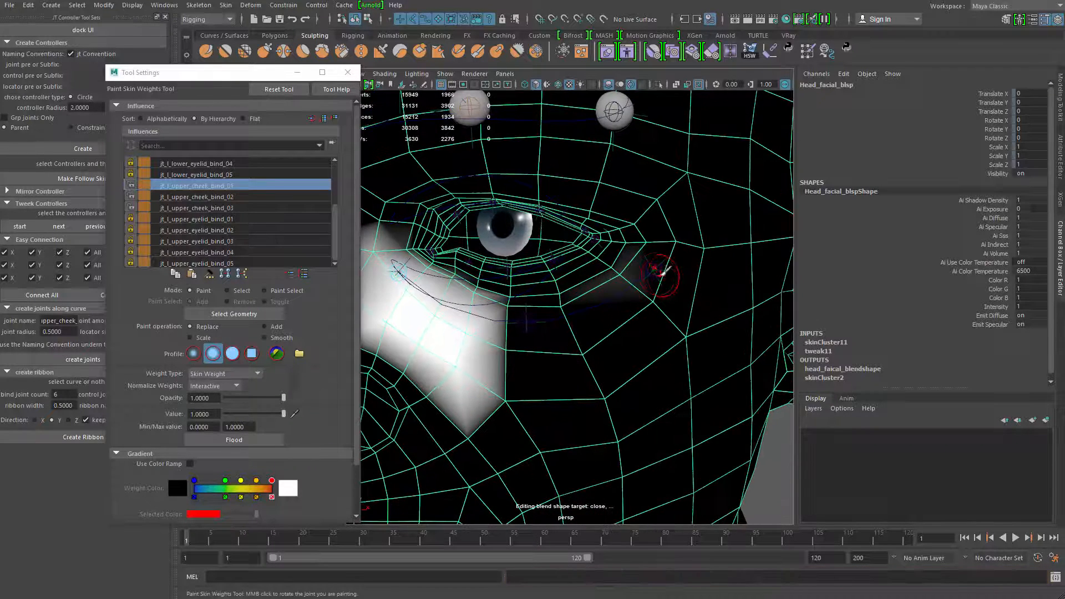
right_click_drag(652, 277, 651, 249)
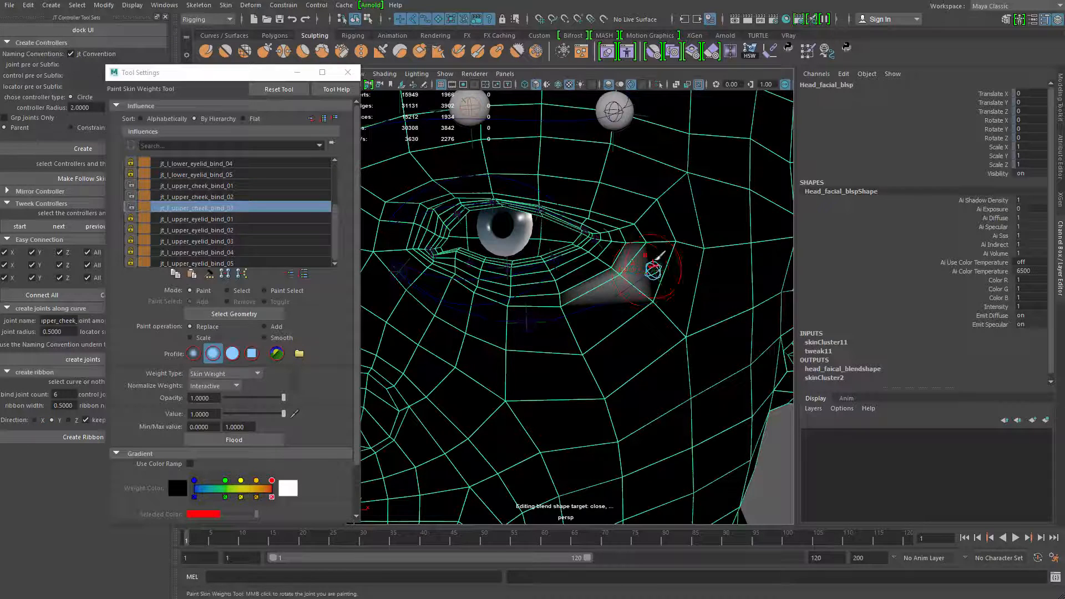
mouse_move(653, 269)
left_mouse_down()
mouse_move(646, 275)
mouse_move(680, 294)
mouse_move(622, 339)
mouse_move(646, 296)
mouse_move(682, 299)
mouse_move(682, 249)
mouse_move(645, 257)
mouse_move(638, 238)
mouse_move(631, 293)
left_mouse_up()
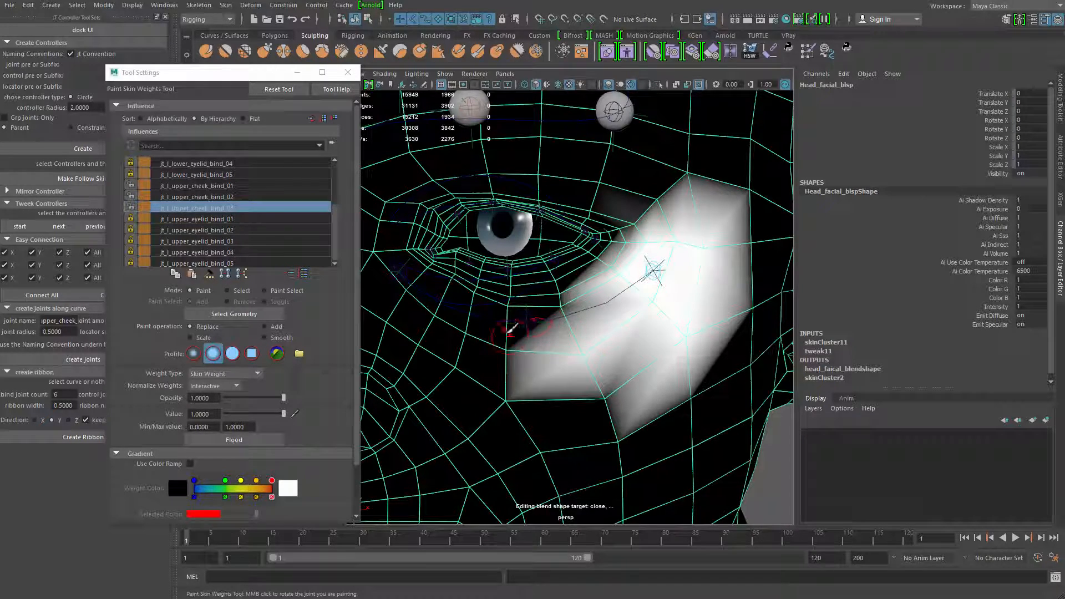
mouse_move(577, 307)
left_mouse_down()
mouse_move(566, 294)
mouse_move(582, 309)
mouse_move(582, 344)
mouse_move(606, 388)
mouse_move(663, 300)
left_mouse_up()
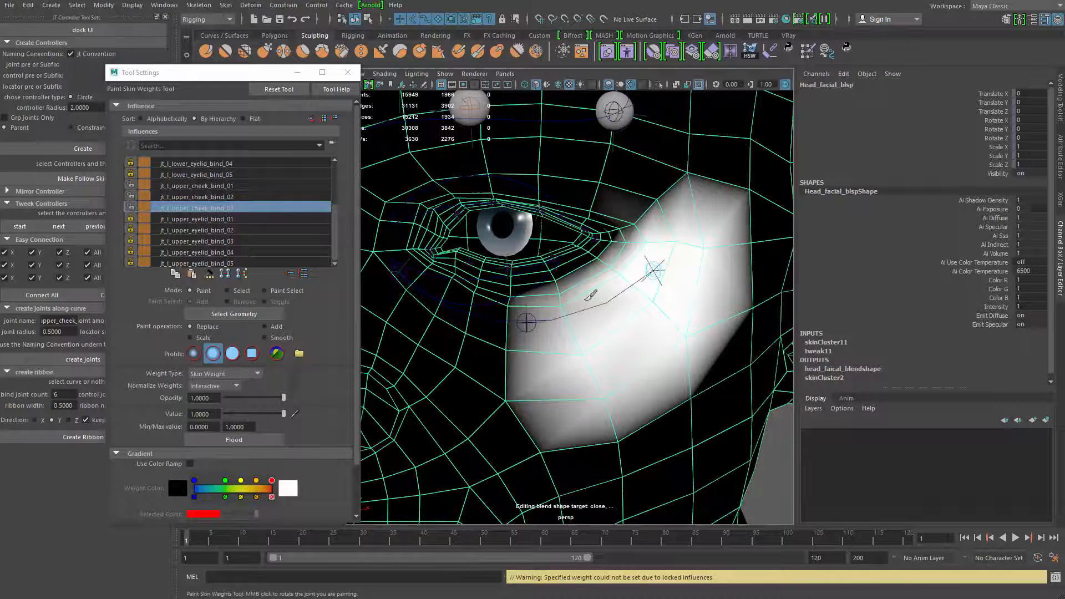
left_click_drag(588, 298, 575, 307)
mouse_move(581, 349)
left_mouse_down()
mouse_move(663, 294)
mouse_move(677, 309)
mouse_move(613, 370)
mouse_move(619, 343)
mouse_move(683, 342)
left_mouse_up()
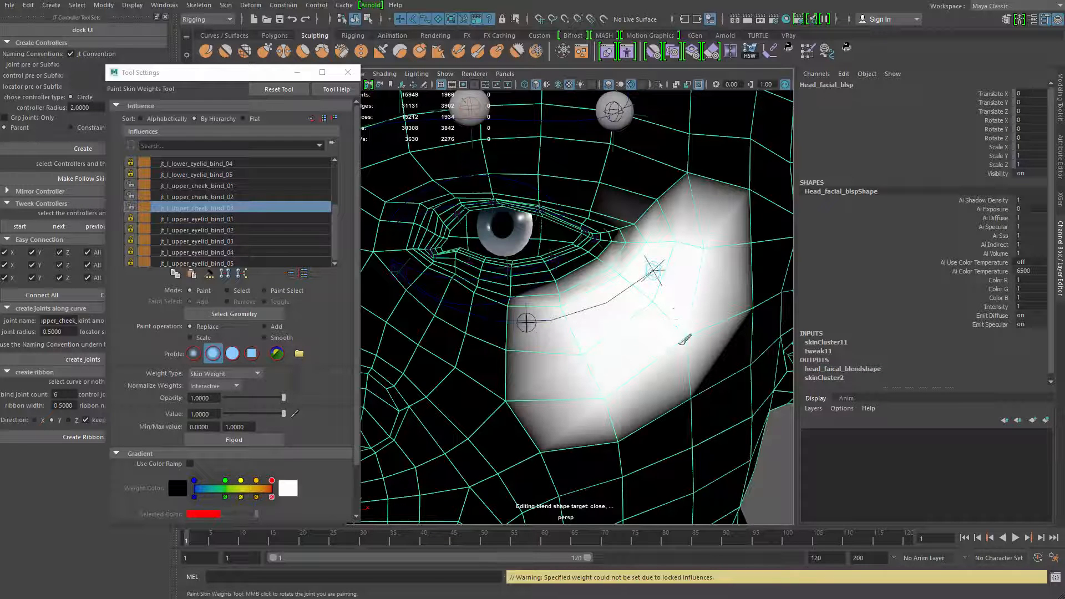
Repaint the middle cheek joint's weights under the eye with Replace at value 1, and flood them with Smooth
right_click(532, 328)
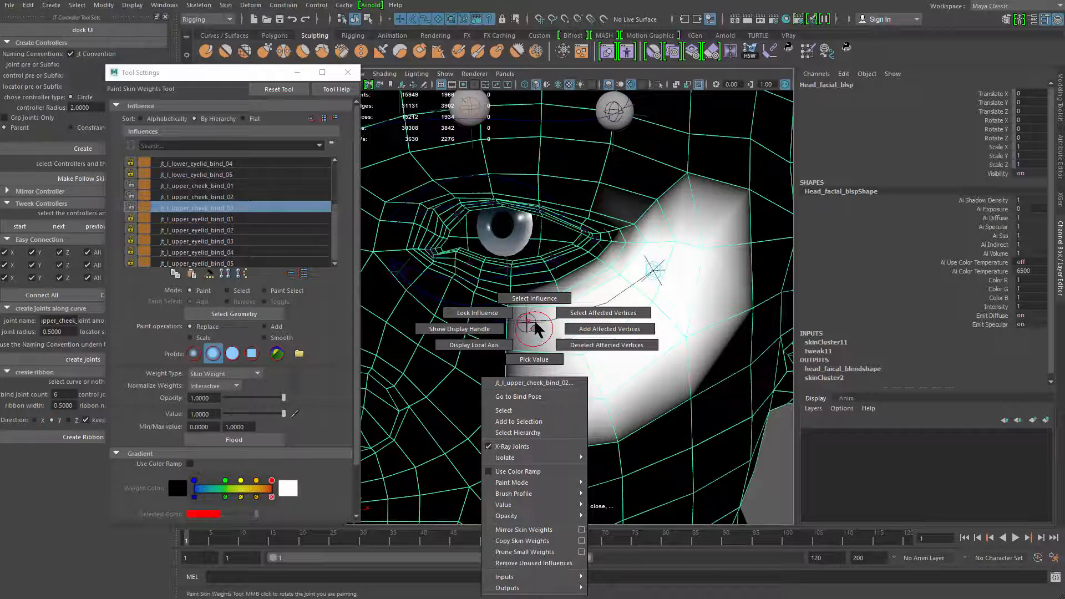
left_click(601, 308)
mouse_move(506, 316)
left_mouse_down()
mouse_move(488, 328)
mouse_move(461, 311)
mouse_move(482, 350)
mouse_move(601, 372)
left_mouse_up()
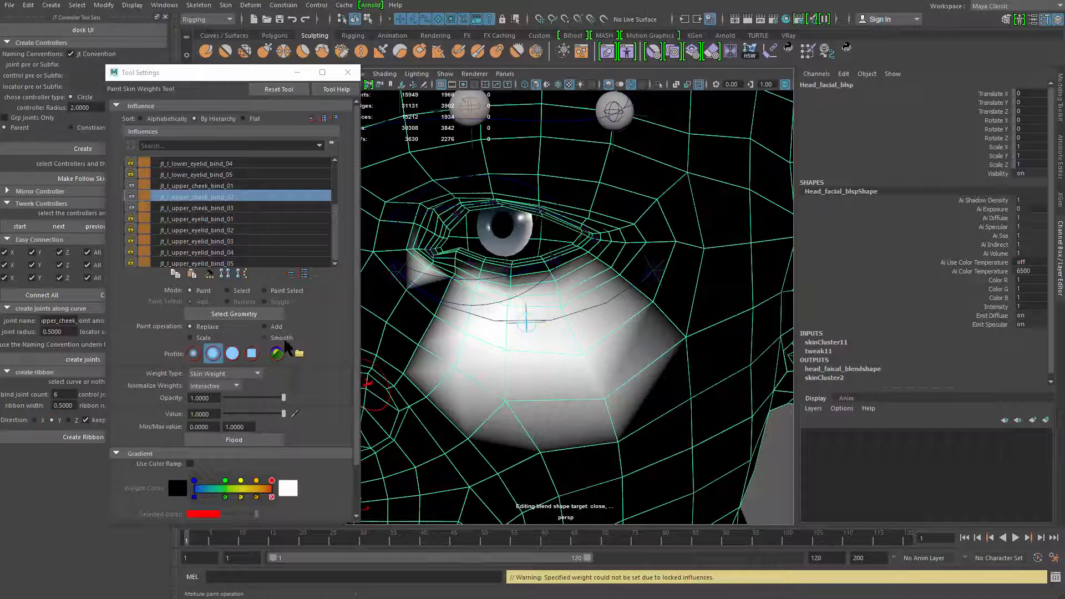
left_click(282, 338)
left_click(256, 438)
Check the outer cheek joint's weights and smooth those of jt_l_upper_cheek_bind_01 below the inner eye corner
left_click(199, 208)
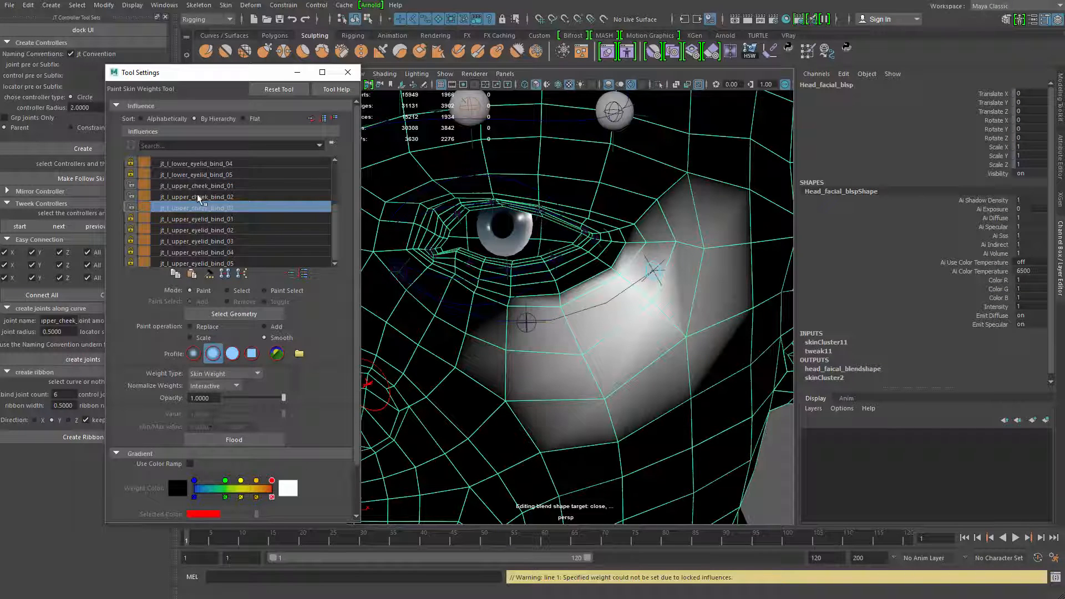
left_click(198, 186)
left_click(430, 305)
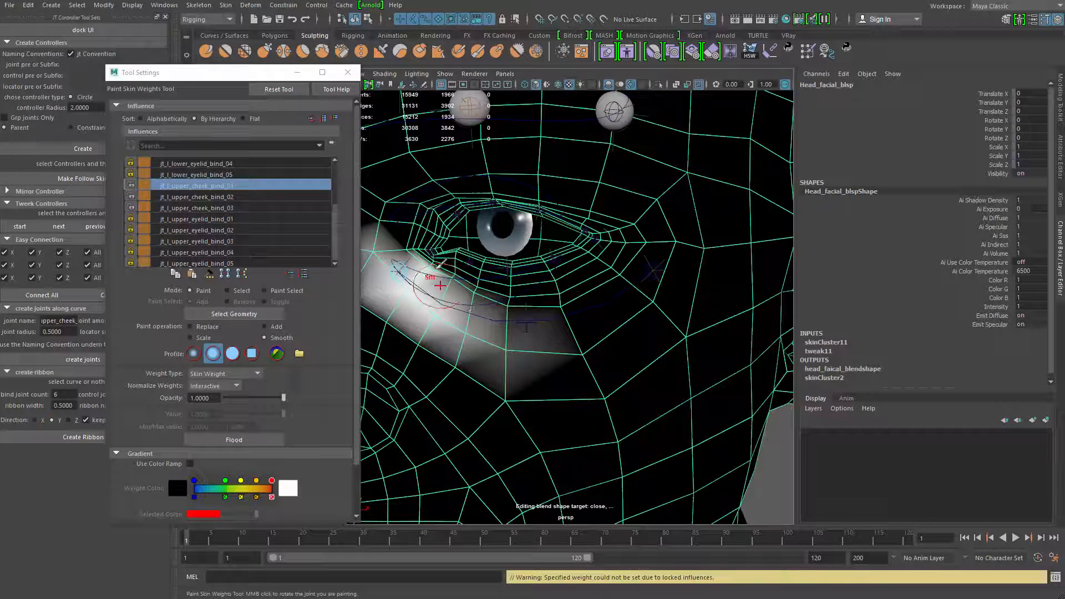
mouse_move(430, 305)
left_mouse_down()
mouse_move(446, 338)
mouse_move(404, 291)
left_mouse_up()
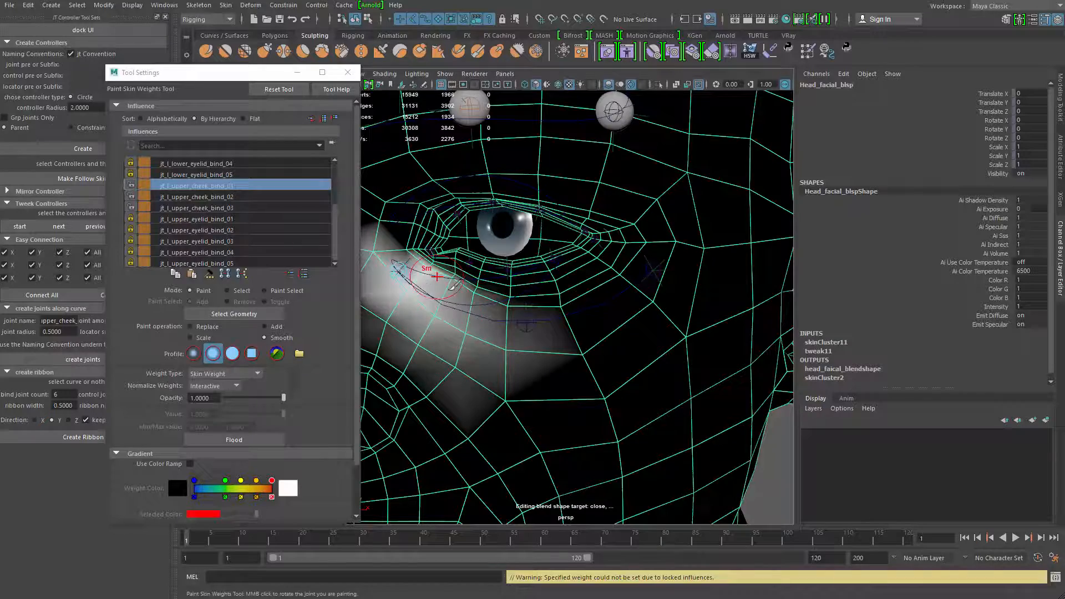
key("q")
right_click_drag(599, 381, 488, 327, "alt")
right_click_drag(441, 286, 467, 345, "alt")
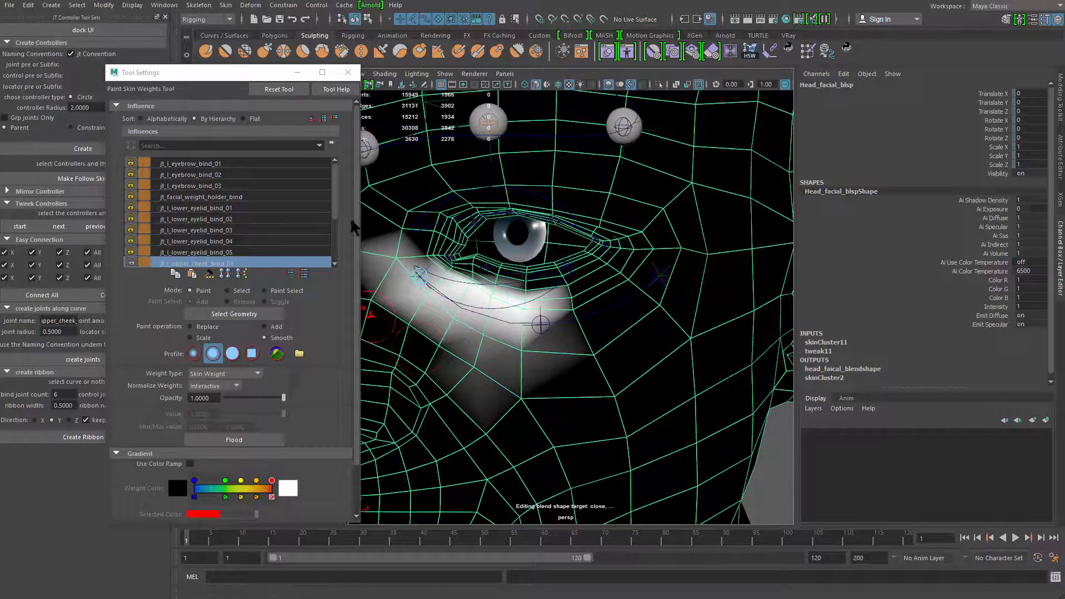
Unlock all the head's skin influences, from jt_l_eyebrow_bind_01 to jt_l_upper_eyelid_bind_05
left_click(331, 208)
left_click_drag(334, 224, 351, 153)
left_click(250, 262)
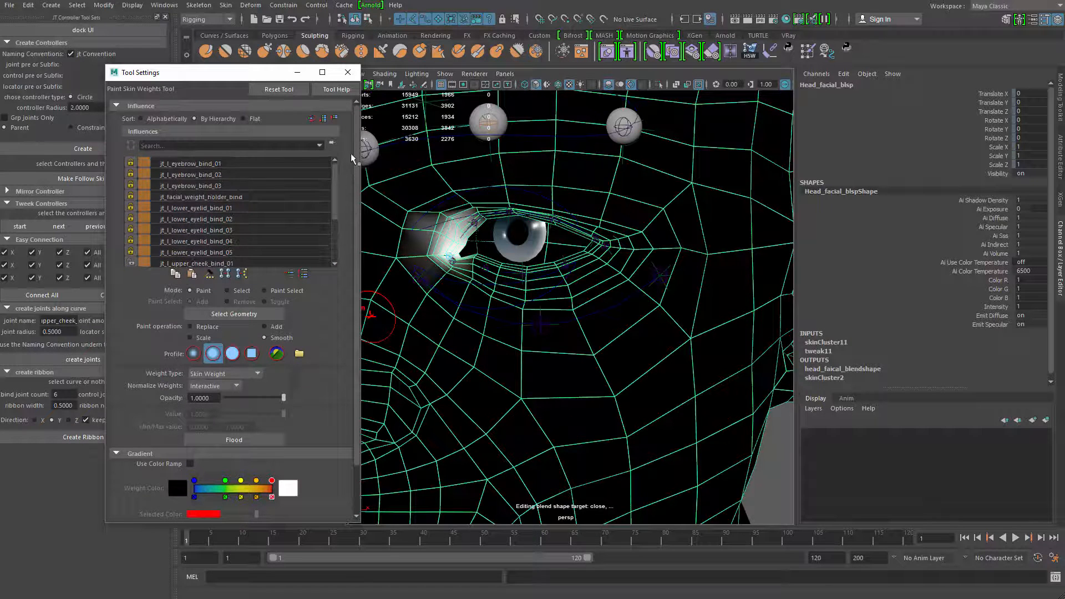
left_click(199, 165, "shift")
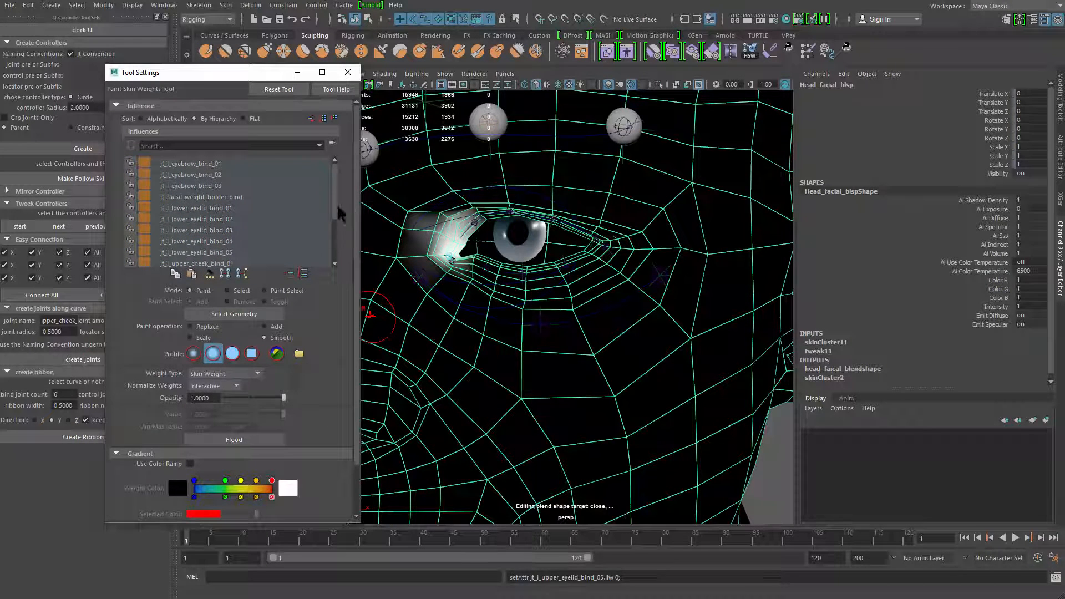
scroll(238, 238, "down", 2)
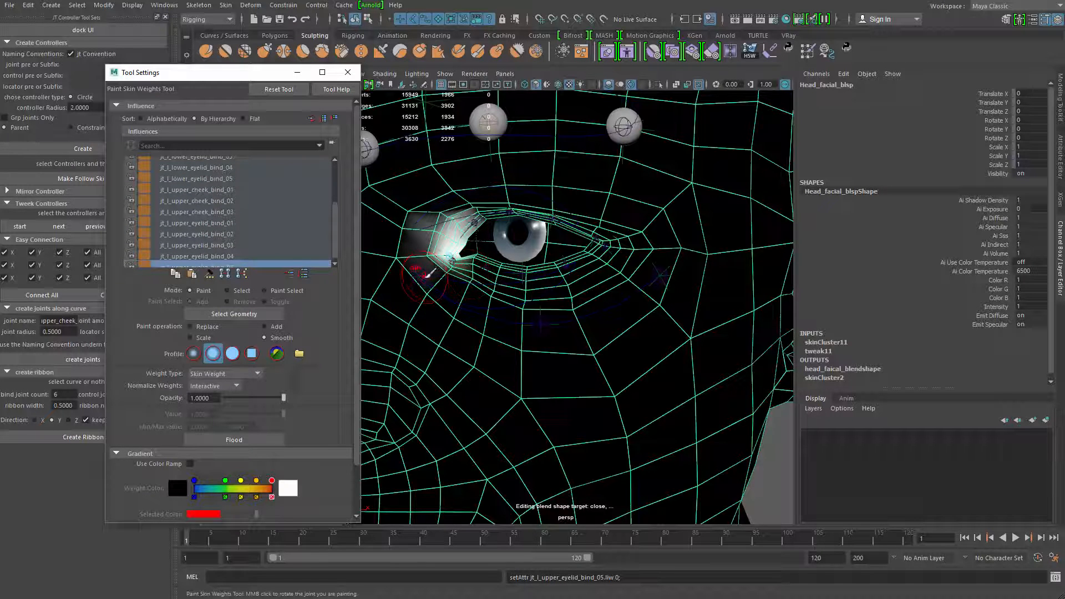
Pick jt_l_upper_cheek_bind_01 and paint Replace weights of value 1 over the inner cheek beside the nose
right_click_drag(428, 275, 427, 287)
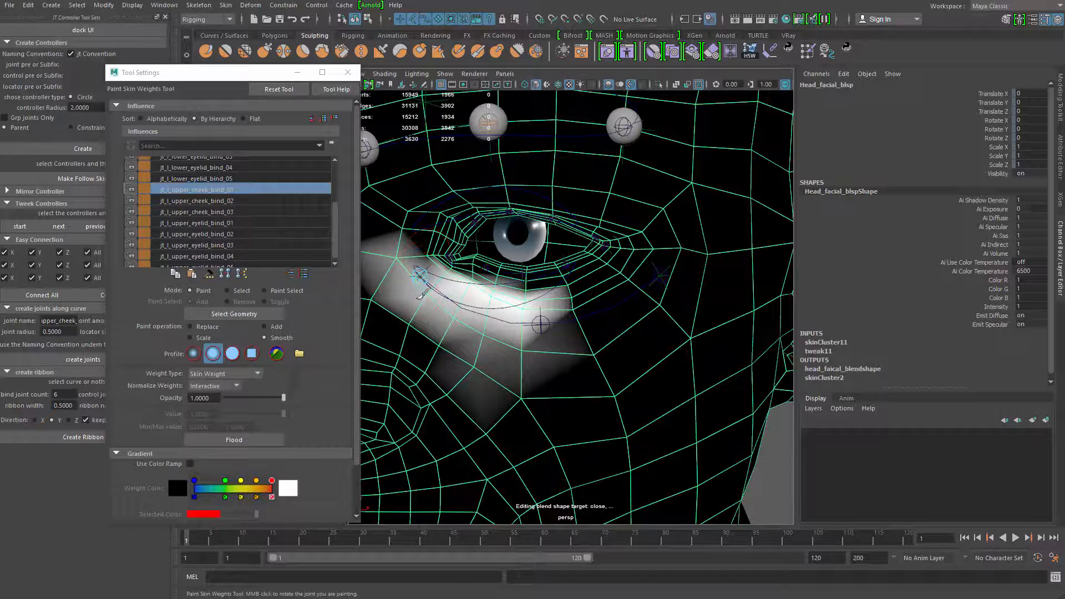
left_click(206, 327)
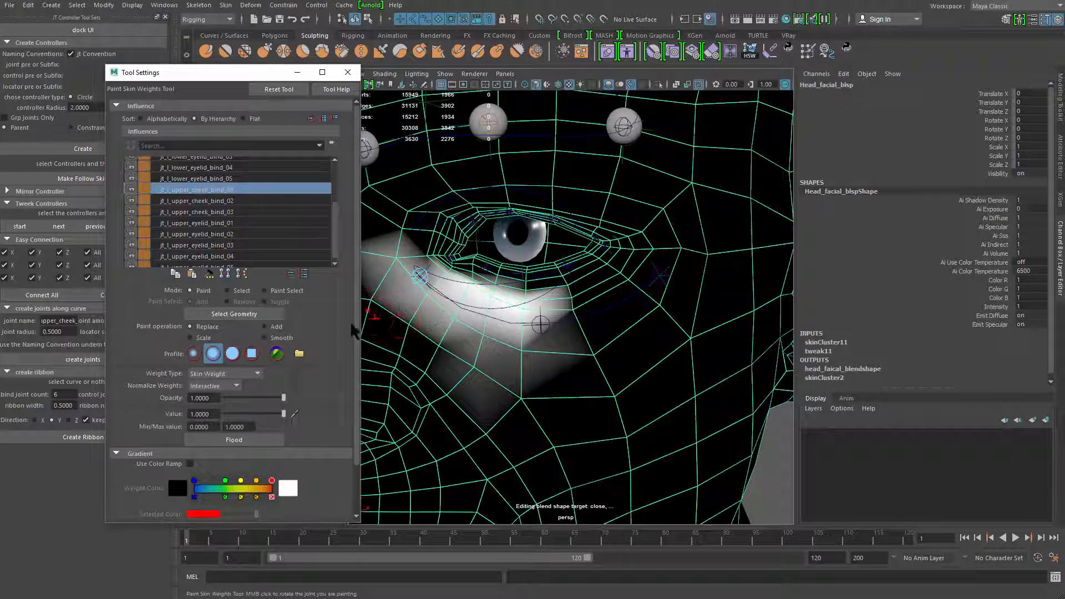
mouse_move(413, 333)
left_mouse_down()
mouse_move(444, 388)
mouse_move(488, 300)
mouse_move(476, 336)
left_mouse_up()
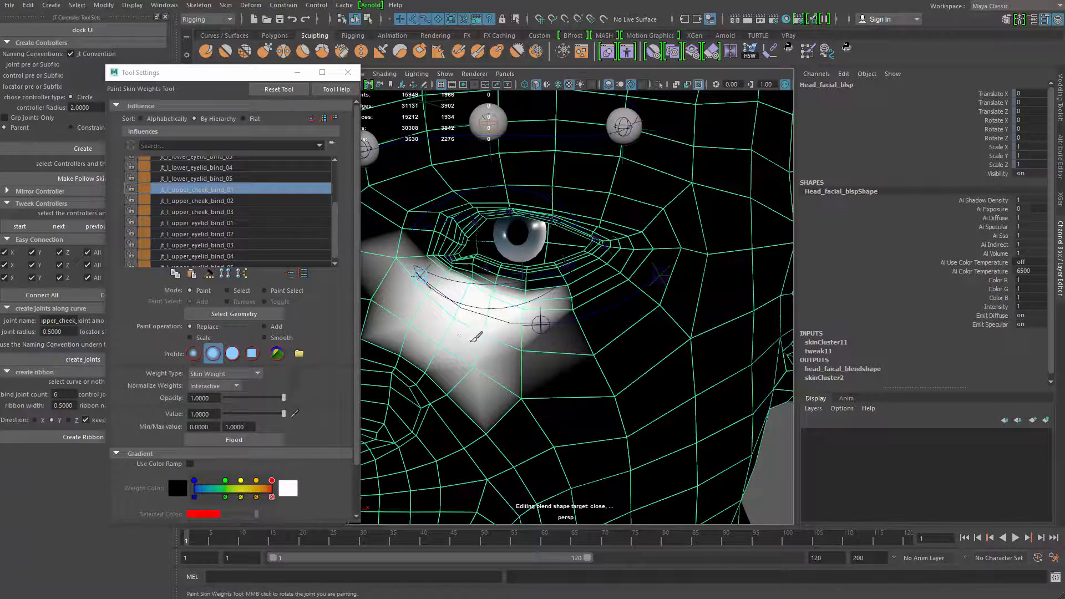
middle_click_drag(476, 337, 543, 343, "alt")
left_click_drag(459, 311, 497, 328)
mouse_move(463, 237)
left_mouse_down("shift")
mouse_move(436, 339)
mouse_move(500, 328)
left_mouse_up("shift")
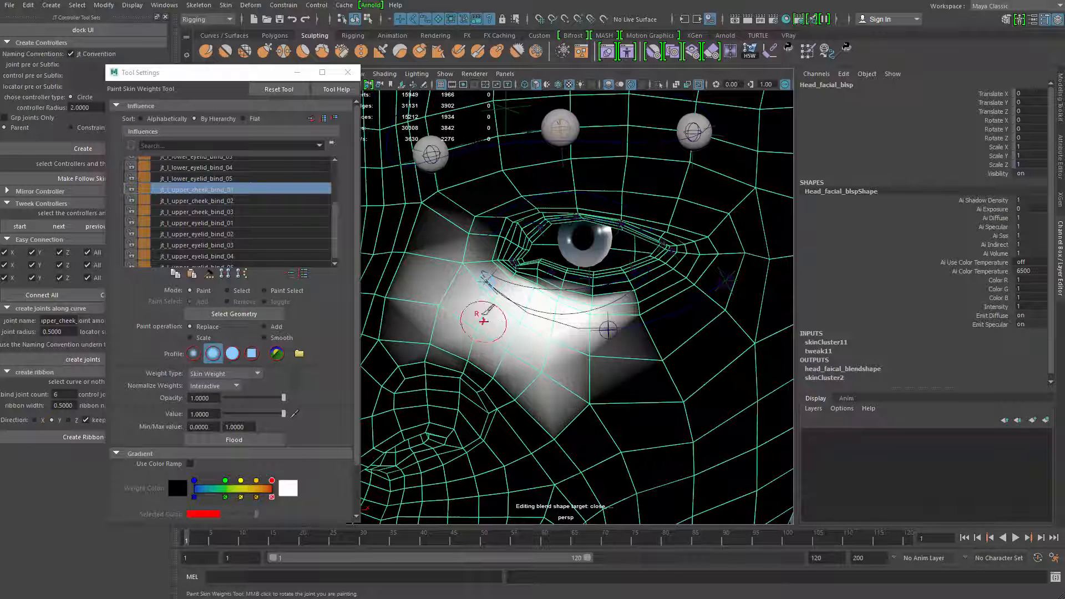
Pick jt_l_upper_cheek_bind_02 and paint Replace weights of value 1 over the cheek directly below the eye
mouse_move(643, 311)
left_mouse_down("shift")
mouse_move(682, 322)
mouse_move(627, 329)
left_mouse_up("shift")
right_click_drag(610, 333, 609, 311)
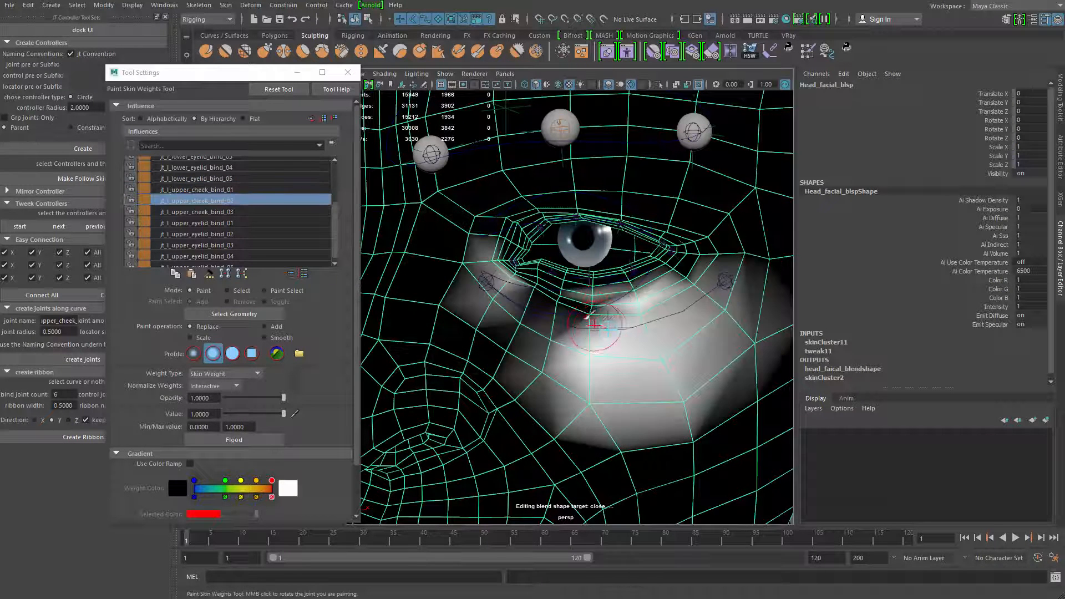
mouse_move(590, 319)
left_mouse_down()
mouse_move(594, 309)
mouse_move(587, 361)
mouse_move(499, 303)
mouse_move(648, 337)
mouse_move(664, 358)
mouse_move(652, 324)
mouse_move(642, 337)
mouse_move(589, 333)
left_mouse_up()
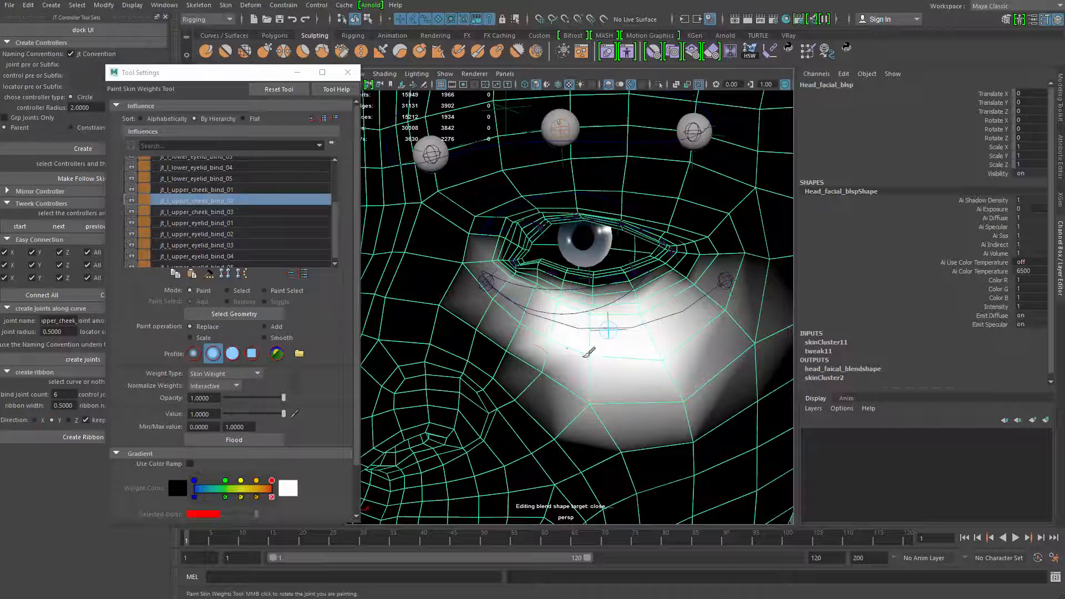
mouse_move(585, 356)
left_mouse_down()
mouse_move(577, 385)
mouse_move(585, 354)
mouse_move(527, 338)
left_mouse_up()
right_click_drag(527, 339, 561, 336, "alt")
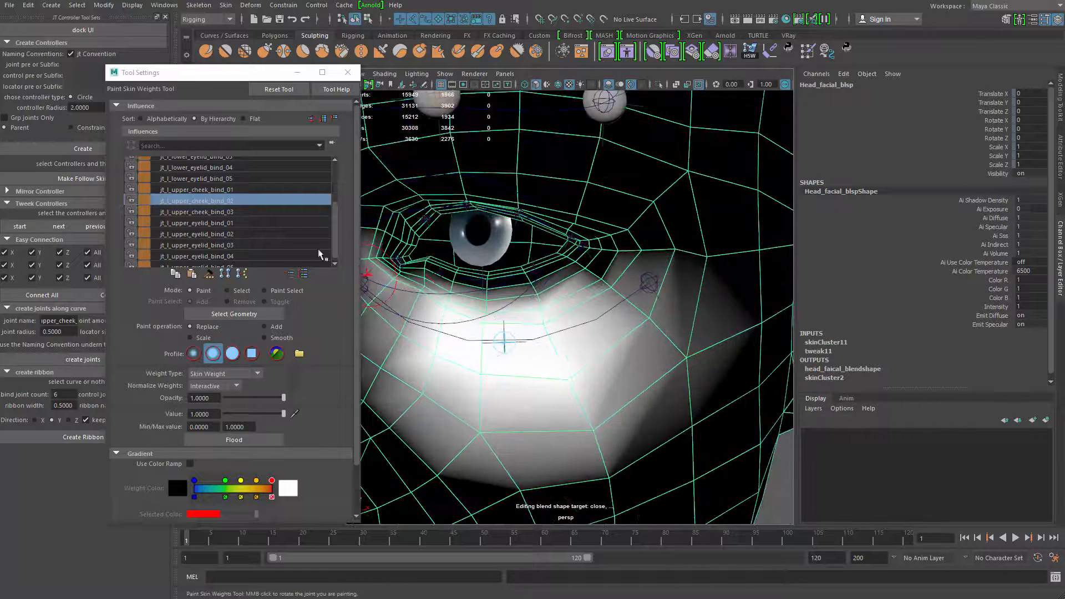
Select jt_l_upper_cheek_bind_03 and paint its weights with Replace at value 1 around the outer eye corner and outer cheek
left_click(279, 215)
middle_click_drag(582, 362, 548, 368, "alt")
mouse_move(540, 356)
left_mouse_down()
mouse_move(525, 340)
mouse_move(571, 320)
mouse_move(647, 338)
mouse_move(592, 293)
mouse_move(614, 269)
mouse_move(630, 304)
left_mouse_up()
left_click_drag(669, 267, 651, 331)
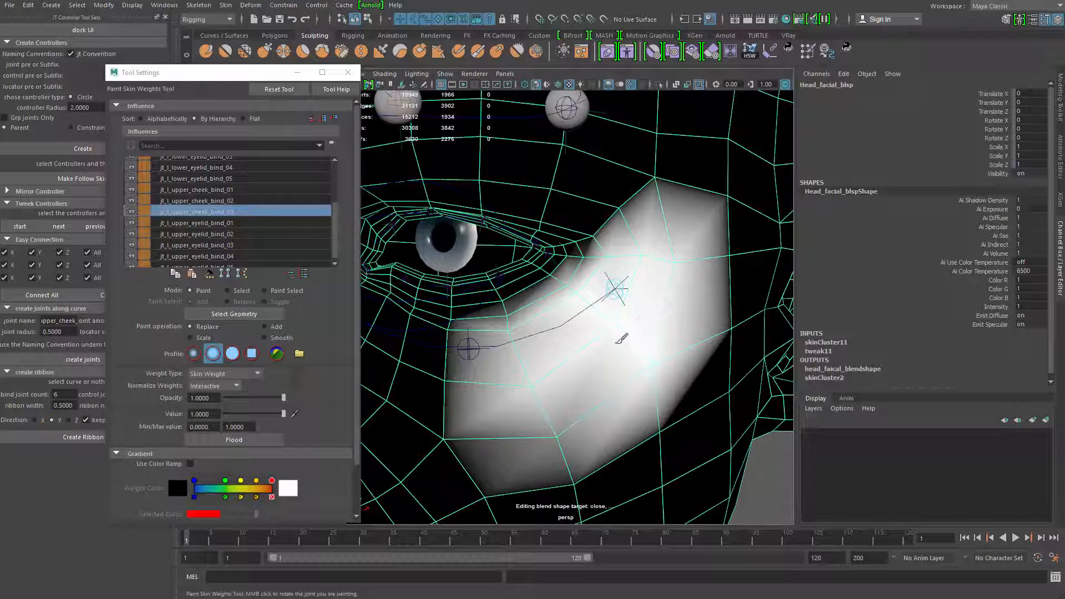
middle_click_drag(592, 327, 611, 312, "alt")
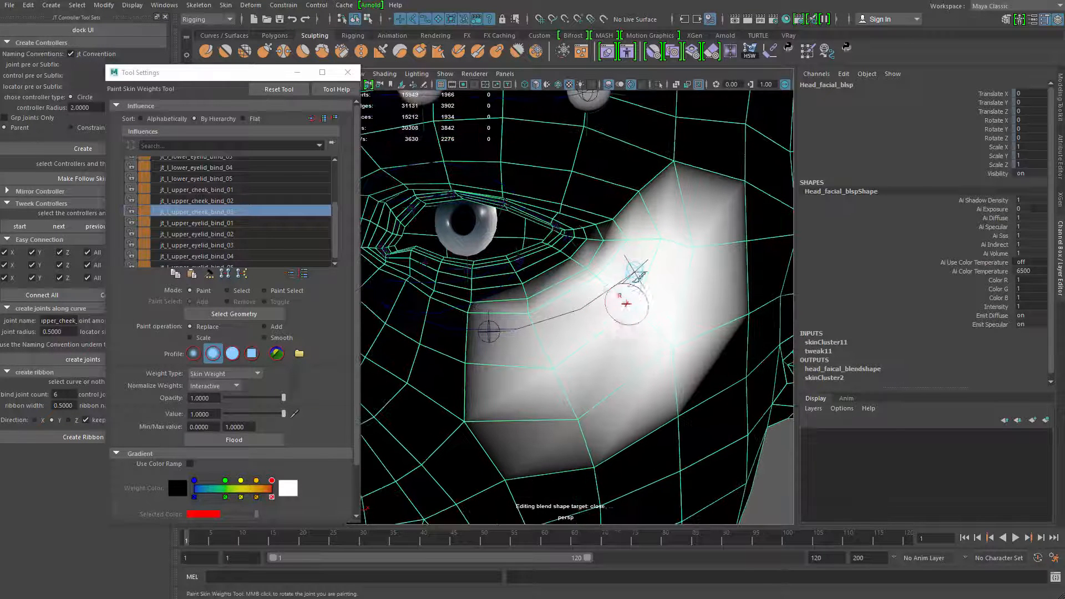
mouse_move(631, 283)
left_mouse_down()
mouse_move(608, 241)
mouse_move(620, 256)
left_mouse_up()
mouse_move(644, 186)
left_mouse_down()
mouse_move(700, 179)
mouse_move(661, 319)
mouse_move(623, 308)
left_mouse_up()
middle_click_drag(623, 308, 653, 289, "alt")
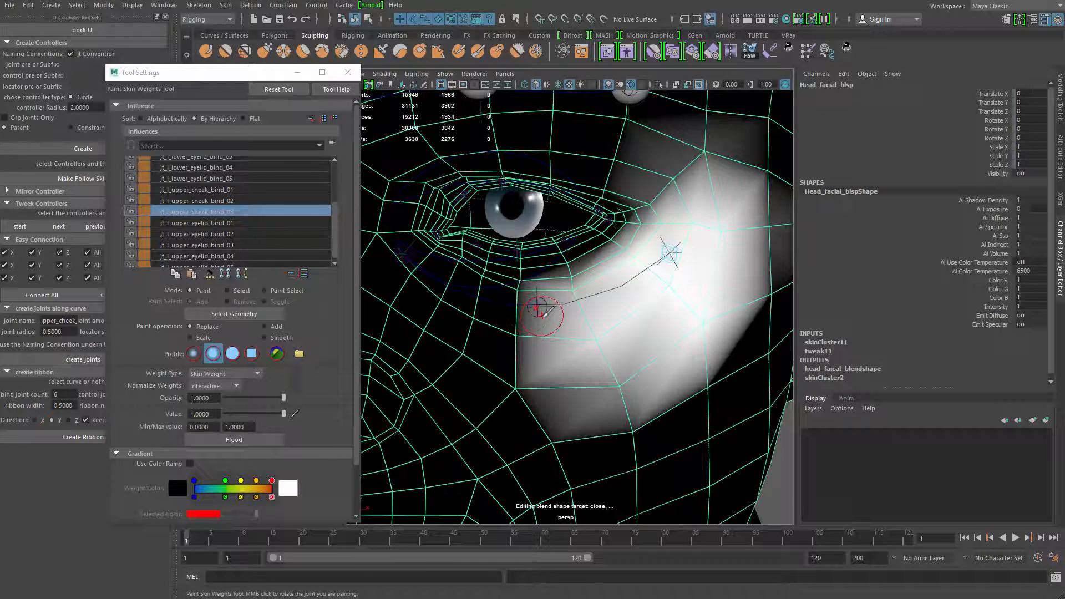
Smooth the middle cheek joint's weights below the eye and display the head with smooth mesh preview
right_click_drag(542, 315, 540, 286)
left_click_drag(582, 349, 594, 350)
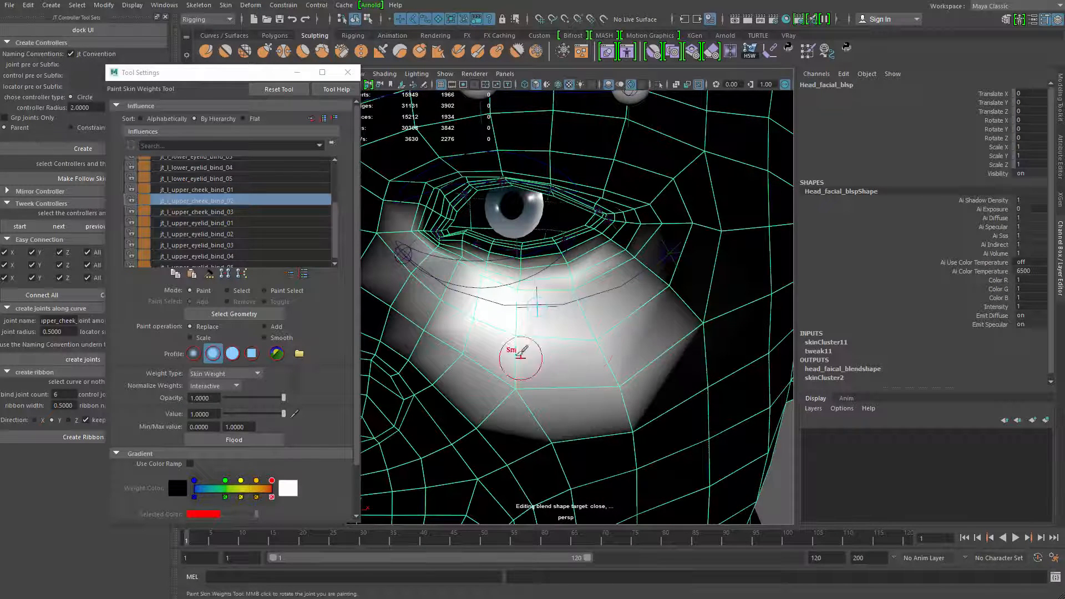
key("3")
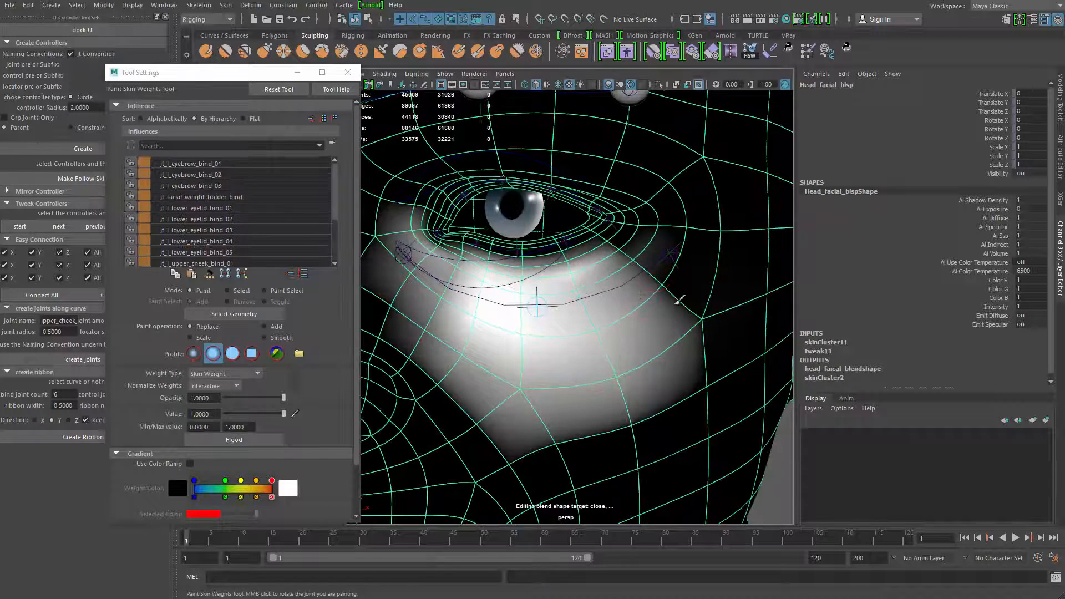
Smooth the skin weights of jt_l_upper_cheek_bind_02 and jt_l_upper_cheek_bind_01 across the inner cheek below the eye
middle_click_drag(490, 341, 526, 359, "alt")
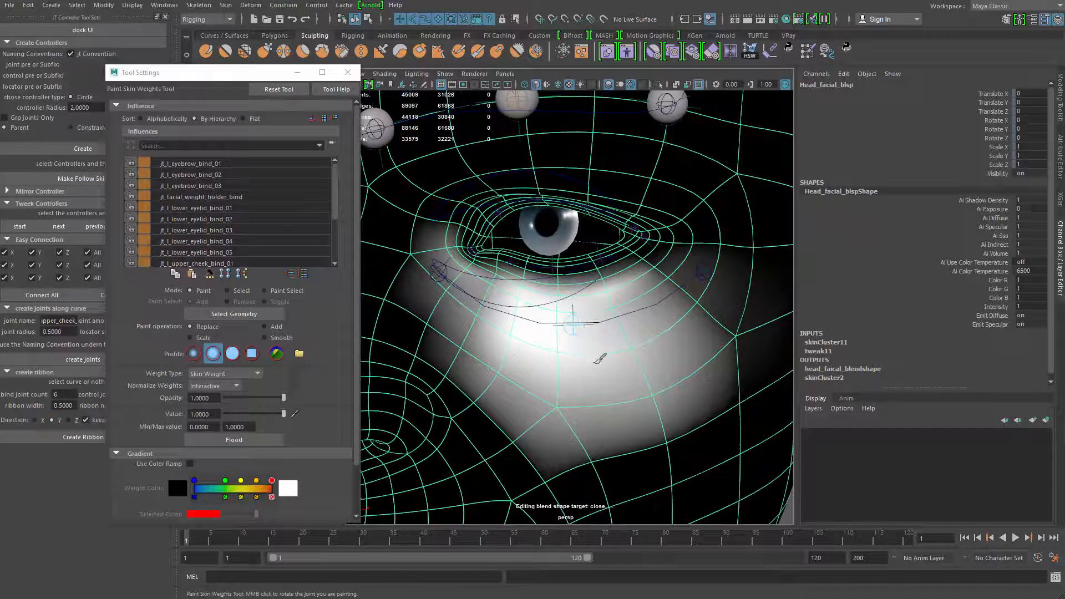
left_click_drag(617, 356, 613, 314)
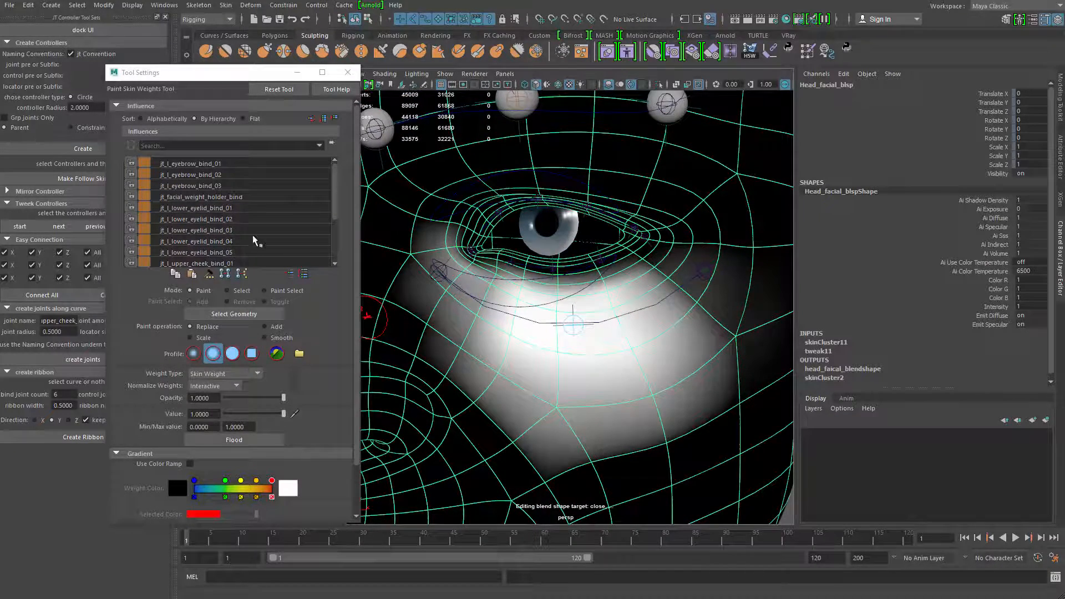
scroll(276, 233, "down", 2)
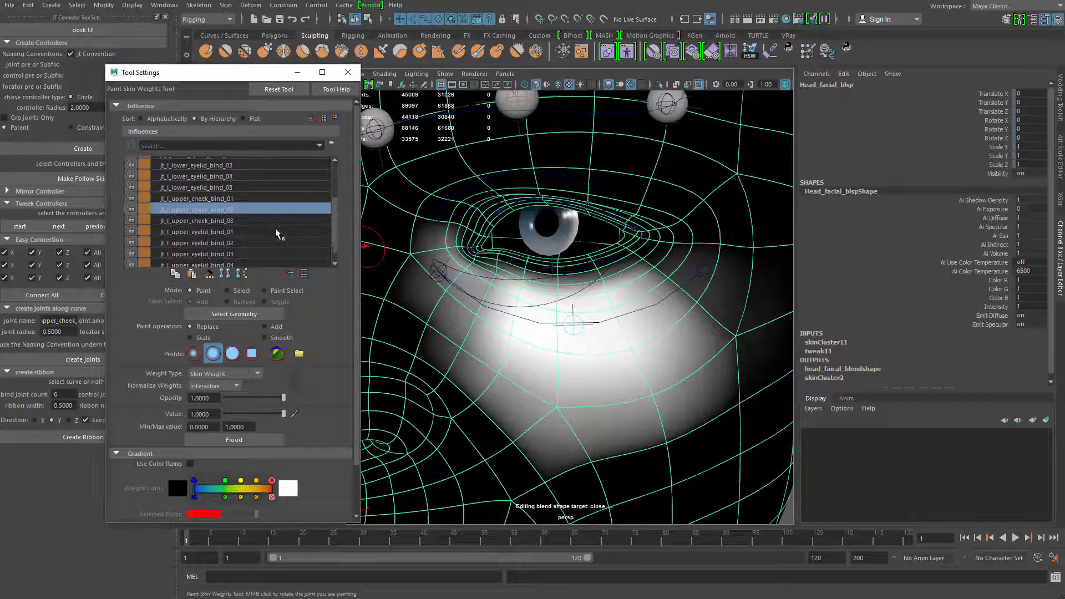
left_click(237, 198)
right_click_drag(483, 333, 531, 351, "alt")
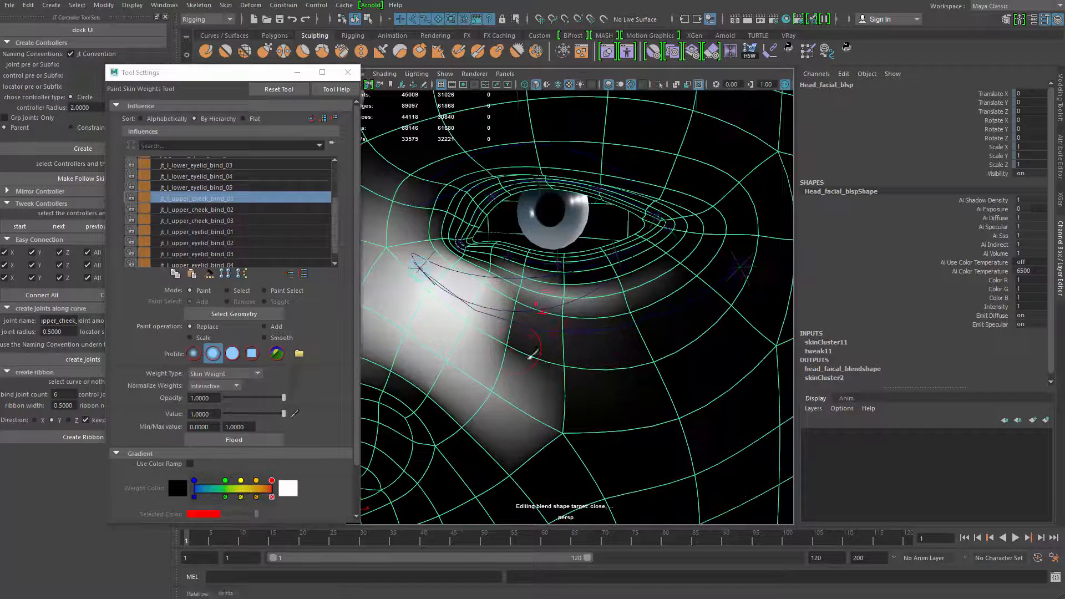
left_click_drag(531, 350, 500, 310, "shift")
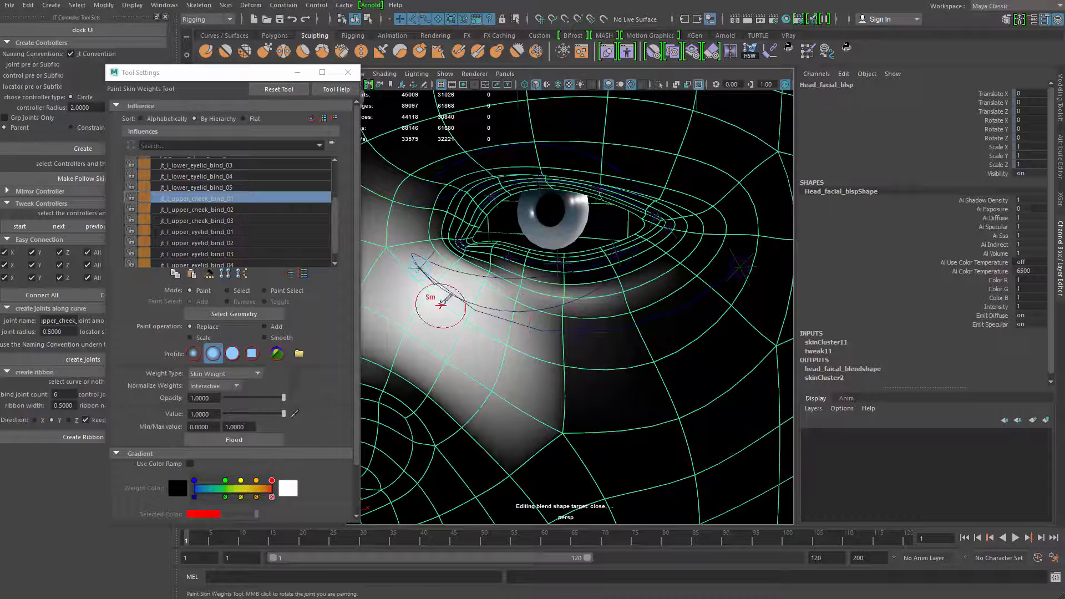
Further smooth the transition between jt_l_upper_cheek_bind_01 and jt_l_upper_cheek_bind_02, checking both influences below the eye
left_click(197, 210)
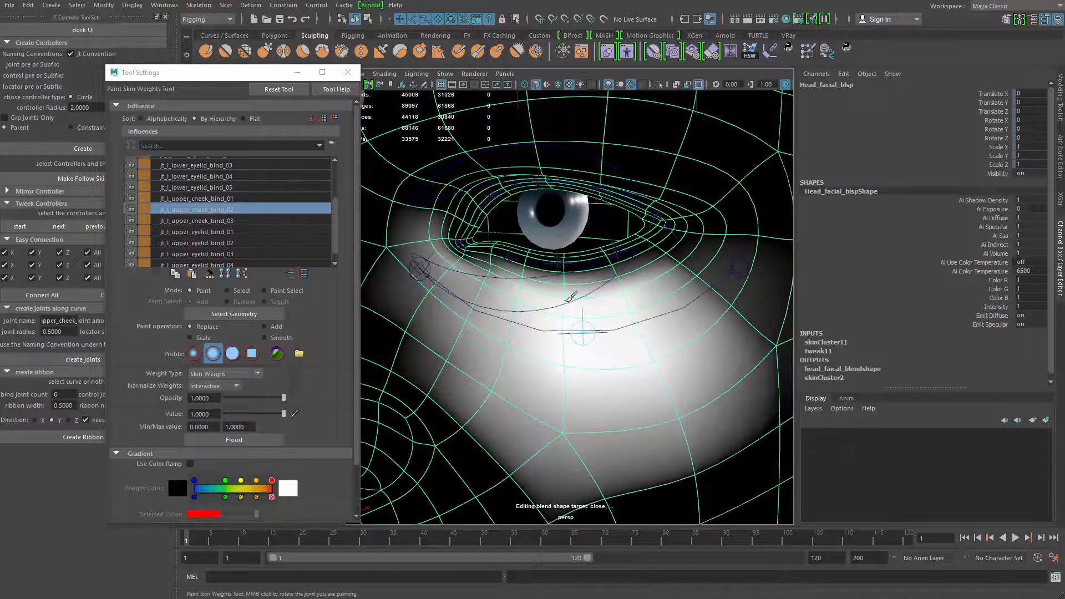
left_click(232, 203)
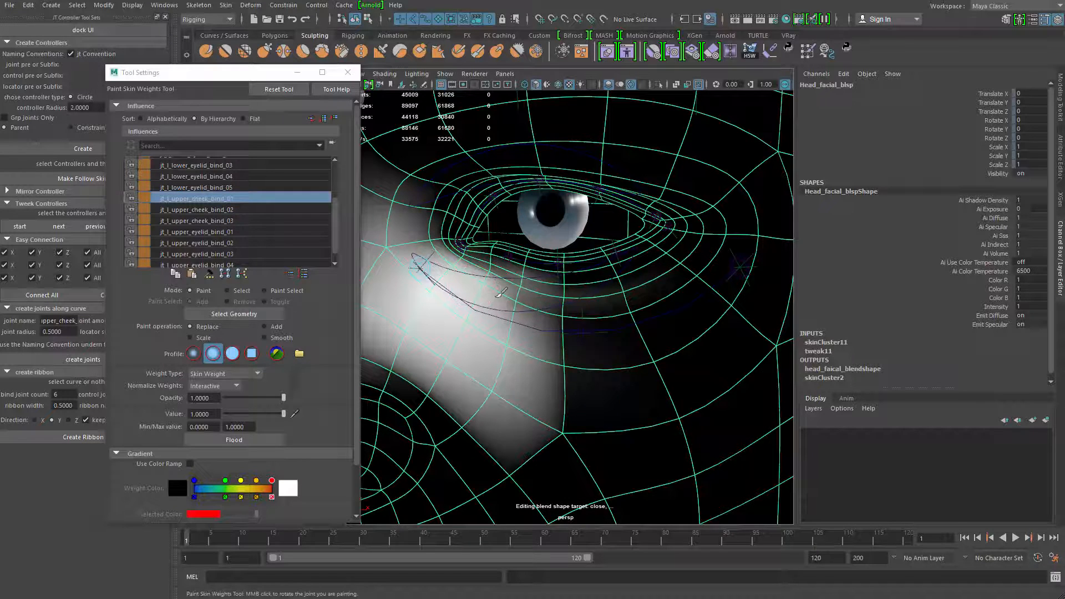
mouse_move(499, 293)
left_mouse_down()
mouse_move(594, 327)
mouse_move(544, 409)
left_mouse_up()
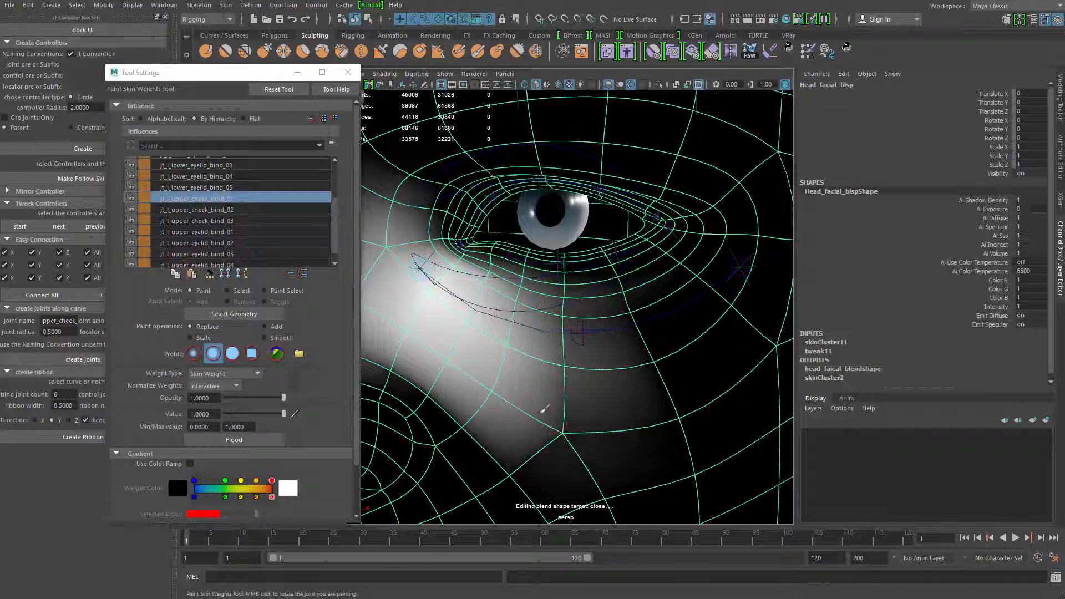
left_click(232, 209)
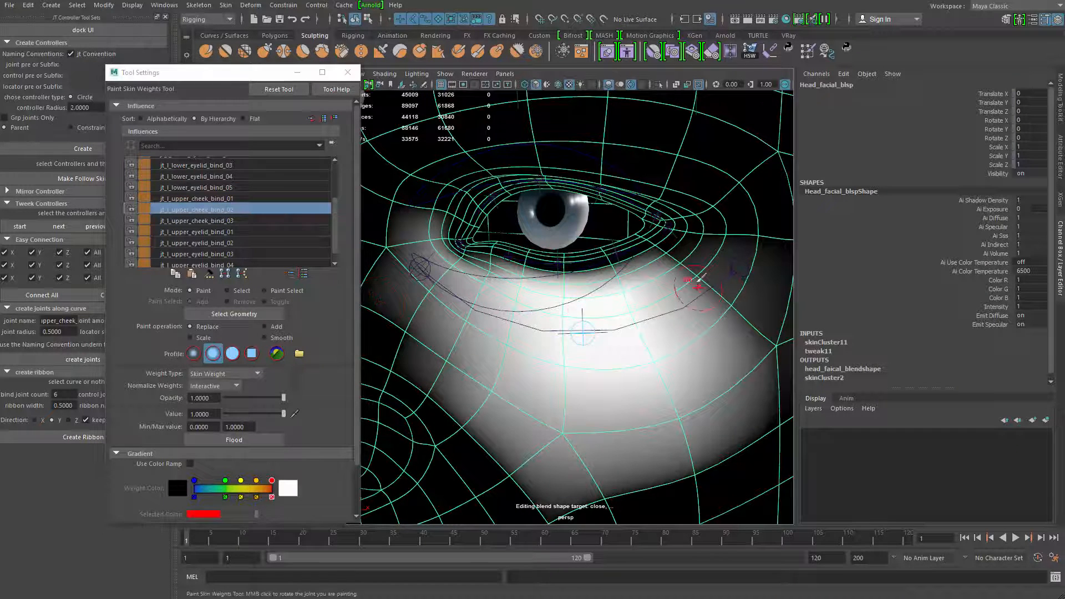
right_click_drag(579, 321, 598, 328, "alt")
middle_click_drag(598, 327, 486, 326, "alt")
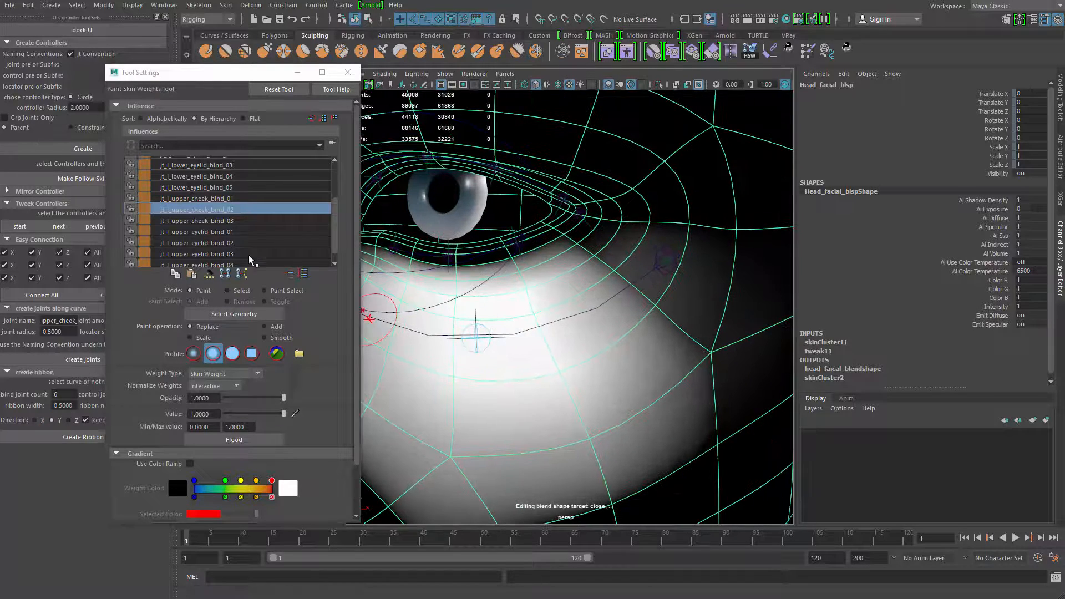
Pick jt_l_upper_cheek_bind_03, smooth its weights from the outer eye corner into the outer cheek, and leave weight painting
left_click(238, 220)
left_click_drag(598, 241, 611, 221)
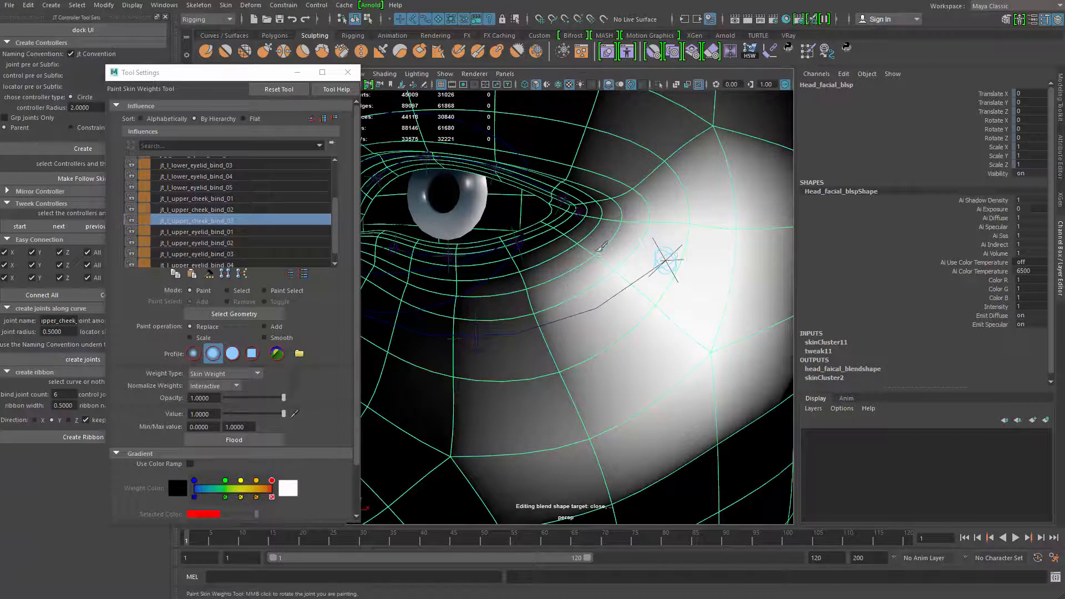
right_click_drag(667, 367, 492, 347, "alt")
key("q")
Test the ac_lower_eyelid controller by moving it vertically, leaving its Translate Y at -0.121
left_click_drag(492, 347, 535, 354, "alt")
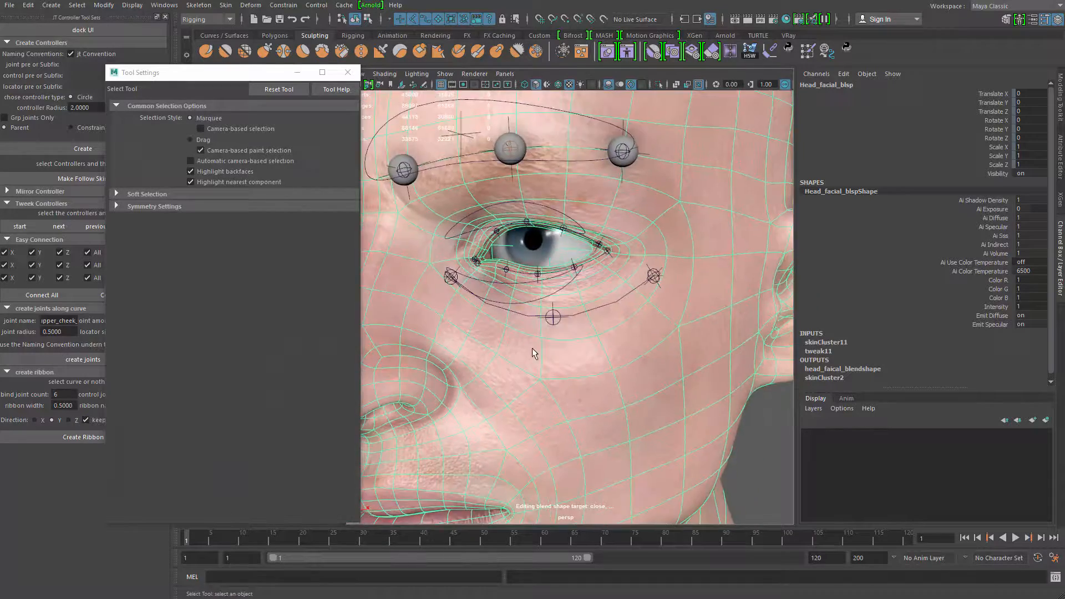
right_click_drag(534, 354, 682, 516, "alt")
middle_click_drag(551, 336, 560, 312, "alt")
left_click(534, 320)
right_click_drag(534, 320, 513, 317, "alt")
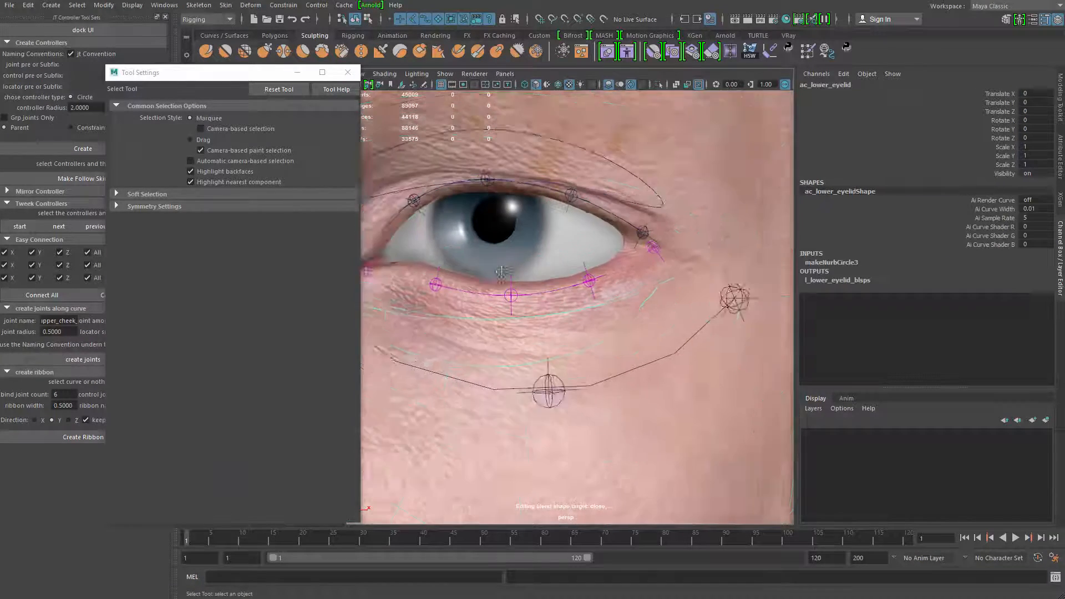
middle_click_drag(514, 317, 608, 300, "alt")
key("w")
left_click_drag(587, 253, 476, 253)
left_click_drag(572, 229, 571, 242)
middle_click_drag(571, 242, 521, 197, "alt")
left_click_drag(522, 197, 578, 222, "alt")
key("ctrl+z")
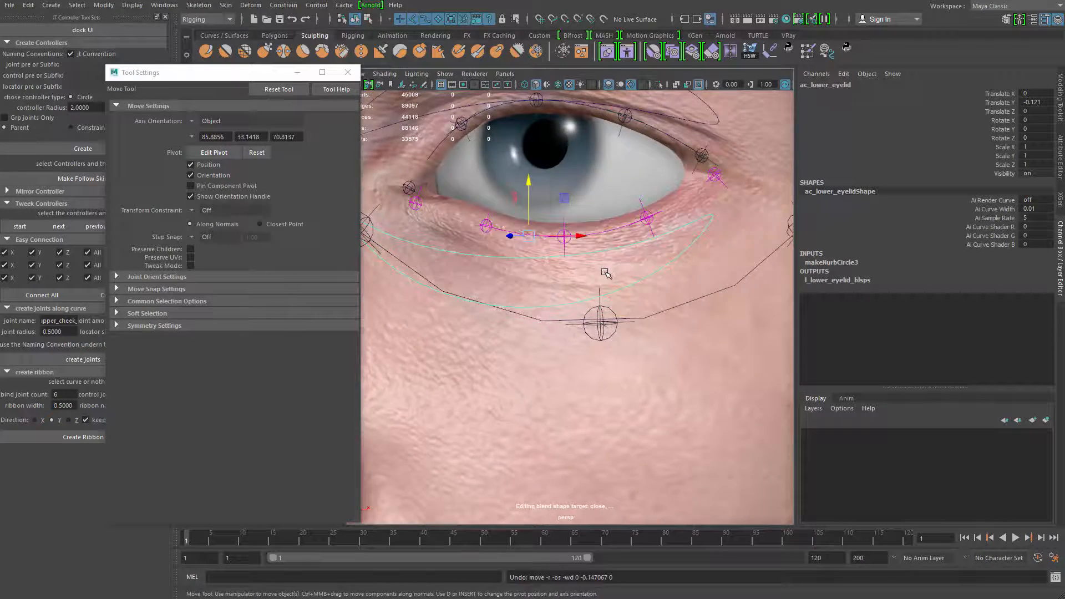
left_click_drag(605, 271, 602, 266, "alt")
key("q")
Resume painting skin weights on the head and smooth jt_l_lower_eyelid_bind_03 below the middle of the lower lid
left_click(611, 249)
right_click_drag(616, 237, 558, 195)
mouse_move(560, 197)
left_mouse_down("alt")
mouse_move(585, 191)
mouse_move(602, 224)
left_mouse_up("alt")
right_click_drag(602, 229, 600, 200)
key("b")
mouse_move(585, 245)
left_mouse_down()
mouse_move(575, 251)
mouse_move(688, 280)
mouse_move(591, 327)
left_mouse_up()
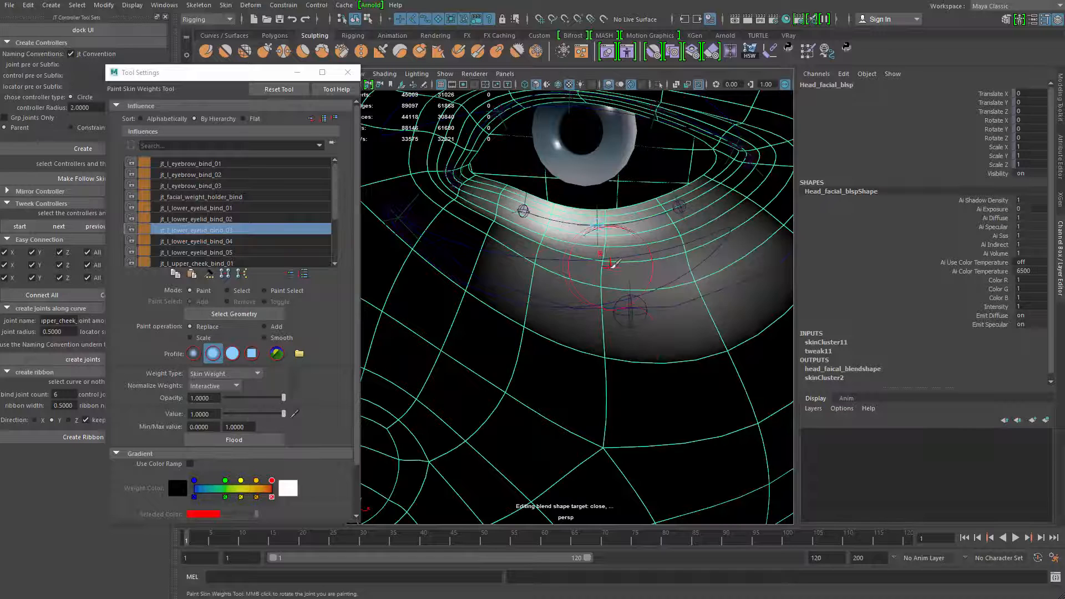
left_click_drag(611, 267, 617, 262, "shift")
left_click_drag(556, 250, 654, 259)
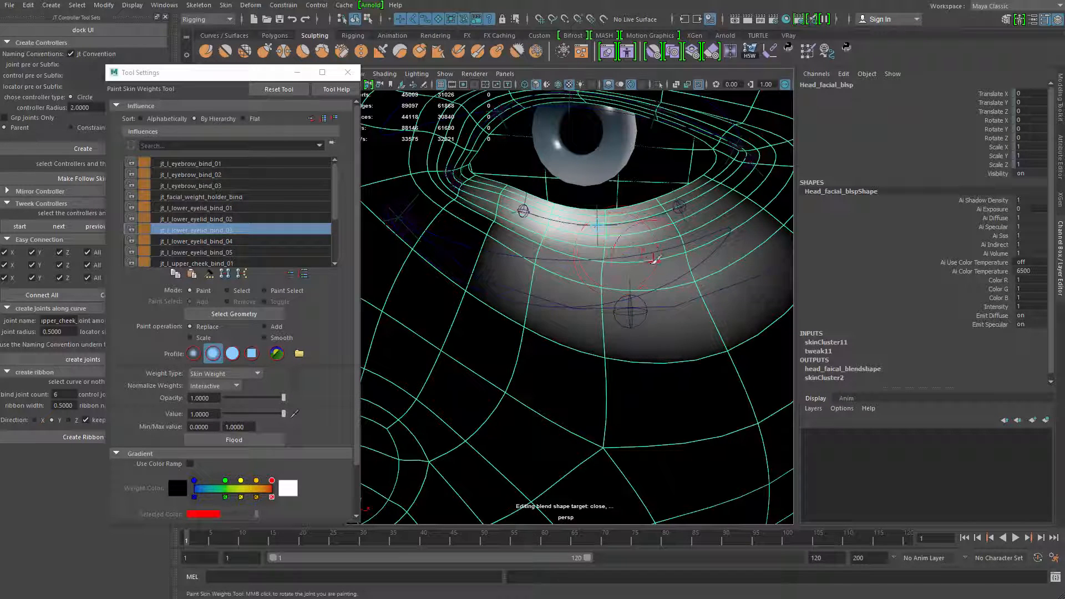
Pick jt_l_lower_eyelid_bind_04 and smooth the lower lid weights from the inner side outward, then leave weight painting
right_click(522, 216)
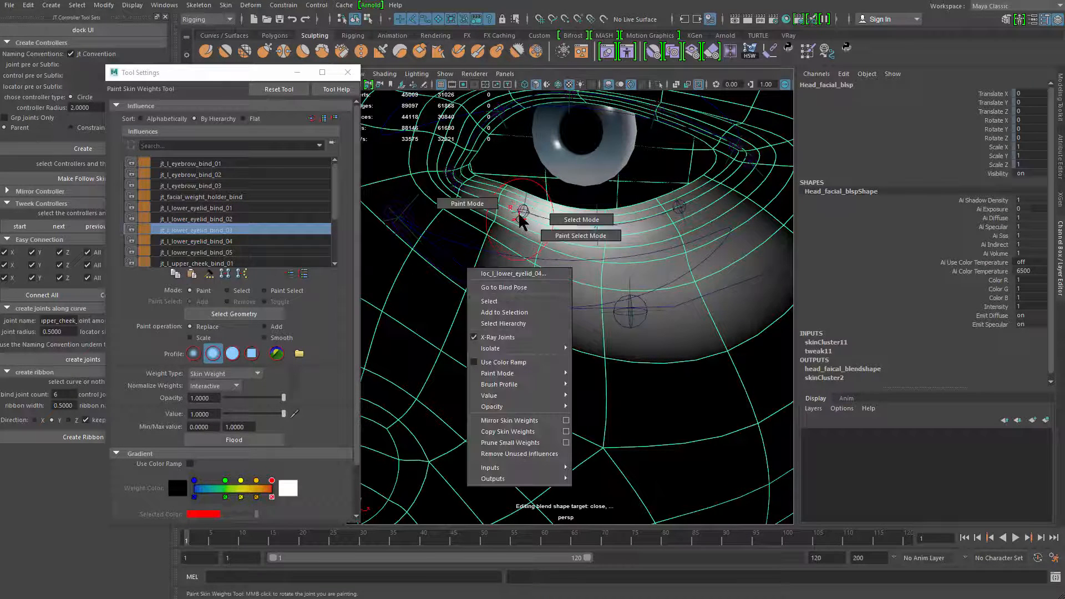
right_click_drag(523, 216, 517, 233)
mouse_move(509, 249)
left_mouse_down("shift")
mouse_move(484, 244)
mouse_move(491, 255)
mouse_move(501, 238)
left_mouse_up("shift")
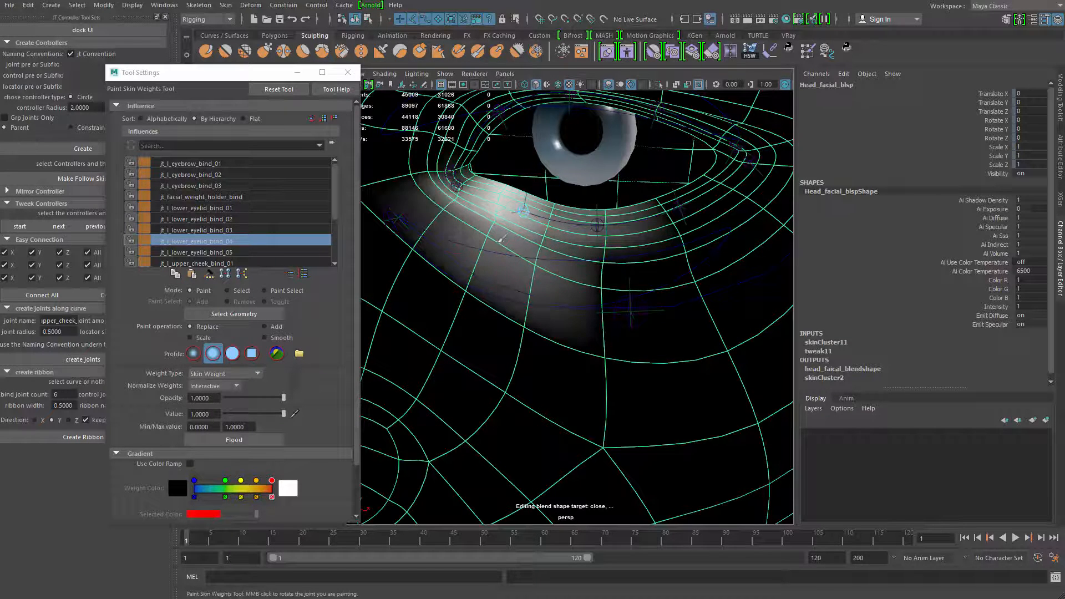
left_click_drag(661, 263, 616, 211, "alt")
right_click_drag(609, 211, 610, 186)
left_click_drag(644, 260, 628, 267, "shift")
mouse_move(675, 235)
left_mouse_down("shift")
mouse_move(688, 247)
mouse_move(657, 257)
left_mouse_up("shift")
right_click_drag(613, 272, 537, 254, "alt")
key("q")
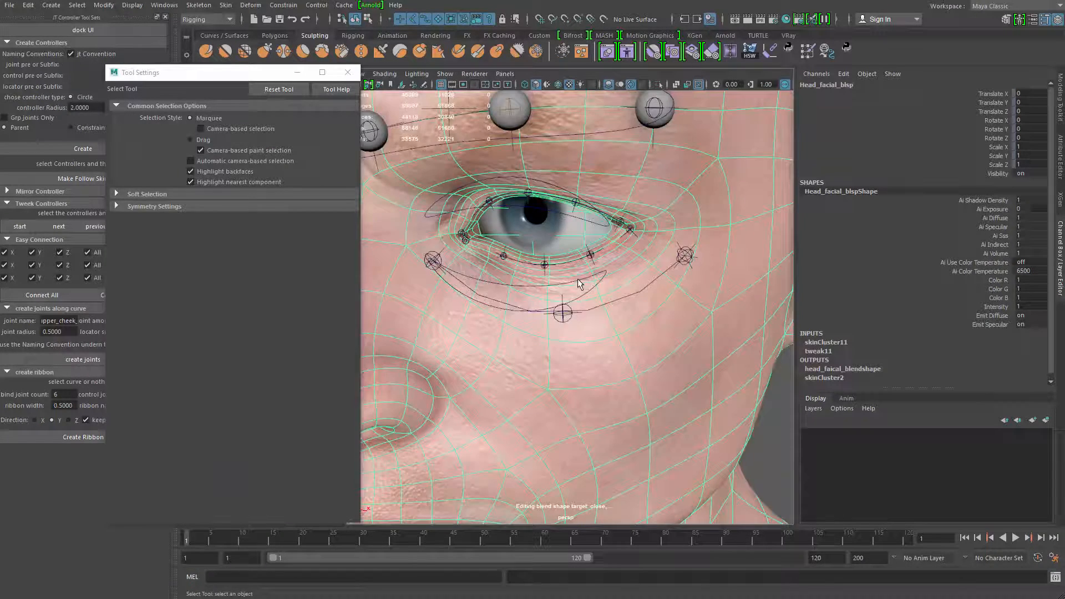
Try moving the ac_lower_eyelid controller downward to check the lid deformation, and undo the move
left_click(578, 278)
key("w")
left_click_drag(524, 225, 543, 286)
right_click_drag(543, 286, 591, 334, "alt")
key("ctrl+z")
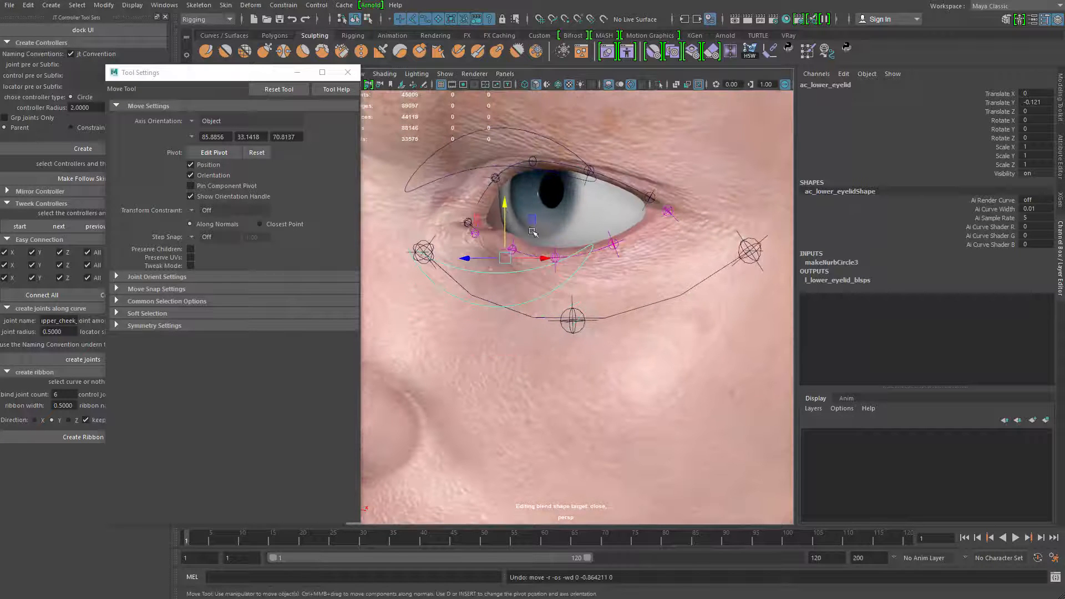
key("q")
Move jt_l_upper_cheek_bind_02 up toward the lower lid and back down to test the cheek deformation from several angles
left_click(573, 321)
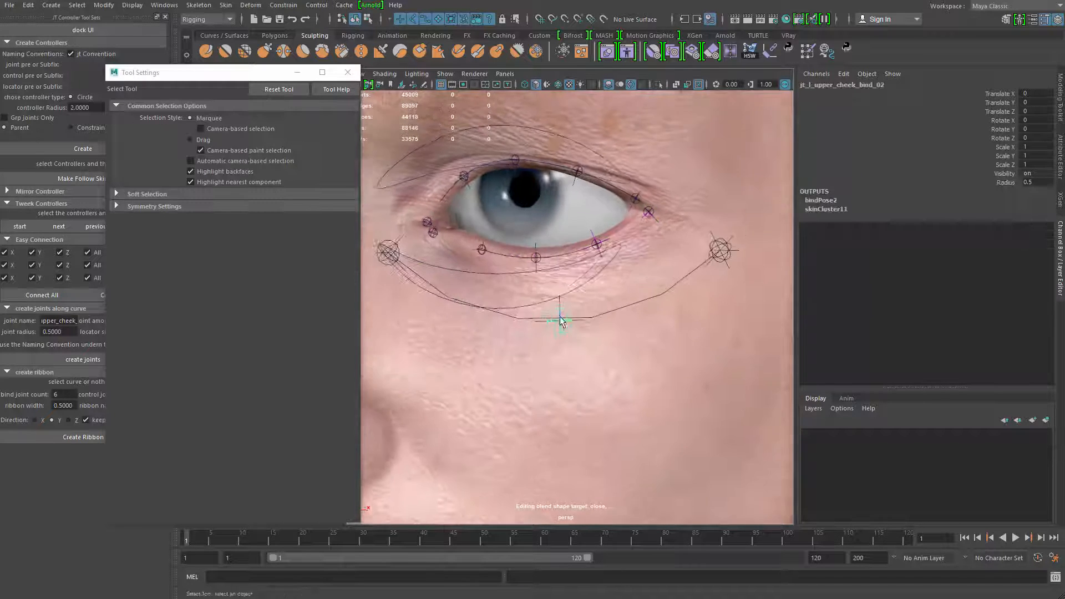
left_click_drag(560, 321, 599, 230, "alt")
key("w")
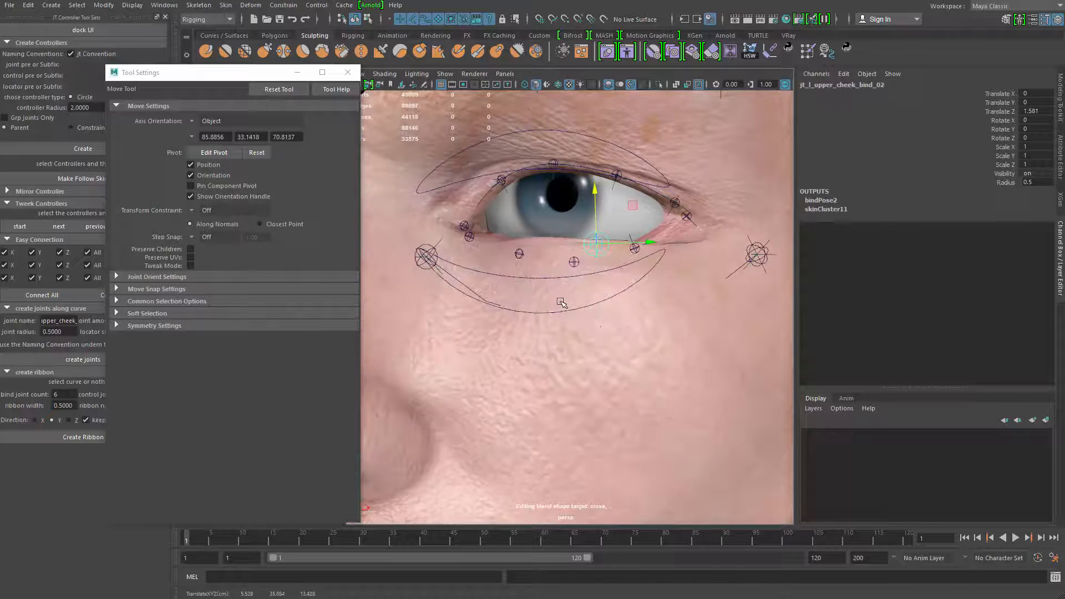
left_click_drag(562, 302, 627, 258, "alt")
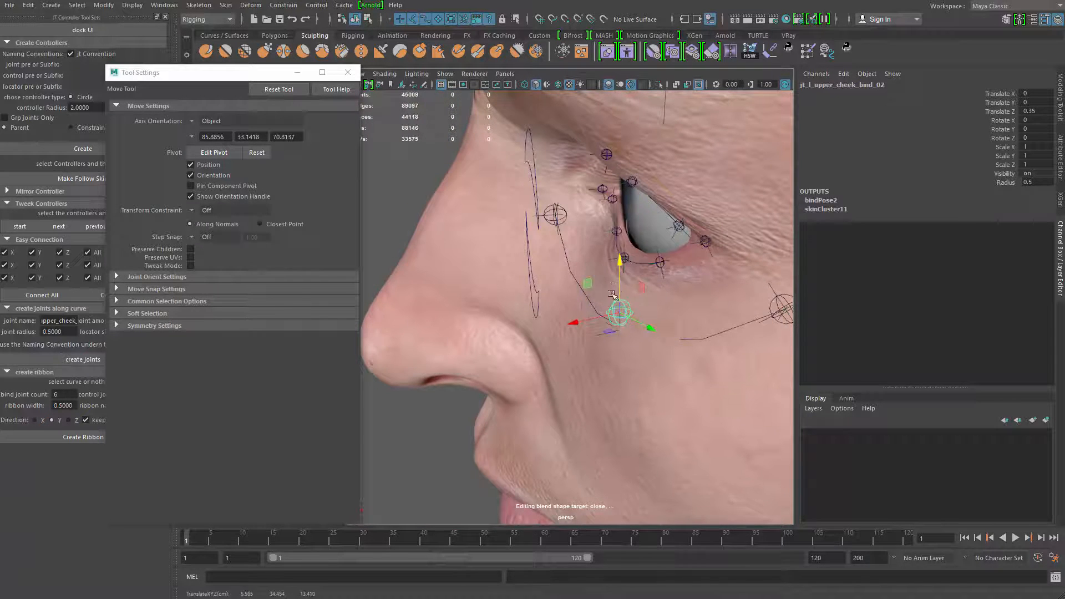
left_click_drag(612, 294, 587, 251, "alt")
key("q")
Return to Paint Skin Weights on the head and smooth jt_l_lower_eyelid_bind_02 below the outer lower lid
right_click(590, 255)
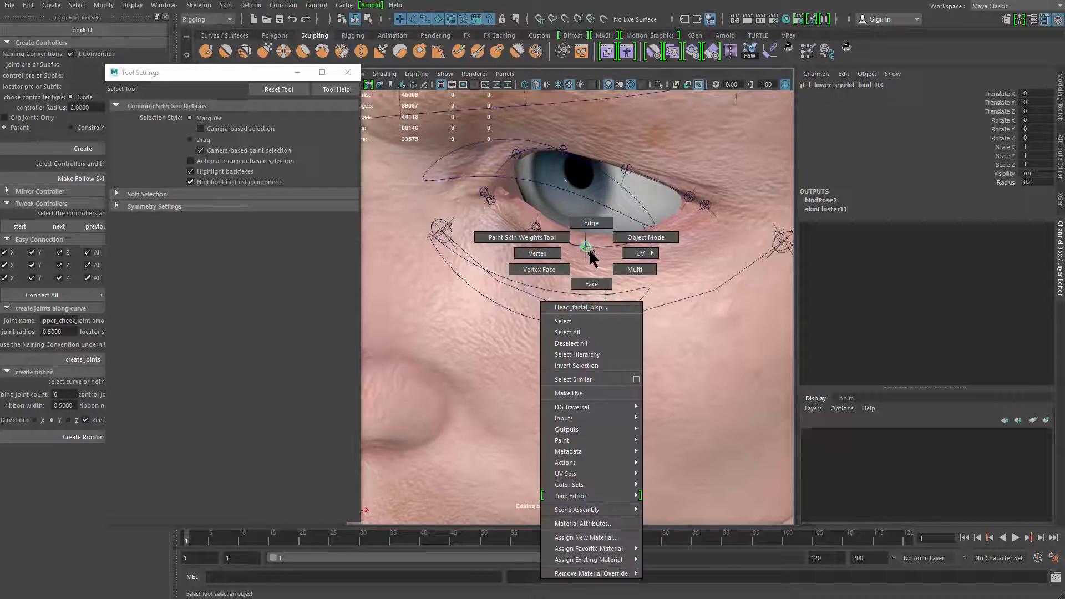
left_click(607, 259)
right_click_drag(607, 261, 587, 238)
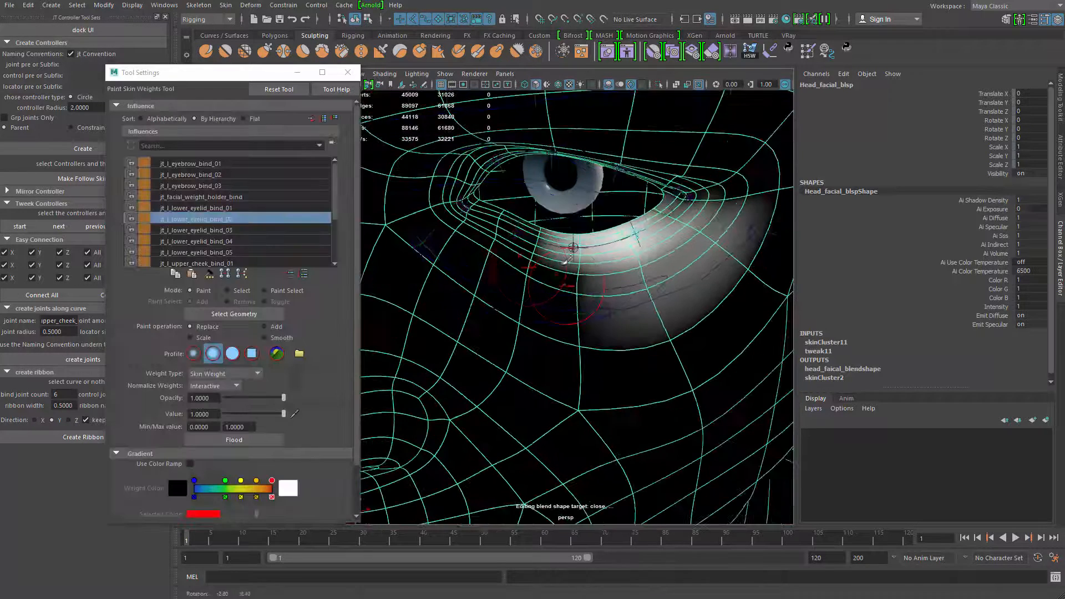
mouse_move(648, 299)
left_mouse_down()
mouse_move(704, 269)
mouse_move(663, 264)
mouse_move(691, 260)
mouse_move(715, 282)
left_mouse_up()
Smooth the weights of jt_l_lower_eyelid_bind_03 and jt_l_lower_eyelid_bind_04 down into the upper cheek
right_click_drag(571, 288, 577, 280)
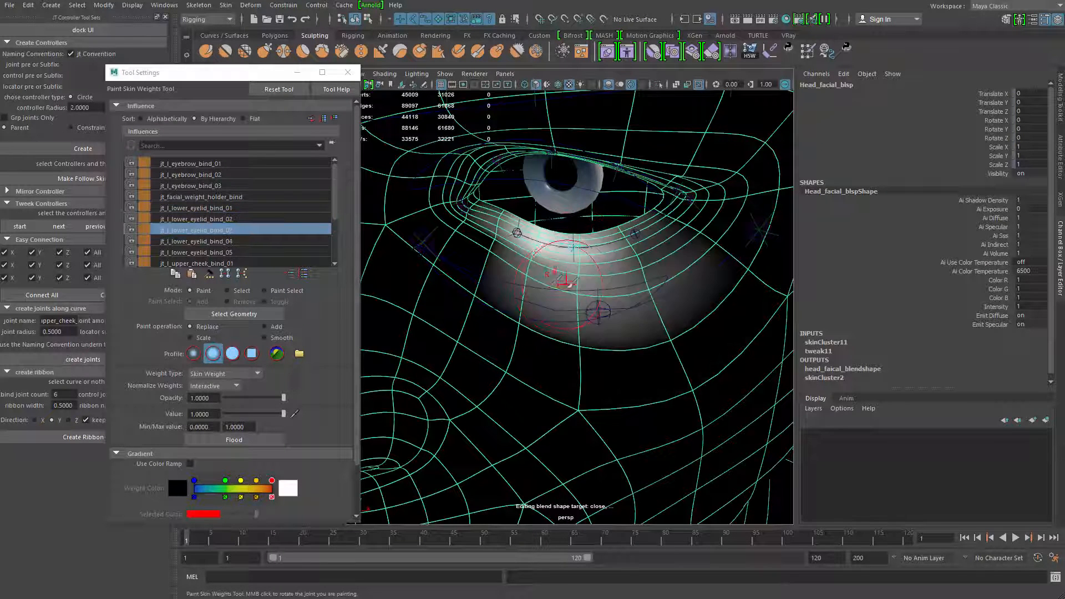
mouse_move(554, 288)
left_mouse_down()
mouse_move(579, 302)
mouse_move(539, 294)
left_mouse_up()
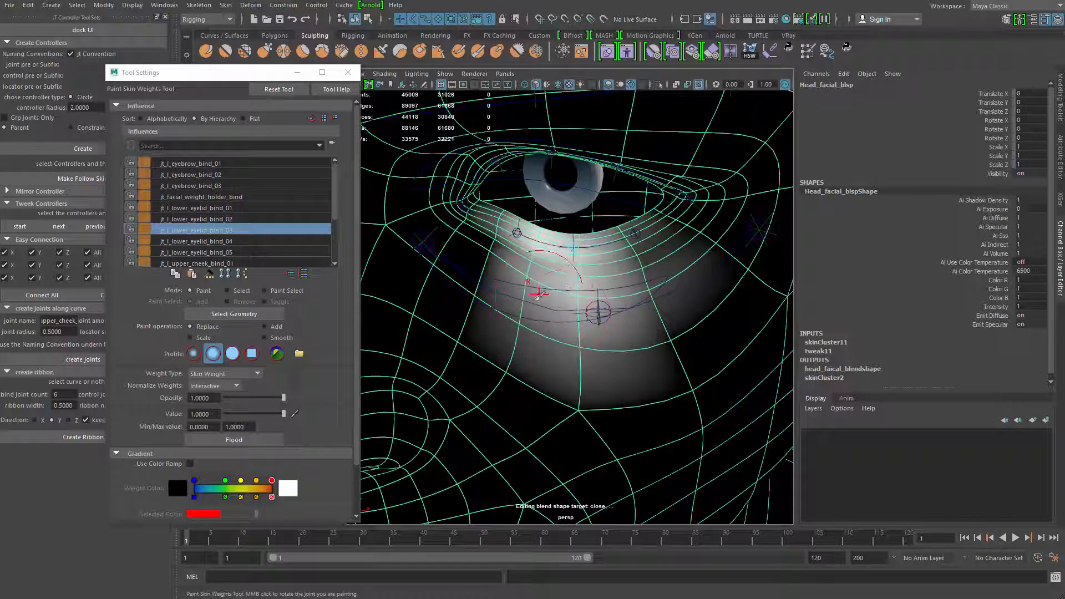
middle_click_drag(576, 276, 577, 288, "alt")
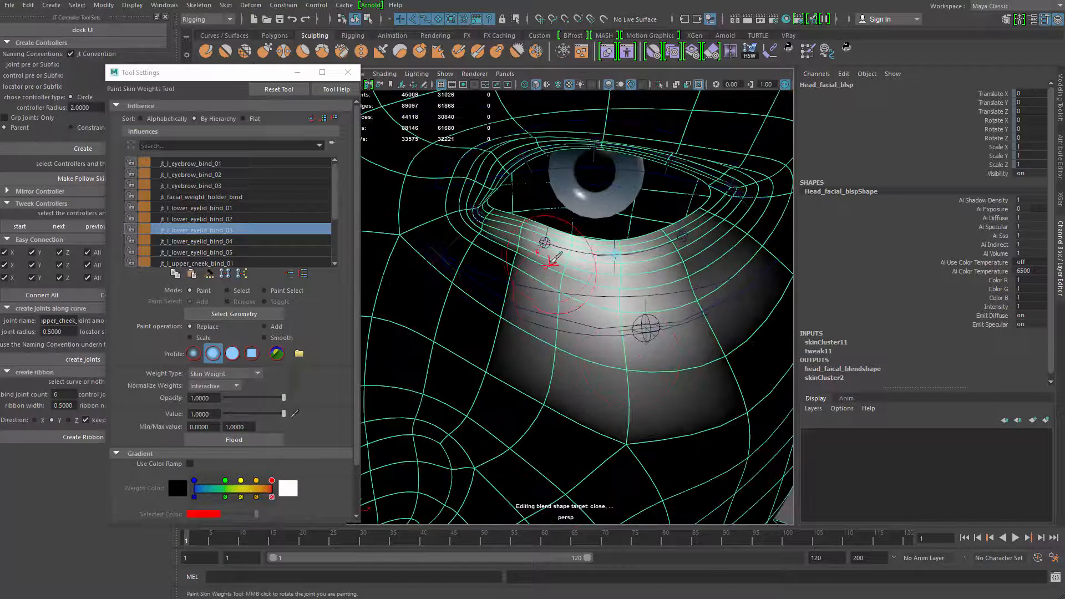
right_click_drag(544, 248, 546, 215)
mouse_move(542, 279)
left_mouse_down()
mouse_move(516, 283)
mouse_move(548, 280)
mouse_move(542, 250)
mouse_move(516, 290)
mouse_move(609, 351)
mouse_move(619, 383)
left_mouse_up()
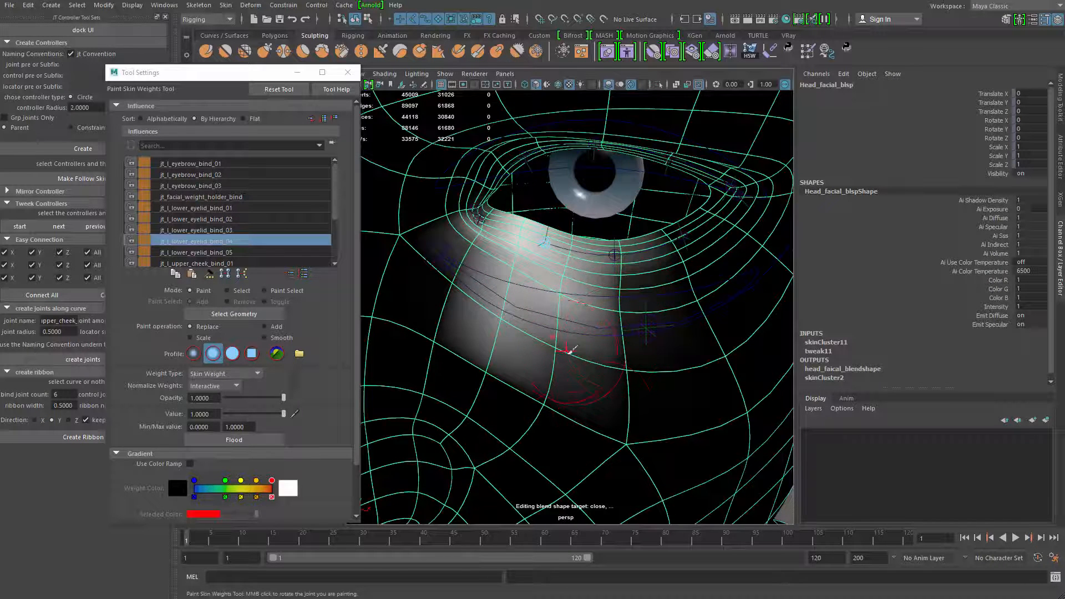
key("q")
Try lowering the ac_lower_eyelid controller again to check the smoothed lid weights, and undo the move
left_click(623, 297)
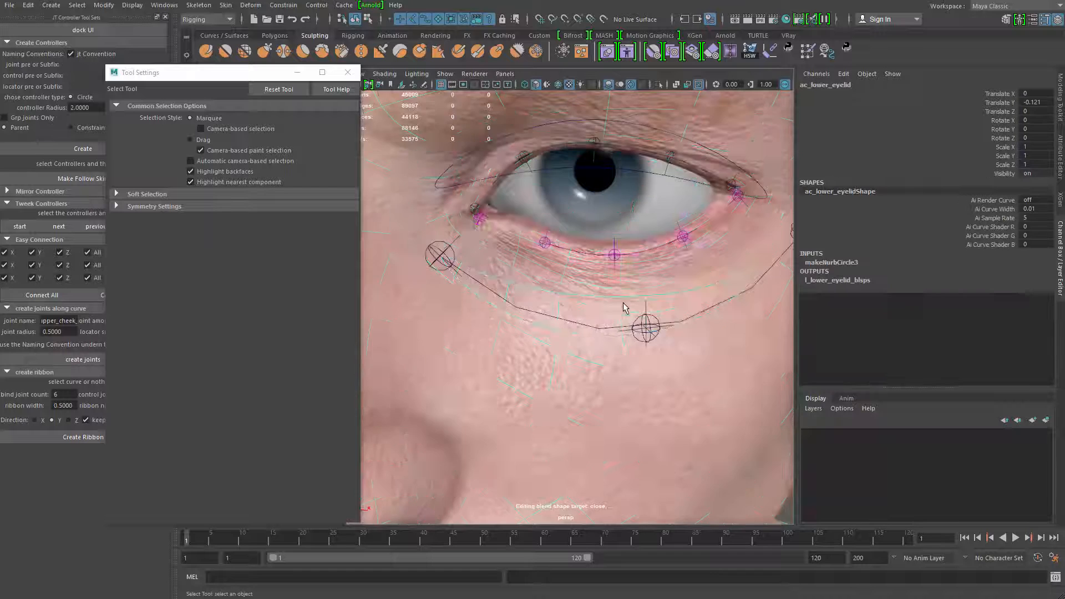
left_click_drag(623, 304, 614, 278, "alt")
key("w")
left_click_drag(599, 222, 601, 284)
key("ctrl+z")
key("q")
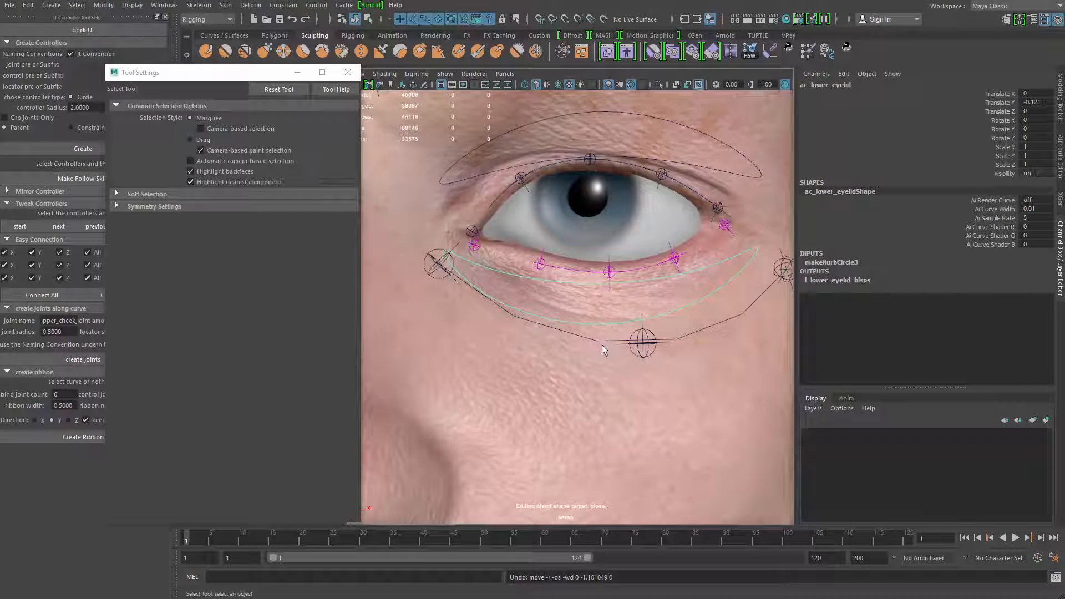
Raise jt_l_upper_cheek_bind_02 toward the lower lid to a Translate Z of 0.779
left_click(652, 334)
key("w")
left_click_drag(643, 290, 618, 278)
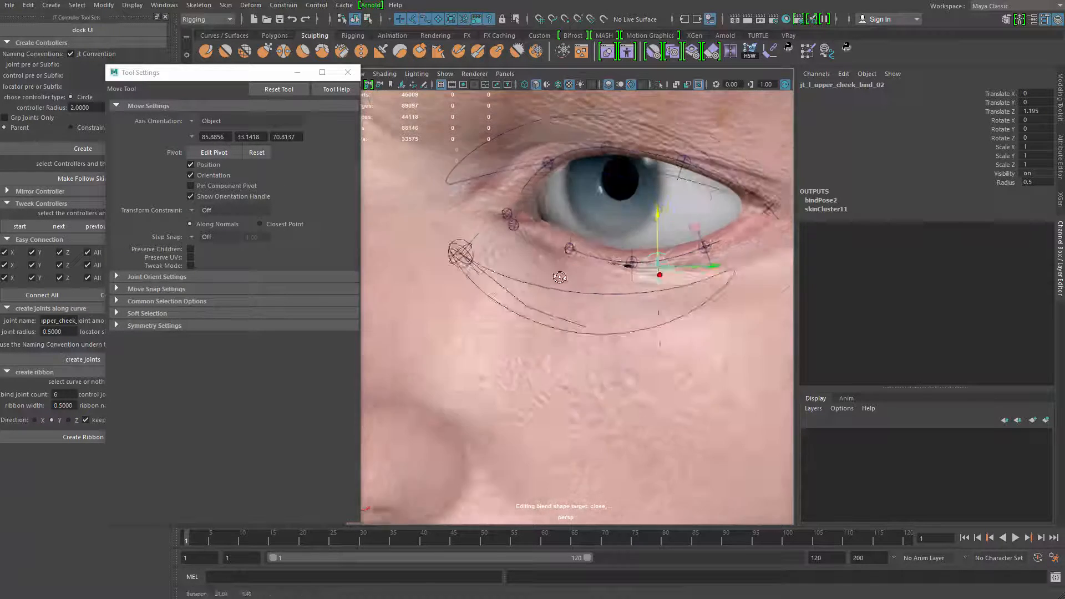
right_click_drag(577, 311, 607, 348, "alt")
key("q")
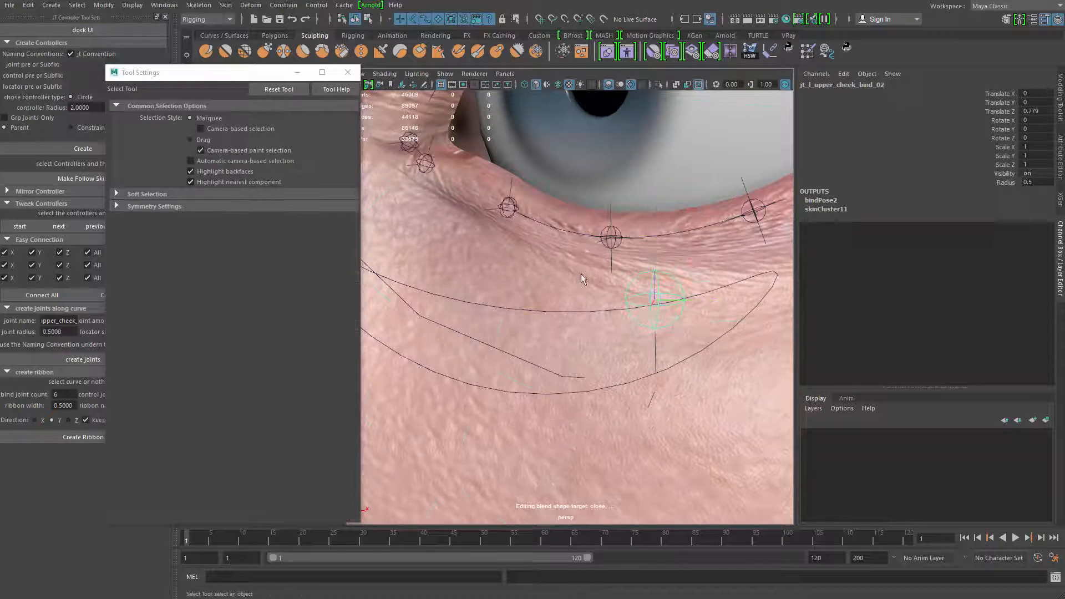
Return to Paint Skin Weights on the head and smooth jt_l_lower_eyelid_bind_03 below the middle of the lower lid, showing the unsmoothed mesh
left_click(598, 266)
right_click(597, 264)
left_click(528, 246)
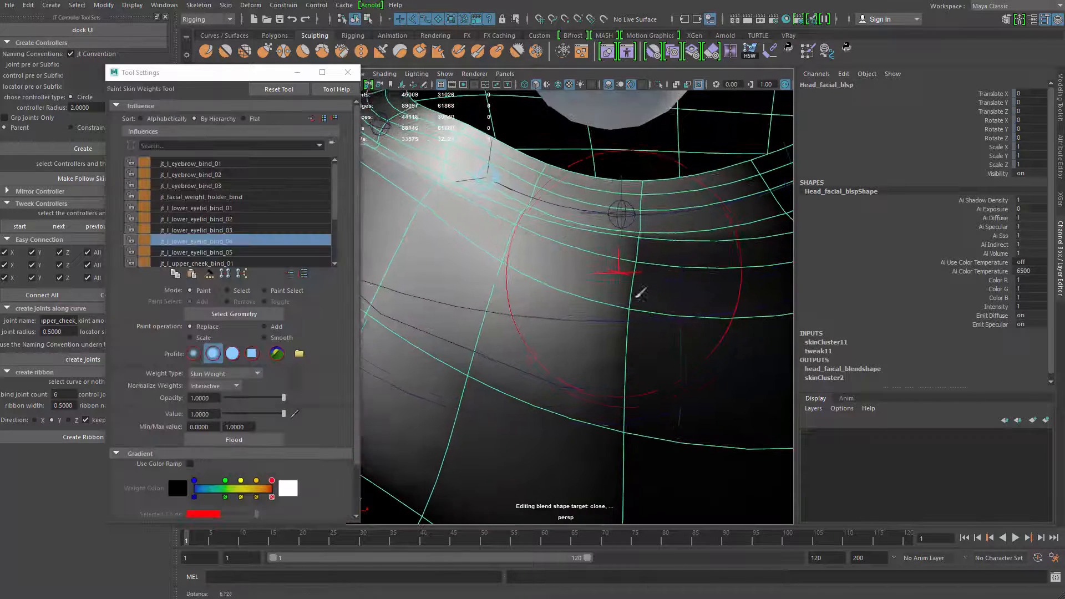
right_click_drag(631, 217, 628, 242)
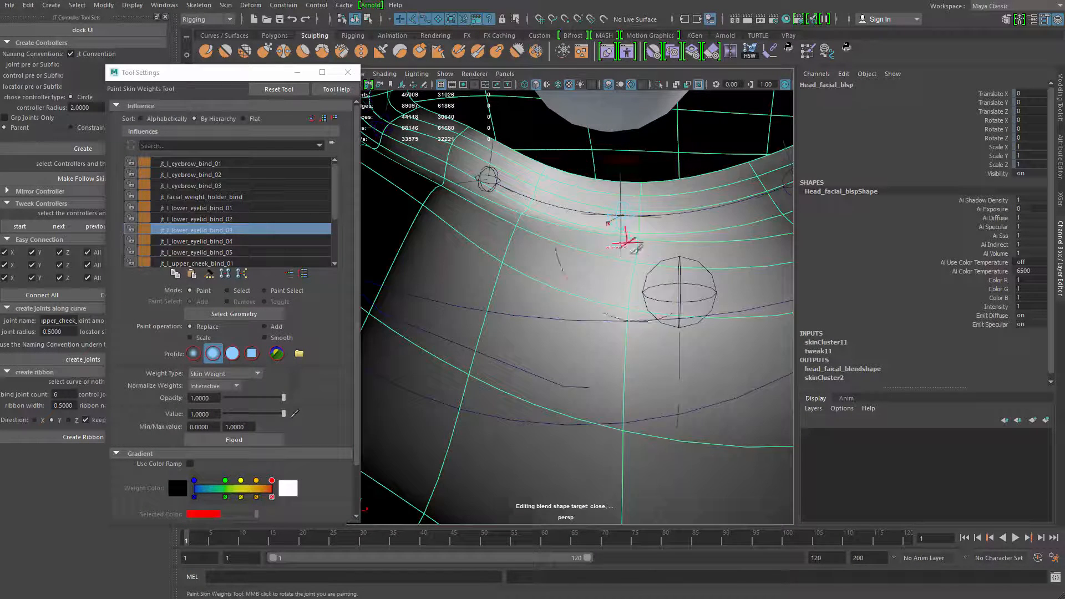
key("b")
left_click_drag(634, 254, 608, 254)
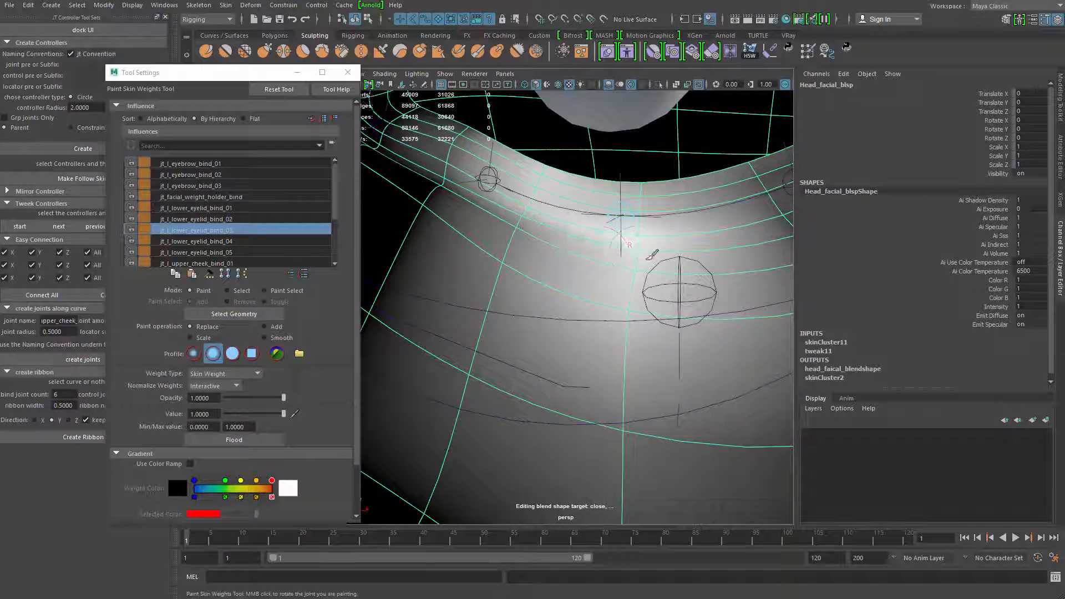
key("1")
mouse_move(530, 227)
left_mouse_down()
mouse_move(612, 306)
mouse_move(645, 304)
left_mouse_up()
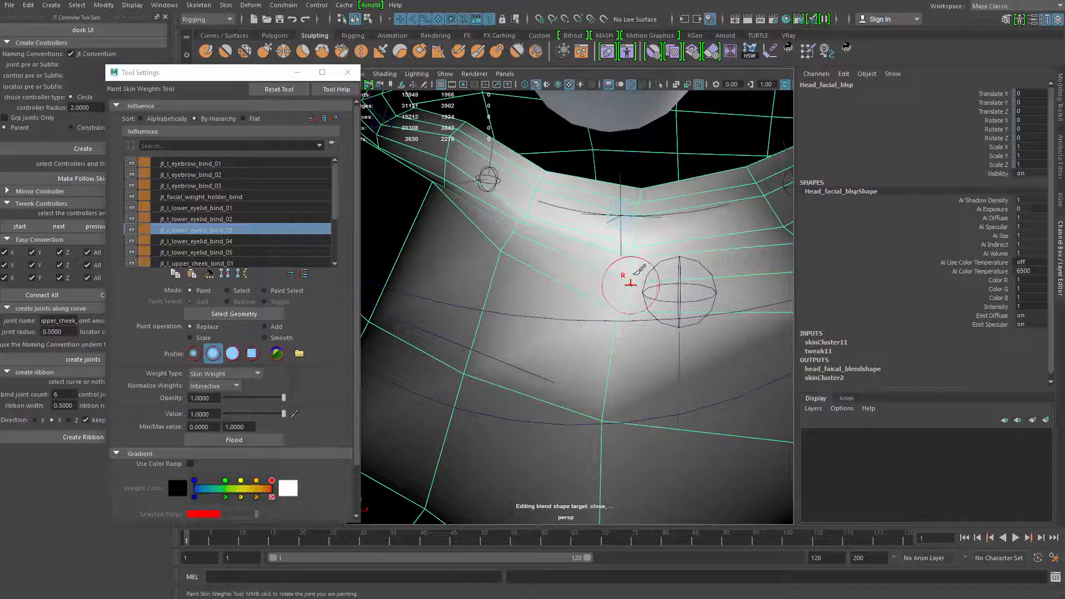
mouse_move(631, 221)
left_mouse_down()
mouse_move(638, 209)
mouse_move(597, 212)
mouse_move(552, 194)
left_mouse_up()
mouse_move(598, 255)
left_mouse_down("alt")
mouse_move(512, 253)
mouse_move(471, 235)
left_mouse_up("alt")
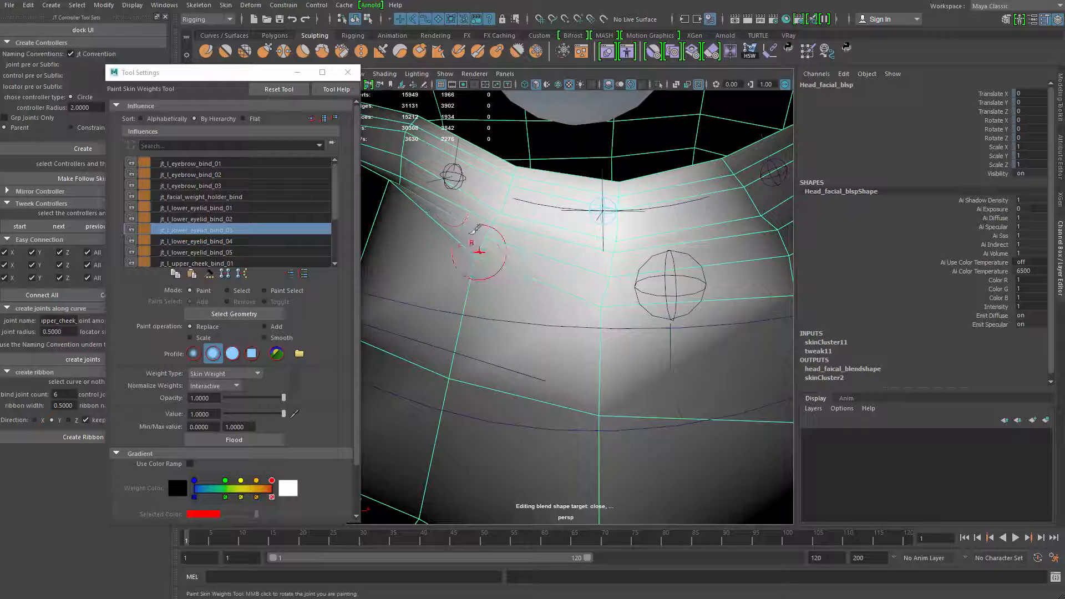
Smooth the weights of jt_l_lower_eyelid_bind_04 below the inner part of the lower lid
right_click_drag(459, 180, 457, 153)
left_click_drag(490, 231, 468, 259)
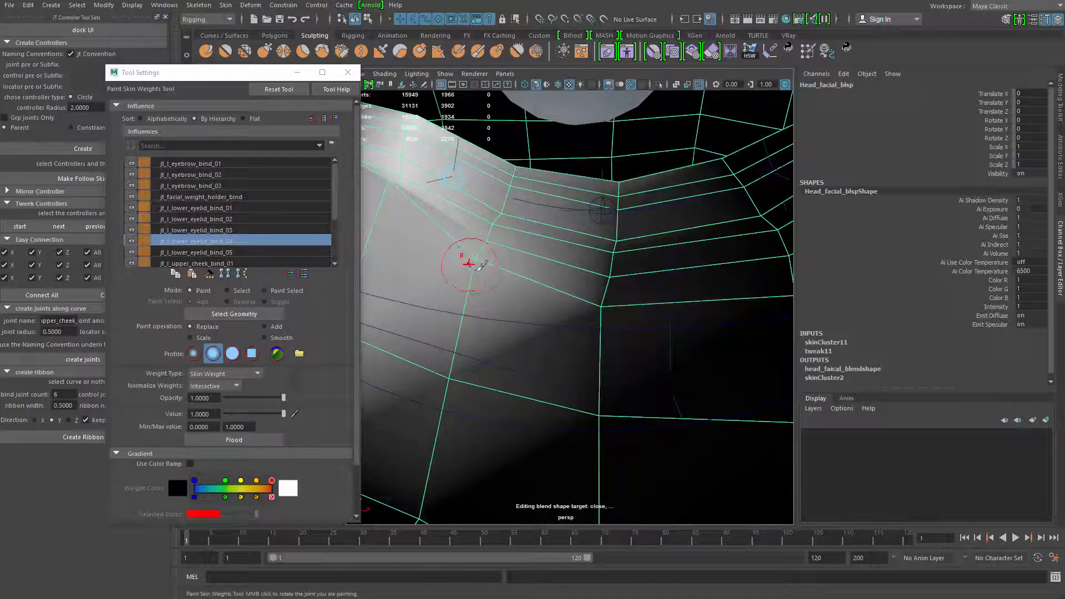
middle_click_drag(465, 241, 554, 261, "alt")
left_click_drag(554, 261, 484, 265, "alt")
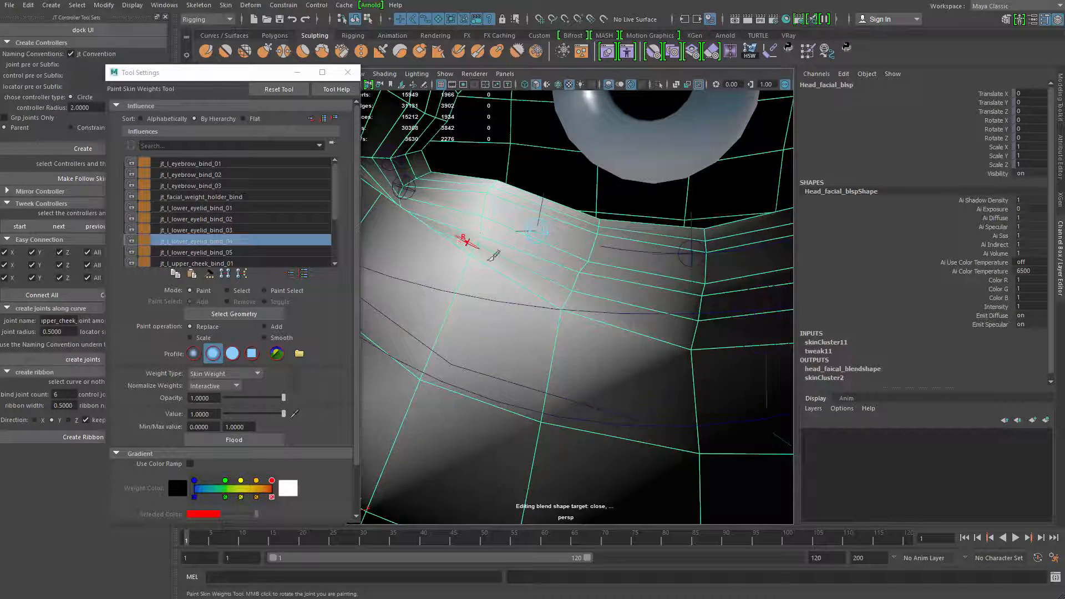
Spread and smooth the weights of jt_l_lower_eyelid_bind_05 from the inner eye corner down into the upper cheek
mouse_move(493, 256)
left_mouse_down("alt")
mouse_move(469, 269)
mouse_move(506, 198)
left_mouse_up("alt")
right_click_drag(496, 198, 482, 200)
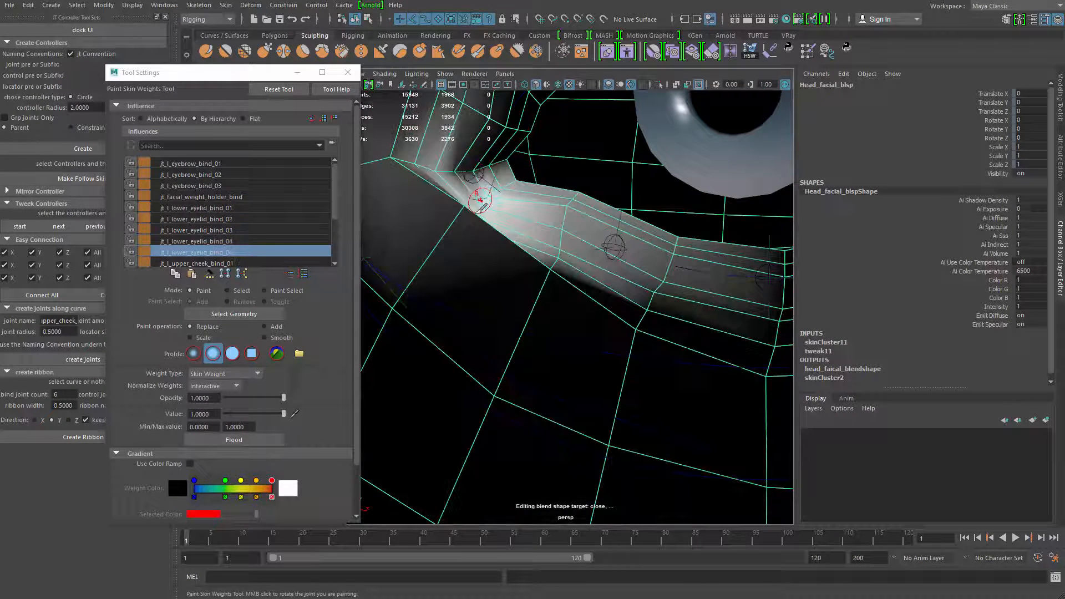
left_click_drag(464, 212, 465, 227)
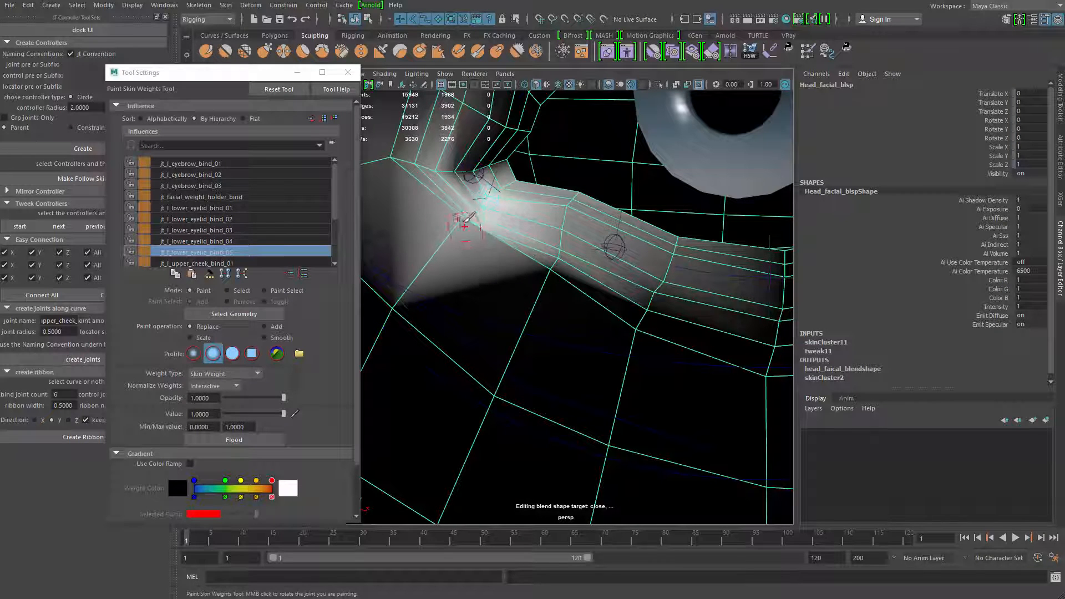
mouse_move(499, 261)
left_mouse_down()
mouse_move(488, 289)
mouse_move(476, 227)
left_mouse_up()
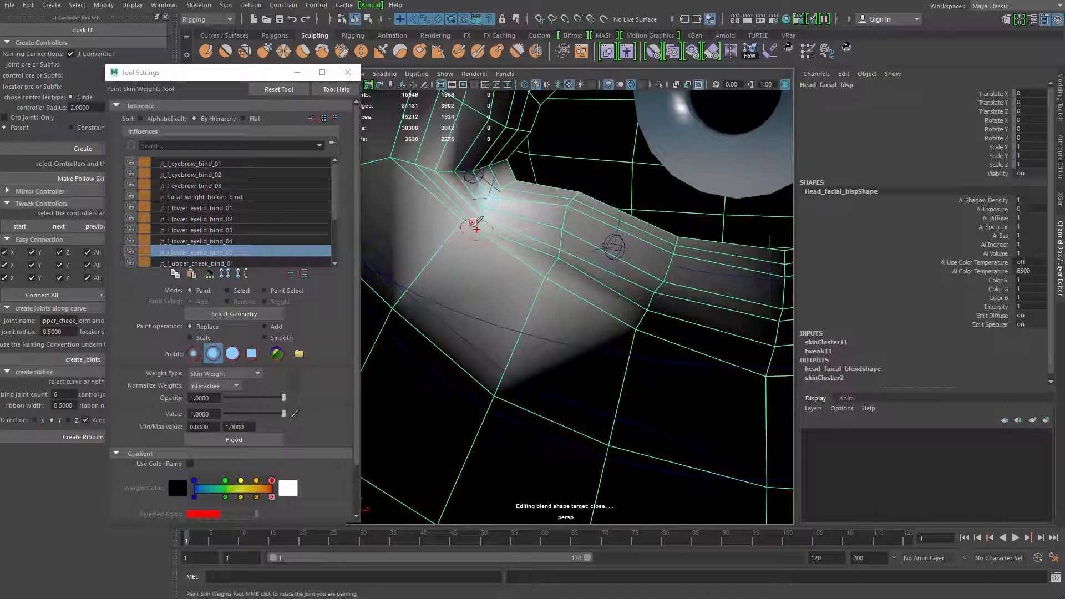
mouse_move(506, 264)
left_mouse_down()
mouse_move(566, 256)
mouse_move(508, 222)
mouse_move(466, 219)
mouse_move(483, 238)
left_mouse_up()
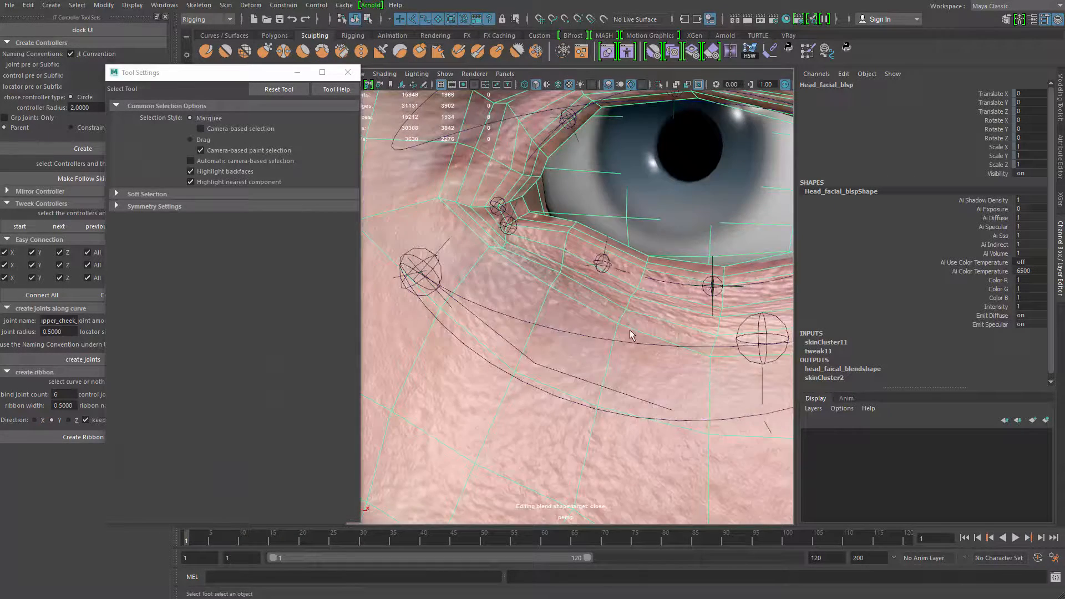
Try raising the ac_lower_eyelid controller to check the lid weights, and reset its Translate Y to 0
scroll(630, 336, "down", 10)
left_click(768, 416)
scroll(599, 373, "up", 4)
left_click_drag(578, 372, 591, 330, "alt")
left_click(647, 307)
key("w")
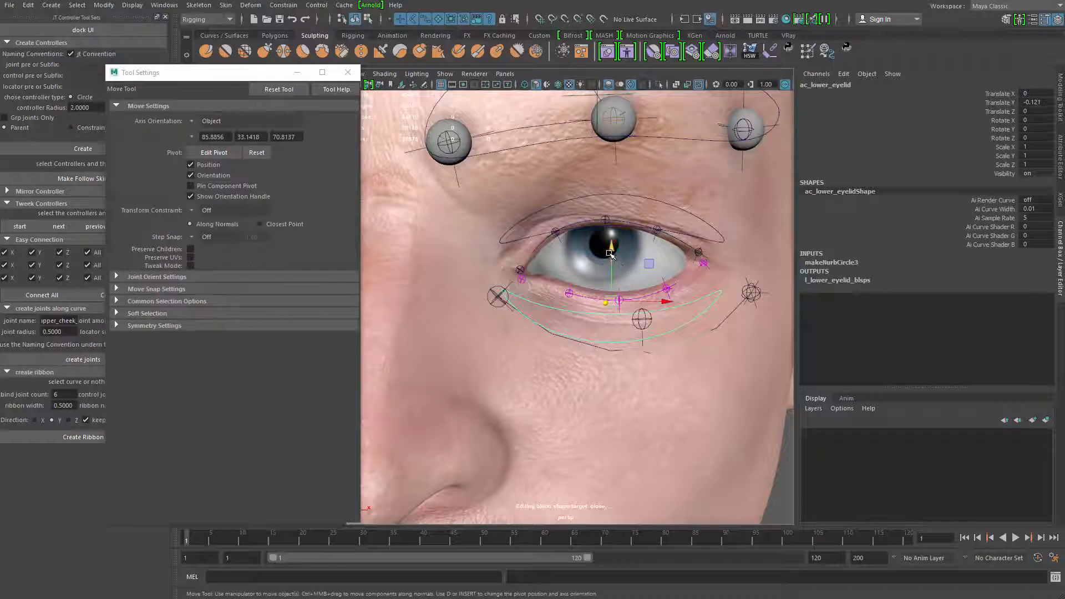
left_click_drag(618, 246, 838, 222)
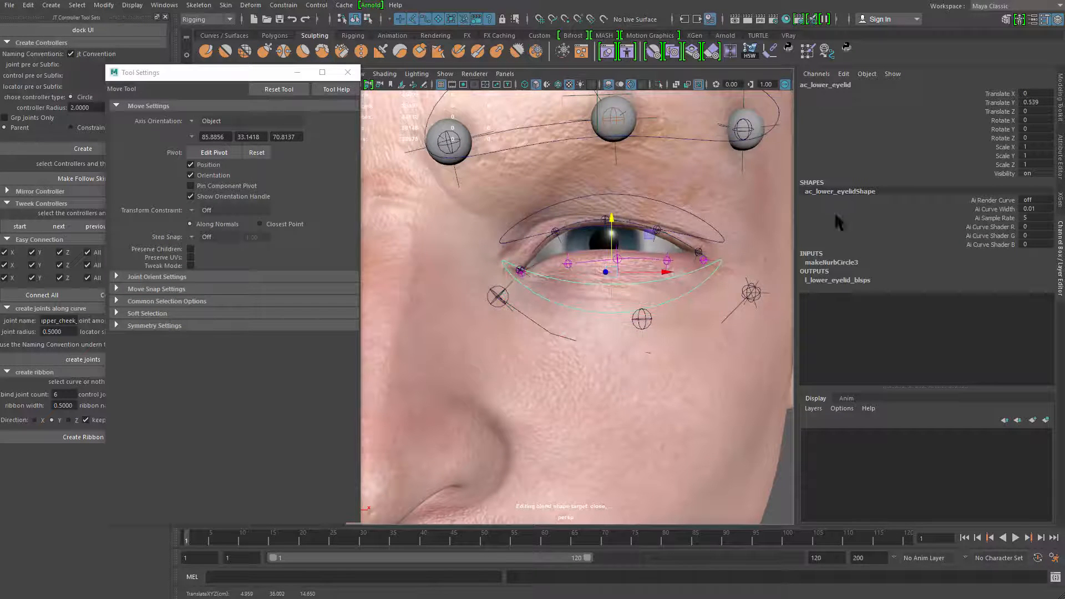
key("Return")
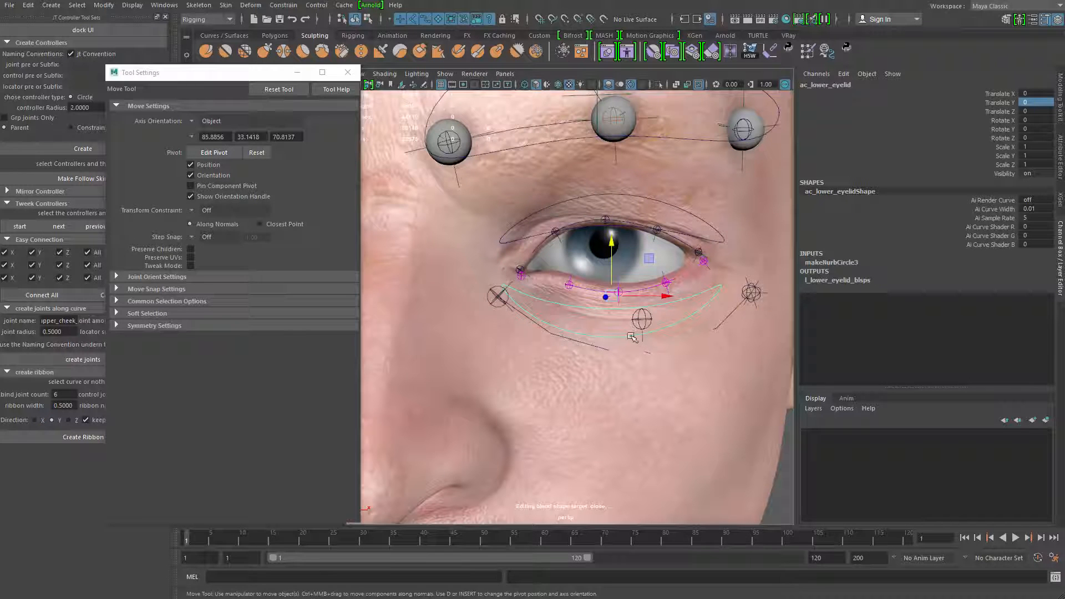
Reset the Translate Z of jt_l_upper_cheek_bind_02 to 0
key("q")
left_click(648, 320)
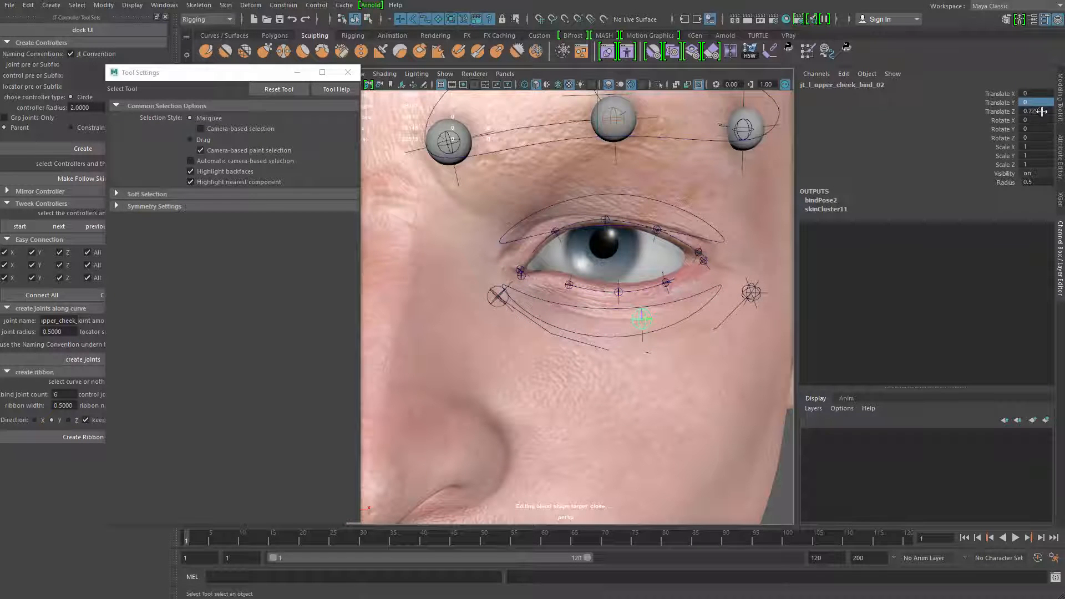
left_click(1042, 111)
type("0")
key("Return")
Try raising jt_l_upper_cheek_bind_02 toward the lower lid to test how the cheek deforms
key("w")
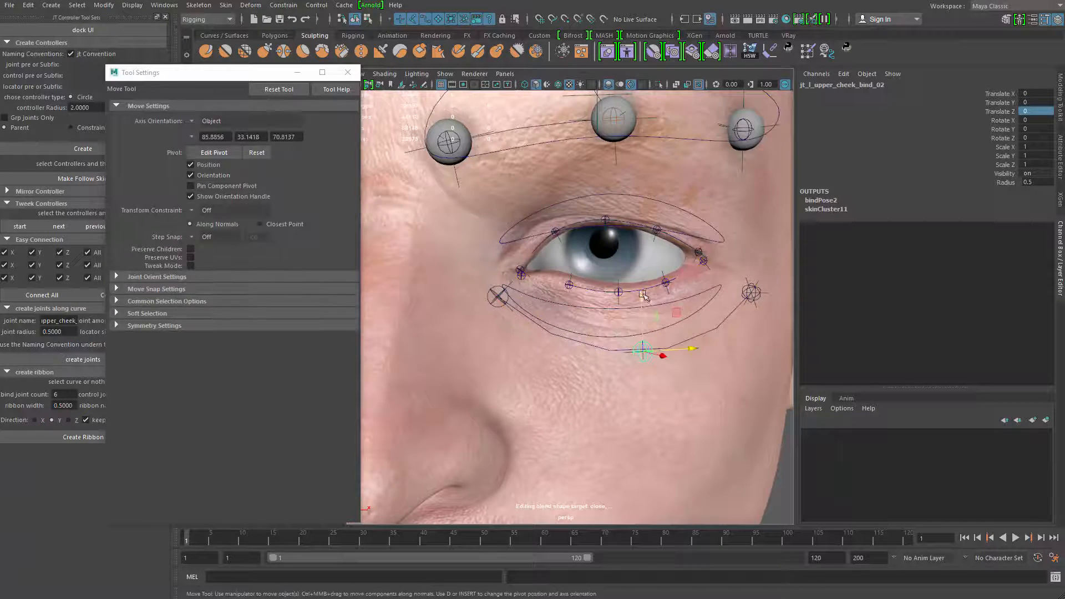
left_click_drag(643, 295, 667, 221)
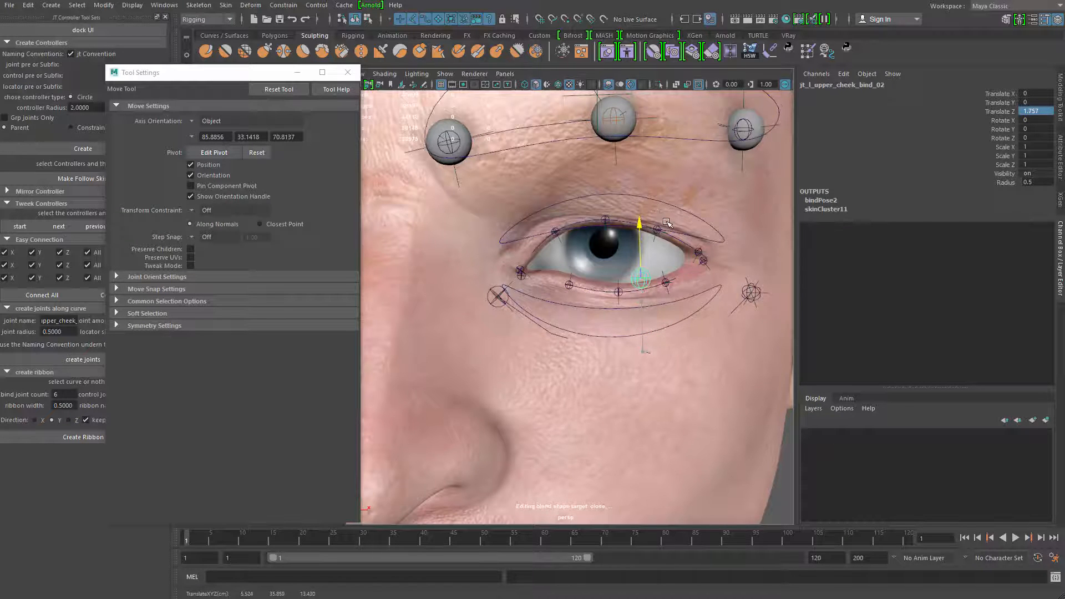
right_click_drag(667, 222, 680, 272, "alt")
key("ctrl+z")
left_click_drag(671, 296, 684, 241)
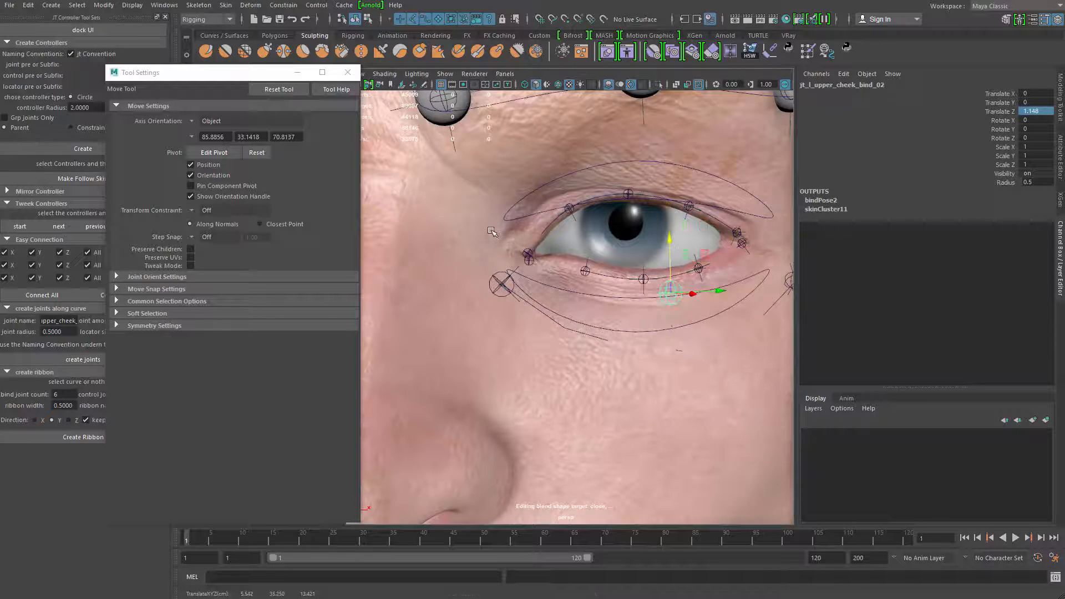
Return to Paint Skin Weights on the head and clear the weights of jt_l_upper_cheek_bind_02 above the inner eye corner
key("q")
left_click(543, 233)
right_click_drag(541, 233, 477, 183)
mouse_move(668, 337)
right_mouse_down()
mouse_move(671, 347)
mouse_move(557, 262)
right_mouse_up()
middle_click_drag(456, 273, 449, 268, "alt")
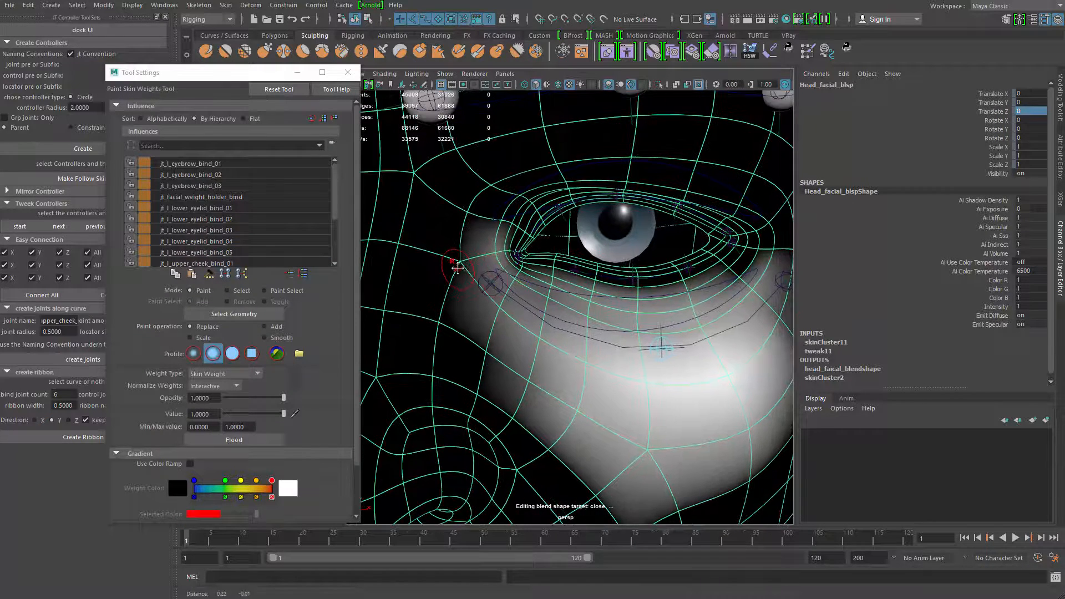
right_click_drag(487, 278, 530, 328, "alt")
middle_click_drag(530, 328, 559, 346, "alt")
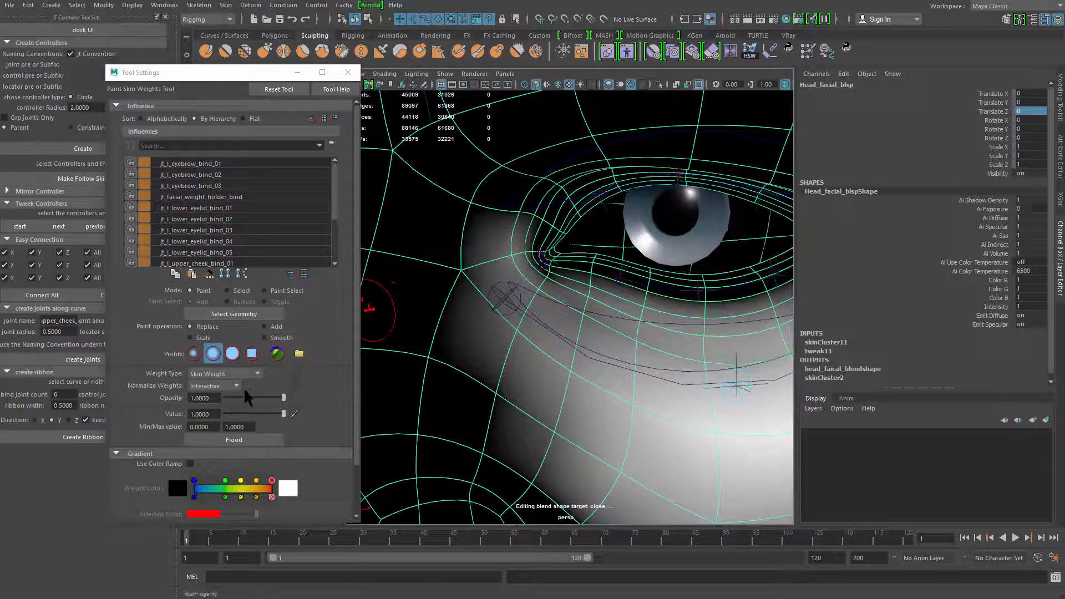
mouse_move(524, 261)
left_mouse_down("ctrl")
mouse_move(511, 257)
mouse_move(510, 270)
left_mouse_up("ctrl")
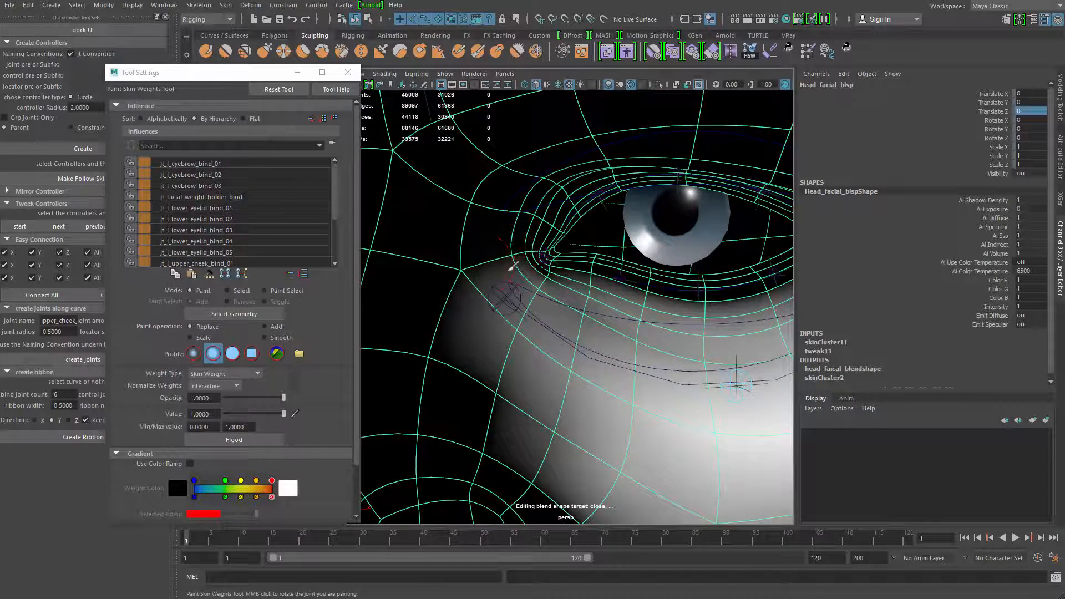
Reduce the weights of jt_l_upper_cheek_bind_02 beside the outer eye corner
middle_click_drag(601, 262, 371, 266, "alt")
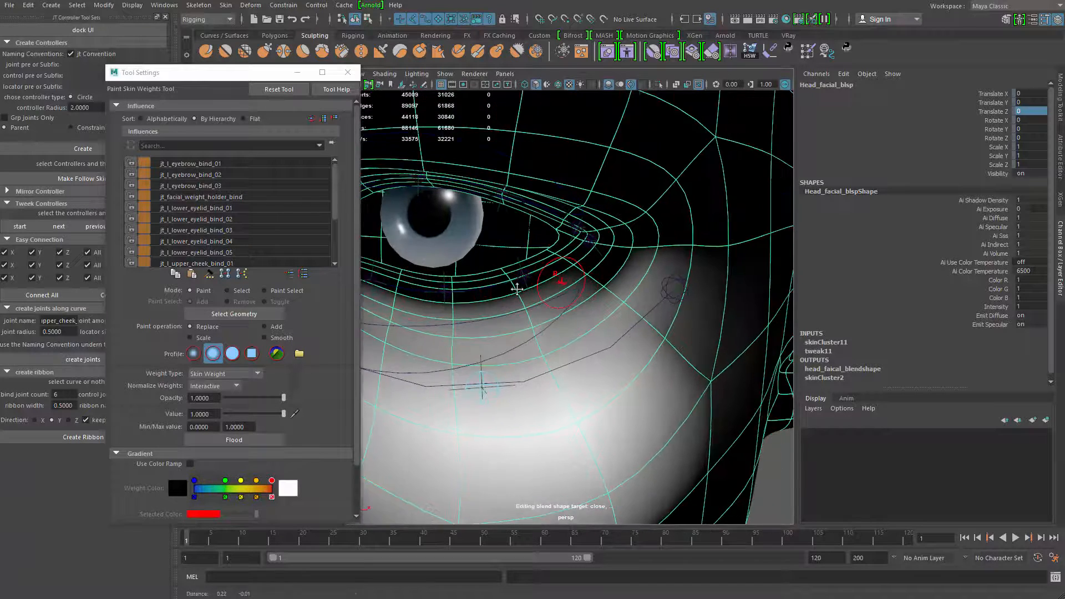
middle_click_drag(660, 256, 609, 267, "alt")
left_click_drag(572, 286, 638, 304, "ctrl")
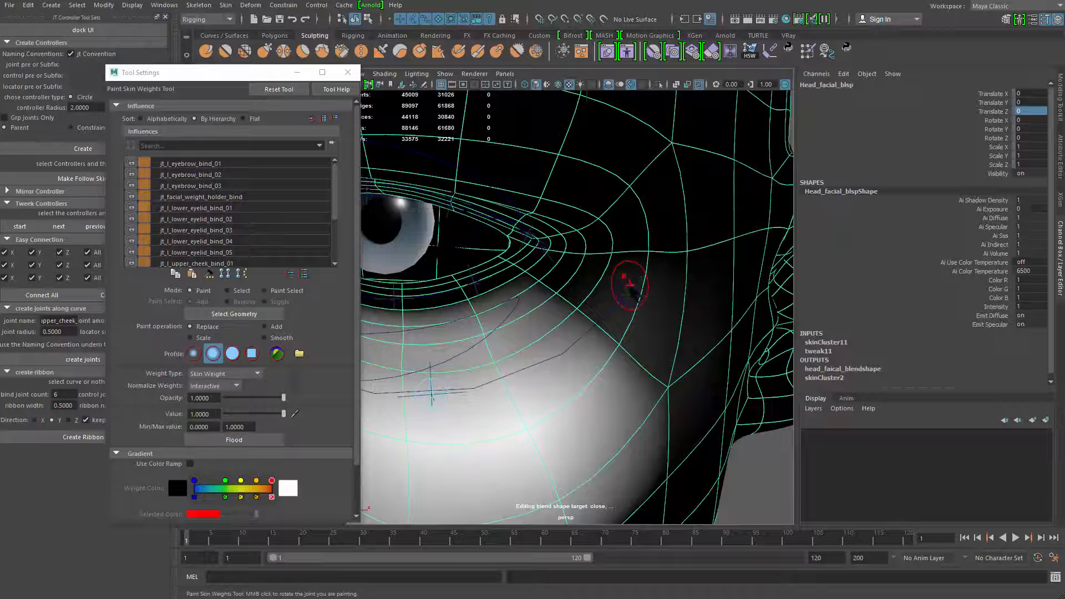
Select the jt_l_upper_cheek_bind_03 influence and clear its weights above the outer eye corner
right_click_drag(629, 285, 622, 253)
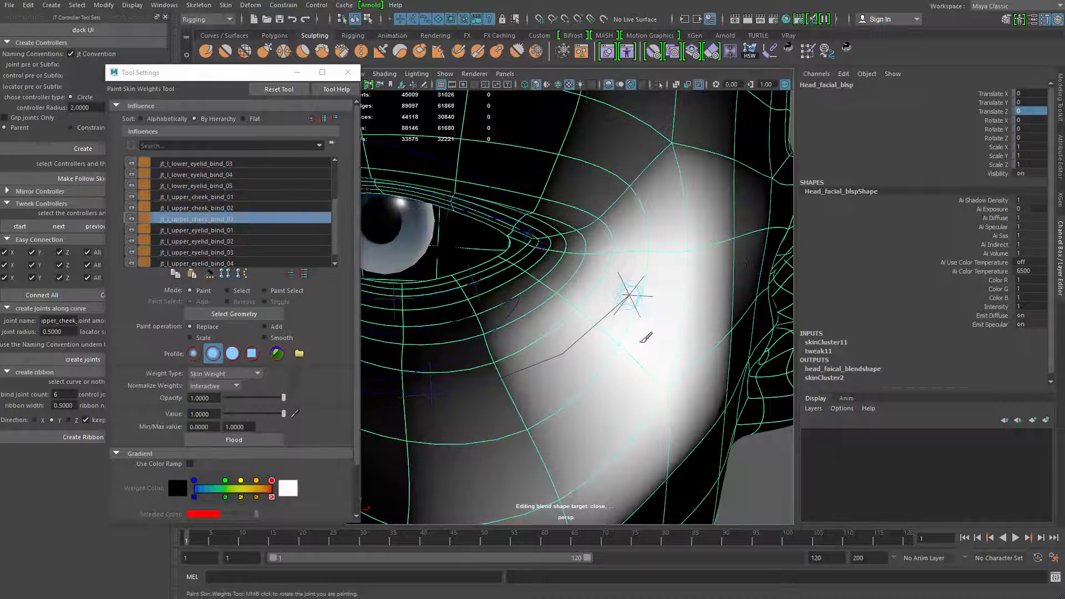
mouse_move(608, 217)
left_mouse_down("ctrl")
mouse_move(687, 138)
mouse_move(662, 162)
mouse_move(692, 160)
mouse_move(627, 261)
mouse_move(737, 217)
mouse_move(731, 257)
left_mouse_up("ctrl")
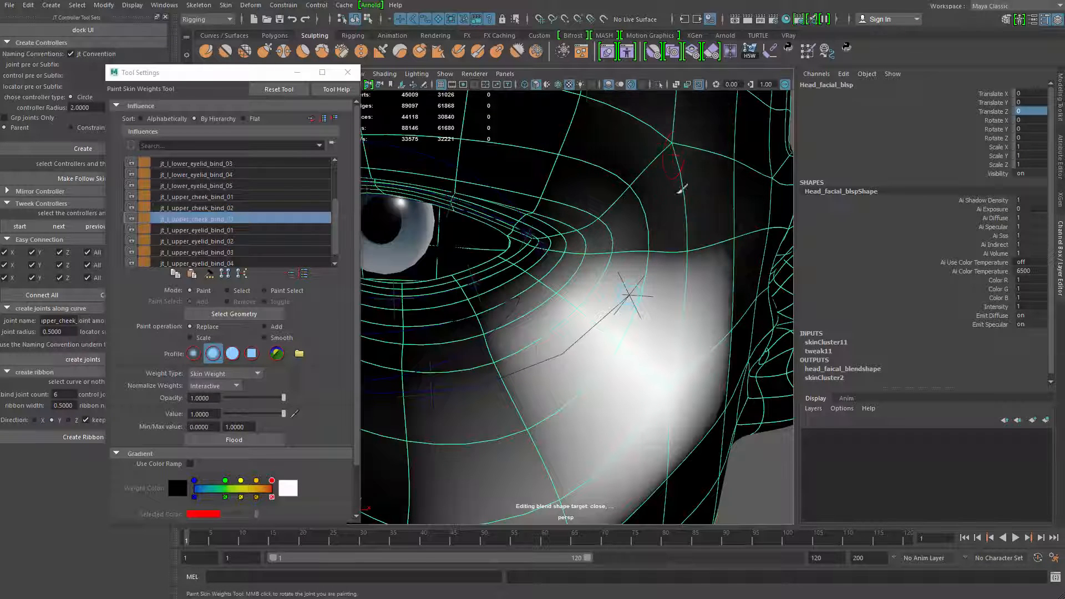
mouse_move(644, 201)
left_mouse_down("ctrl")
mouse_move(602, 220)
mouse_move(658, 239)
mouse_move(740, 230)
mouse_move(667, 162)
left_mouse_up("ctrl")
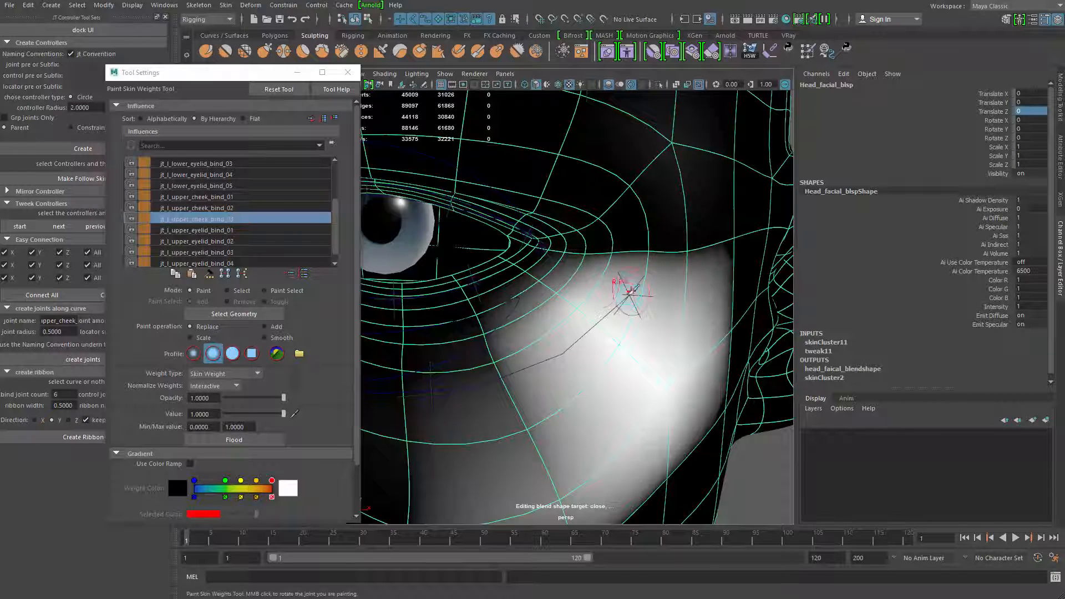
Examine the weights of jt_facial_weight_holder_bind around the outer eye corner and temple
scroll(331, 230, "down", 1)
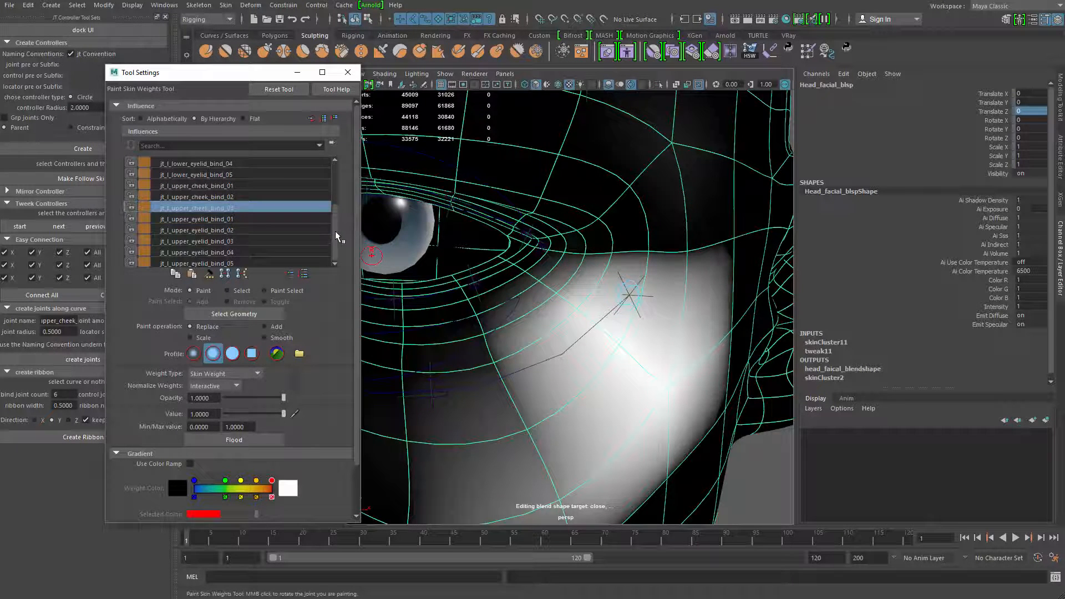
scroll(336, 236, "up", 3)
left_click(249, 198)
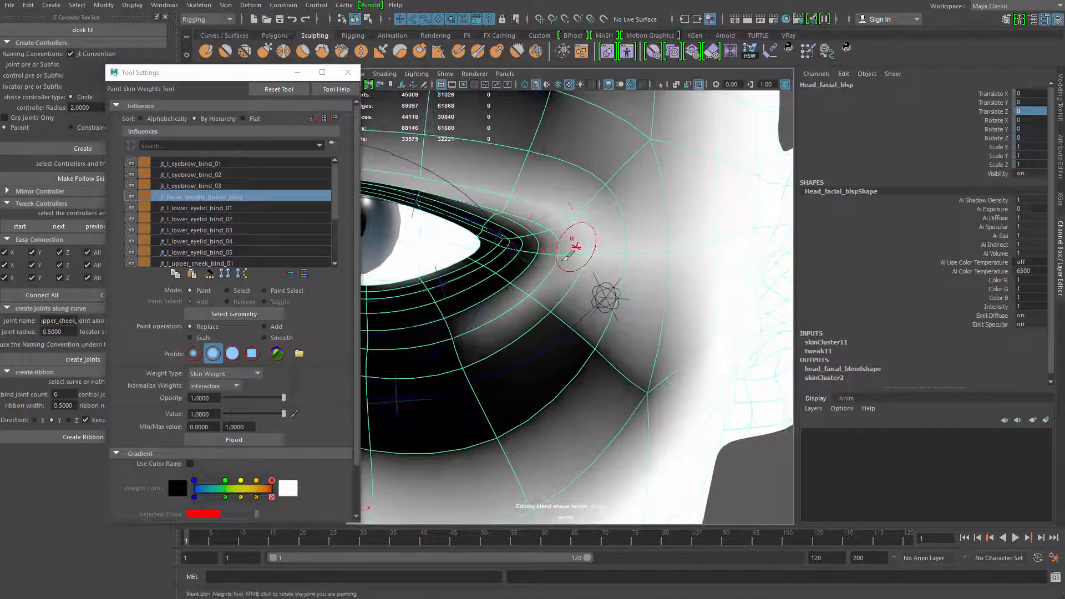
scroll(610, 230, "up", 2)
scroll(638, 228, "down", 2)
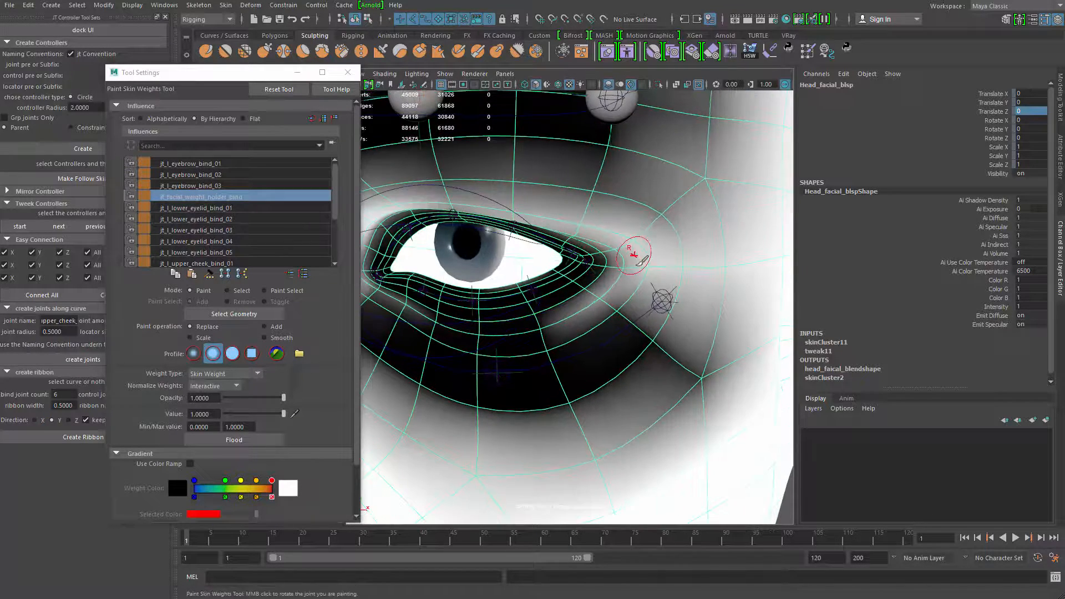
scroll(634, 255, "up", 2)
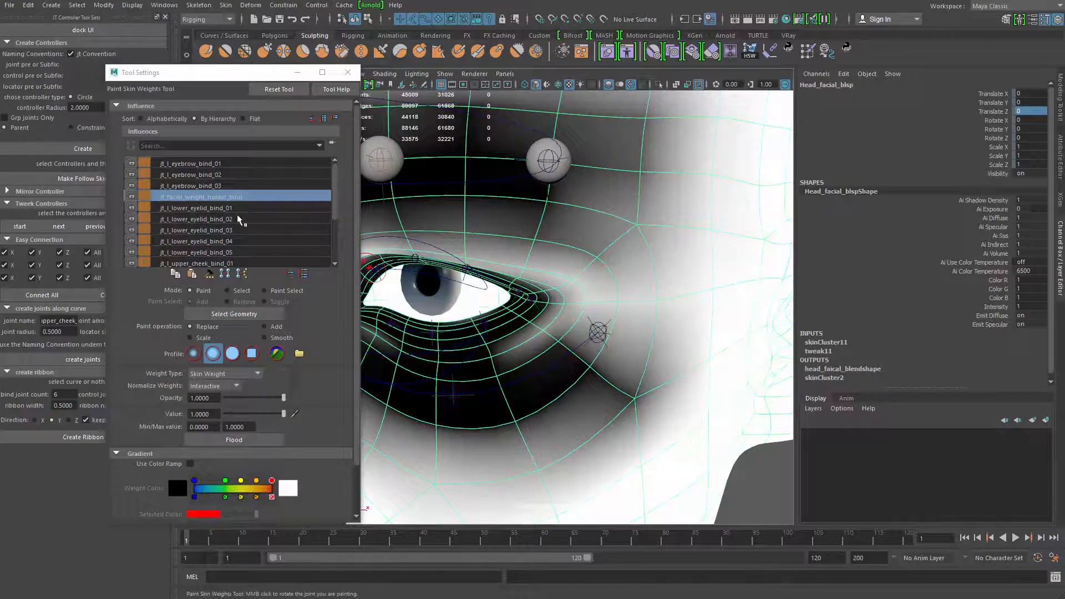
Examine the skin weights of the jt_l_lower_eyelid_bind influences, mainly jt_l_lower_eyelid_bind_01 at the outer eye corner
left_click(233, 209)
left_click(234, 219)
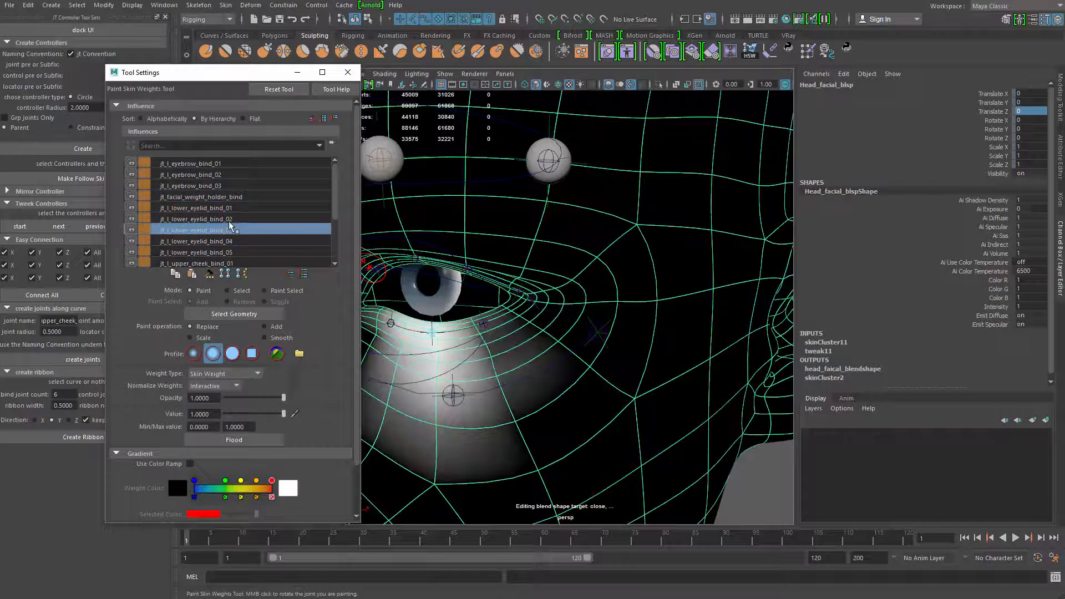
left_click(231, 230)
left_click(231, 208)
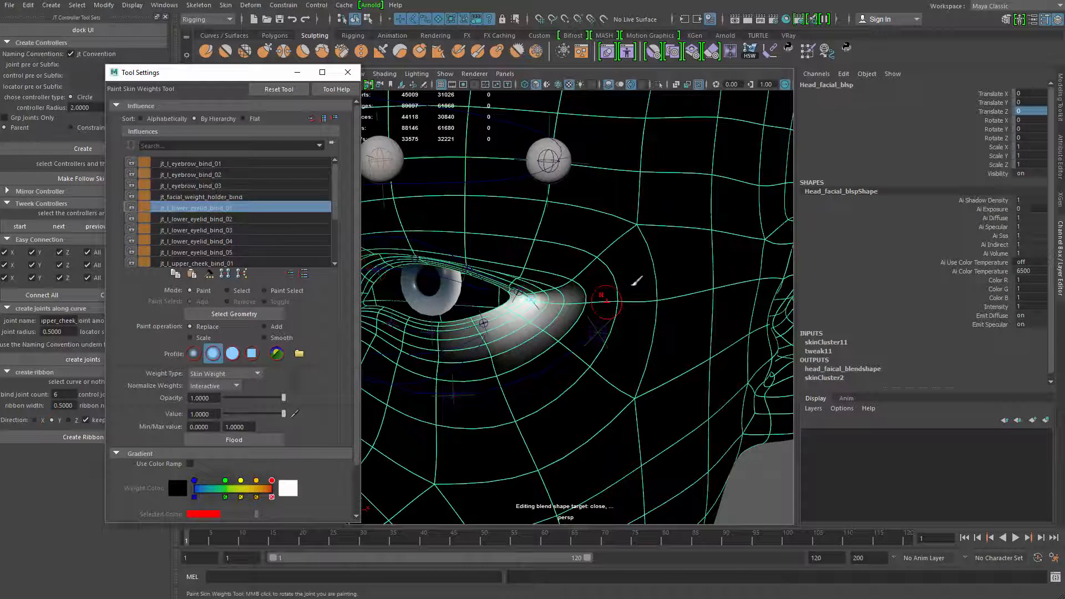
mouse_move(585, 290)
left_mouse_down()
mouse_move(593, 308)
mouse_move(616, 285)
mouse_move(573, 288)
mouse_move(632, 303)
left_mouse_up()
mouse_move(597, 263)
left_mouse_down("ctrl")
mouse_move(614, 333)
mouse_move(551, 357)
mouse_move(504, 344)
left_mouse_up("ctrl")
left_click_drag(584, 340, 554, 343, "ctrl")
left_click_drag(553, 343, 576, 333, "alt")
mouse_move(577, 333)
middle_mouse_down("alt")
mouse_move(563, 322)
mouse_move(558, 268)
middle_mouse_up("alt")
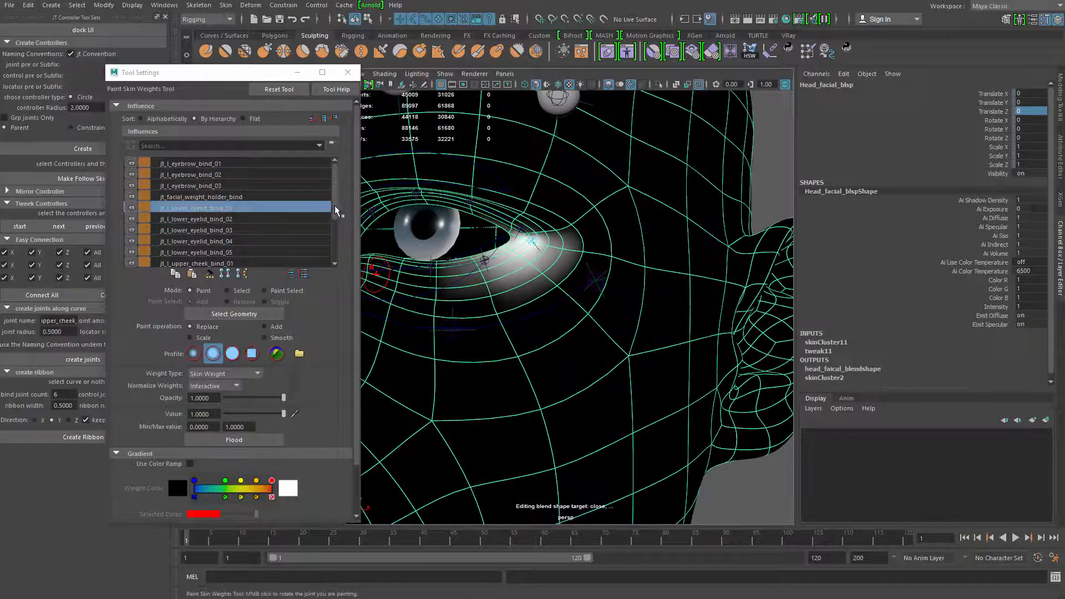
Compare the weights of jt_l_upper_eyelid_bind_04, jt_facial_weight_holder_bind and jt_l_upper_cheek_bind_03 around the eye and outer cheek
scroll(233, 222, "down", 3)
left_click(197, 253)
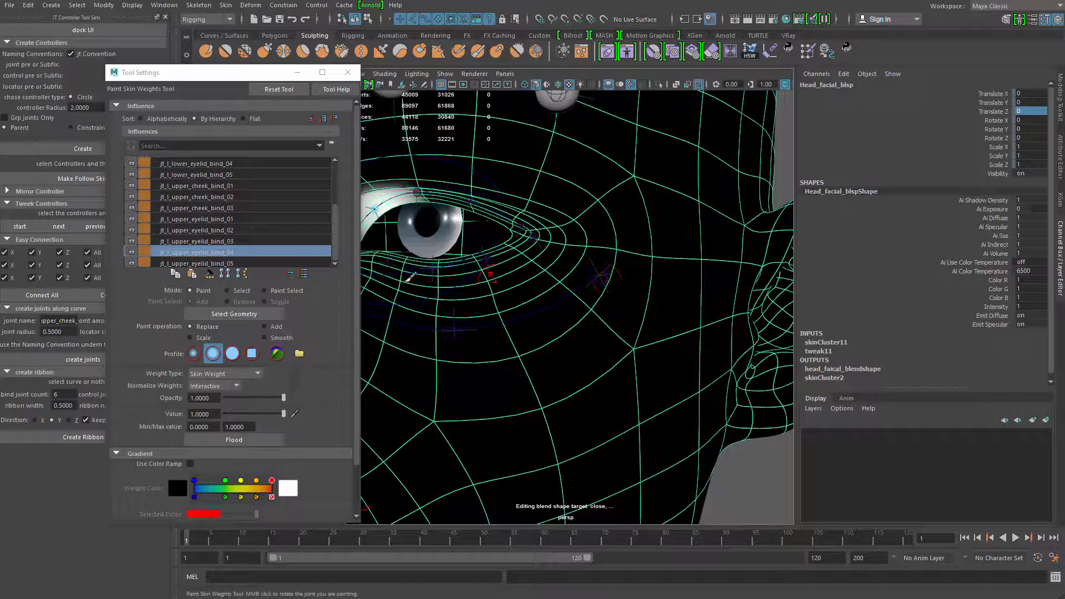
left_click_drag(337, 244, 346, 199)
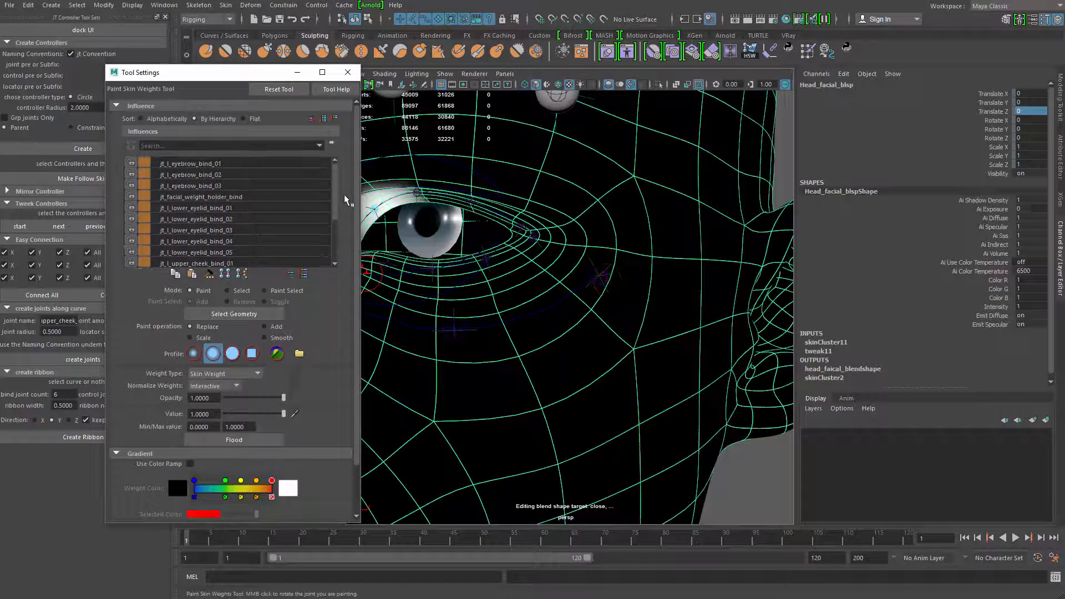
left_click(231, 208)
left_click(238, 197)
scroll(336, 209, "down", 1)
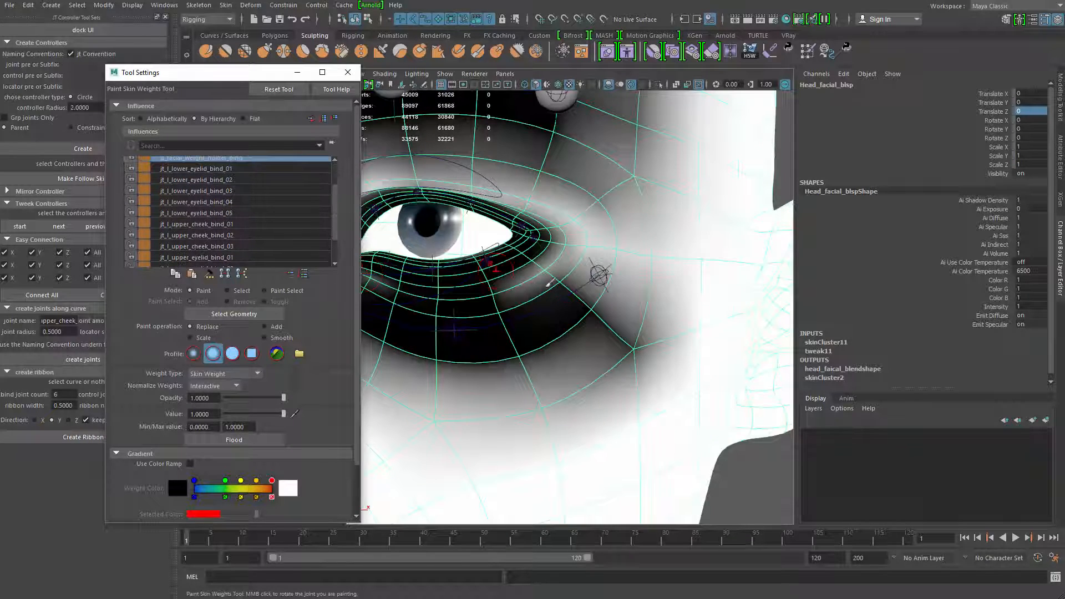
right_click_drag(601, 273, 597, 246)
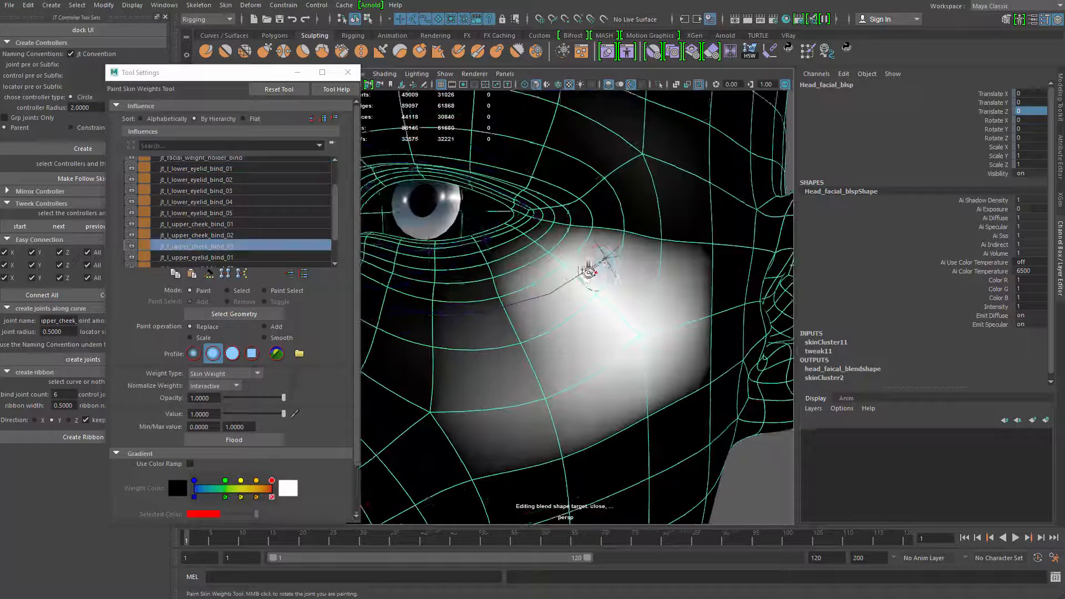
mouse_move(588, 252)
left_mouse_down()
mouse_move(656, 254)
mouse_move(547, 227)
mouse_move(560, 236)
left_mouse_up()
mouse_move(704, 292)
left_mouse_down()
mouse_move(701, 249)
mouse_move(678, 388)
left_mouse_up()
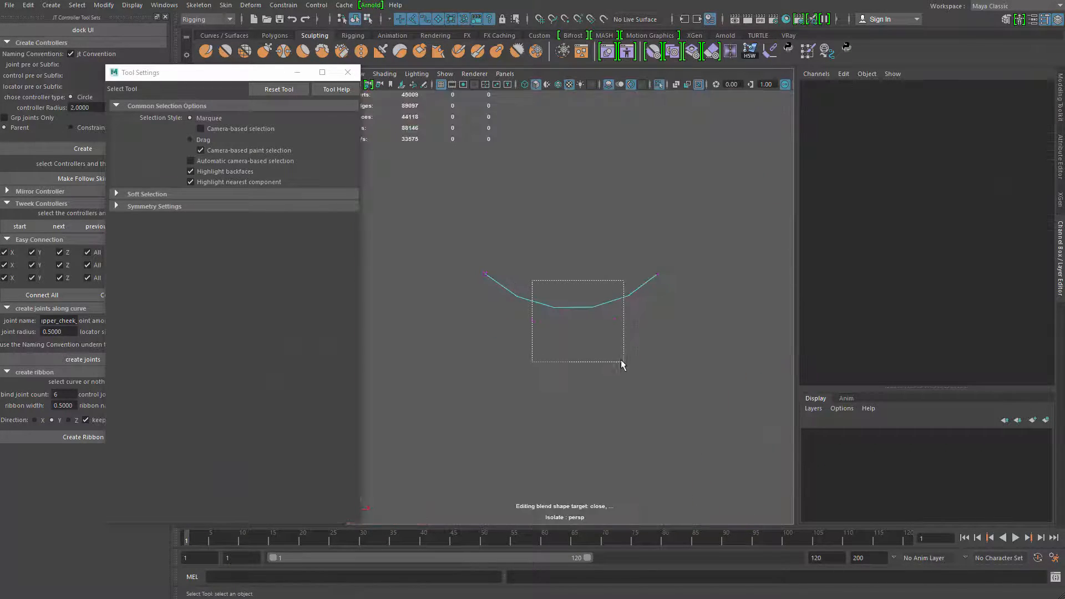
Try raising the middle CVs of crv_drv_upper_cheek toward the lower eyelid to test the cheek deformation
left_click_drag(621, 359, 623, 362)
key("w")
key("ctrl+1")
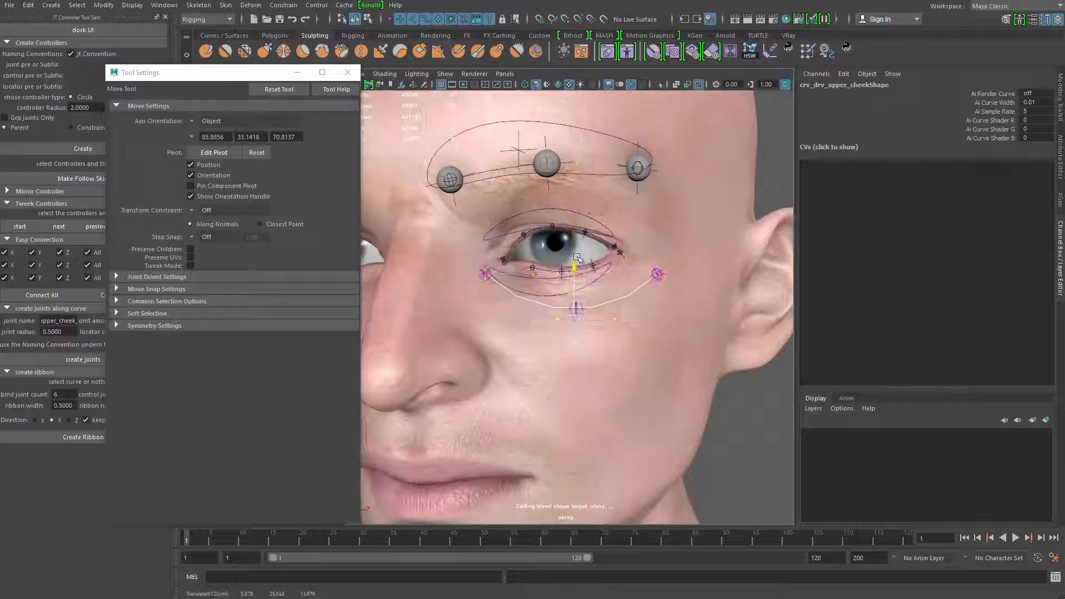
left_click_drag(577, 268, 584, 210)
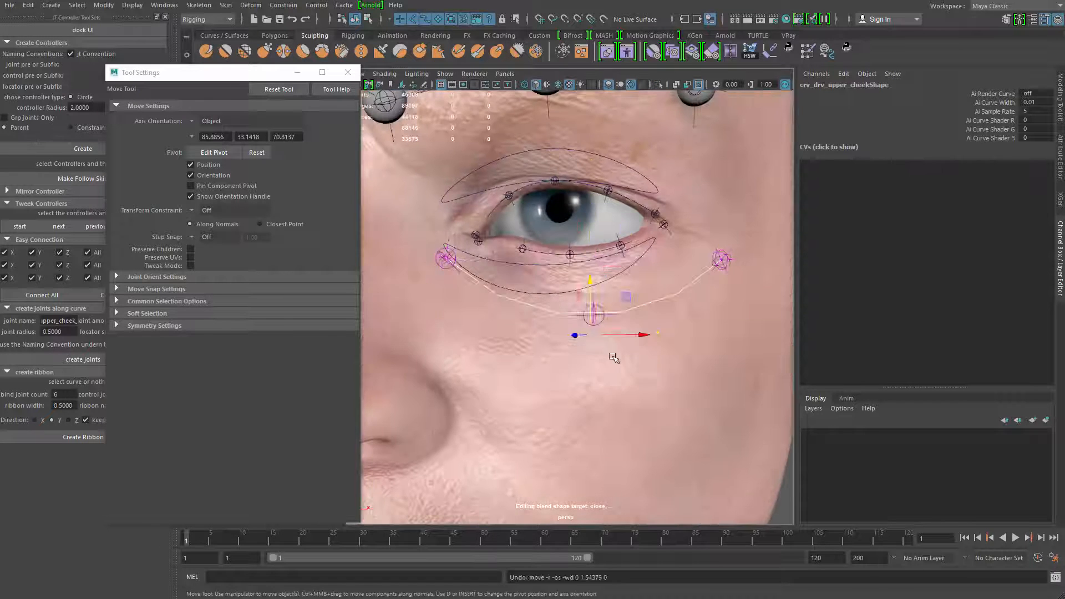
key("q")
Return to Paint Skin Weights on the head and strengthen the jt_l_upper_cheek_bind_02 weights around its joint below the eye
left_click(643, 288)
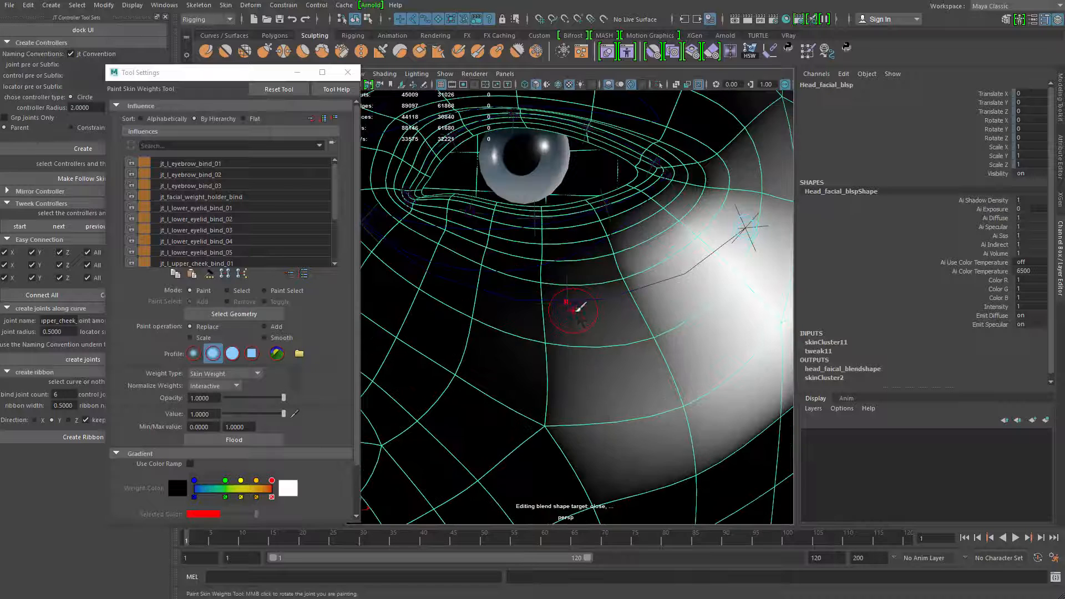
right_click(573, 310)
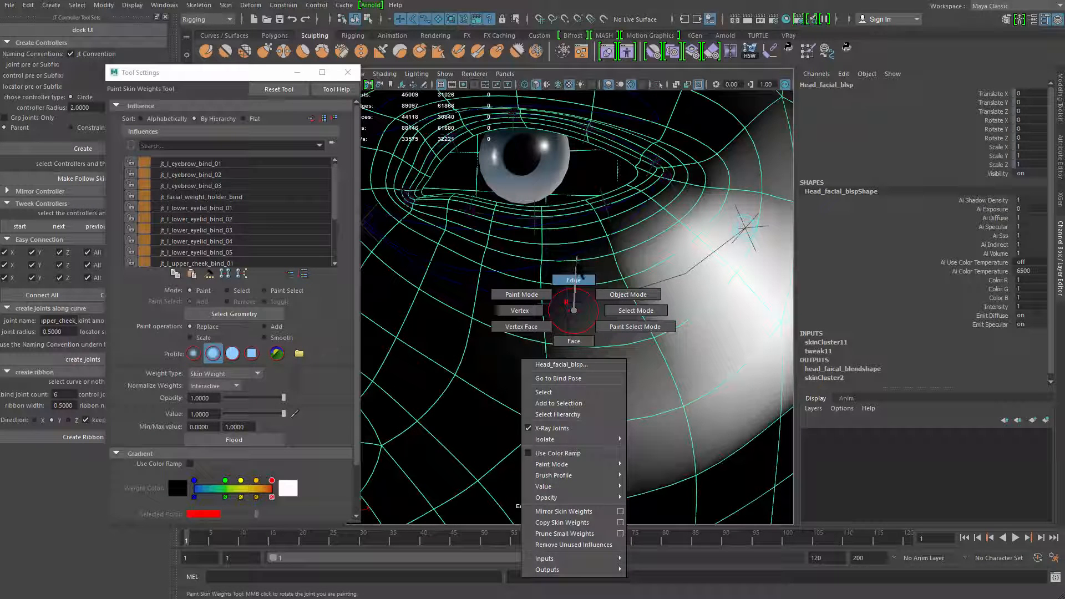
mouse_move(577, 258)
right_mouse_down()
mouse_move(577, 309)
mouse_move(579, 258)
right_mouse_up()
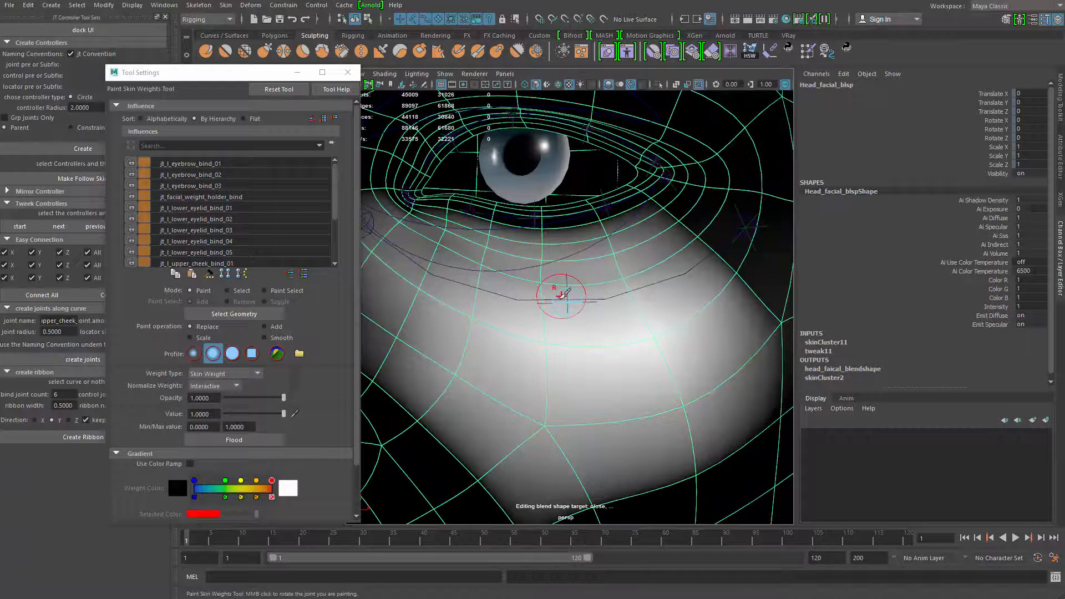
left_click(622, 289)
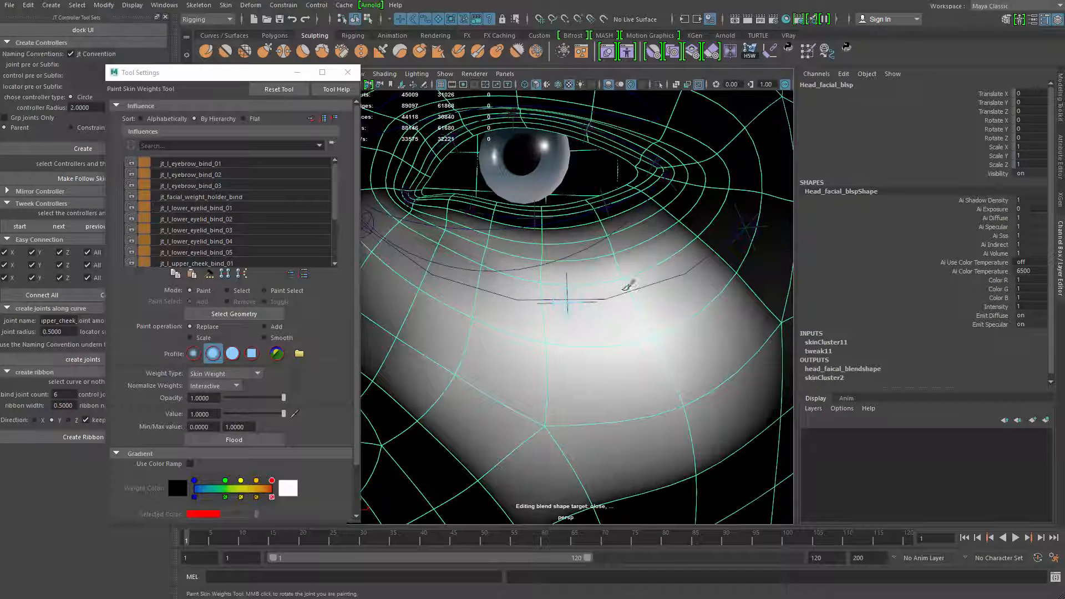
left_click(622, 289)
left_click(548, 297)
left_click(568, 338)
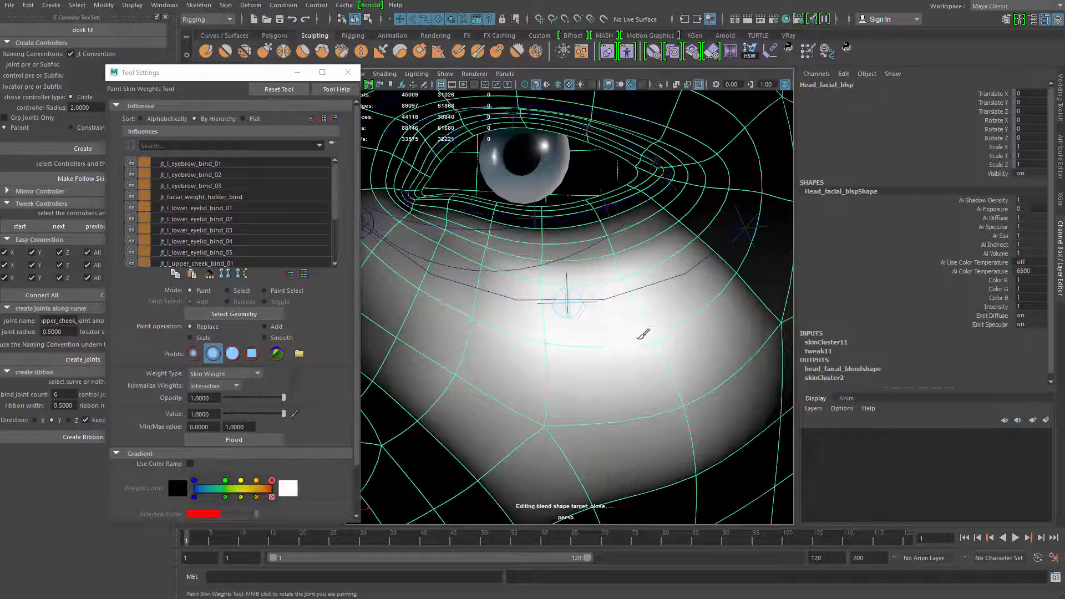
Move the jt_l_upper_cheek_bind_02 joint up toward the lower eyelid to test its weights, and undo the move
key("q")
left_click(571, 315)
key("w")
left_click_drag(570, 252, 574, 168)
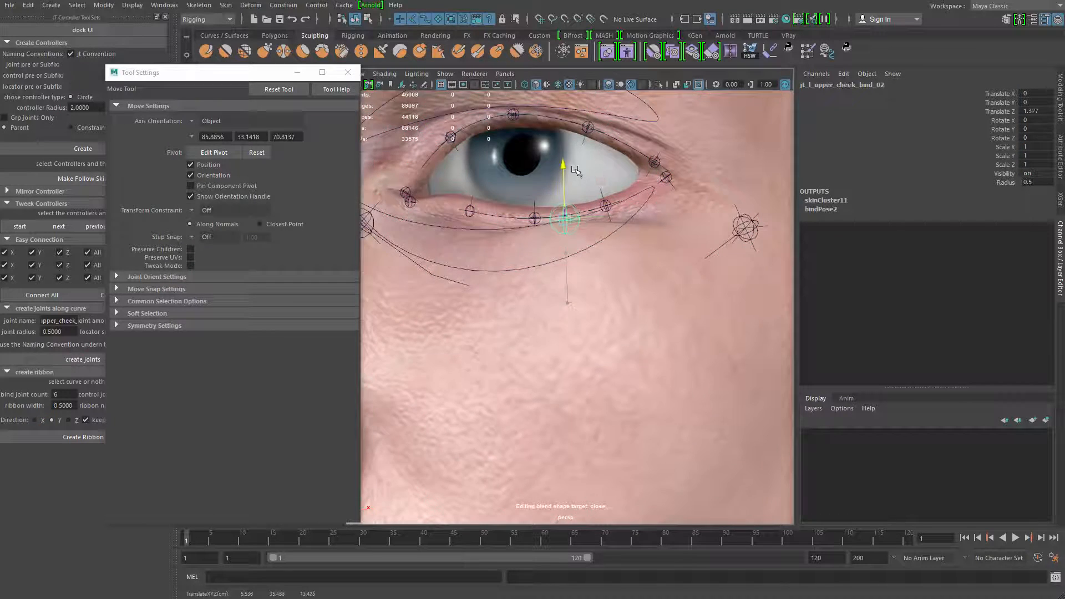
right_click_drag(575, 168, 454, 216, "alt")
key("ctrl+z")
Select the crv_drv_upper_cheek curve and open the Shape Editor
right_click_drag(549, 328, 651, 290, "alt")
key("q")
left_click(626, 293)
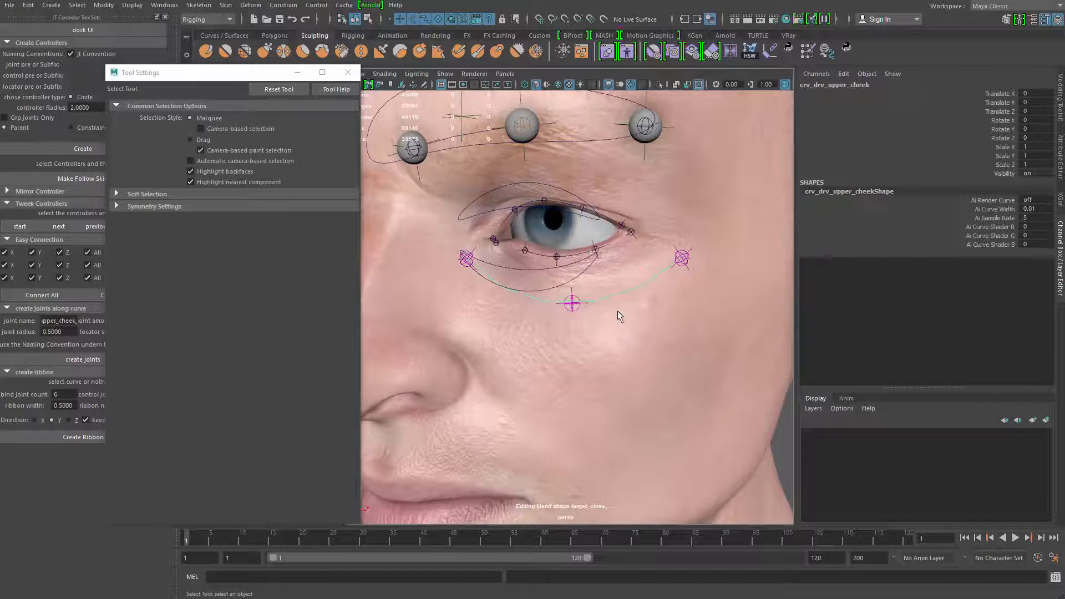
left_click_drag(617, 312, 662, 343, "alt")
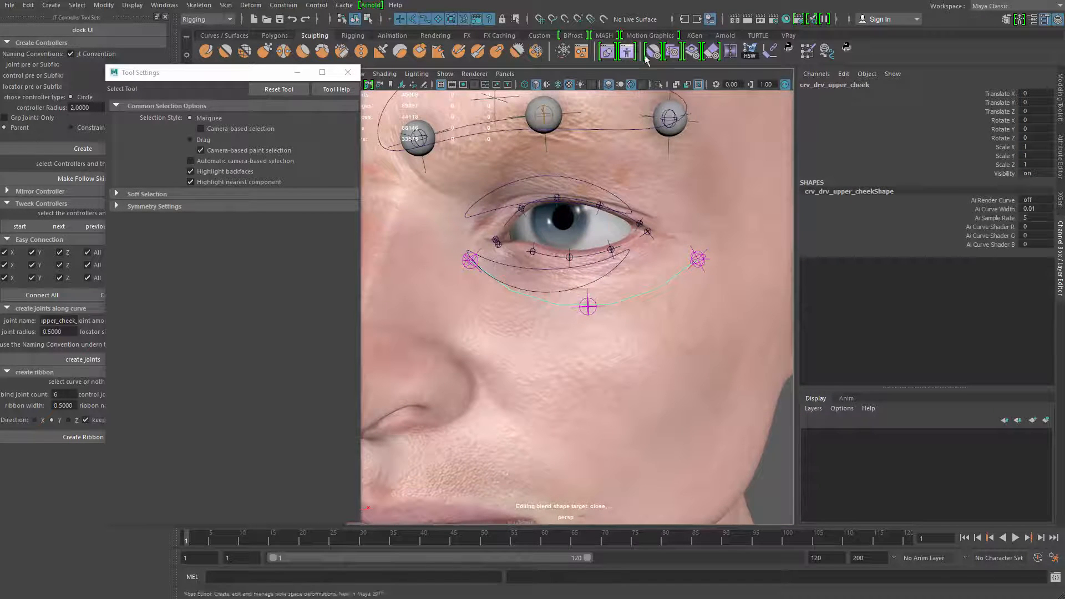
left_click(626, 51)
left_click_drag(508, 161, 406, 165, "alt")
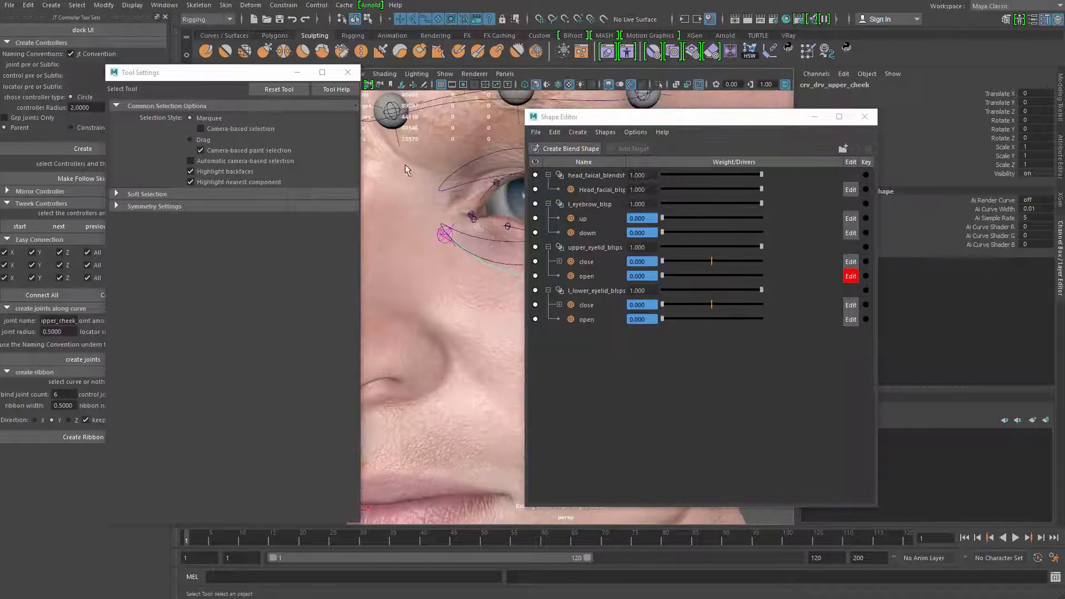
Close the tool settings, create a blend shape on the upper cheek curve and name it l_upper_cheek_blsps
left_click(347, 73)
left_click_drag(768, 117, 845, 102)
left_click(648, 135)
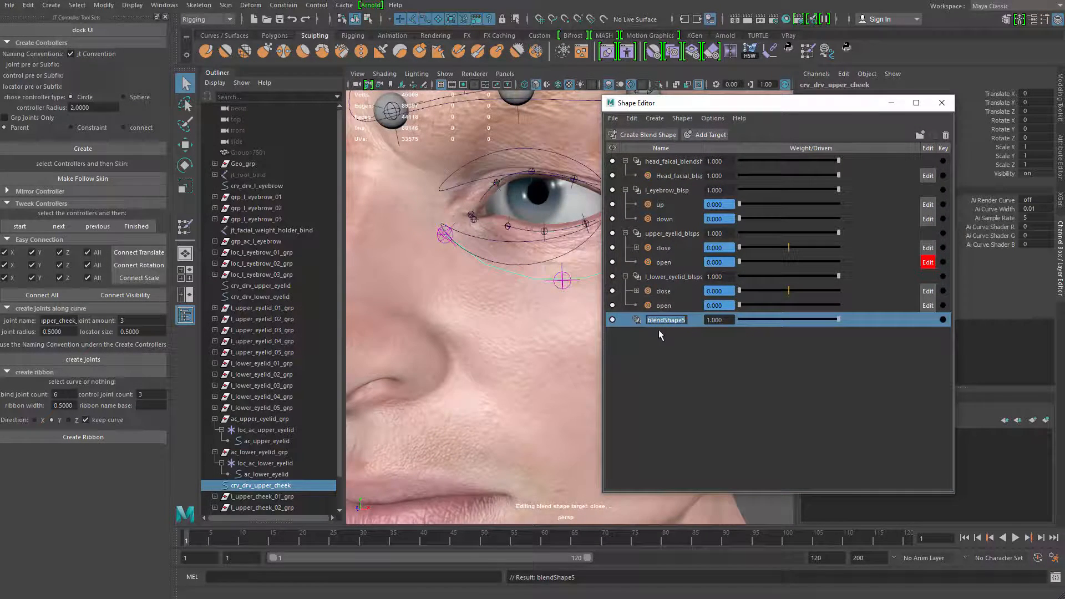
key("BackSpace")
type("l_upper")
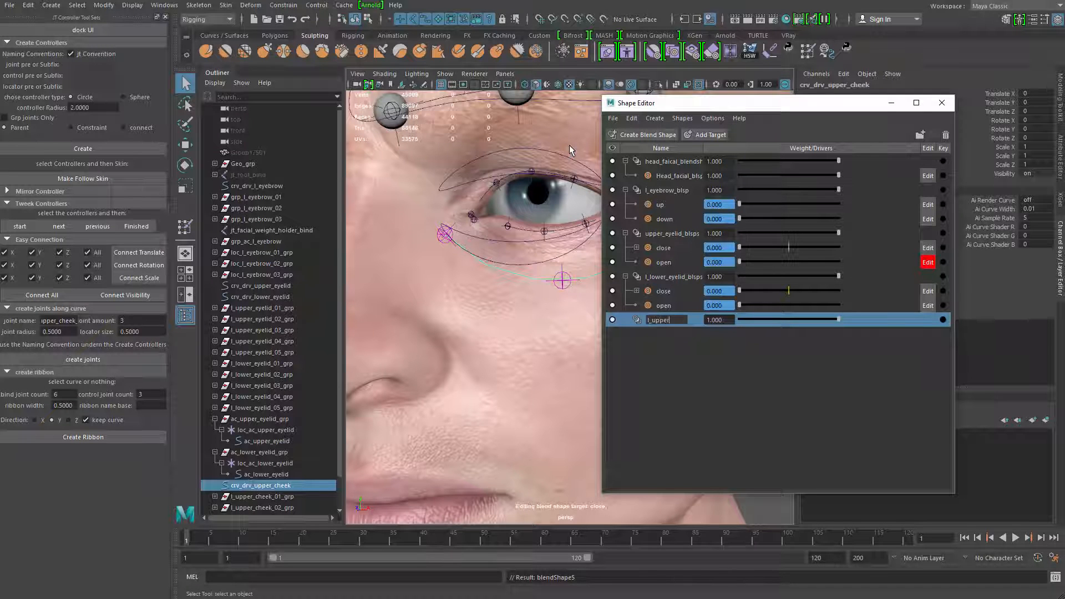
type("_cheek_blsps")
key("Return")
Add a target to l_upper_cheek_blsps and name it up
left_click(711, 137)
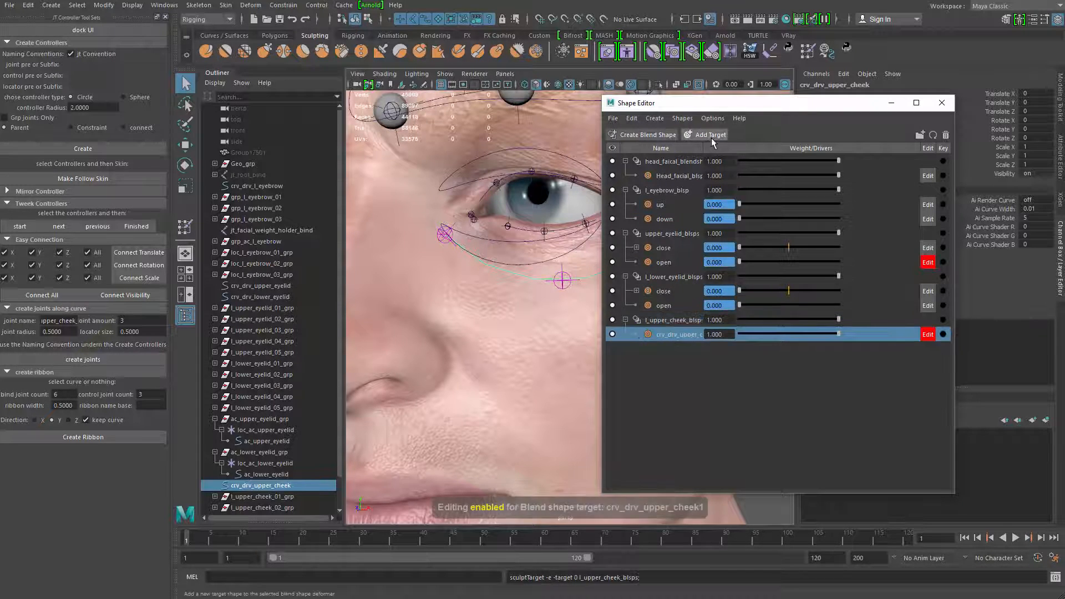
double_click(678, 334)
type("u")
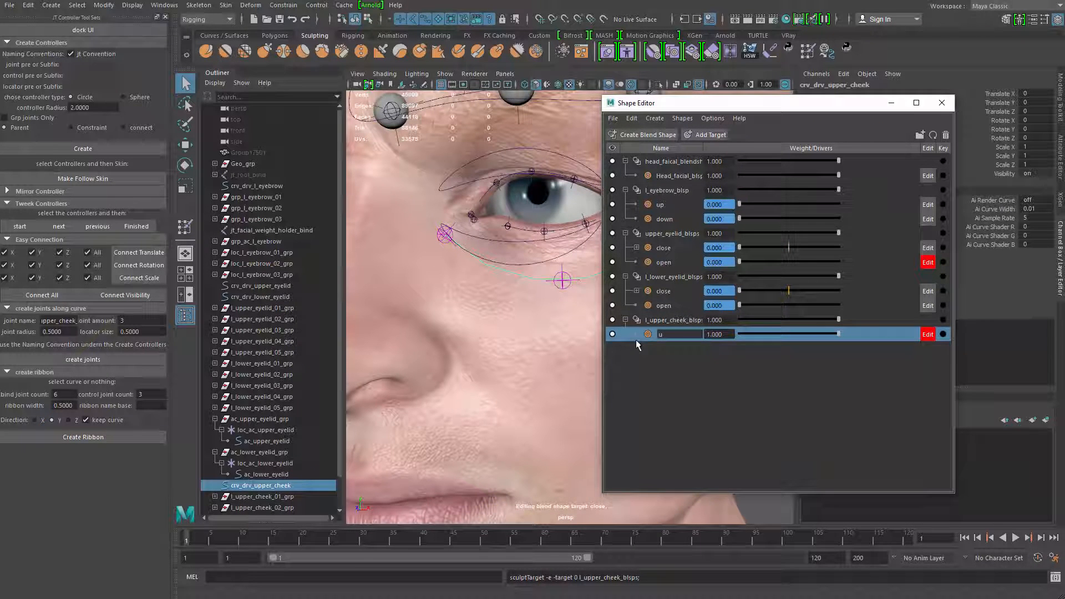
type("p")
key("Return")
Isolate the upper cheek curve to select its middle CVs, restore the full view and raise them toward the lower eyelid
left_click_drag(468, 384, 525, 362, "alt")
key("ctrl+1")
left_click(506, 231)
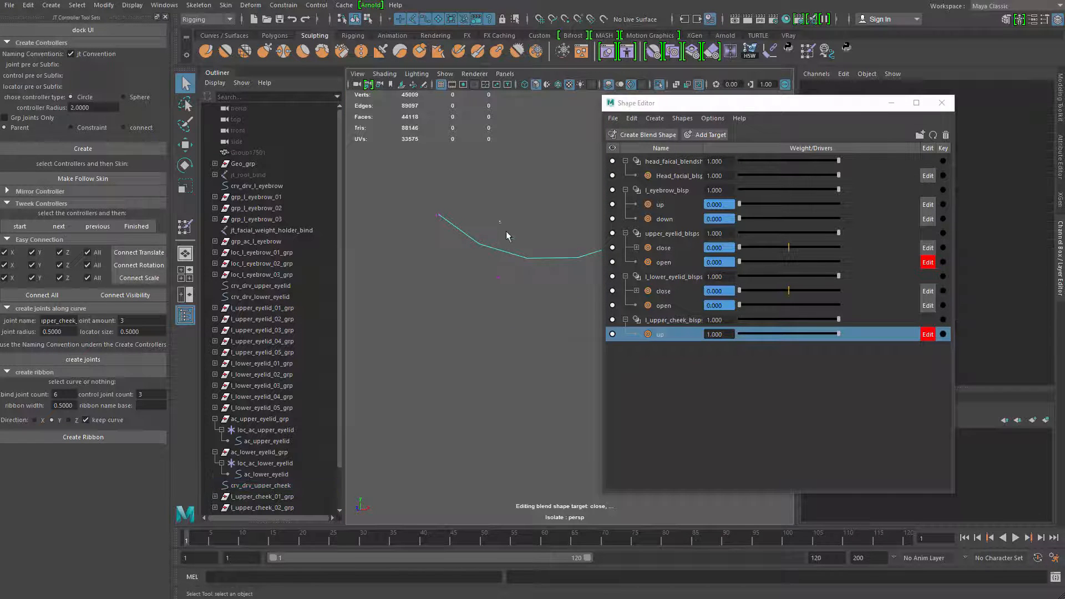
left_click(484, 252)
left_click_drag(484, 256, 378, 314, "alt")
key("ctrl+1")
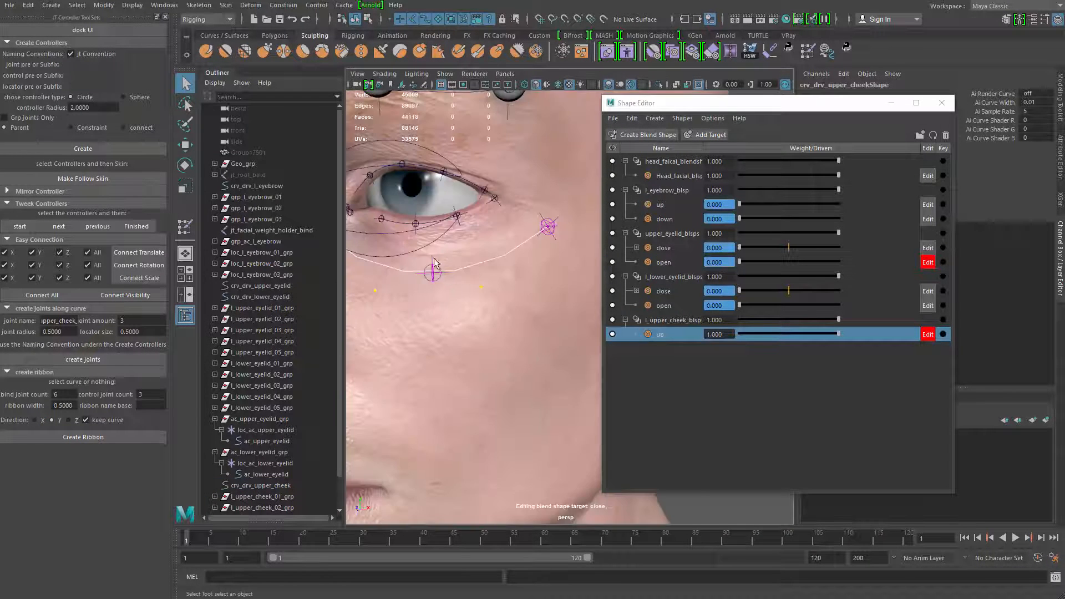
key("f")
key("w")
left_click_drag(506, 223, 476, 287)
key("q")
left_click(462, 270)
key("w")
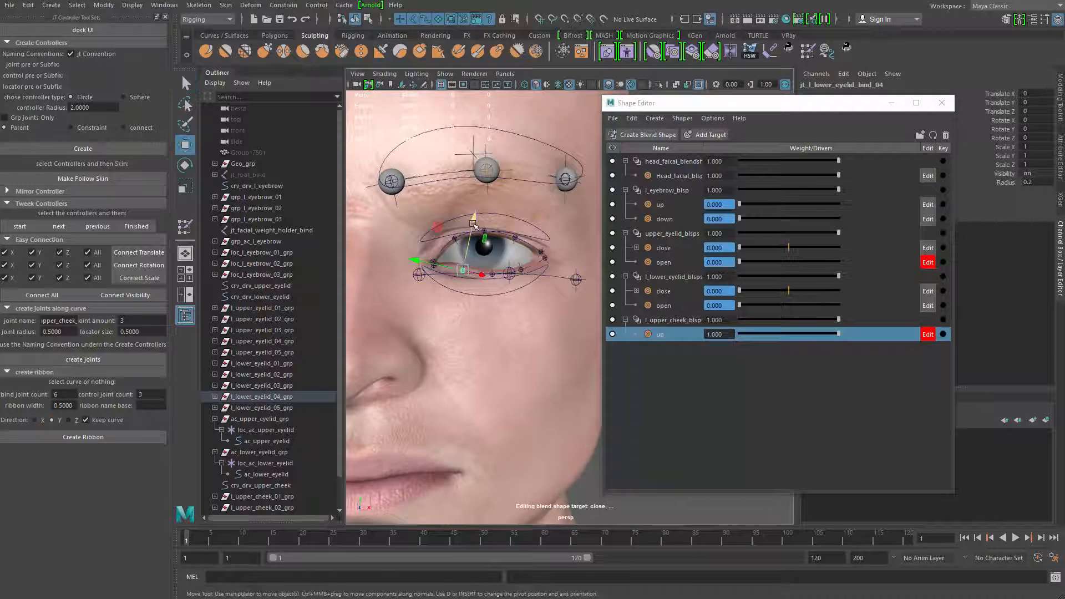
left_click_drag(471, 224, 471, 216)
scroll(473, 277, "up", 5)
left_click(499, 261)
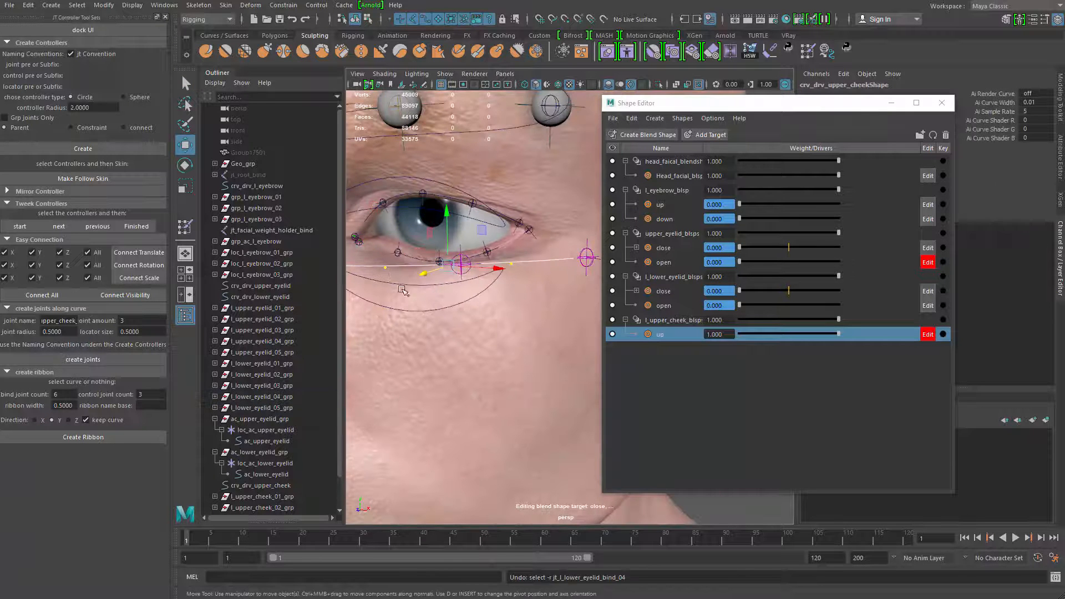
Switch to component selection and adjust the middle CVs of the upper cheek curve to follow the lower eyelid in the up target
left_click(368, 20)
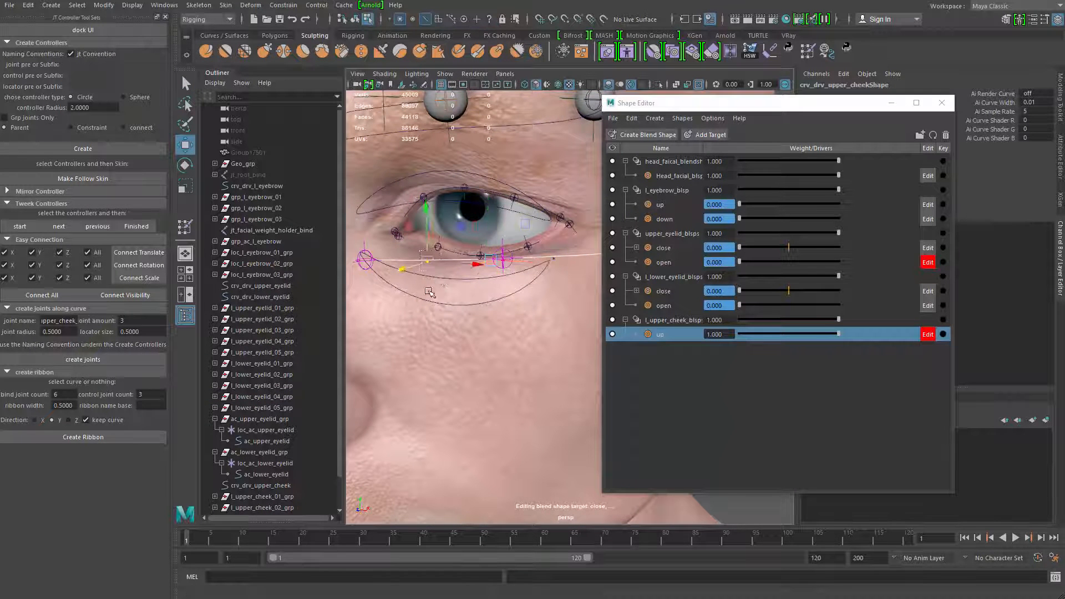
left_click_drag(472, 233, 444, 216, "alt")
left_click(434, 198)
left_click_drag(454, 210, 459, 197, "alt")
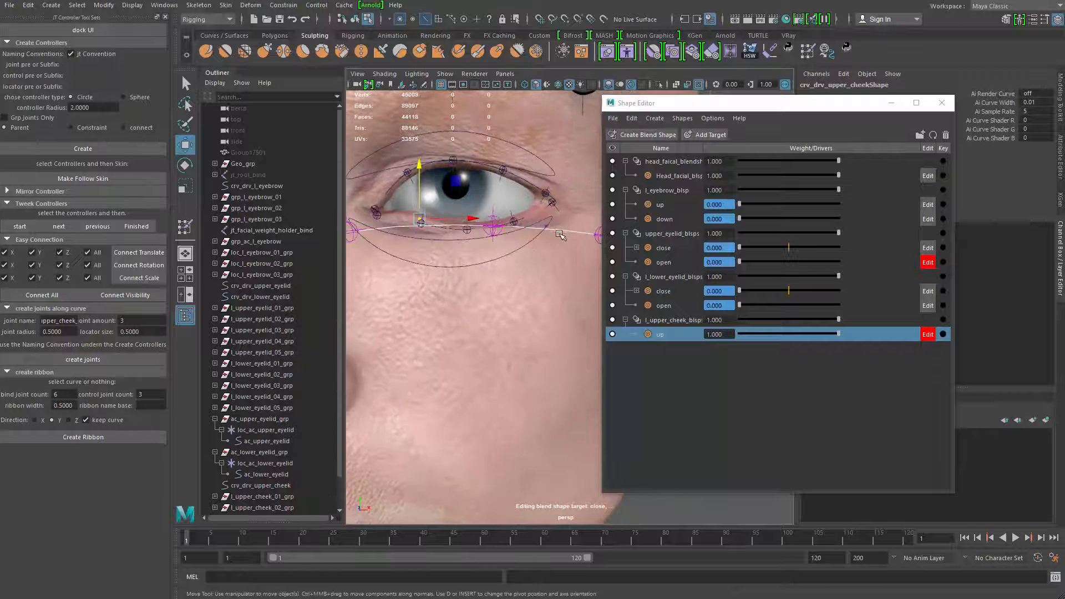
left_click_drag(556, 251, 411, 246, "alt")
left_click_drag(488, 211, 555, 227)
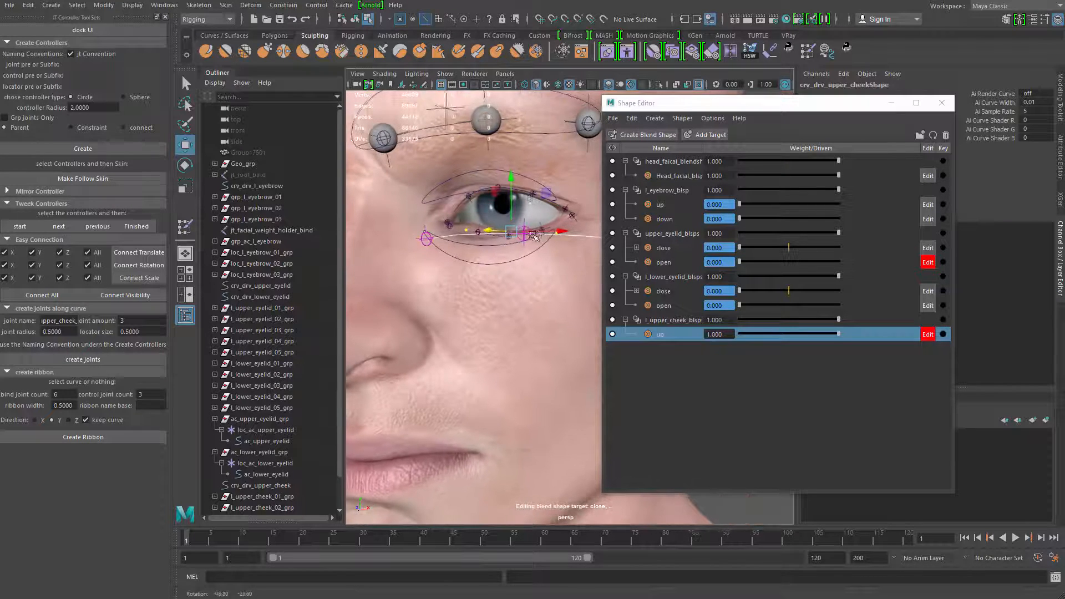
left_click_drag(511, 178, 510, 183)
right_click_drag(516, 203, 494, 208, "alt")
left_click_drag(494, 208, 530, 220, "alt")
right_click_drag(529, 221, 536, 221, "alt")
Add a second target to l_upper_cheek_blsps and set the up target's weight to 0
left_click(697, 320)
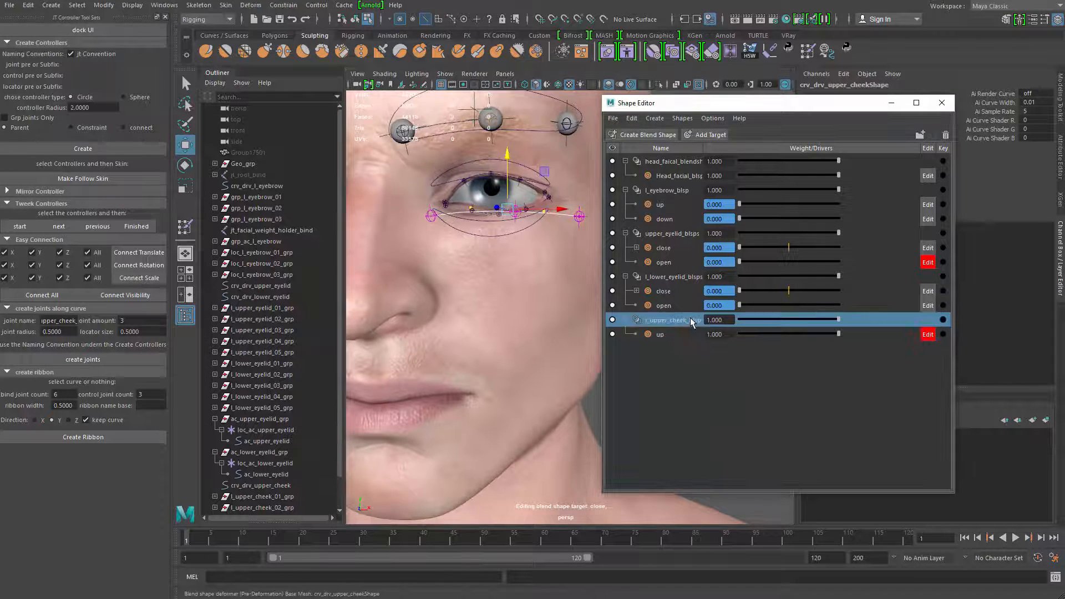
right_click(697, 320)
left_click(716, 327)
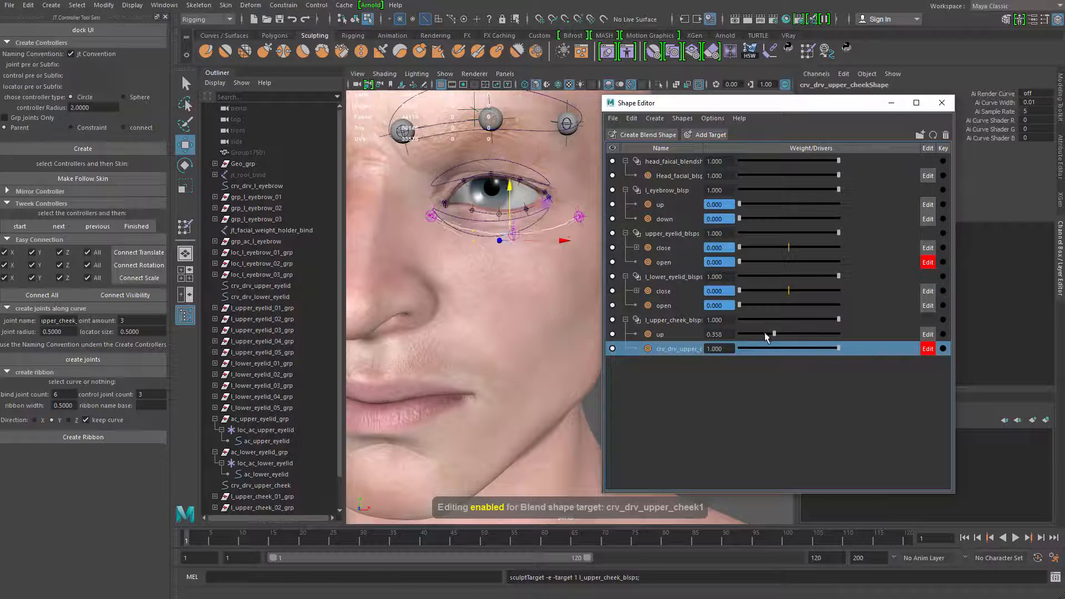
Select the middle CVs of the upper cheek curve and lower them down the cheek in the second target
key("q")
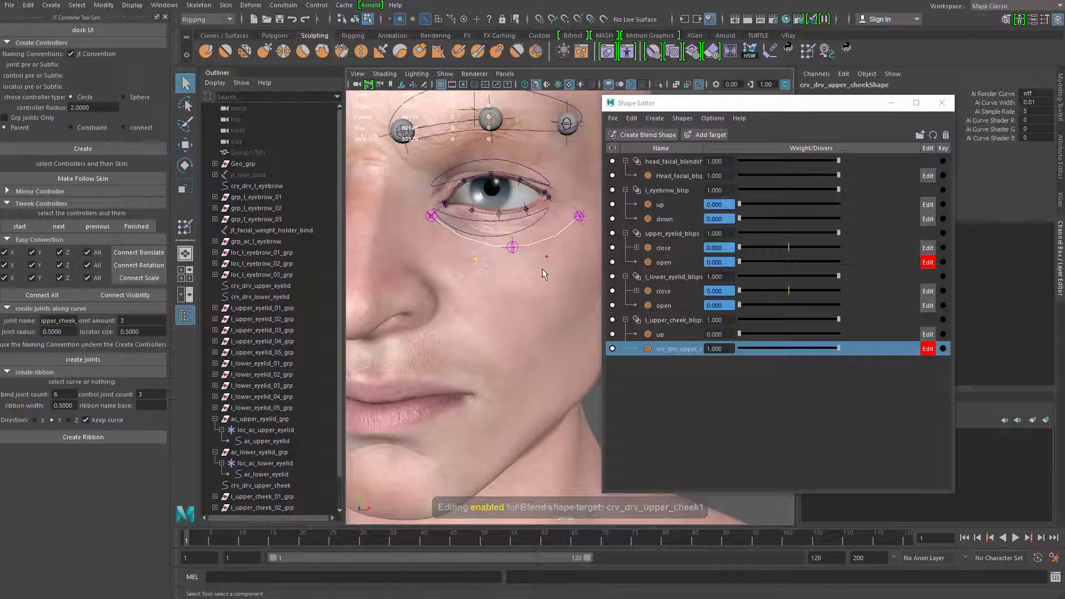
key("w")
key("q")
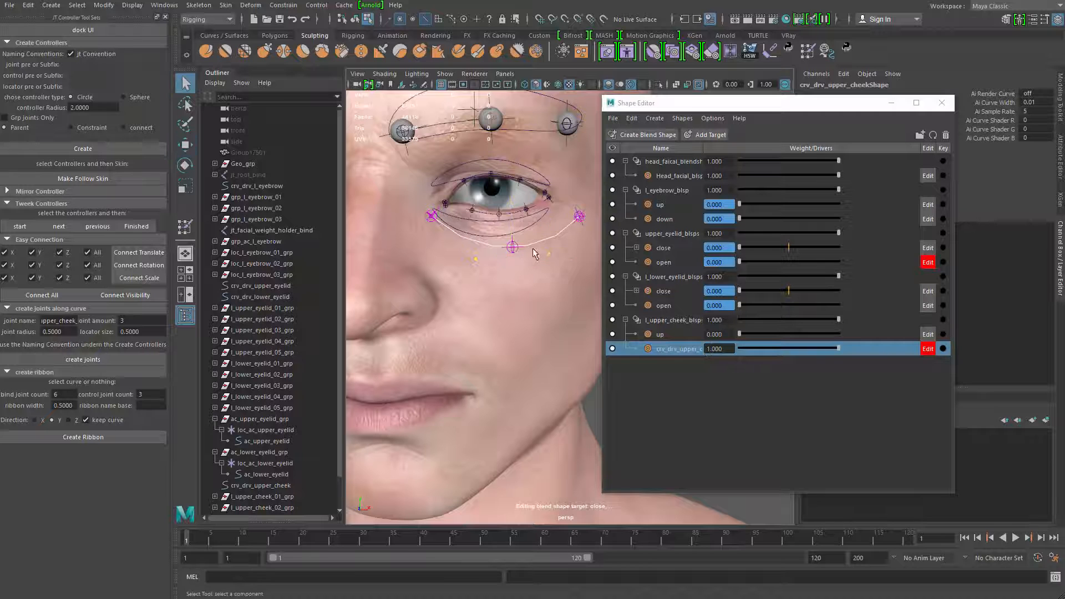
left_click(355, 19)
left_click(368, 19)
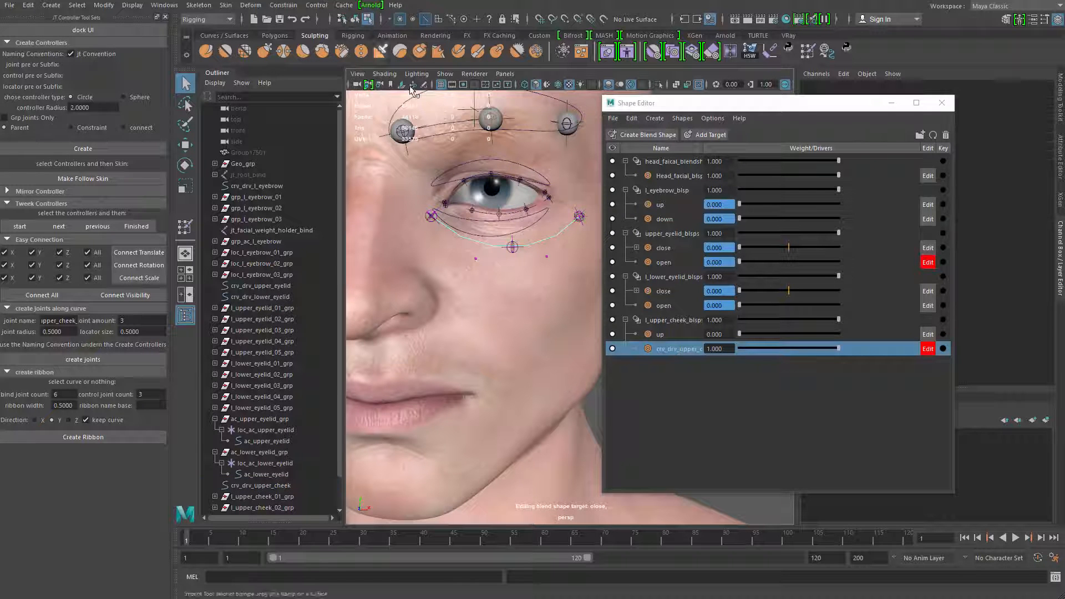
middle_click_drag(551, 315, 537, 299, "alt")
left_click_drag(452, 229, 548, 253)
key("w")
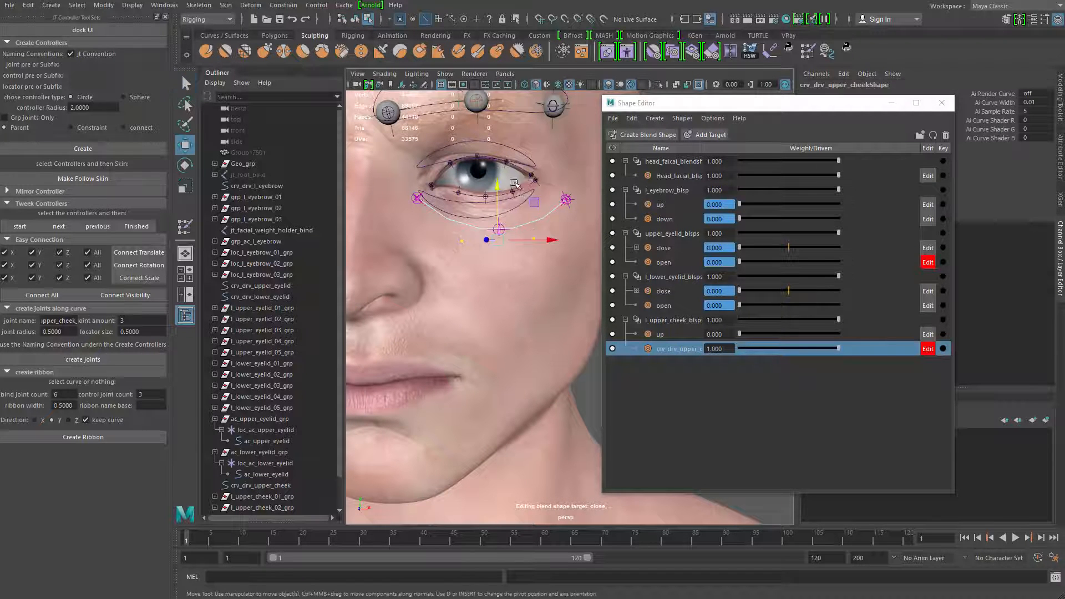
left_click_drag(496, 189, 515, 258)
Set the second upper cheek target's weight to 0 and the up target's weight to 1
left_click_drag(839, 348, 737, 331)
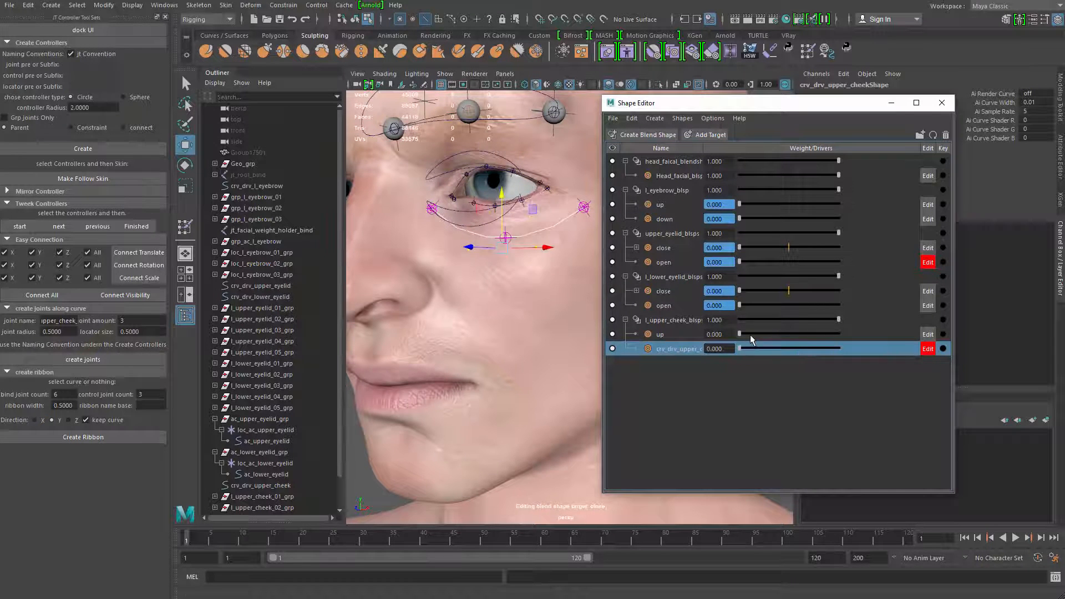
left_click_drag(740, 334, 839, 334)
scroll(536, 400, "up", 6)
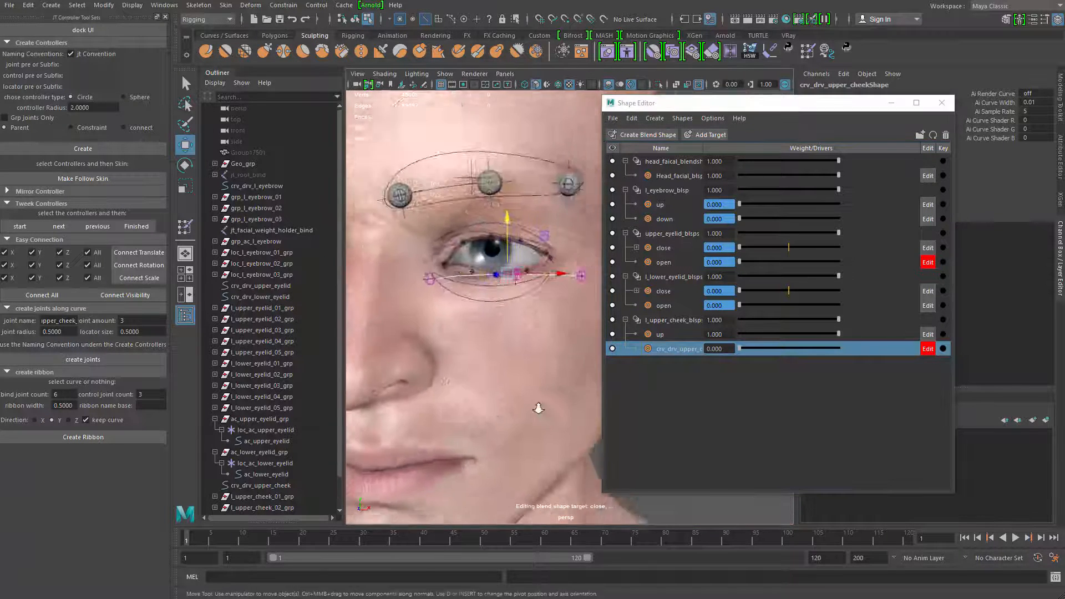
Open the head mesh for skin weight painting and refine the upper cheek weights just below the lower eyelid, toggling the smooth mesh preview
key("q")
mouse_move(523, 315)
right_mouse_down()
mouse_move(554, 303)
mouse_move(481, 295)
mouse_move(533, 350)
right_mouse_up()
left_click(523, 305)
left_click_drag(532, 350, 527, 366, "alt")
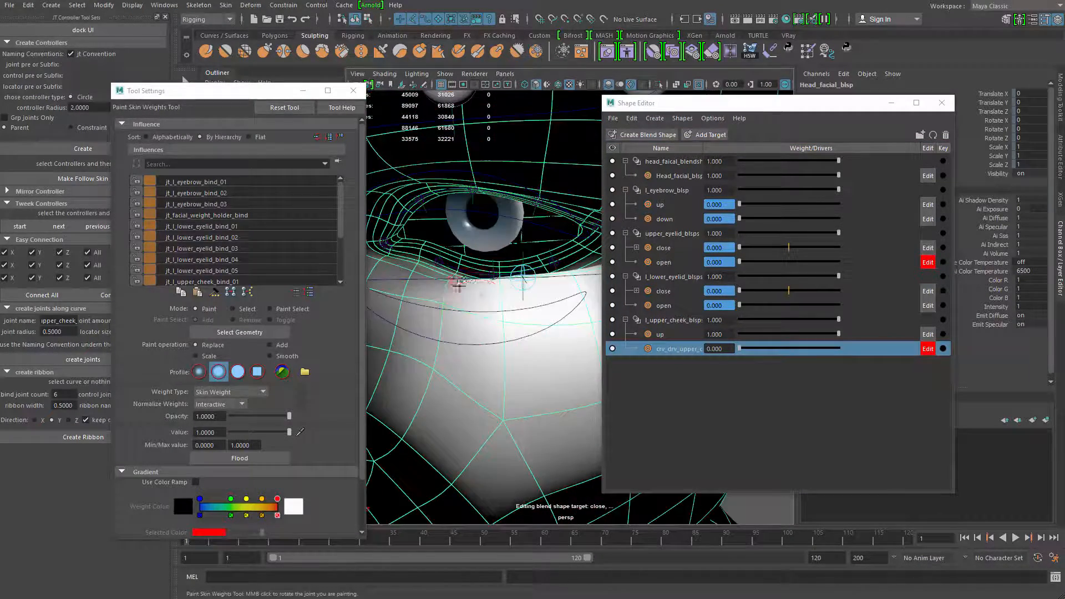
mouse_move(442, 281)
left_mouse_down("alt")
mouse_move(471, 290)
mouse_move(453, 270)
left_mouse_up("alt")
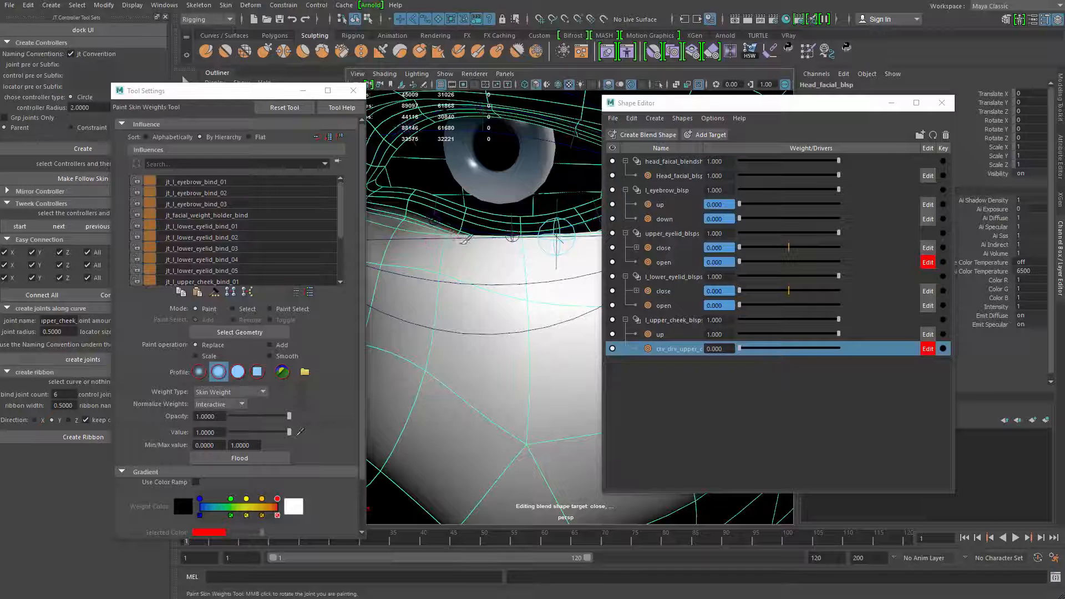
key("1")
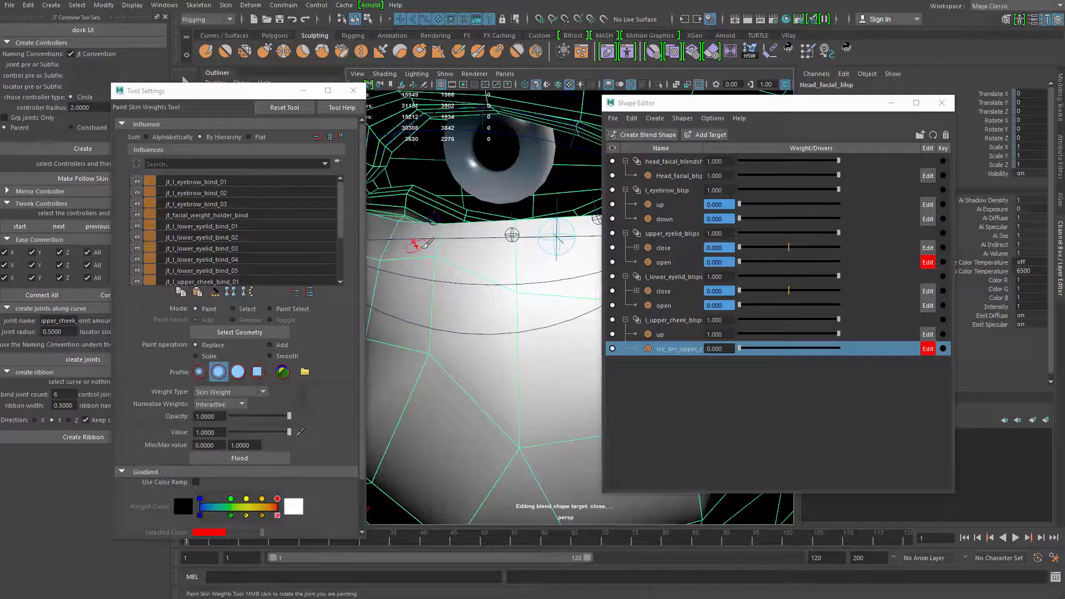
key("3")
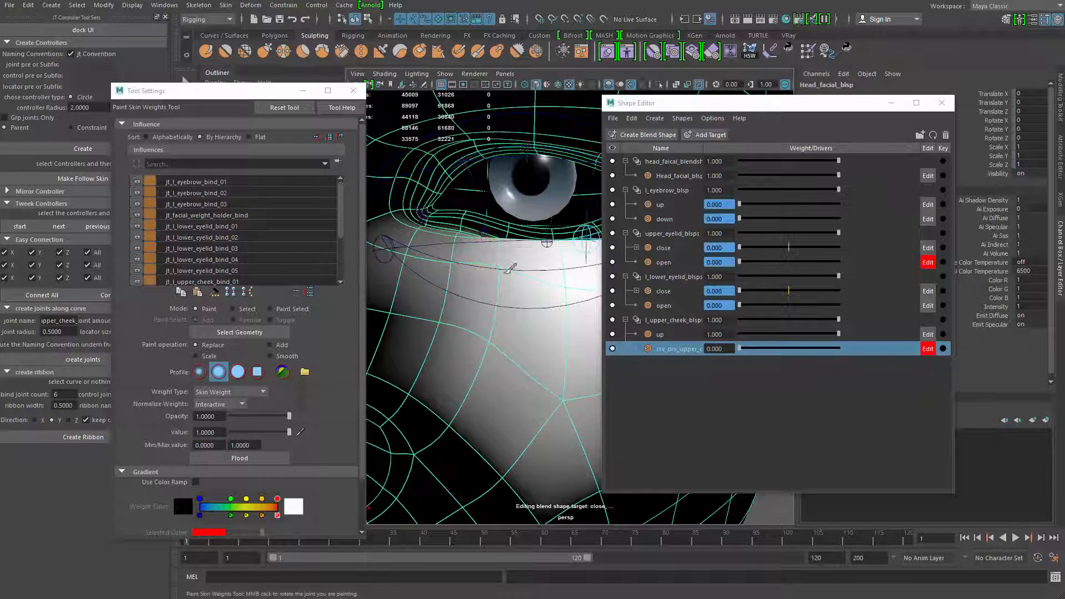
key("1")
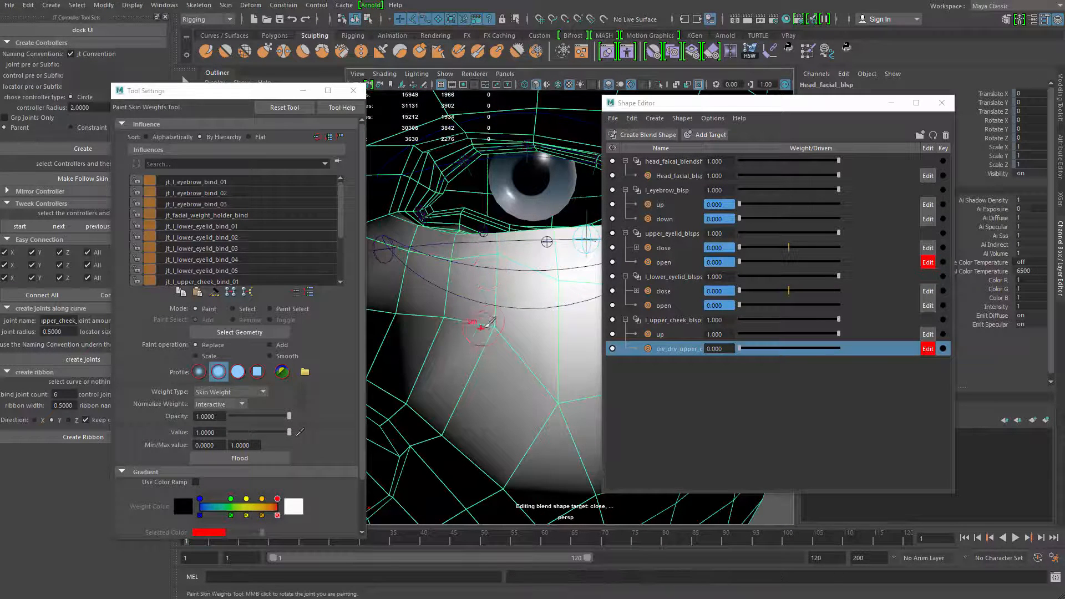
mouse_move(482, 255)
left_mouse_down("alt")
mouse_move(441, 274)
mouse_move(463, 322)
left_mouse_up("alt")
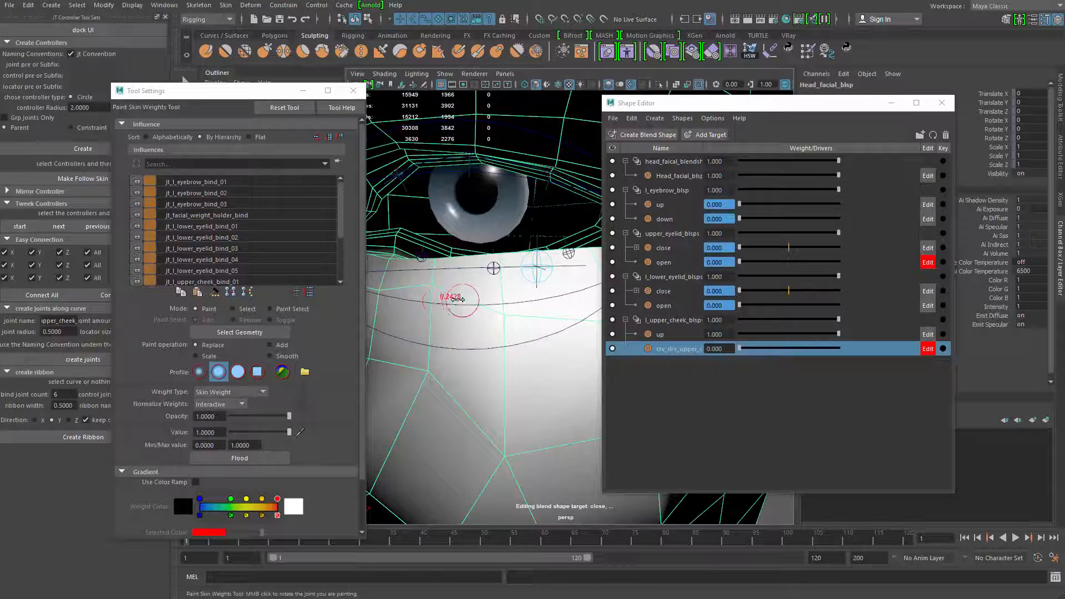
middle_click_drag(422, 302, 458, 298, "alt")
Select the jt_facial_weight_holder_bind influence and paint its weights across the cheek area under the lower eyelid
left_click(246, 216)
key("b")
mouse_move(475, 300)
left_mouse_down()
mouse_move(477, 288)
mouse_move(484, 299)
left_mouse_up()
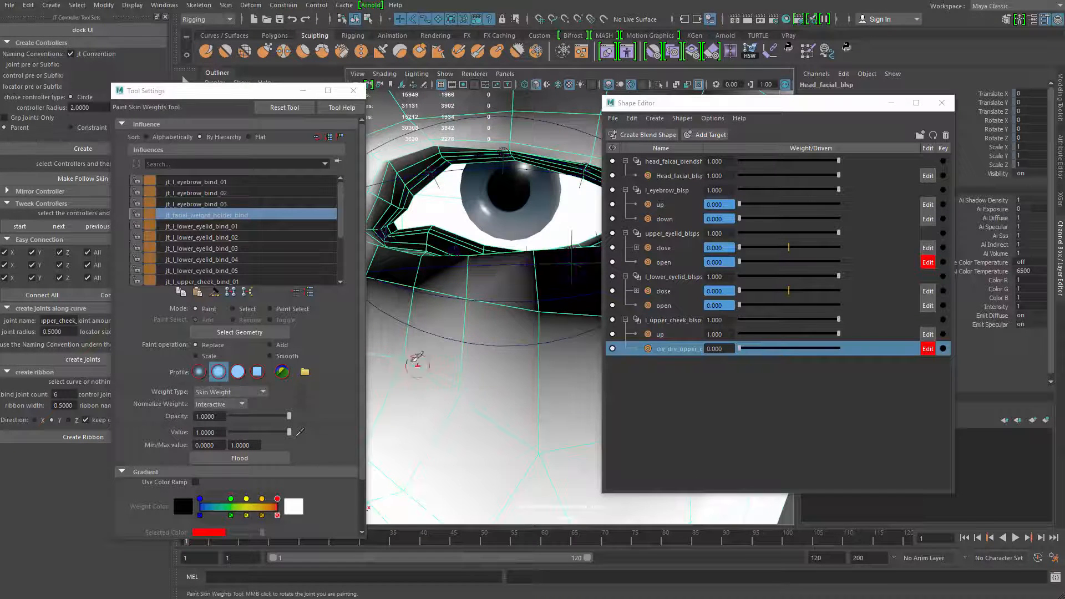
right_click_drag(485, 423, 428, 321, "alt")
left_click_drag(428, 321, 501, 347, "alt")
right_click_drag(488, 294, 444, 272, "alt")
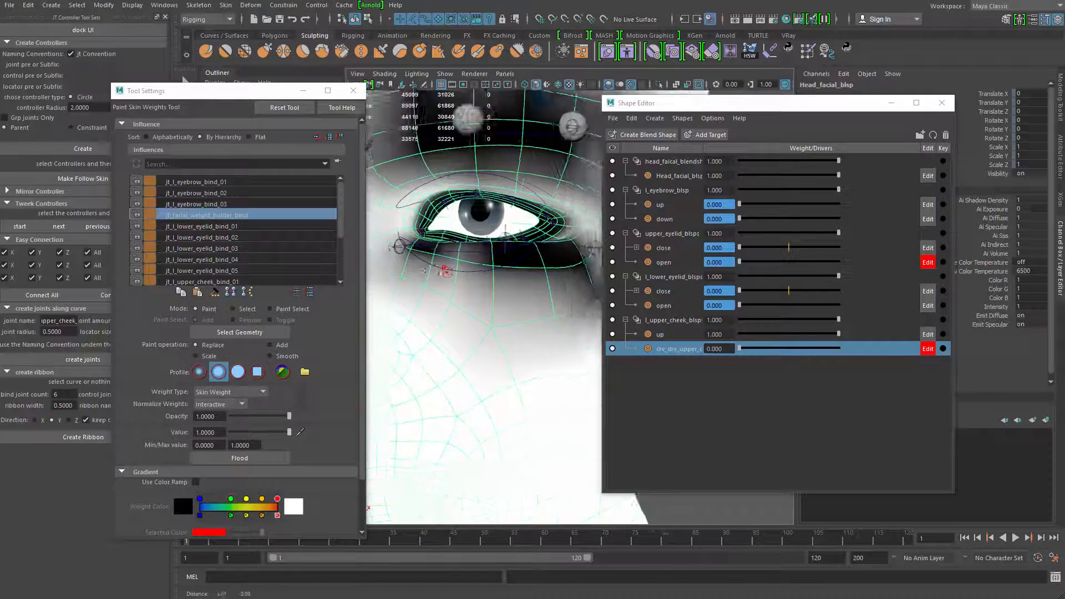
left_click_drag(511, 296, 531, 299, "alt")
key("q")
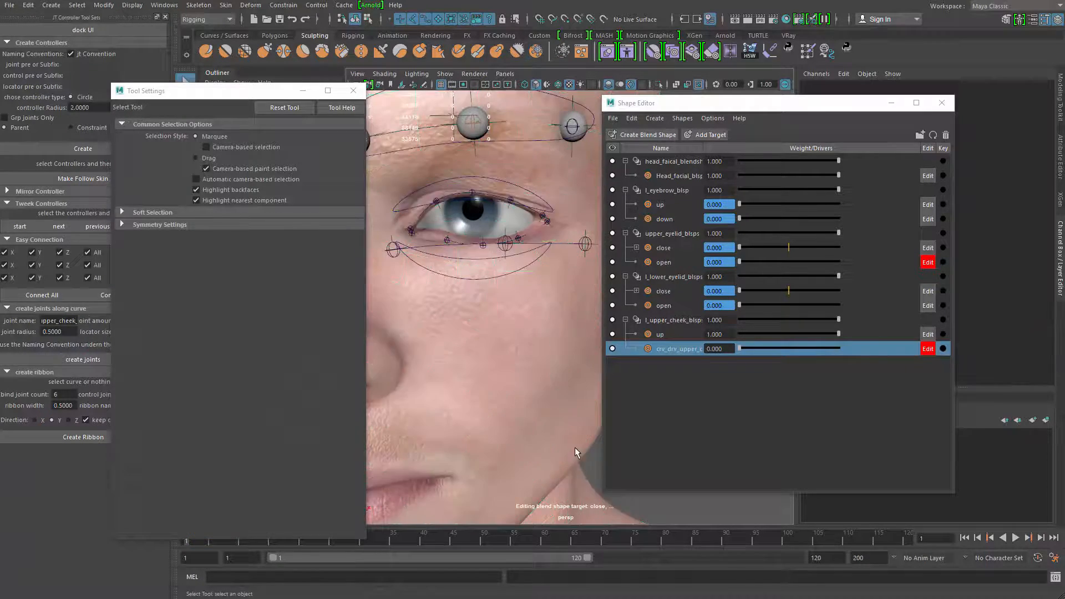
Reselect the head mesh and refine the jt_facial_weight_holder_bind weights close beneath the lower eyelid
left_click_drag(576, 451, 491, 332, "alt")
right_click_drag(491, 332, 531, 413, "alt")
left_click(515, 304)
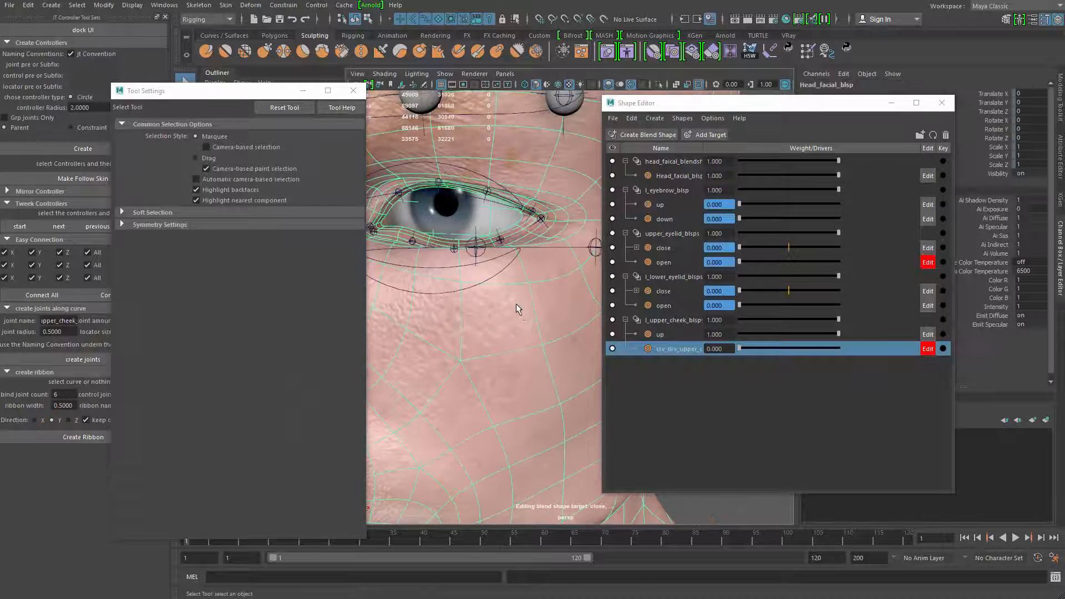
right_click_drag(516, 304, 459, 262)
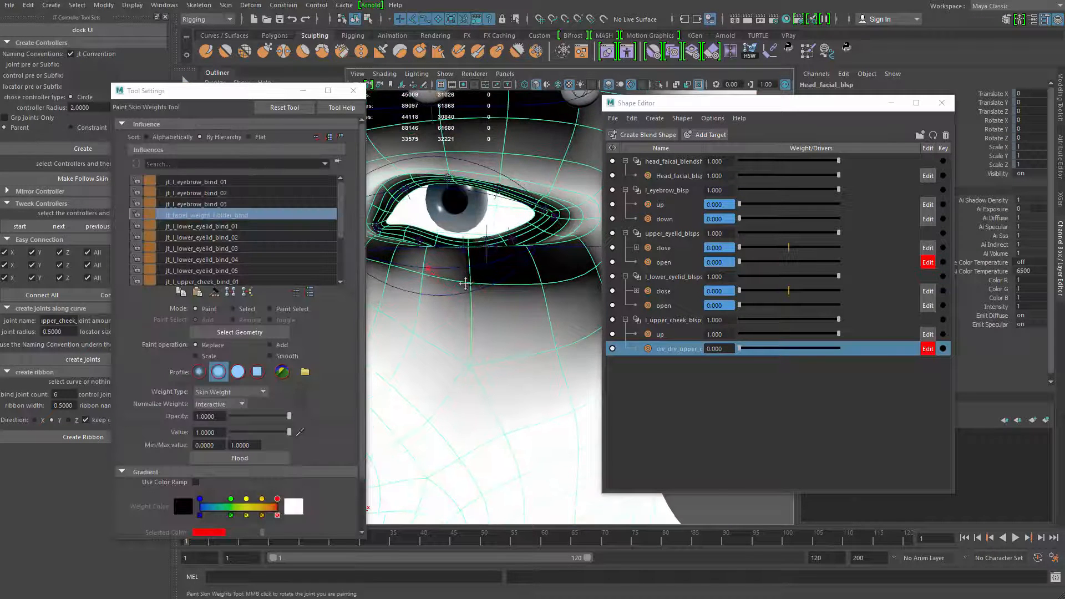
middle_click_drag(466, 284, 469, 287, "alt")
right_click_drag(480, 291, 447, 269, "alt")
middle_click_drag(447, 268, 455, 249, "alt")
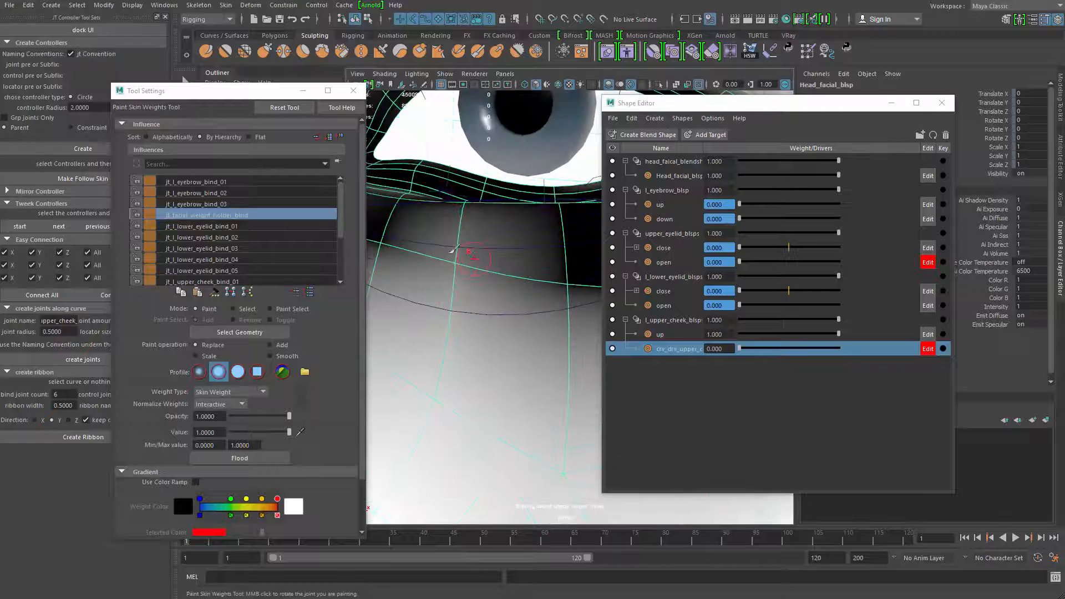
right_click_drag(511, 301, 488, 277, "alt")
left_click_drag(487, 277, 426, 263, "alt")
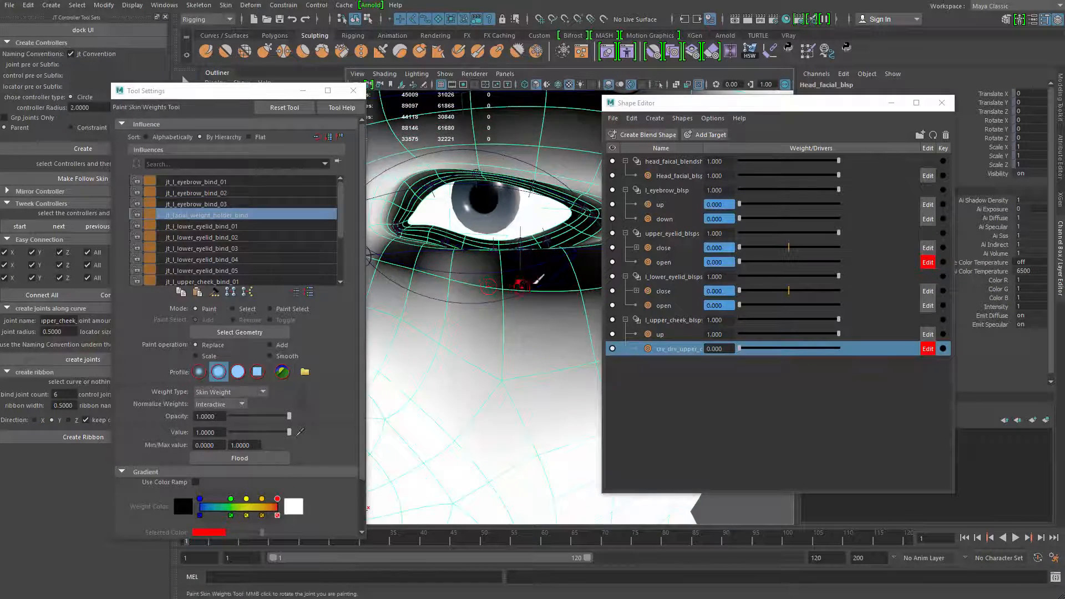
key("q")
Preview the second upper cheek target by varying its weight
right_click_drag(519, 252, 482, 228, "alt")
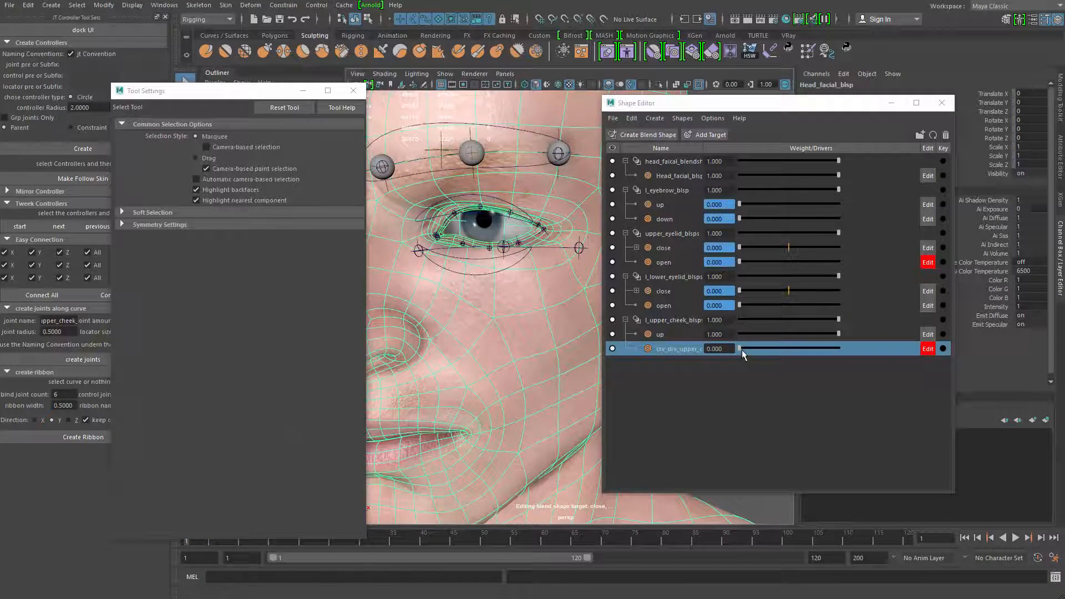
left_click_drag(741, 350, 872, 315)
scroll(426, 329, "up", 5)
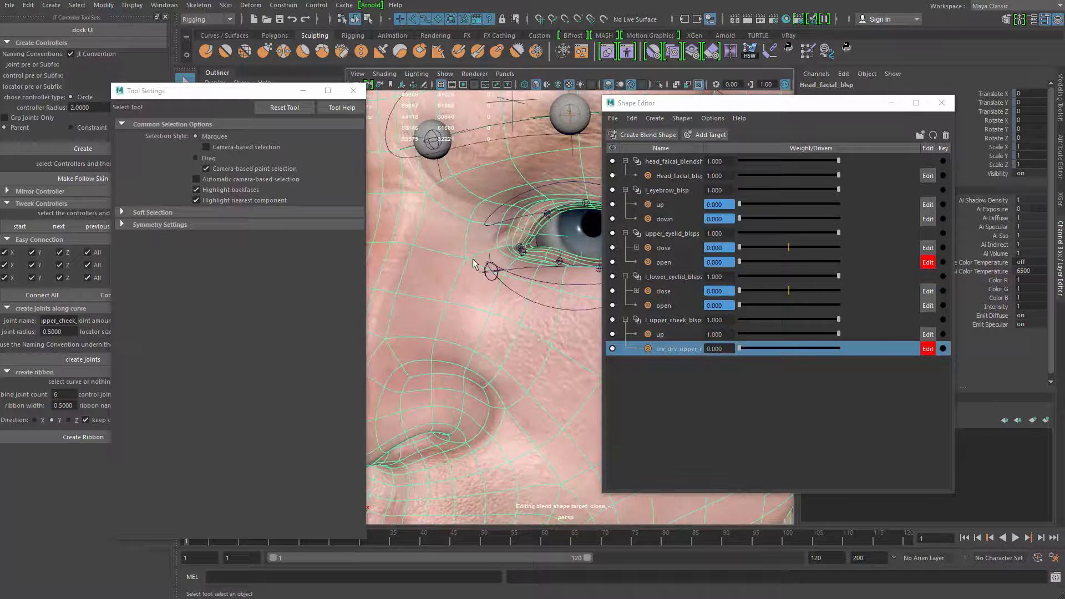
Paint the jt_facial_weight_holder_bind weights between the inner corner of the left eye and the nose bridge
right_click_drag(477, 262, 439, 244)
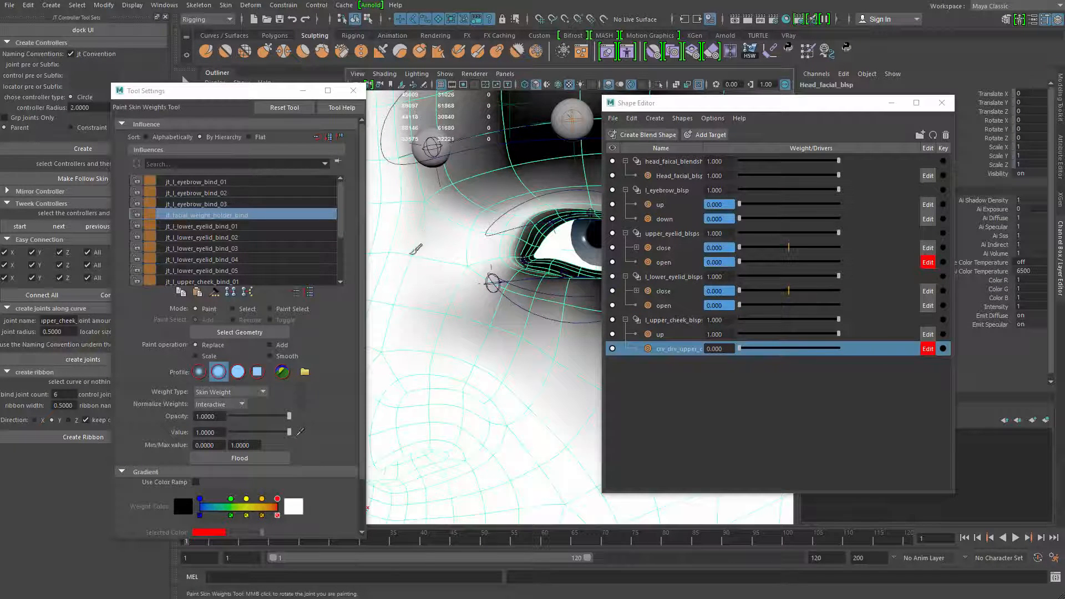
scroll(456, 245, "down", 3)
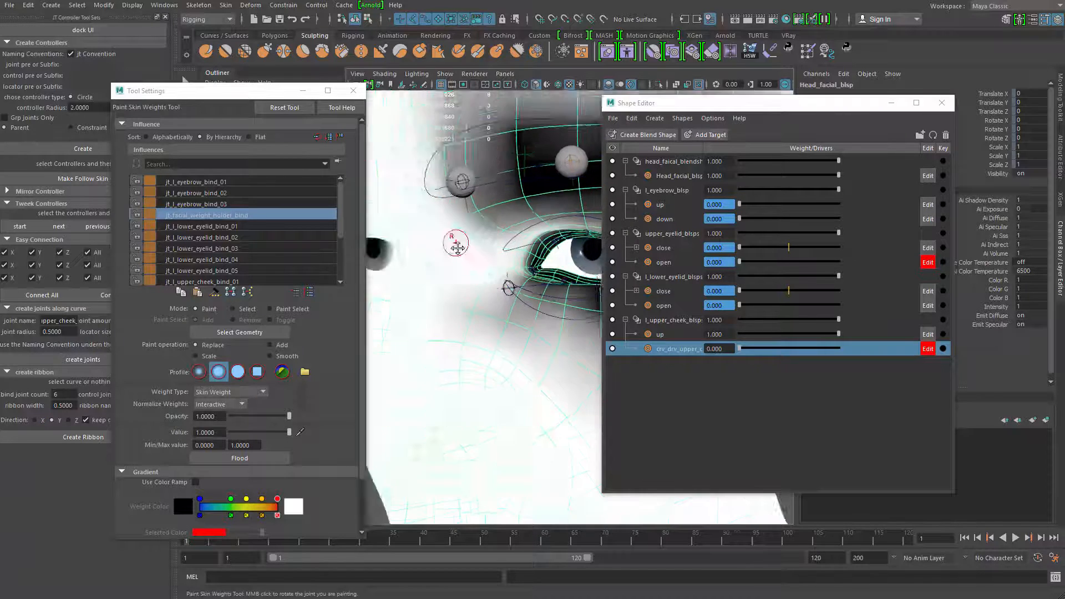
middle_click_drag(457, 245, 437, 231, "alt")
left_click_drag(577, 336, 551, 321, "alt")
key("q")
Examine how the left cheek and lower eyelid deform in the up shape from several angles
scroll(533, 314, "down", 3)
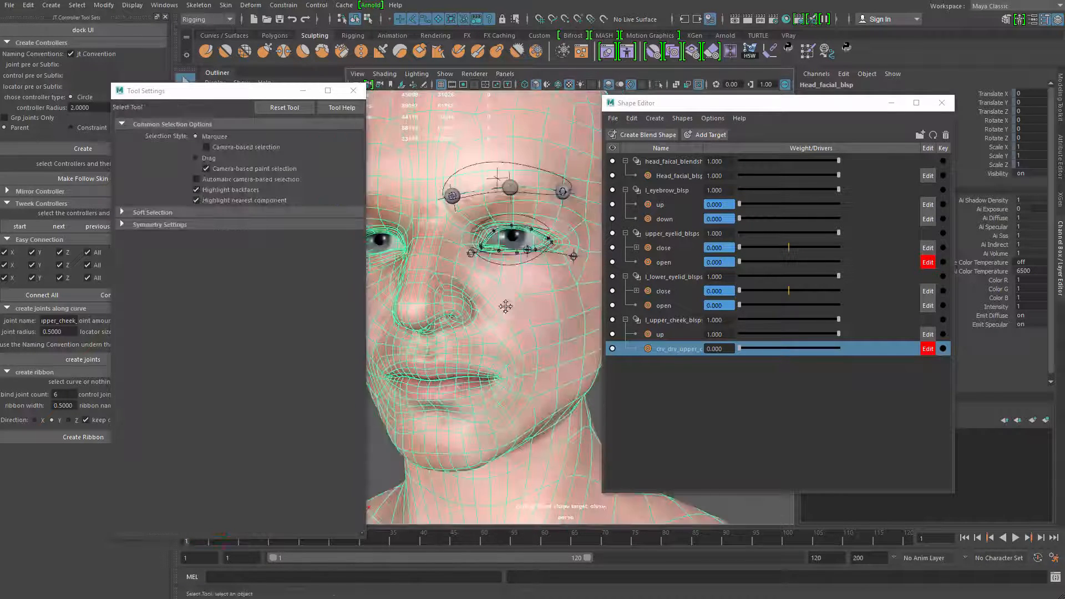
middle_click_drag(506, 306, 443, 283, "alt")
right_click_drag(516, 265, 452, 225)
mouse_move(450, 238)
left_mouse_down("alt")
mouse_move(440, 276)
mouse_move(470, 267)
mouse_move(471, 286)
mouse_move(534, 311)
mouse_move(566, 341)
mouse_move(547, 351)
mouse_move(488, 344)
mouse_move(507, 337)
mouse_move(494, 327)
left_mouse_up("alt")
scroll(471, 277, "up", 3)
scroll(471, 274, "down", 3)
key("q")
left_click(566, 343)
scroll(547, 352, "down", 3)
scroll(491, 343, "up", 3)
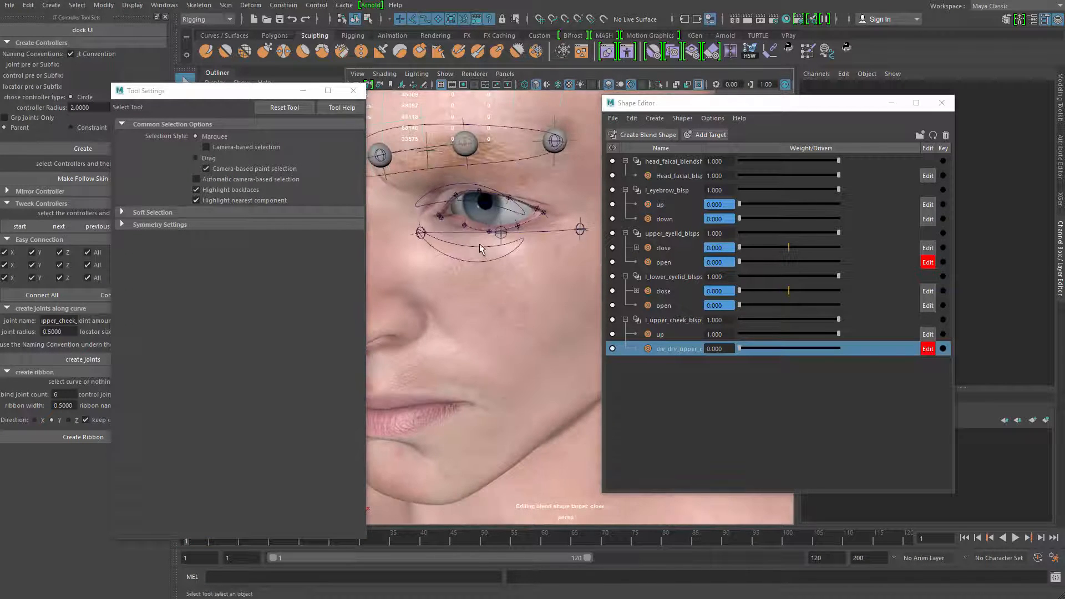
Try moving the ac_lower_eyelid controller against the raised cheek, then undo the move
left_click(479, 248)
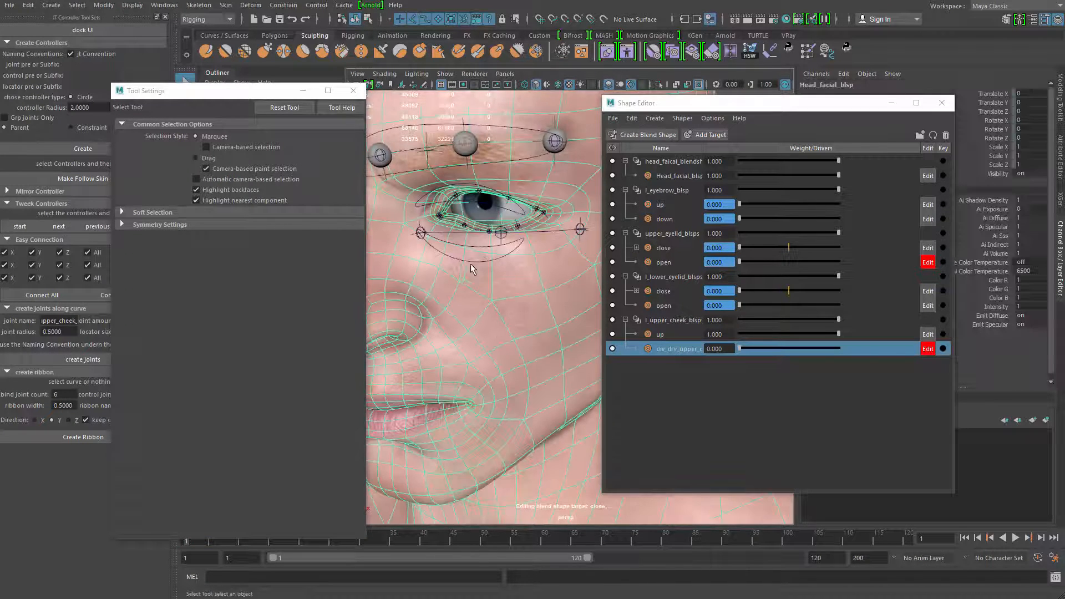
key("w")
left_click(483, 241)
left_click_drag(484, 241, 491, 221, "alt")
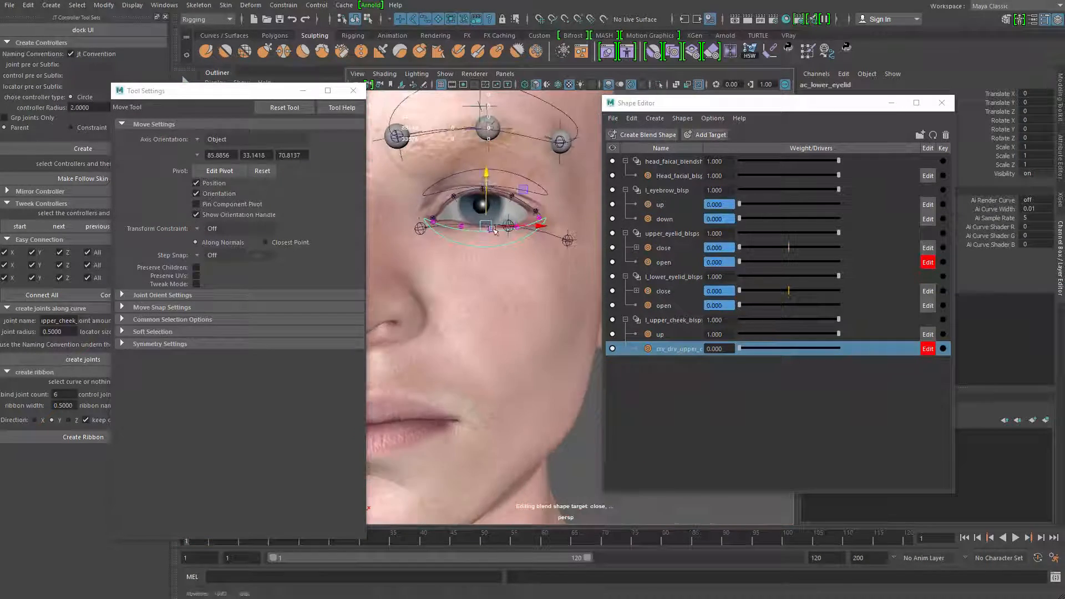
mouse_move(485, 180)
left_mouse_down()
mouse_move(490, 195)
mouse_move(488, 186)
left_mouse_up()
key("ctrl+z")
Set the up target's weight to 0 and deselect the head mesh
left_click_drag(524, 247, 547, 234, "alt")
key("q")
left_click(552, 235)
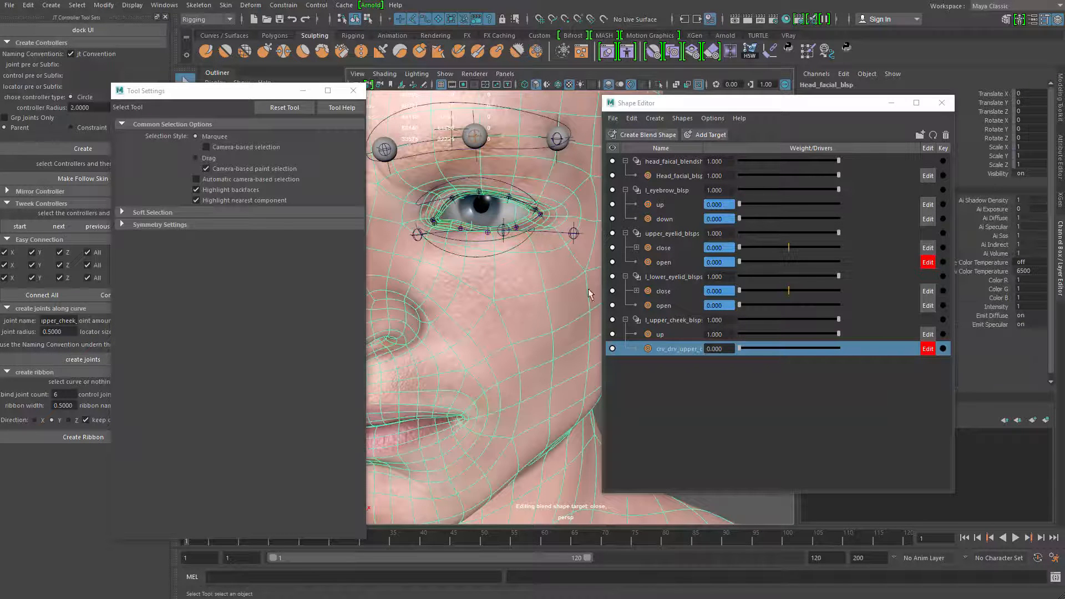
left_click_drag(838, 335, 735, 351)
right_click_drag(500, 365, 452, 356, "alt")
left_click_drag(452, 356, 427, 350, "alt")
left_click(423, 347)
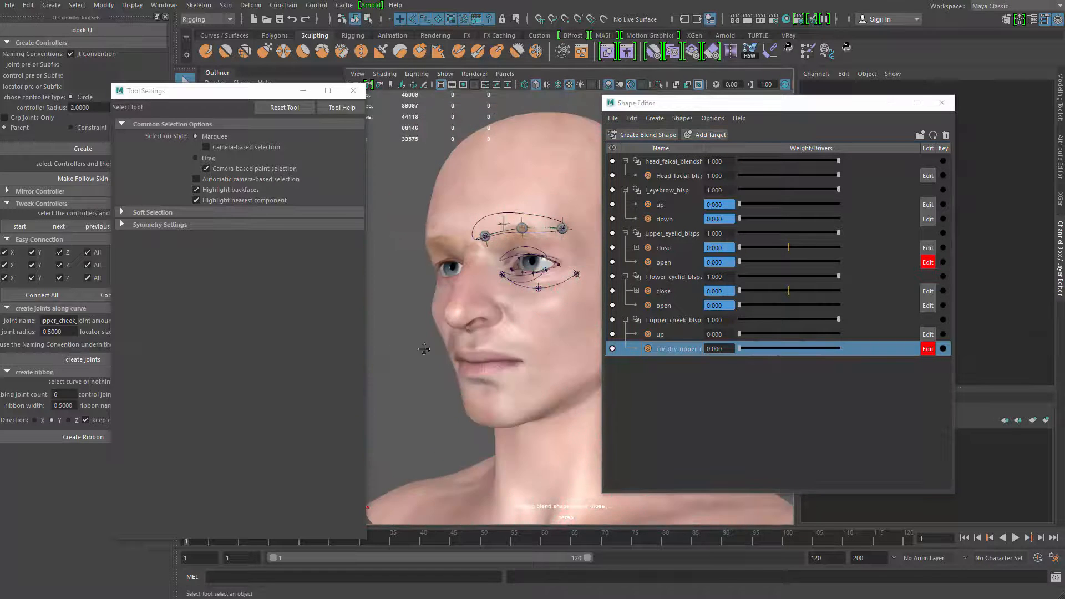
Create a polygon cube at the scene origin and activate the Move tool on it
middle_click_drag(422, 346, 436, 320, "alt")
right_click_drag(436, 319, 438, 346, "shift")
right_click_drag(530, 333, 481, 335, "alt")
left_click_drag(481, 335, 541, 344, "alt")
key("w")
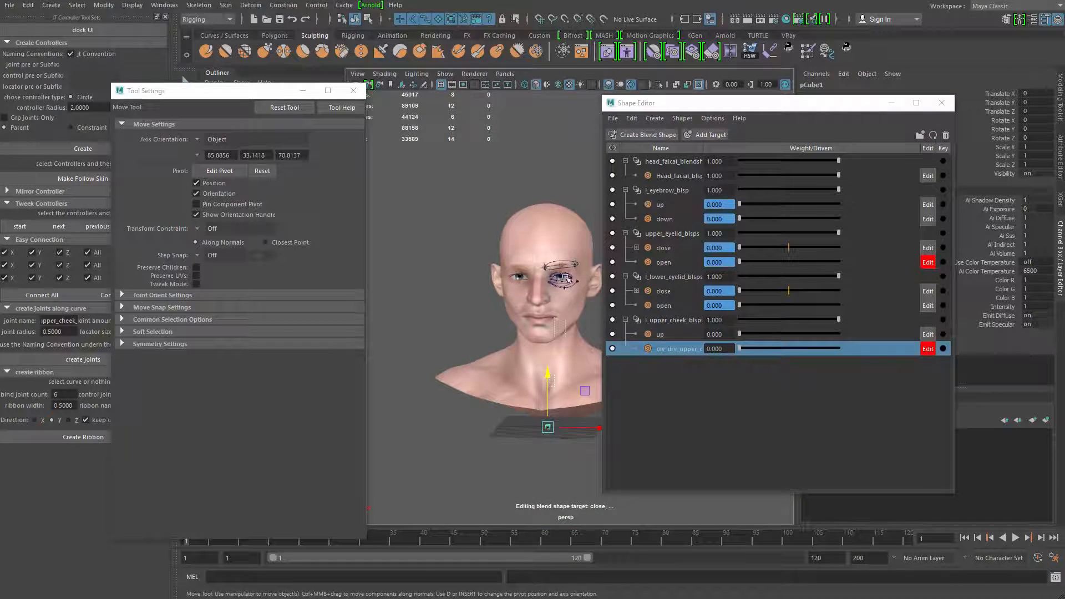
left_click_drag(566, 278, 567, 276)
key("ctrl+z")
Move the cube up and forward from the origin to just below the left eye
left_click_drag(548, 377, 540, 244)
middle_click_drag(539, 244, 442, 251, "alt")
left_click_drag(443, 251, 423, 255, "alt")
left_click_drag(502, 304, 505, 304)
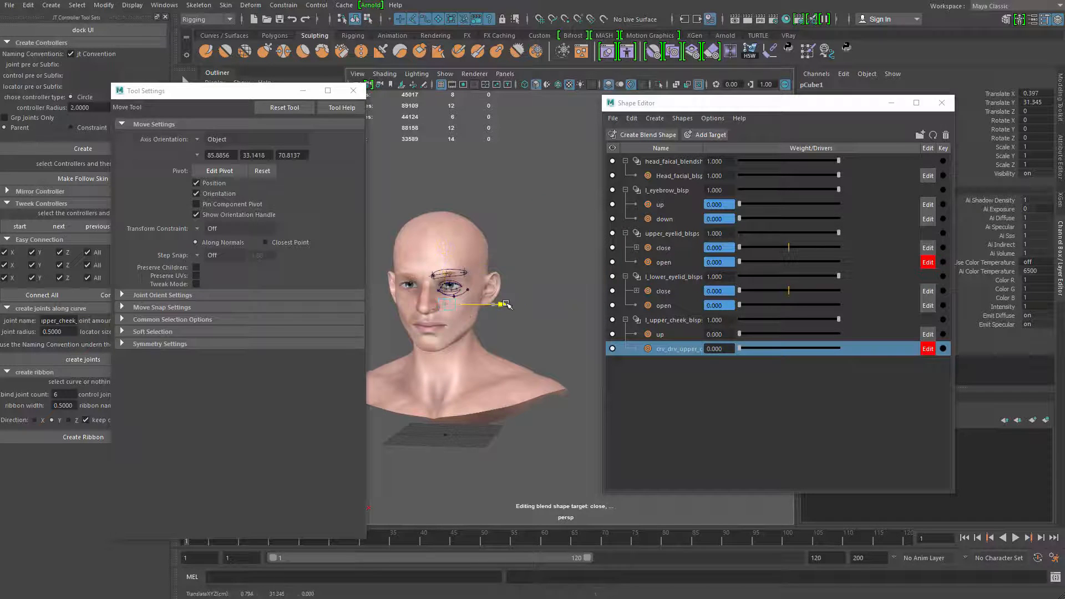
left_click_drag(449, 278, 410, 284, "alt")
middle_click_drag(410, 284, 499, 252, "alt")
left_click_drag(504, 272, 499, 305)
key("f")
right_click_drag(555, 322, 521, 324, "alt")
middle_click_drag(522, 324, 478, 326, "alt")
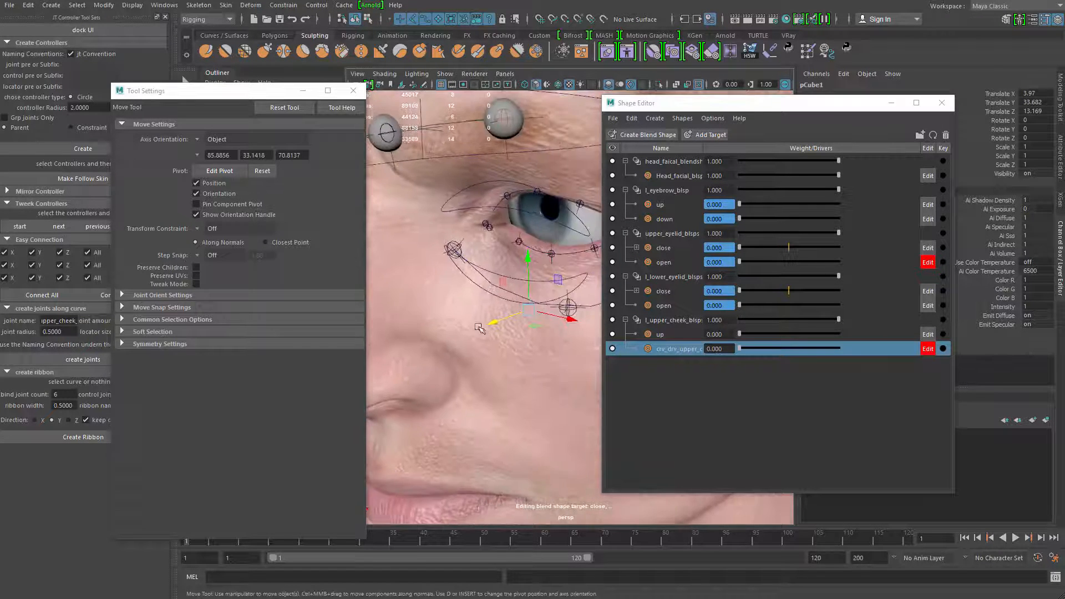
Fine-position the cube in front of the left upper cheek at about X 5.35, Y 33.79, Z 14.13
left_click_drag(483, 328, 469, 334)
left_click_drag(472, 330, 546, 318, "alt")
middle_click_drag(546, 317, 519, 304, "alt")
left_click_drag(534, 306, 581, 310)
left_click_drag(531, 248, 531, 245)
Close the Shape Editor and open the cube's name for editing
left_click(942, 102)
left_click(839, 84)
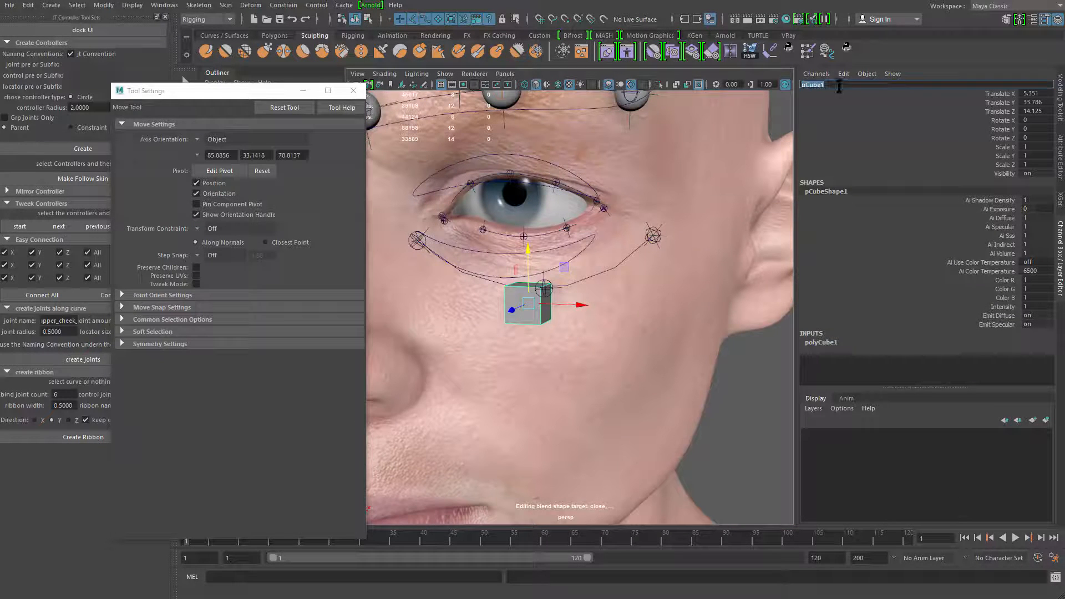
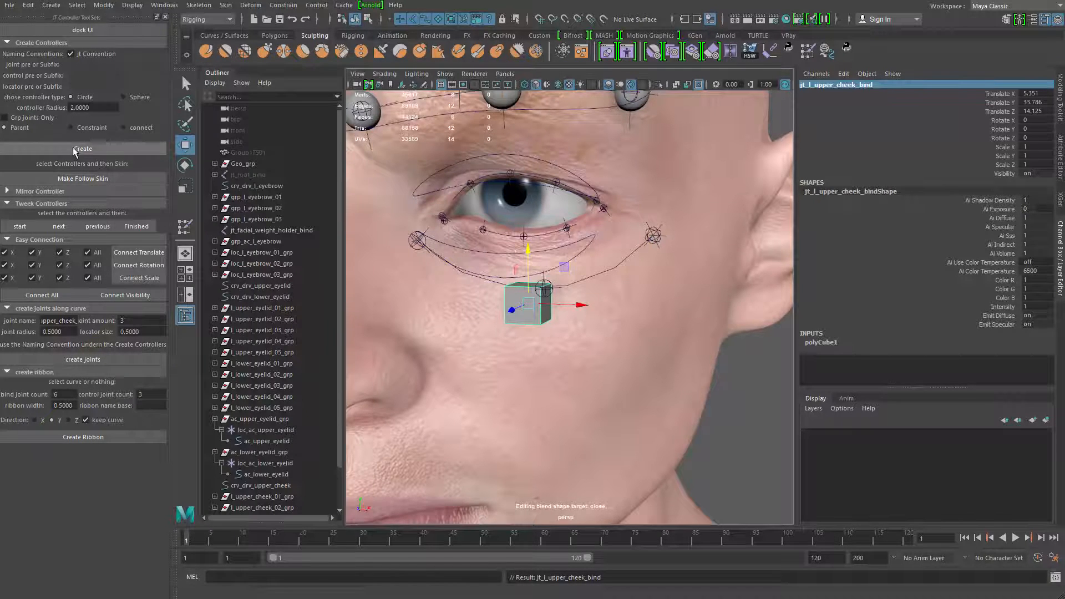
Create a circle controller of radius 2 for jt_l_upper_cheek_bind and select the new curve in front of the cheek
left_click(78, 151)
left_click_drag(588, 280, 574, 260, "alt")
left_click(571, 278)
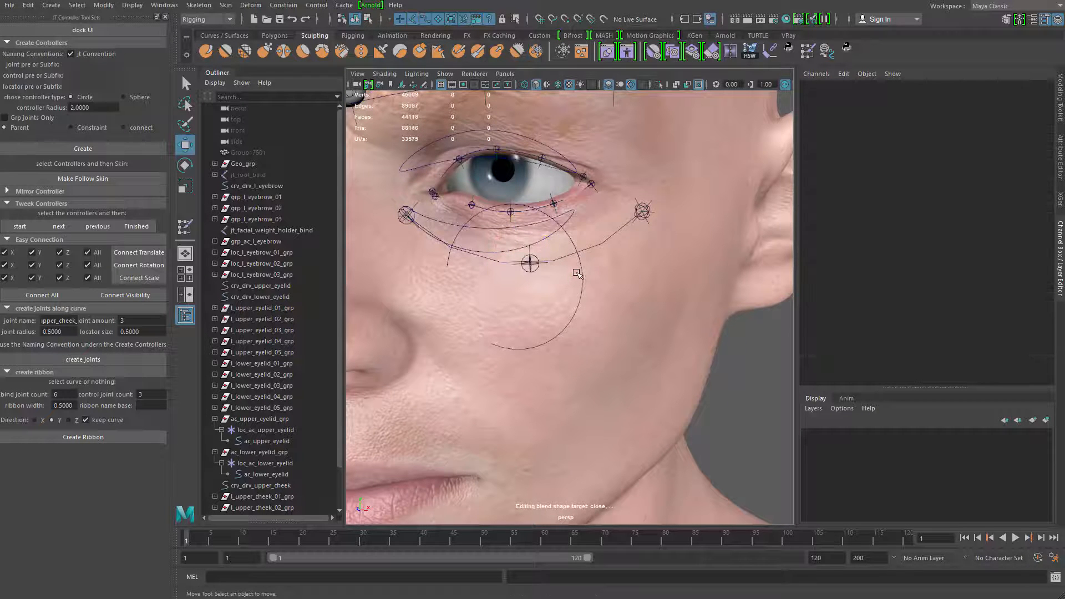
left_click(580, 279)
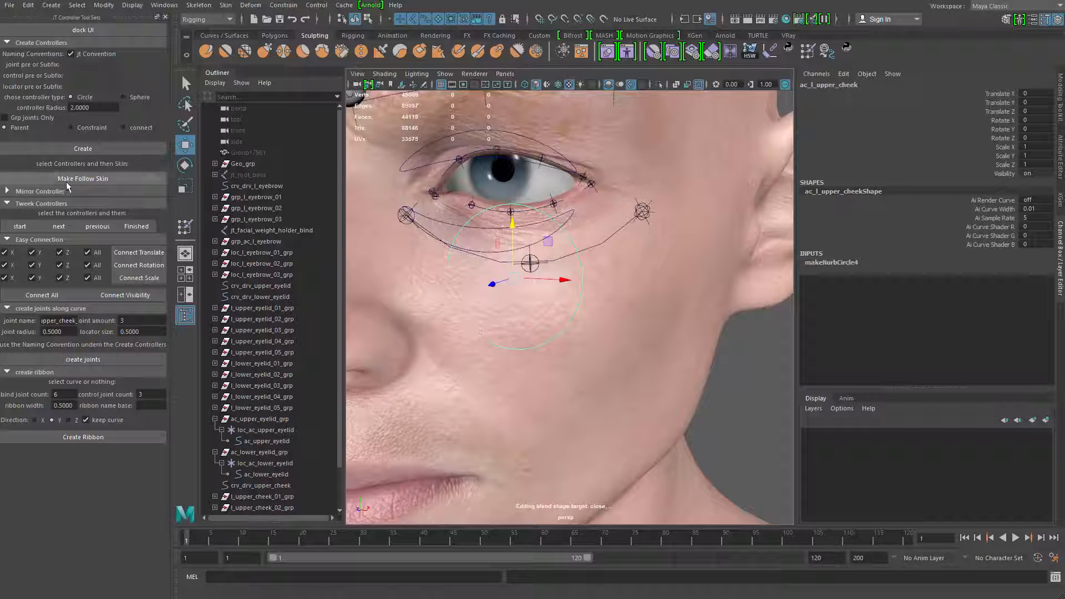
Scale down all control vertices of the ac_l_upper_cheek circle and move them forward, clear of the cheek surface
key("F8")
left_click_drag(434, 243, 613, 382)
key("r")
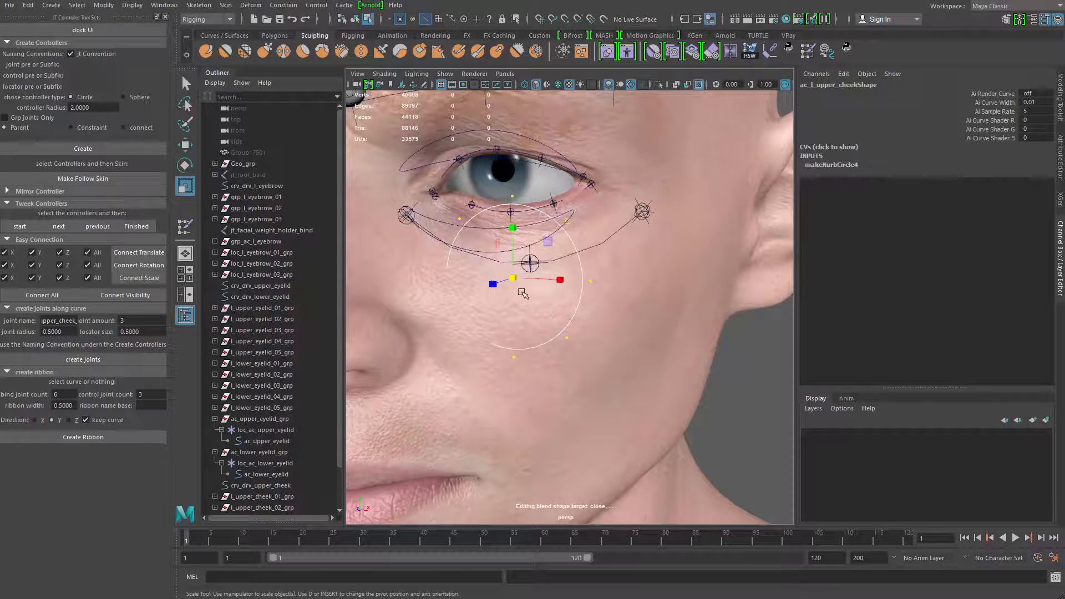
left_click_drag(513, 277, 514, 245)
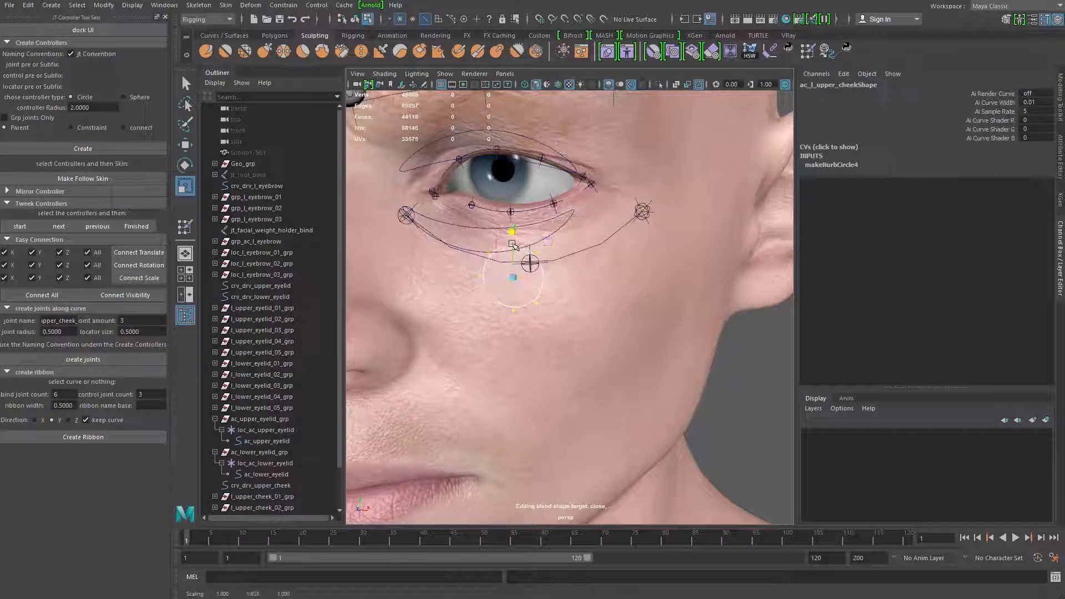
key("w")
mouse_move(515, 284)
left_mouse_down("alt")
mouse_move(459, 275)
mouse_move(524, 275)
left_mouse_up("alt")
key("q")
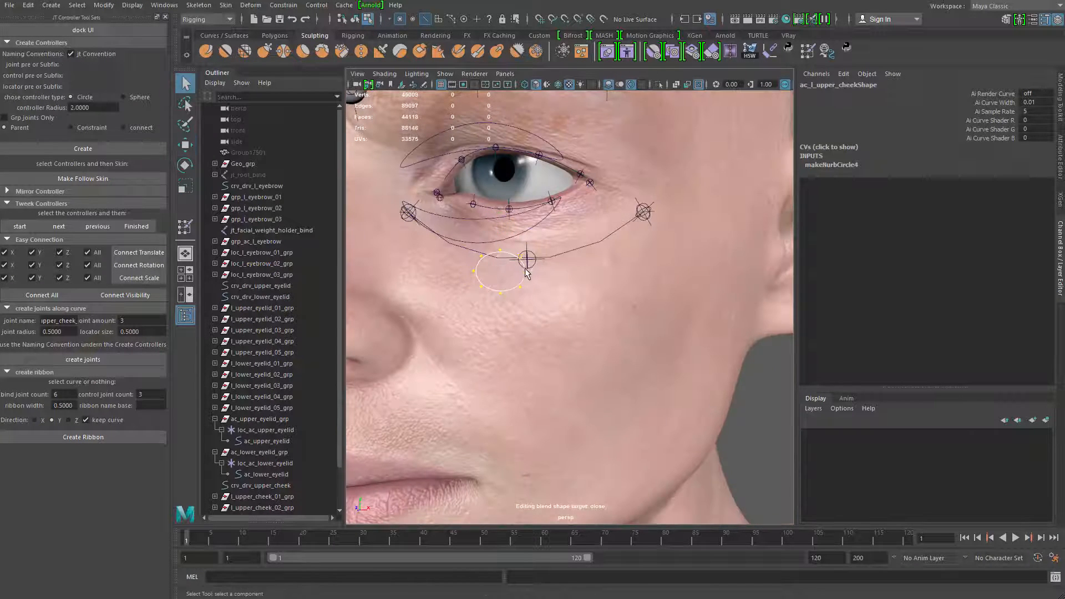
Return to object mode and select the whole ac_l_upper_cheek controller
right_click(524, 275)
right_click_drag(523, 275, 567, 243)
left_click(562, 300)
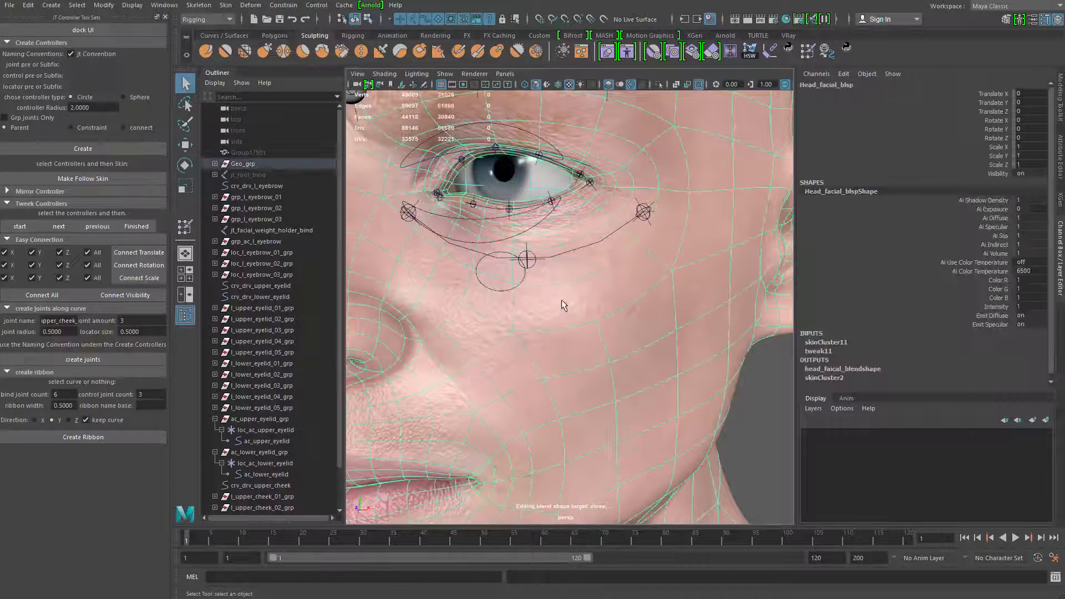
left_click(520, 282)
right_click_drag(520, 283, 428, 291, "alt")
left_click_drag(536, 310, 544, 286, "alt")
middle_click_drag(525, 279, 517, 271, "alt")
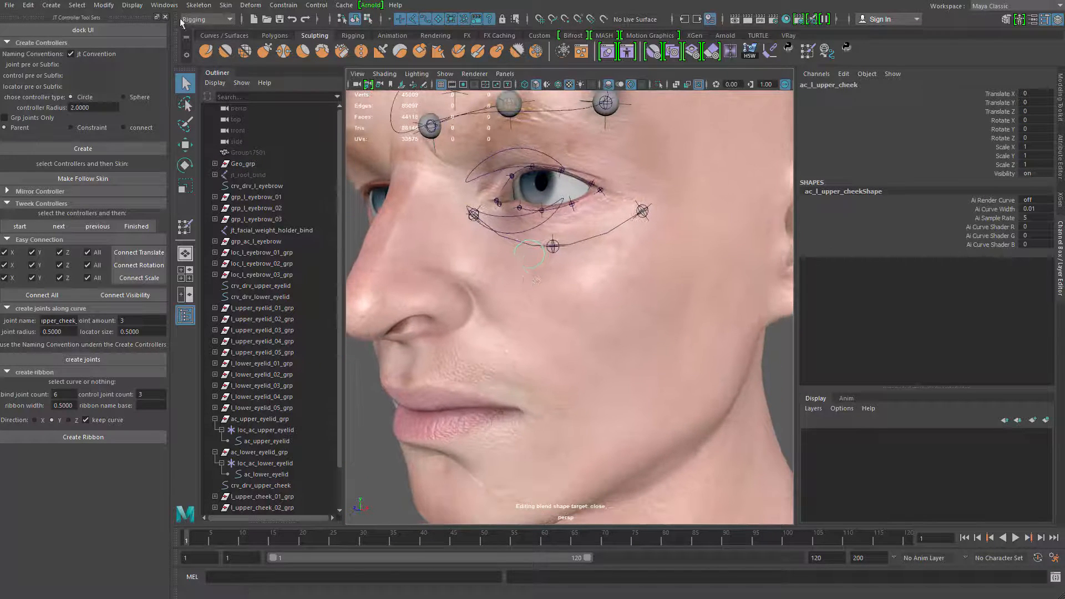
Switch to the Animation menu set, open Set Driven Key and load ac_l_upper_cheek as the driver
left_click(102, 5)
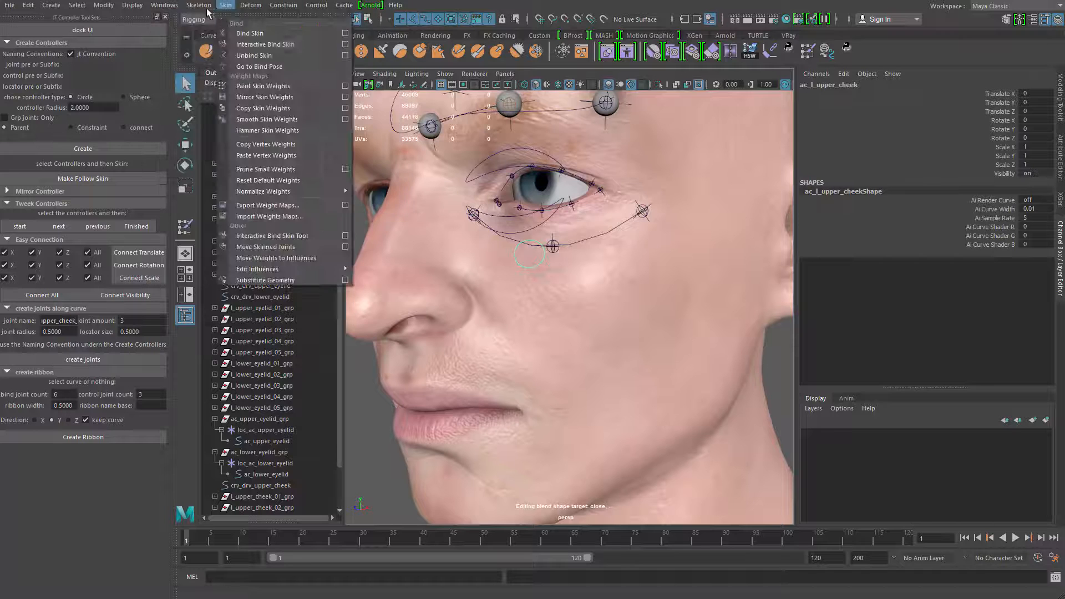
left_click(205, 6)
left_click(212, 20)
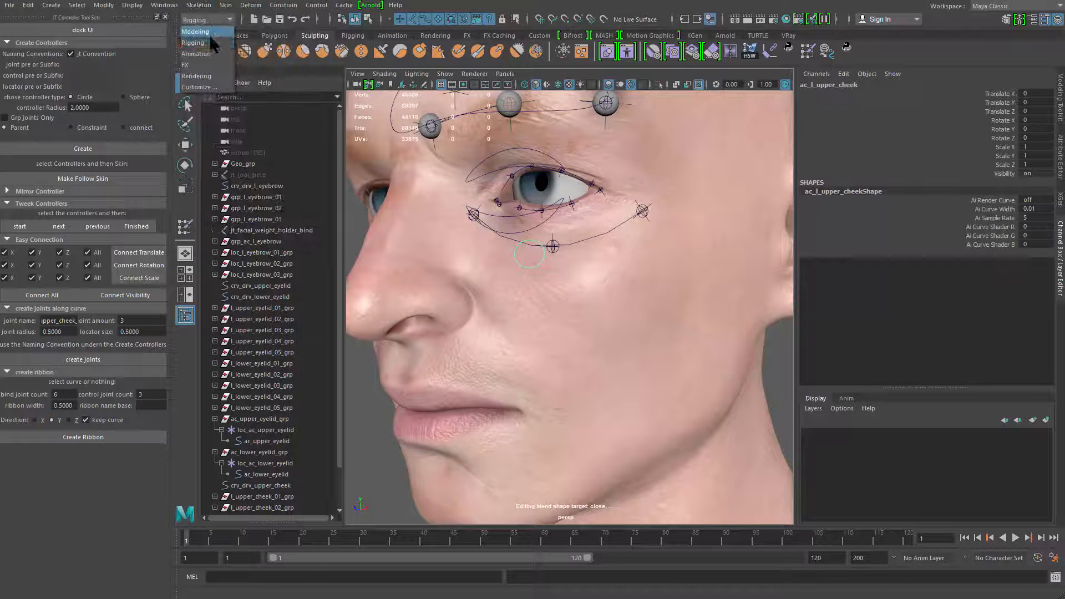
left_click(210, 53)
left_click(191, 5)
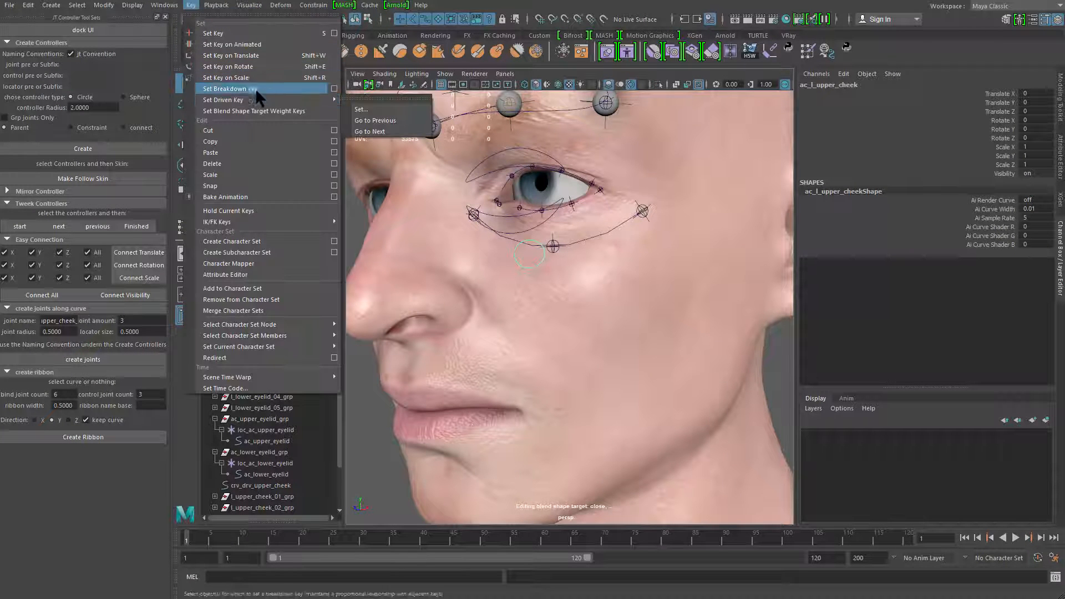
left_click(386, 109)
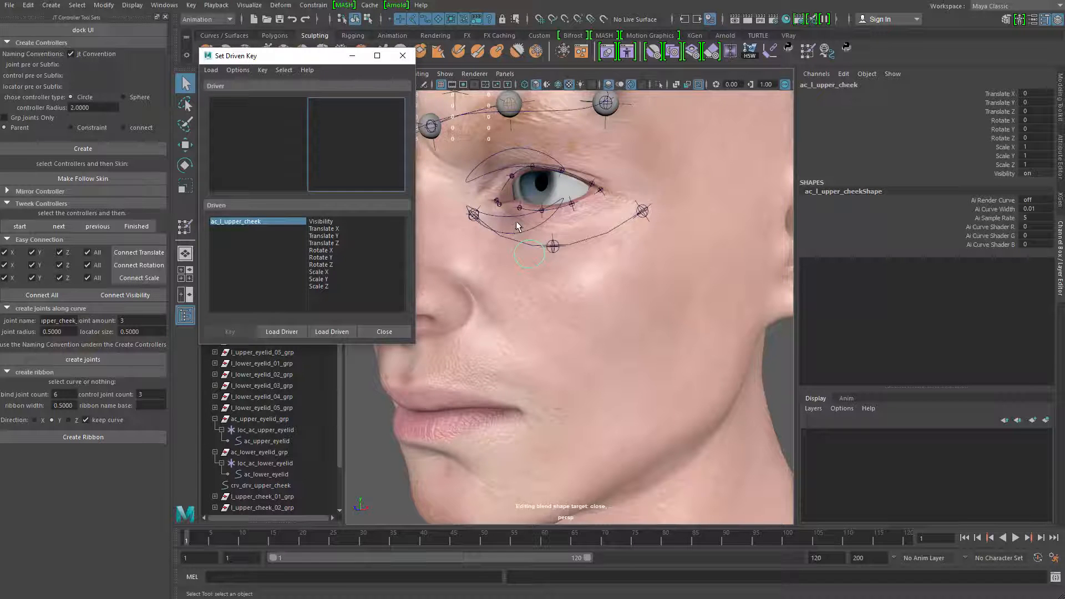
left_click(281, 332)
scroll(547, 235, "up", 5)
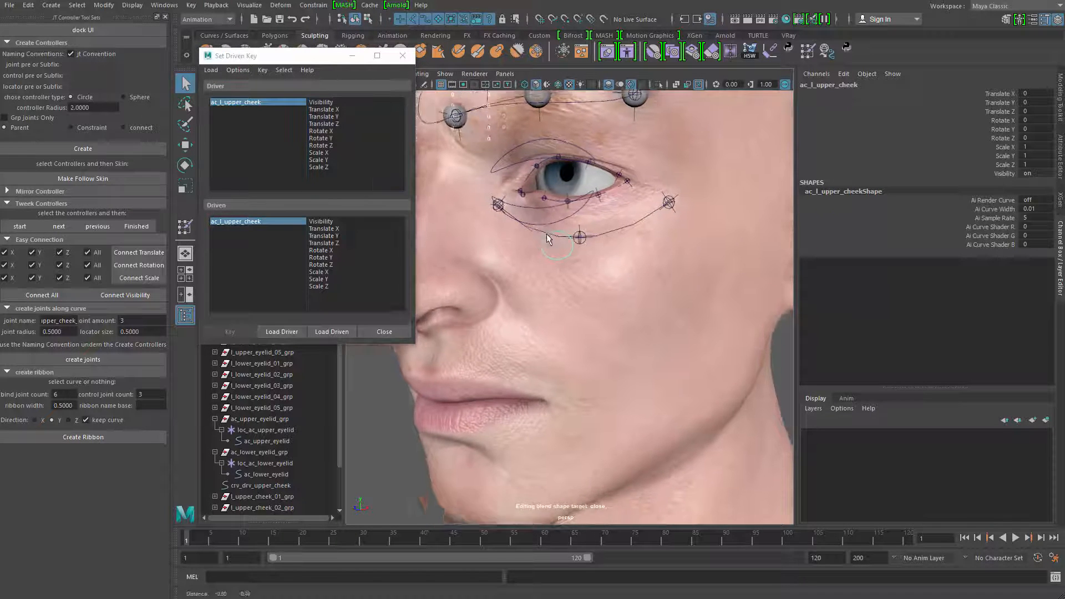
Select the crv_drv_upper_cheek curve, open the Shape Editor and rename its second upper cheek target as down
left_click(618, 205)
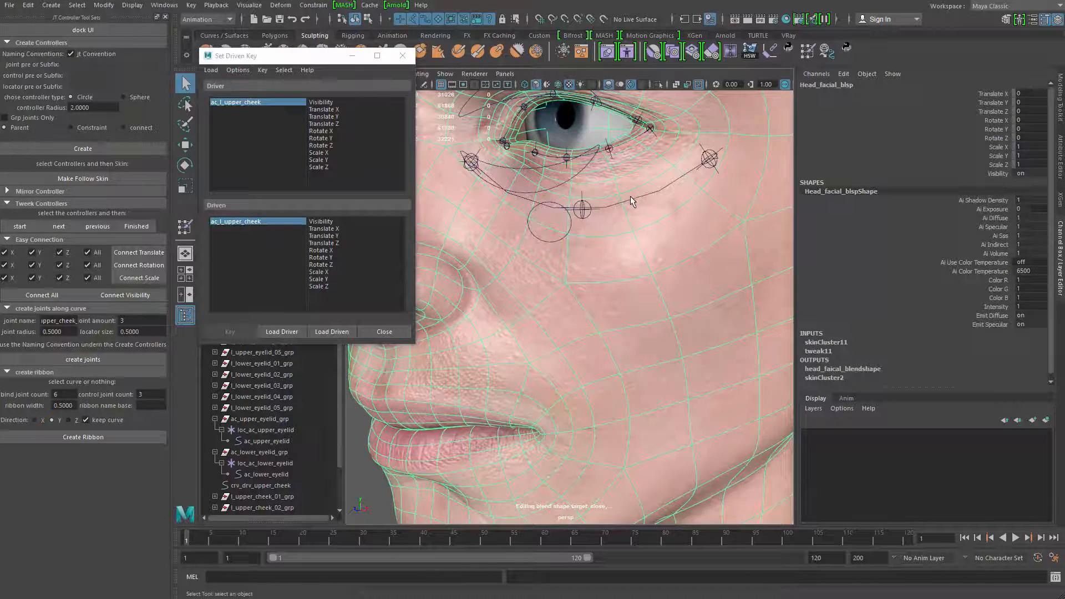
left_click(631, 204)
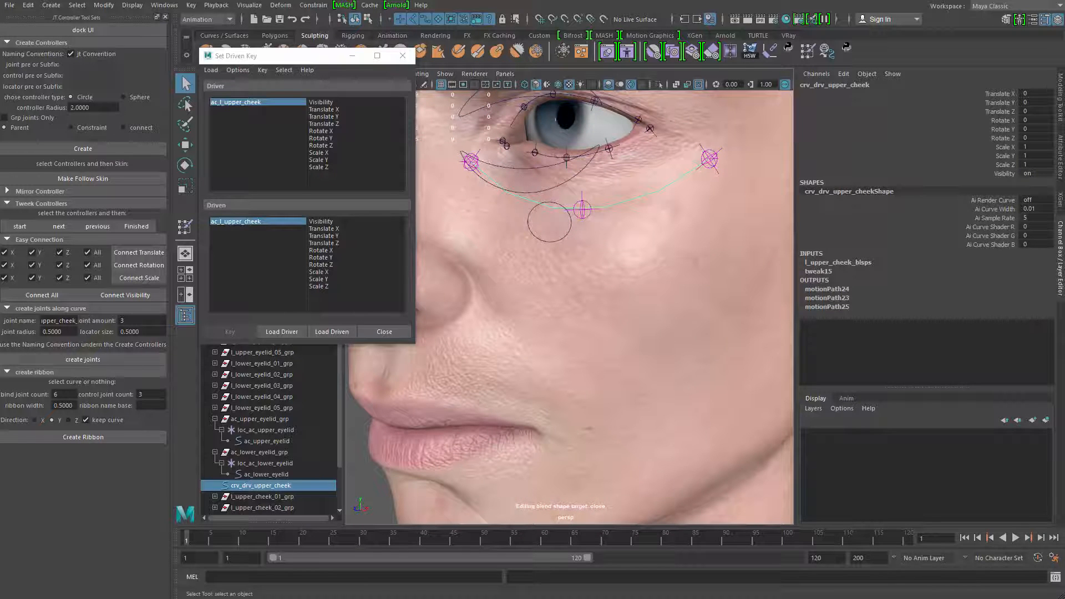
key("ctrl+shift+t")
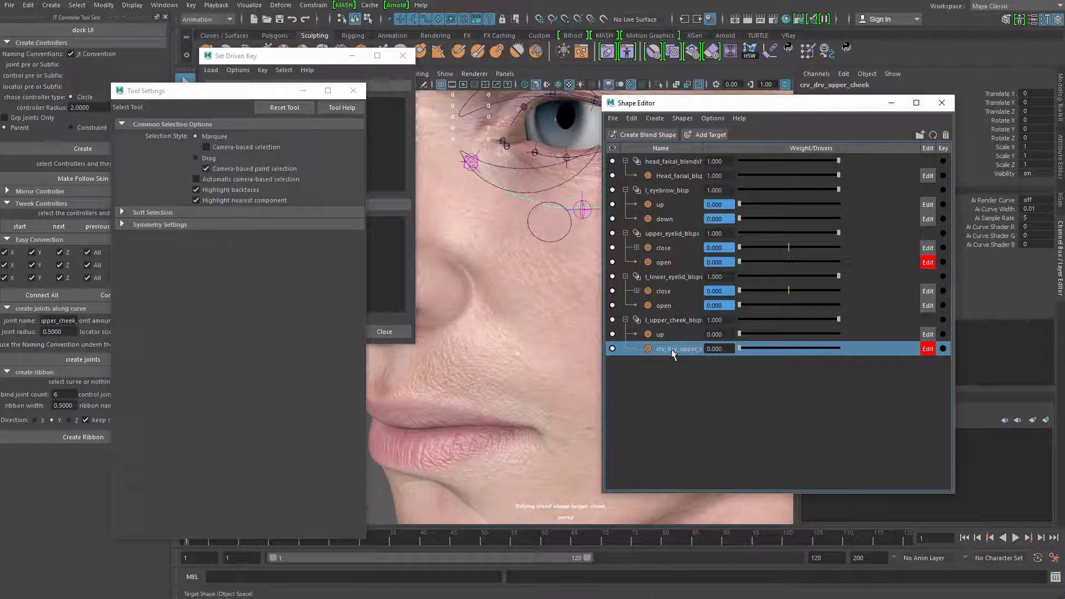
right_click(672, 354)
key("Escape")
double_click(678, 349)
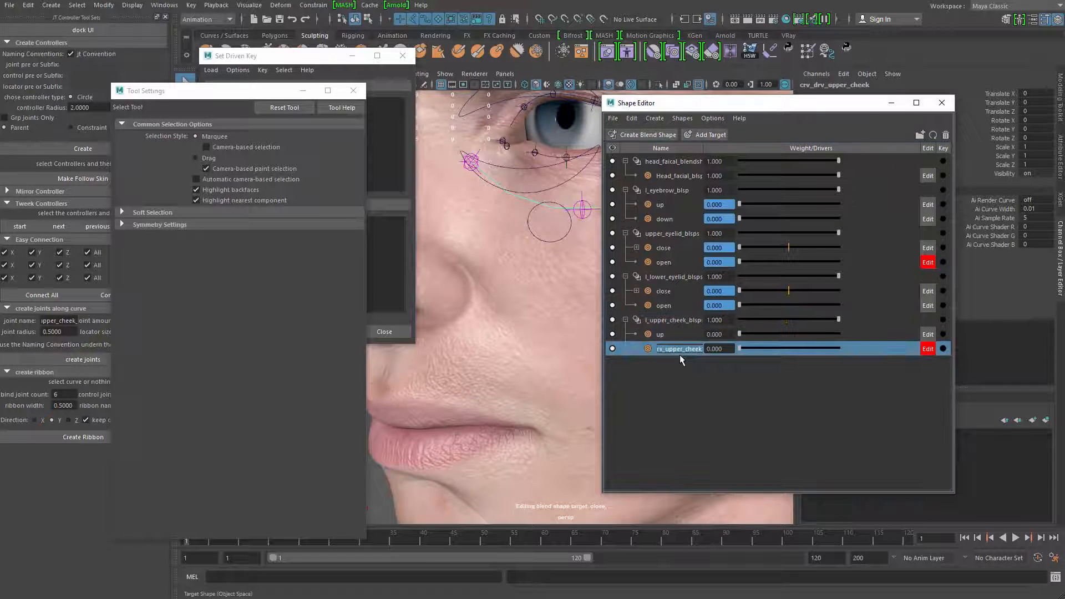
key("Return")
left_click(684, 333)
Select the l_upper_cheek_blsps blend shape node and load it as the driven object in Set Driven Key
left_click(681, 320)
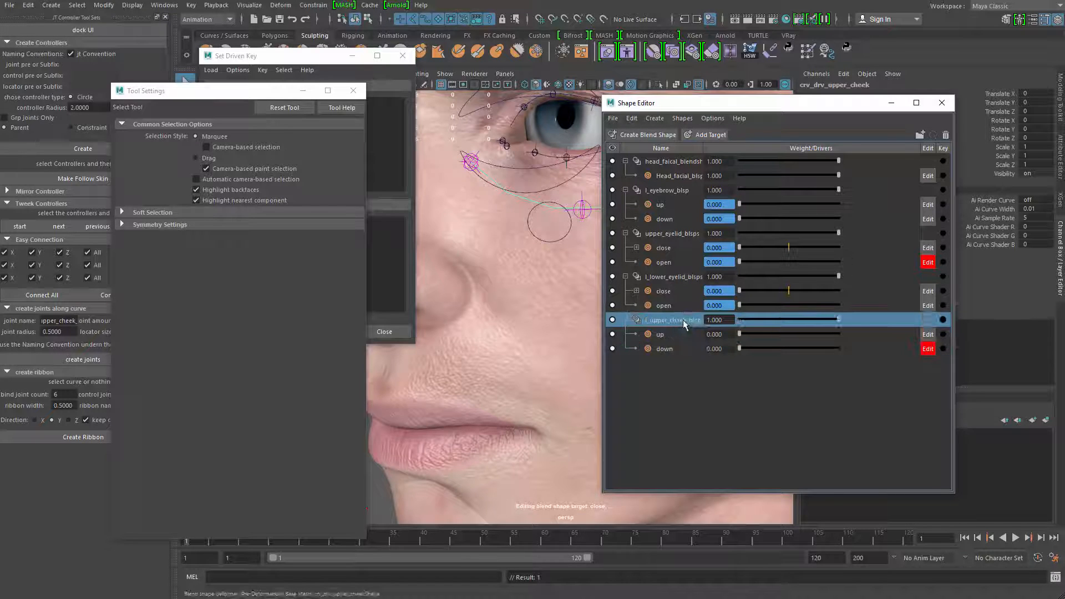
right_click(683, 320)
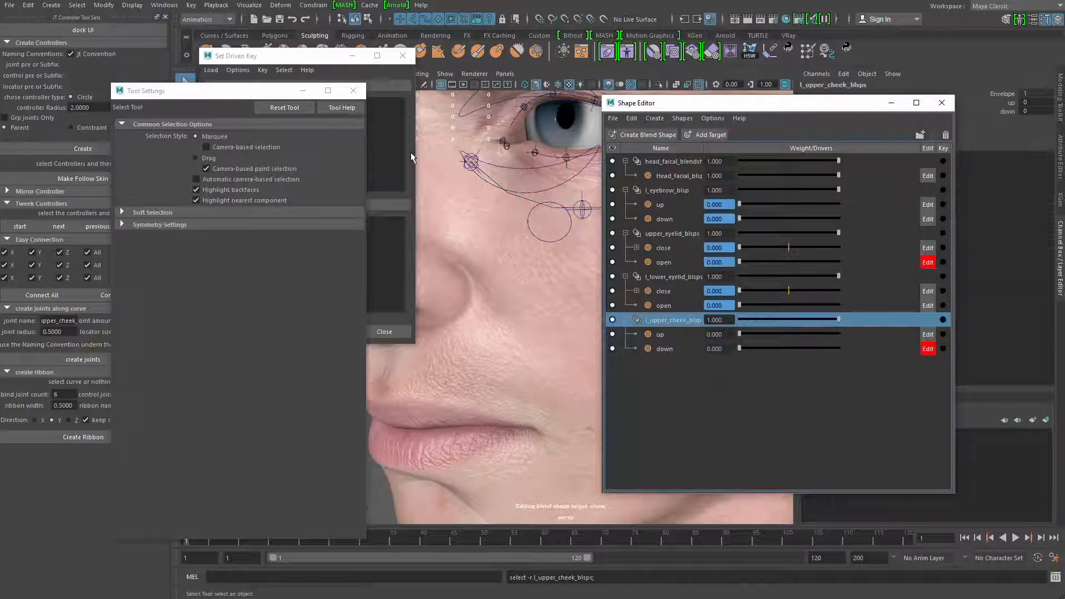
left_click(374, 297)
left_click(332, 331)
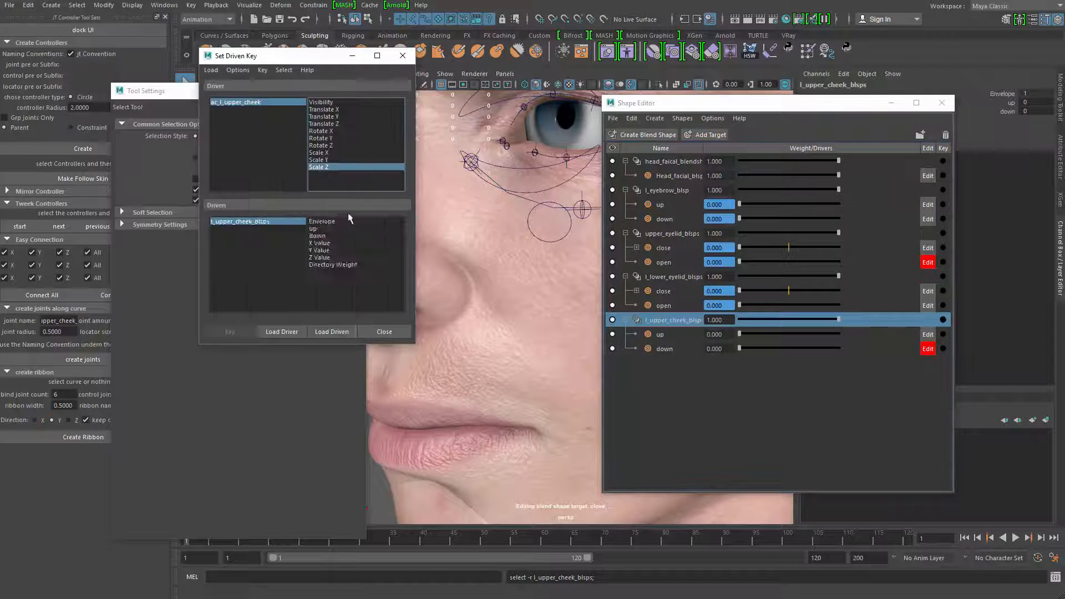
Key the neutral pose with the controller's Translate Y driving both the up and down cheek targets
left_click(324, 116)
middle_click_drag(550, 240, 506, 290, "alt")
left_click_drag(506, 289, 491, 242, "alt")
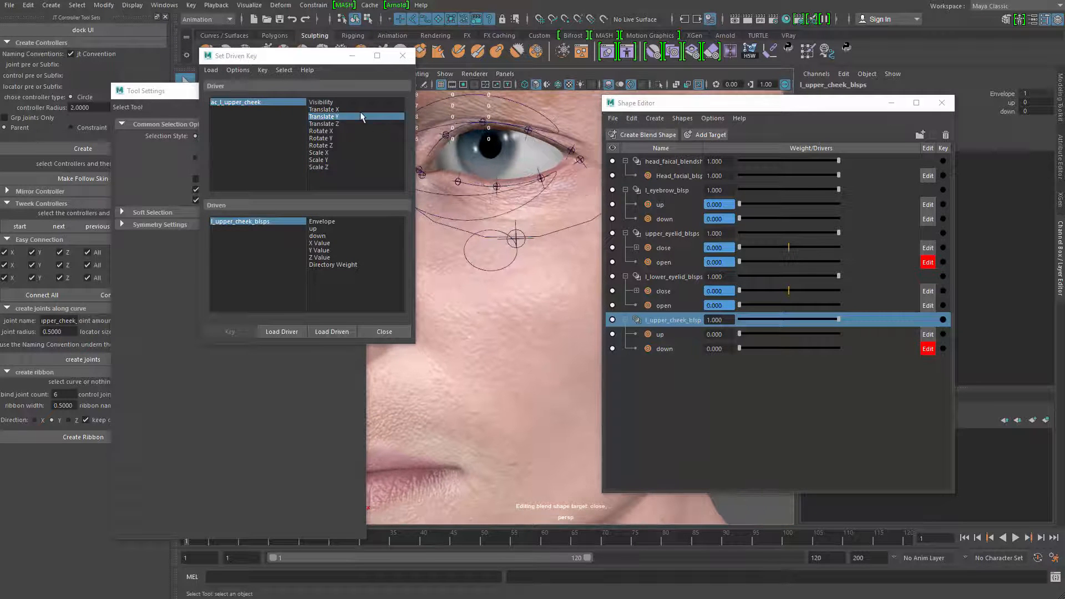
left_click(319, 235)
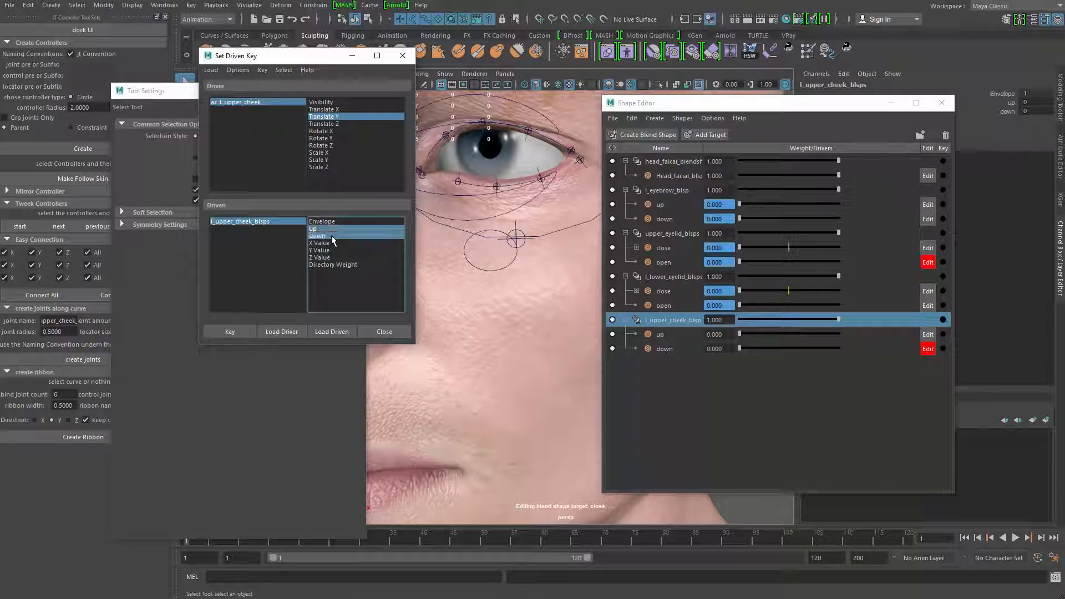
middle_click_drag(519, 279, 508, 305, "alt")
left_click_drag(508, 305, 515, 295, "alt")
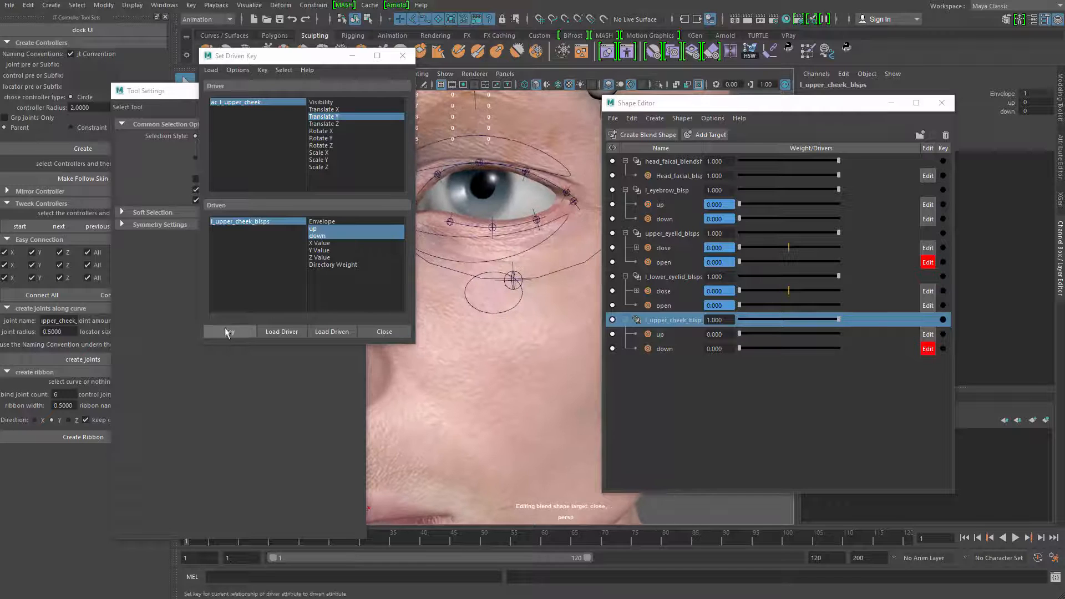
left_click(226, 328)
Raise ac_l_upper_cheek to about 1.511 in Translate Y, set the up target to 1 and key the driven pose
left_click(512, 279)
key("w")
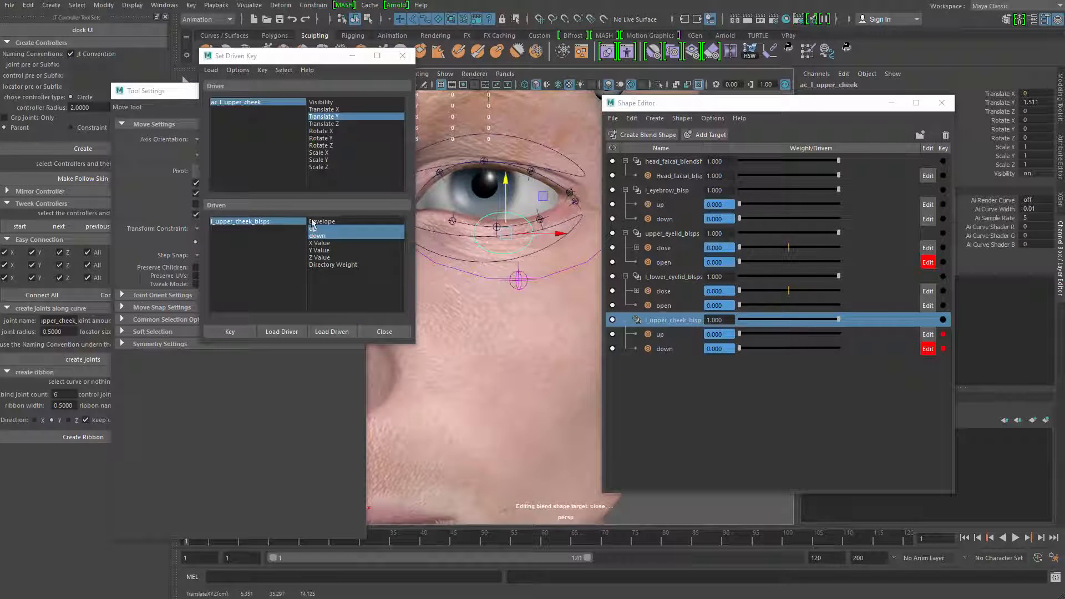
left_click_drag(745, 335, 898, 327)
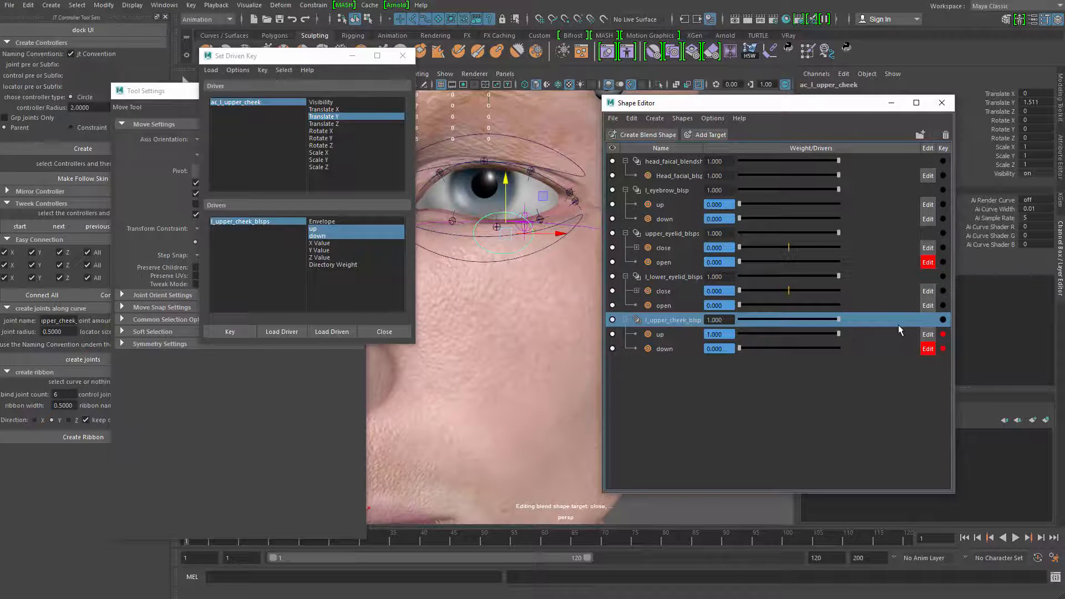
left_click(230, 331)
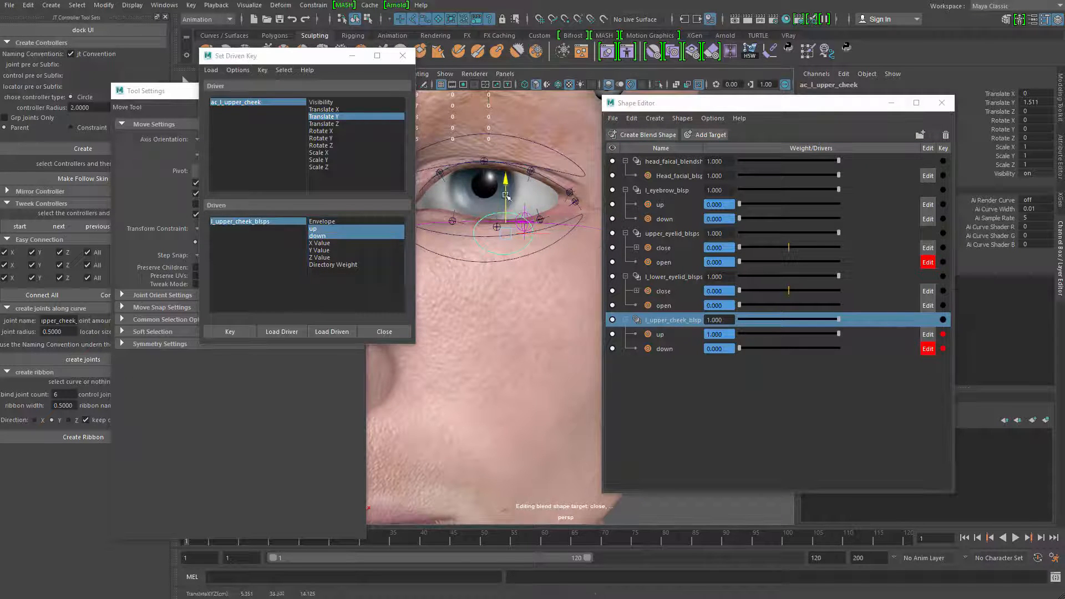
Lower ac_l_upper_cheek to about -0.512 in Translate Y, set the down target to 1 and key the driven pose
left_click_drag(506, 186, 504, 301)
left_click_drag(754, 355, 1003, 351)
left_click_drag(508, 298, 509, 273)
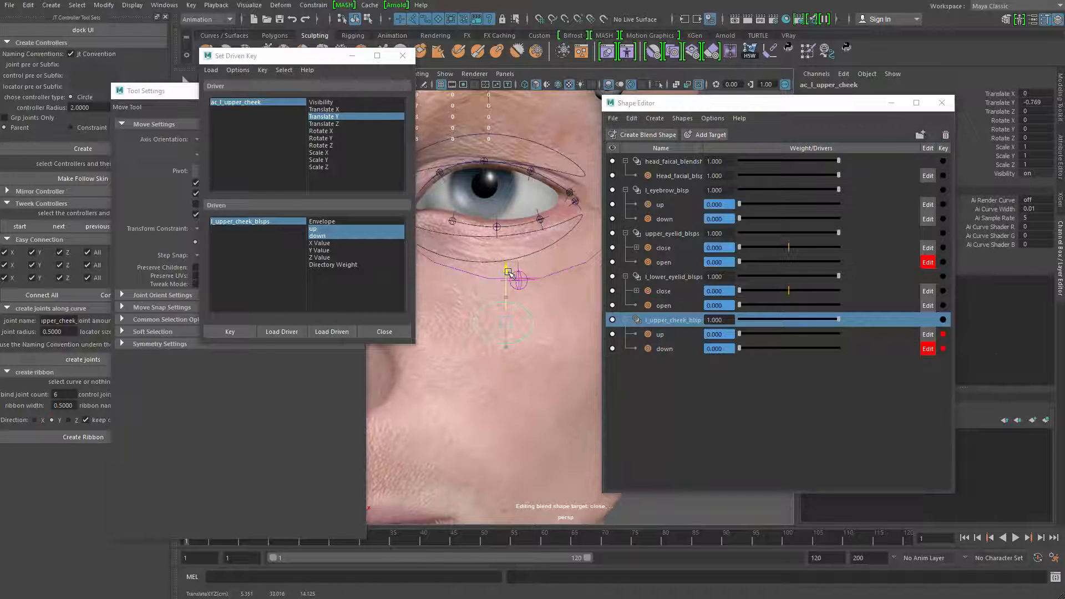
left_click_drag(759, 347, 898, 348)
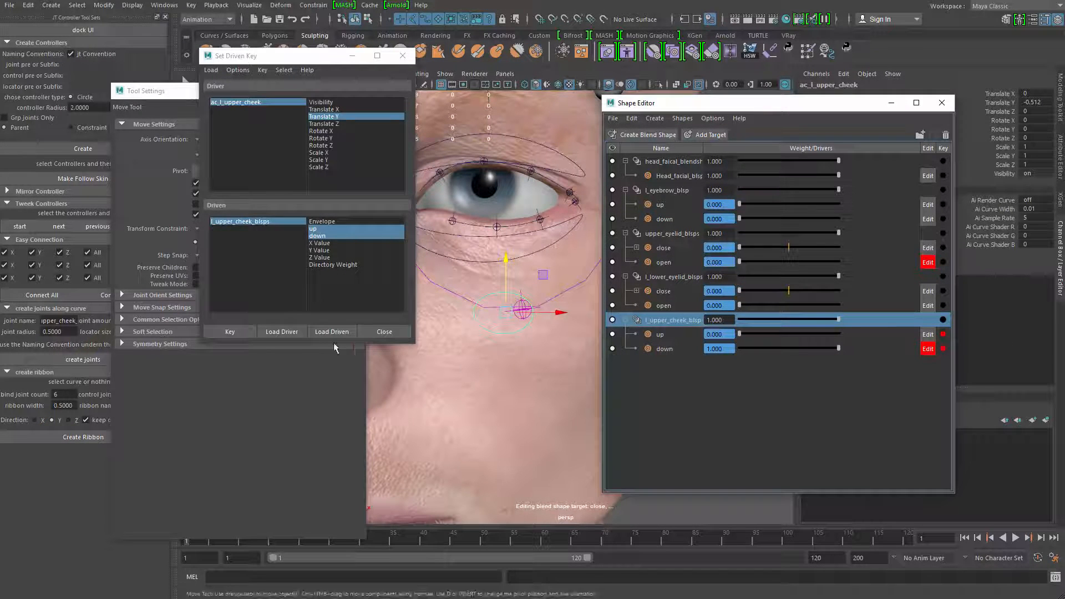
left_click(231, 332)
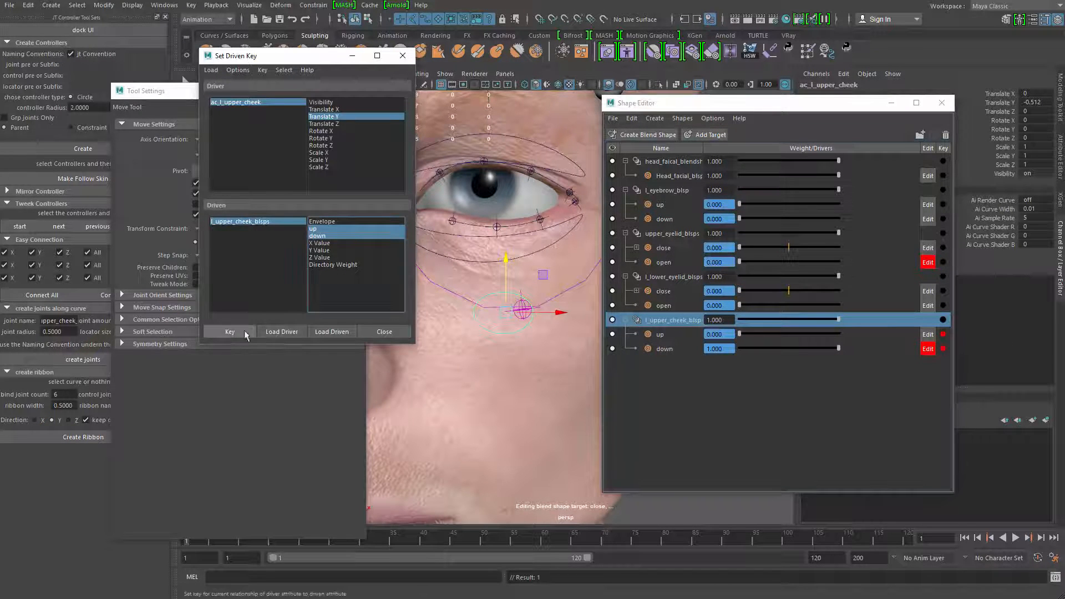
Minimize the Shape Editor, test the cheek controller by raising it, undo the move and close Set Driven Key
left_click(891, 104)
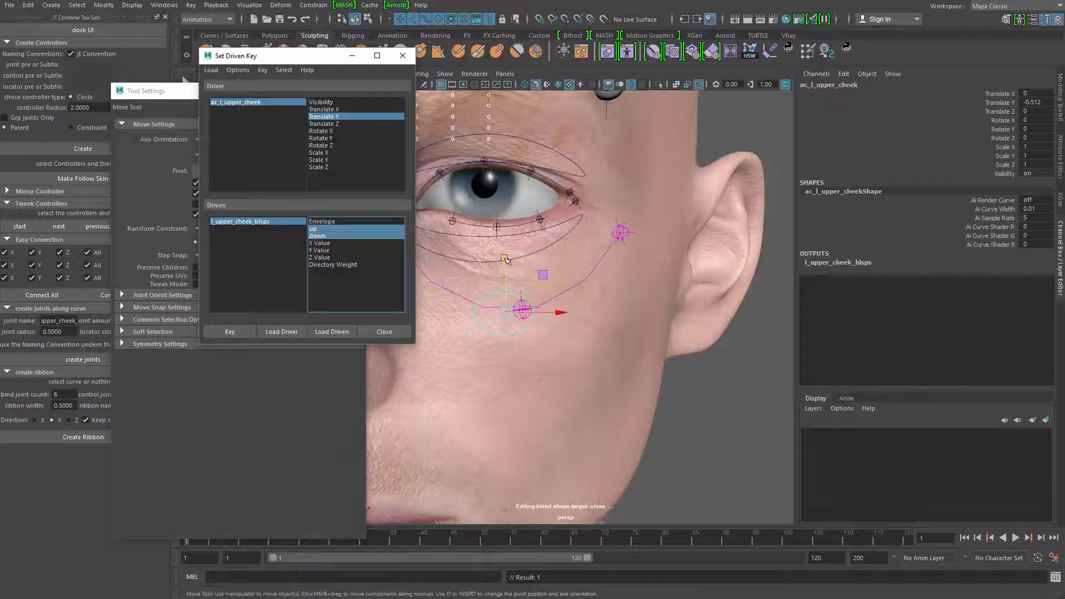
left_click_drag(505, 259, 508, 216)
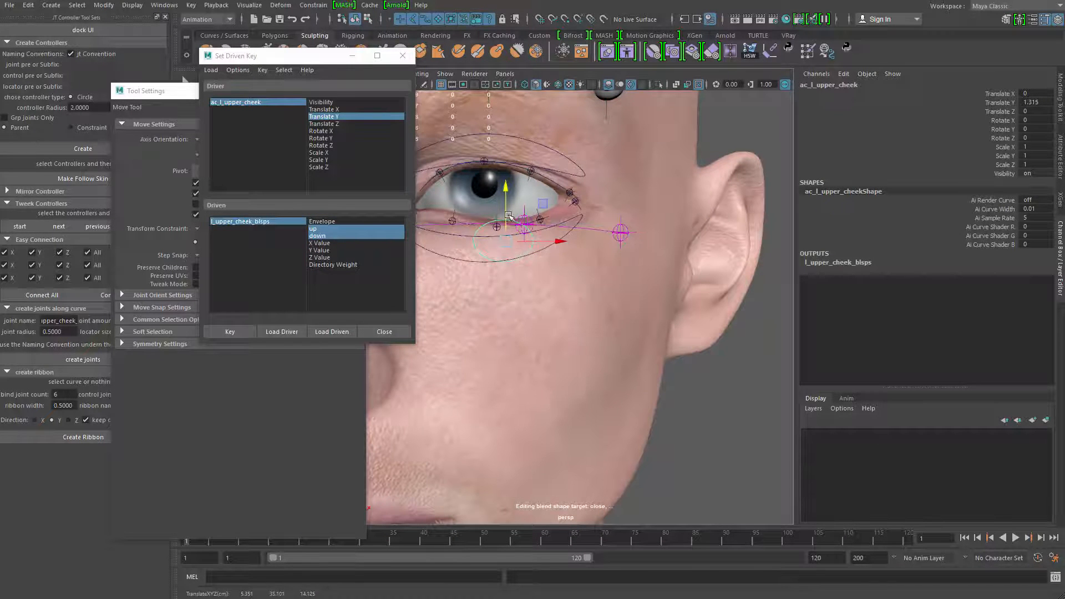
key("ctrl+z")
left_click(403, 56)
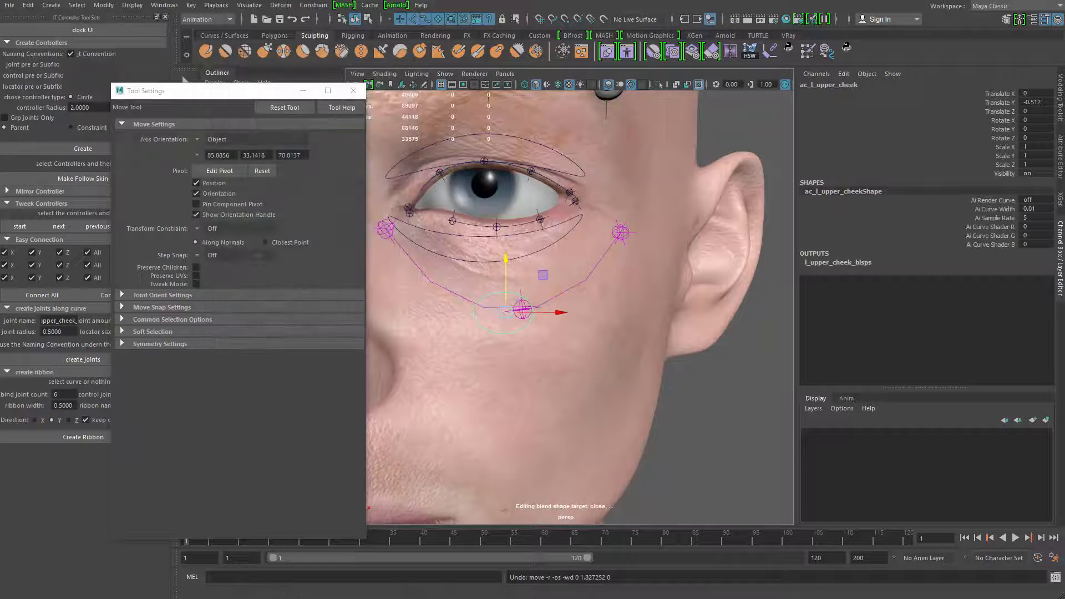
Bring back the Shape Editor and reset the ac_l_upper_cheek controller's Translate Y to 0
key("alt+Tab")
left_click(1032, 103)
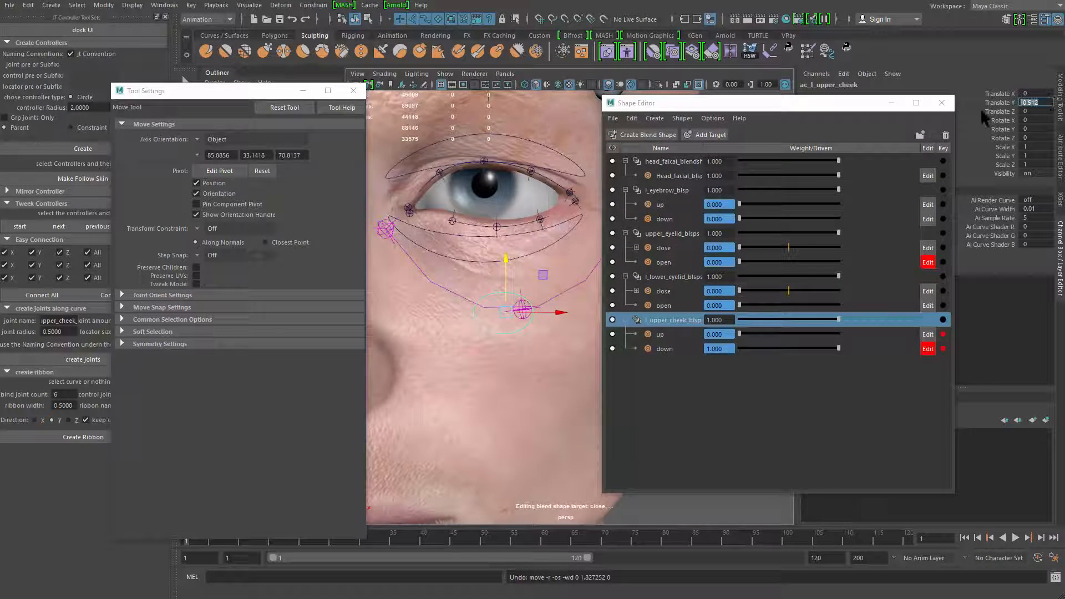
type("0")
key("Return")
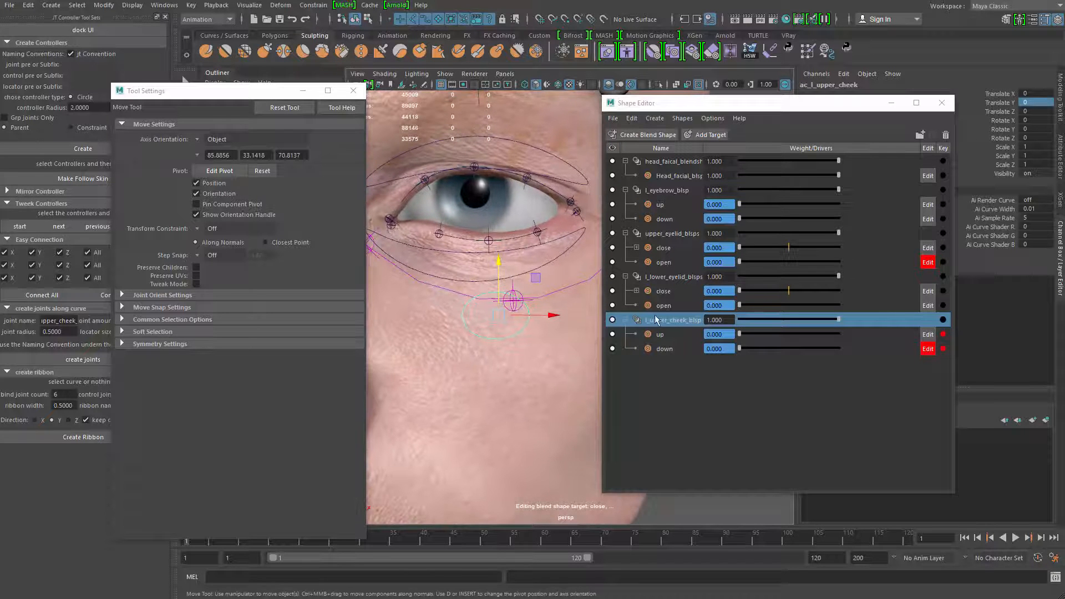
Select the l_upper_cheek_blsp blend shape node, open its curves in the Graph Editor and give them linear tangents
right_click(668, 322)
left_click(688, 362)
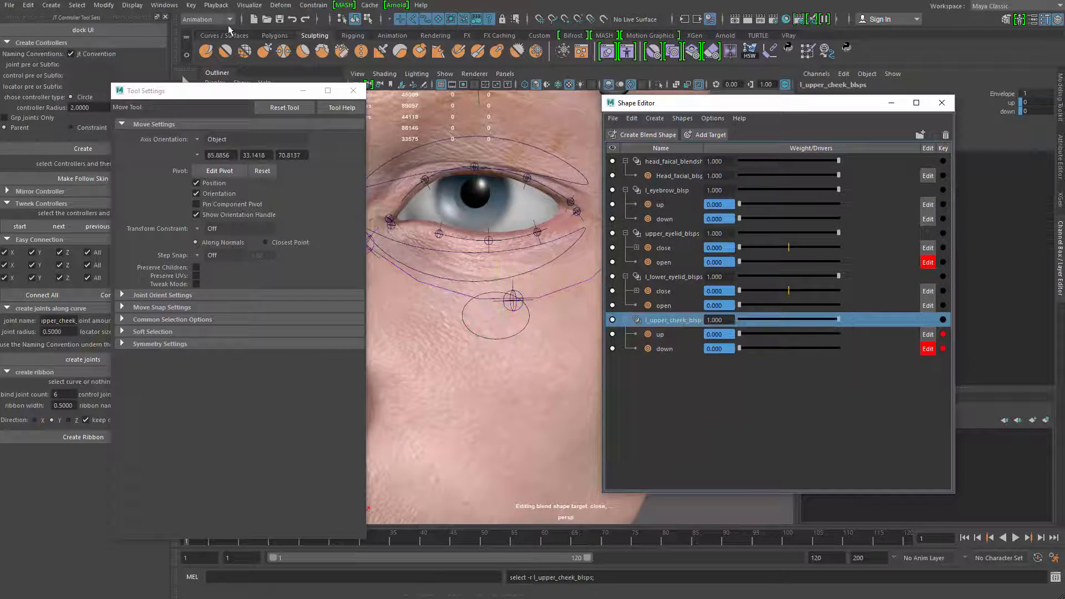
left_click(164, 5)
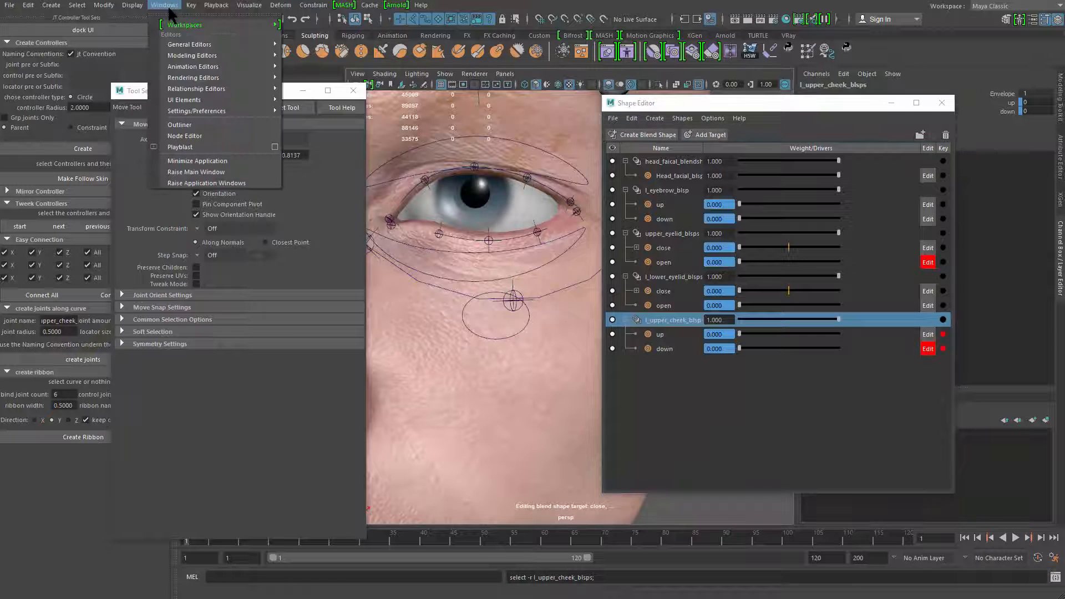
mouse_move(232, 62)
left_click(311, 71)
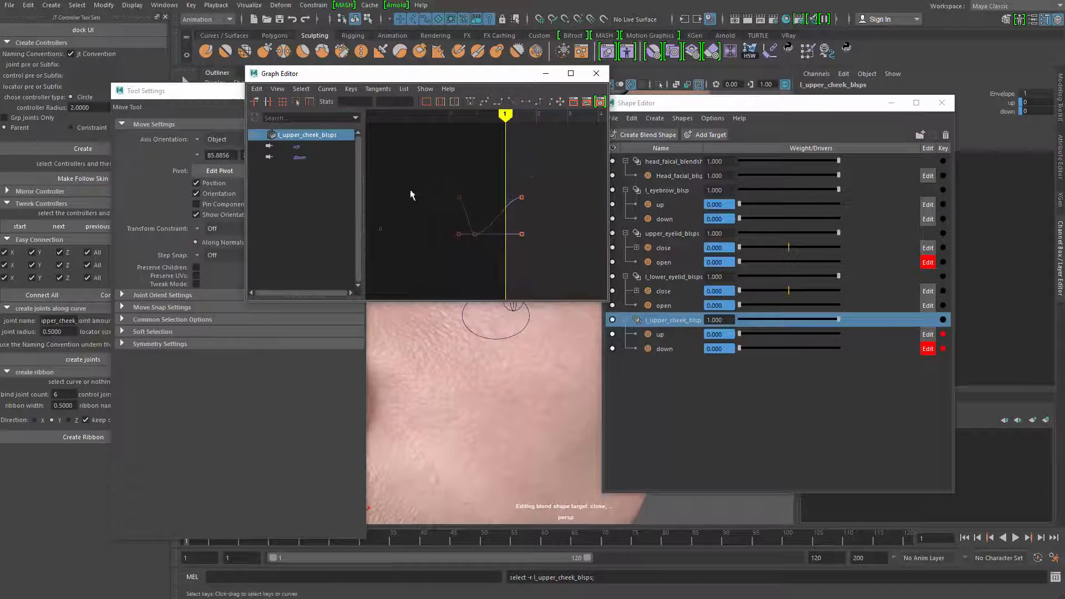
left_click(511, 101)
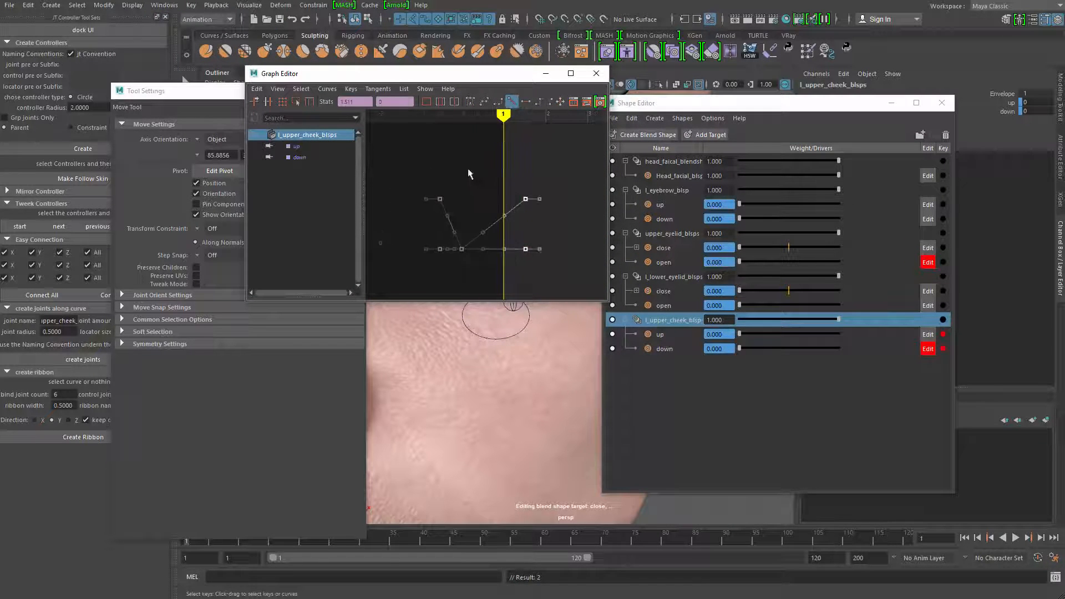
key("f")
Set the cheek curves' pre and post infinity to Cycle with Offset and close the Graph Editor
left_click(320, 89)
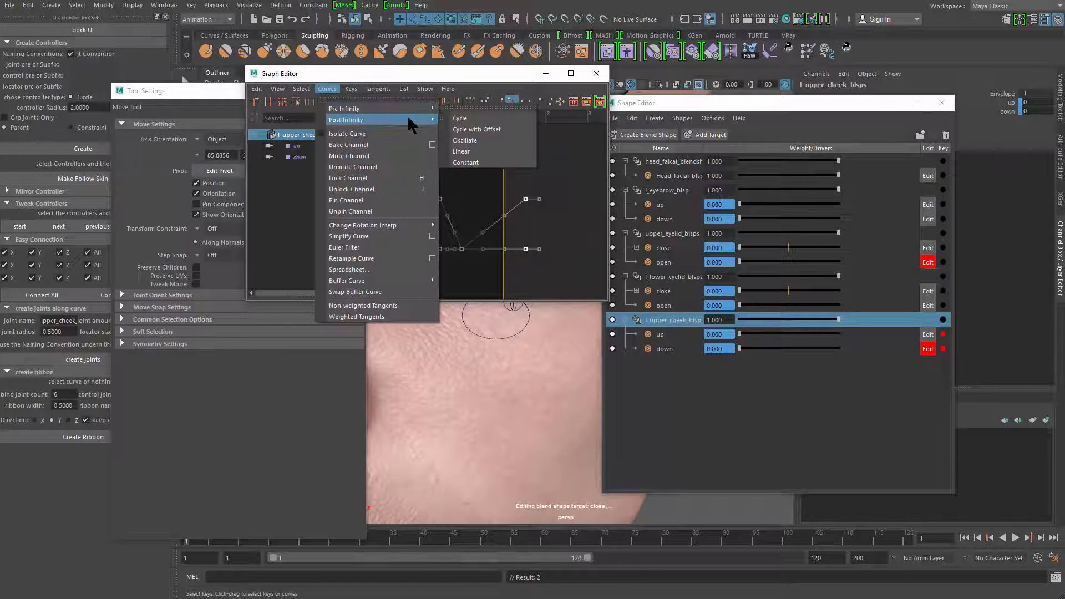
mouse_move(418, 107)
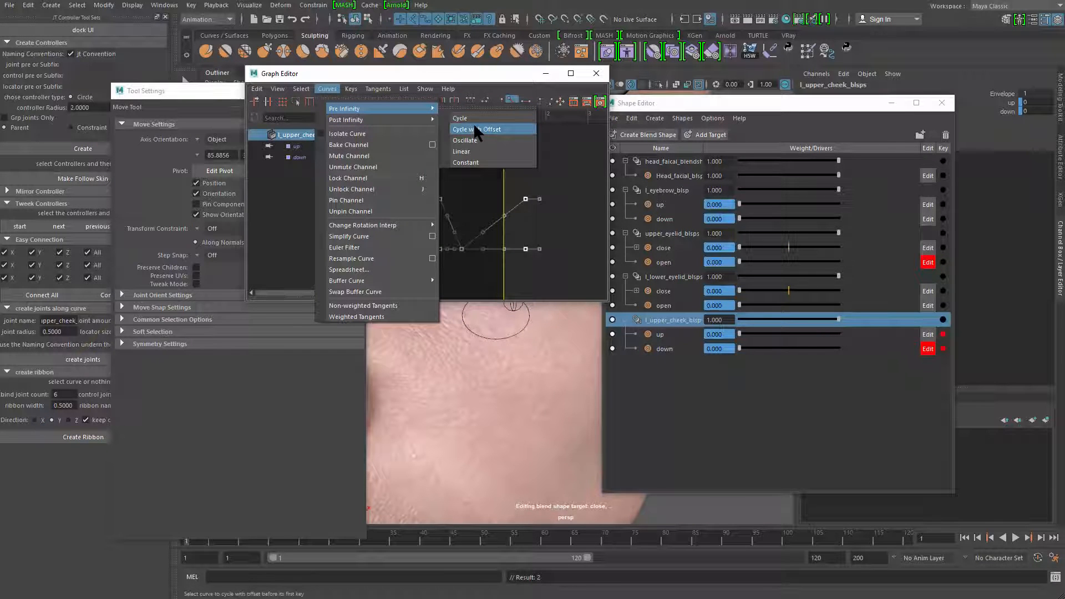
left_click(475, 130)
left_click(327, 89)
mouse_move(405, 119)
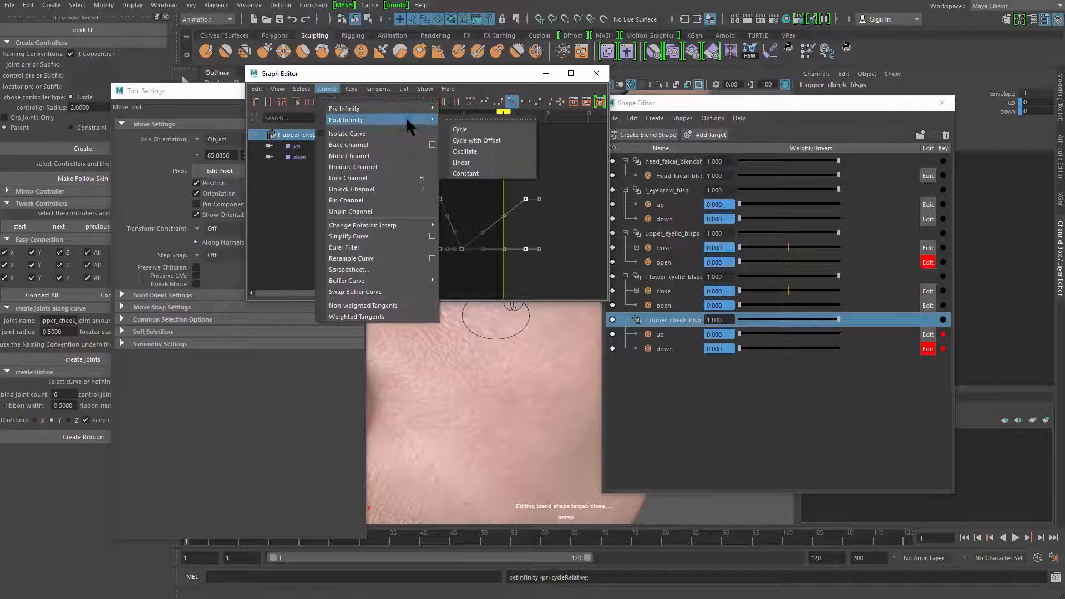
left_click(492, 140)
left_click(596, 73)
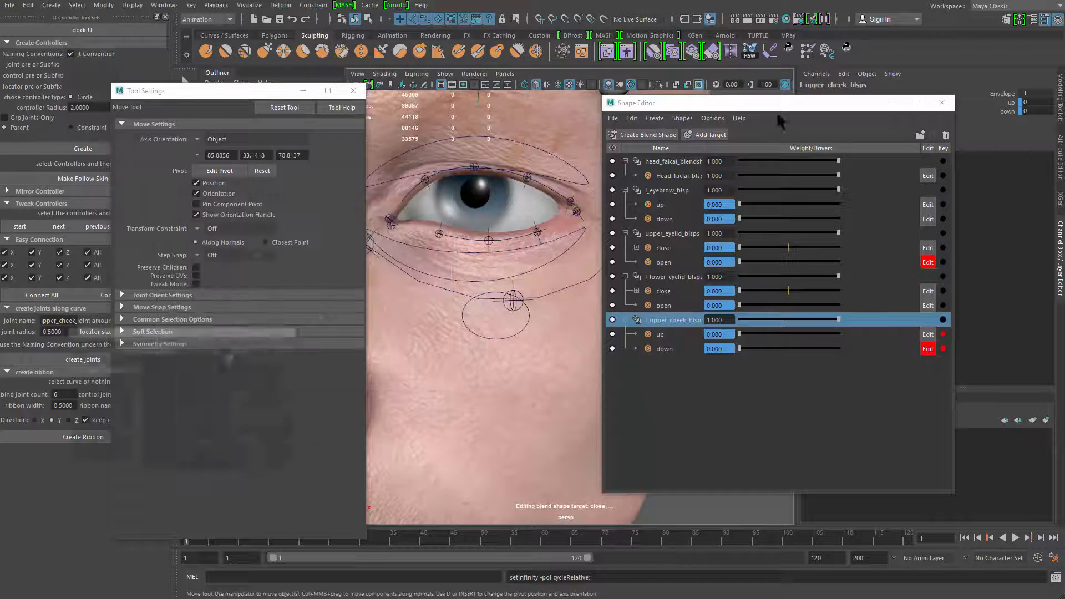
Shift the Shape Editor aside and test the ac_l_upper_cheek controller by moving it down and up in Y
left_click_drag(777, 103, 857, 105)
left_click(532, 314)
middle_click_drag(530, 277, 558, 255, "alt")
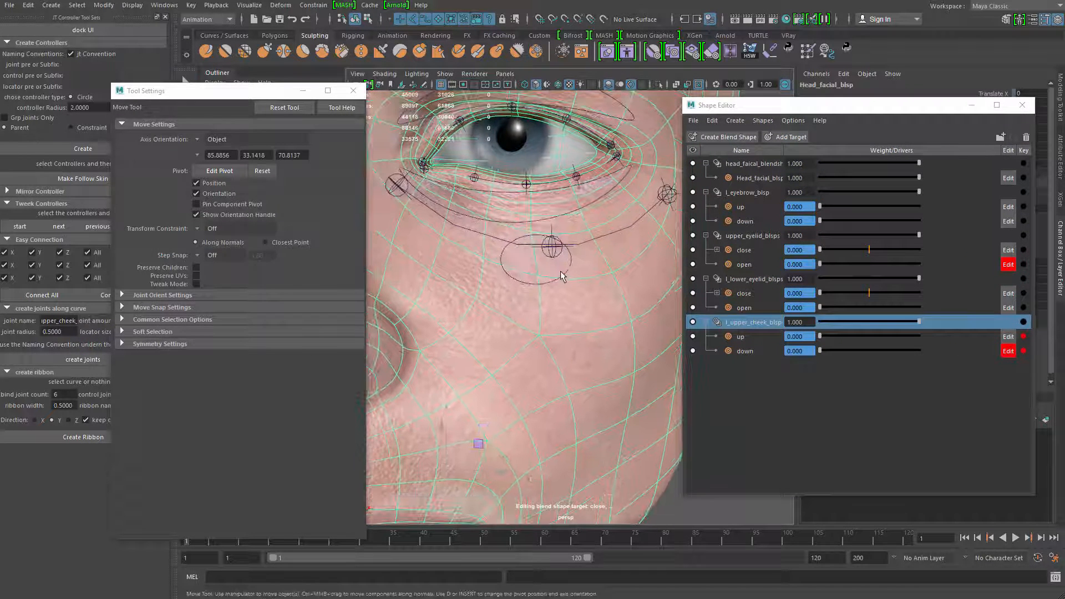
key("q")
left_click(562, 276)
scroll(562, 276, "down", 2)
key("w")
left_click_drag(556, 229, 534, 217)
scroll(553, 150, "down", 3)
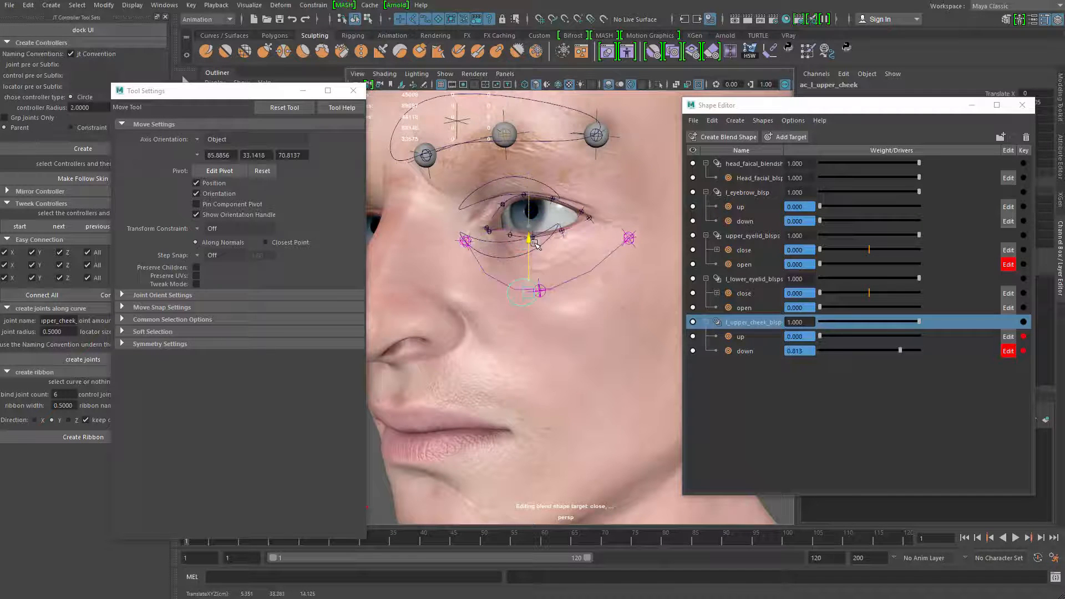
left_click_drag(536, 231, 536, 232)
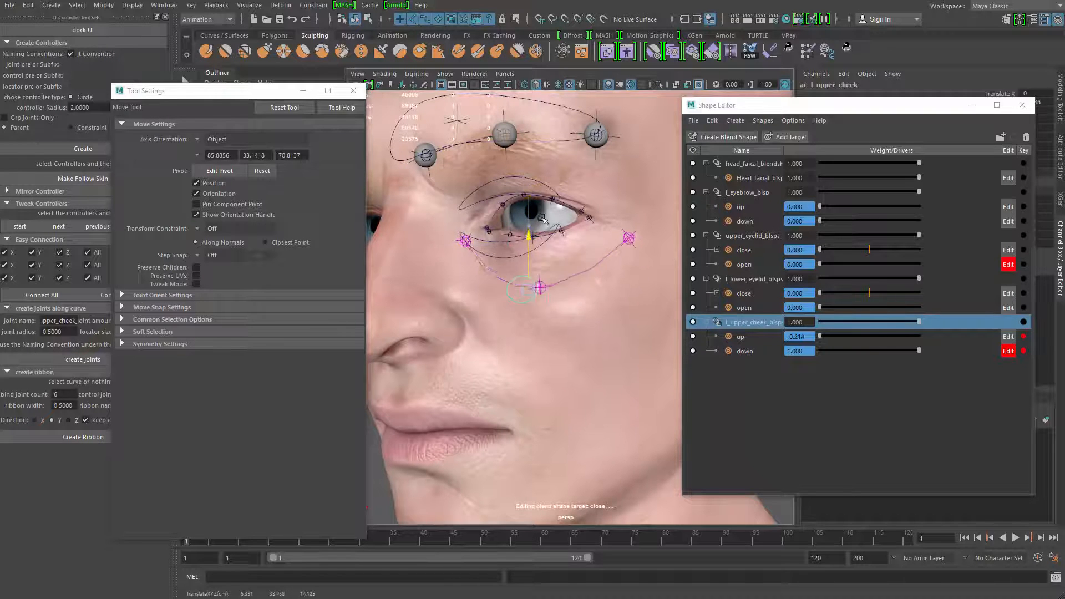
left_click_drag(543, 220, 542, 174)
left_click_drag(485, 278, 546, 279, "alt")
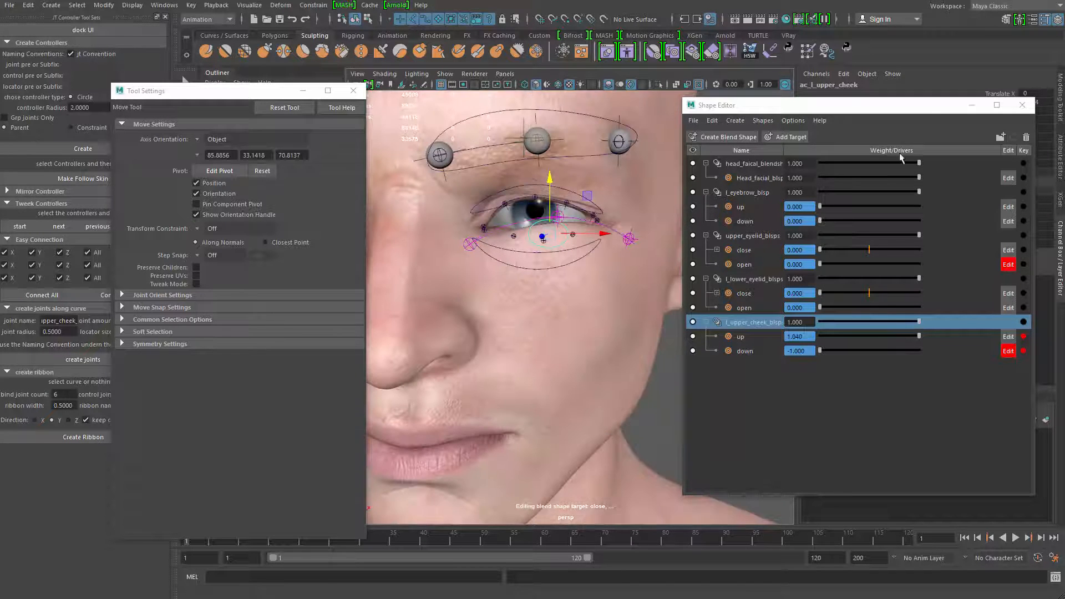
Close the Shape Editor and reset the ac_l_upper_cheek controller's Translate Y to 0
left_click_drag(929, 110, 882, 186)
left_click(976, 182)
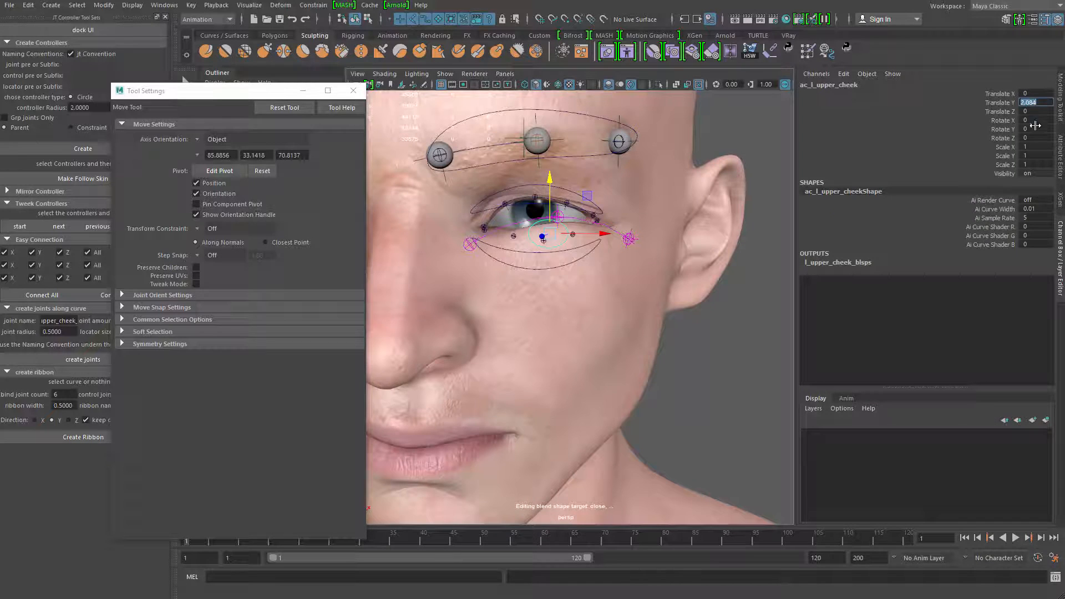
type("0")
key("Return")
Test the ac_upper_eyelid controller by moving it vertically, and reset its Translate Y to 0
right_click_drag(532, 295, 572, 272, "alt")
left_click_drag(571, 272, 526, 236, "alt")
key("ctrl+z")
left_click(504, 142)
left_click_drag(505, 145, 525, 77, "alt")
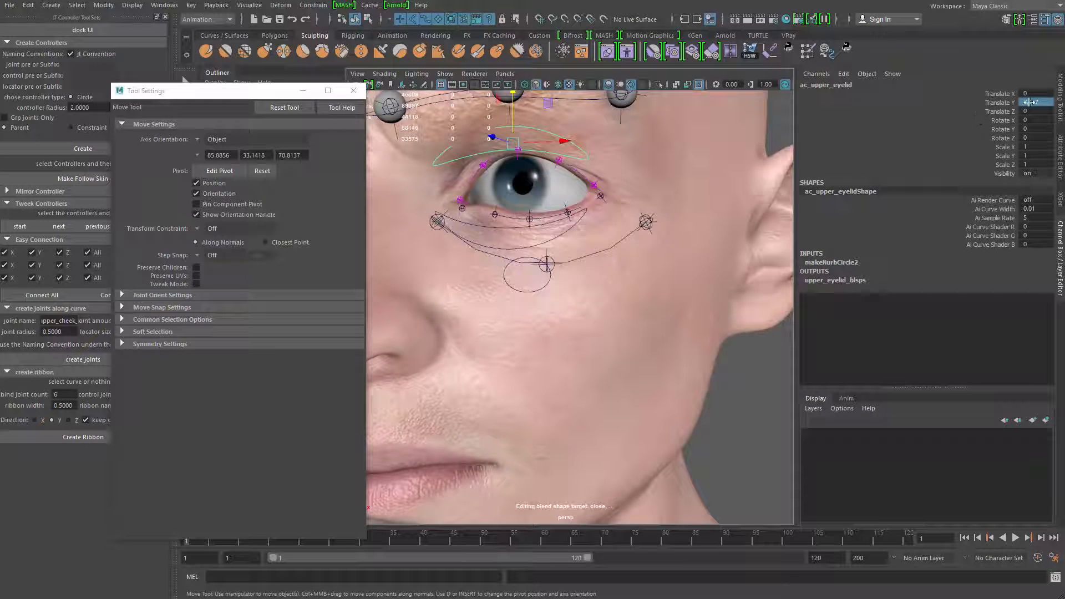
type("0")
key("Return")
Test the ac_l_upper_cheek controller by raising it, and undo the move
left_click(518, 291)
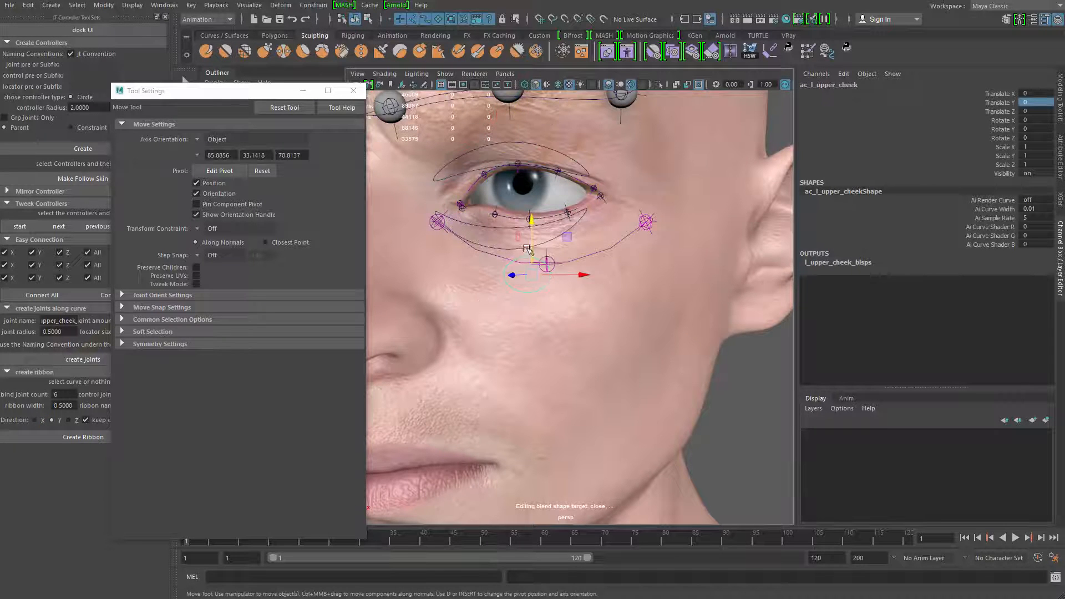
left_click_drag(521, 288, 535, 287, "alt")
left_click_drag(540, 222, 537, 170)
key("ctrl+z")
Test the ac_l_eyebrow controller by moving it up and down, undoing each move
middle_click_drag(568, 182, 594, 239, "alt")
right_click_drag(593, 239, 571, 185, "alt")
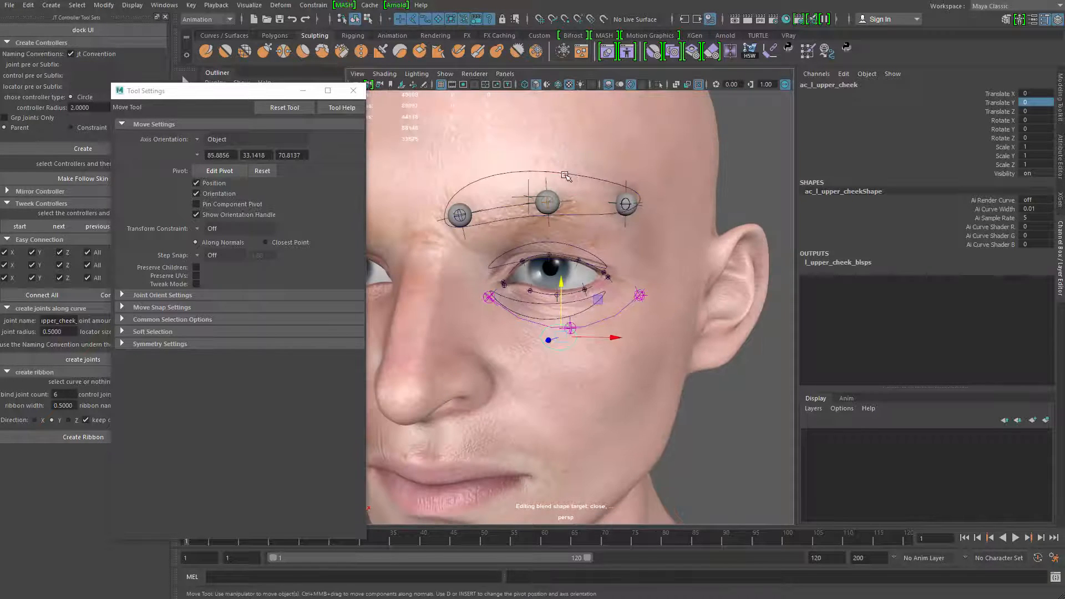
left_click(565, 175)
scroll(564, 175, "down", 3)
left_click_drag(544, 182, 555, 116)
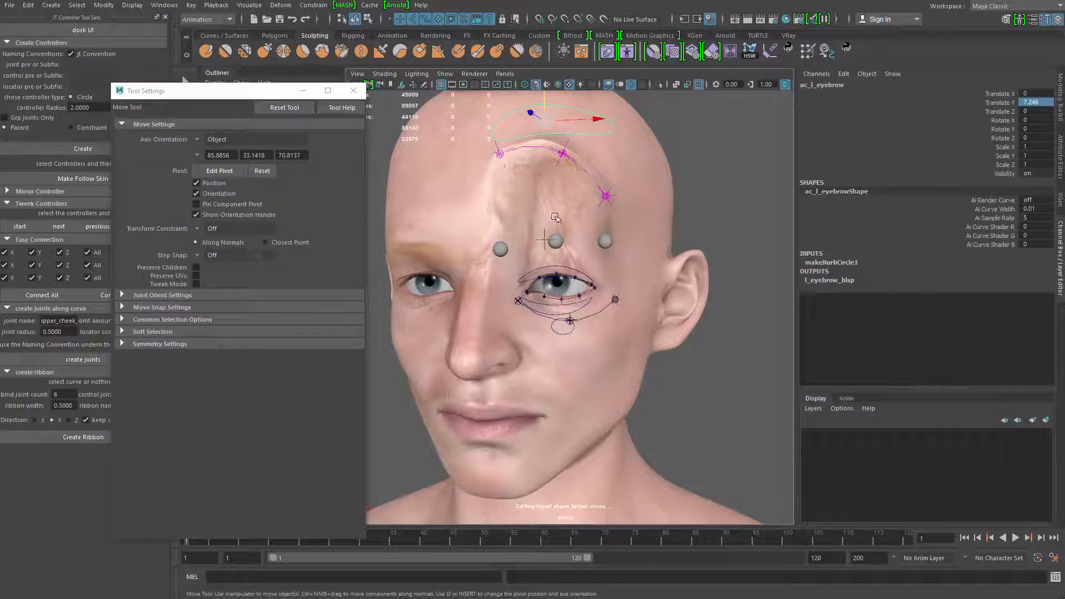
key("ctrl+z")
left_click_drag(543, 192, 445, 261)
key("ctrl+z")
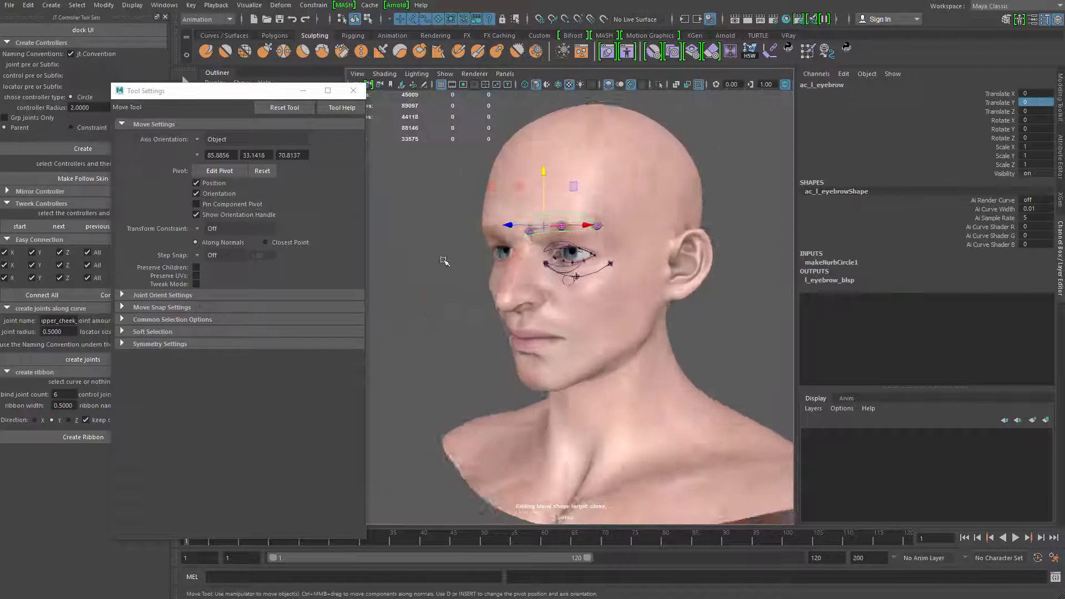
Lower the ac_l_upper_cheek controller to about -1.148 in Translate Y to check the cheek deformation
left_click(440, 320)
left_click_drag(440, 320, 602, 378, "alt")
right_click_drag(601, 377, 666, 383, "alt")
left_click(587, 255)
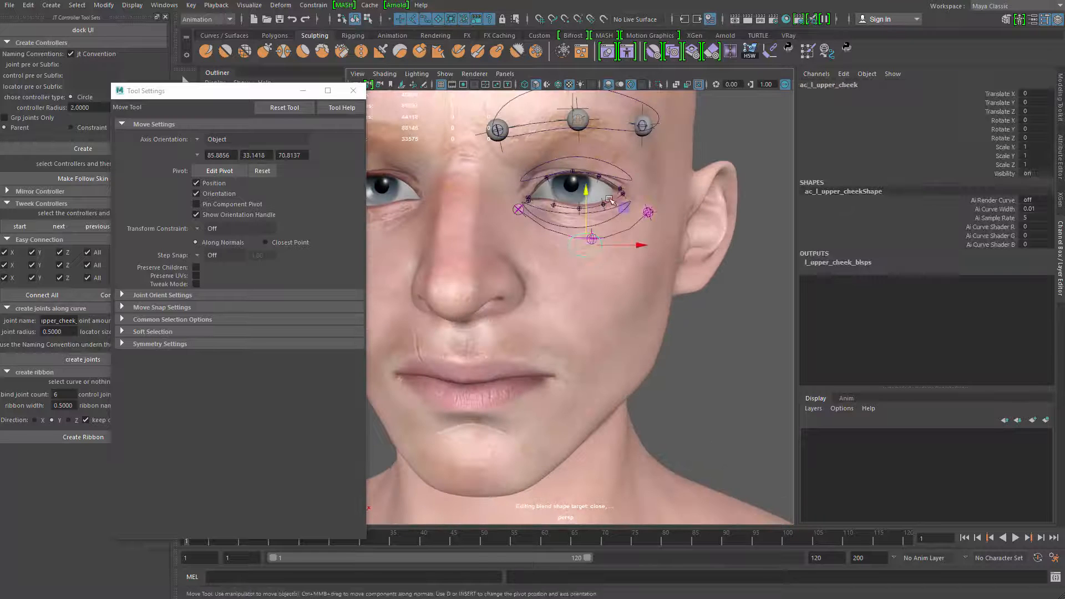
middle_click_drag(610, 199, 598, 242)
left_click_drag(599, 244, 555, 255, "alt")
right_click_drag(555, 255, 592, 290, "alt")
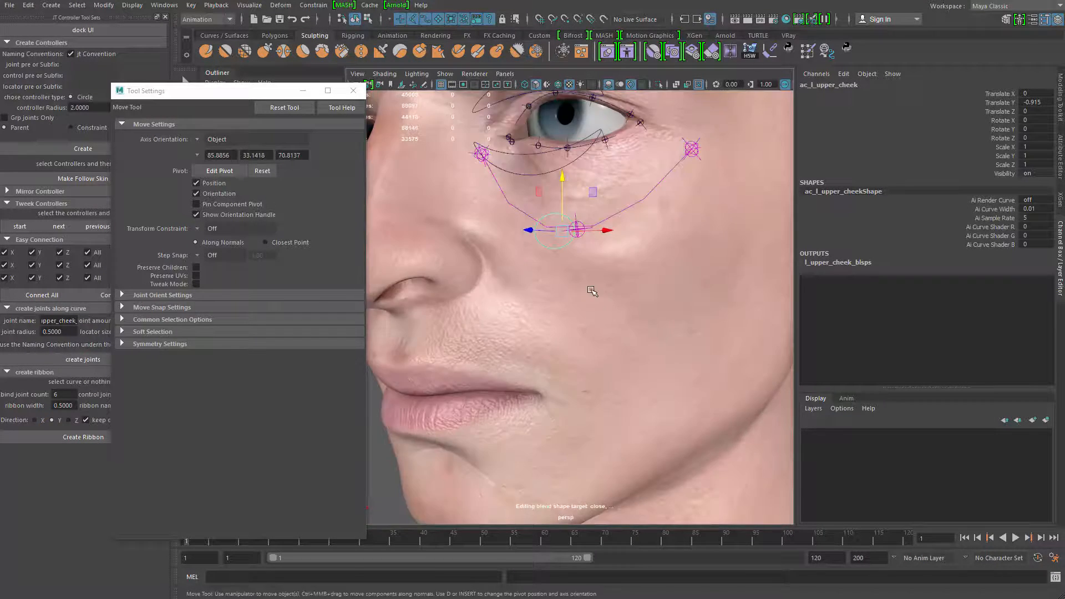
key("q")
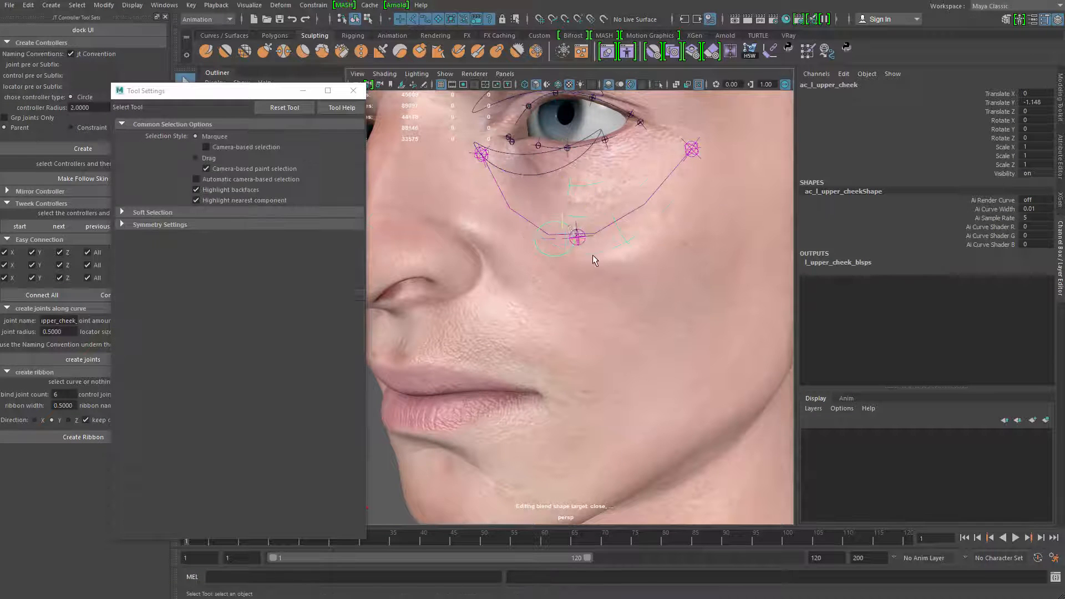
Smooth the head mesh's skin weights below the left upper cheek controller with the Paint Skin Weights tool
left_click(596, 252)
right_click(598, 252)
mouse_move(598, 253)
right_mouse_down()
mouse_move(548, 239)
mouse_move(579, 242)
mouse_move(575, 267)
right_mouse_up()
left_click_drag(567, 250, 602, 309)
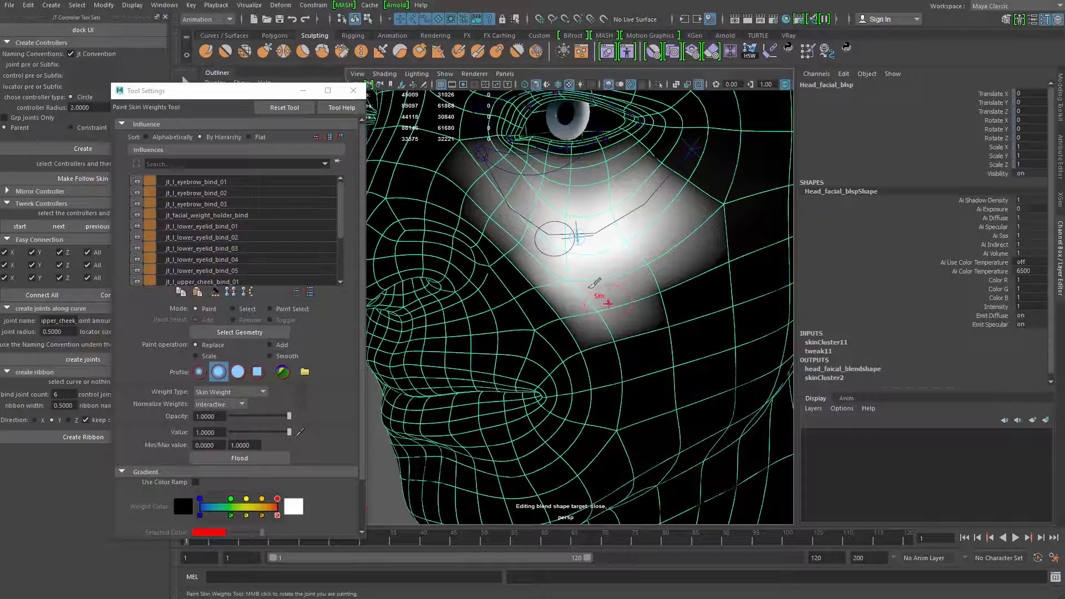
key("q")
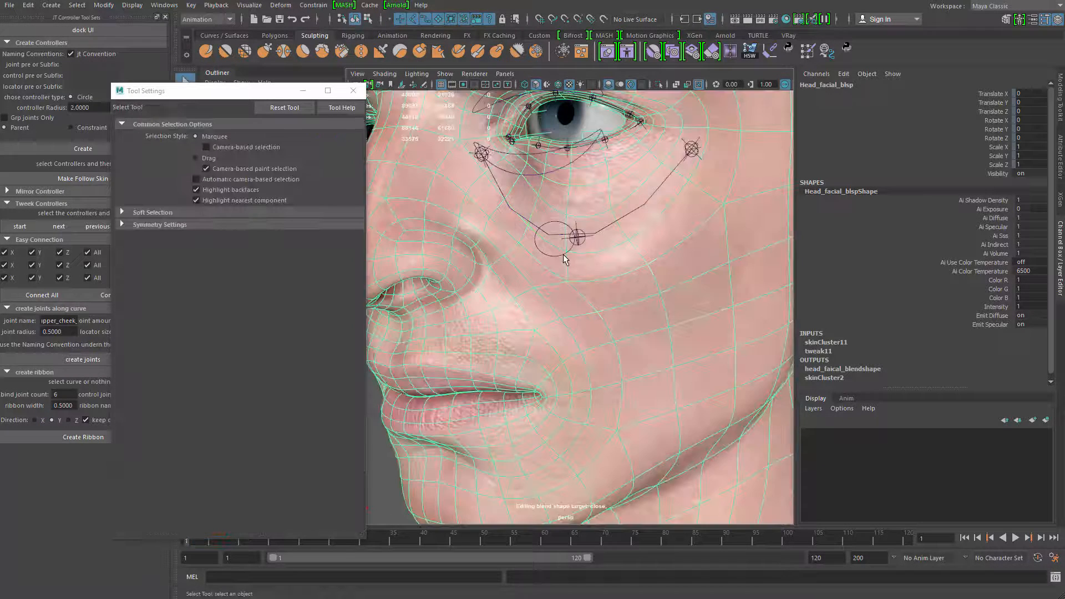
Test the ac_l_upper_cheek controller's vertical movement, reset its Translate Y and clear the selection
left_click(563, 257)
key("w")
left_click_drag(580, 195, 586, 228)
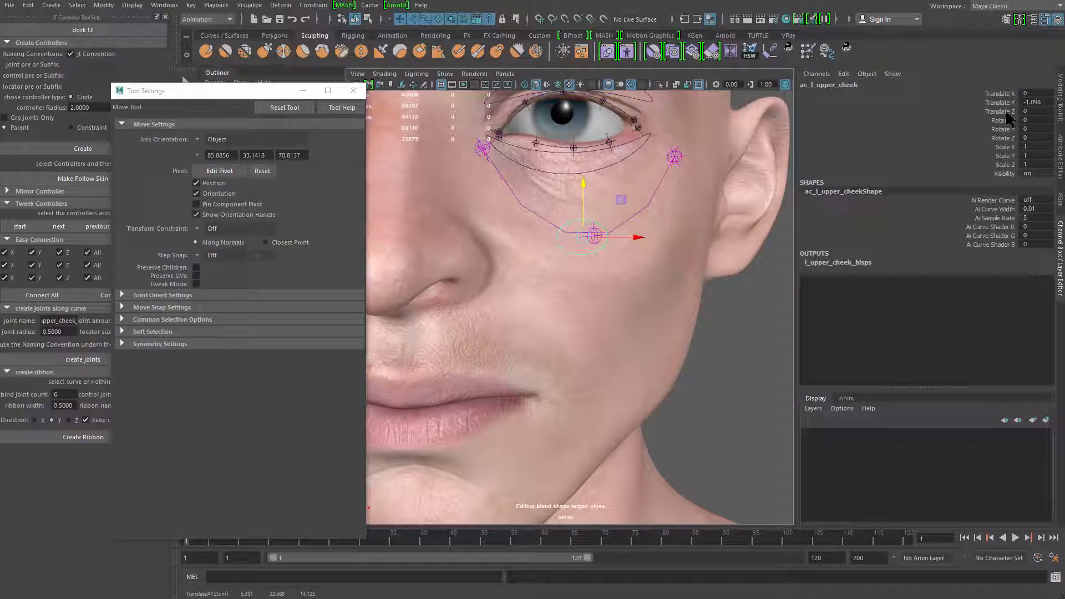
key("Return")
right_click_drag(537, 380, 516, 280, "alt")
left_click_drag(516, 280, 452, 343, "alt")
key("q")
left_click(458, 346)
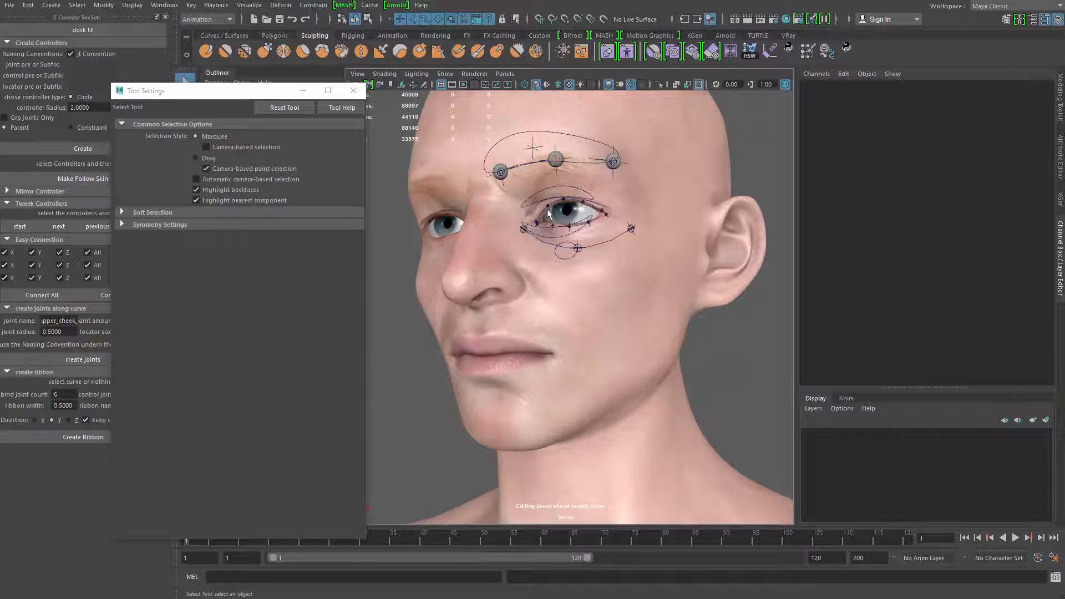
Examine the face's left cheek, nose and mouth area from several angles
left_click_drag(547, 213, 562, 289, "alt")
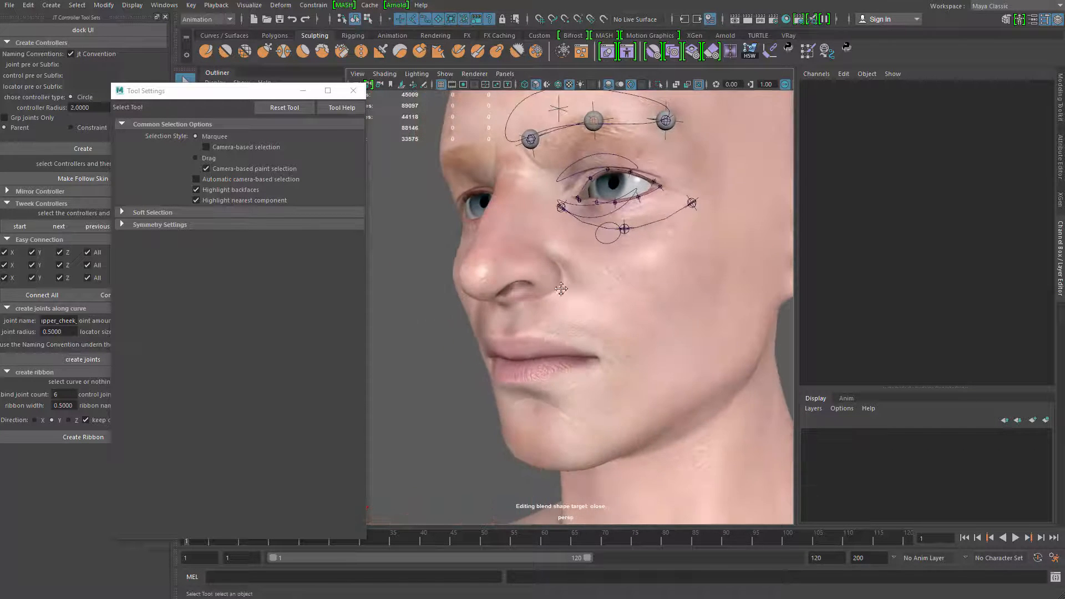
middle_click_drag(562, 289, 561, 305, "alt")
right_click_drag(562, 305, 578, 302, "alt")
middle_click_drag(593, 333, 559, 269, "alt")
left_click_drag(559, 269, 533, 222, "alt")
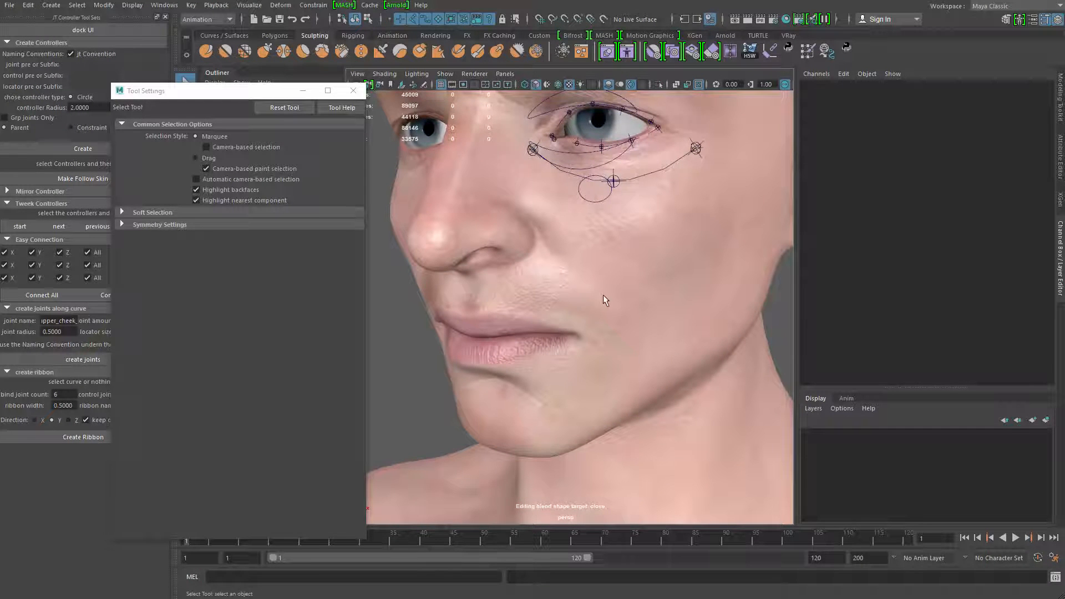
left_click_drag(544, 290, 548, 249, "alt")
Select the head mesh and start an edge selection along the left laugh line beside the nose and mouth
left_click(578, 266)
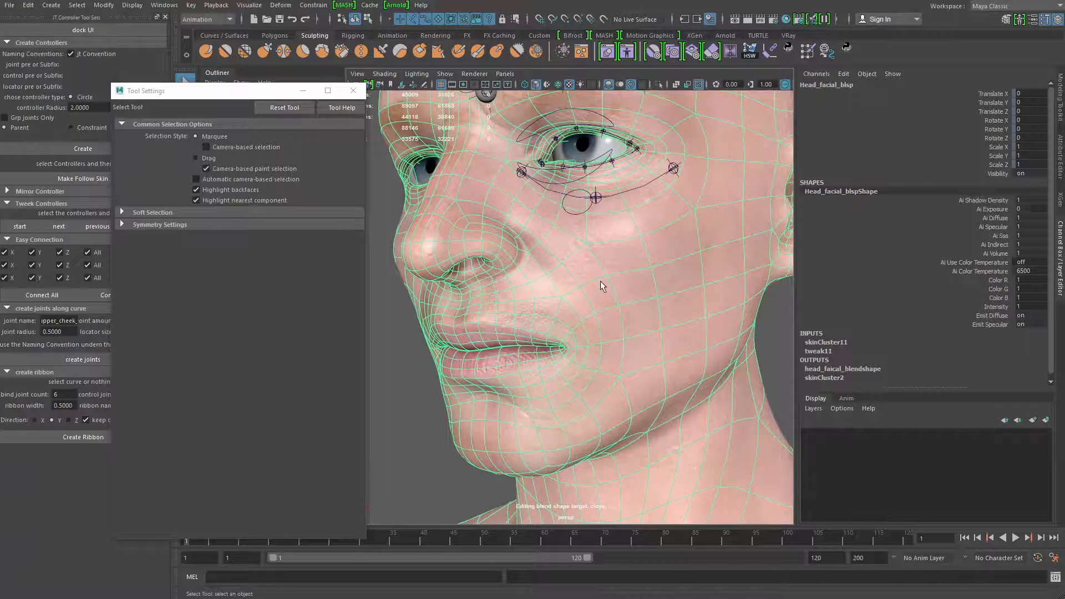
left_click_drag(572, 375, 589, 379, "alt")
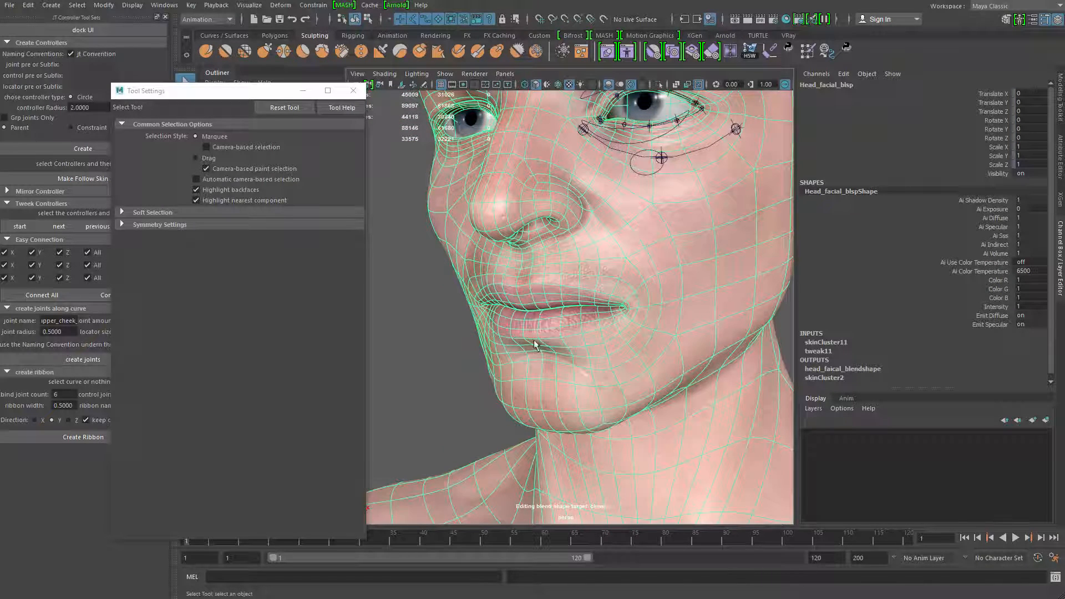
middle_click_drag(539, 290, 522, 342, "alt")
right_click_drag(522, 342, 594, 289, "alt")
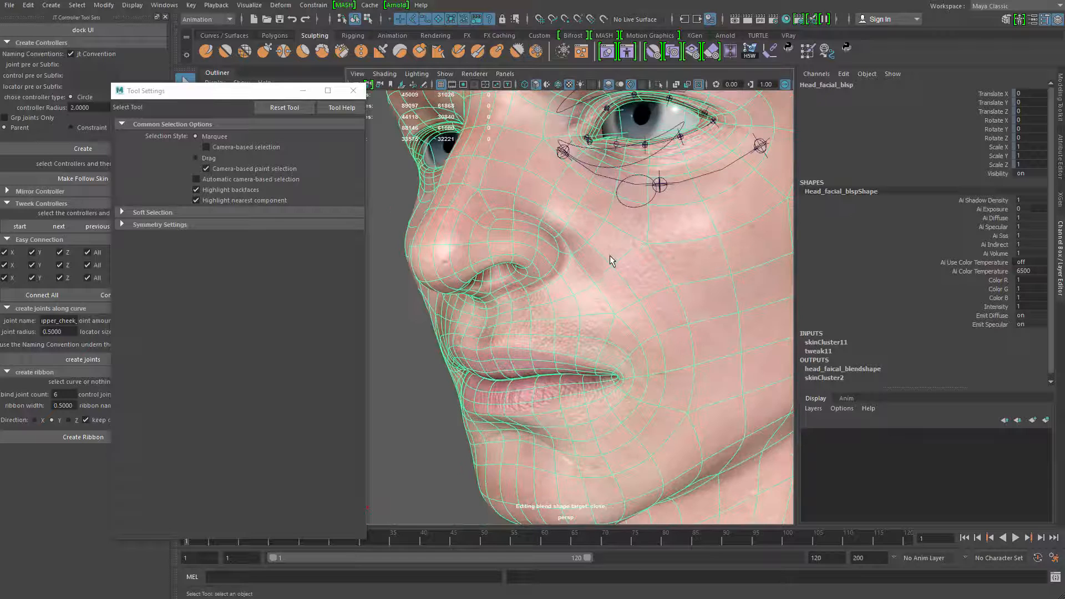
mouse_move(516, 196)
left_mouse_down()
mouse_move(538, 210)
mouse_move(500, 192)
left_mouse_up()
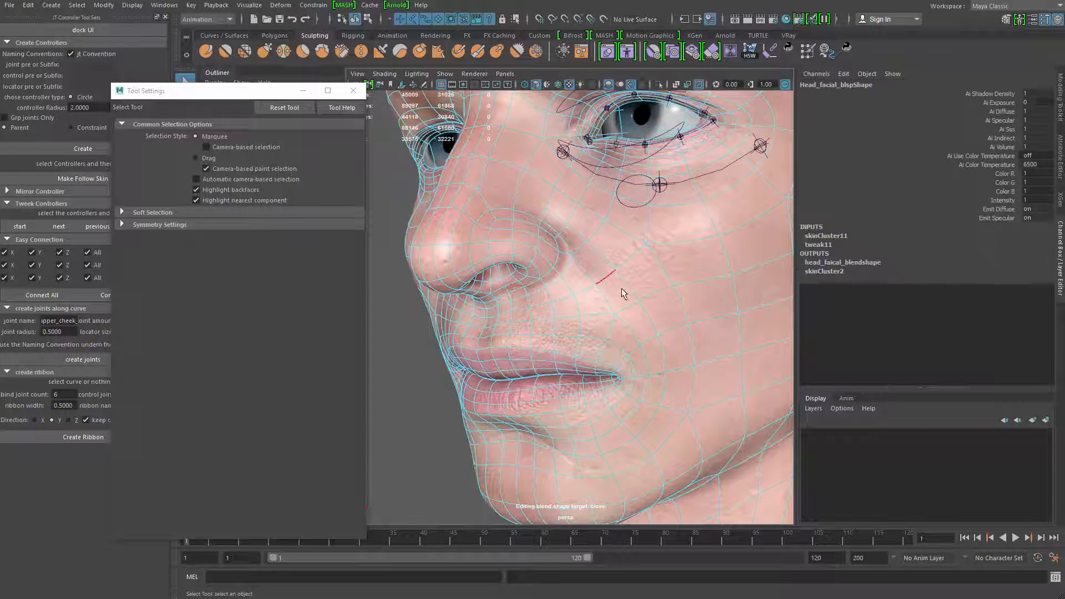
right_click_drag(648, 424, 606, 369, "alt")
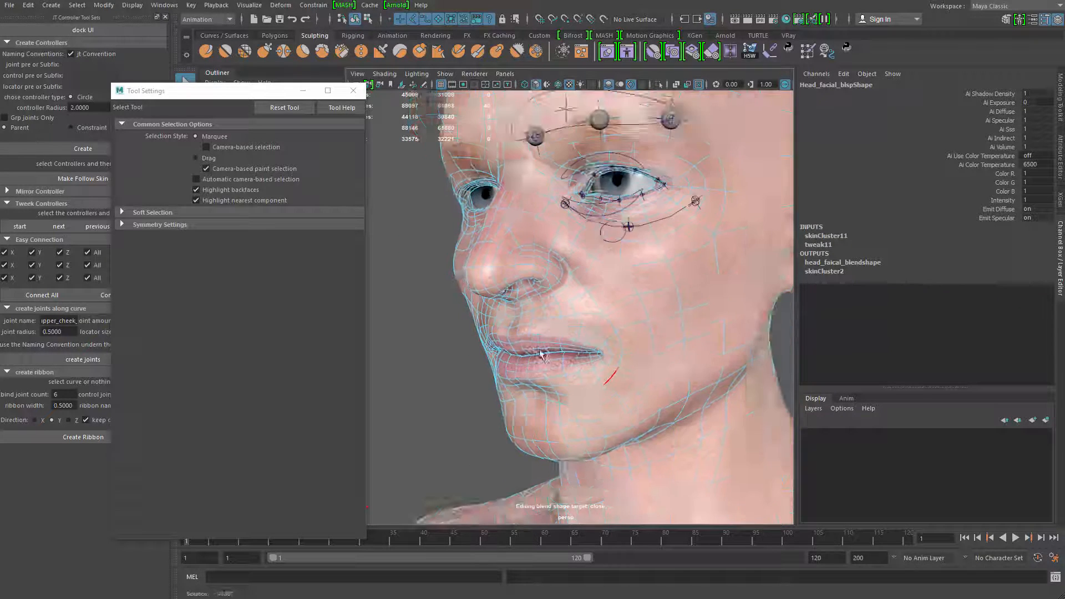
left_click_drag(607, 369, 610, 411, "alt")
right_click_drag(610, 410, 620, 400, "alt")
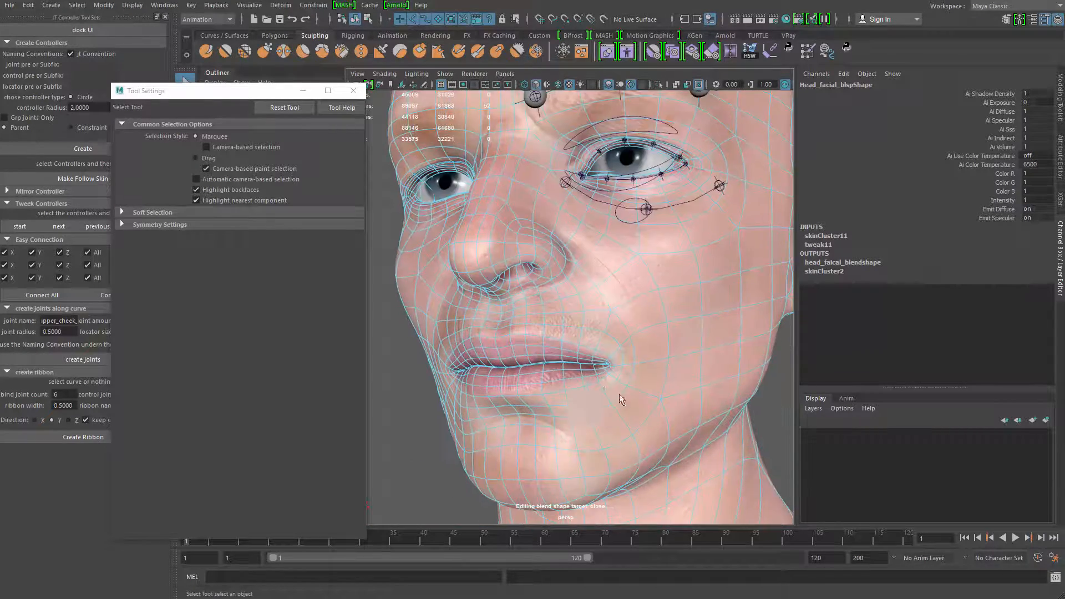
left_click_drag(621, 400, 555, 313, "alt")
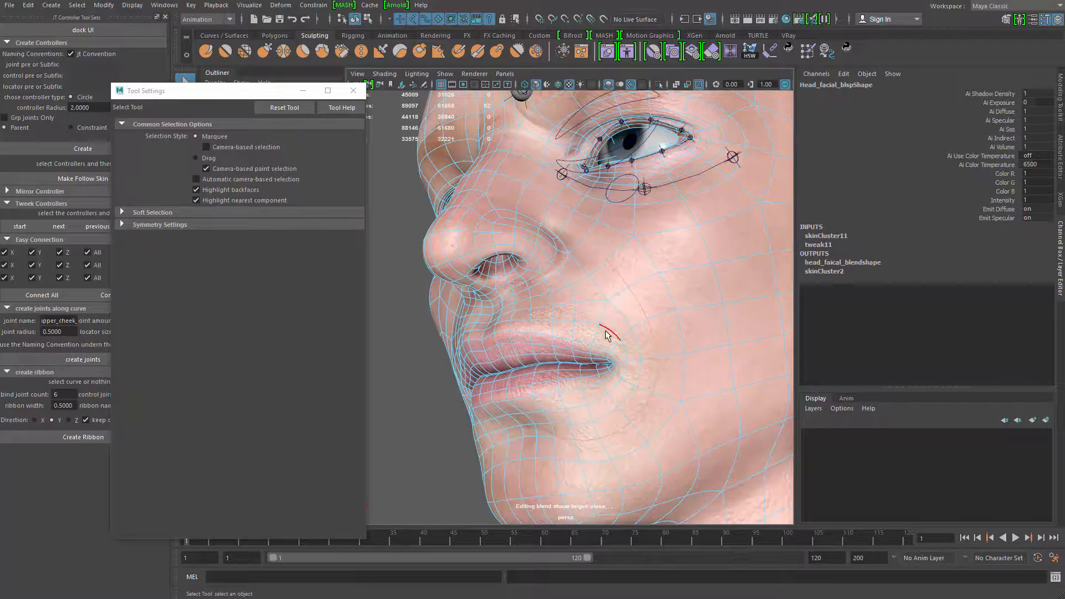
Refine the edge selection around the left mouth corner and down towards the chin
left_click_drag(607, 336, 557, 379, "alt")
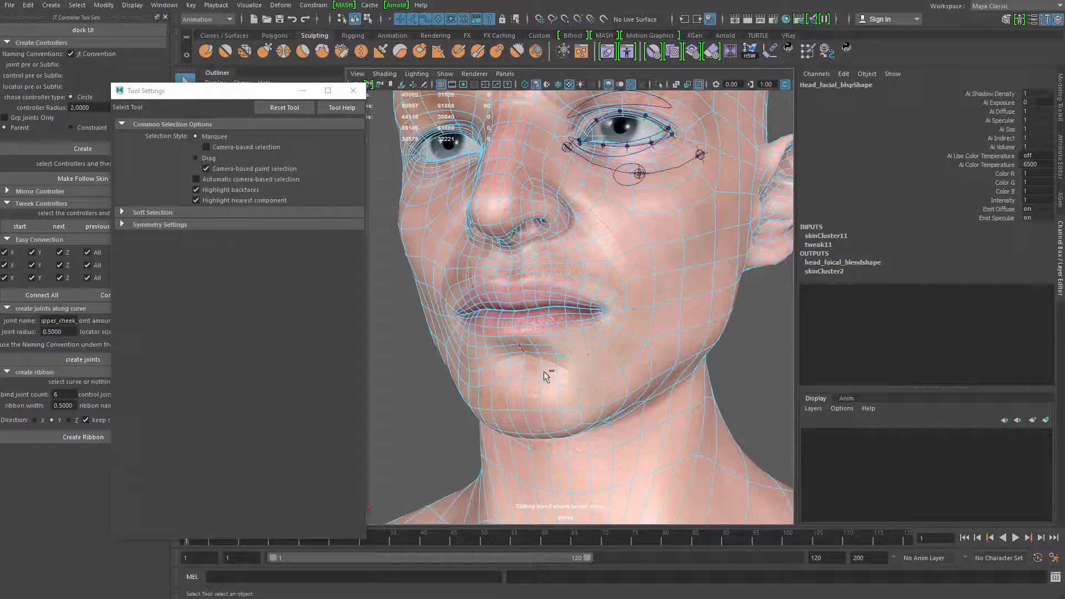
left_click_drag(544, 376, 504, 396, "alt")
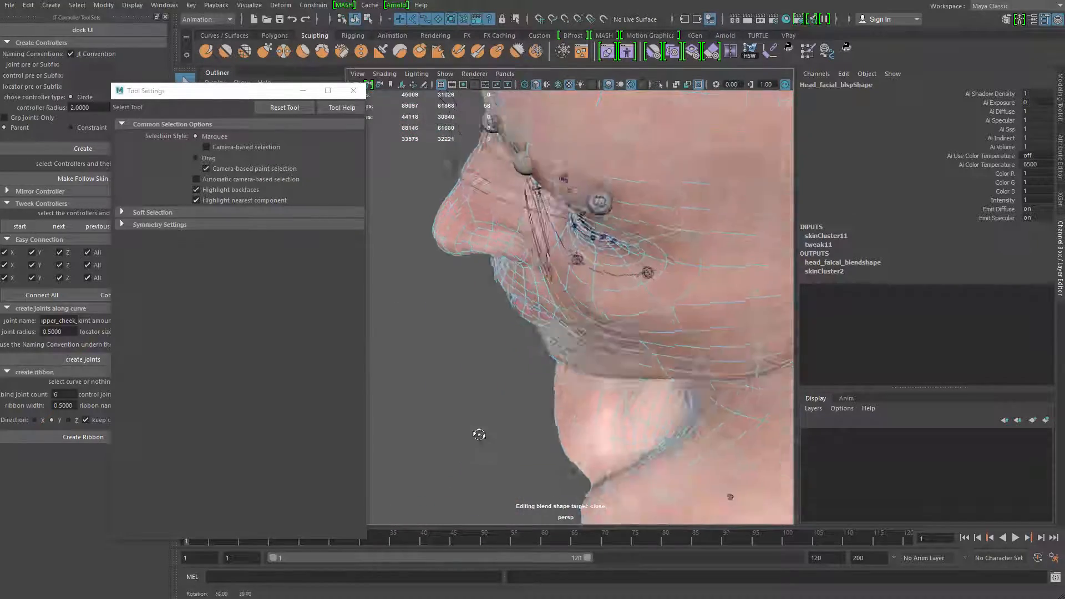
left_click_drag(479, 435, 567, 297, "alt")
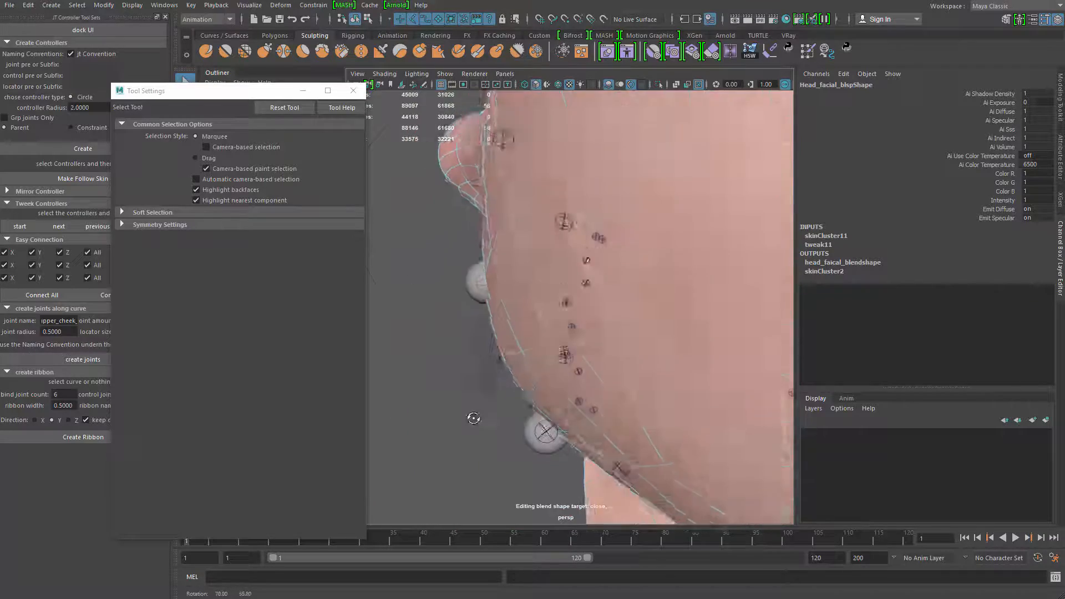
left_click_drag(561, 376, 501, 341, "alt")
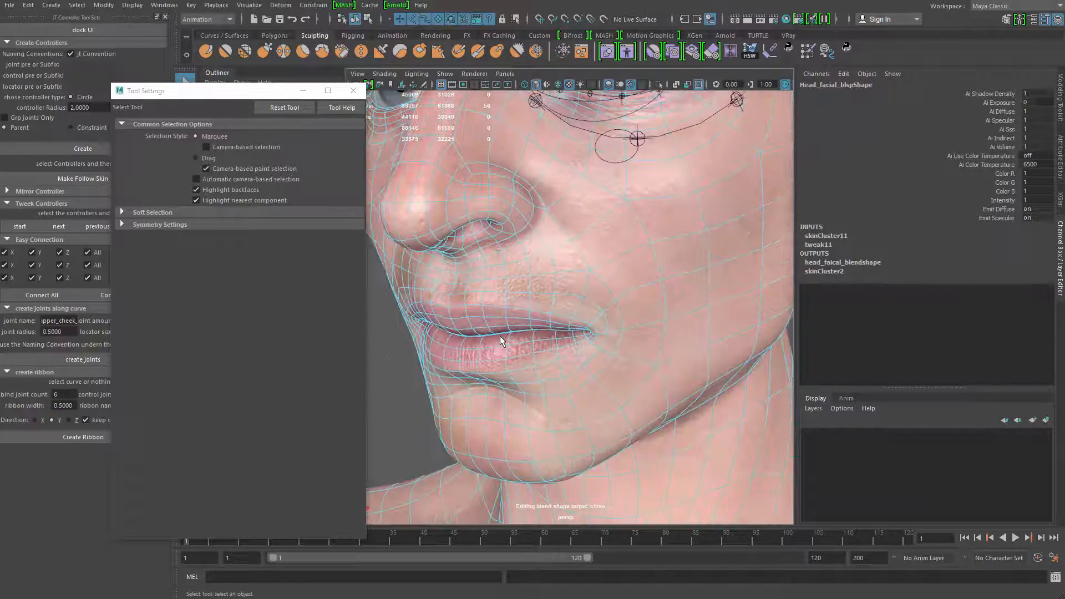
mouse_move(598, 350)
left_mouse_down("alt")
mouse_move(571, 380)
mouse_move(587, 316)
mouse_move(580, 354)
mouse_move(568, 351)
mouse_move(572, 309)
mouse_move(588, 311)
mouse_move(594, 343)
left_mouse_up("alt")
right_click_drag(594, 344, 596, 339, "alt")
left_click_drag(597, 339, 563, 317, "alt")
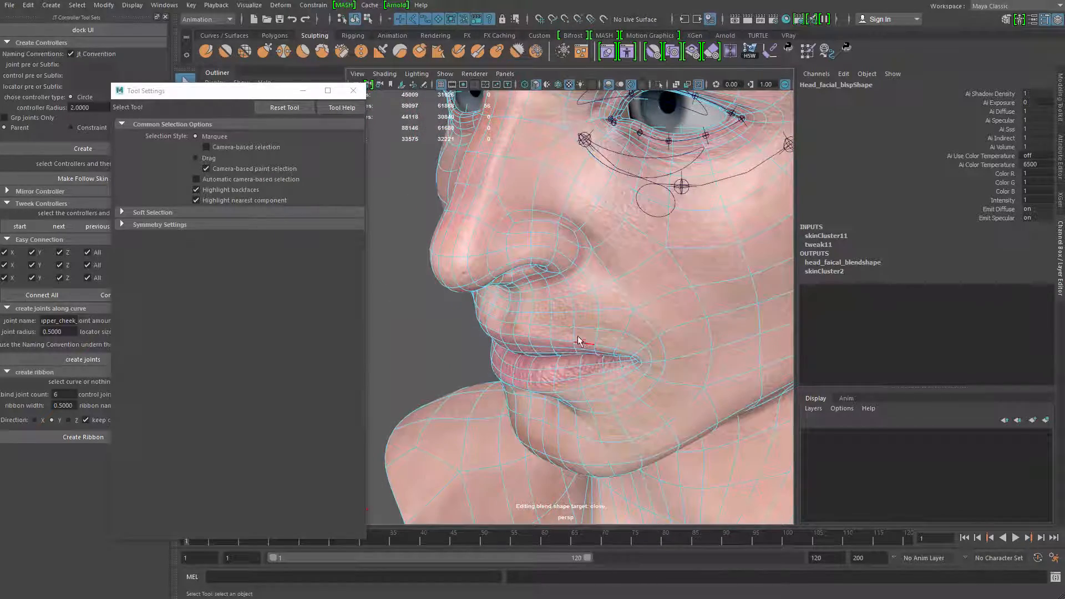
Close the Tool Settings window and display the head without textures
left_click_drag(280, 90, 310, 103)
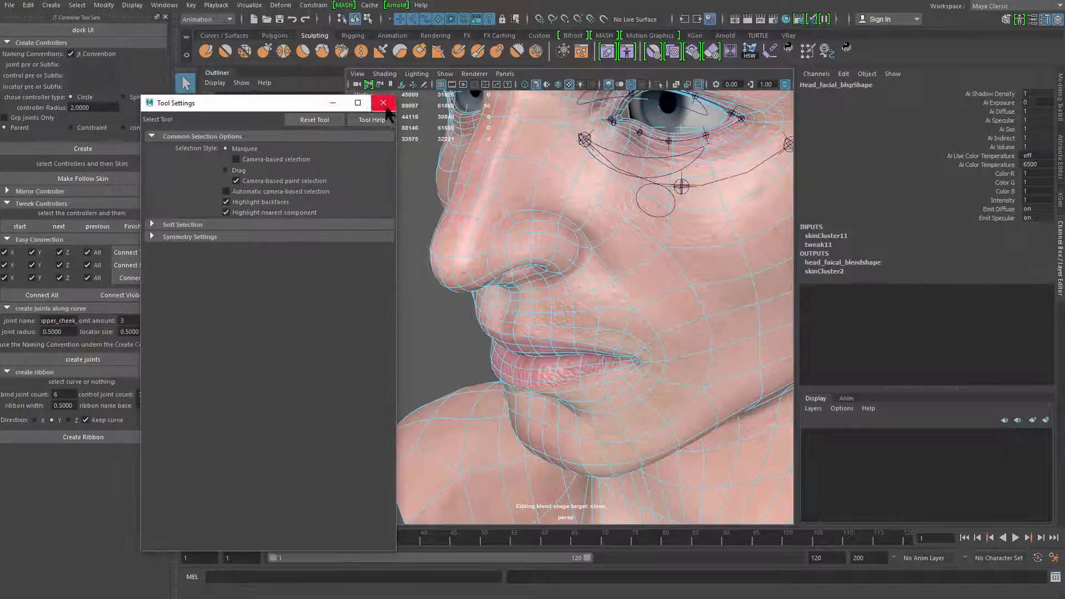
left_click(384, 103)
left_click_drag(557, 233, 555, 212, "alt")
left_click_drag(569, 320, 498, 369, "alt")
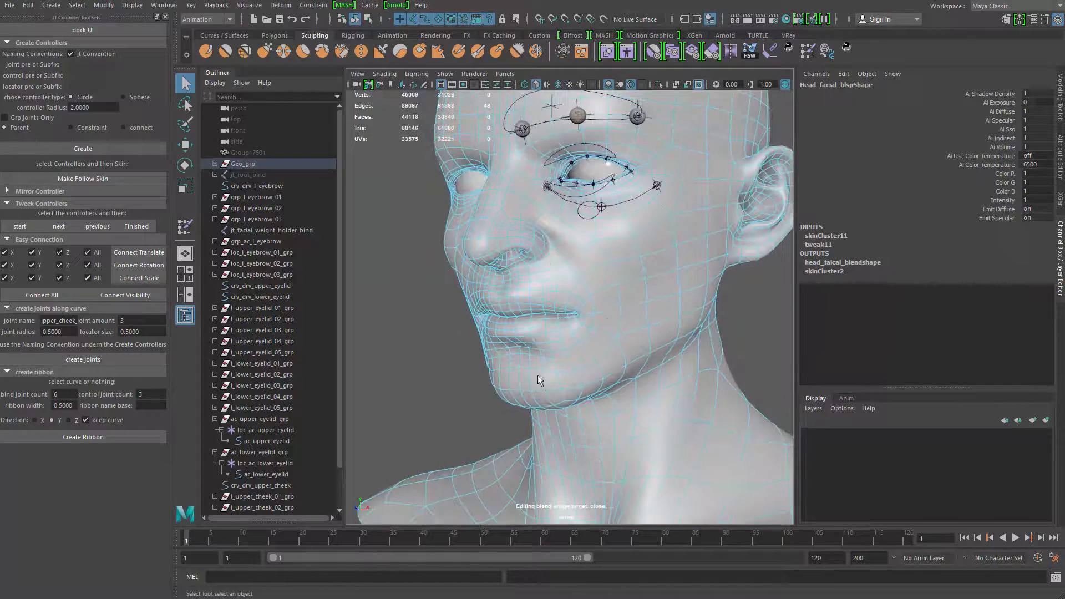
left_click_drag(538, 353, 589, 330, "alt")
right_click_drag(590, 331, 549, 295, "alt")
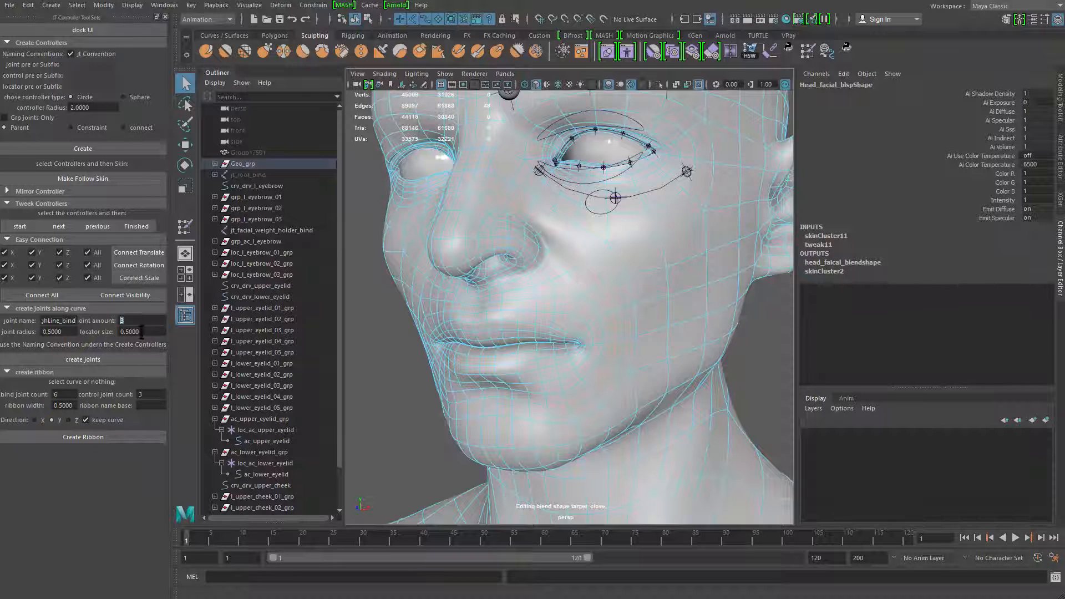
Set up joints along a curve for the left laugh line: joint name jt_l_laughLine_bind, joint amount 5
left_click_drag(516, 319, 513, 330, "alt")
right_click_drag(513, 330, 477, 344, "alt")
middle_click_drag(478, 345, 471, 316, "alt")
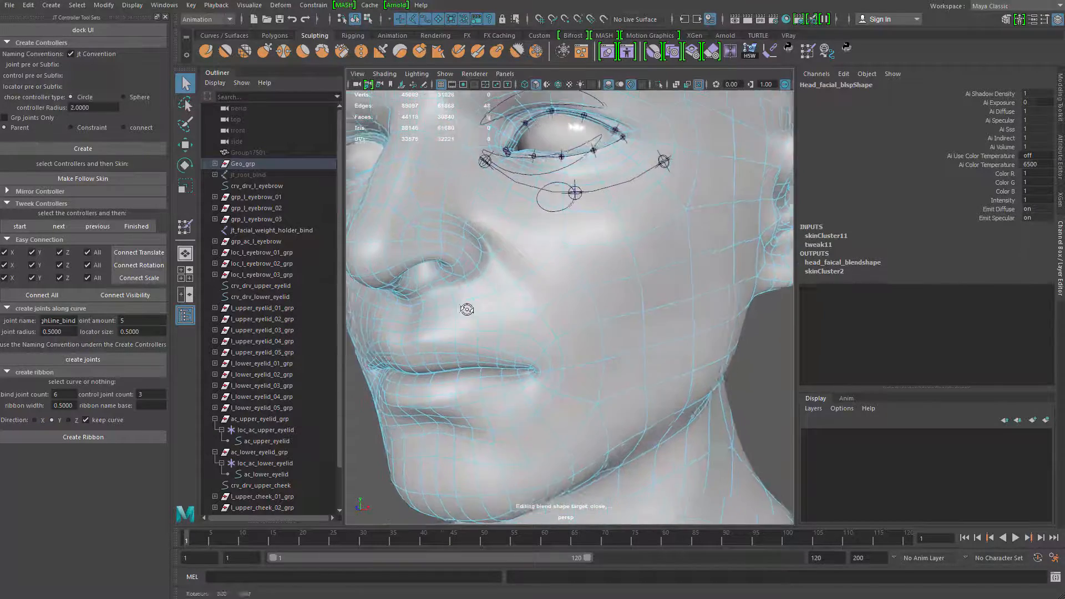
left_click_drag(468, 309, 448, 298, "alt")
middle_click_drag(448, 299, 467, 321, "alt")
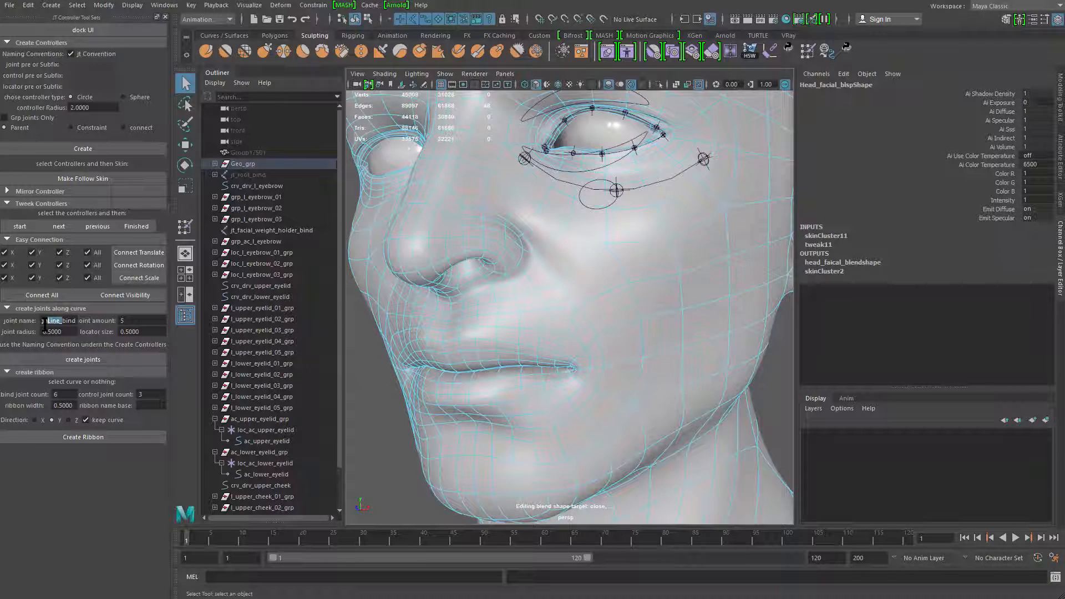
left_click_drag(72, 320, 34, 326)
type("56")
key("Return")
left_click_drag(463, 285, 431, 246, "alt")
middle_click_drag(430, 246, 421, 226, "alt")
right_click_drag(421, 226, 463, 249, "alt")
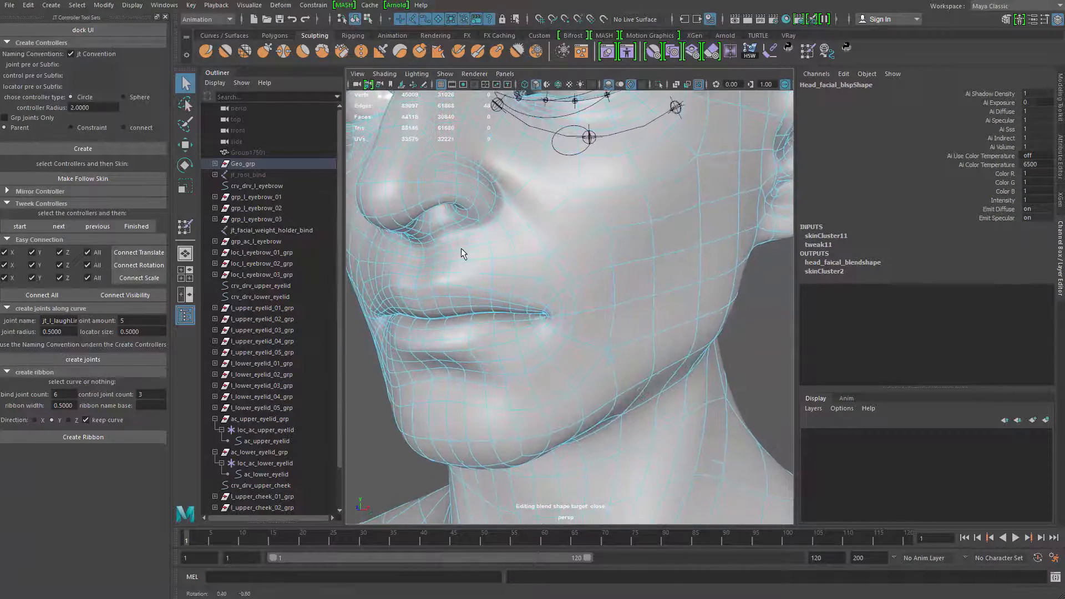
Convert the selected laugh-line edges to a curve and isolate that curve in the view
left_click(60, 362)
key("ctrl+z")
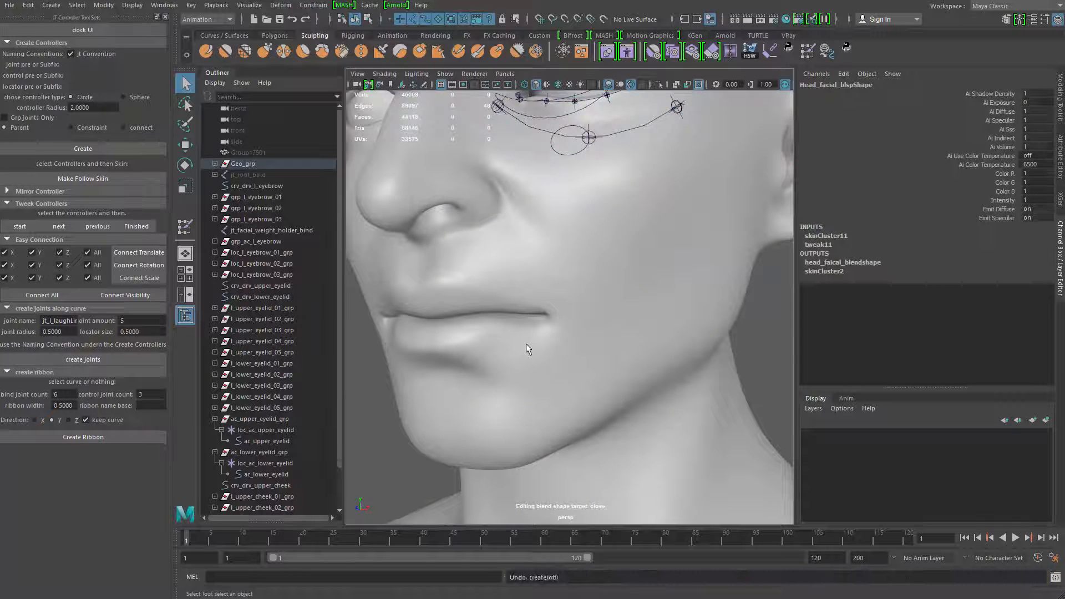
scroll(525, 349, "down", 2)
left_click(104, 5)
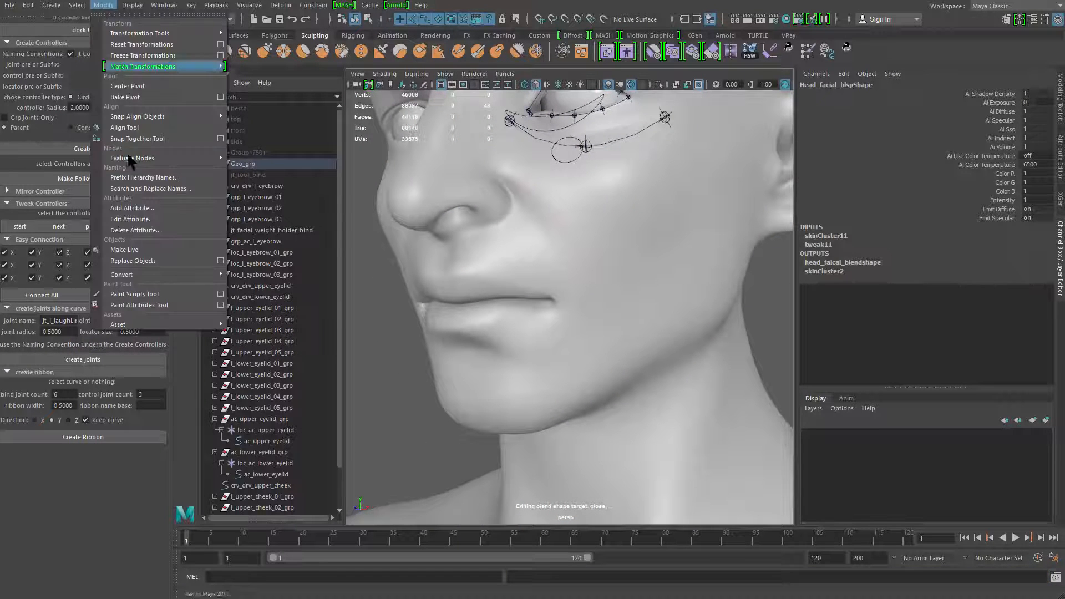
mouse_move(188, 276)
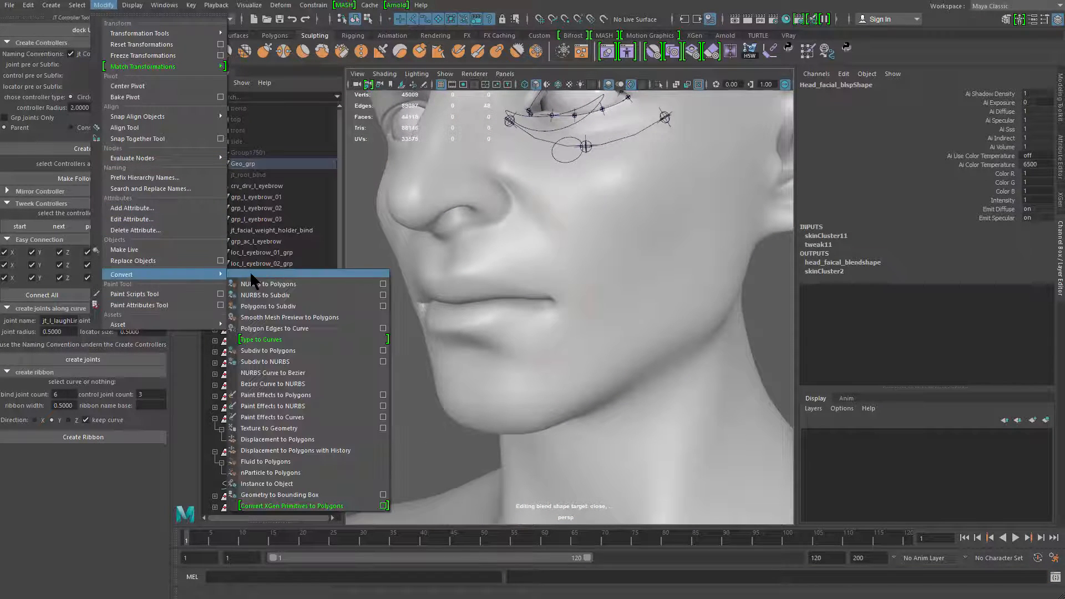
left_click(321, 328)
key("ctrl+1")
key("f")
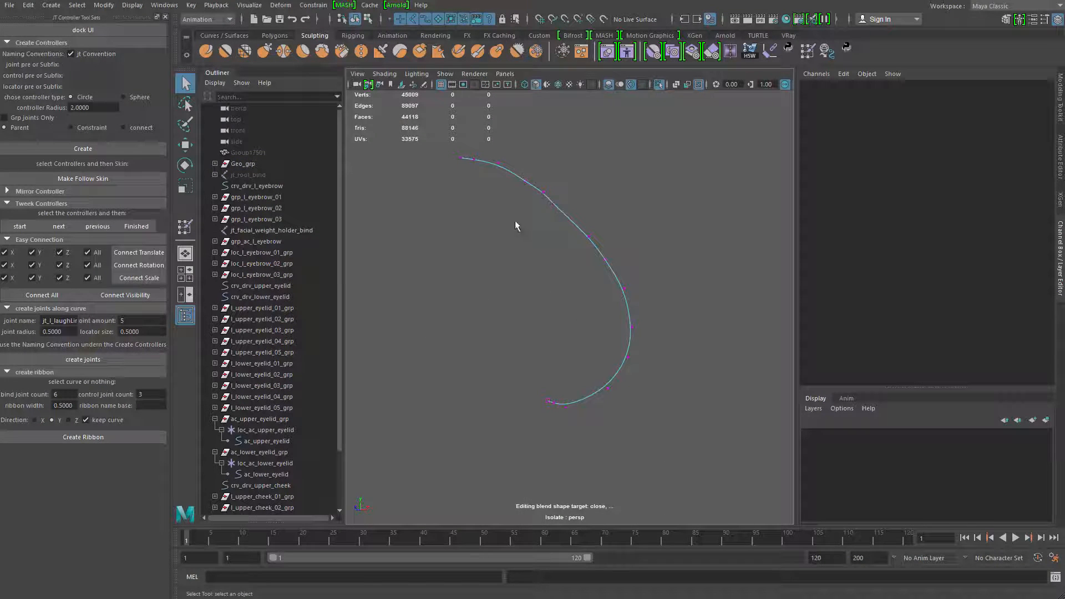
Delete surplus control vertices from the laugh-line curve and reposition the remaining ones into a smooth arc
left_click(552, 207)
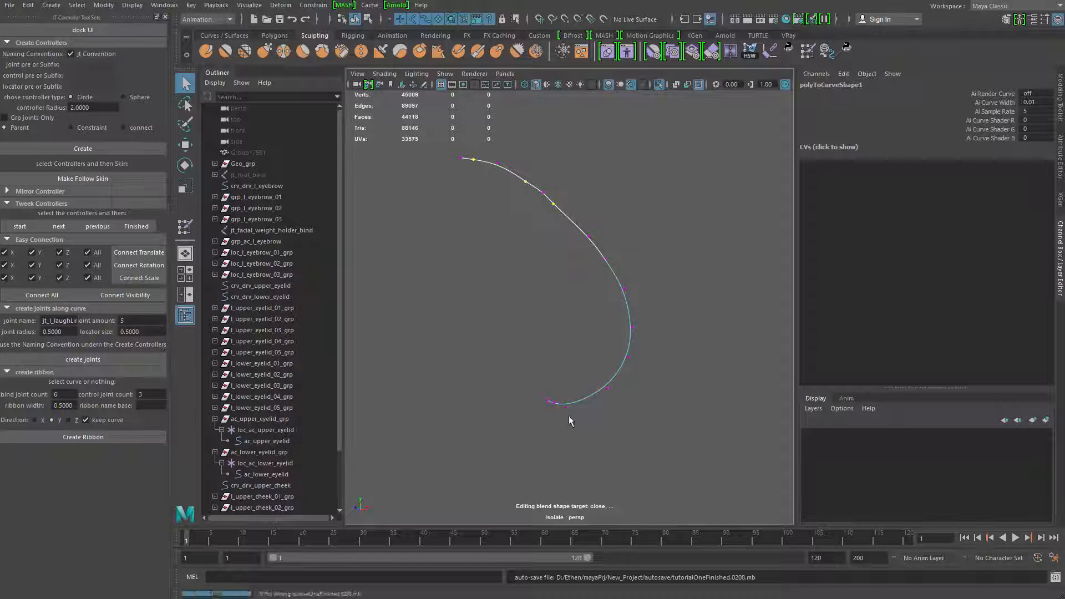
key("Delete")
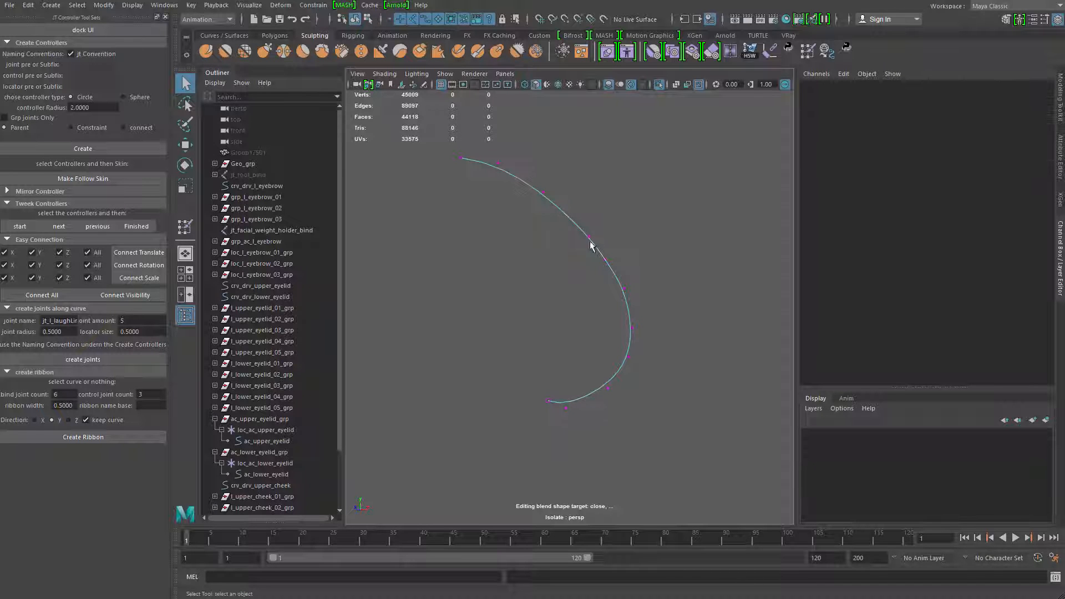
left_click_drag(573, 216, 634, 300)
key("w")
key("q")
key("w")
key("q")
key("w")
left_click_drag(624, 289, 630, 294)
key("q")
key("w")
left_click_drag(642, 346, 626, 358)
key("q")
left_click(634, 243)
left_click_drag(634, 243, 547, 275)
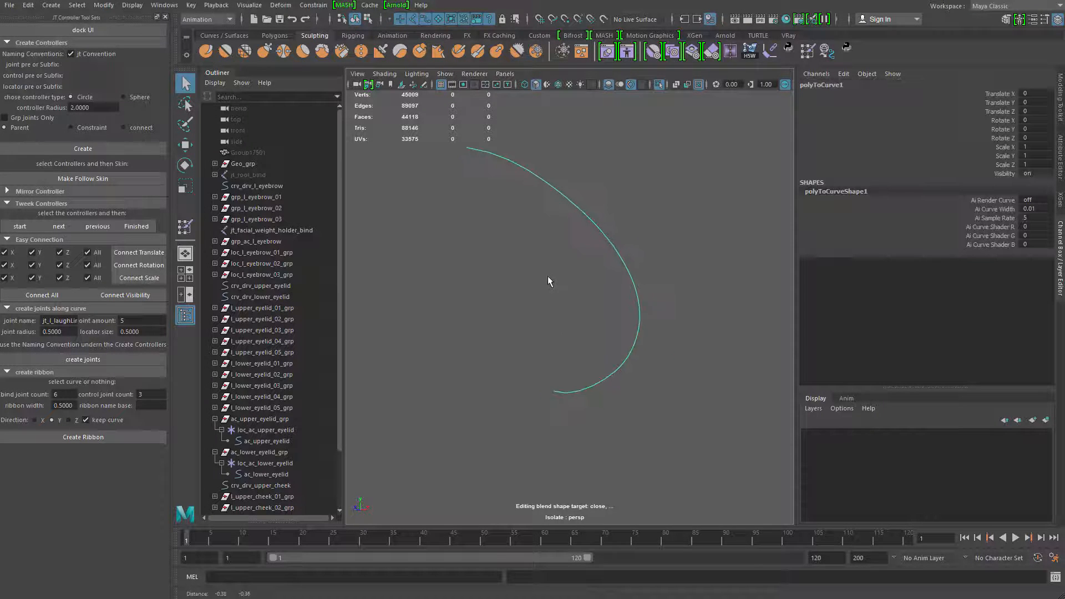
Switch to the Modeling menu set and rebuild the laugh-line curve uniformly with 6 spans and cubic degree
left_click(220, 19)
left_click(196, 32)
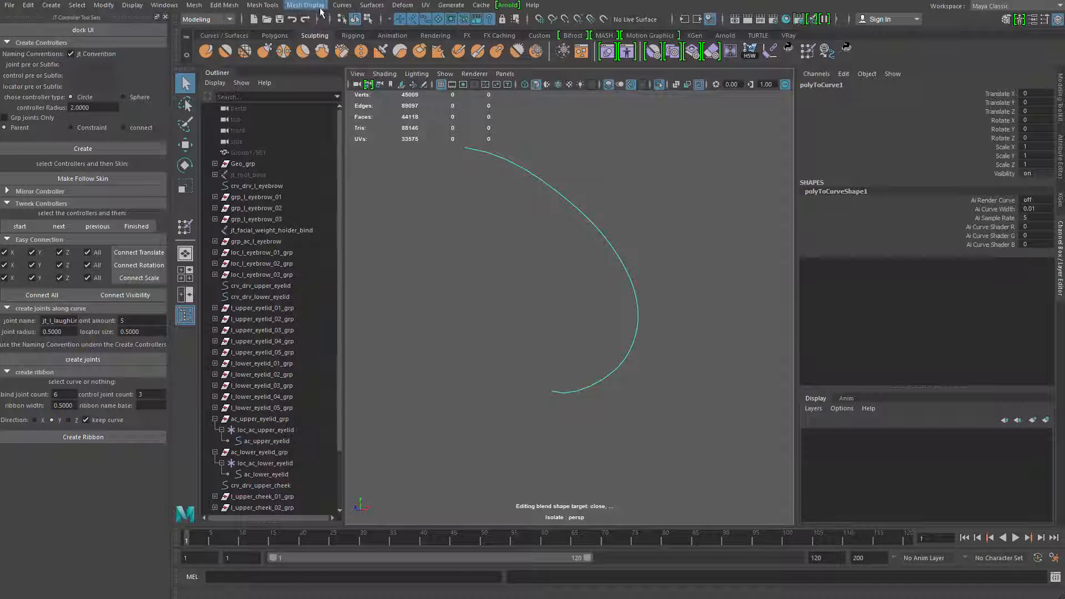
left_click(342, 5)
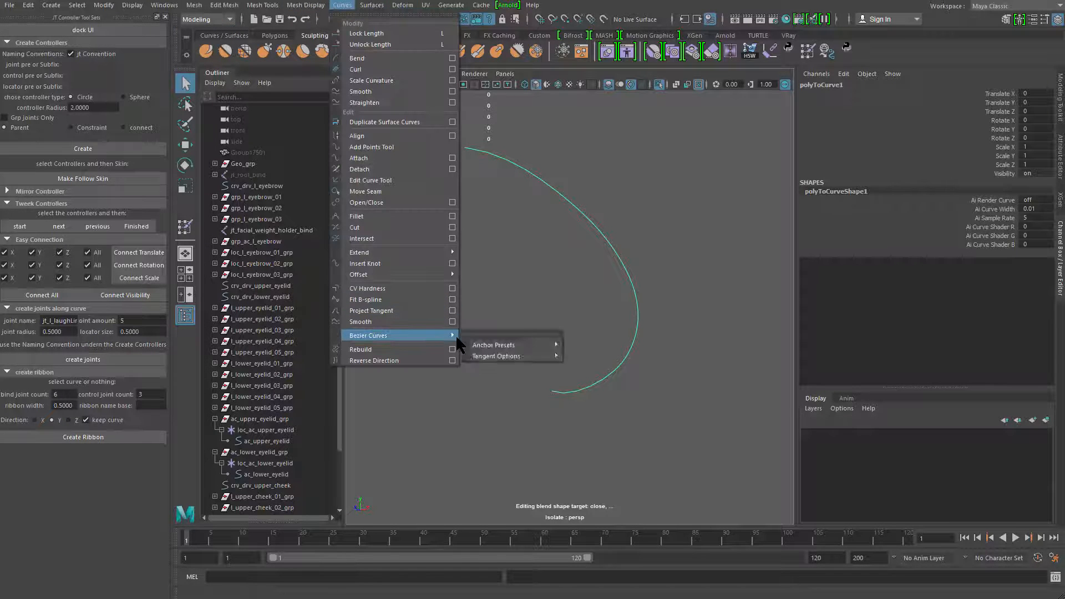
left_click(452, 349)
left_click_drag(765, 129, 766, 85)
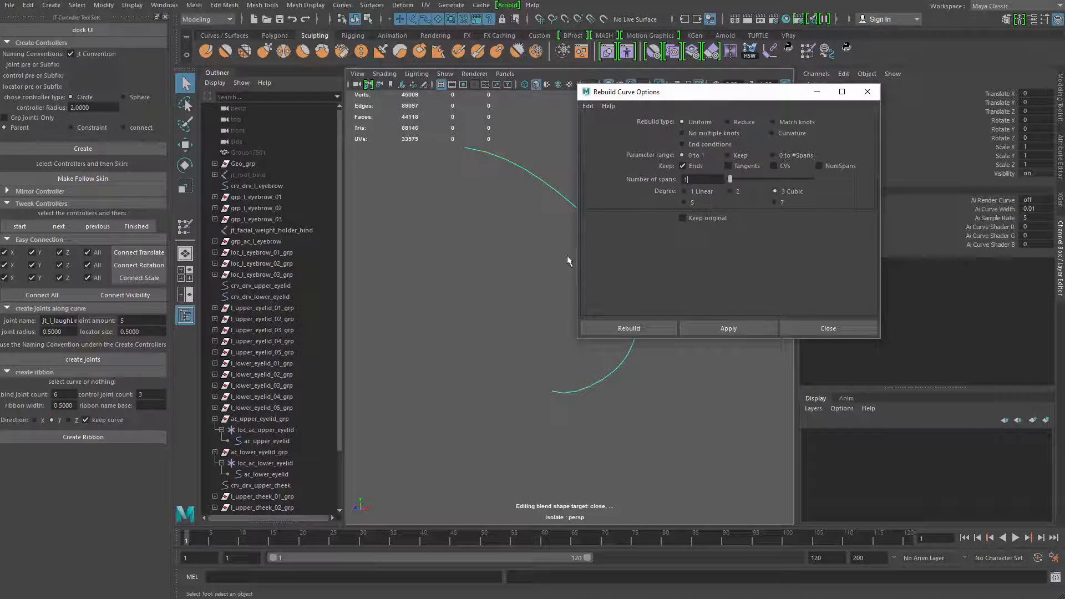
middle_click_drag(562, 248, 508, 272, "alt")
left_click(710, 189)
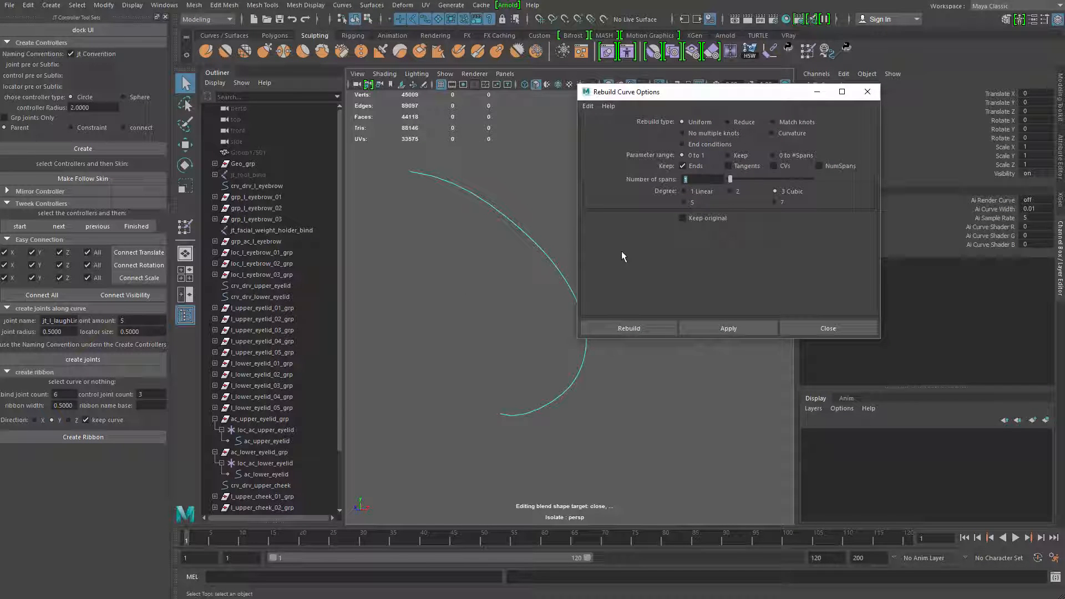
type("8")
middle_click_drag(507, 295, 499, 296, "alt")
left_click(720, 331)
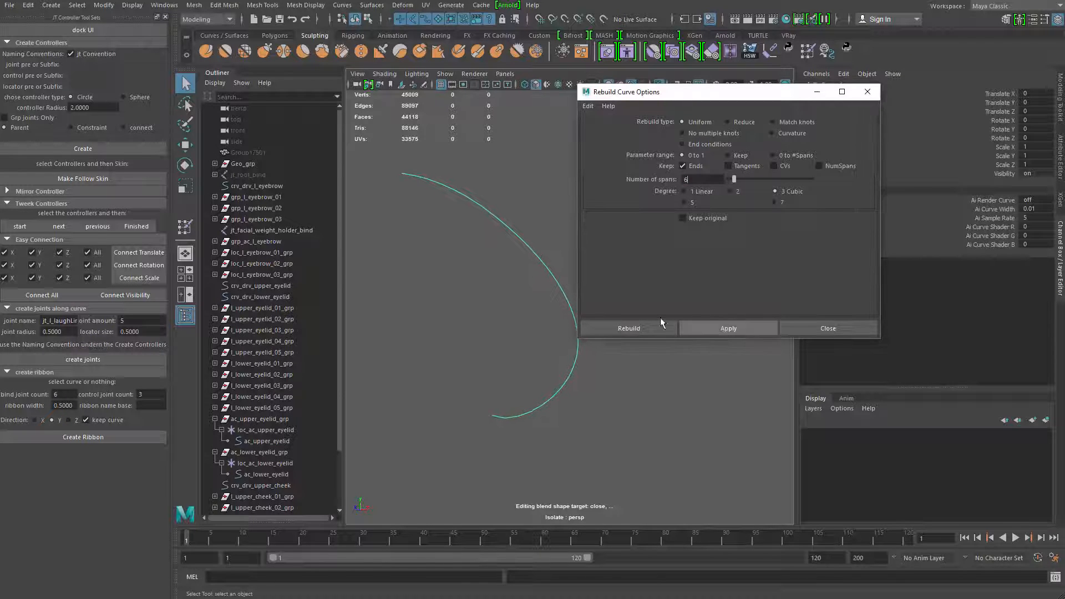
End the curve's isolation to show the head again and create the five joints along the laugh-line curve
right_click_drag(546, 268, 450, 274)
middle_click_drag(420, 280, 419, 285, "alt")
left_click_drag(447, 262, 431, 255, "alt")
right_click_drag(523, 221, 549, 196)
left_click_drag(549, 195, 472, 294)
key("ctrl+1")
left_click_drag(482, 246, 397, 181, "alt")
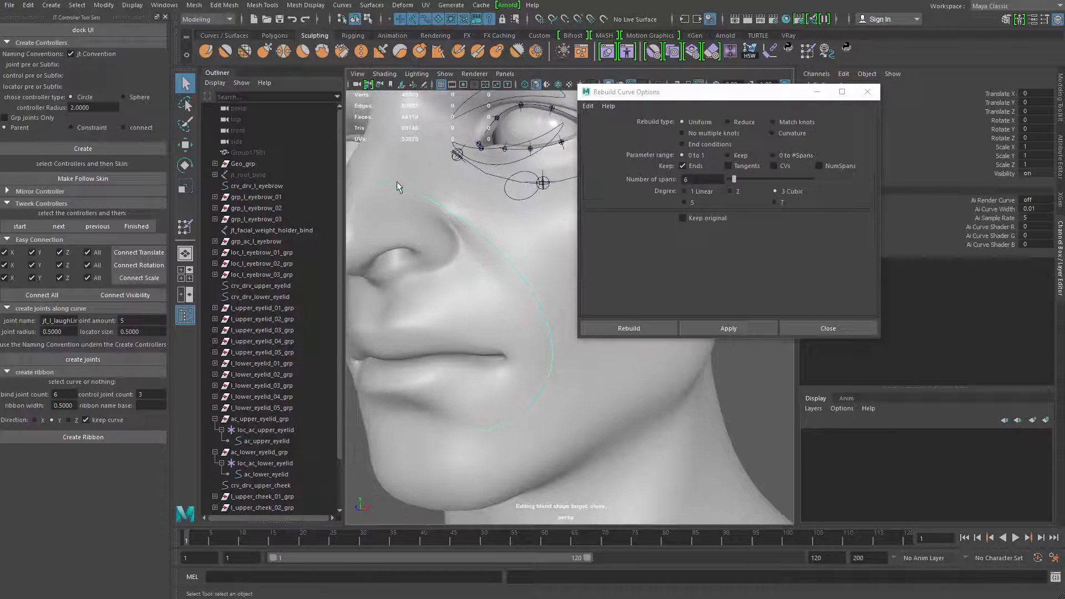
left_click_drag(440, 381, 498, 293, "alt")
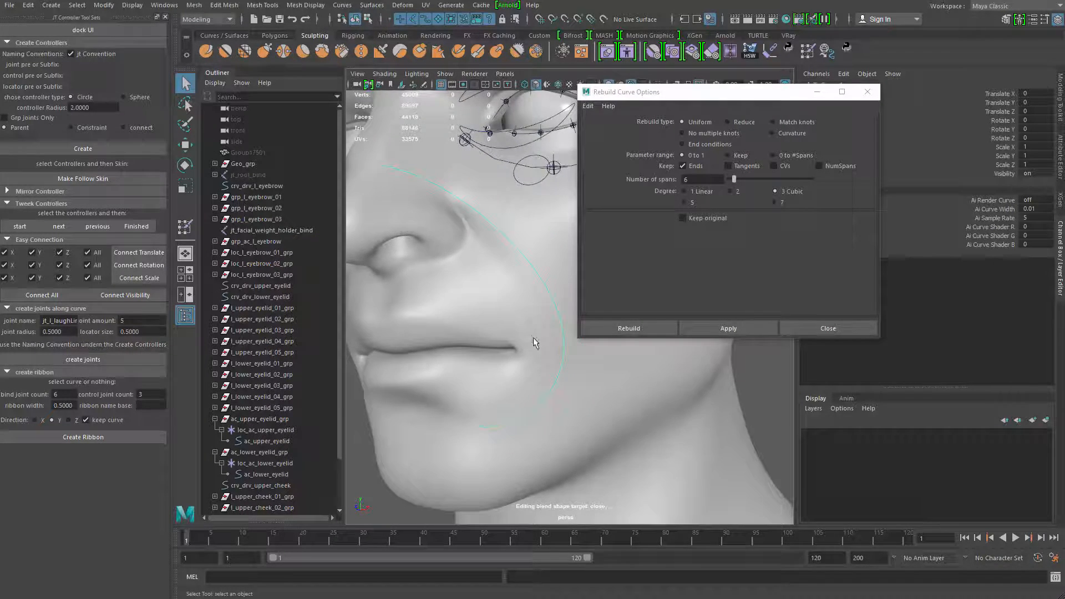
left_click(115, 358)
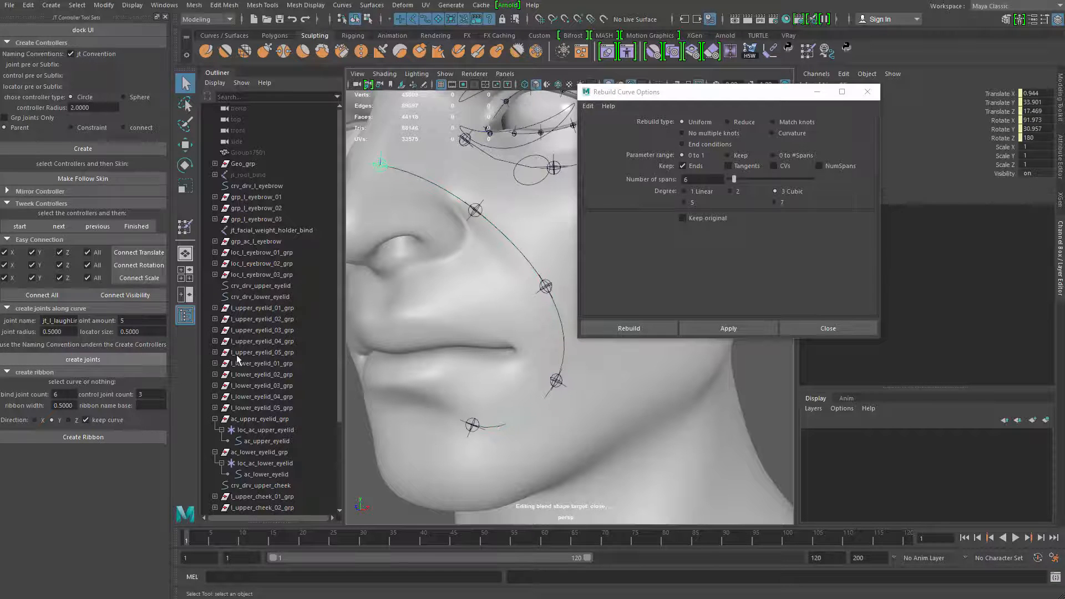
Check the joint placement on the face, close the Rebuild Curve Options window and select the head mesh
left_click_drag(493, 325, 410, 356, "alt")
right_click_drag(409, 356, 537, 376, "alt")
left_click_drag(537, 376, 540, 281, "alt")
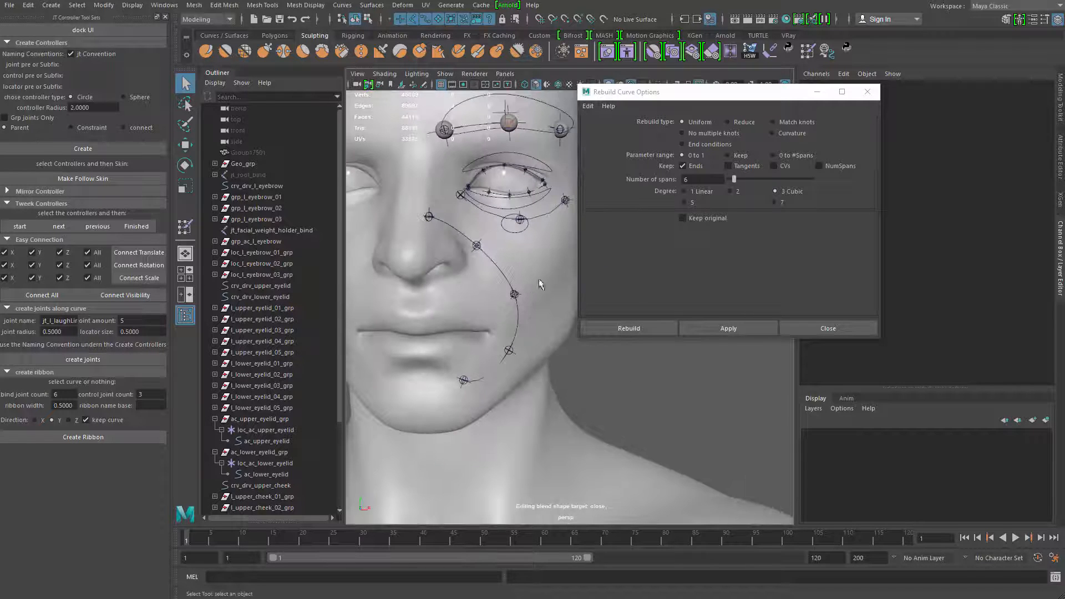
left_click(860, 92)
right_click_drag(466, 310, 502, 321, "alt")
left_click_drag(502, 322, 492, 283, "alt")
left_click(492, 284)
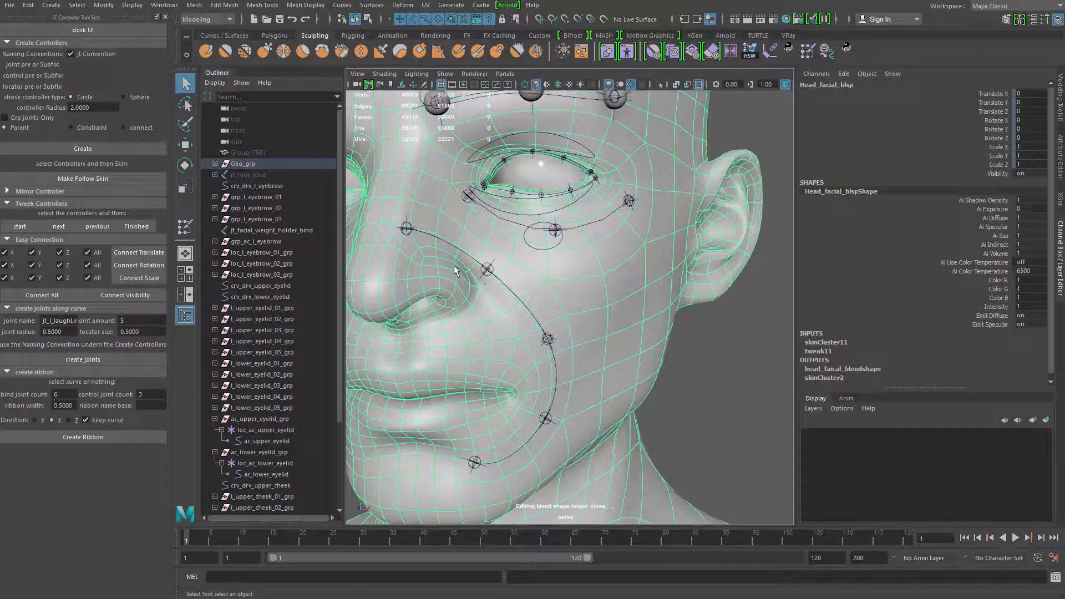
Switch to the Rigging menu set and add the five laugh-line joints as skin influences on the head mesh
left_click(486, 270)
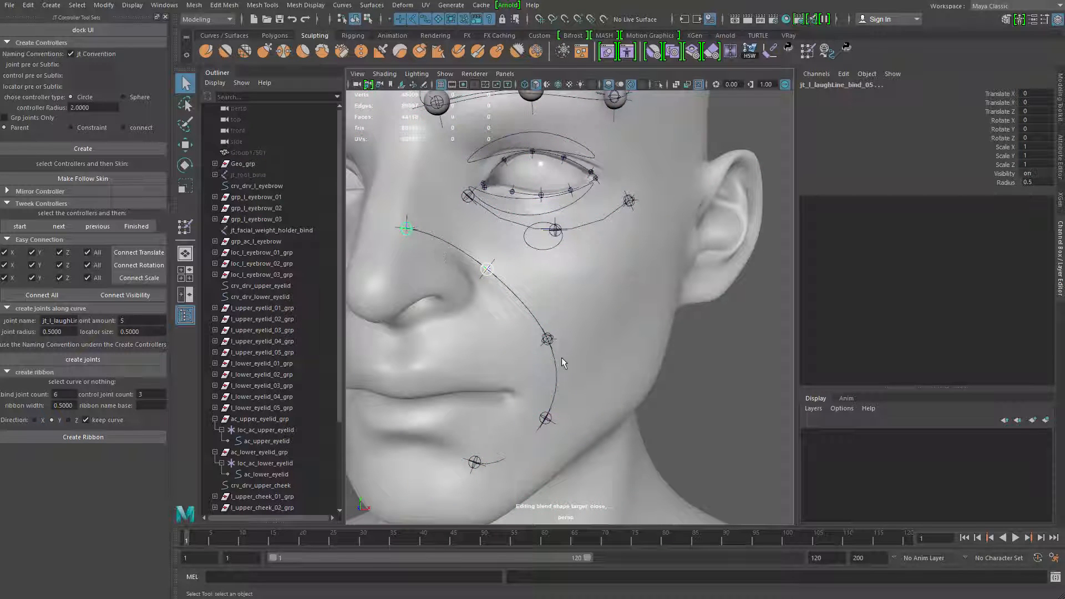
left_click(547, 339, "shift")
left_click(546, 418, "shift")
left_click(475, 462, "shift")
left_click(507, 345, "shift")
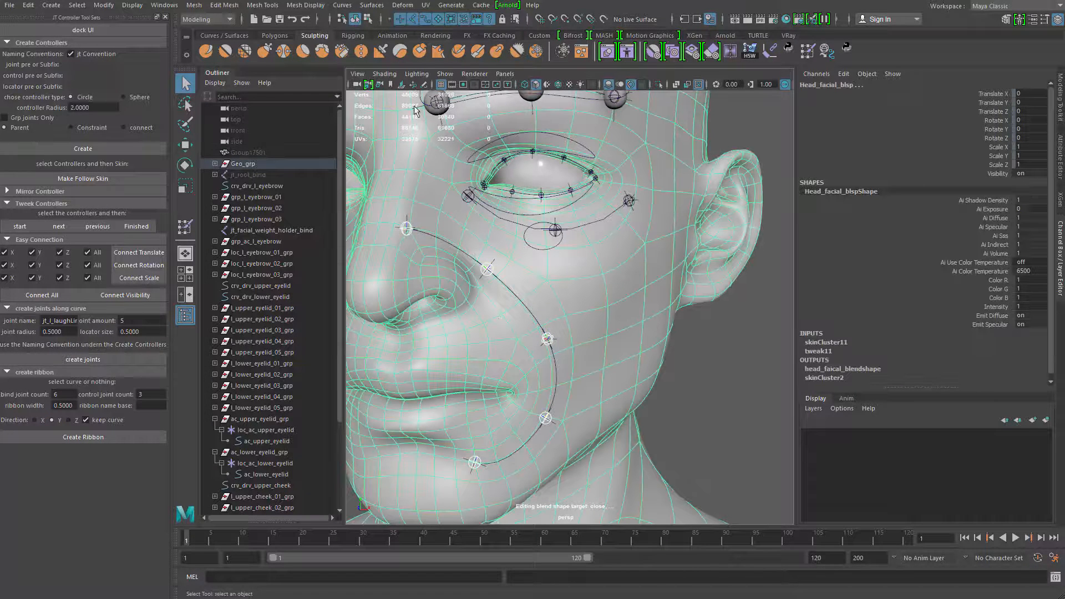
left_click(206, 19)
left_click(200, 39)
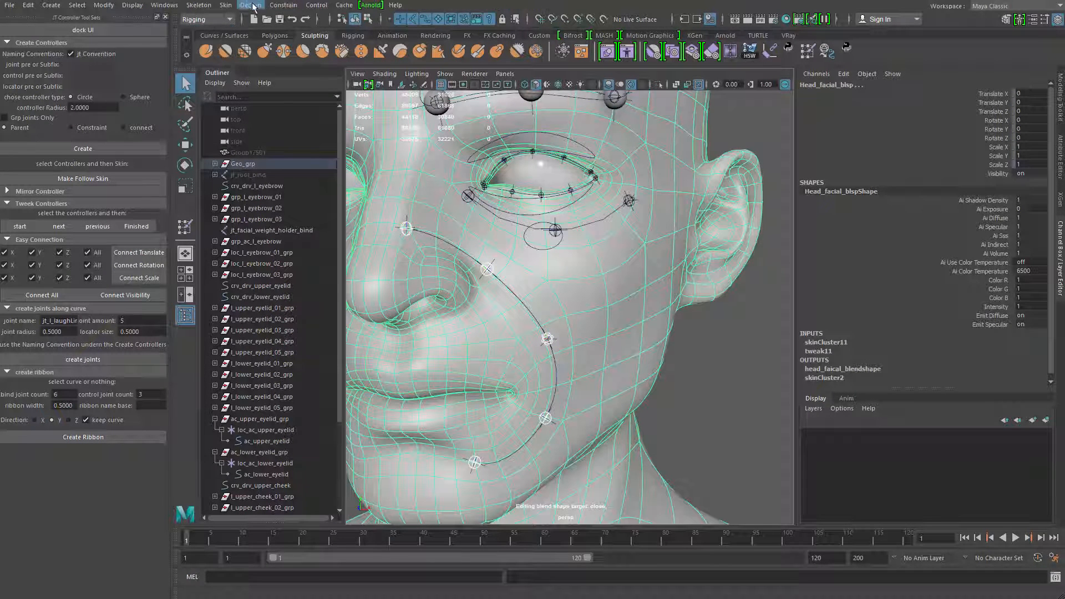
left_click(225, 5)
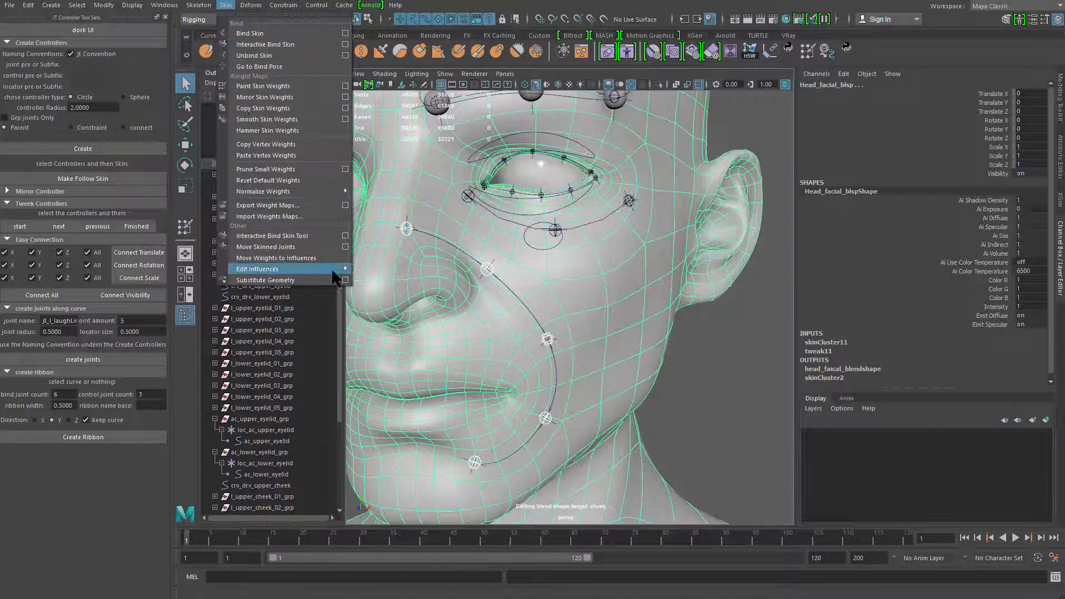
mouse_move(333, 269)
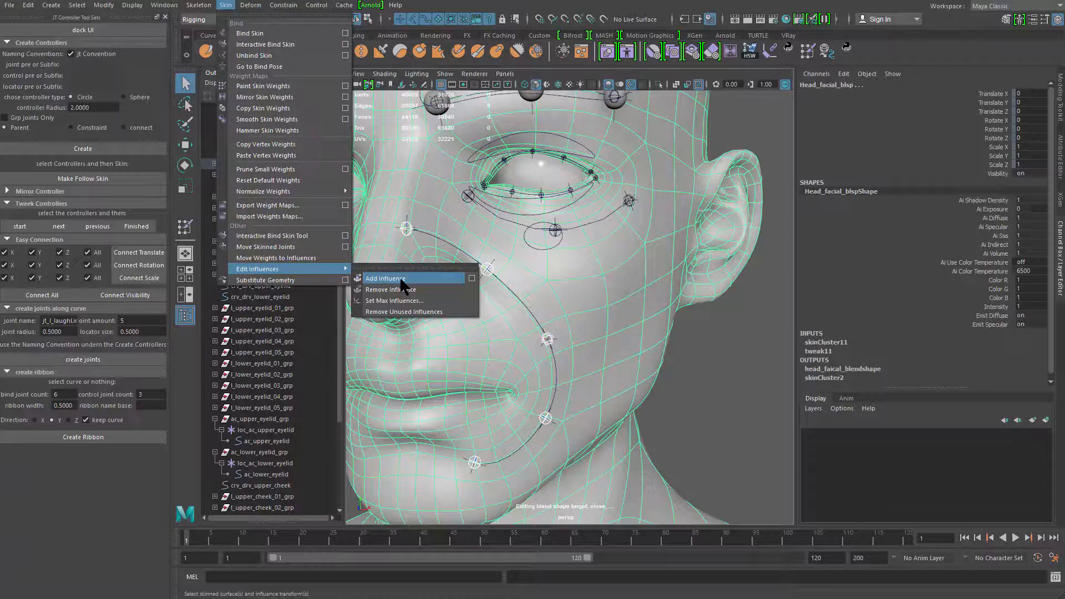
left_click(403, 279)
Convert the head mesh edges running over the side of the left nostril into a curve and delete its history
left_click_drag(421, 279, 447, 304, "alt")
left_click(447, 305)
left_click(447, 304)
right_click_drag(448, 294, 530, 281, "alt")
right_click_drag(527, 278, 492, 200)
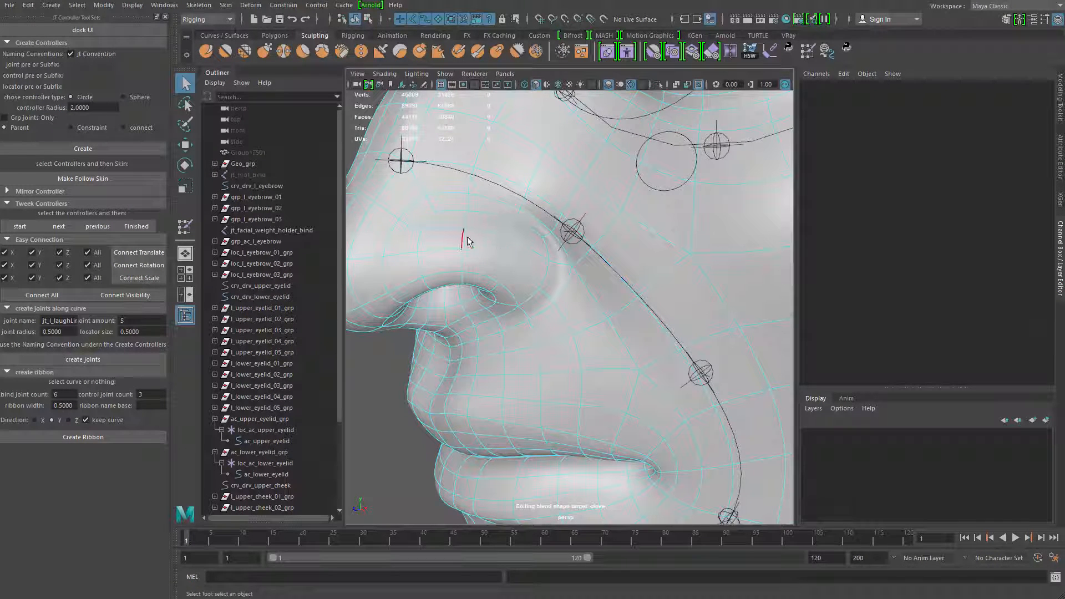
left_click(439, 247)
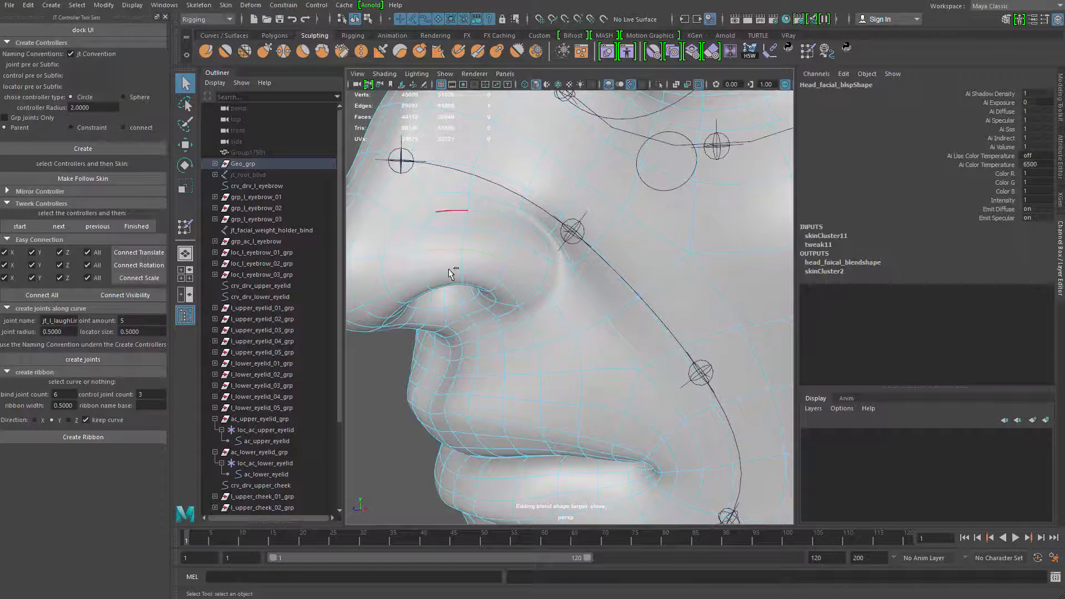
middle_click_drag(492, 242, 509, 220, "alt")
left_click_drag(509, 220, 487, 179, "alt")
right_click_drag(517, 220, 520, 240, "alt")
middle_click_drag(521, 240, 533, 311, "alt")
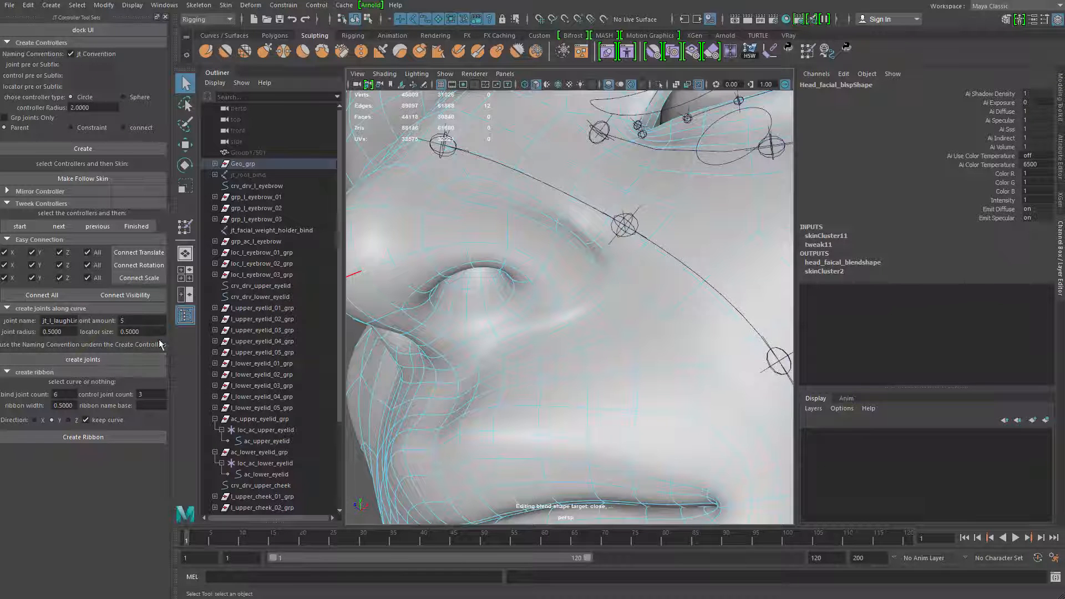
left_click(96, 10)
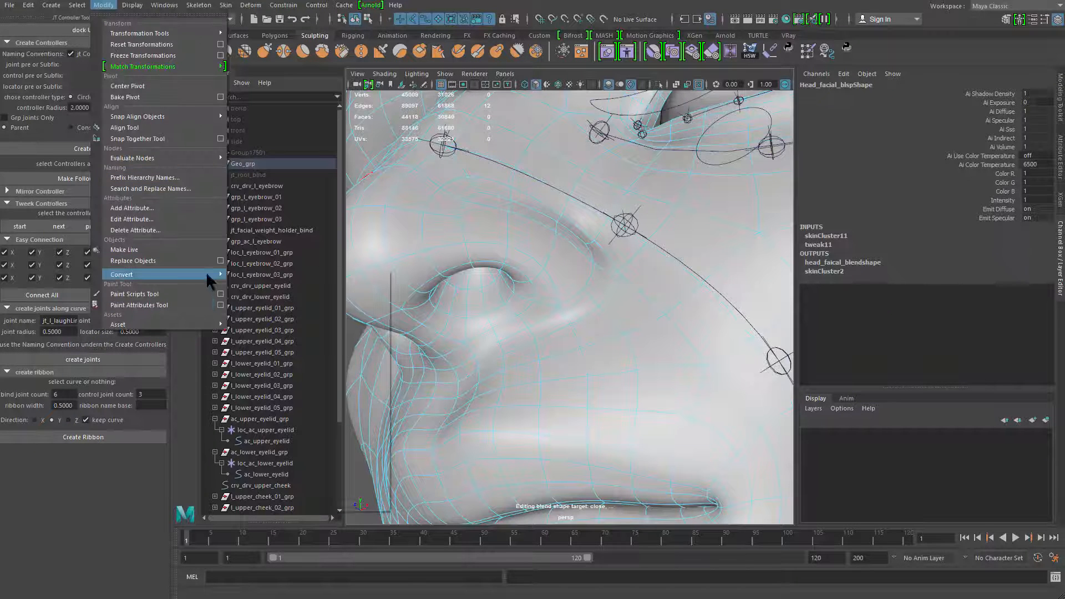
mouse_move(207, 274)
left_click(320, 329)
scroll(524, 292, "down", 3)
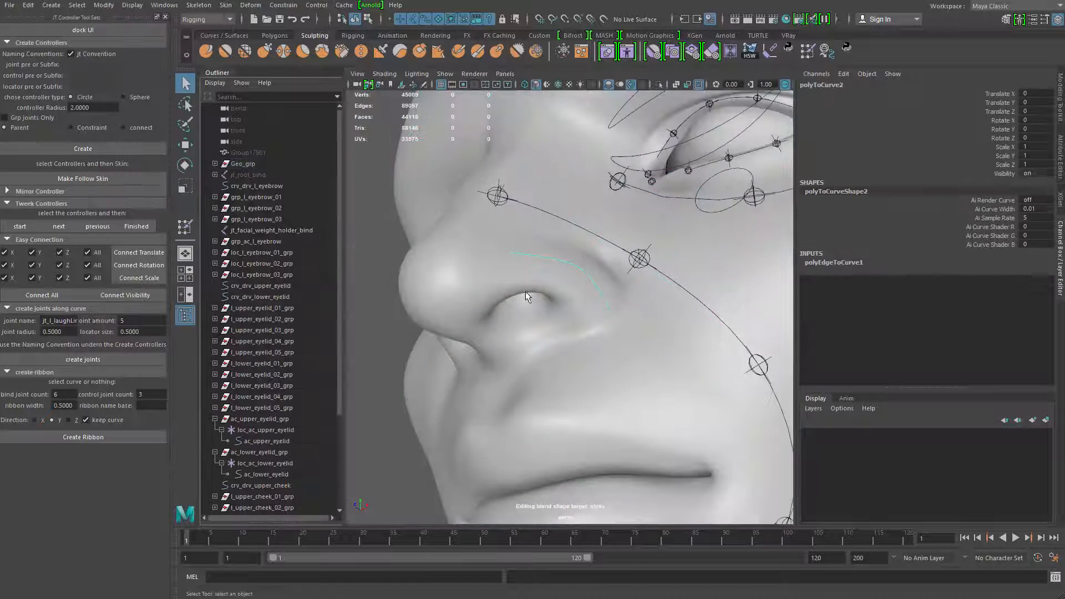
key("alt+shift+d")
left_click_drag(525, 291, 521, 329, "alt")
scroll(277, 472, "down", 4)
Rename the new nostril curve crv_drv_l_nose_side
double_click(254, 486)
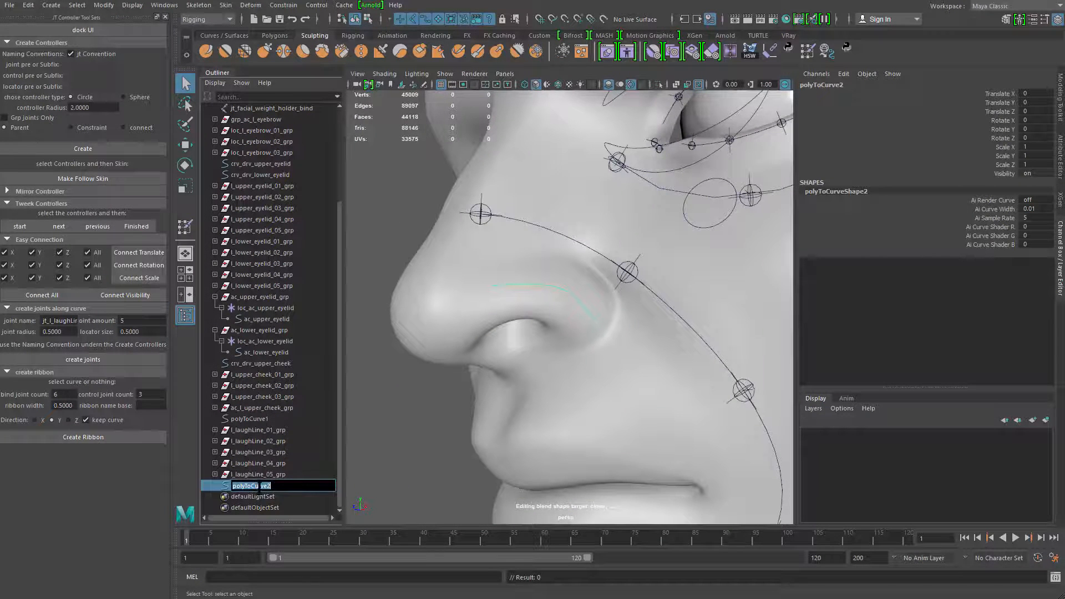
type("l_")
key("BackSpace")
key("BackSpace")
type("crv_drv_l_noise_side")
Rename the laugh-line curve crv_drv_l_laughLine_side
left_click(255, 418)
double_click(255, 419)
type("cr")
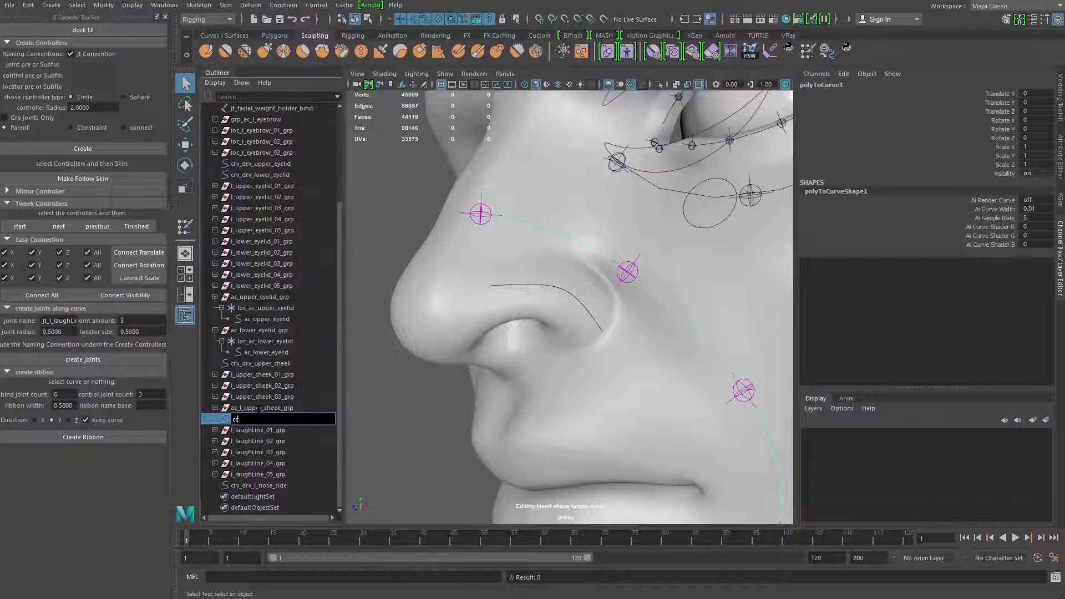
type("v_drv_l_laughLine_side")
key("Return")
scroll(564, 383, "down", 5)
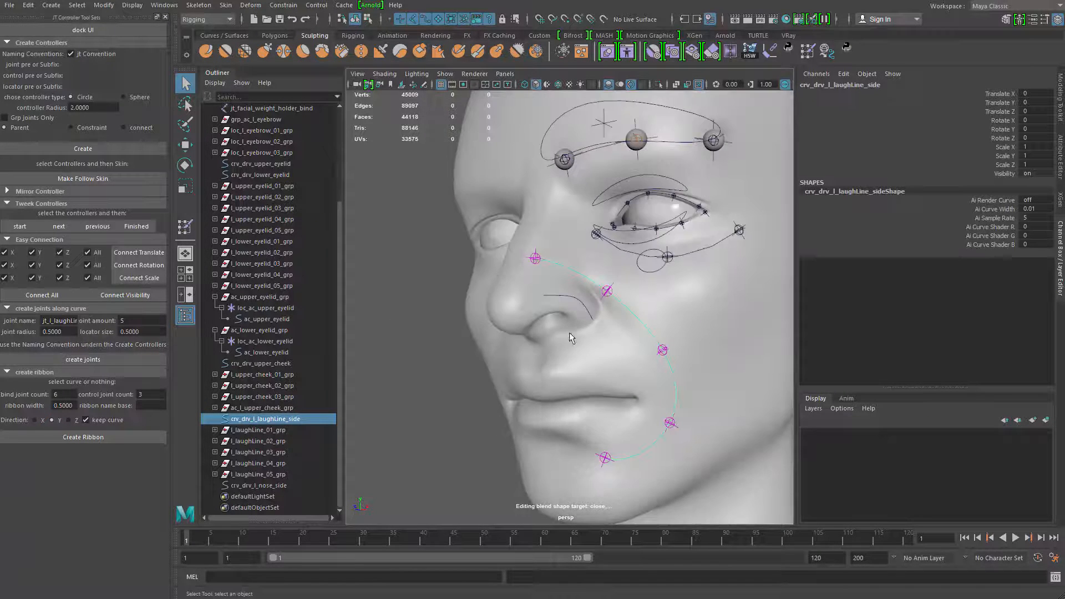
Create a single joint along the nose-side curve with the joint name jt_l_nose_side_bind and a joint amount of 1
left_click(599, 324, "shift")
left_click_drag(599, 324, 532, 283, "alt")
left_click(583, 293)
double_click(129, 321)
type("1")
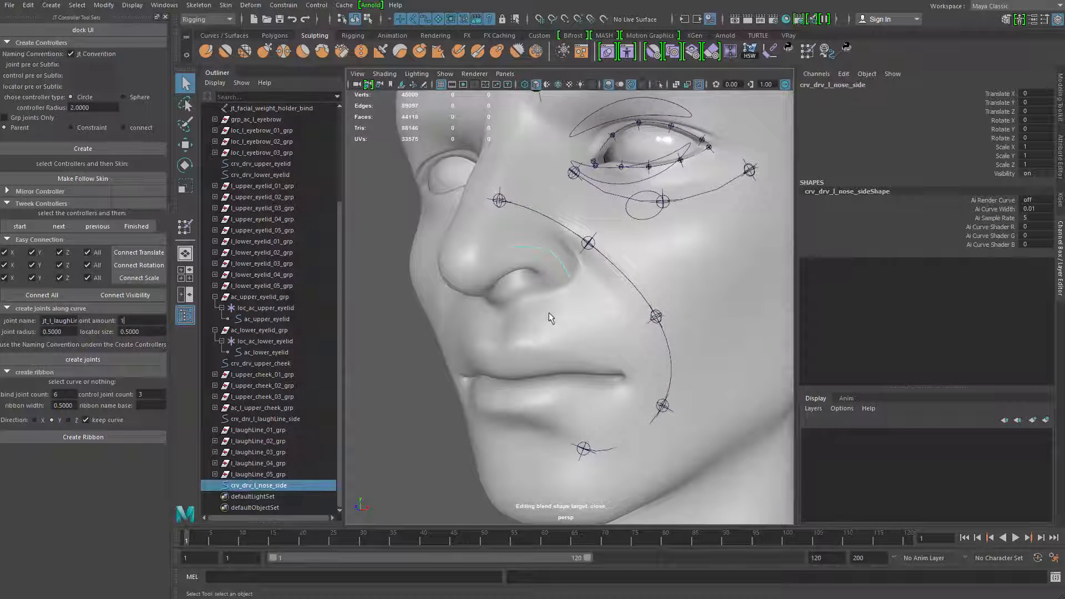
scroll(499, 327, "up", 3)
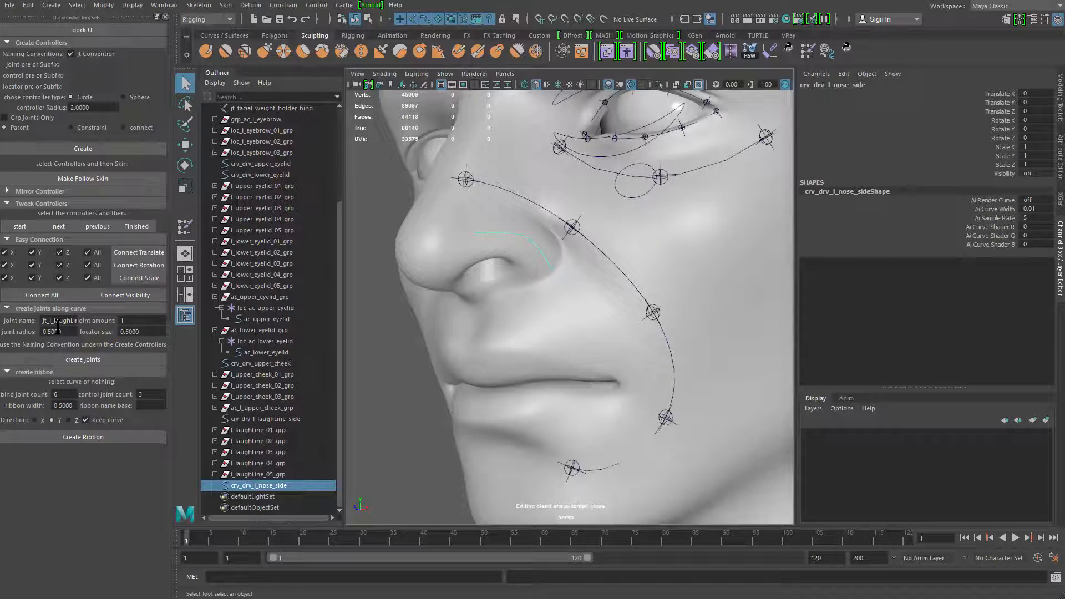
double_click(58, 322)
type("jt_l_")
type("nose_side_")
type("bind")
left_click_drag(588, 389, 558, 341, "alt")
scroll(558, 341, "up", 3)
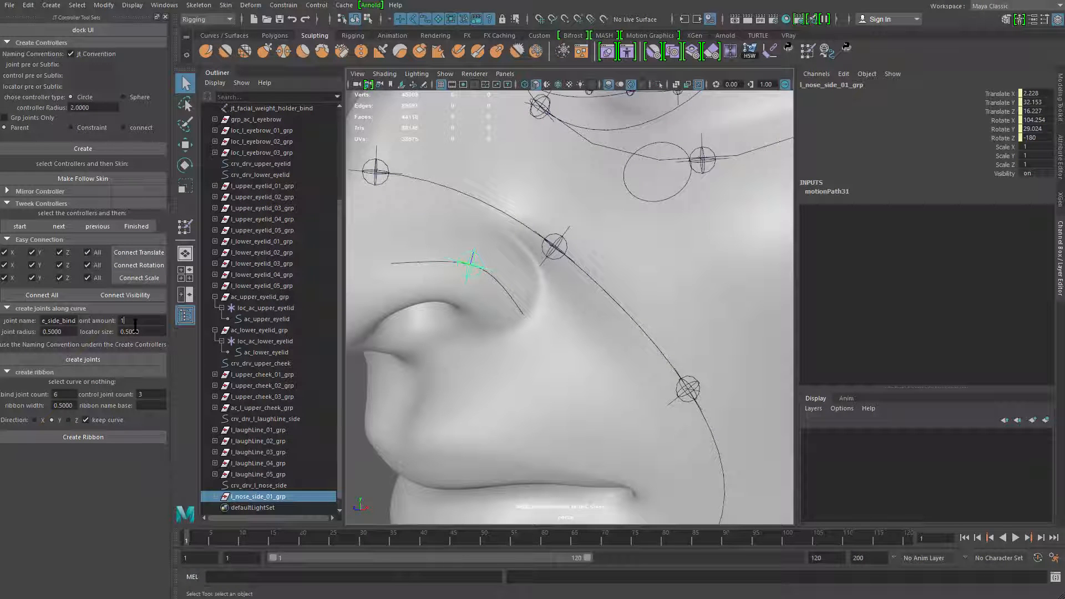
Examine how the createJnt function in the Script Editor computes uValue for single and multiple joints, and close the editor
left_click(1055, 577)
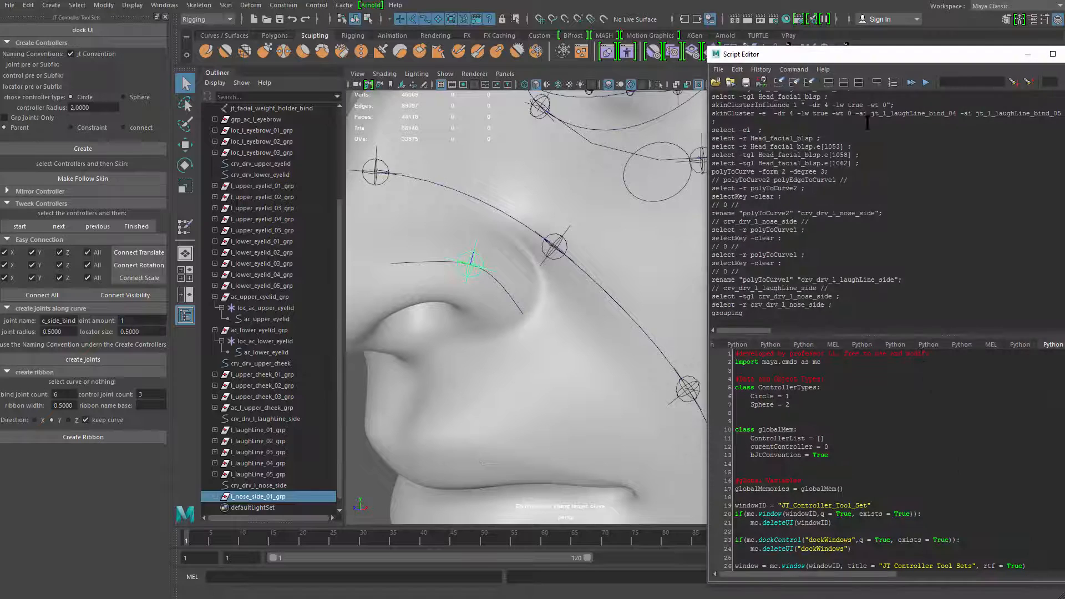
left_click_drag(893, 61, 715, 45)
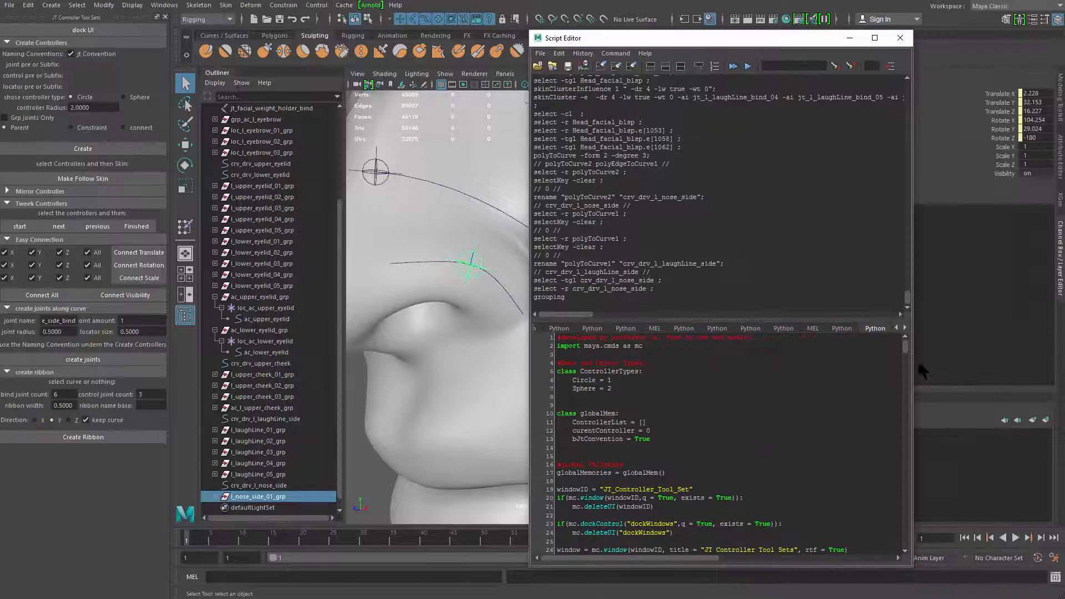
left_click_drag(908, 350, 913, 419)
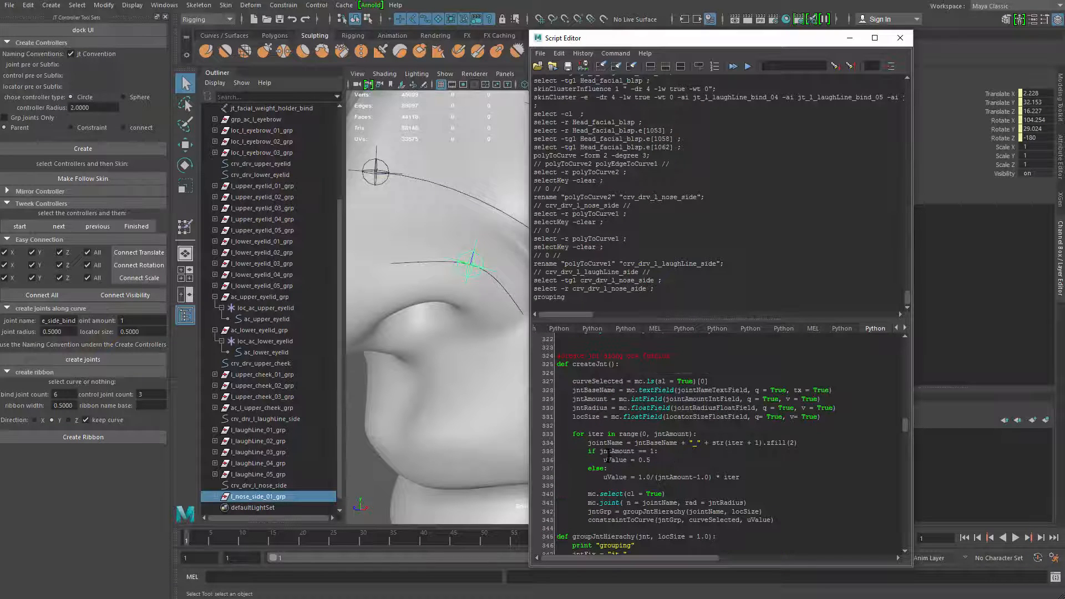
mouse_move(601, 452)
left_mouse_down()
mouse_move(658, 452)
mouse_move(611, 462)
left_mouse_up()
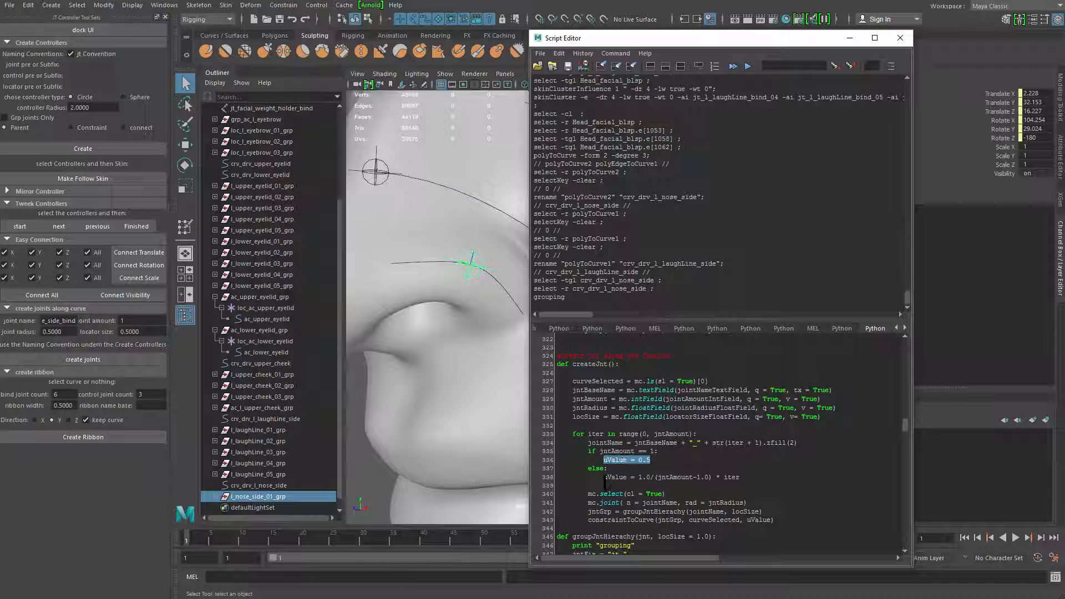
left_click(697, 477)
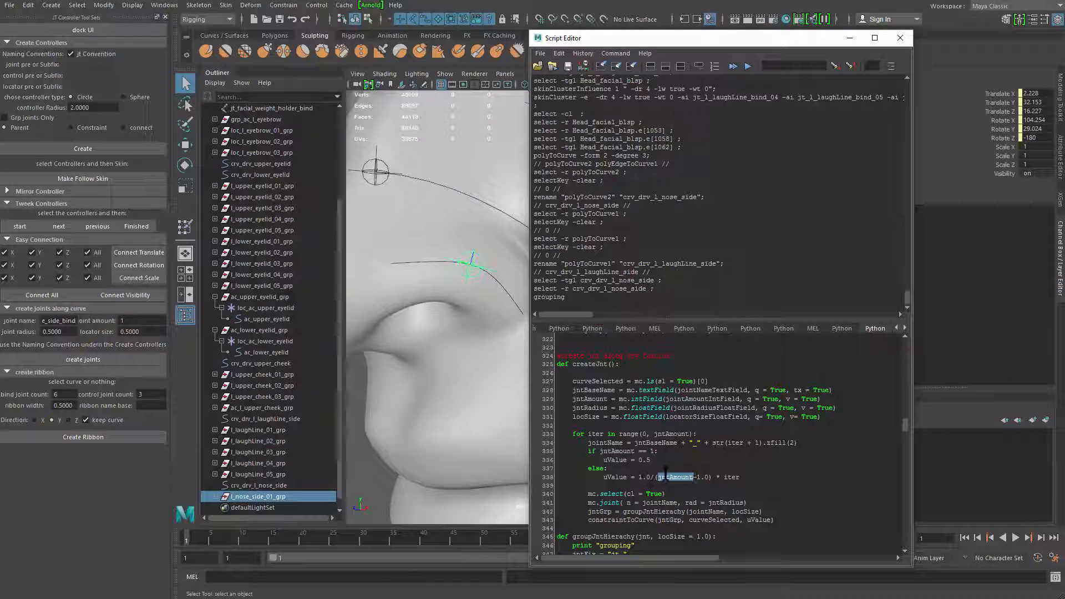
left_click_drag(639, 477, 710, 477)
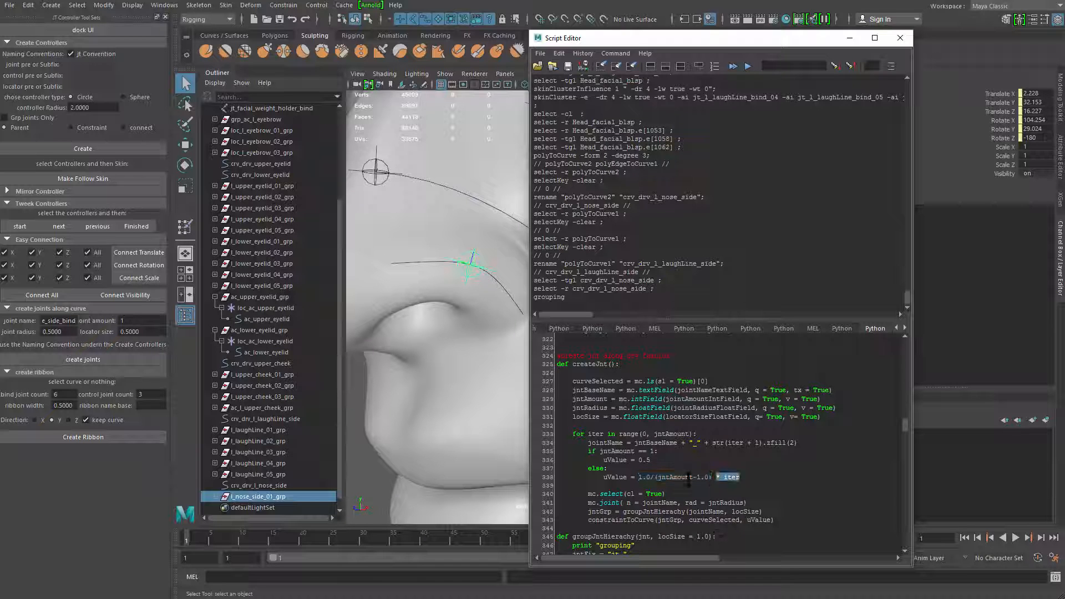
left_click(672, 461)
left_click_drag(598, 456, 580, 451)
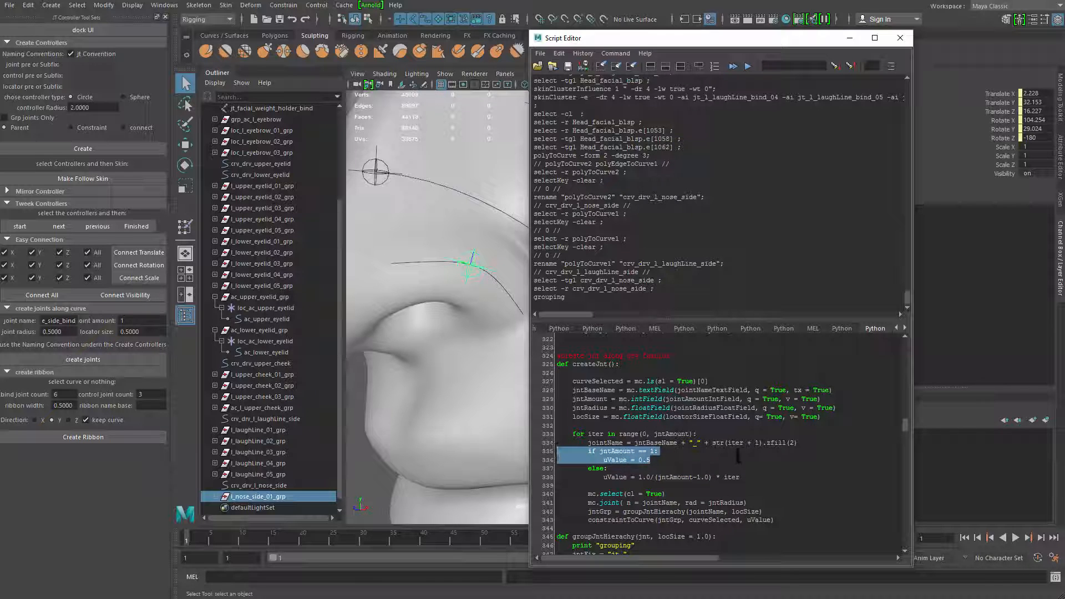
left_click(899, 37)
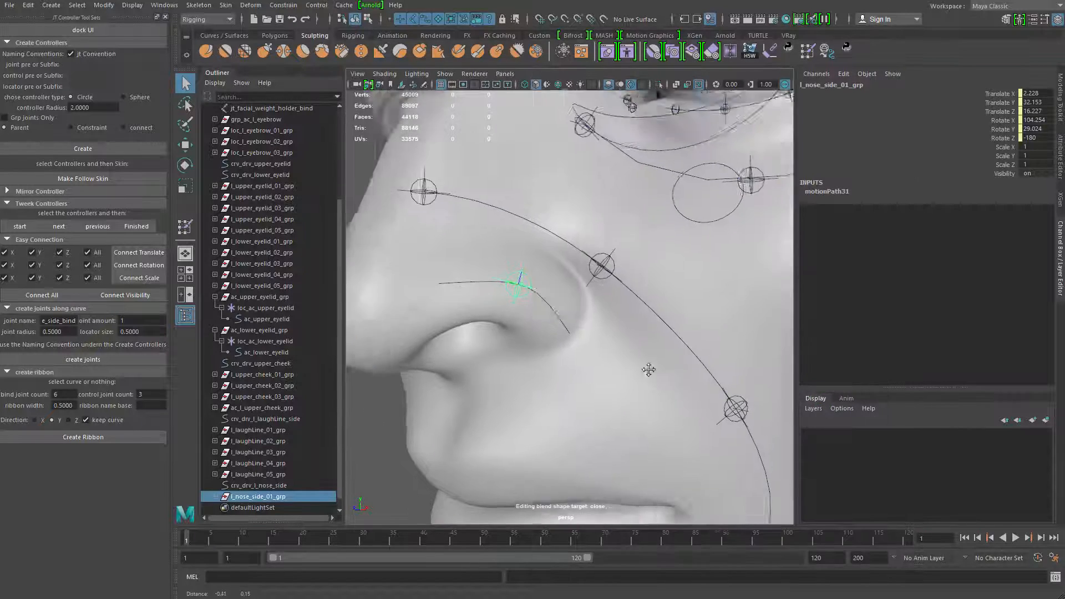
Add the nose-side joint as a skin influence on the head mesh
right_click_drag(648, 370, 438, 382, "alt")
left_click_drag(439, 383, 560, 391, "alt")
left_click(451, 386)
right_click_drag(560, 391, 472, 397, "alt")
left_click_drag(471, 397, 421, 386, "alt")
right_click_drag(421, 386, 671, 394, "alt")
middle_click_drag(671, 394, 651, 488, "alt")
left_click_drag(577, 480, 609, 483, "alt")
right_click_drag(609, 483, 647, 355, "alt")
middle_click_drag(647, 355, 621, 442, "alt")
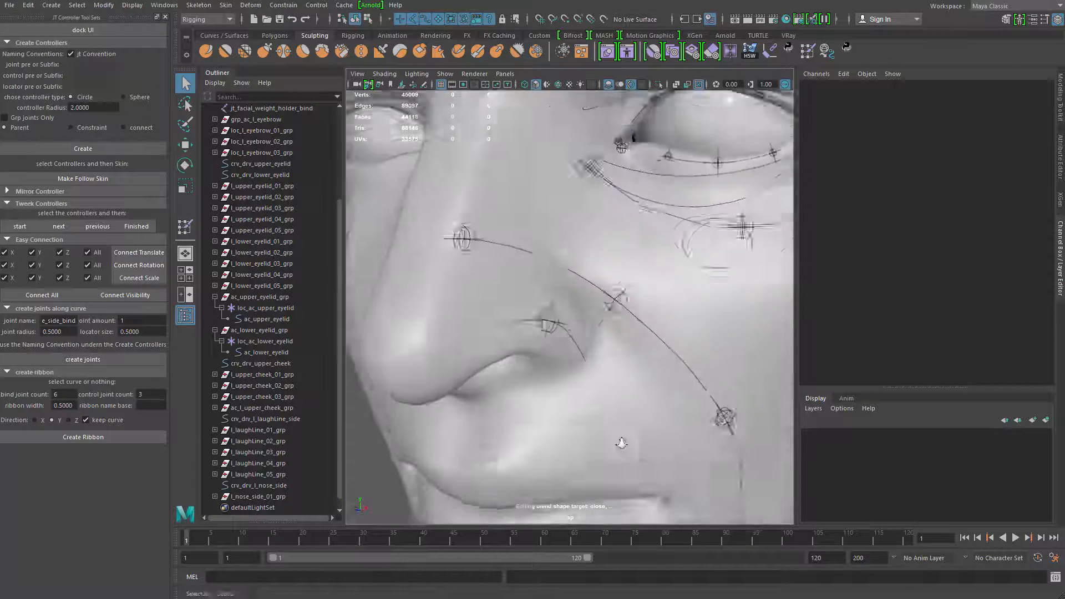
right_click_drag(621, 443, 576, 352, "alt")
left_click(549, 334)
left_click(592, 342, "shift")
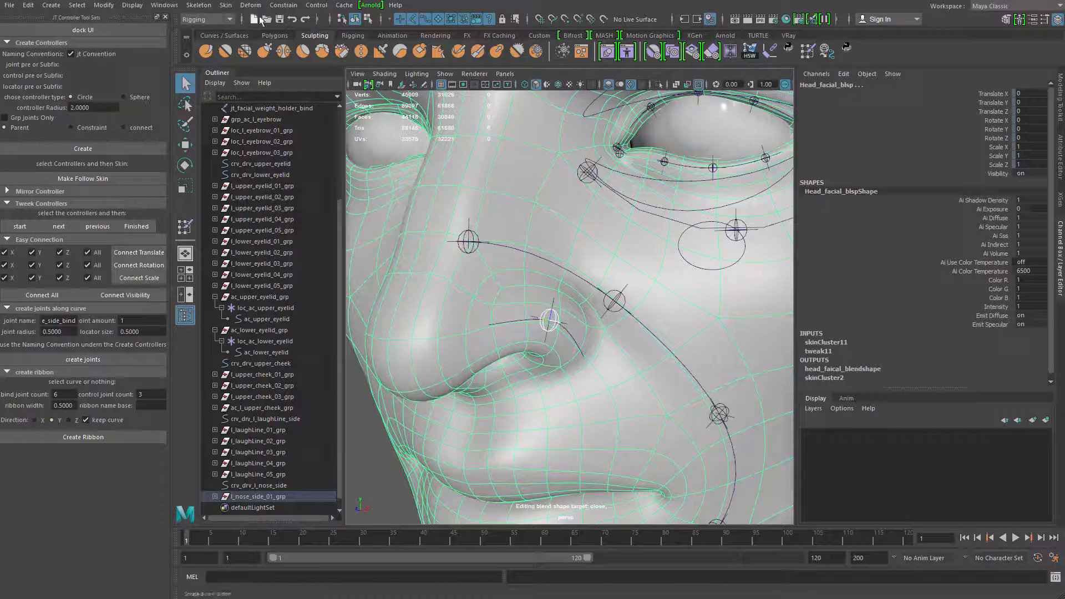
left_click(225, 5)
mouse_move(327, 272)
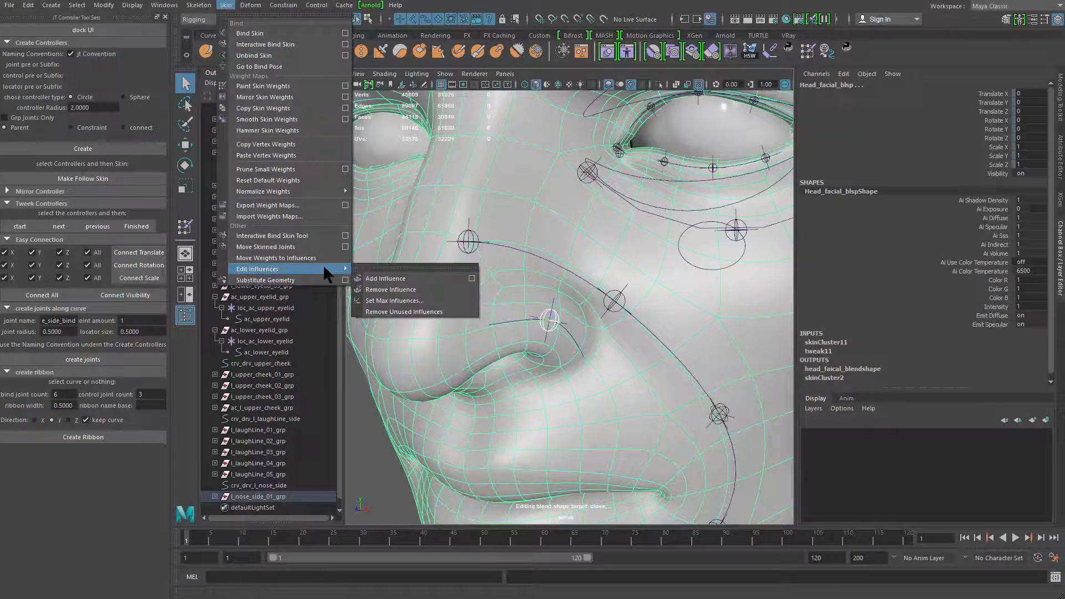
left_click(419, 278)
Inspect the laugh-line and nose-side joint placement on the face from several angles
right_click_drag(424, 317, 361, 354, "alt")
left_click_drag(361, 355, 516, 339, "alt")
left_click(420, 325)
right_click_drag(516, 339, 473, 335, "alt")
left_click_drag(473, 335, 522, 338, "alt")
right_click_drag(475, 338, 549, 310, "alt")
left_click_drag(549, 311, 511, 227, "alt")
left_click_drag(460, 337, 541, 320, "alt")
middle_click_drag(544, 135, 551, 262, "alt")
scroll(551, 261, "down", 1)
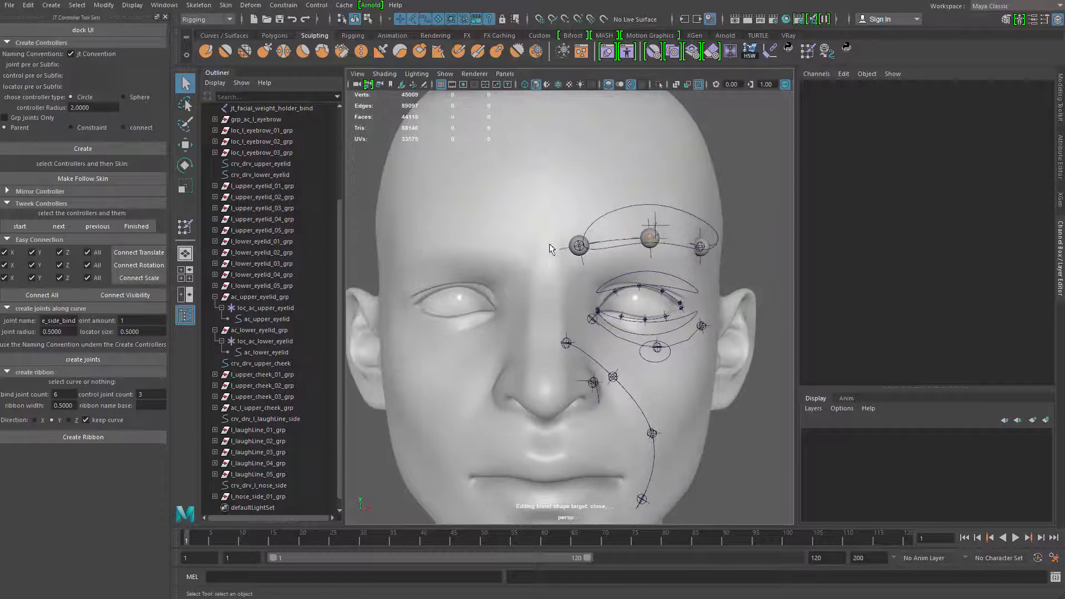
left_click_drag(537, 397, 545, 316, "alt")
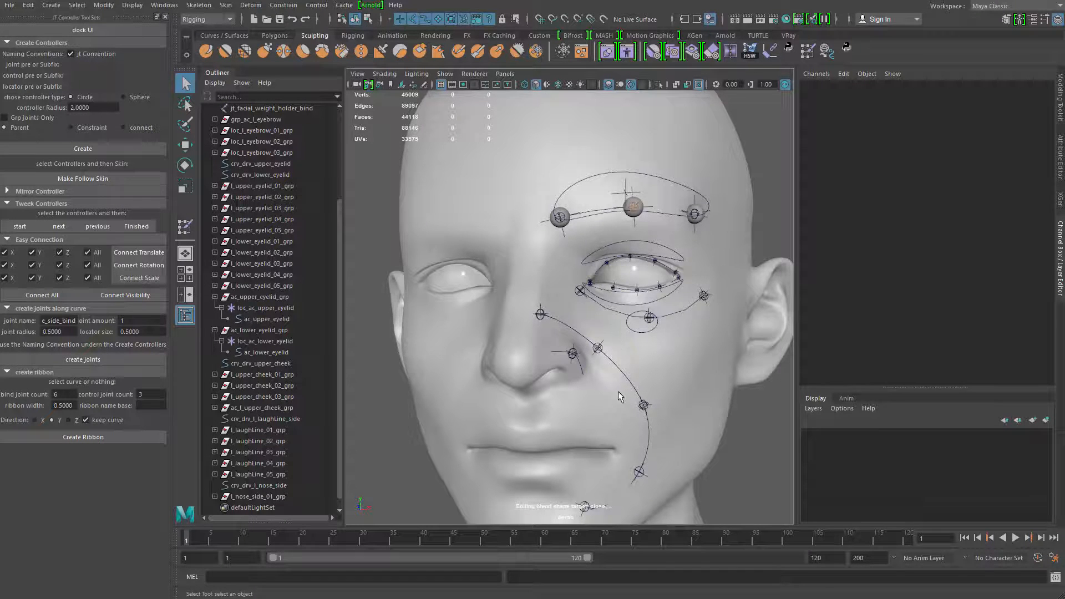
middle_click_drag(618, 391, 609, 289, "alt")
left_click_drag(609, 289, 521, 302, "alt")
right_click_drag(521, 302, 431, 336, "alt")
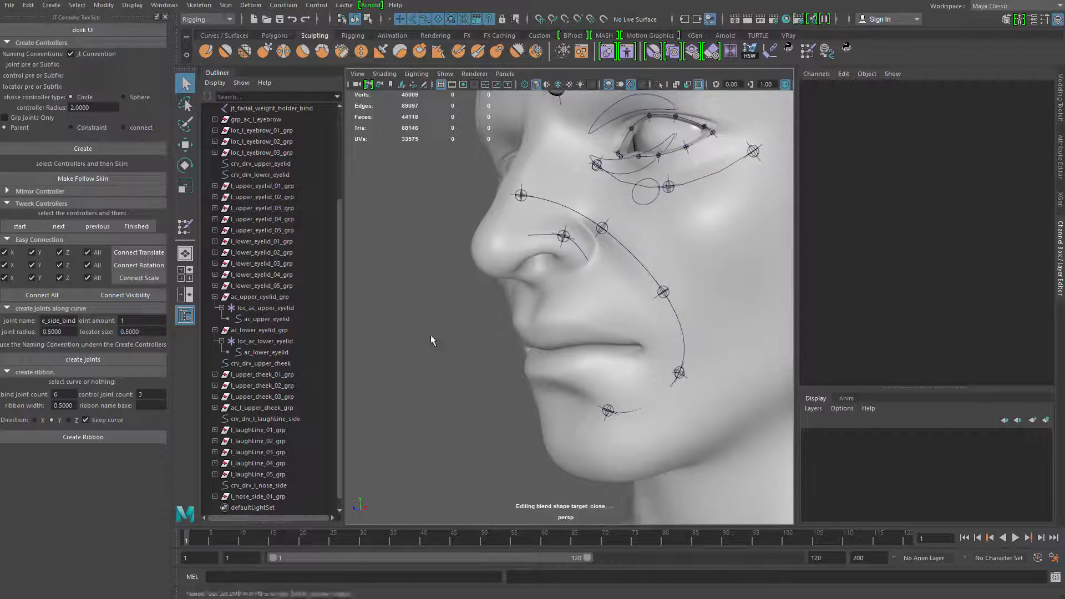
Paint head skin weights for jt_l_laughLine_bind_05 on the side of the nose bridge and unlock all five laugh-line joints' weights
left_click(627, 257)
left_click_drag(627, 257, 637, 283, "alt")
right_click_drag(636, 278, 555, 260)
right_click_drag(481, 238, 481, 207)
mouse_move(480, 235)
left_mouse_down()
mouse_move(492, 244)
mouse_move(530, 234)
mouse_move(491, 244)
mouse_move(505, 249)
left_mouse_up()
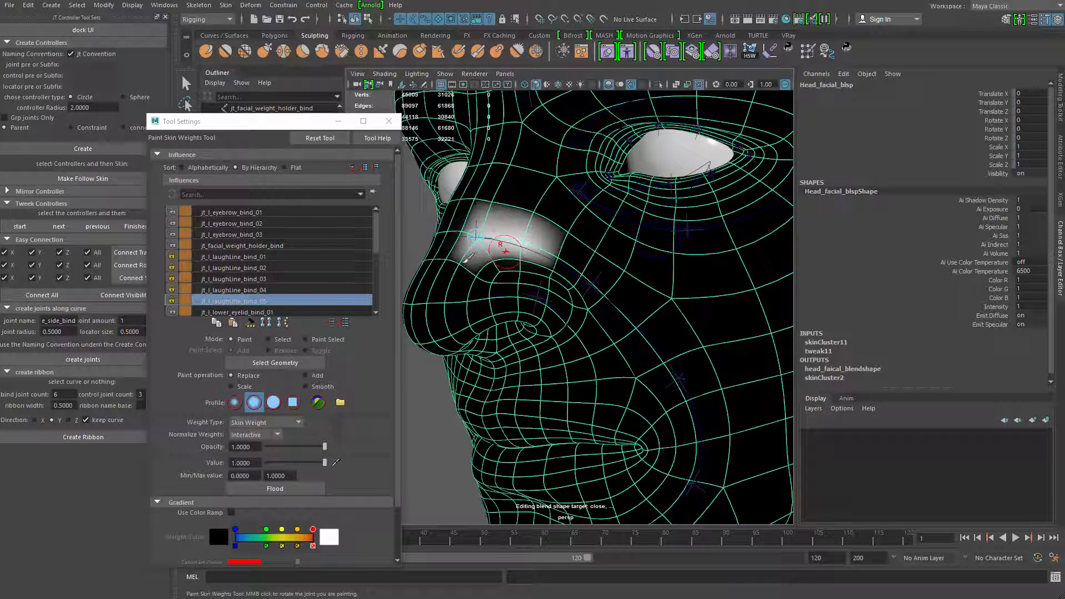
left_click(239, 257, "shift")
left_click(171, 257)
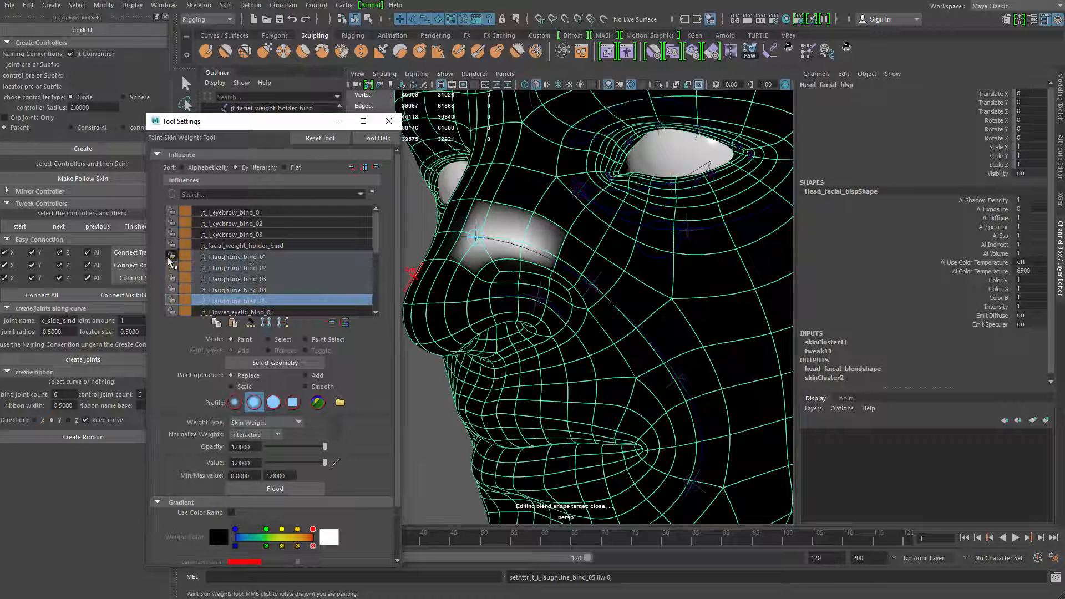
left_click(232, 301)
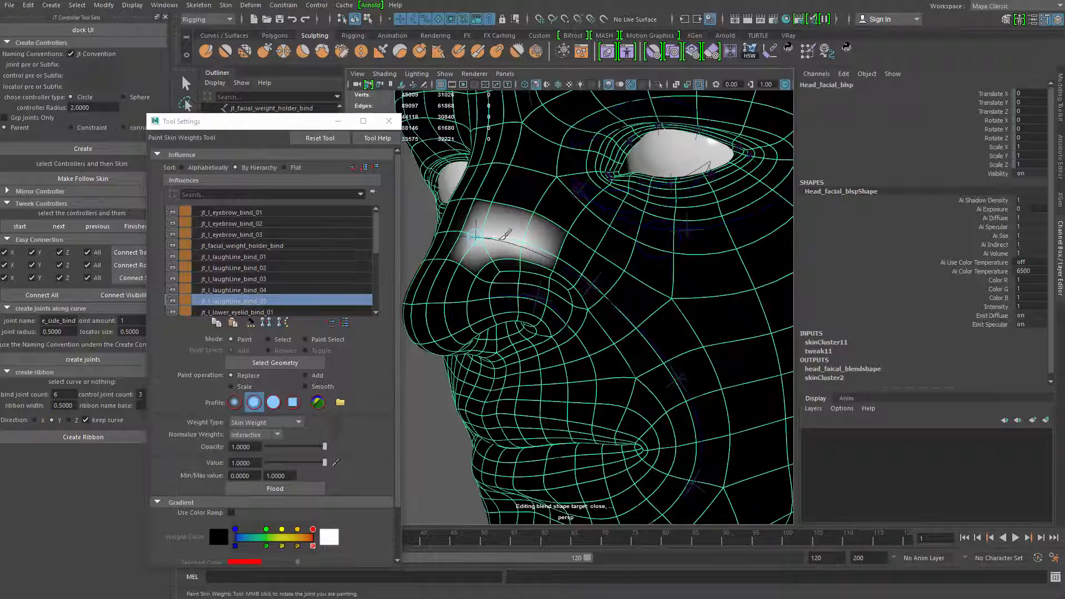
Paint skin weights for jt_l_laughLine_bind_04 over the left cheek beside the nostril with Replace at value 1
left_click(233, 290)
mouse_move(590, 278)
left_mouse_down()
mouse_move(632, 316)
mouse_move(551, 238)
mouse_move(614, 306)
mouse_move(579, 284)
mouse_move(666, 331)
mouse_move(654, 302)
mouse_move(564, 245)
mouse_move(617, 347)
left_mouse_up()
middle_click_drag(616, 346, 581, 295, "alt")
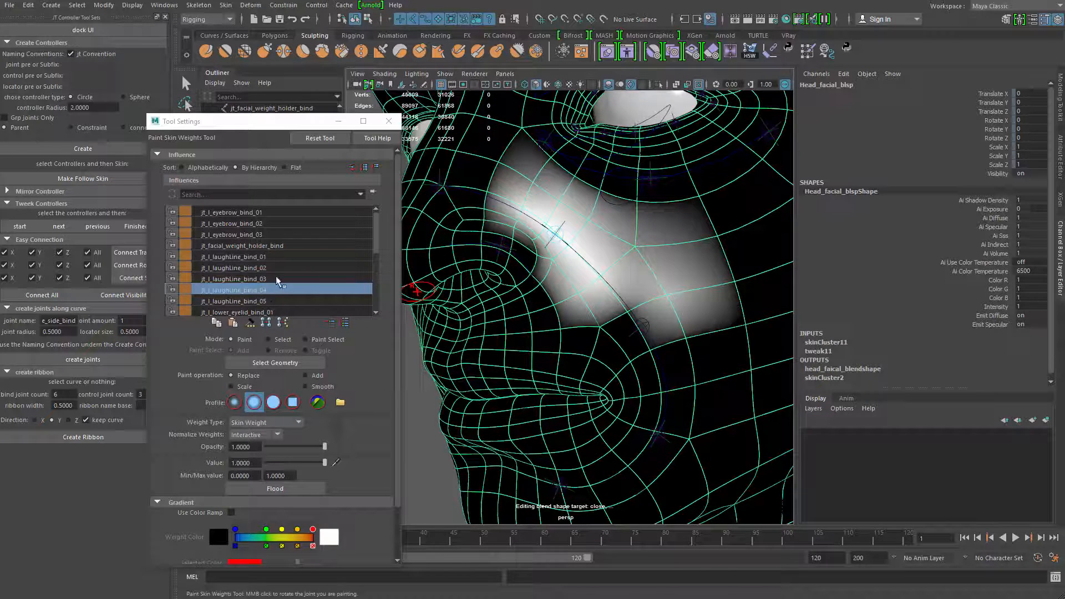
Paint skin weights for jt_l_laughLine_bind_03 over the left cheek between the nose and mouth corner with Replace at value 1
left_click(279, 281)
middle_click_drag(590, 327, 578, 304, "alt")
mouse_move(589, 256)
left_mouse_down()
mouse_move(670, 337)
mouse_move(715, 288)
mouse_move(645, 283)
left_mouse_up()
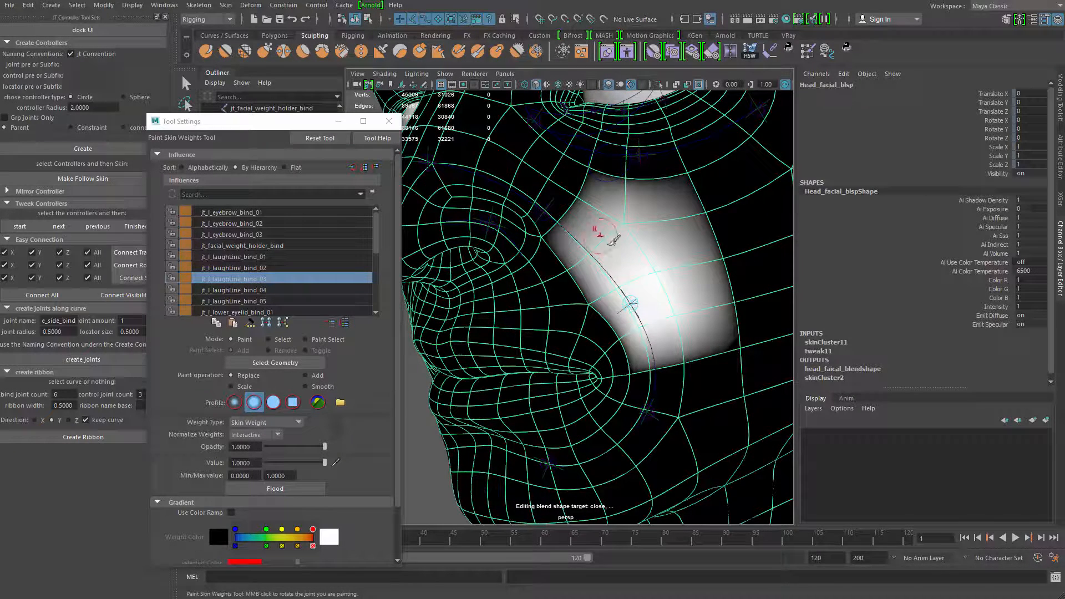
mouse_move(613, 239)
left_mouse_down()
mouse_move(622, 286)
mouse_move(624, 278)
mouse_move(665, 316)
mouse_move(686, 371)
left_mouse_up()
Paint skin weights for jt_l_laughLine_bind_02 around the outer side of the left mouth corner
left_click(261, 258)
middle_click_drag(632, 366, 577, 291, "alt")
left_click(289, 269)
mouse_move(628, 260)
left_mouse_down()
mouse_move(623, 316)
mouse_move(637, 366)
mouse_move(643, 250)
mouse_move(622, 302)
mouse_move(612, 380)
mouse_move(635, 350)
left_mouse_up()
left_click_drag(646, 295, 594, 359)
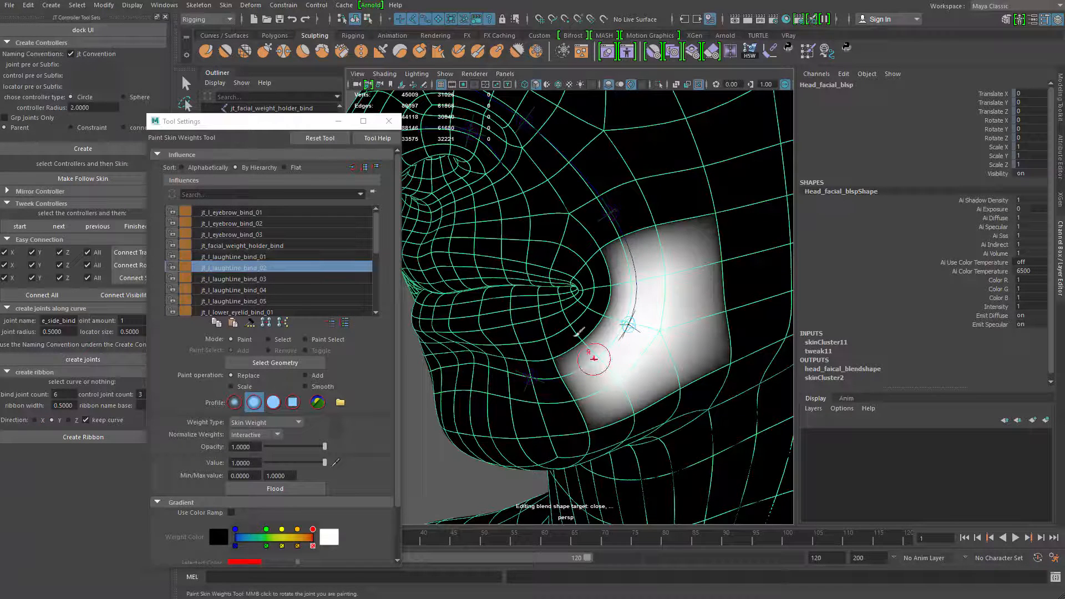
Paint skin weights for jt_l_laughLine_bind_01 on the chin area below the left mouth corner
left_click(230, 258)
middle_click_drag(580, 346, 585, 310, "alt")
mouse_move(558, 352)
left_mouse_down()
mouse_move(522, 333)
mouse_move(576, 328)
mouse_move(527, 335)
mouse_move(605, 300)
mouse_move(555, 366)
mouse_move(637, 314)
left_mouse_up()
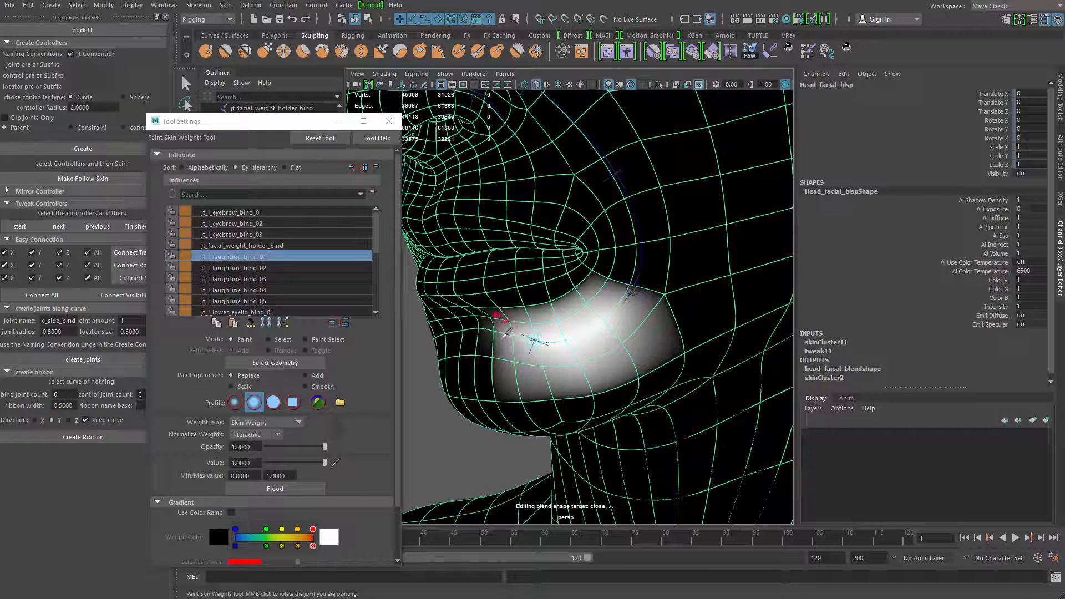
mouse_move(506, 333)
left_mouse_down()
mouse_move(617, 369)
mouse_move(613, 321)
mouse_move(560, 361)
left_mouse_up()
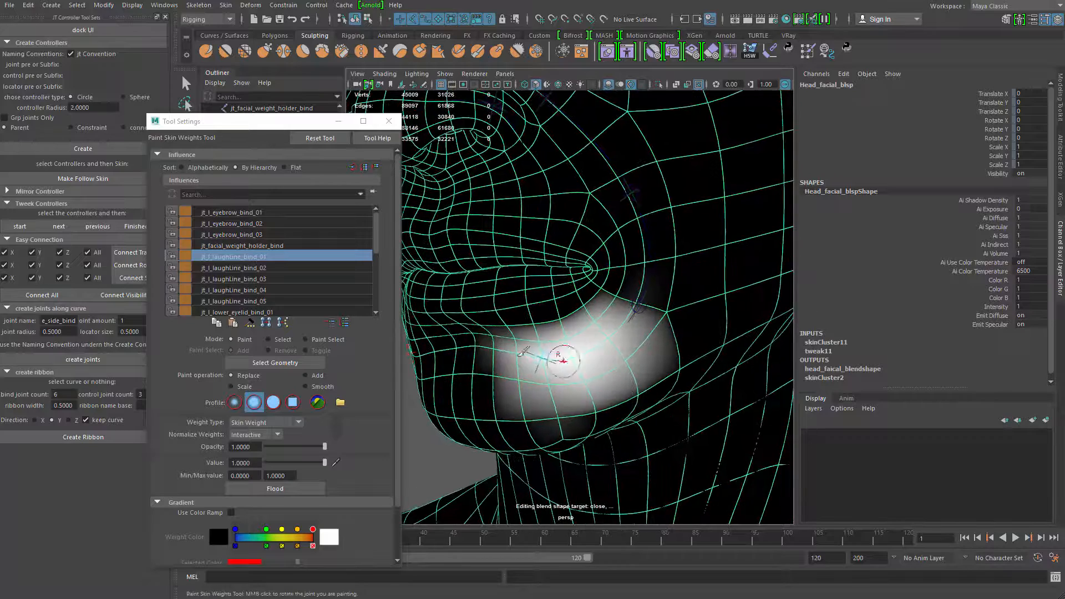
Review the painted weight areas of jt_l_laughLine_bind_02 through jt_l_laughLine_bind_05 one after another
left_click(268, 268)
left_click(269, 279)
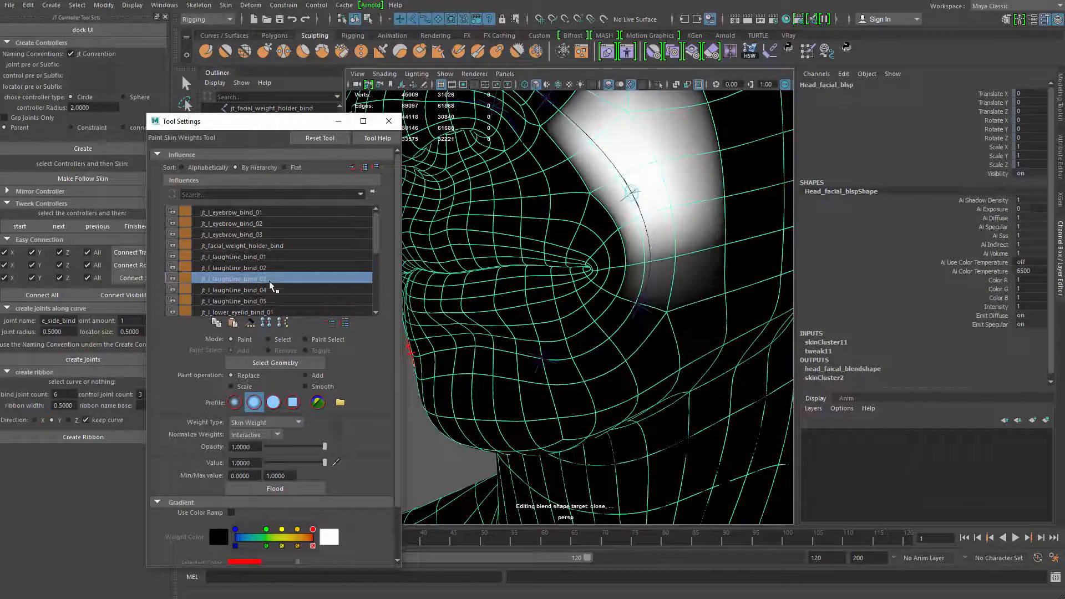
left_click(269, 290)
mouse_move(602, 244)
left_mouse_down("alt")
mouse_move(660, 263)
mouse_move(595, 258)
left_mouse_up("alt")
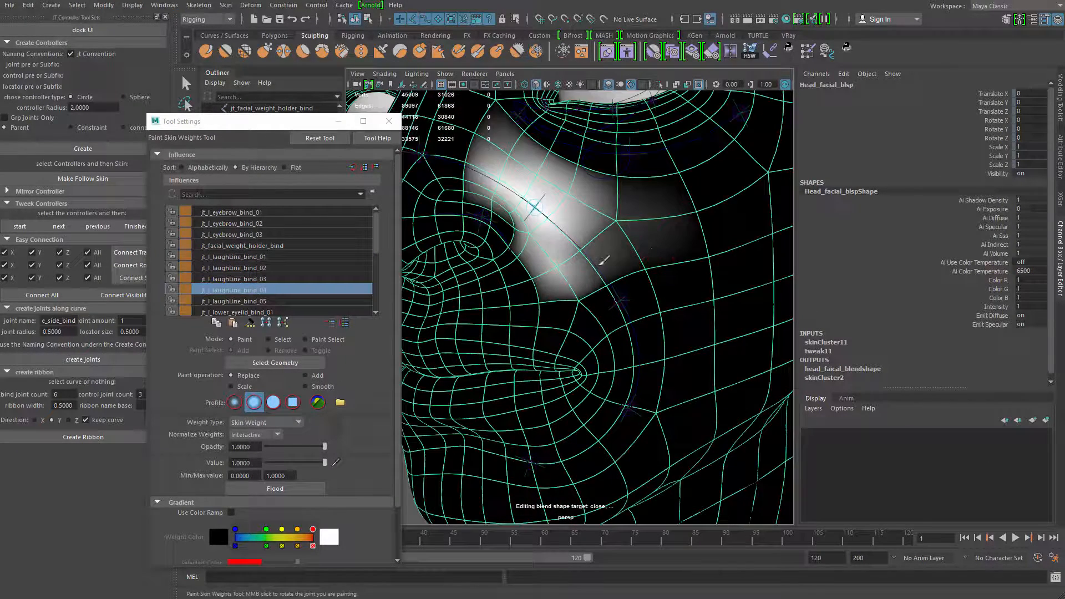
left_click(272, 303)
left_click_drag(502, 240, 619, 301, "alt")
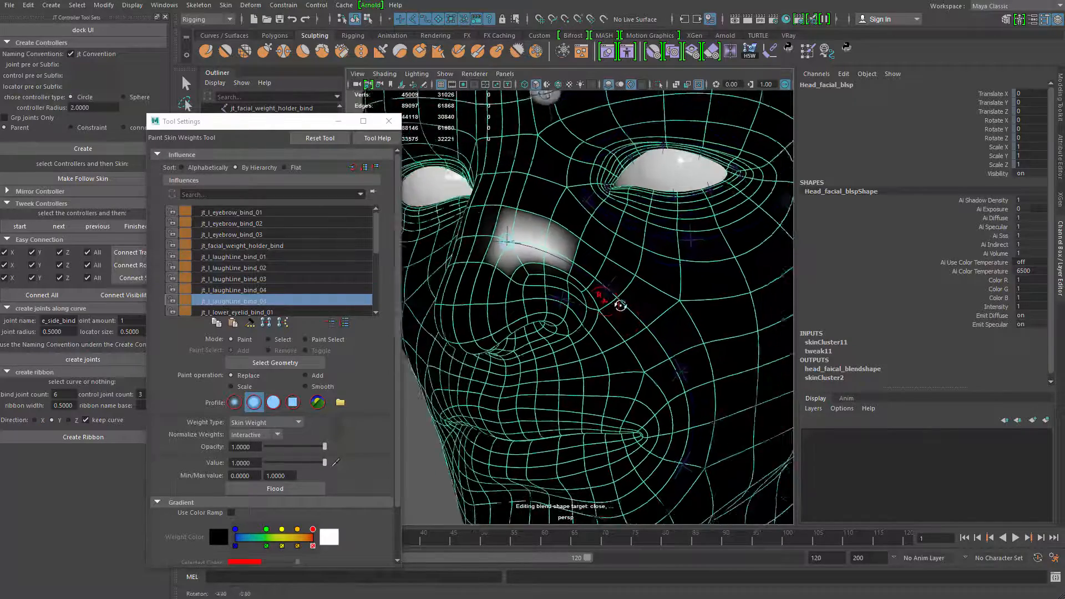
mouse_move(619, 302)
right_mouse_down("alt")
mouse_move(643, 310)
mouse_move(591, 308)
mouse_move(571, 291)
right_mouse_up("alt")
Try raising the upper control vertices of the laugh-line curve to test the deformation, and undo the move
key("q")
left_click(628, 300)
key("ctrl+1")
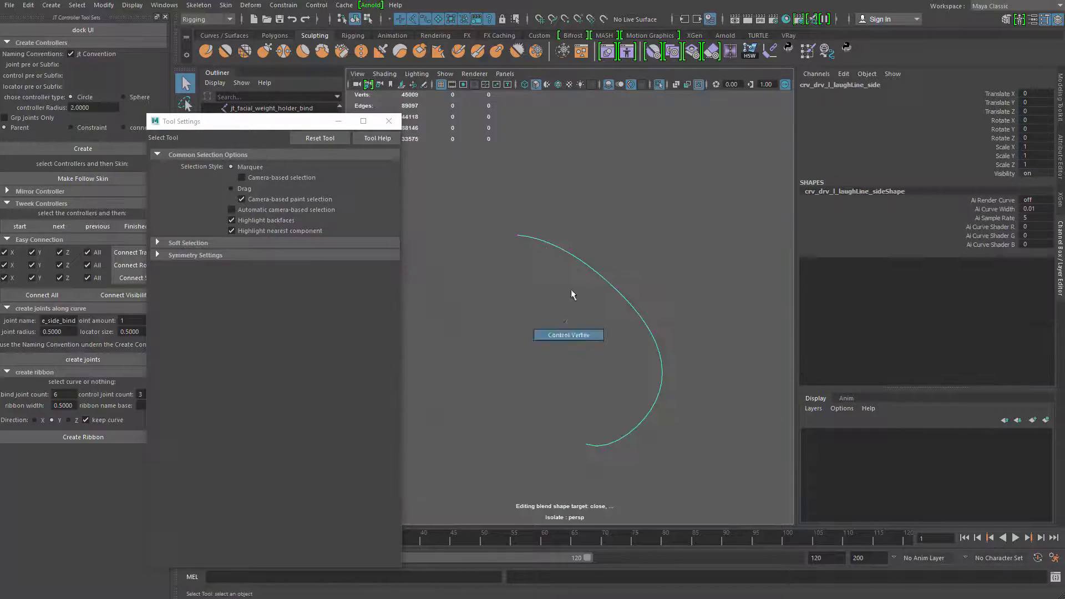
left_click_drag(554, 232, 633, 299)
key("ctrl+1")
key("w")
mouse_move(595, 243)
left_mouse_down()
mouse_move(595, 263)
mouse_move(595, 233)
left_mouse_up()
key("ctrl+z")
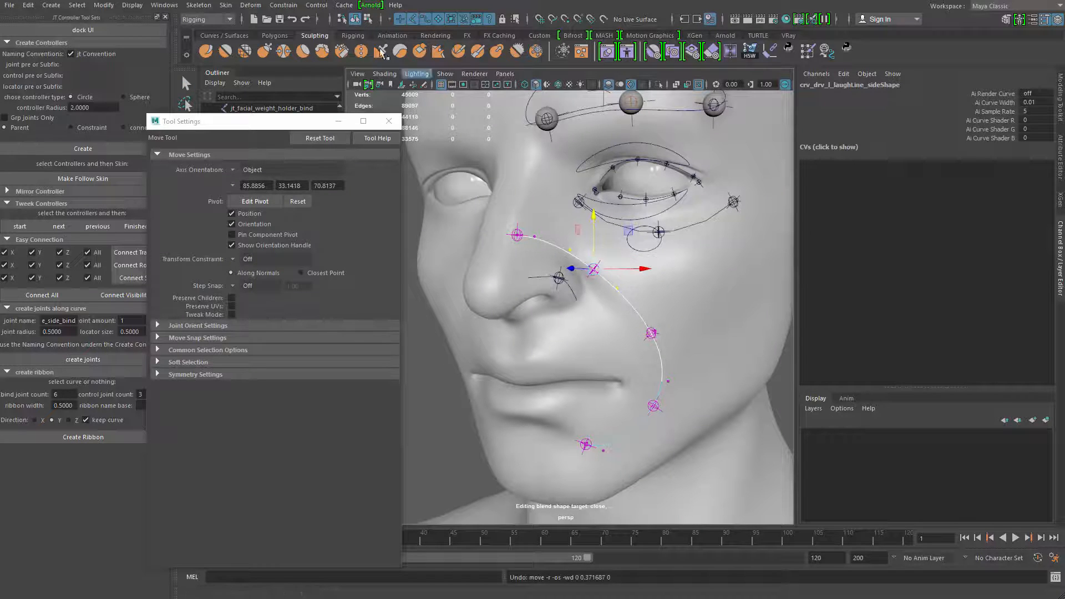
Test moving the mid-cheek control vertex and the upper vertices of the laugh-line curve, undoing each move
left_click(367, 19)
left_click(654, 333)
left_click_drag(658, 330, 667, 336)
key("ctrl+z")
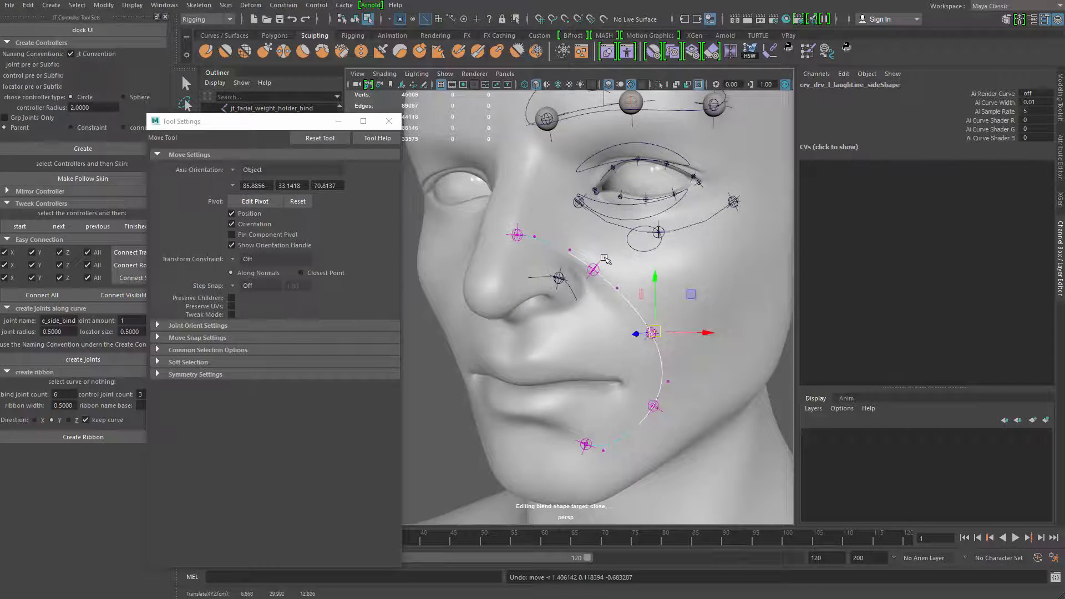
left_click_drag(557, 227, 640, 327)
left_click_drag(610, 254, 658, 288)
key("ctrl+z")
key("ctrl+z")
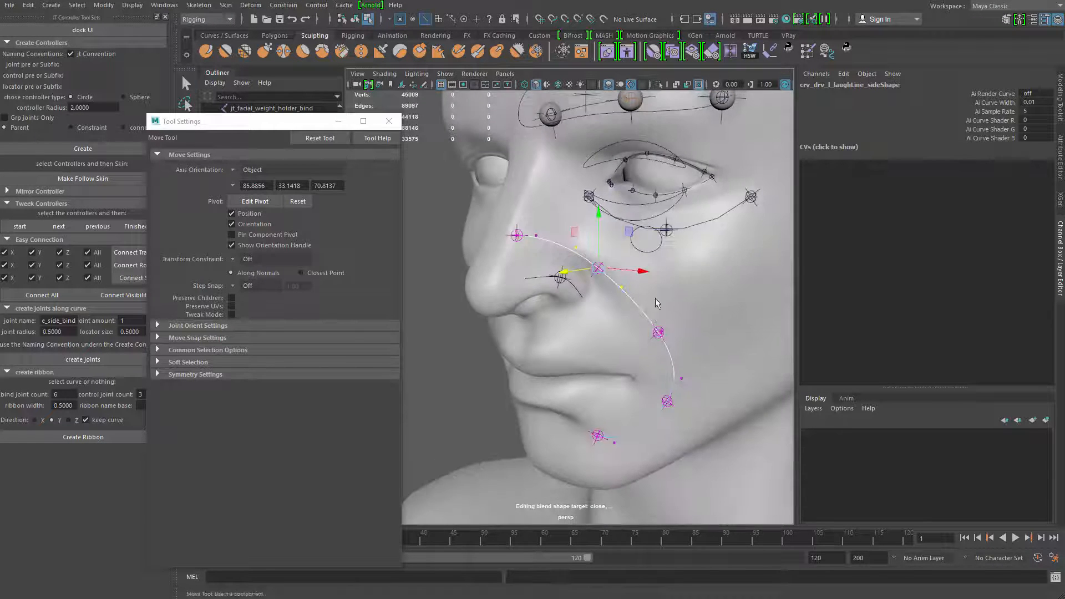
Return to object selection and examine the laugh-line and nose-side curves on the face from several angles
key("q")
left_click(661, 287)
right_click_drag(690, 236, 710, 233)
left_click_drag(651, 293, 667, 333, "alt")
right_click_drag(667, 332, 675, 348, "alt")
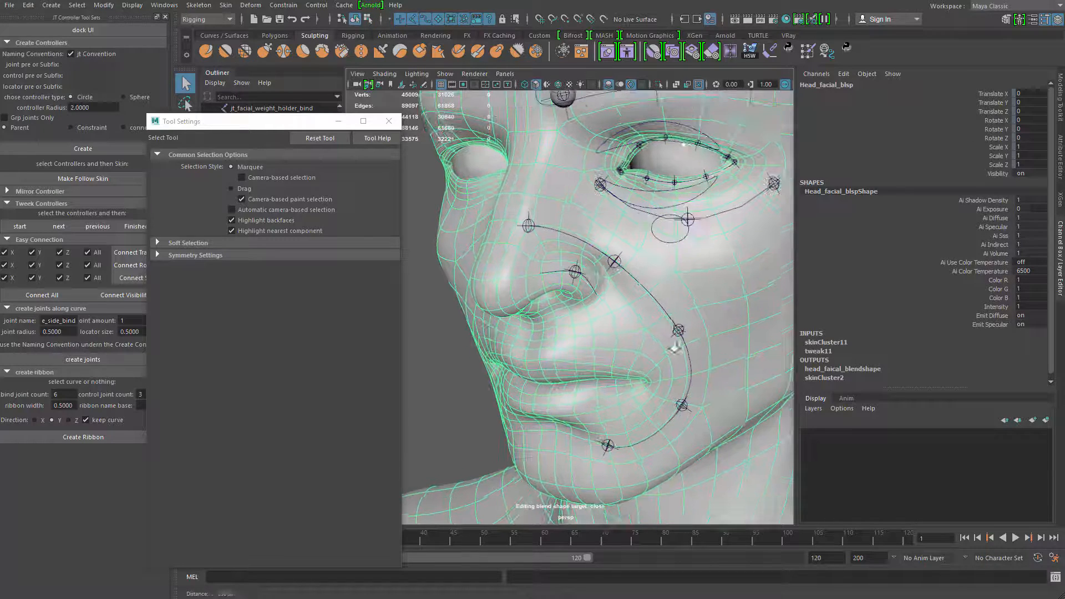
left_click(657, 301)
left_click_drag(656, 303, 634, 324, "alt")
middle_click_drag(635, 323, 645, 279, "alt")
left_click_drag(645, 279, 652, 244, "alt")
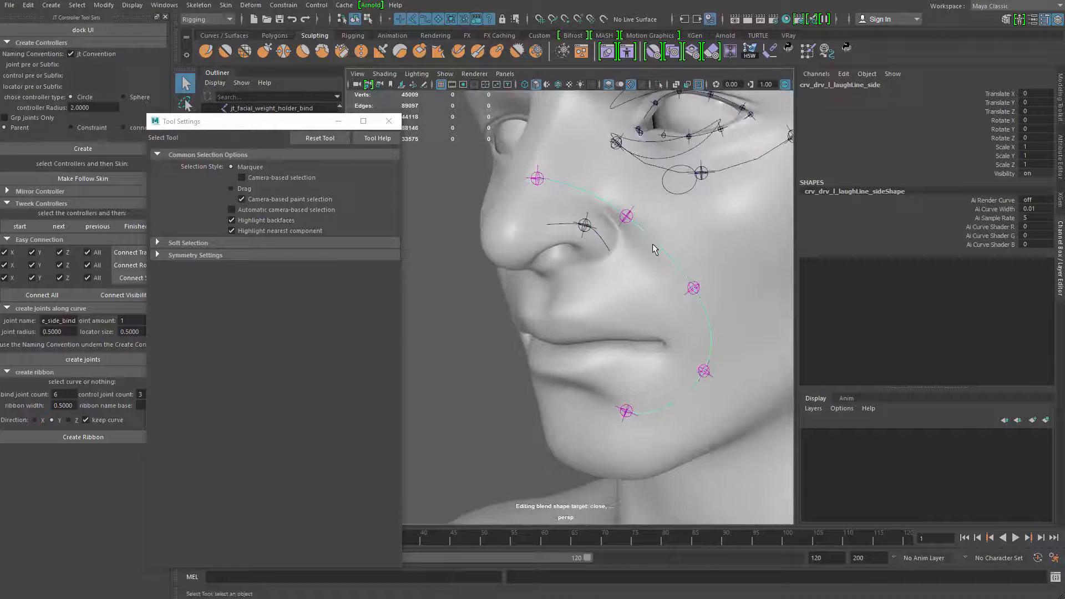
left_click_drag(581, 236, 566, 244, "alt")
middle_click_drag(566, 248, 564, 302, "alt")
mouse_move(564, 302)
right_mouse_down("alt")
mouse_move(622, 280)
mouse_move(553, 260)
right_mouse_up("alt")
Unlock the nose-side bind joint and paint its head skin weights over the left nostril wing with Replace at value 1
left_click(623, 280)
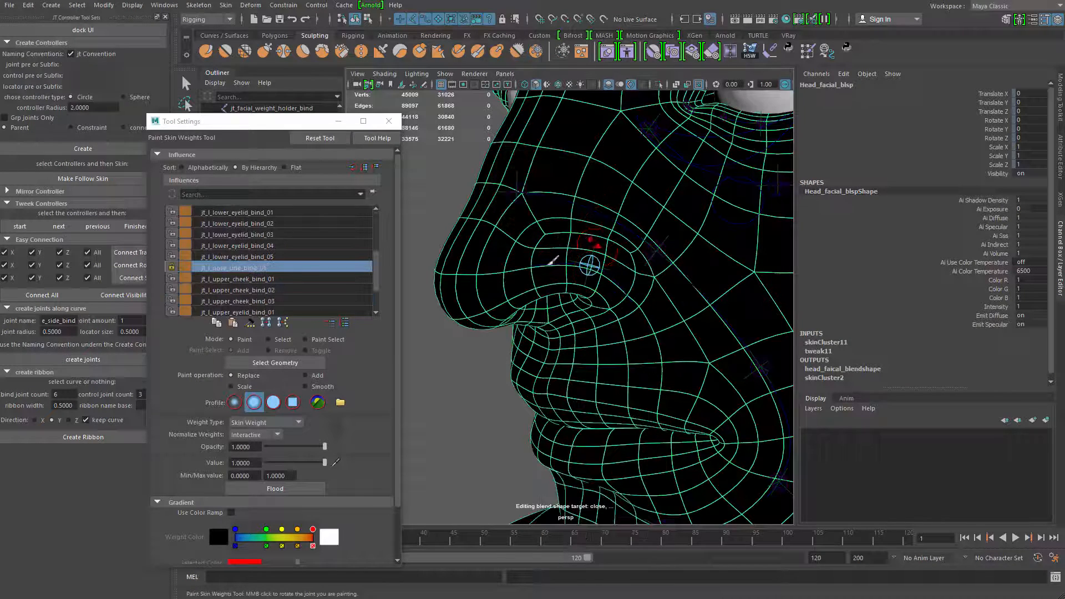
left_click(171, 267)
left_click_drag(528, 288, 513, 299, "alt")
mouse_move(598, 267)
left_mouse_down()
mouse_move(614, 273)
mouse_move(581, 292)
mouse_move(591, 278)
left_mouse_up()
mouse_move(599, 284)
left_mouse_down()
mouse_move(613, 305)
mouse_move(590, 274)
mouse_move(576, 274)
mouse_move(583, 251)
mouse_move(571, 248)
mouse_move(543, 272)
mouse_move(555, 249)
mouse_move(593, 305)
left_mouse_up()
mouse_move(591, 303)
left_mouse_down("alt")
mouse_move(604, 269)
mouse_move(571, 278)
mouse_move(583, 303)
mouse_move(555, 252)
mouse_move(648, 274)
left_mouse_up("alt")
mouse_move(544, 229)
left_mouse_down()
mouse_move(522, 266)
mouse_move(528, 288)
left_mouse_up()
left_click_drag(529, 294, 539, 257, "alt")
mouse_move(527, 292)
left_mouse_down()
mouse_move(598, 320)
mouse_move(645, 284)
left_mouse_up()
mouse_move(598, 248)
left_mouse_down("alt")
mouse_move(624, 271)
mouse_move(551, 233)
mouse_move(564, 257)
mouse_move(658, 312)
mouse_move(550, 275)
mouse_move(547, 297)
mouse_move(571, 290)
mouse_move(578, 304)
mouse_move(642, 331)
left_mouse_up("alt")
right_click_drag(642, 332, 601, 335, "alt")
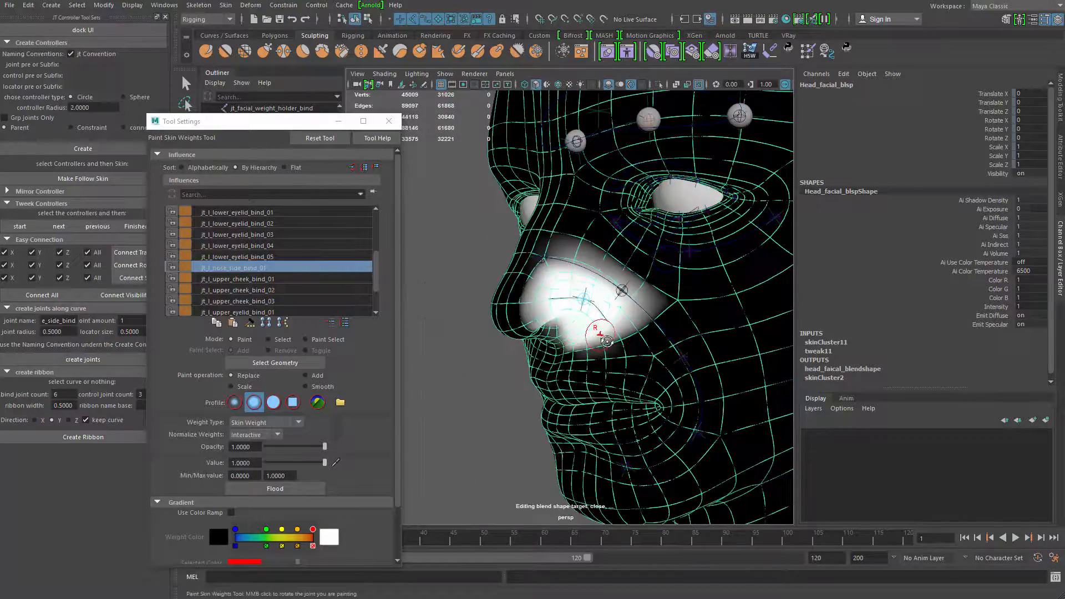
Touch up the jt_l_laughLine_bind_04 skin weights where the nostril wing meets the cheek
left_click_drag(602, 335, 553, 276, "alt")
right_click_drag(553, 276, 477, 250)
mouse_move(531, 256)
left_mouse_down()
mouse_move(555, 289)
mouse_move(621, 333)
mouse_move(533, 310)
mouse_move(581, 278)
mouse_move(488, 244)
mouse_move(532, 300)
left_mouse_up()
left_click_drag(527, 337, 541, 270, "alt")
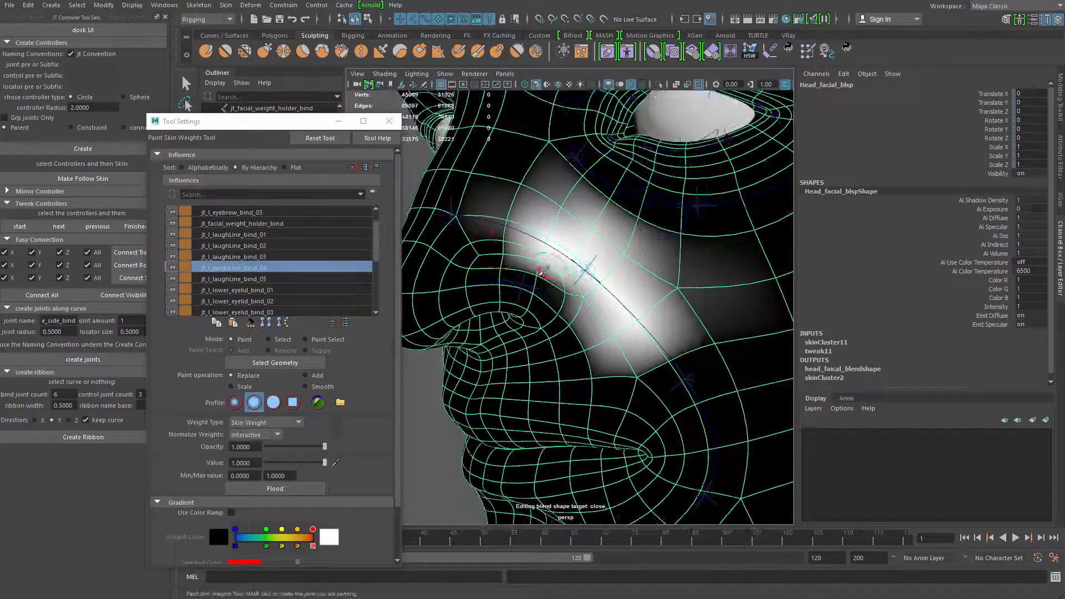
Leave weight painting, then select the nose-side joint and examine its placement on the nostril wing
key("q")
mouse_move(589, 308)
left_mouse_down("alt")
mouse_move(471, 301)
mouse_move(572, 355)
mouse_move(561, 345)
mouse_move(577, 322)
mouse_move(481, 354)
mouse_move(539, 350)
mouse_move(468, 351)
mouse_move(530, 344)
mouse_move(541, 406)
mouse_move(546, 329)
left_mouse_up("alt")
right_click_drag(546, 329, 584, 311, "alt")
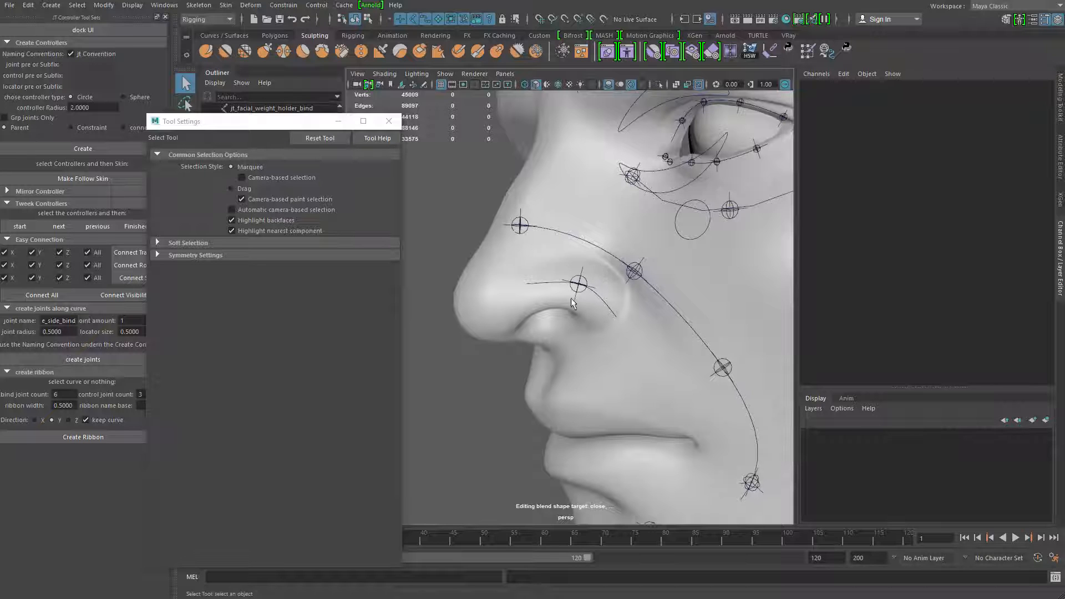
right_click_drag(581, 289, 449, 391, "alt")
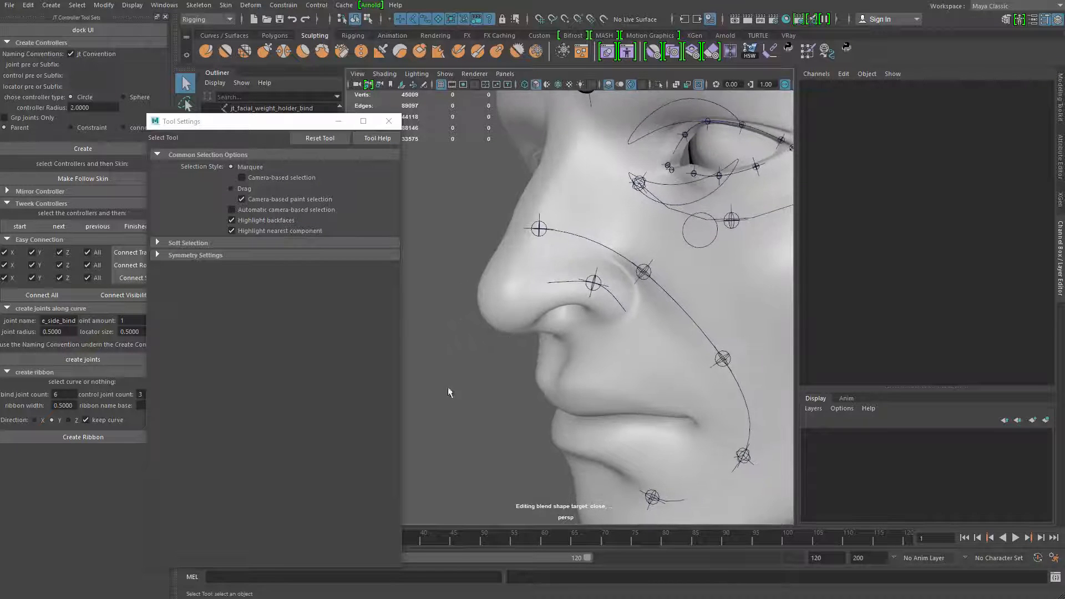
left_click(597, 293)
left_click_drag(473, 394, 484, 364, "alt")
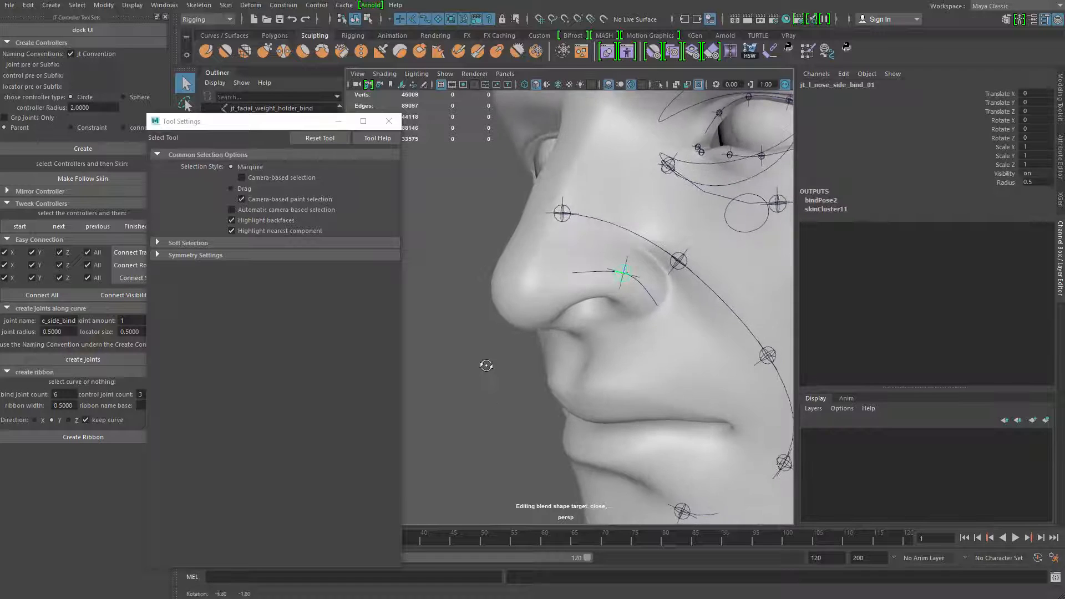
Create a polygon cube and move it to the left side of the face at about X 4.412, Y 31.509, Z 14.931
left_click(484, 369)
right_click_drag(504, 359, 490, 285, "shift")
scroll(490, 285, "down", 10)
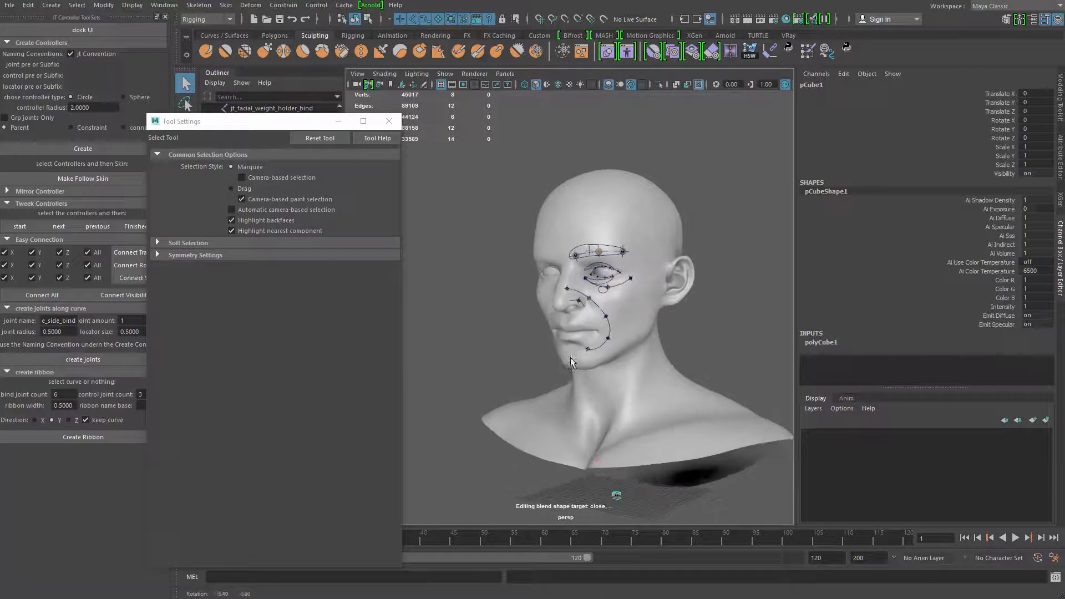
key("w")
left_click_drag(613, 442, 610, 257)
left_click_drag(605, 307, 519, 317, "alt")
left_click_drag(608, 309, 630, 312)
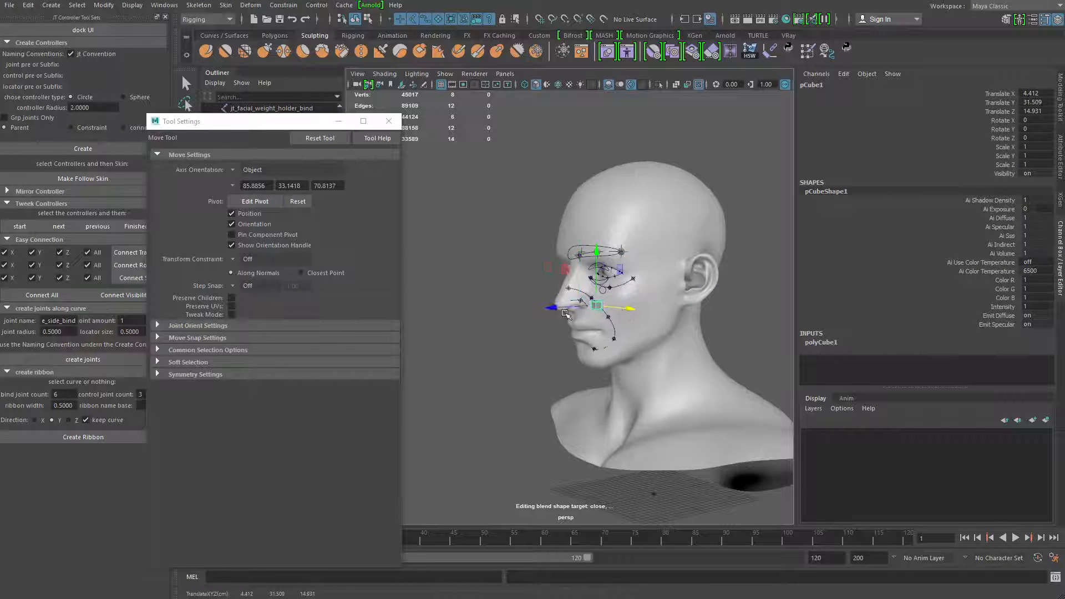
Move the cube onto the left nostril wing at about X 2.276, Y 31.962, Z 16.074
left_click_drag(557, 309, 549, 309)
left_click_drag(590, 342, 635, 323, "alt")
left_click_drag(635, 355, 621, 311, "alt")
key("f")
scroll(651, 371, "down", 7)
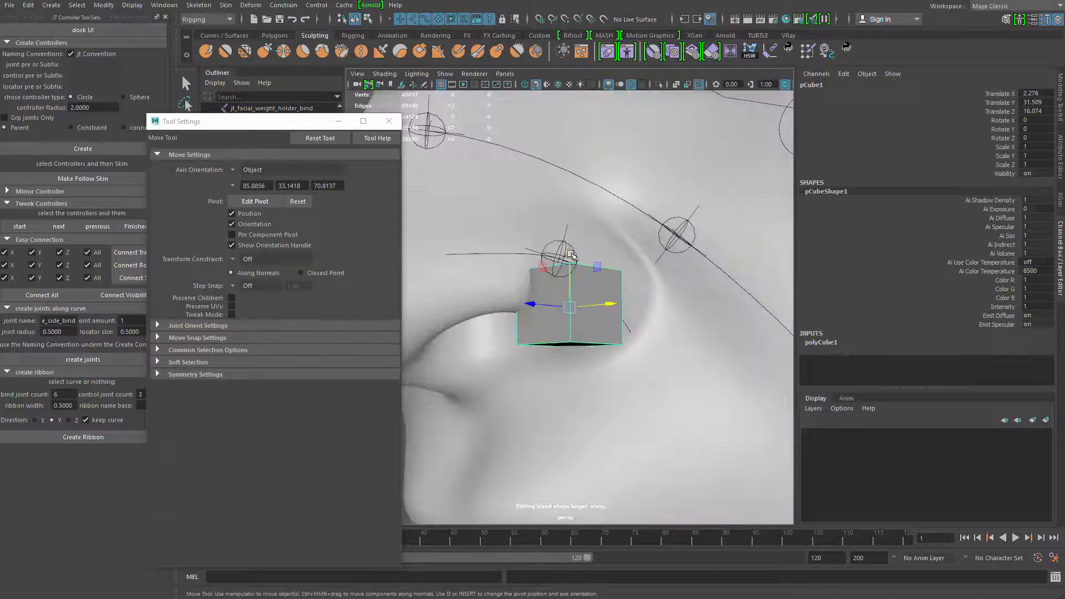
left_click_drag(572, 255, 622, 273)
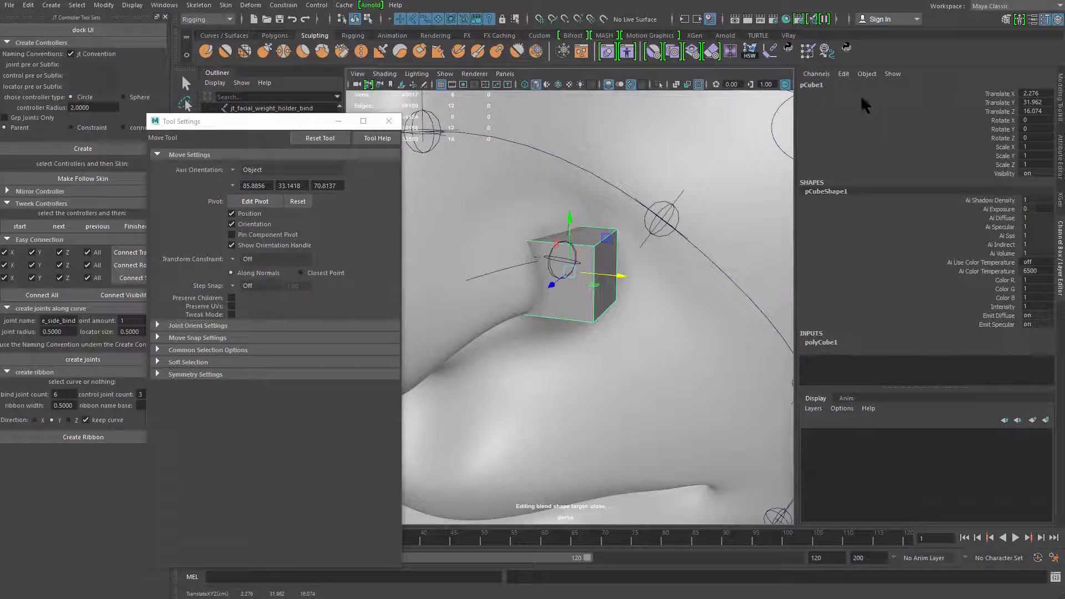
Rename the cube jt_l_nose_side_bind
left_click(821, 84)
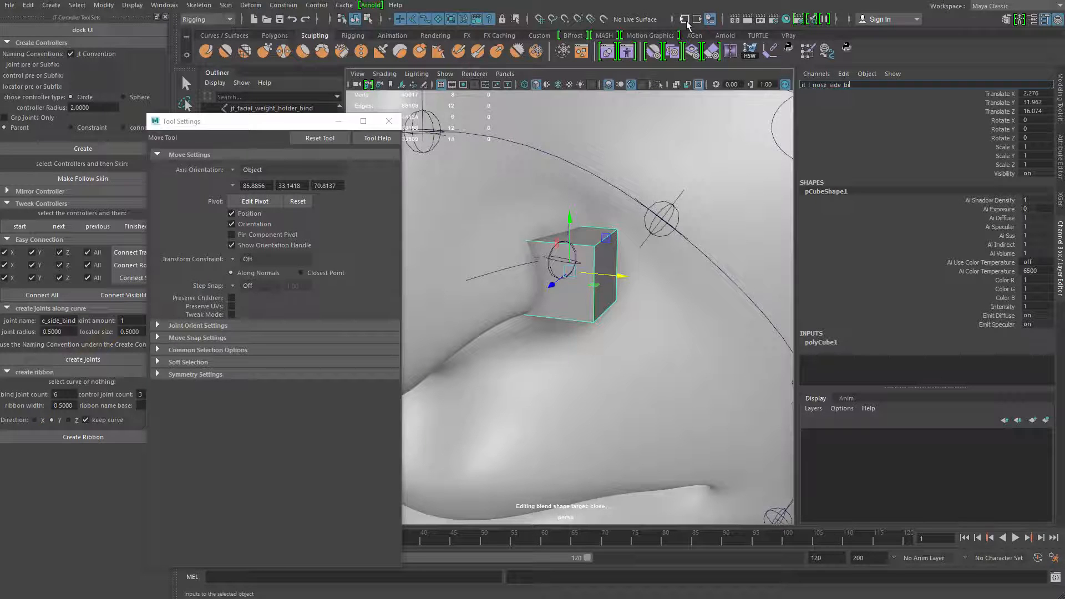
type("nd")
key("Return")
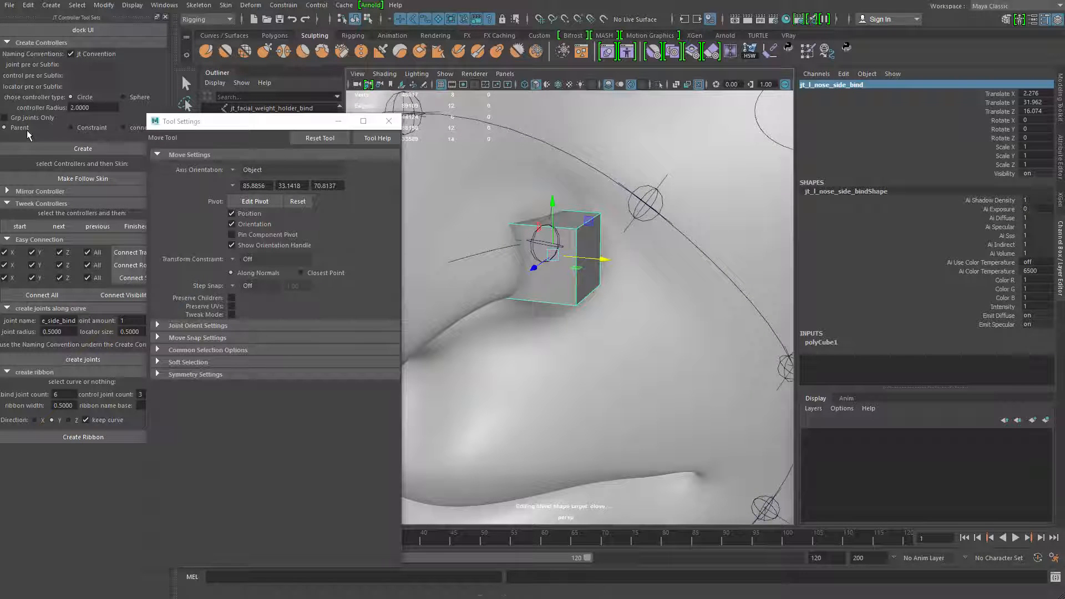
Create a circle controller of radius 2 from the cube, and delete the cube
left_click(76, 150)
scroll(666, 305, "down", 4)
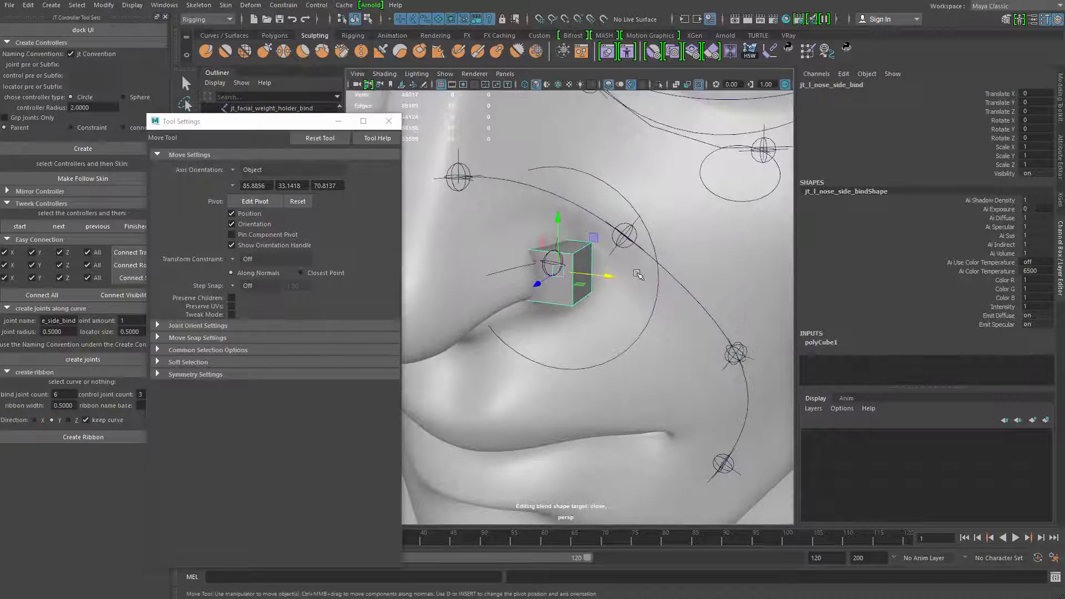
key("Delete")
Start tweaking the new nose-side controller and scale all its control vertices down to a small circle
left_click(656, 294)
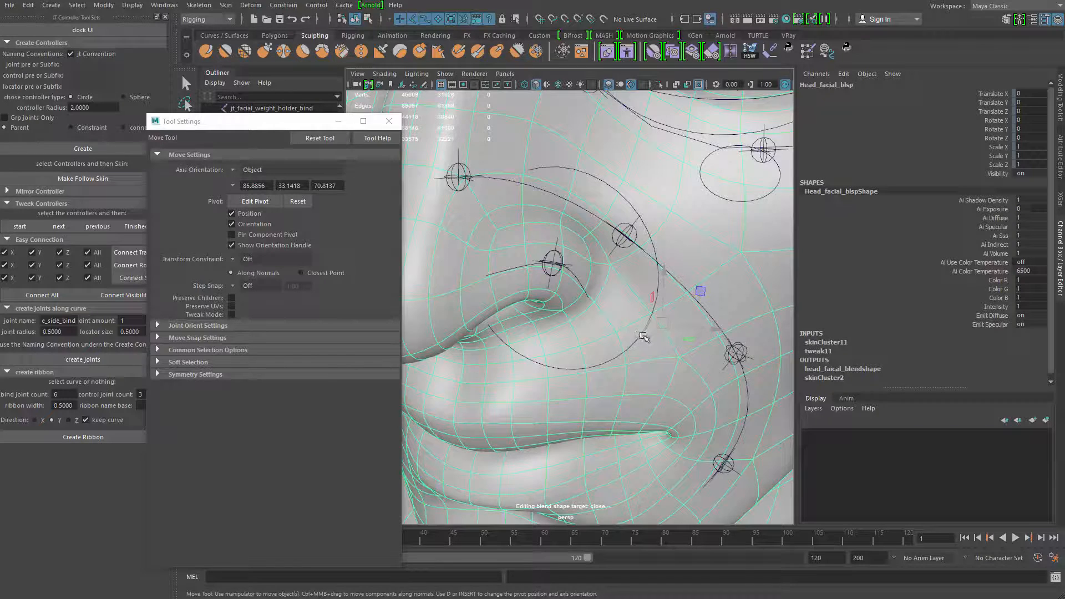
left_click(626, 349)
left_click(19, 230)
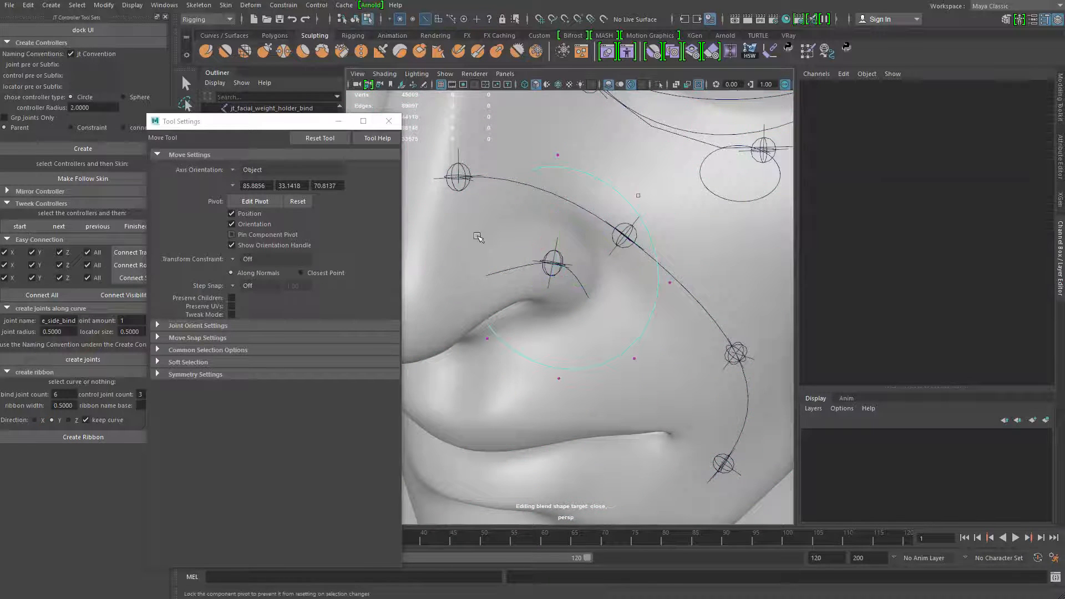
scroll(480, 232, "down", 5)
left_click_drag(497, 189, 668, 410)
key("r")
left_click_drag(565, 291, 542, 288)
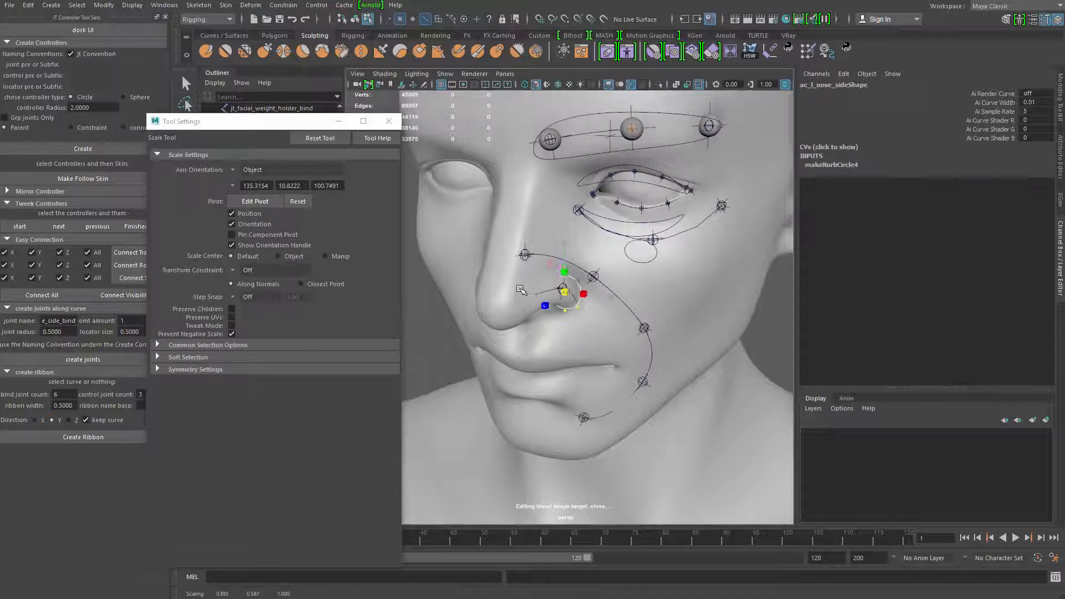
Rotate and shift the nose-side controller's control vertices toward the nostril wing, and close the tool settings window
key("w")
key("e")
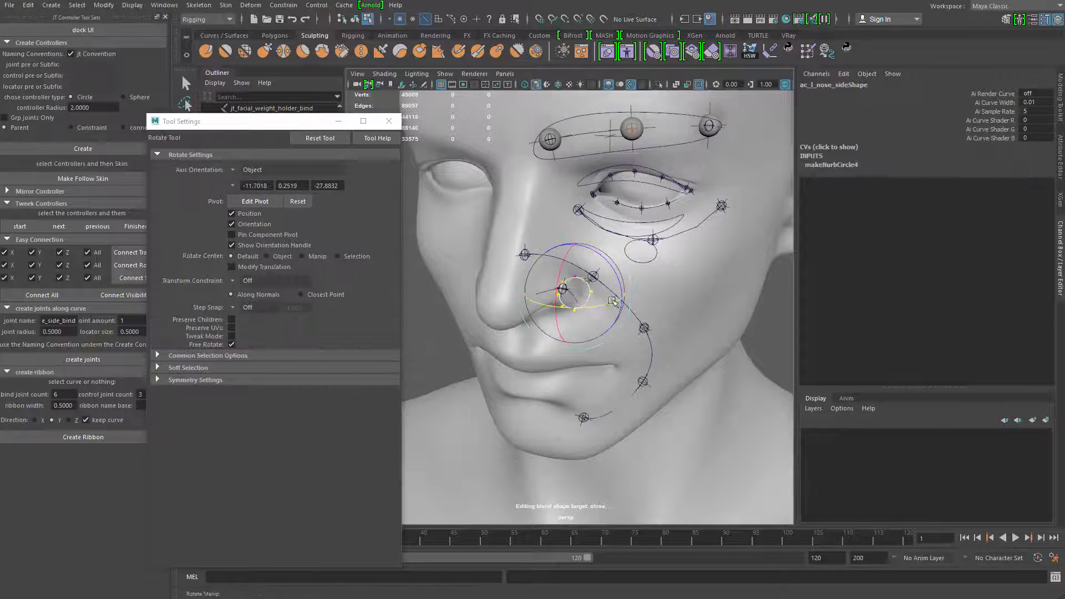
key("f")
left_click_drag(613, 301, 561, 317, "alt")
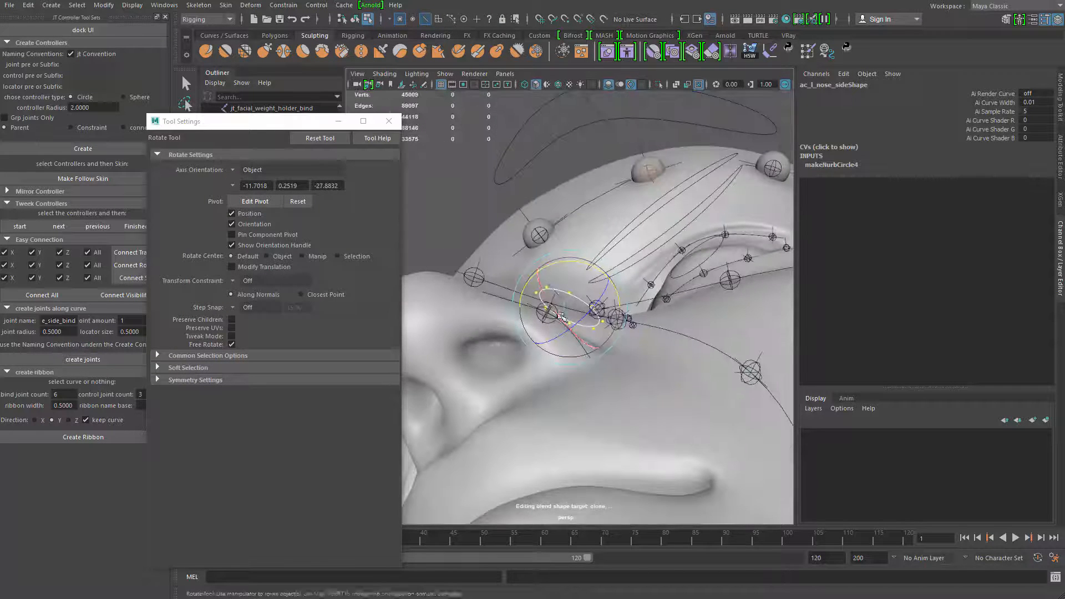
key("w")
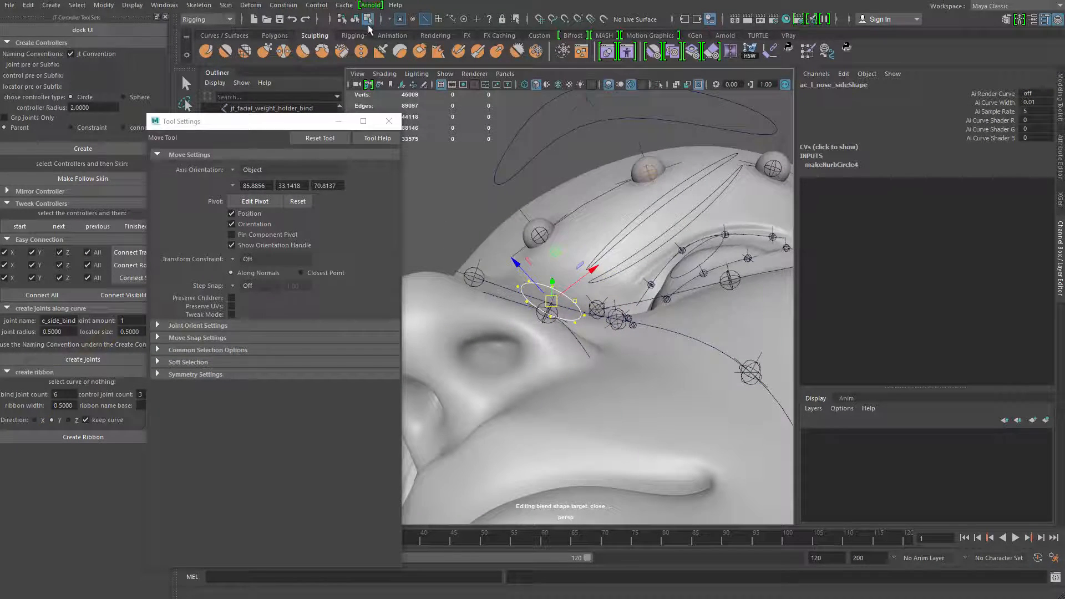
left_click(388, 121)
Fit the nose-side controller shape flush against the nostril wing and return to object mode
left_click_drag(549, 311, 484, 337, "alt")
key("e")
key("w")
key("e")
key("w")
right_click_drag(494, 327, 494, 294)
right_click_drag(482, 338, 414, 371, "alt")
left_click_drag(414, 371, 470, 356, "alt")
right_click_drag(486, 289, 518, 256)
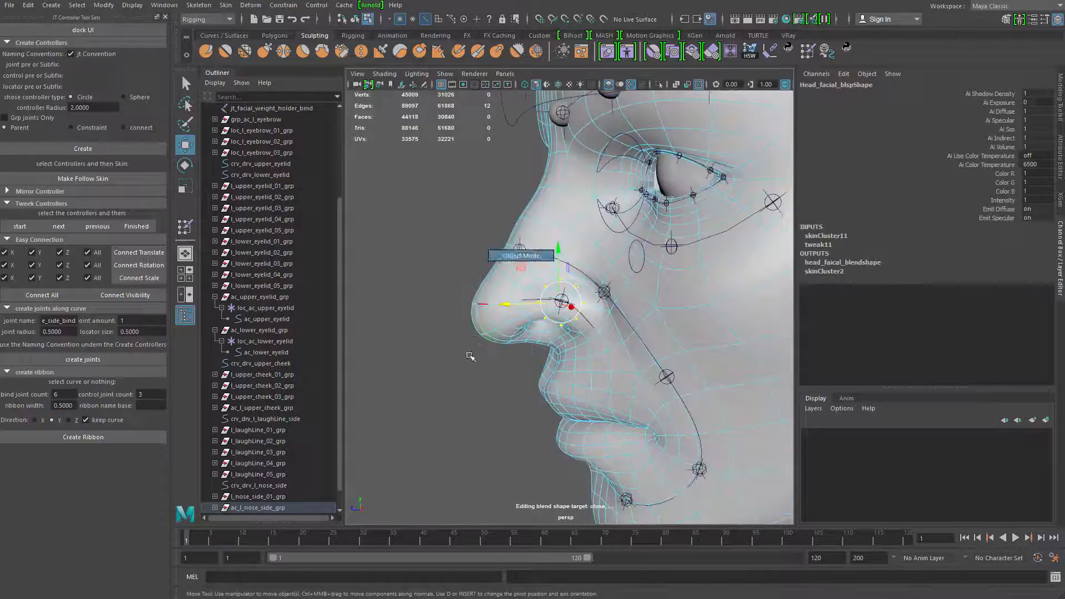
left_click(470, 356)
Try moving the nose-side controller upward, and undo the move
left_click(561, 324)
left_click_drag(541, 348, 615, 350, "alt")
left_click_drag(557, 251, 563, 198)
key("ctrl+z")
Examine how the nose-side controller sits against the nose from several angles
right_click_drag(620, 269, 560, 305, "alt")
left_click_drag(588, 305, 554, 299, "alt")
right_click_drag(521, 305, 560, 291, "alt")
left_click_drag(560, 290, 541, 298, "alt")
right_click_drag(541, 299, 568, 305, "alt")
mouse_move(569, 306)
left_mouse_down("alt")
mouse_move(561, 276)
mouse_move(555, 297)
left_mouse_up("alt")
right_click_drag(546, 308, 574, 302, "alt")
left_click_drag(574, 303, 603, 304, "alt")
right_click_drag(604, 304, 563, 294, "alt")
Test moving the ac_l_nose_side controller sideways along X, undoing each move
left_click_drag(563, 294, 657, 299, "alt")
key("ctrl+z")
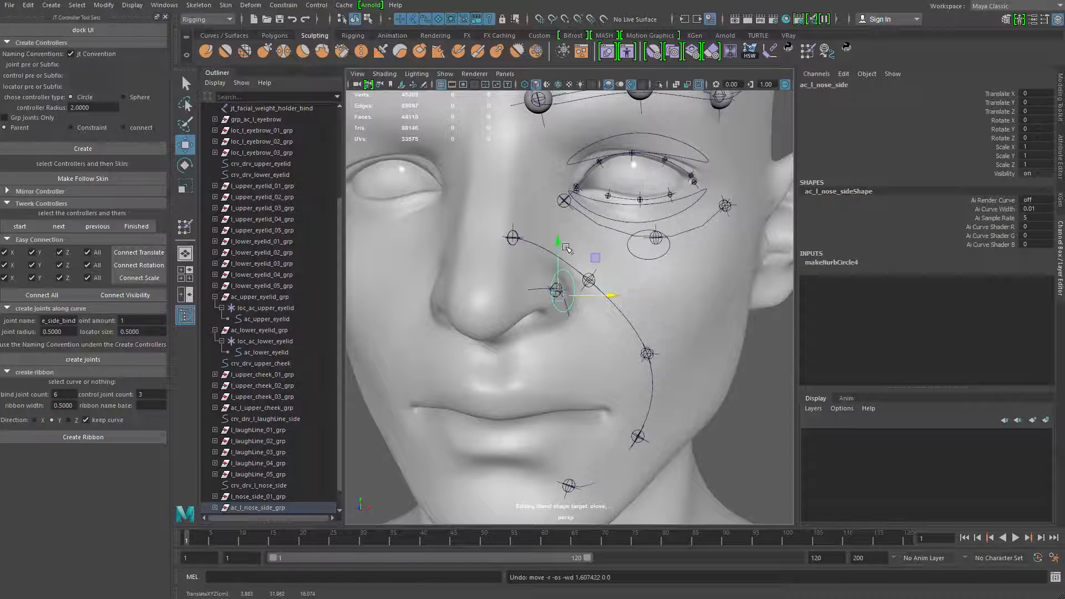
left_click_drag(559, 246, 678, 309)
key("ctrl+z")
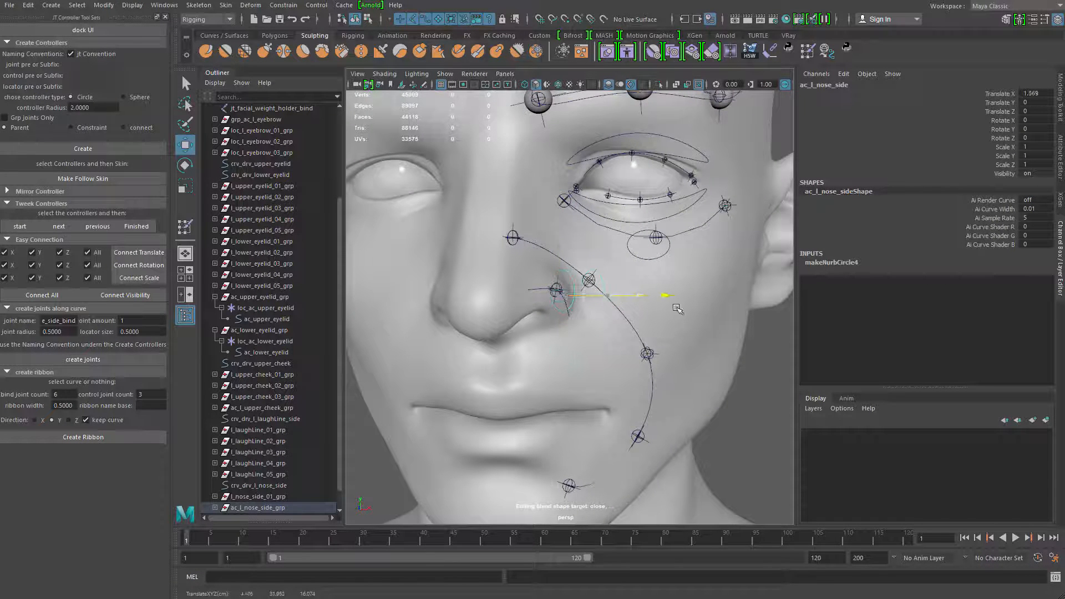
Undo the nose-side controller's last sideways move, and select the nose-side and laugh-line driver curves
key("ctrl+z")
left_click_drag(521, 297, 601, 354)
key("q")
left_click(559, 305)
scroll(601, 349, "up", 3)
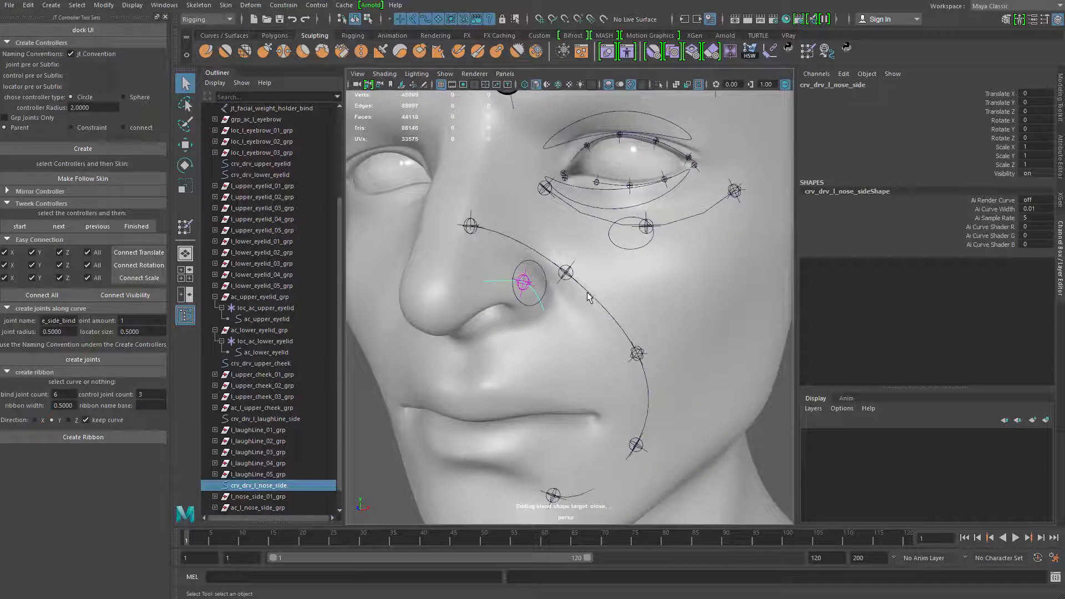
left_click(587, 290, "shift")
left_click_drag(589, 314, 565, 408, "alt")
scroll(559, 388, "up", 2)
middle_click_drag(549, 357, 541, 407, "alt")
middle_click_drag(516, 343, 516, 366, "alt")
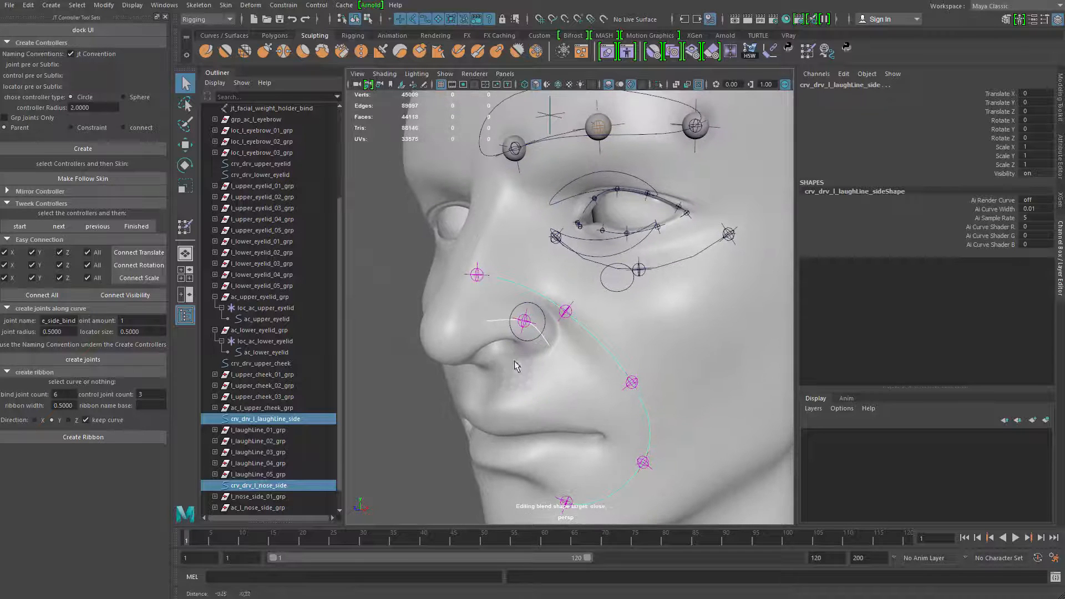
middle_click_drag(527, 315, 519, 315, "alt")
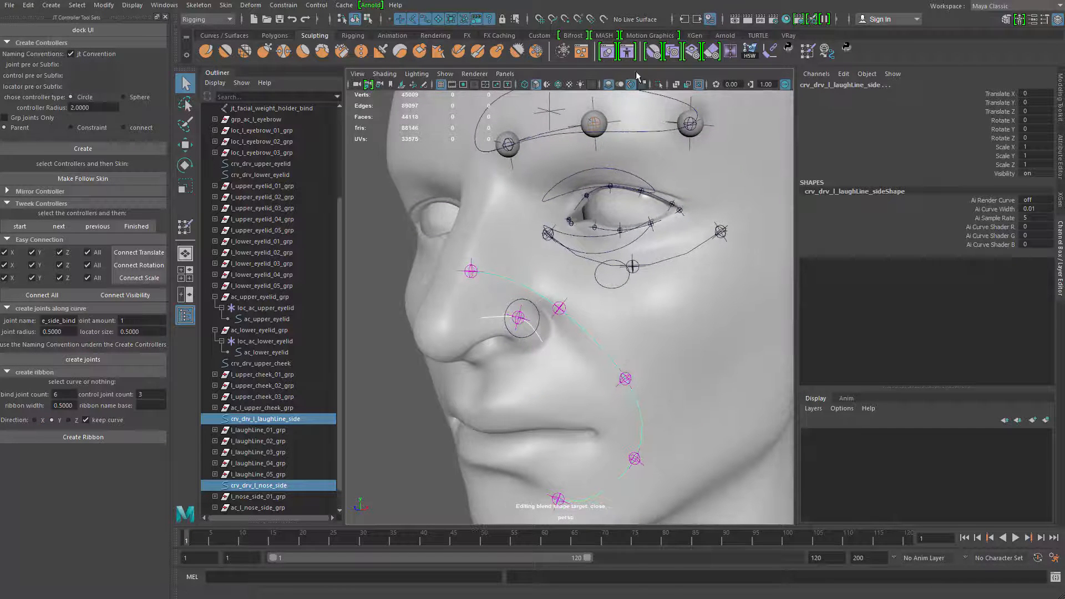
Open the Shape Editor beside the face and select only the crv_drv_l_laughLine_side curve
left_click(609, 58)
left_click_drag(750, 182, 800, 104)
middle_click_drag(590, 328, 584, 300, "alt")
scroll(584, 299, "up", 2)
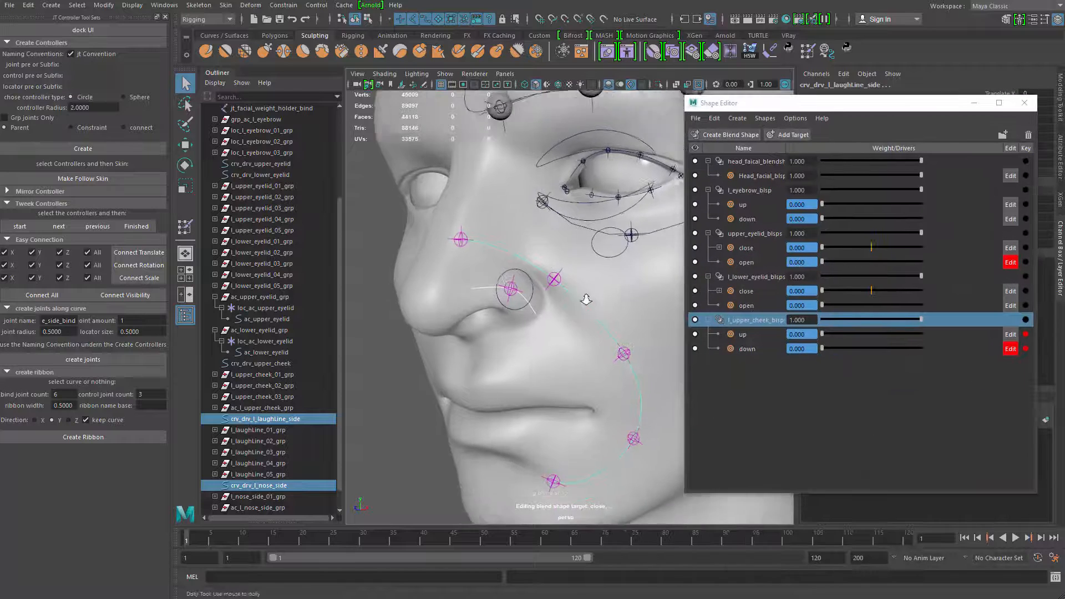
left_click(534, 313)
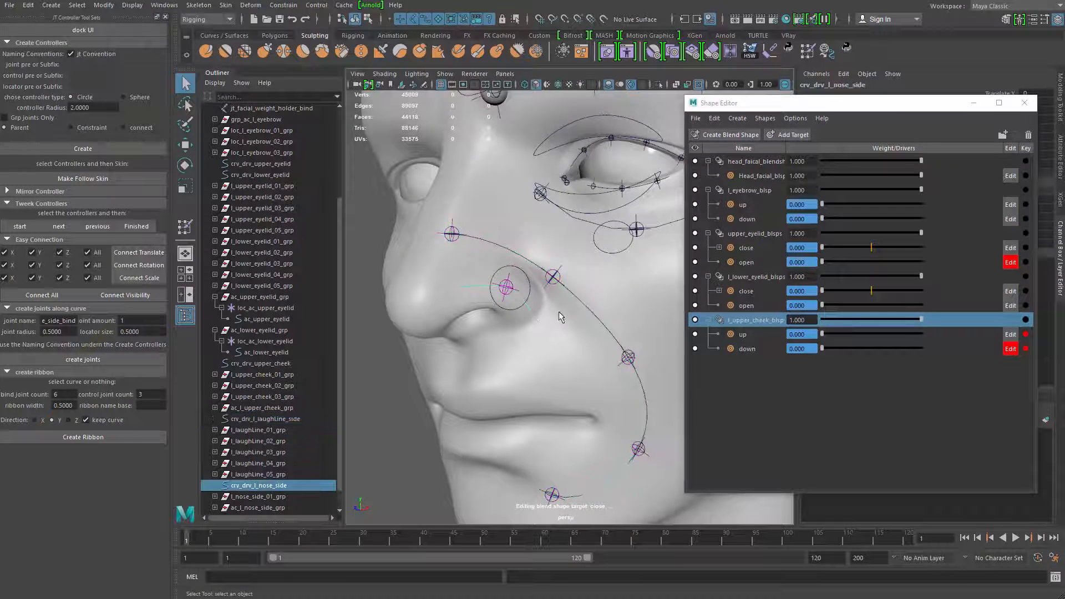
left_click(579, 299)
middle_click_drag(551, 326, 528, 305, "alt")
scroll(527, 303, "up", 1)
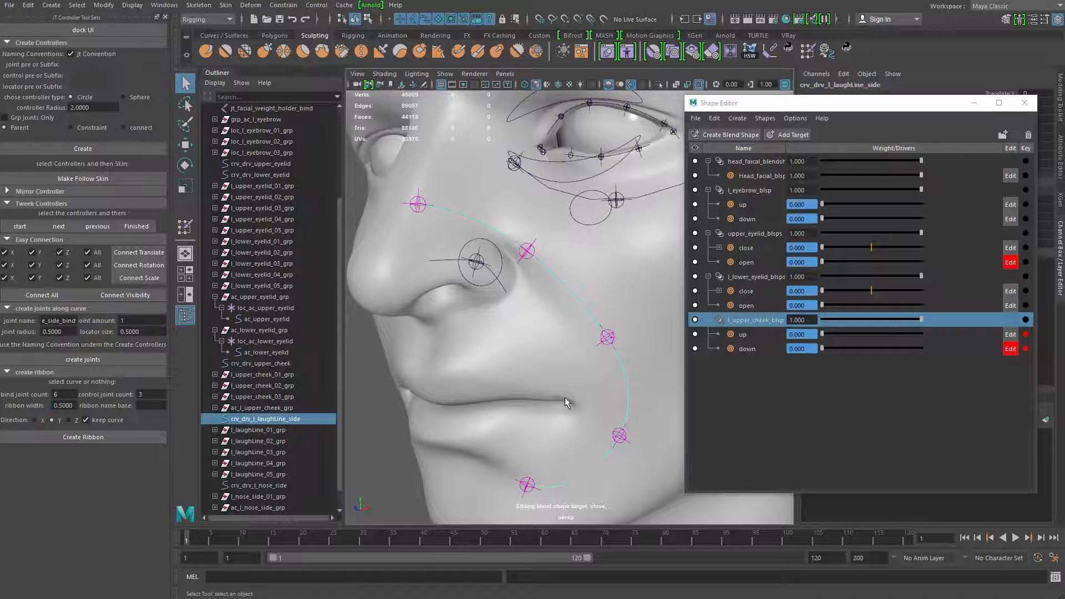
middle_click_drag(547, 367, 543, 324, "alt")
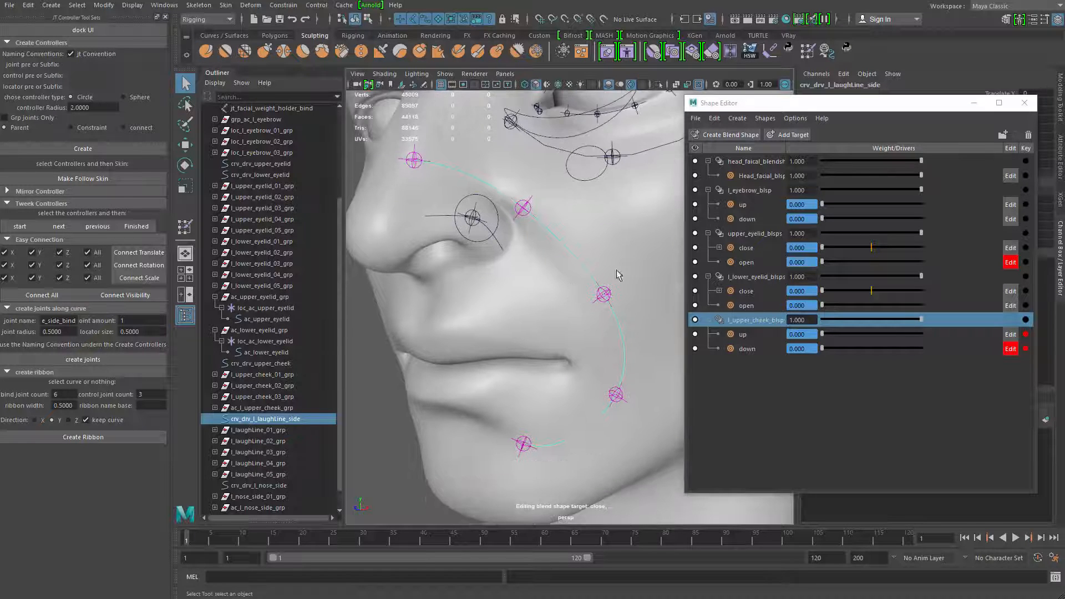
Create a separate blend shape for the laugh-line curve and name it l_laughtLine_blsps
left_click(789, 136)
key("ctrl+z")
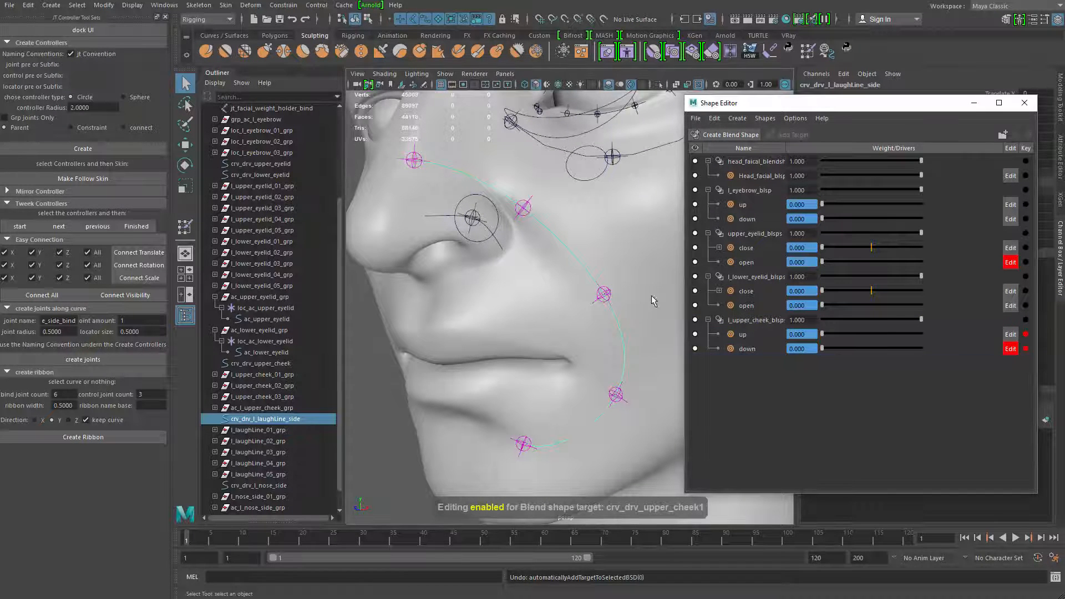
left_click(731, 137)
left_click(745, 355)
double_click(747, 364)
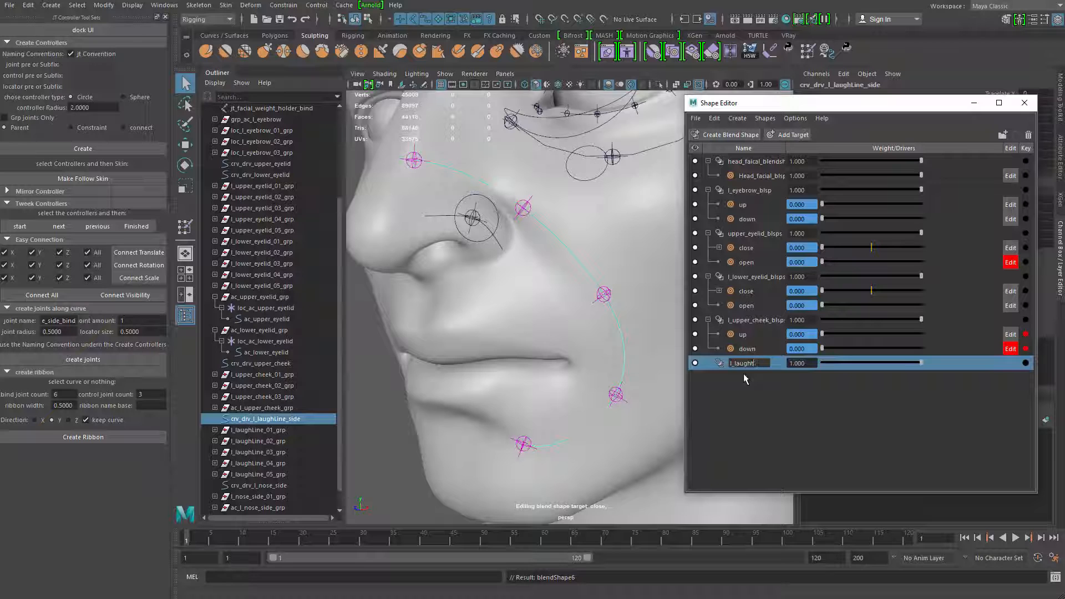
type("l_laughtLine")
type("ne_")
type("blsp")
type("s")
key("Return")
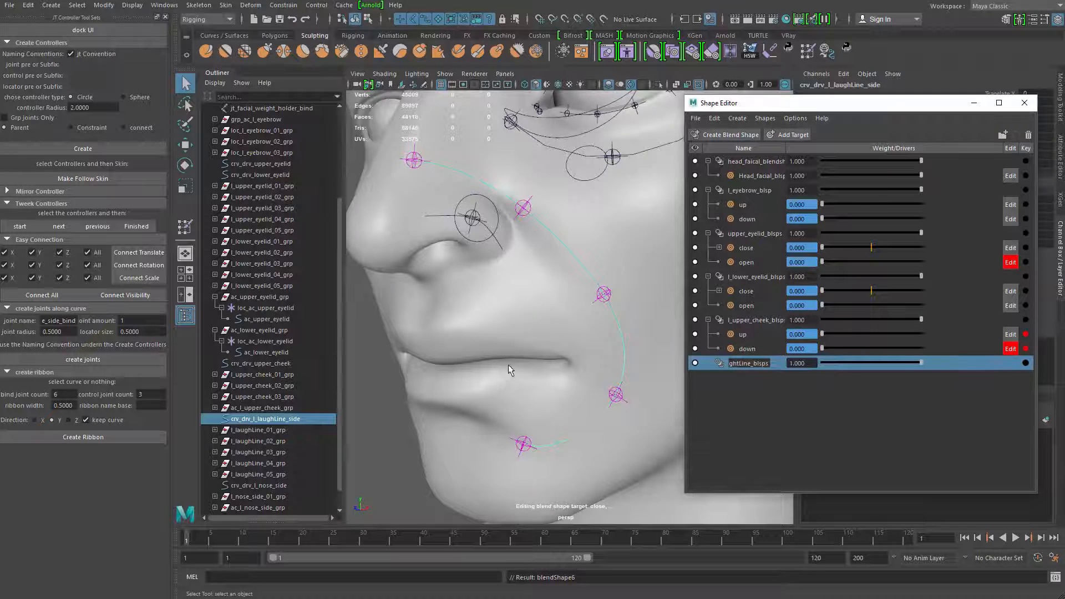
Add a target named up to the l_laughtLine_blsps blend shape
left_click(793, 134)
left_click_drag(612, 239, 533, 286, "alt")
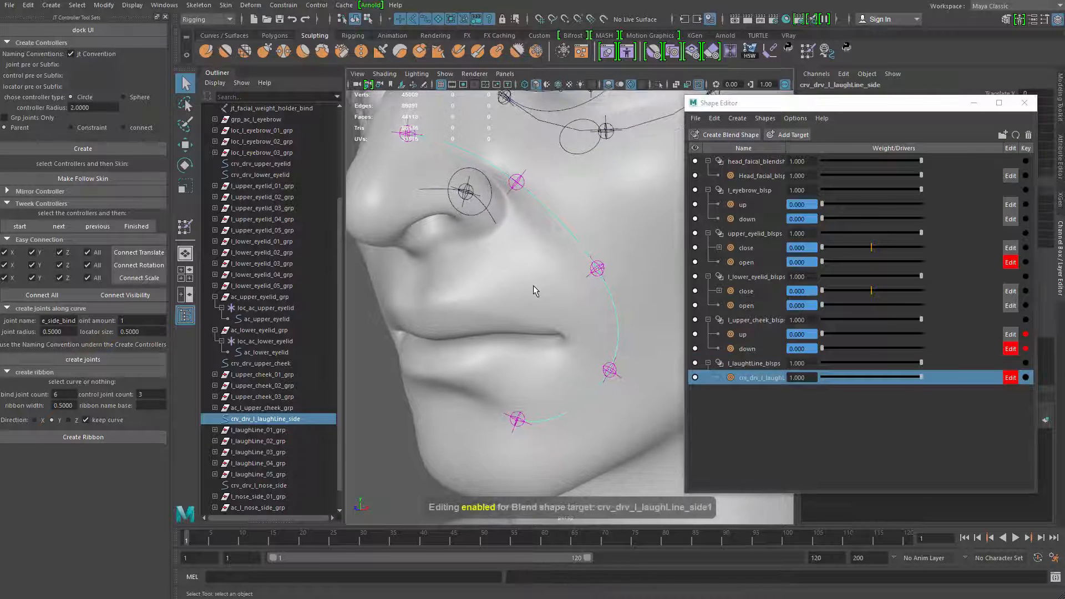
double_click(772, 377)
type("up")
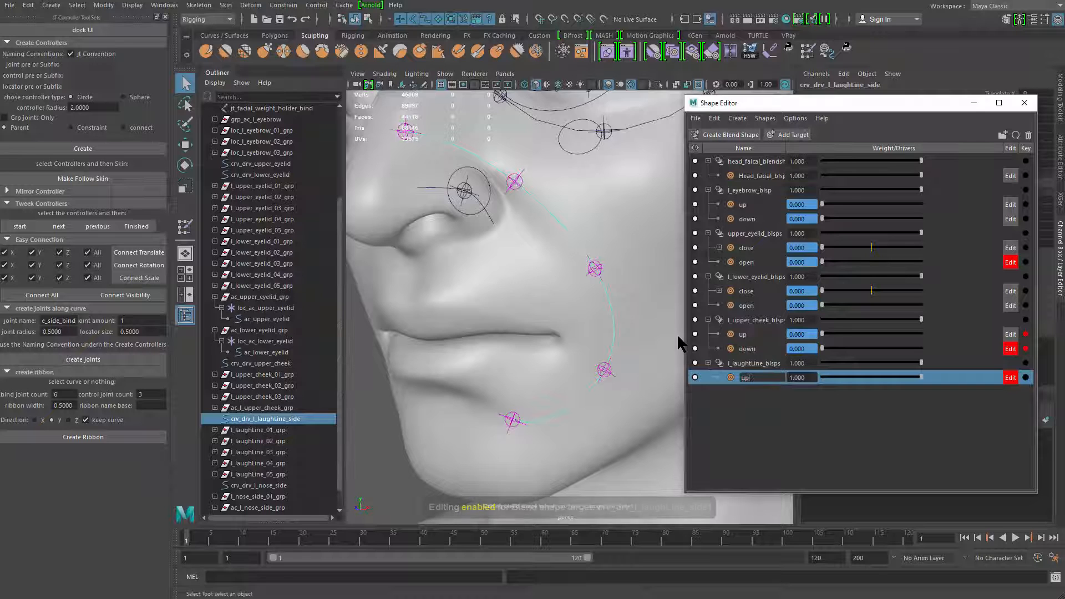
key("Return")
Raise the laugh-line curve's upper control vertices beside the nose for the up target
right_click_drag(385, 318, 477, 268, "alt")
key("ctrl+1")
left_click_drag(498, 180, 591, 260)
key("ctrl+1")
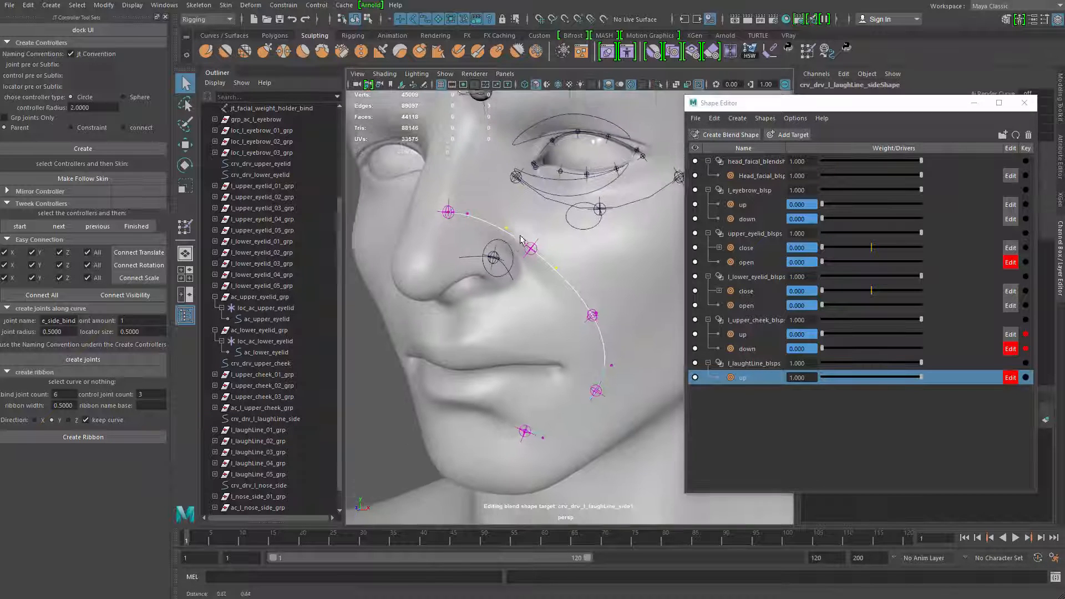
key("w")
left_click_drag(531, 195, 531, 173)
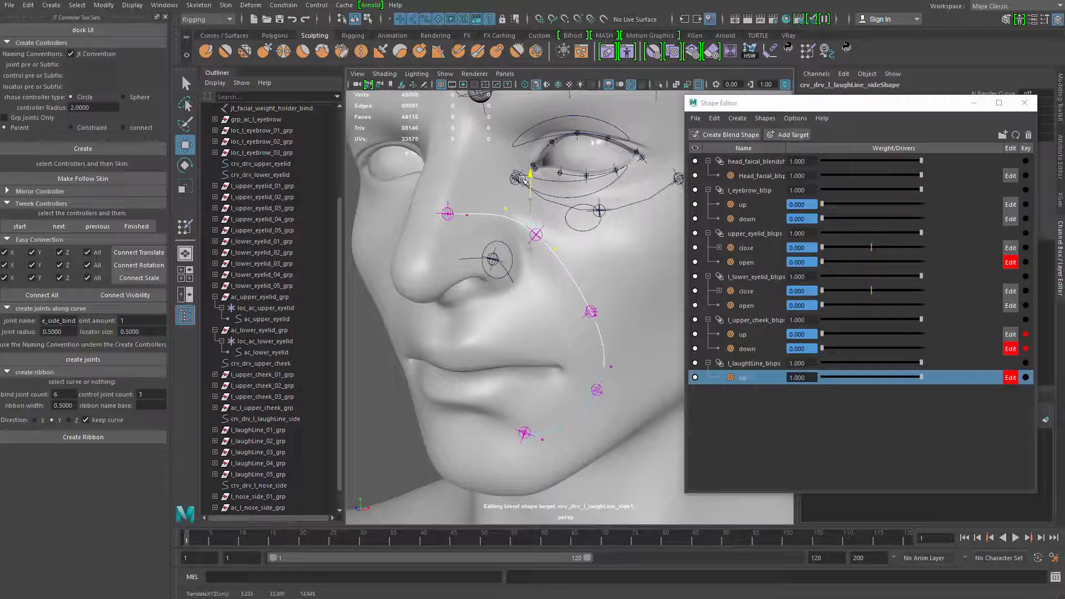
Raise the curve's end vertex at the nose bridge, and show the head with its textures
key("q")
mouse_move(480, 232)
left_mouse_down()
mouse_move(461, 201)
mouse_move(469, 162)
left_mouse_up()
key("w")
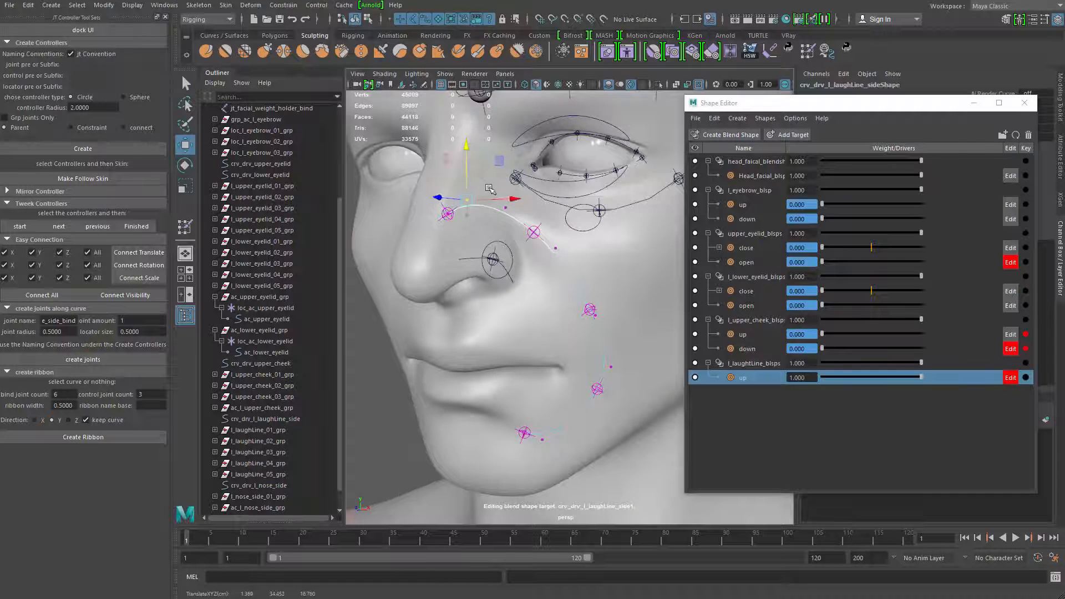
key("6")
key("q")
mouse_move(517, 215)
left_mouse_down("alt")
mouse_move(544, 218)
mouse_move(534, 217)
left_mouse_up("alt")
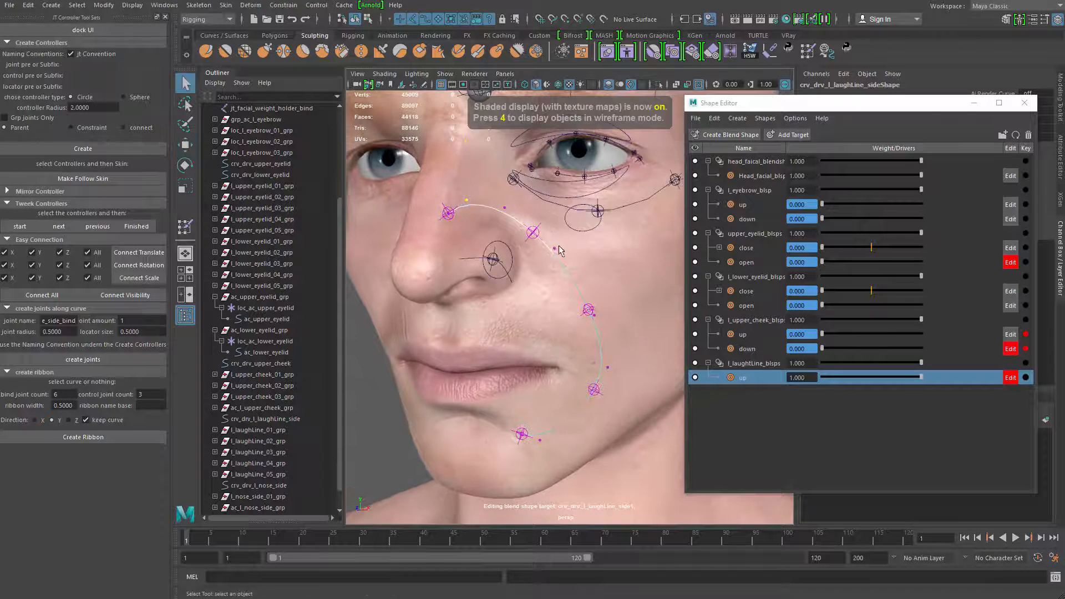
Try moving the middle laugh-line joint on the cheek, and undo the moves
left_click_drag(569, 263, 550, 241)
key("w")
key("q")
key("w")
mouse_move(576, 324)
left_mouse_down()
mouse_move(598, 271)
mouse_move(587, 294)
left_mouse_up()
key("ctrl+z")
key("ctrl+z")
key("ctrl+z")
key("ctrl+z")
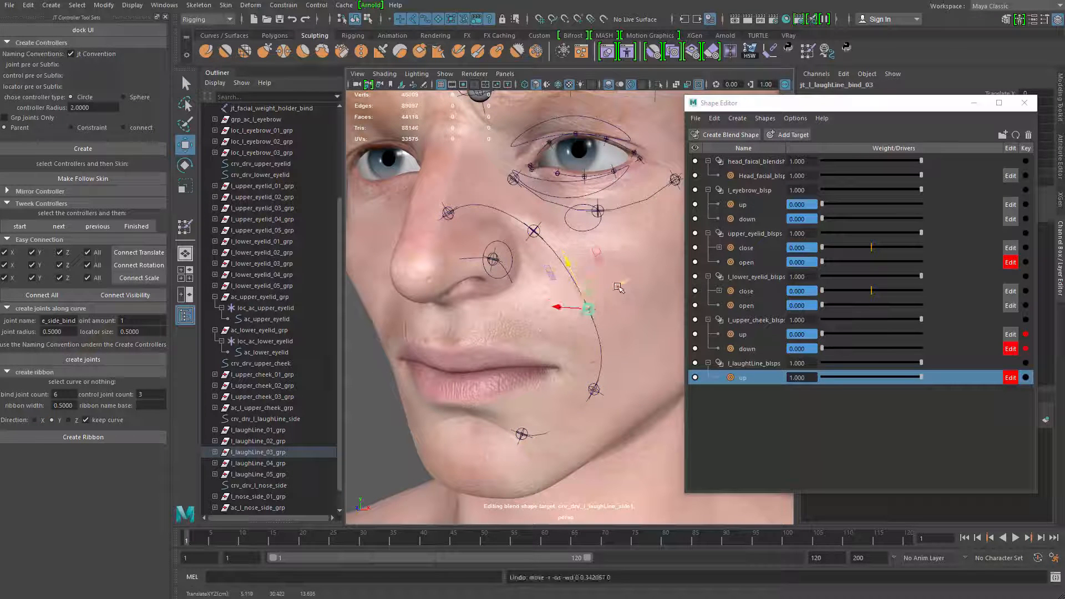
key("ctrl+z")
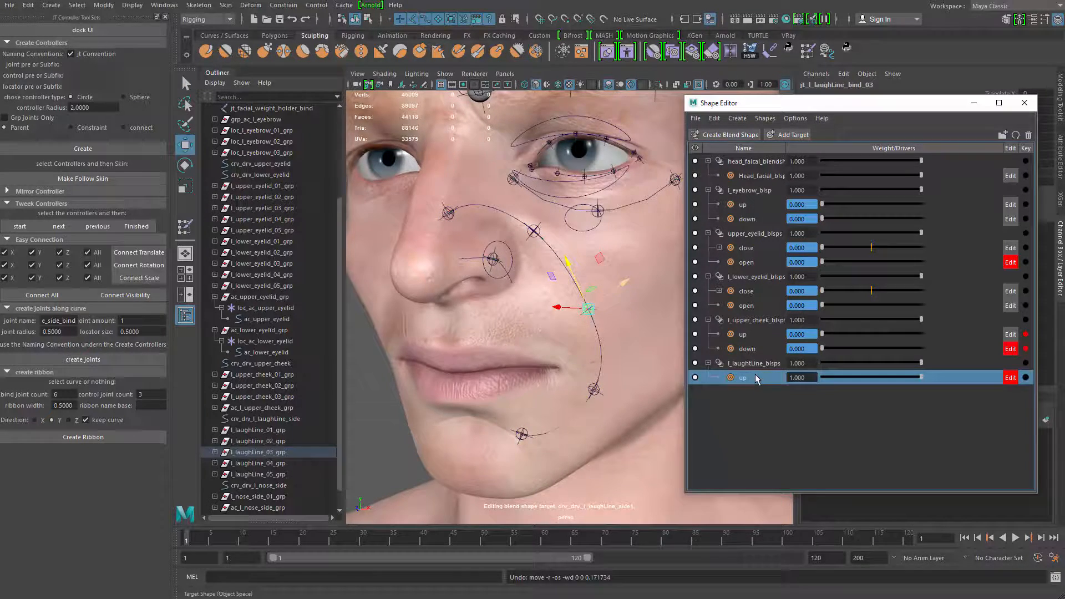
Try renaming the laugh-line up target to nose_side_up, and undo back to the curve vertex edits
double_click(761, 379)
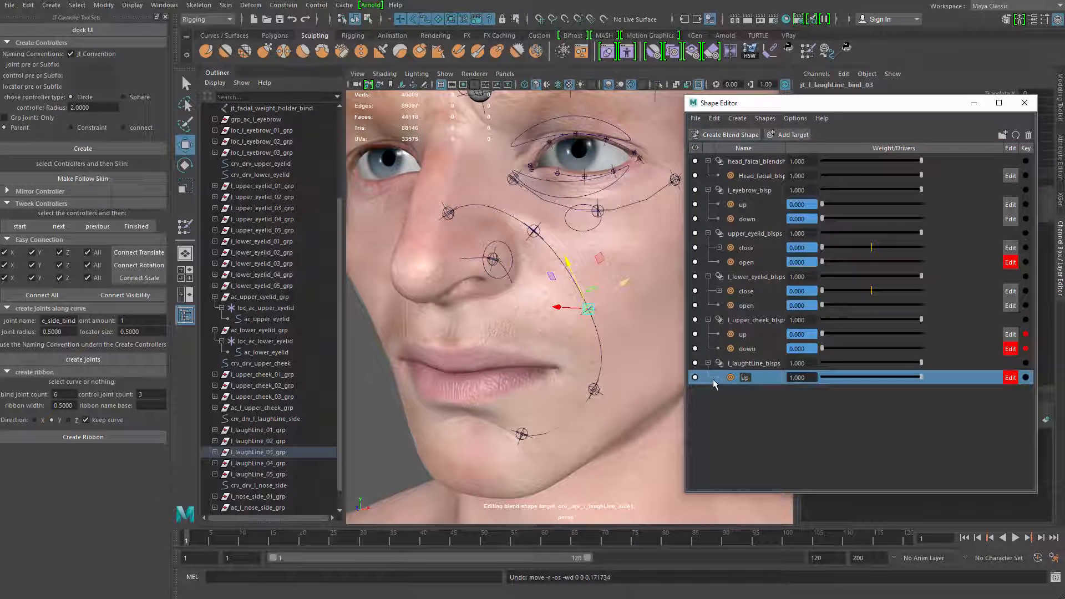
type("side")
key("Return")
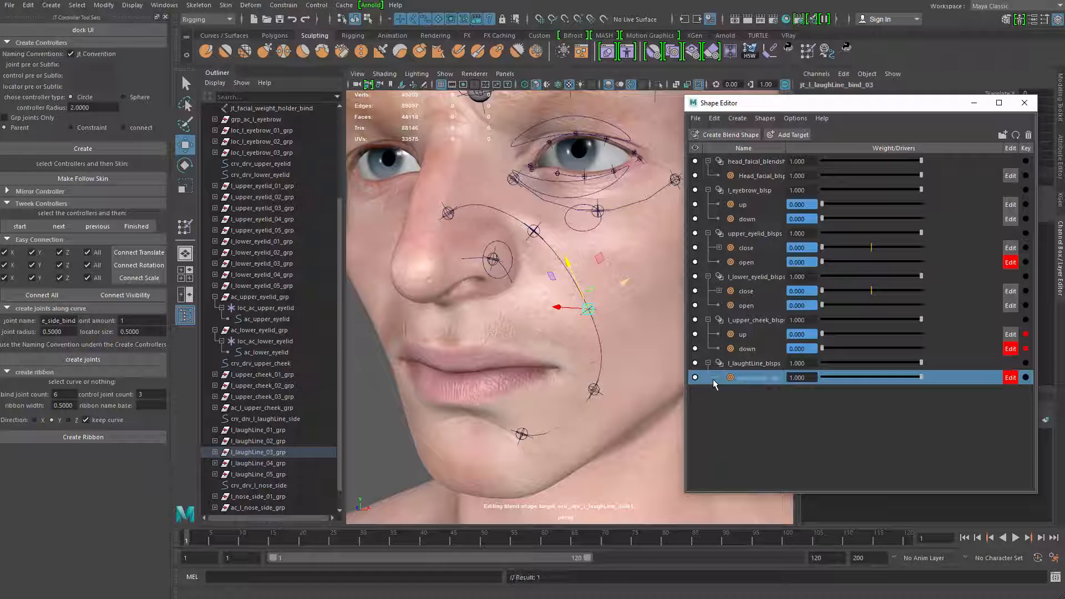
left_click_drag(448, 320, 614, 289, "alt")
key("ctrl+z")
key("ctrl+z")
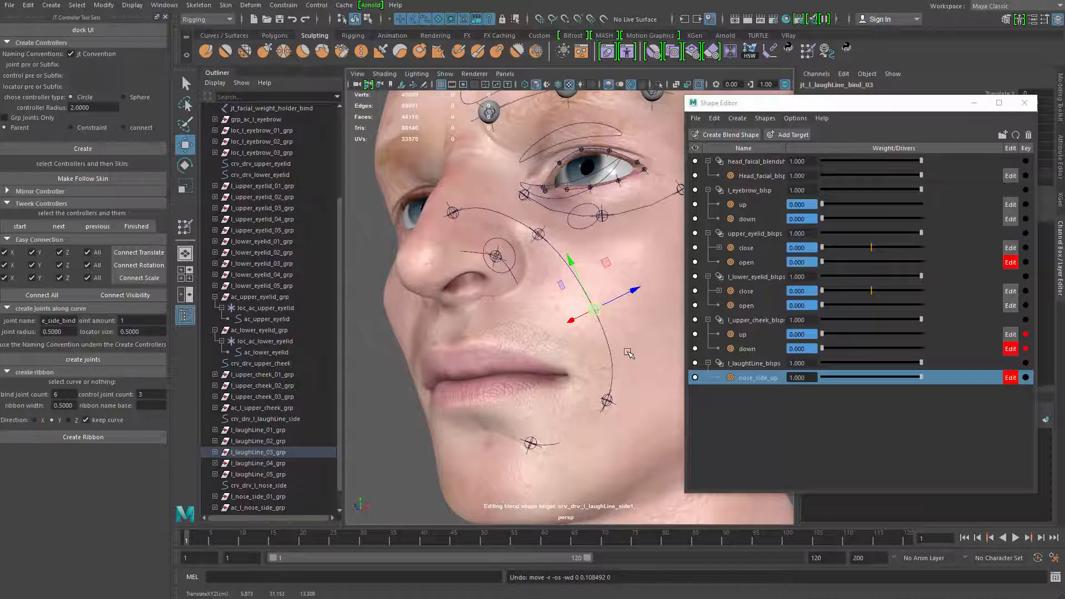
key("ctrl+z")
key("ctrl+z")
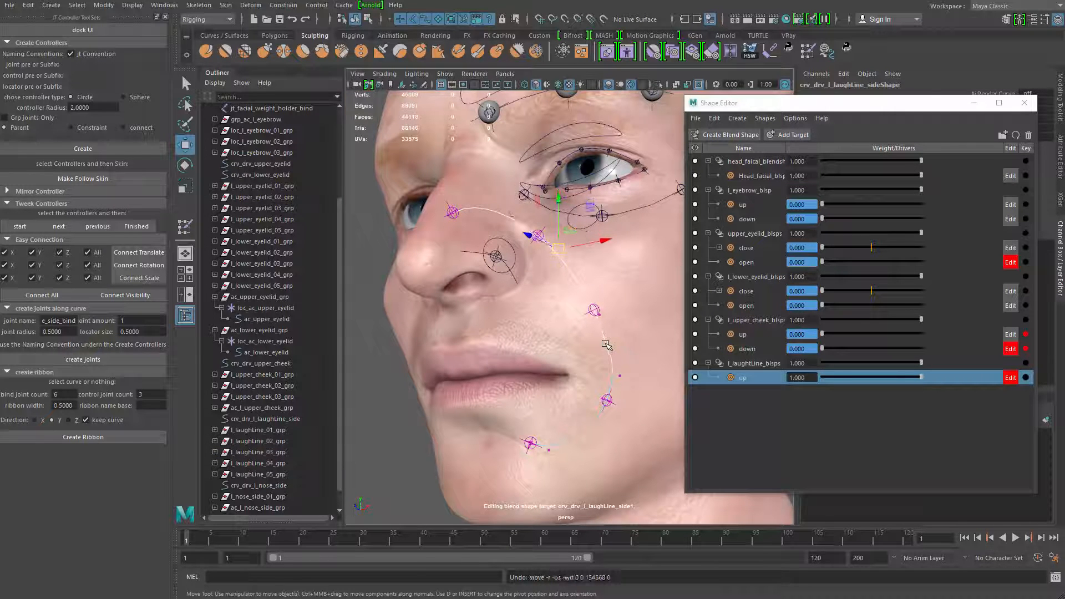
Switch to component selection and raise the laugh-line curve's control vertex on the inner cheek
left_click(597, 276)
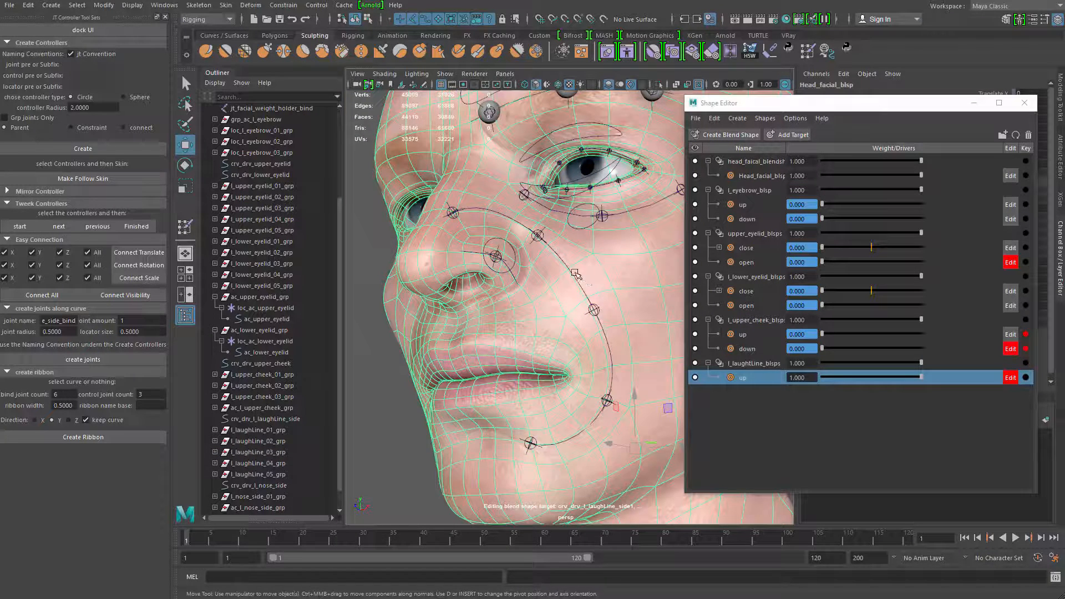
left_click(574, 272)
left_click(368, 20)
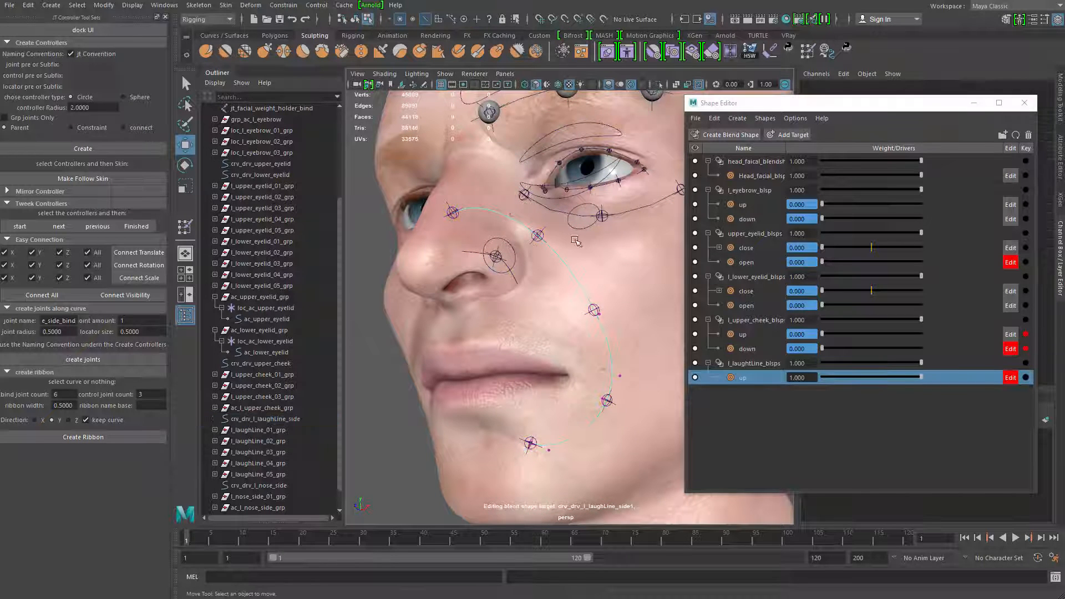
left_click(560, 235)
left_click_drag(561, 230, 560, 188, "alt")
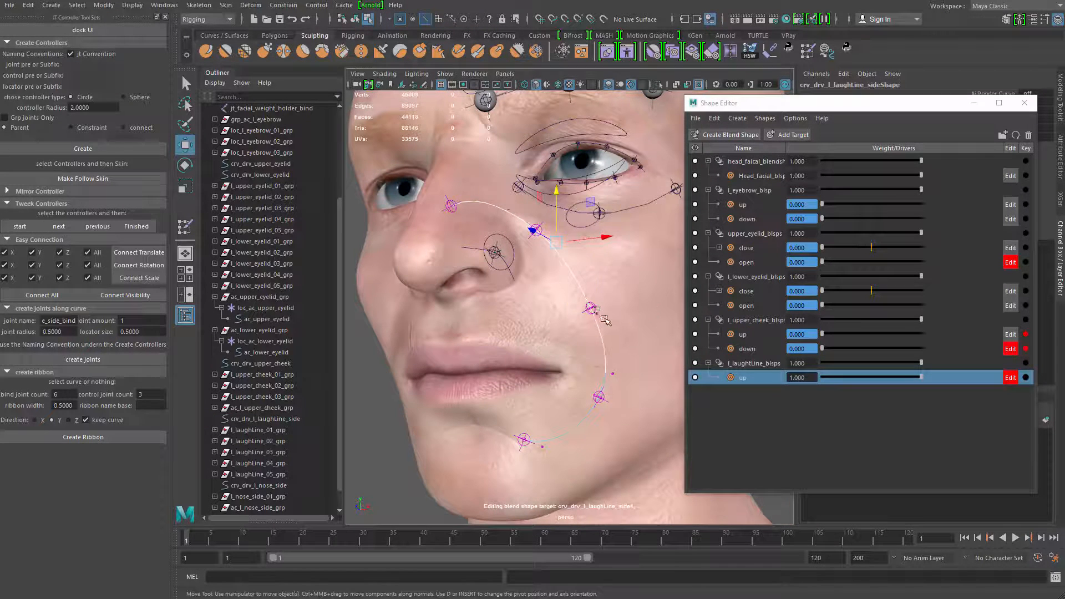
Lift the curve's mid-cheek and lower-cheek control vertices, shifting the lower one slightly outward
left_click(600, 312)
left_click_drag(600, 313, 610, 367)
left_click(609, 363)
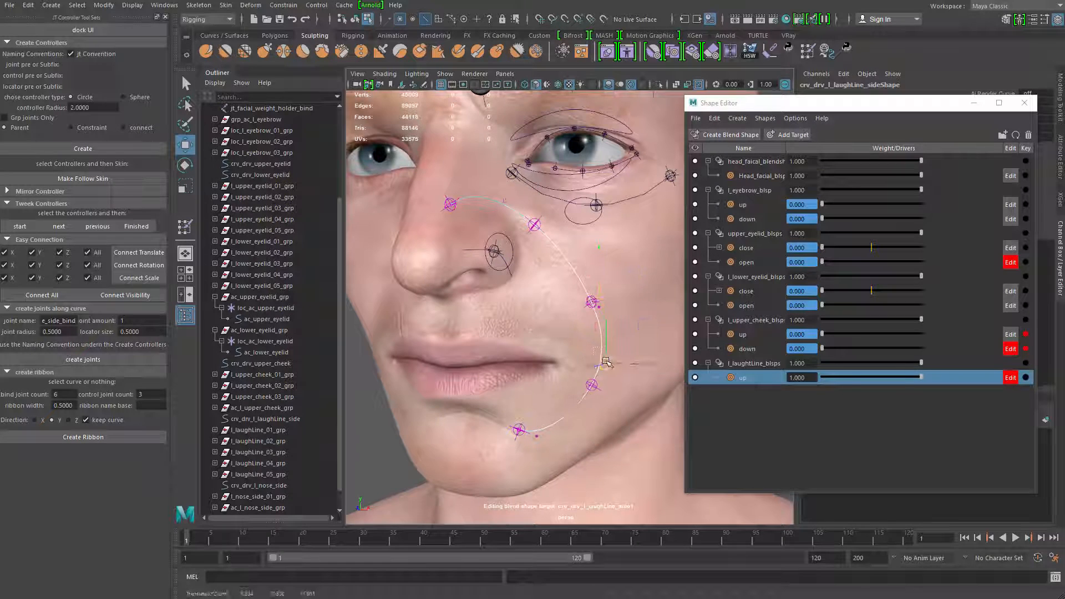
left_click_drag(598, 282, 614, 295, "alt")
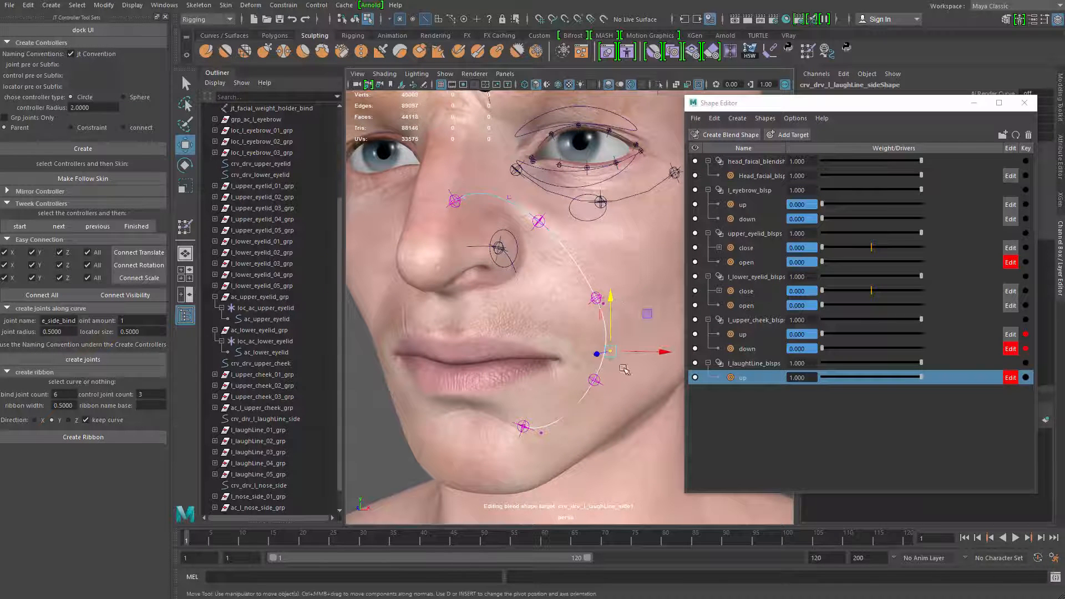
left_click_drag(611, 352, 615, 348)
left_click(598, 298)
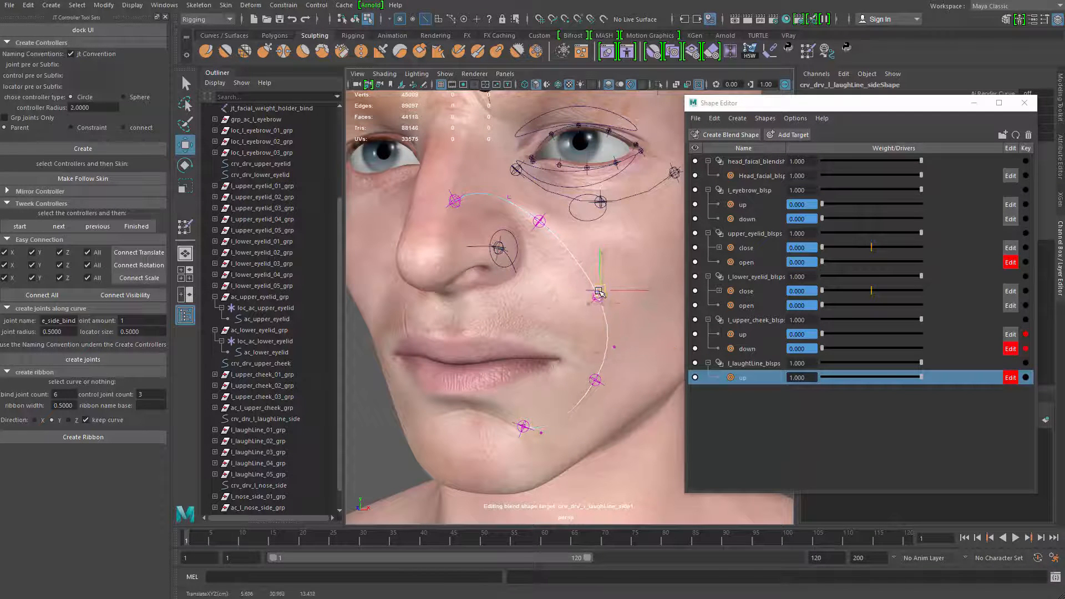
left_click_drag(599, 292, 600, 289)
Raise the curve's inner-cheek vertex further, along with the vertex between the nose and the eye
left_click_drag(630, 246, 602, 242, "alt")
right_click_drag(602, 244, 571, 272, "alt")
left_click(564, 235)
left_click_drag(565, 235, 566, 228)
left_click(522, 206)
left_click_drag(522, 168, 522, 165)
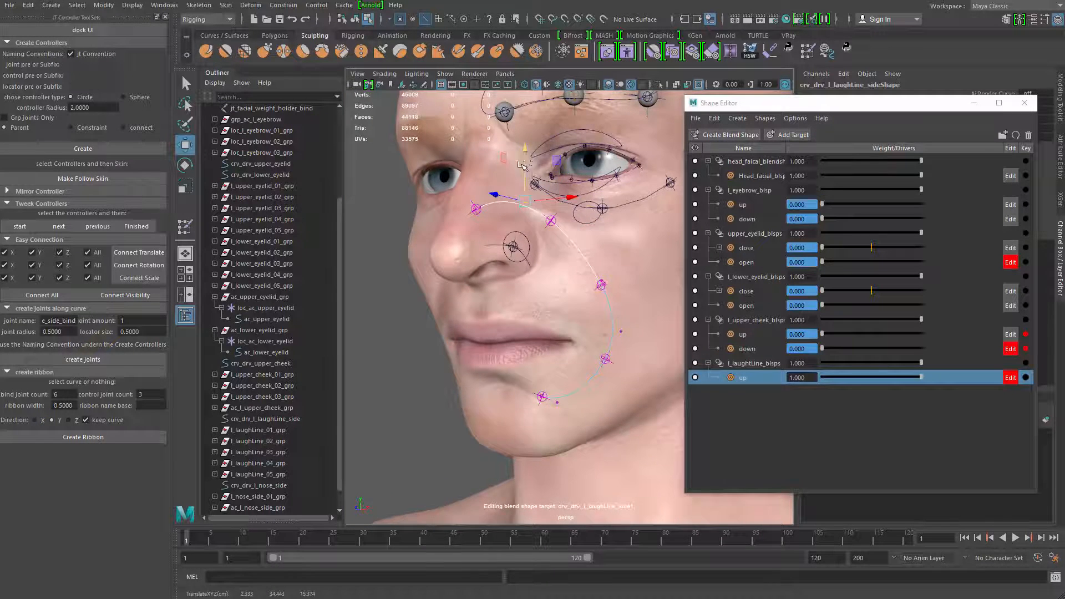
Refine the laugh-line curve's upper arc by raising its end at the nose and adjusting the adjacent vertex
right_click_drag(560, 221, 599, 250, "alt")
left_click_drag(638, 252, 621, 267, "alt")
left_click(599, 272)
key("q")
left_click_drag(491, 186, 508, 172)
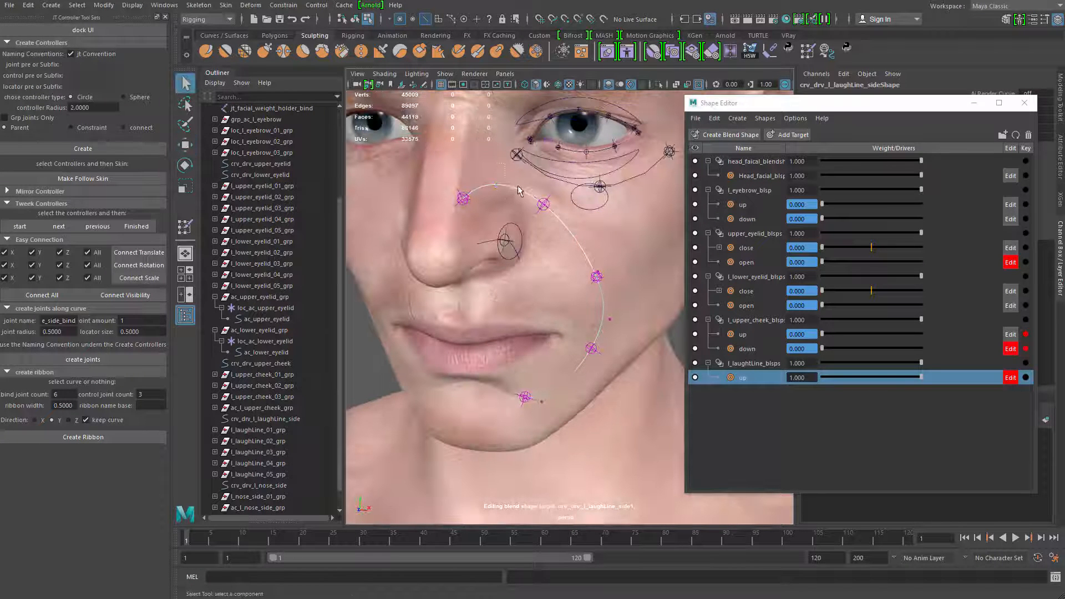
key("w")
left_click(455, 179)
key("ctrl+z")
left_click_drag(456, 195, 511, 197)
key("q")
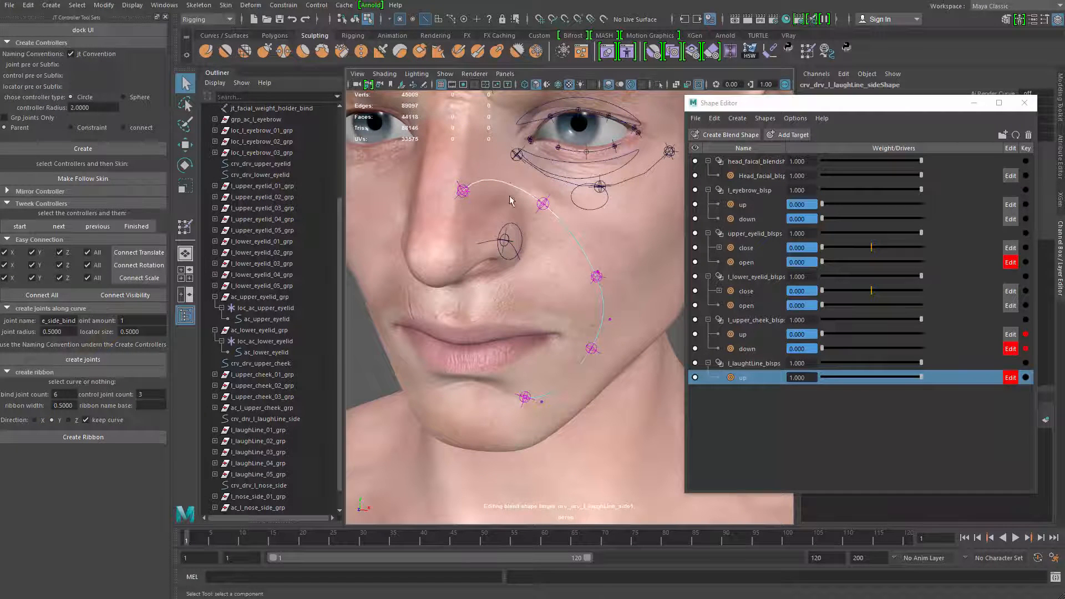
key("w")
left_click_drag(511, 149, 562, 258)
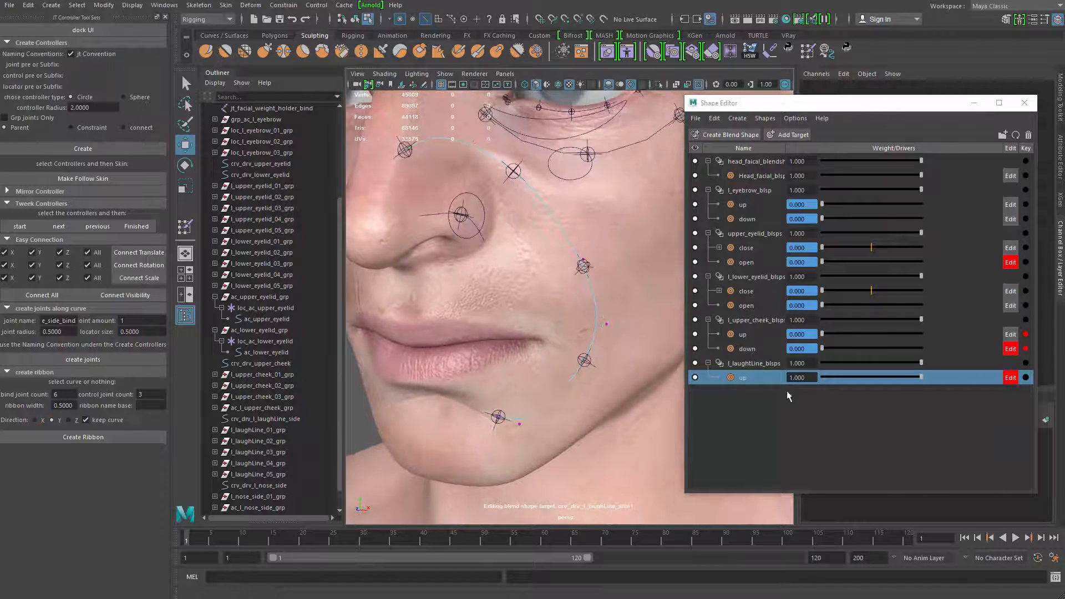
Add a new target to the l_upper_cheek_blsps blend shape for the upper-cheek driver curve
left_click(440, 216)
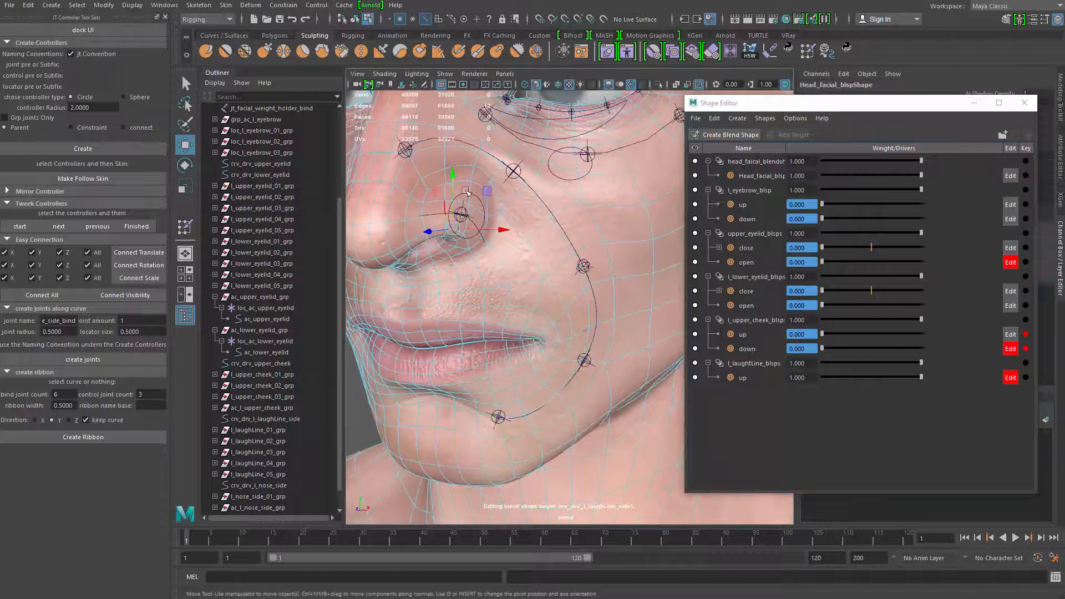
left_click_drag(516, 195, 570, 221, "alt")
key("q")
left_click(541, 234)
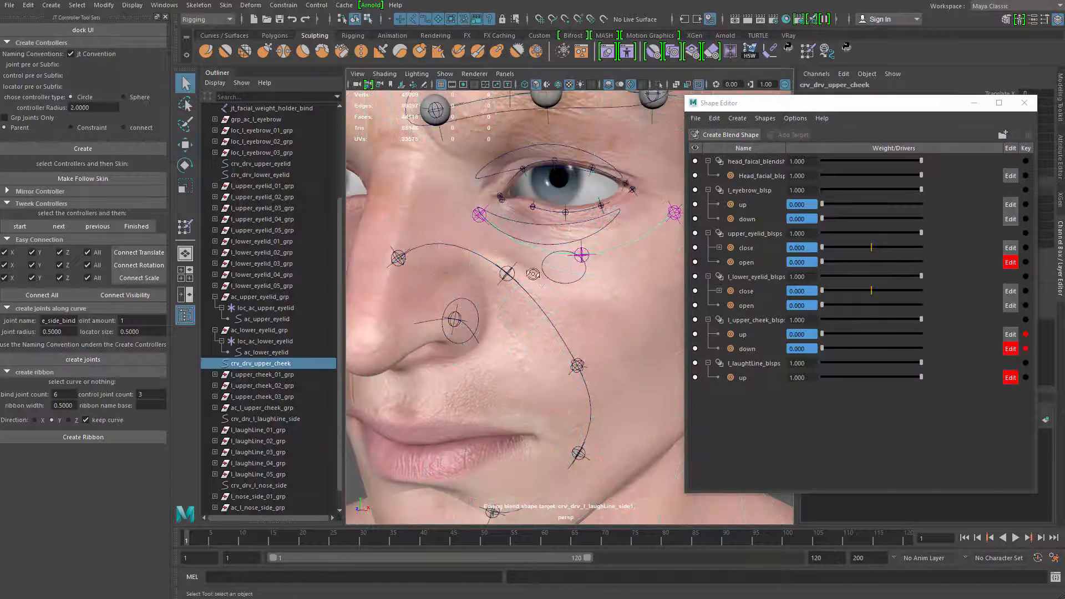
left_click(754, 320)
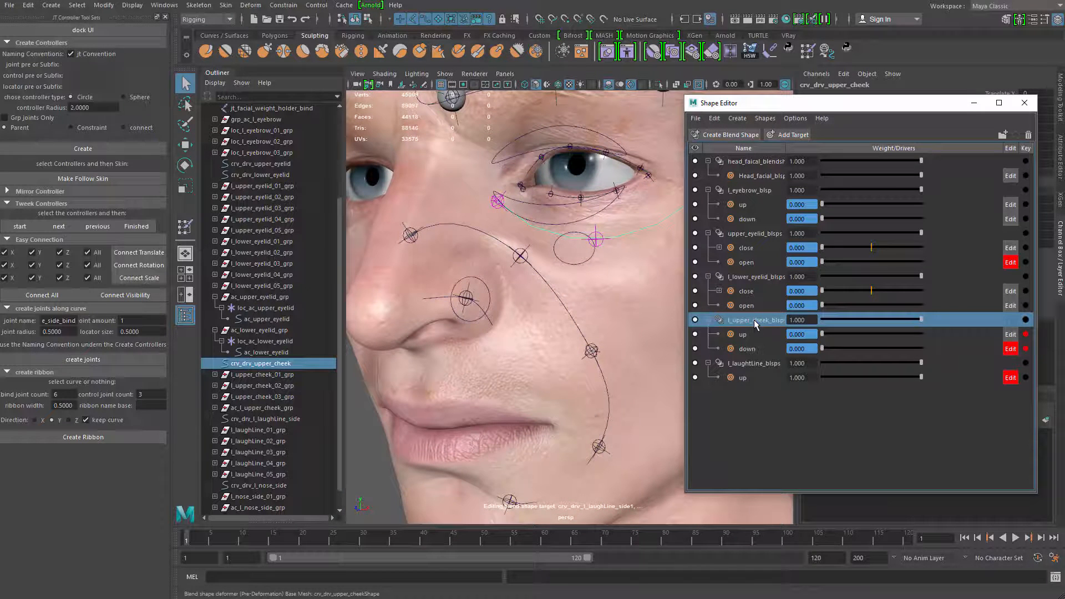
right_click(754, 320)
left_click(782, 327)
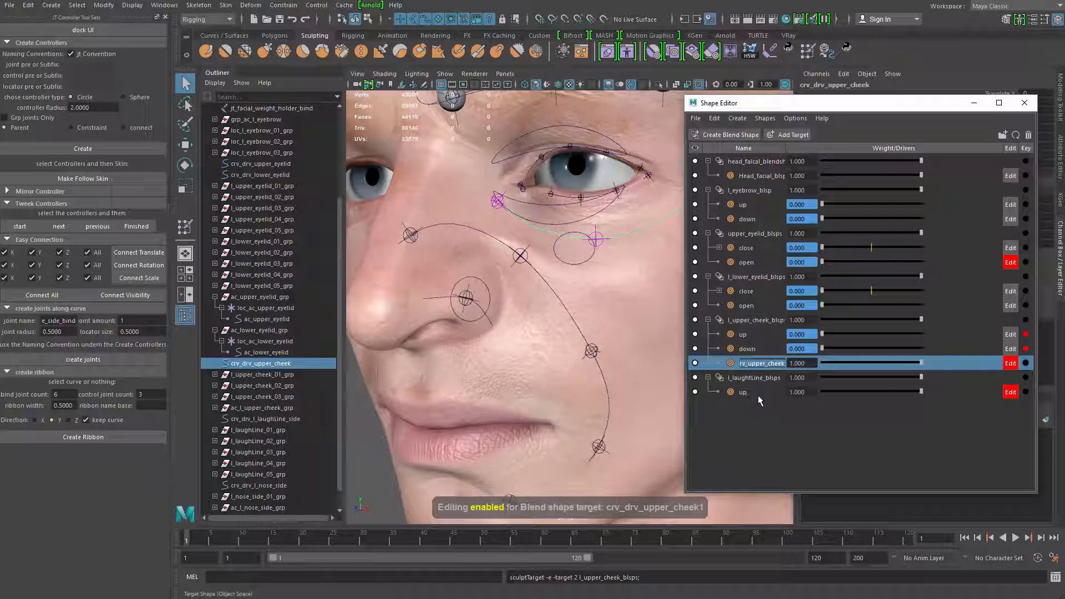
Rename the laugh-line blend shape's up target to describe raising the side of the nose
left_click(759, 392)
left_click(762, 363)
double_click(756, 392)
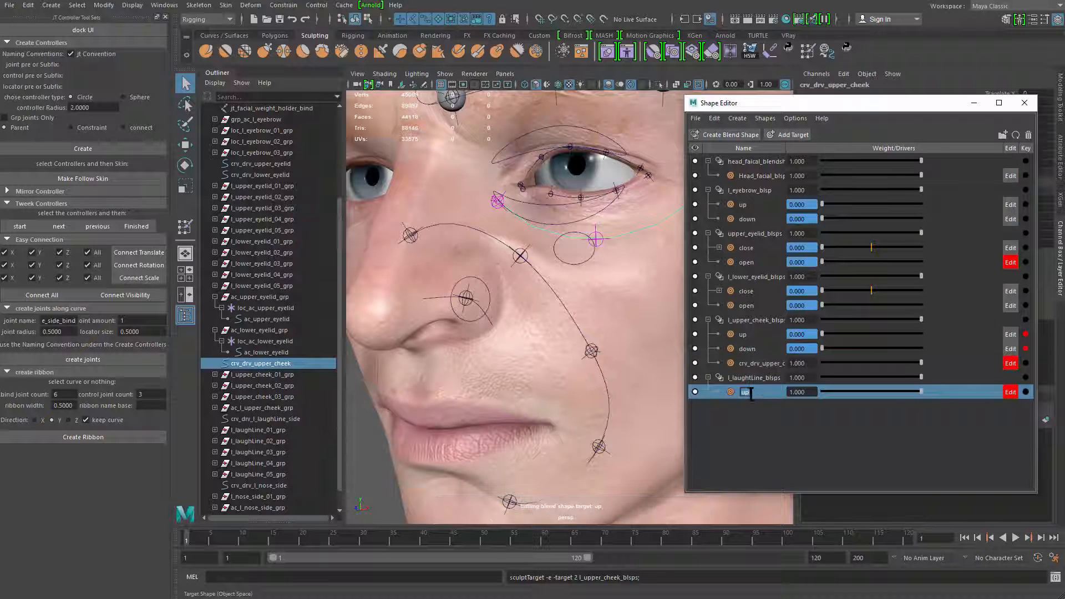
type("se")
key("BackSpace")
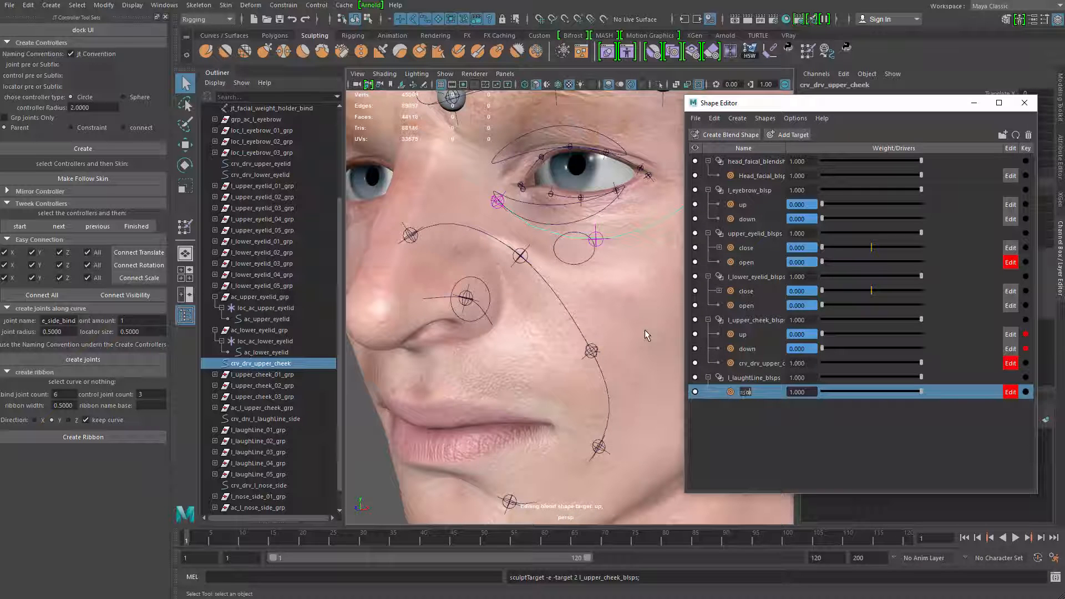
type("kin_up")
key("Return")
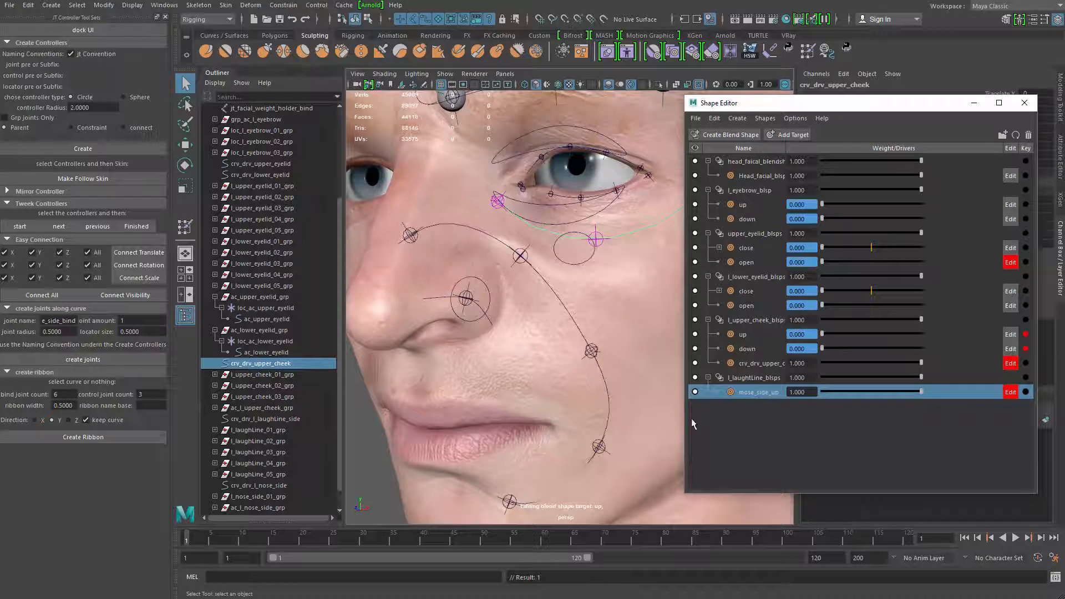
Correct the laugh-line target's name to nose_side_up and give the new upper-cheek target the same name
double_click(746, 392)
type("n")
key("Return")
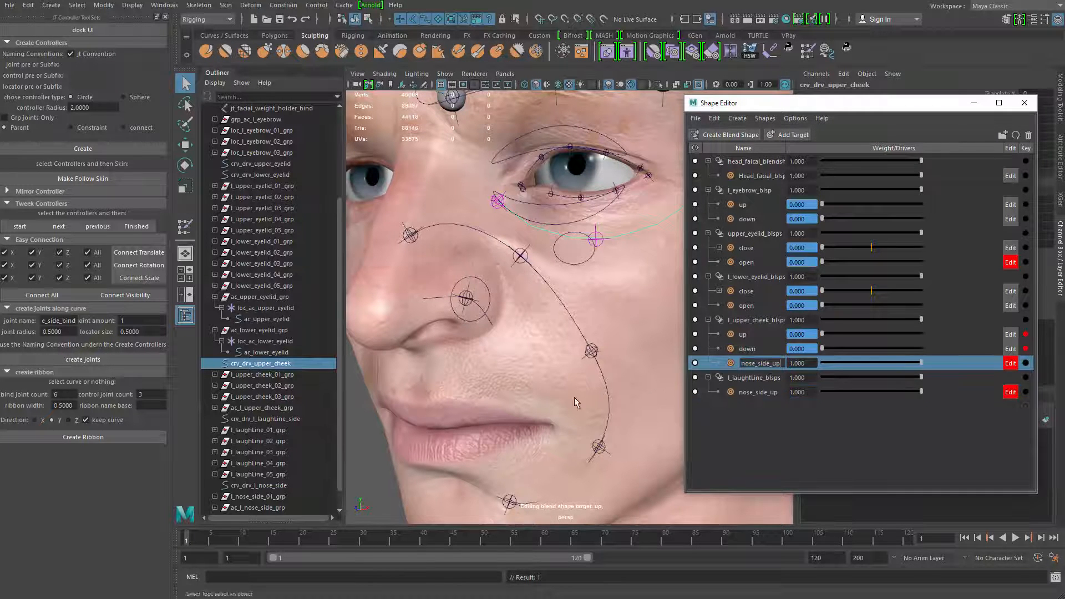
Try to raise the upper-cheek curve's inner control vertex and adjust the bind joint beside the nose bridge
middle_click_drag(521, 369, 521, 390, "alt")
right_click_drag(521, 390, 476, 261, "alt")
left_click(551, 275)
key("w")
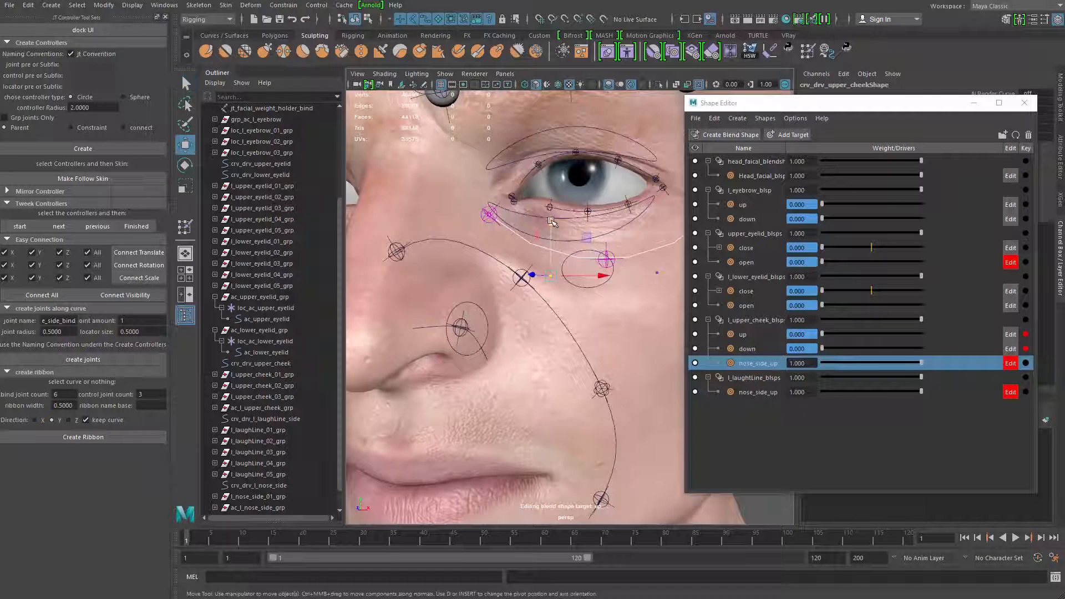
middle_click_drag(552, 222, 559, 185)
left_click(489, 214)
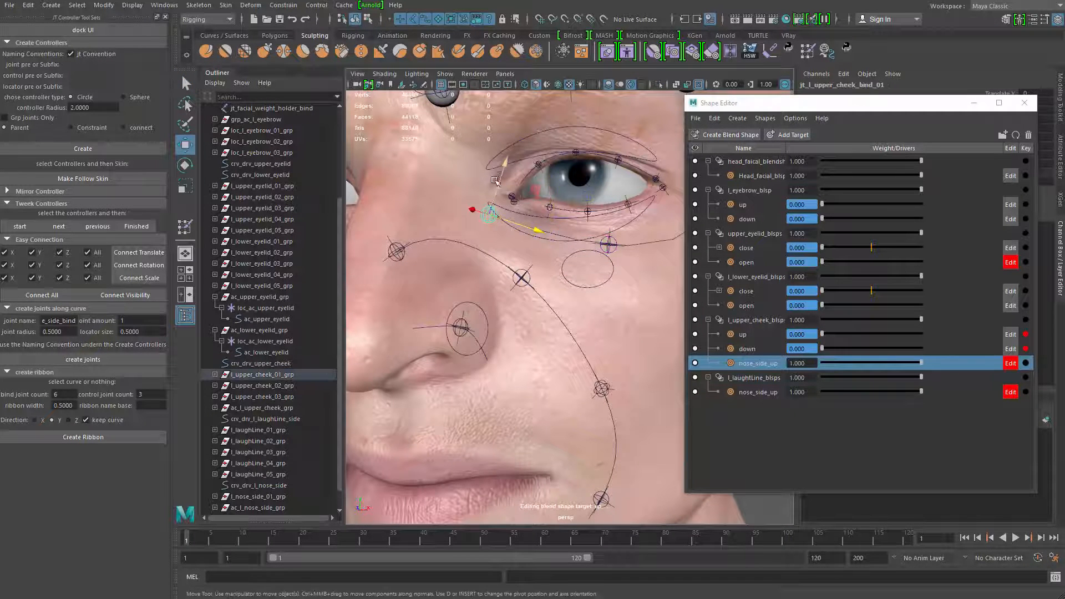
middle_click_drag(495, 181, 488, 204)
left_click_drag(488, 204, 544, 257, "alt")
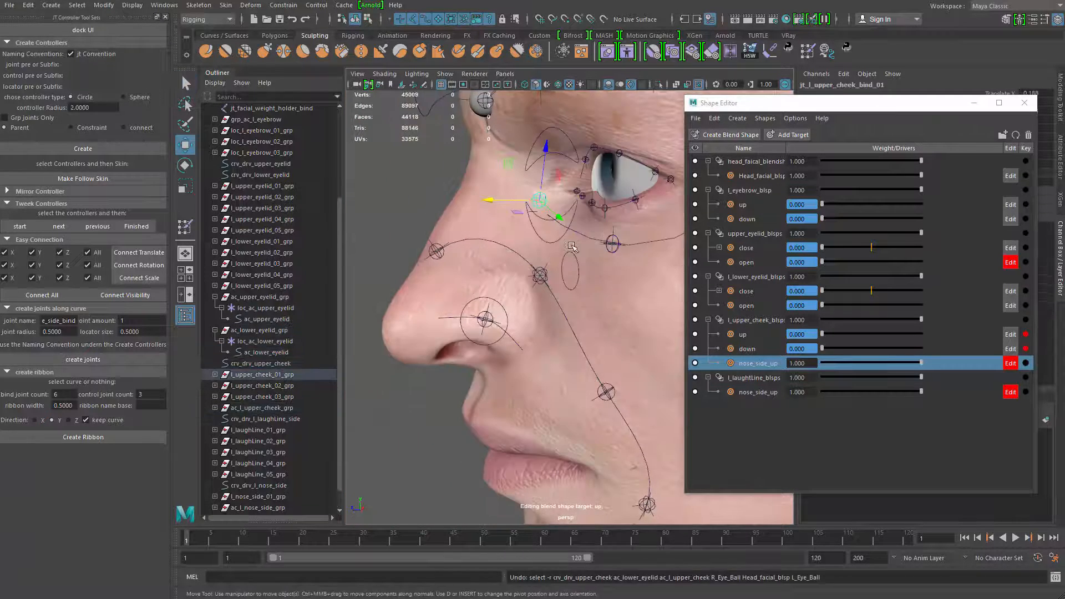
Undo the bind joint adjustment and the upper-cheek vertex move, switching to wireframe display
key("ctrl+z")
key("4")
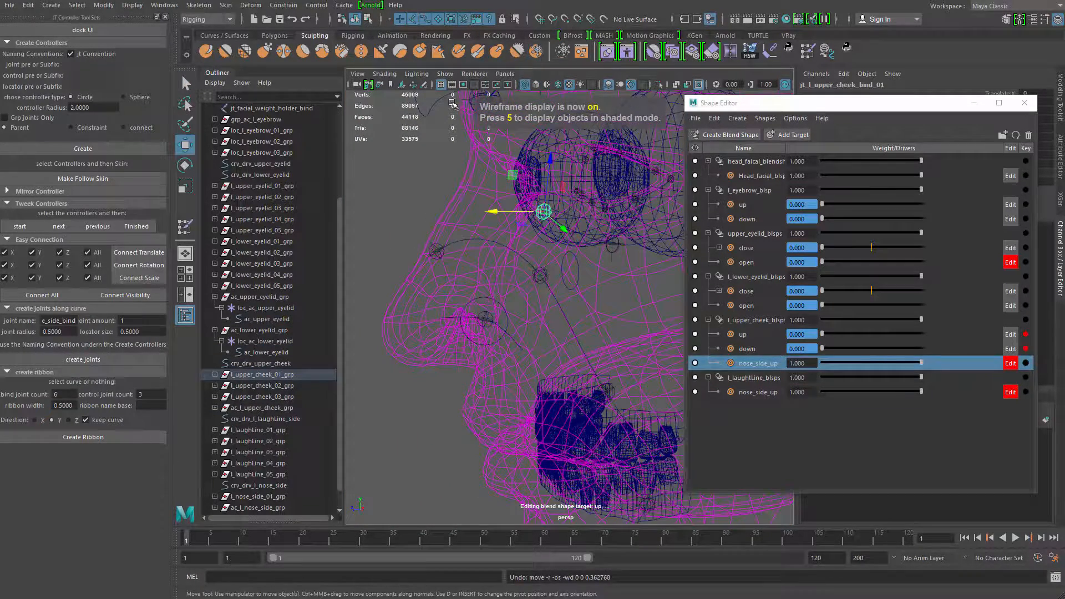
key("ctrl+z")
key("ctrl+z")
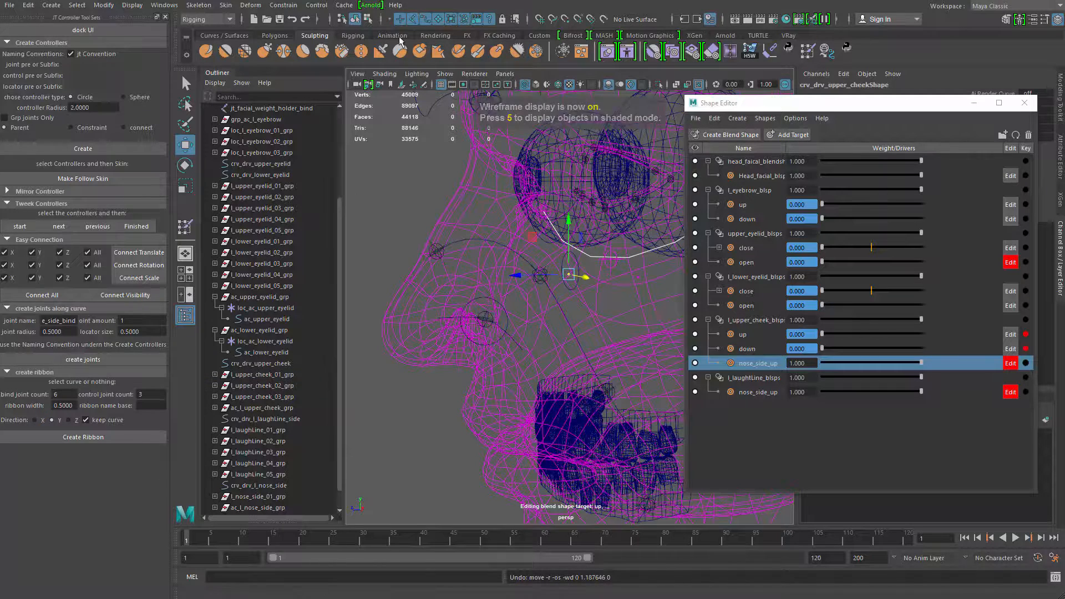
Raise the upper-cheek curve's control vertex nearest the nose and restore the textured shaded display
left_click_drag(514, 198, 566, 199, "alt")
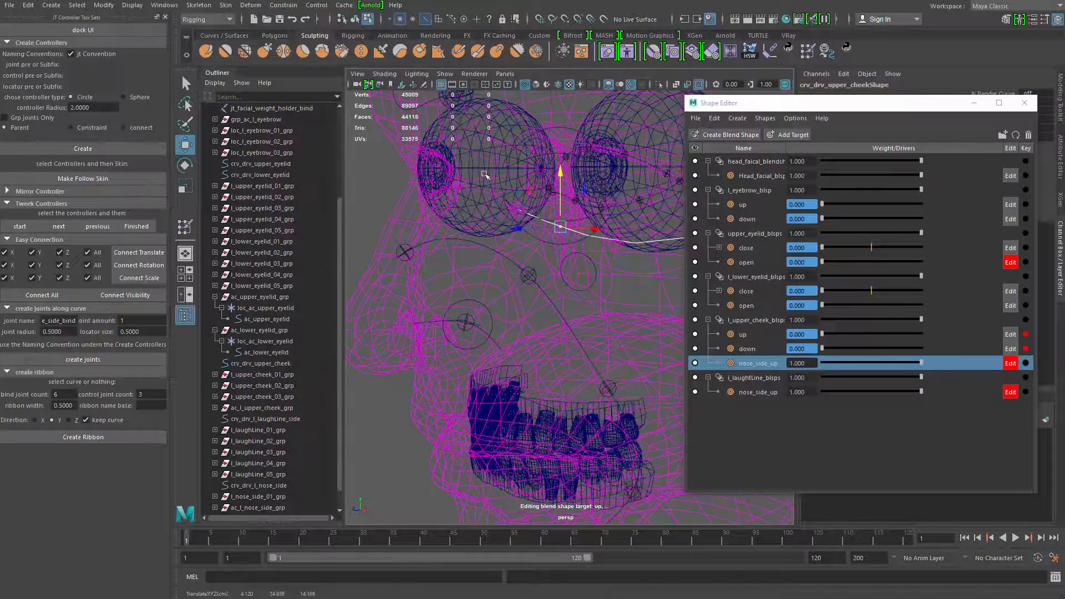
key("5")
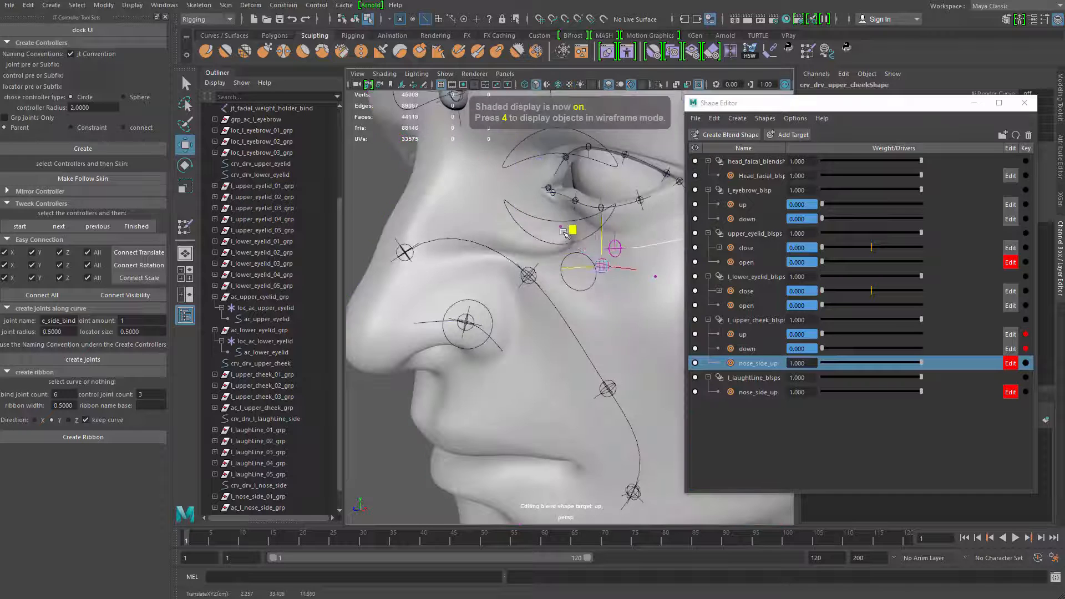
key("6")
key("q")
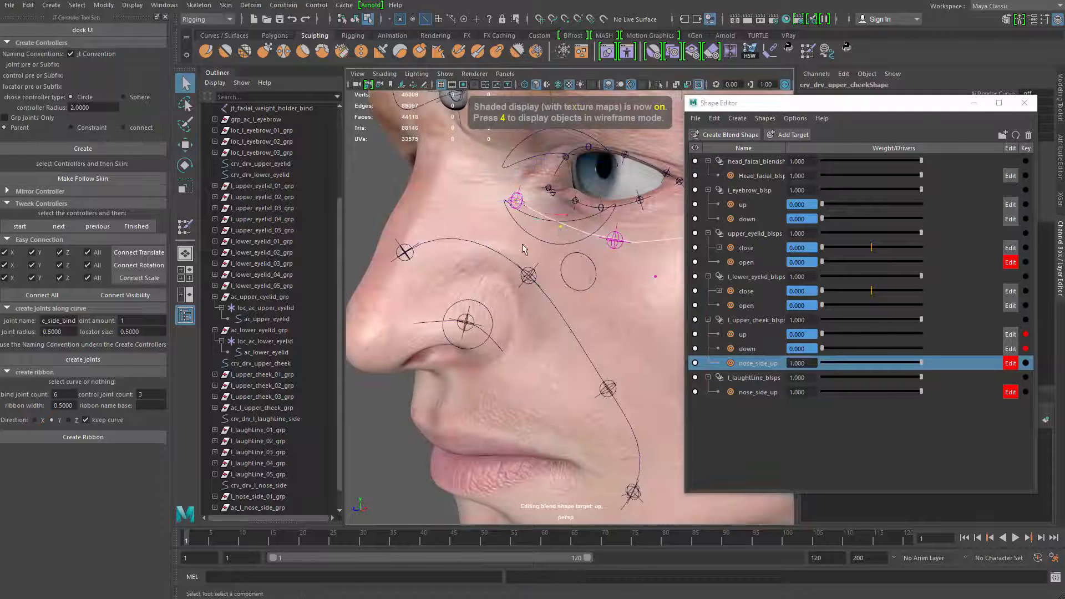
Refine the inner end of the upper-cheek curve by lifting its control vertex near the inner eye corner
key("w")
left_click_drag(495, 215, 488, 216)
left_click_drag(489, 217, 535, 216, "alt")
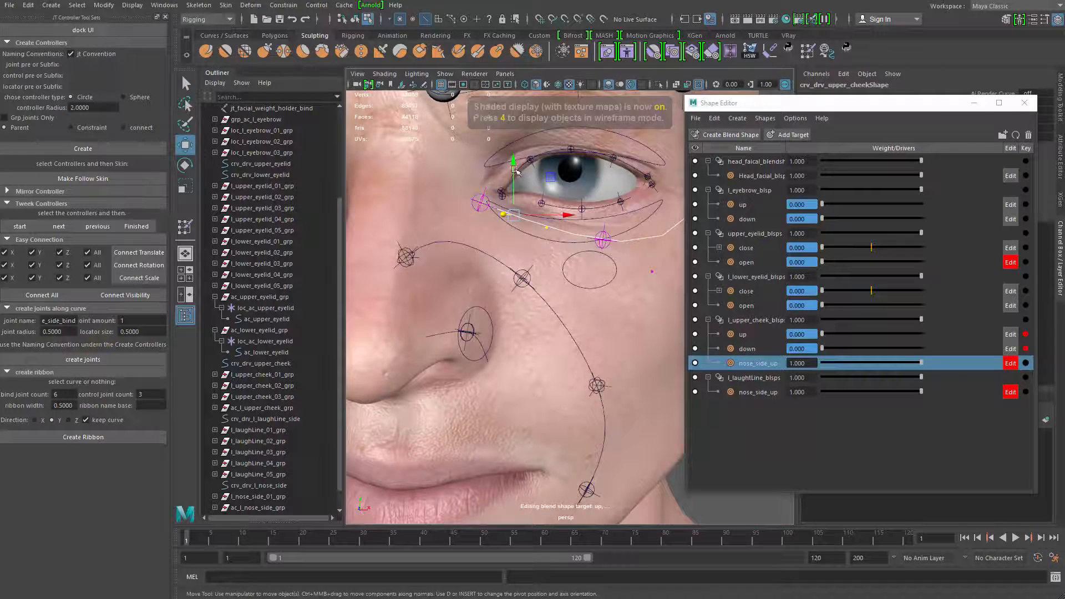
left_click_drag(514, 163, 514, 158)
key("q")
left_click_drag(540, 236, 572, 225, "alt")
key("ctrl+z")
key("w")
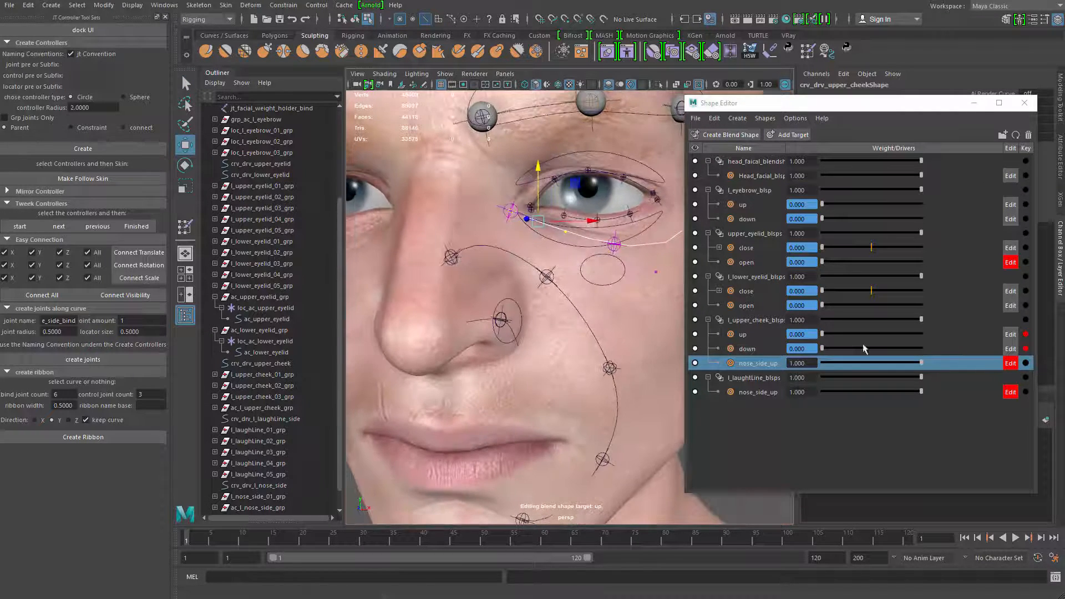
Create a blend shape deformer on the nose-side driver curve, selected in object mode
left_click_drag(635, 345, 446, 340, "alt")
key("q")
left_click(572, 317)
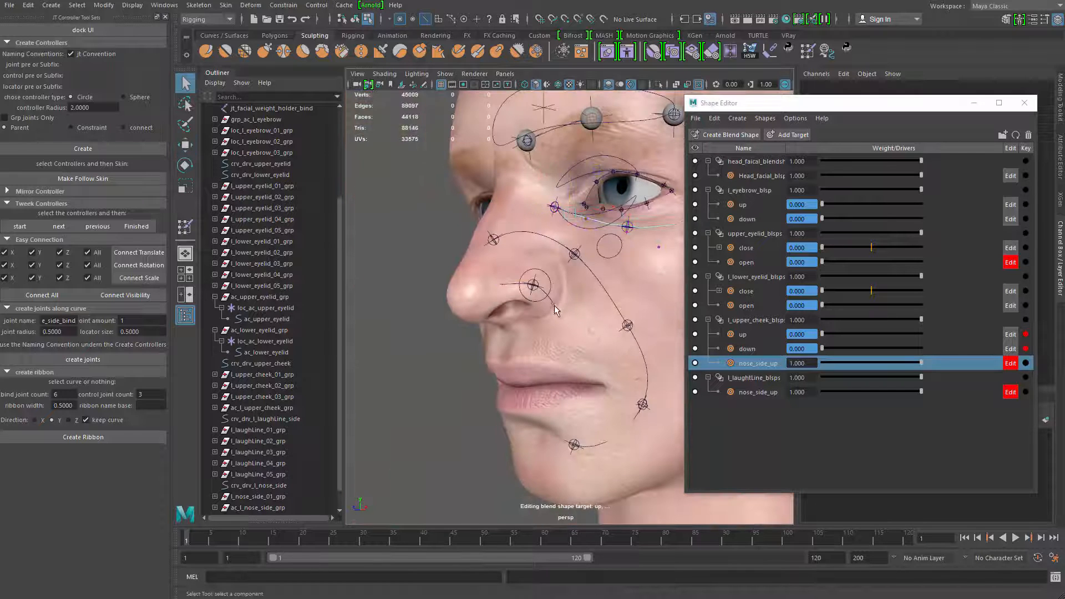
left_click(555, 305)
middle_click_drag(555, 306, 573, 297, "alt")
right_click_drag(572, 298, 586, 311, "alt")
left_click(756, 414)
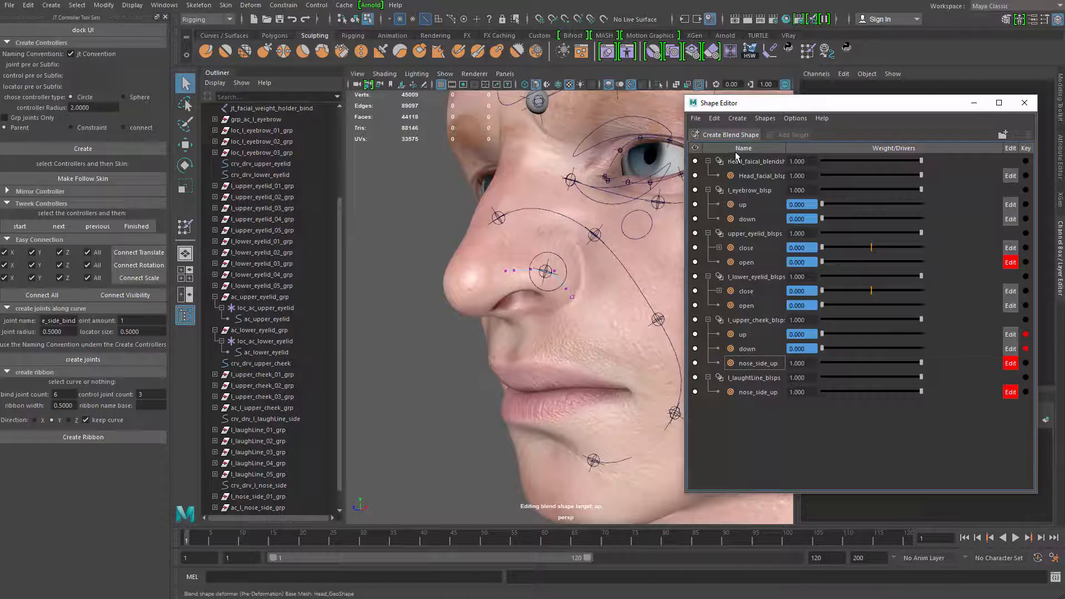
key("F8")
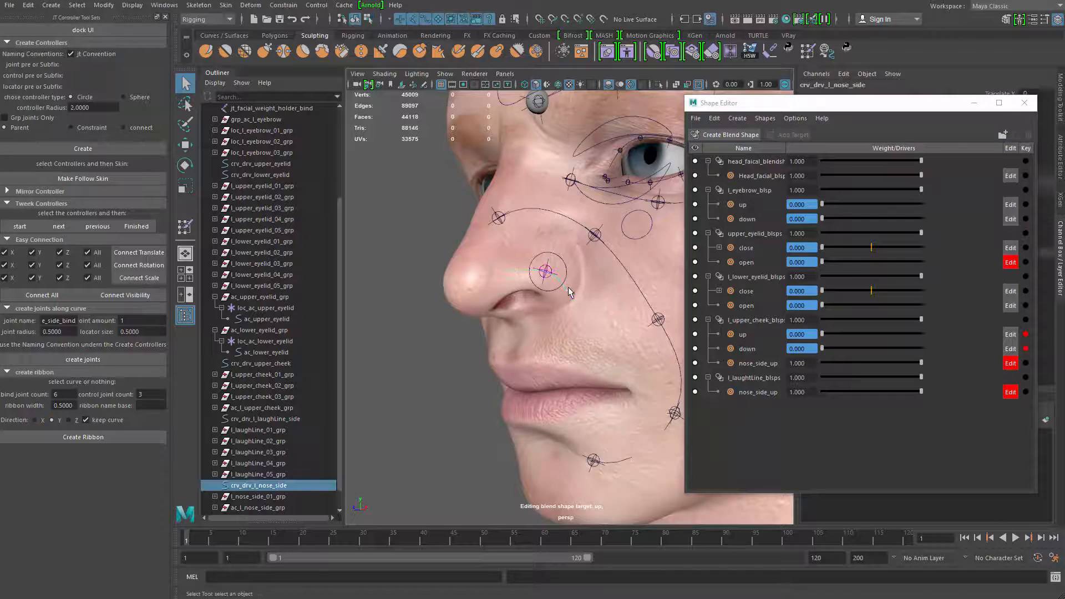
mouse_move(543, 315)
left_mouse_down("alt")
mouse_move(574, 308)
mouse_move(596, 281)
mouse_move(558, 309)
left_mouse_up("alt")
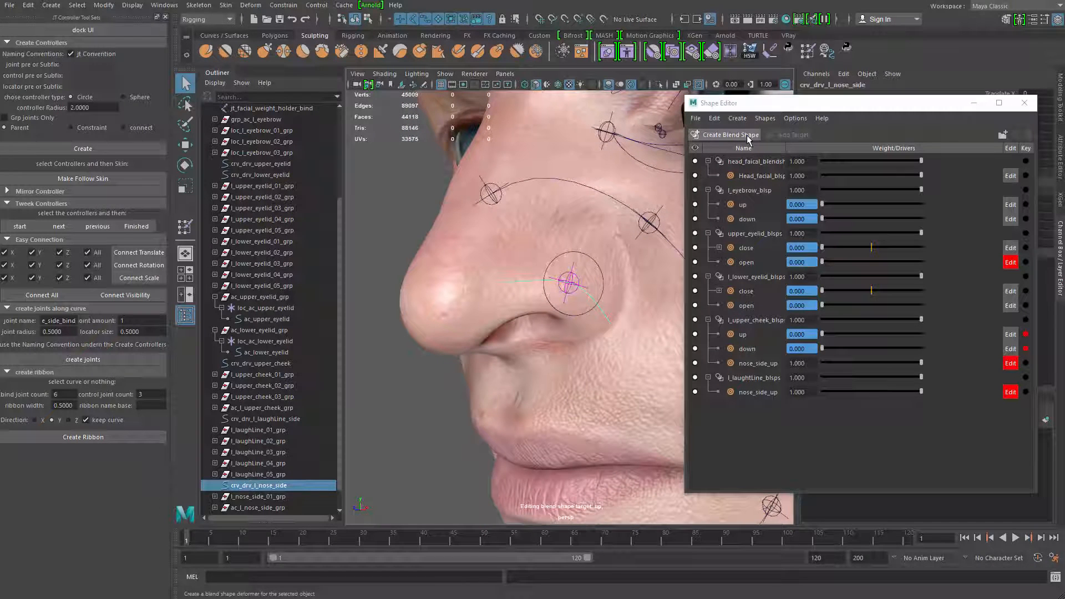
left_click(730, 135)
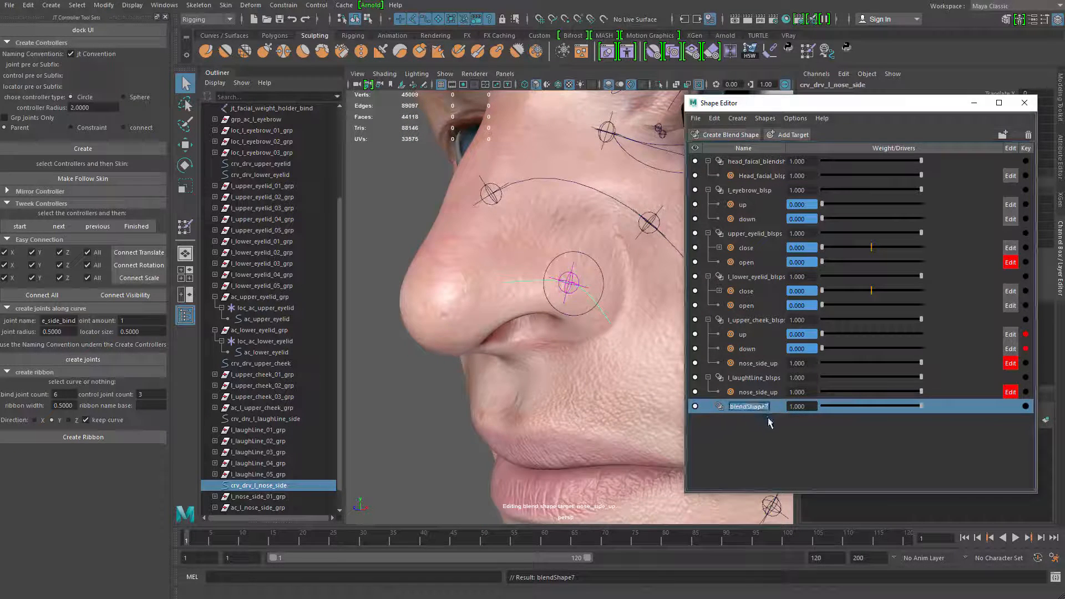
Name the new blend shape deformer l_nose_side_blsps
key("BackSpace")
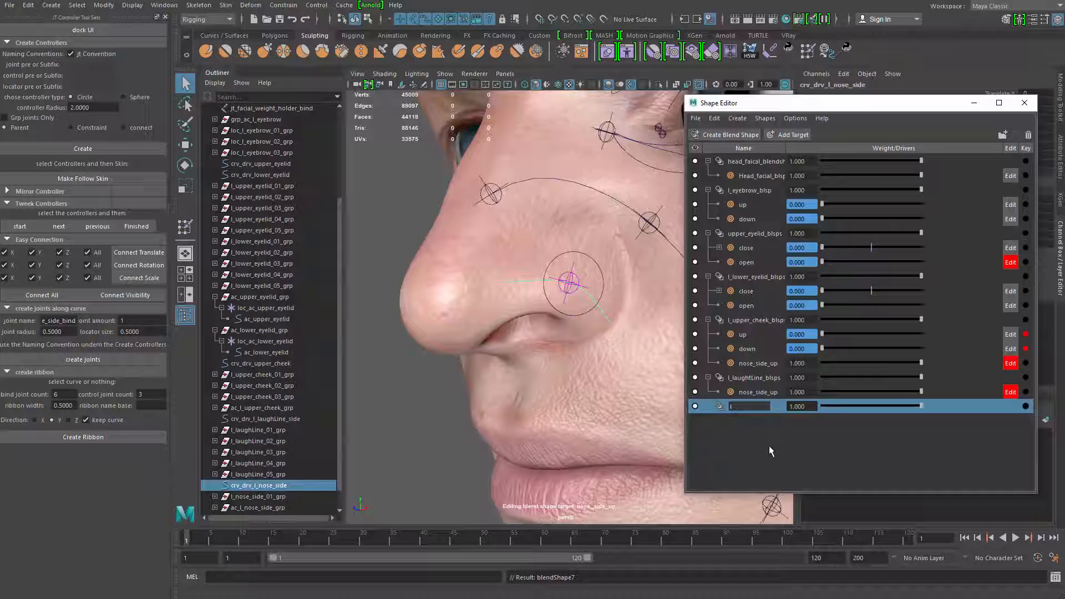
type("l_nose_")
type("s")
type("ide_blsp")
type("s")
key("Return")
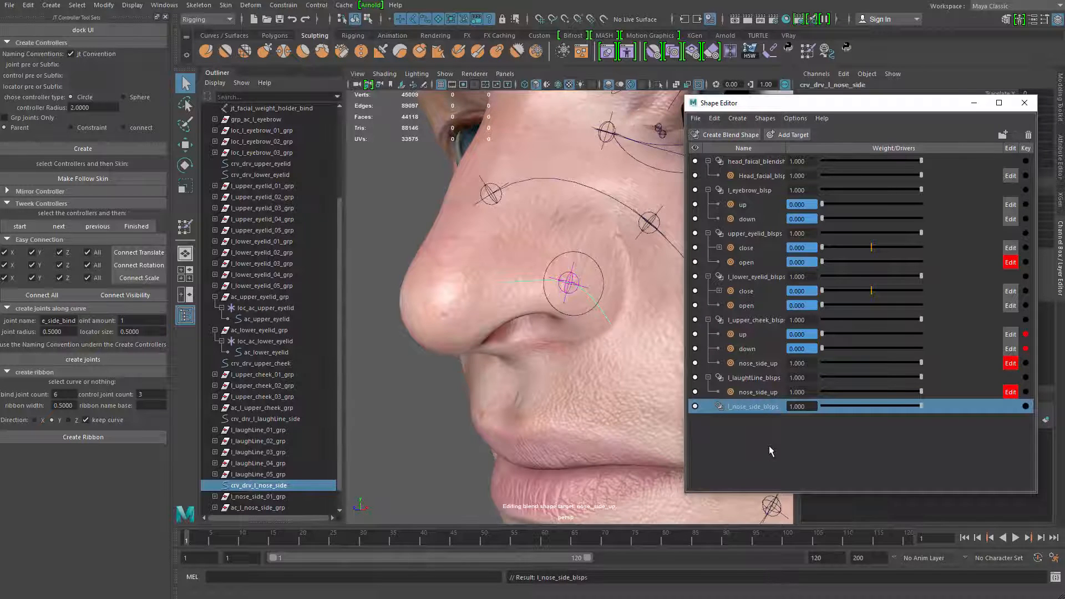
Try to raise and rotate all of the nose-side curve's control vertices
middle_click_drag(483, 421, 497, 415, "alt")
left_click(367, 20)
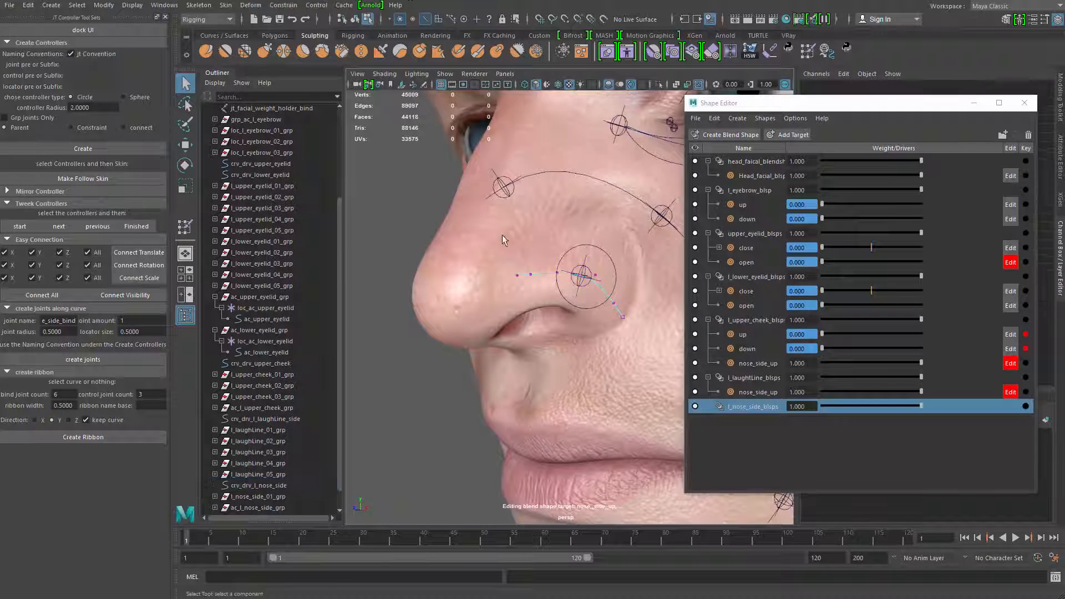
left_click_drag(655, 383, 502, 236)
key("w")
left_click_drag(576, 240, 576, 197)
left_click_drag(516, 217, 551, 194, "alt")
key("e")
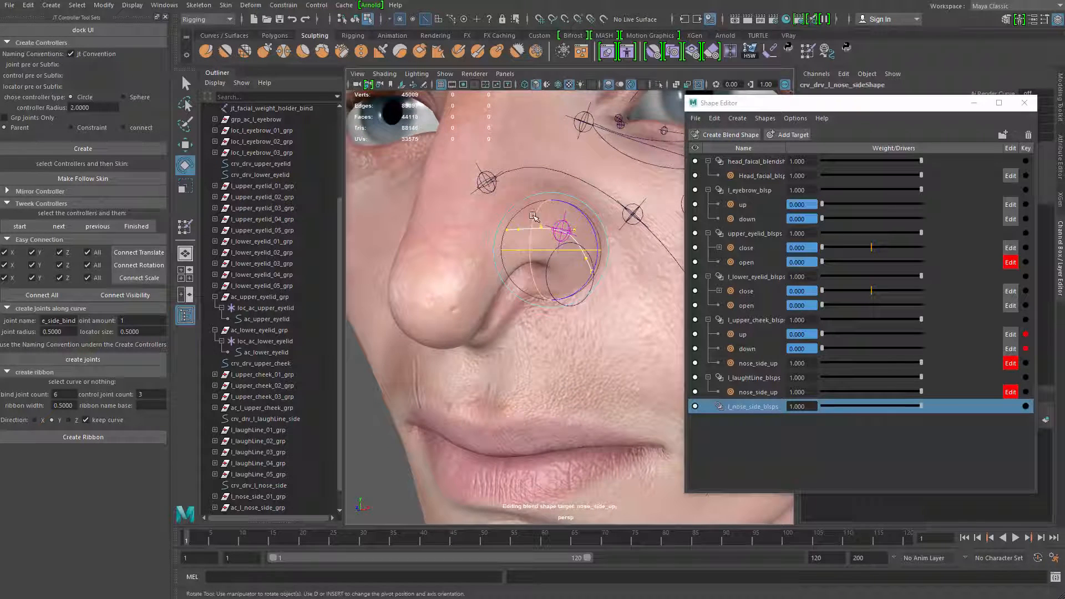
left_click_drag(608, 256, 606, 232)
Try to reposition the nose-side curve's control vertices further so they fit the side of the nose
key("w")
left_click_drag(565, 203, 586, 214, "alt")
key("e")
key("w")
right_click_drag(586, 214, 518, 217, "alt")
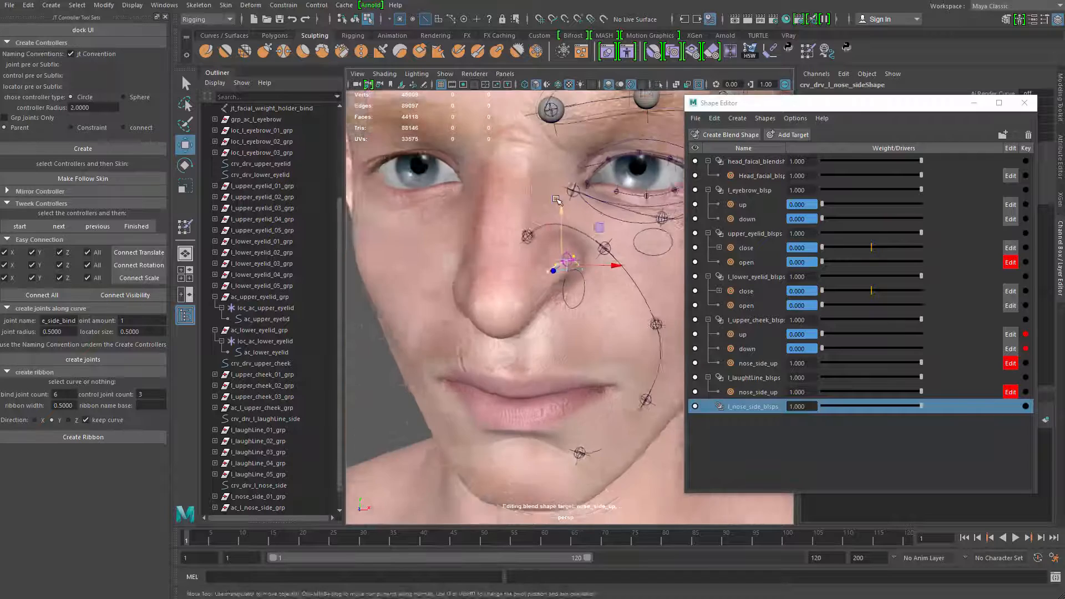
left_click_drag(519, 216, 472, 215, "alt")
right_click_drag(477, 215, 453, 214, "alt")
left_click_drag(453, 214, 520, 222, "alt")
right_click_drag(520, 222, 563, 243, "alt")
left_click_drag(535, 210, 535, 205)
left_click_drag(536, 206, 515, 217, "alt")
right_click_drag(513, 222, 530, 236, "alt")
left_click_drag(530, 236, 496, 243, "alt")
Undo the moves and rotations made to the nose-side curve's control vertices
key("q")
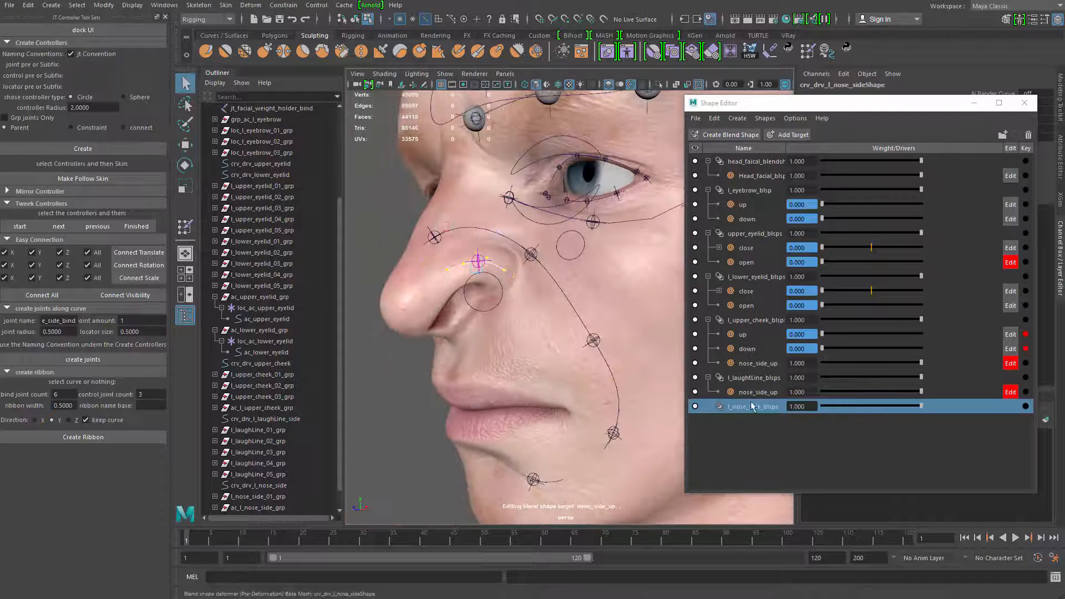
left_click(753, 411)
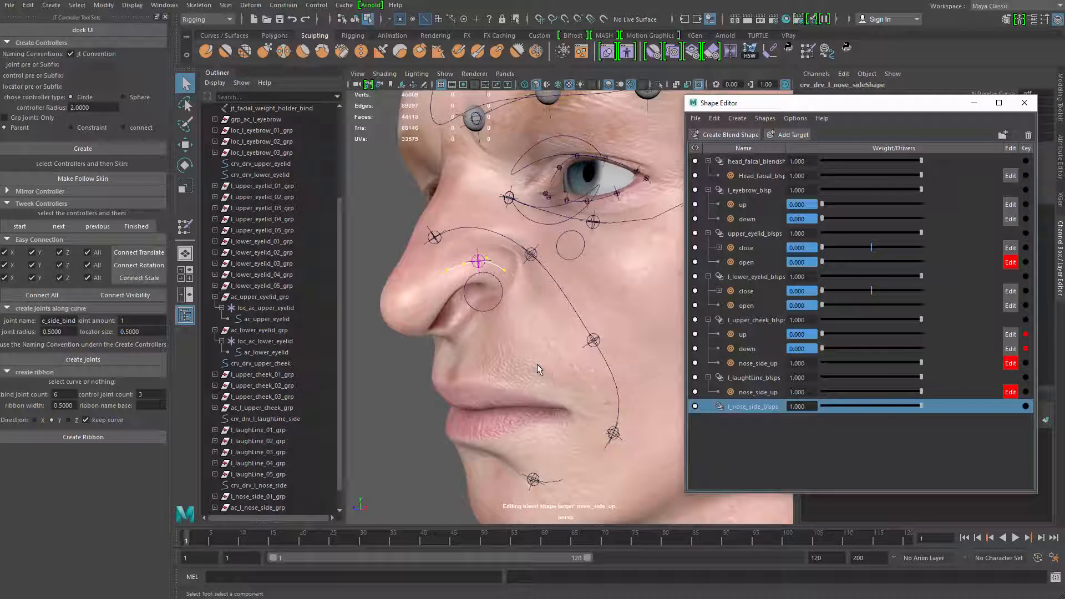
left_click_drag(503, 361, 528, 339, "alt")
right_click_drag(519, 340, 527, 348, "alt")
key("ctrl+z")
key("ctrl+z")
key("ctrl+z")
key("ctrl+z")
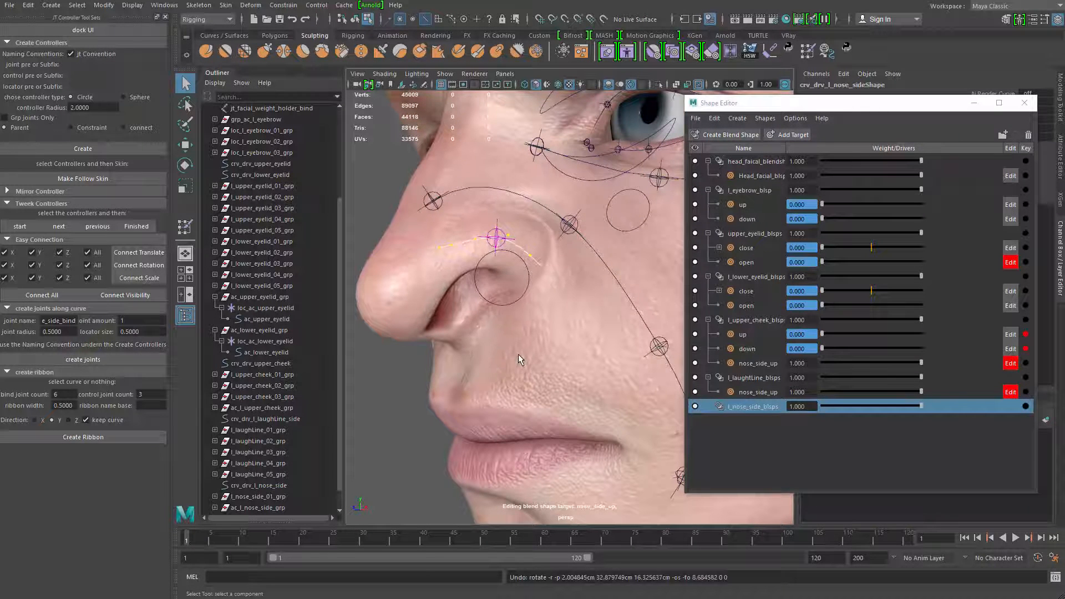
key("ctrl+z")
key("ctrl+z")
key("ctrl+z")
left_click_drag(493, 358, 506, 331, "alt")
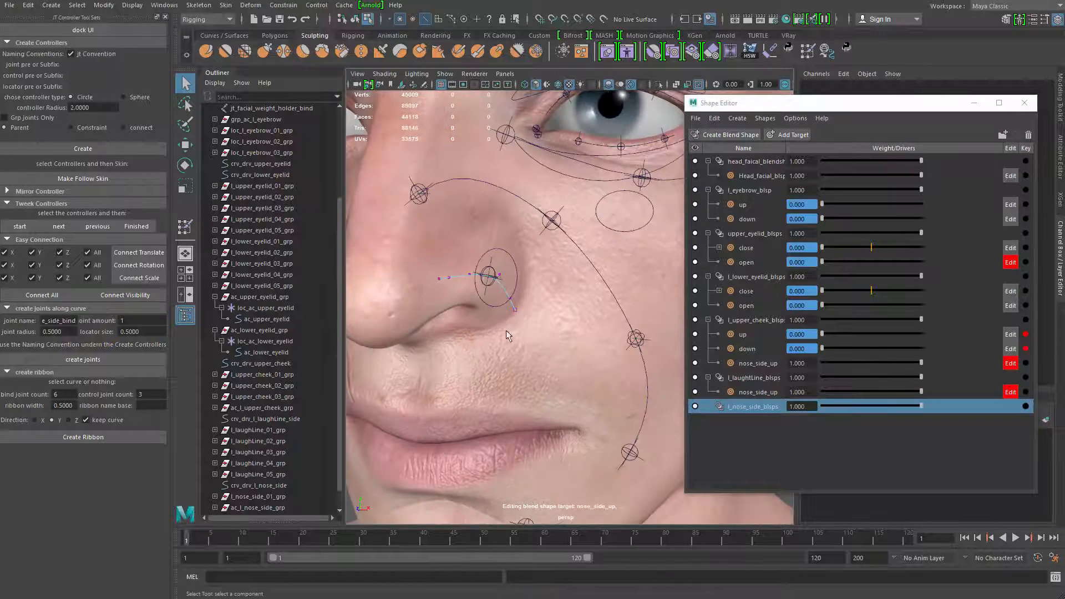
Add a target named nose_side_up to the l_nose_side_blsps blend shape
left_click(787, 136)
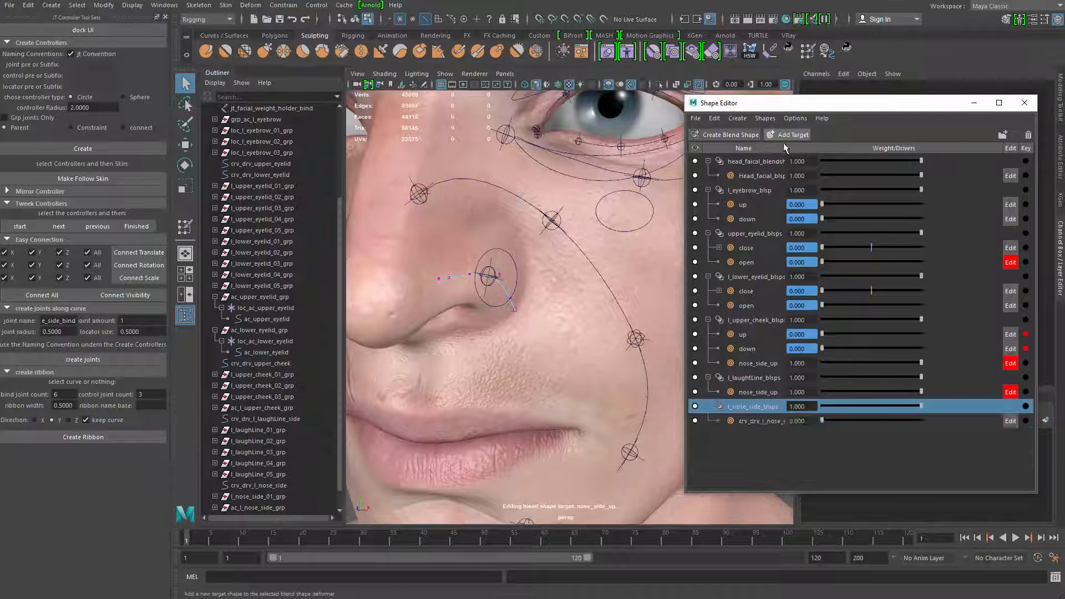
double_click(774, 421)
type("nose_side_up")
key("Return")
Sculpt the nose_side_up target by selecting all of the nose-side curve's control vertices and raising them along the side of the nose
left_click_drag(539, 461, 421, 240, "alt")
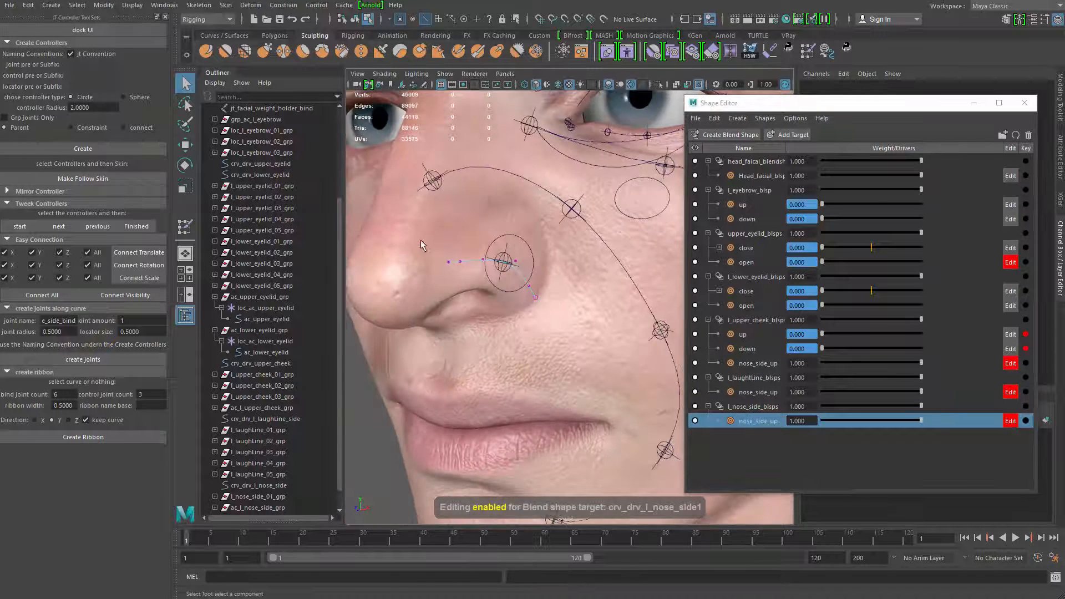
key("w")
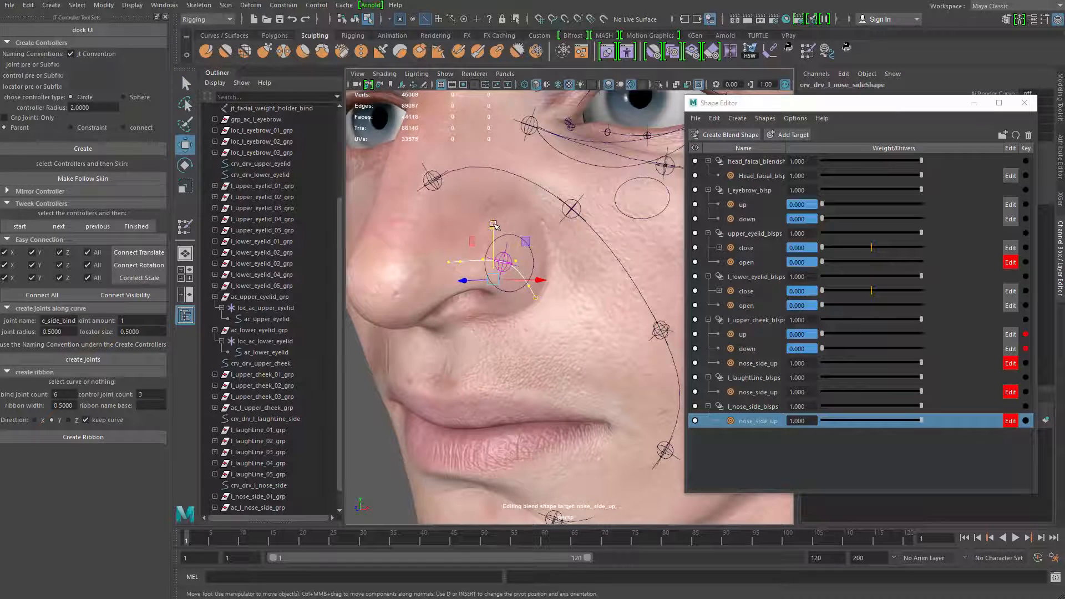
left_click_drag(493, 225, 494, 178)
key("e")
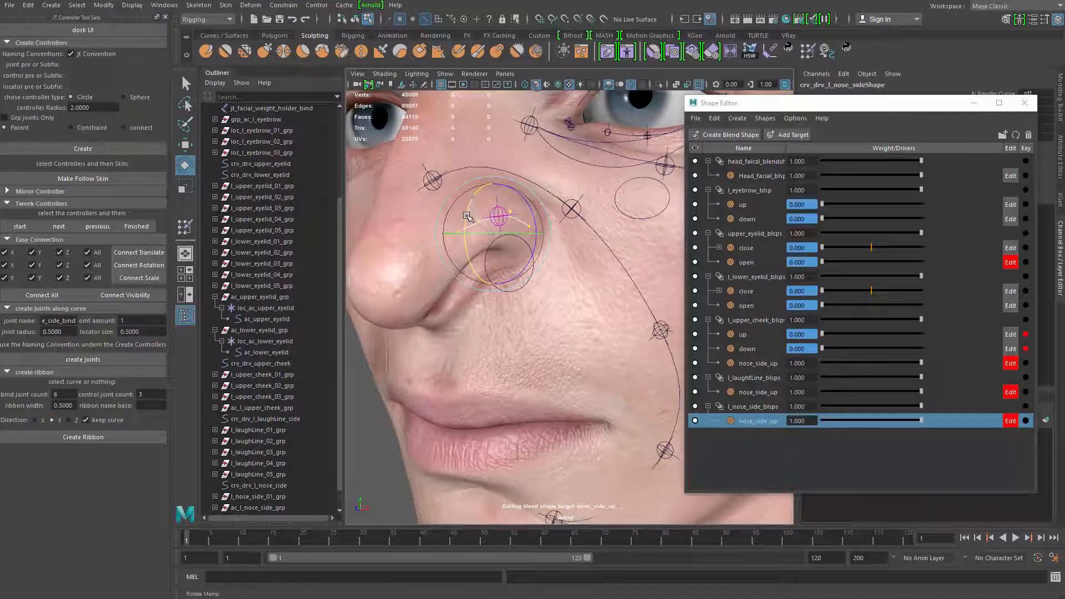
key("w")
left_click_drag(467, 215, 621, 224)
key("q")
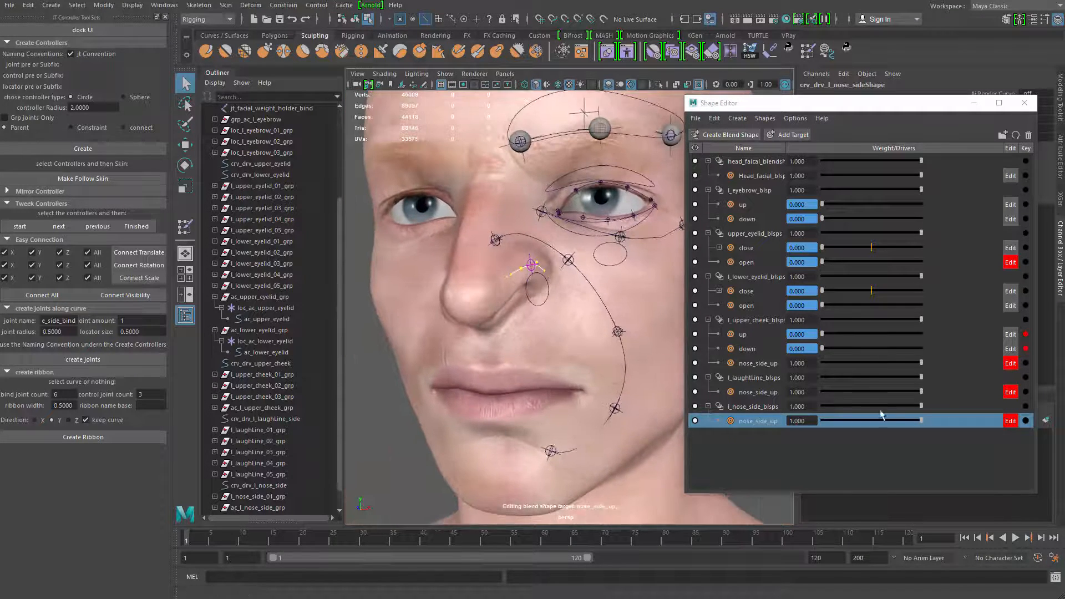
Select the l_laughtLine_blsps, l_upper_cheek_blsps and l_nose_side_blsps blend shape nodes together, and close the Graph Editor
left_click(760, 379)
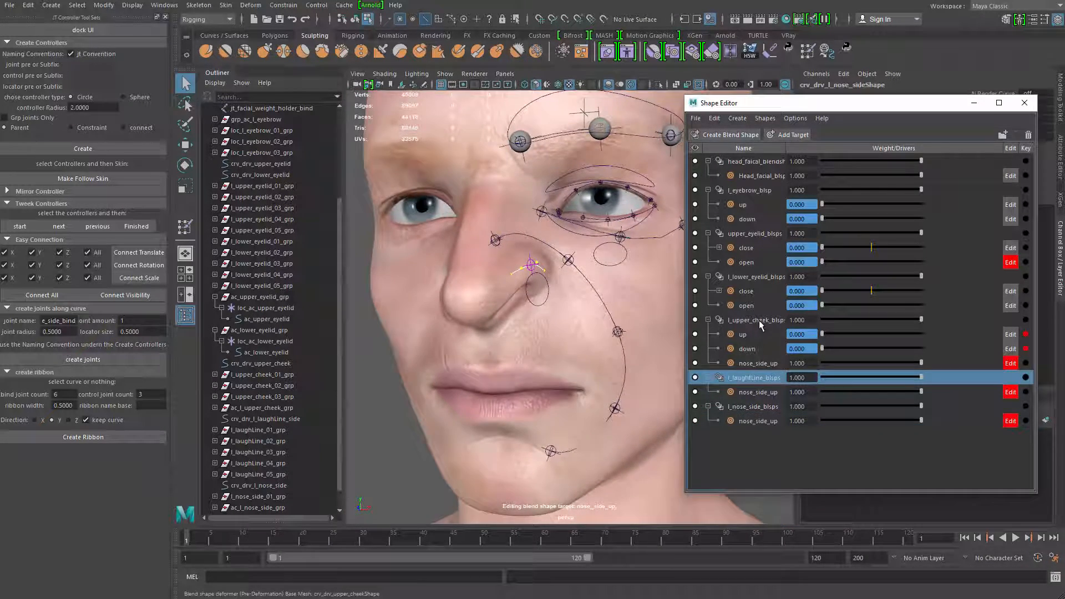
left_click(760, 322, "ctrl")
left_click(767, 409, "ctrl")
mouse_move(589, 368)
left_mouse_down("alt")
mouse_move(571, 381)
mouse_move(528, 368)
mouse_move(526, 401)
mouse_move(582, 386)
left_mouse_up("alt")
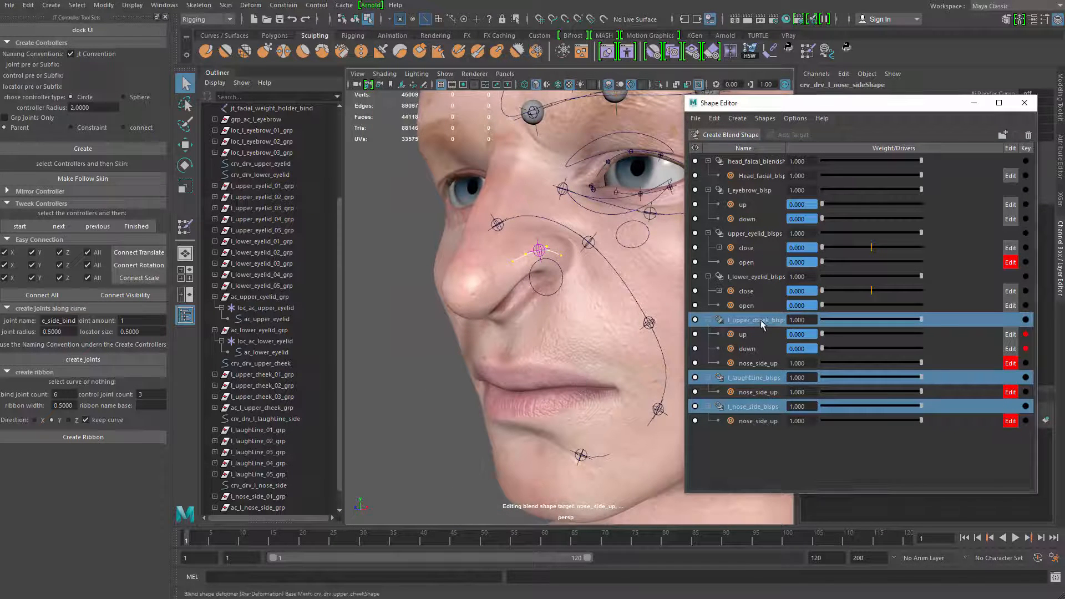
right_click(763, 352)
left_click(783, 364)
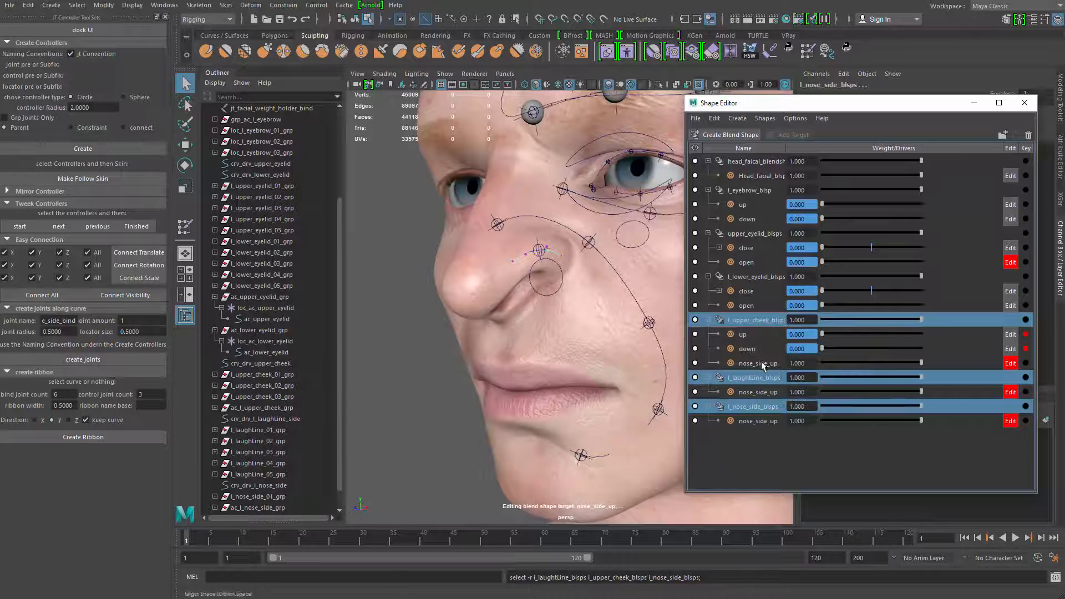
right_click_drag(587, 303, 624, 360, "alt")
key("ctrl+z")
right_click(759, 320)
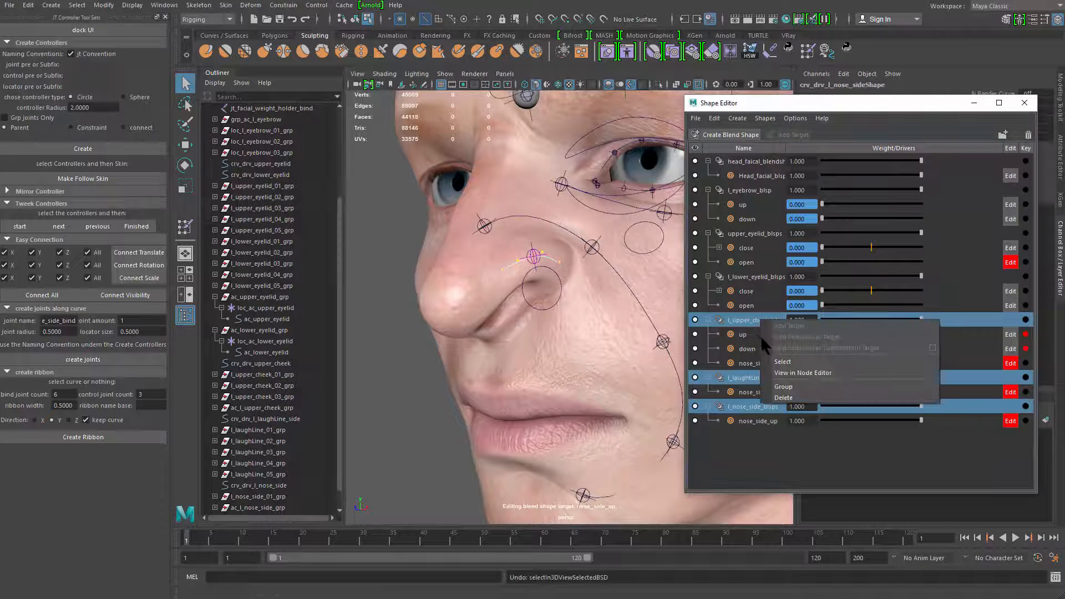
left_click(780, 362)
middle_click_drag(534, 350, 519, 361, "alt")
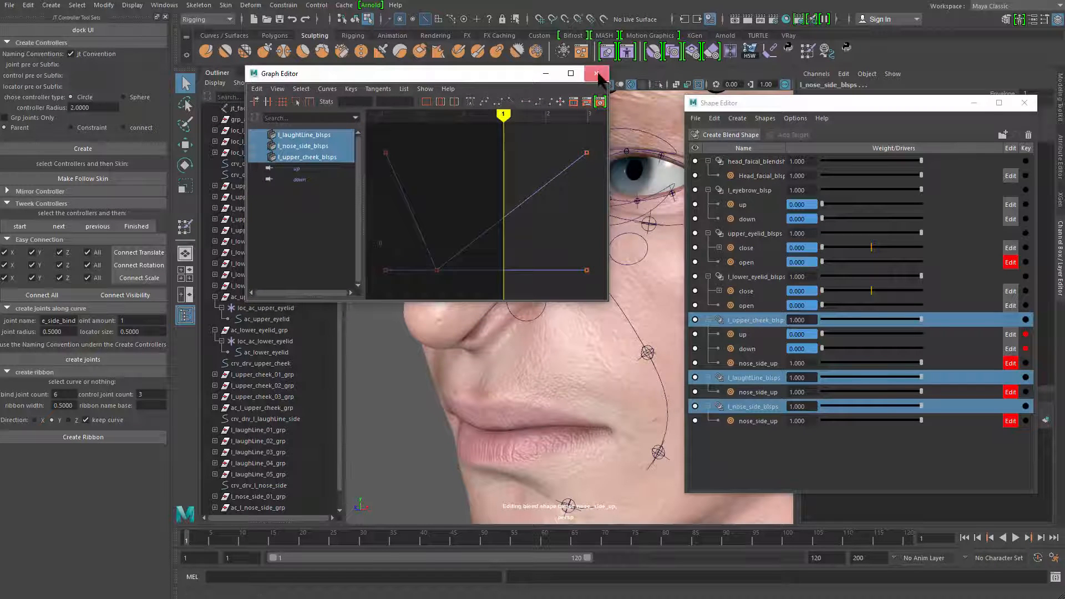
left_click(602, 73)
Open Set Driven Key with the three selected blend shapes as driven objects and choose their nose_side_up attribute
left_click(216, 22)
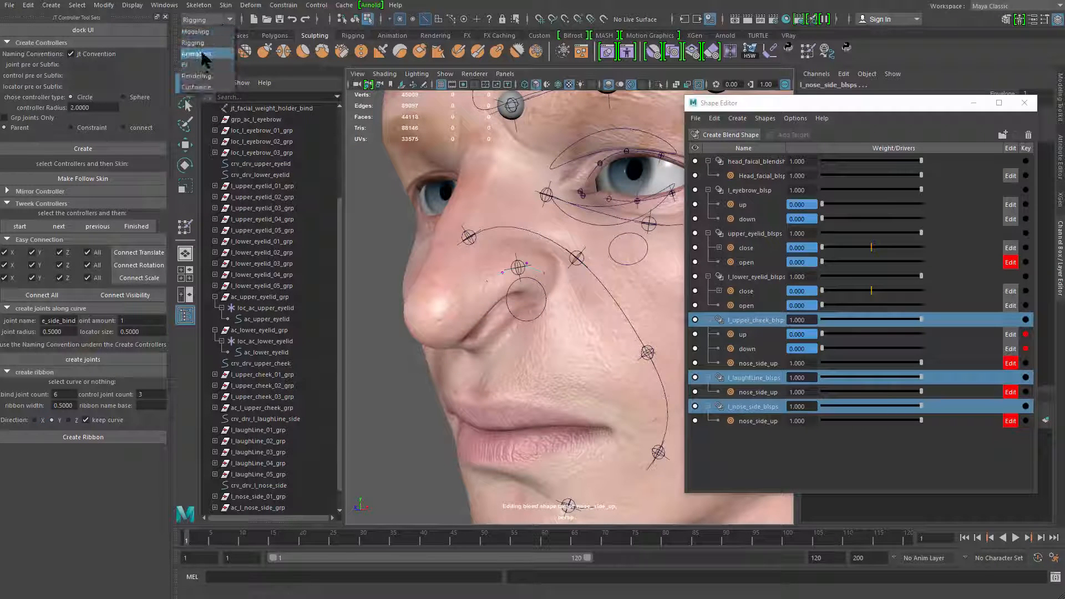
left_click(198, 54)
left_click(191, 5)
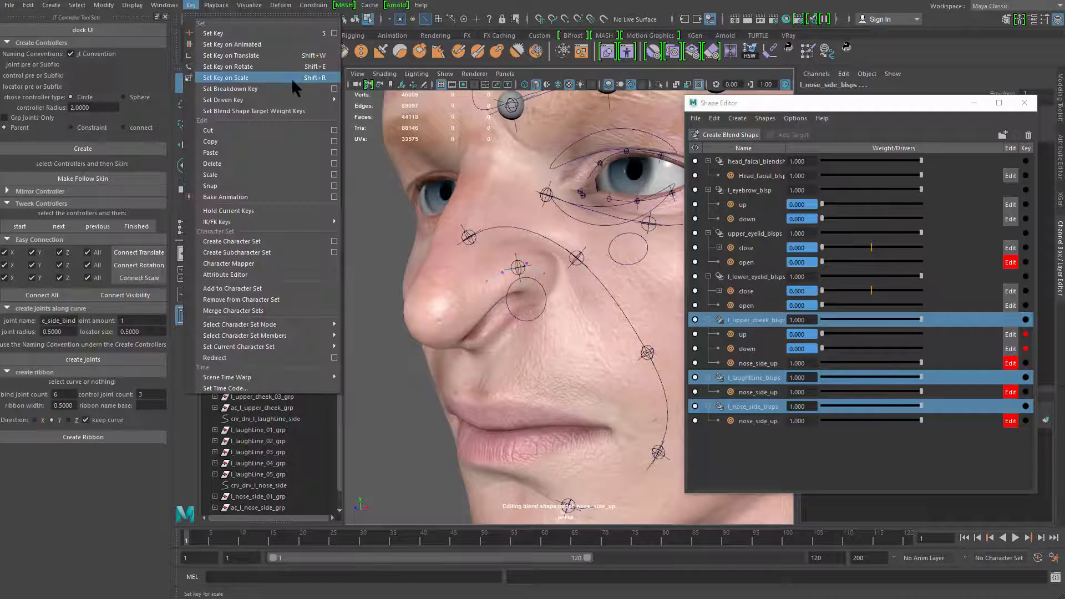
mouse_move(316, 100)
left_click(360, 102)
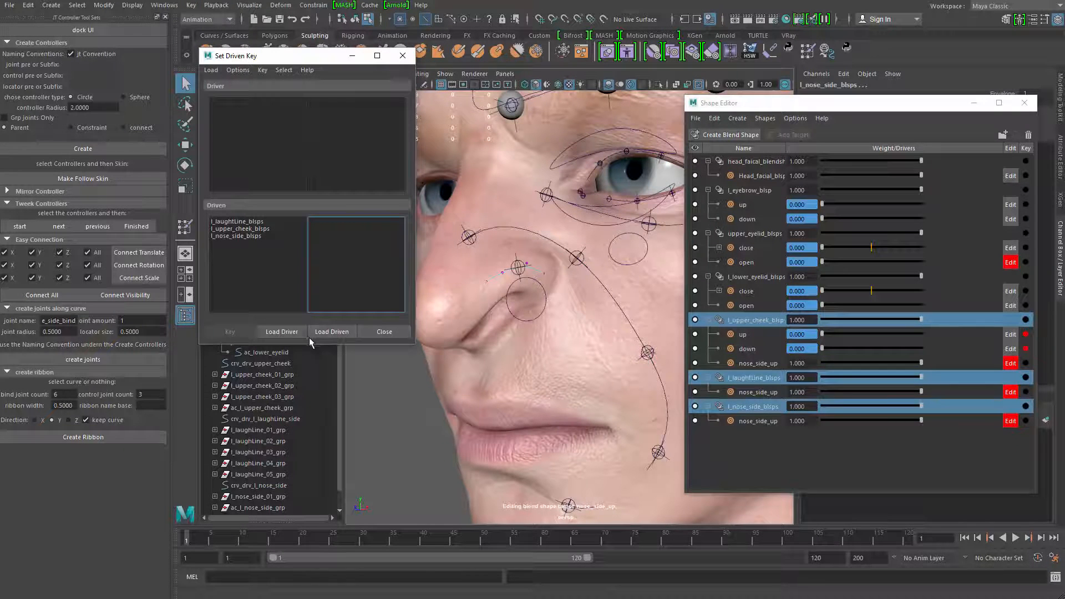
left_click_drag(239, 222, 240, 244)
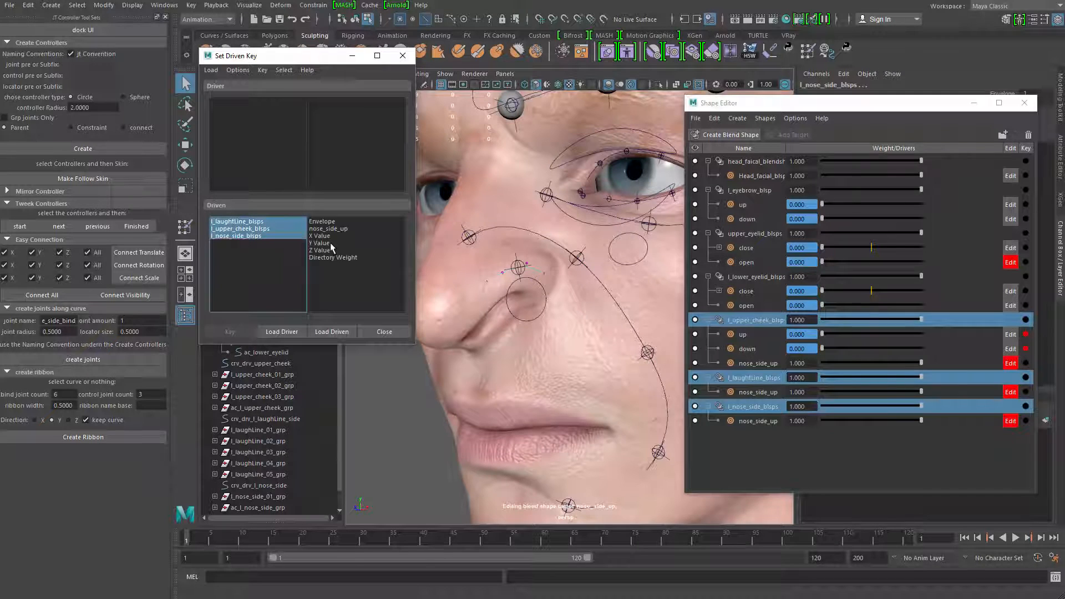
left_click(342, 229)
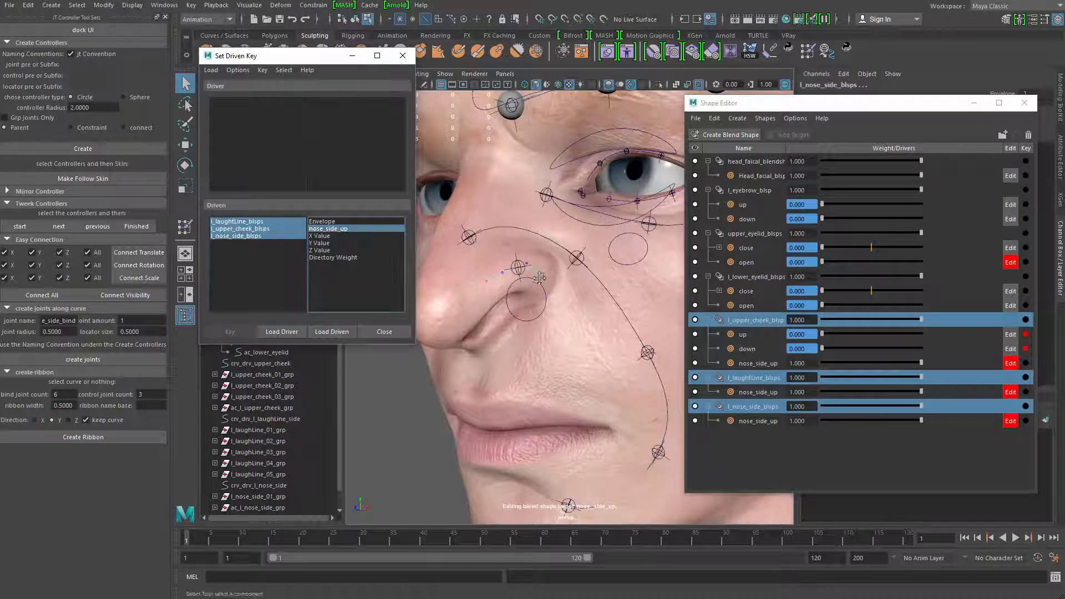
Set the nose_side_up weights of the upper-cheek, laugh-line and nose-side blend shapes to 0
scroll(541, 280, "up", 2)
middle_click_drag(542, 290, 566, 300, "alt")
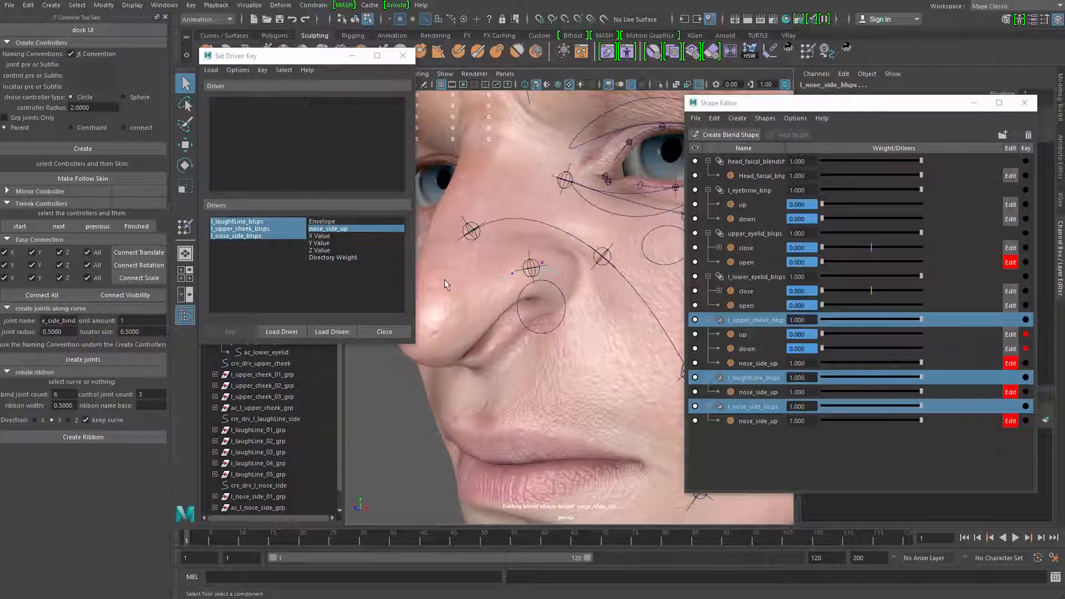
middle_click_drag(509, 267, 529, 283, "alt")
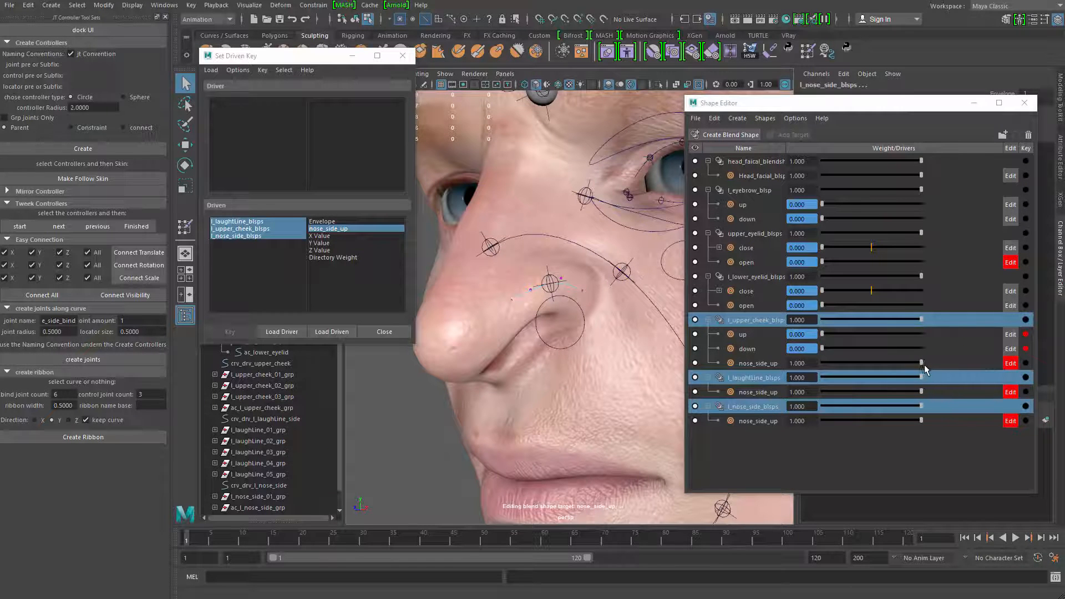
left_click_drag(921, 363, 826, 364)
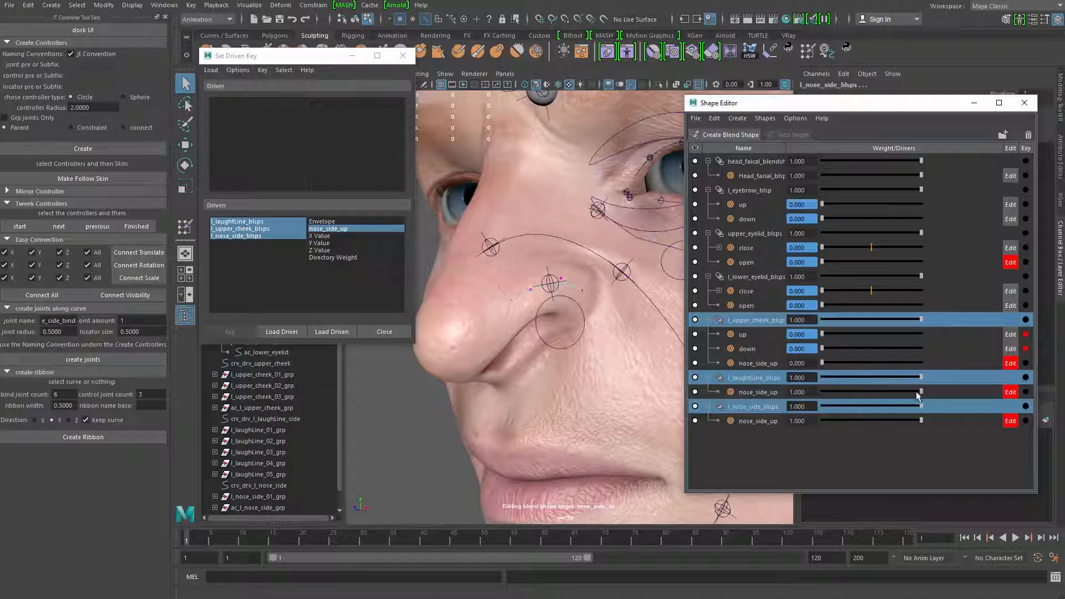
left_click_drag(919, 392, 776, 394)
left_click_drag(922, 420, 693, 417)
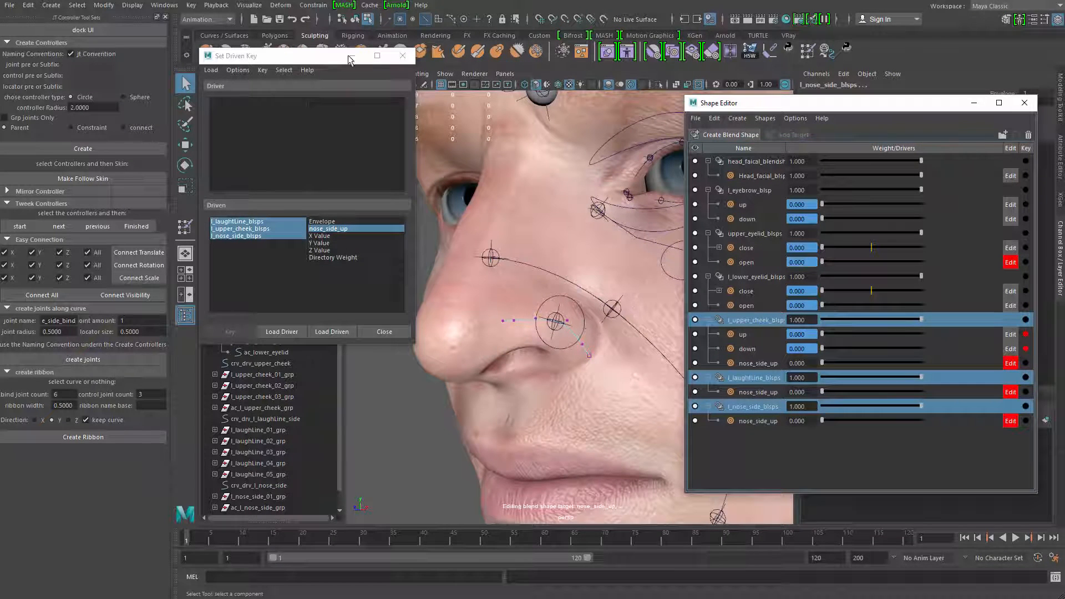
Load the ac_l_nose_side controller as driver and key its Translate Y against the nose_side_up weights at the rest pose
left_click(558, 307)
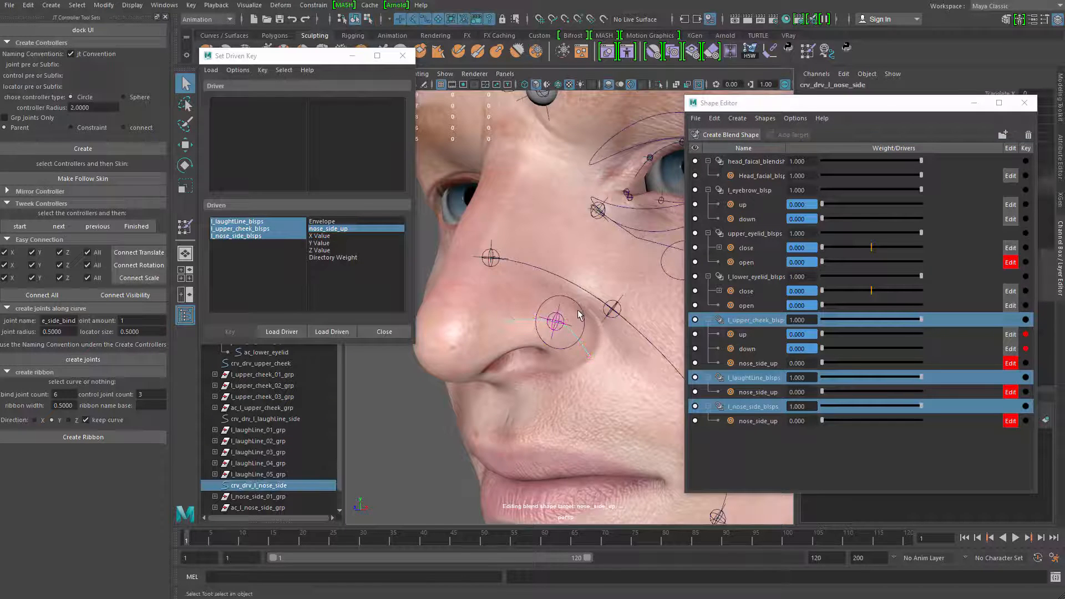
left_click(581, 314)
left_click(281, 331)
left_click(335, 118)
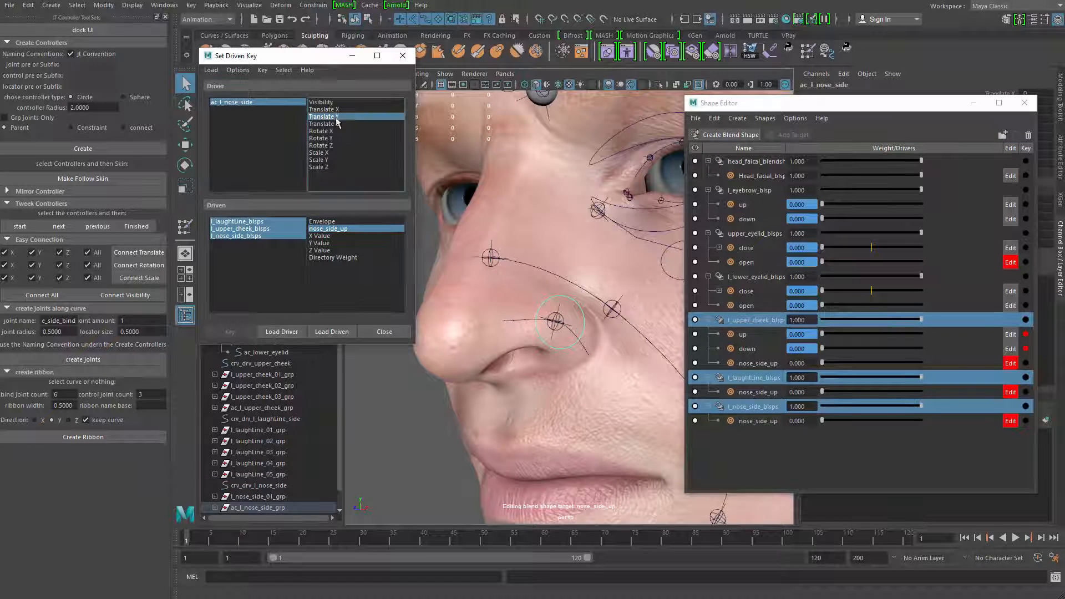
left_click(230, 332)
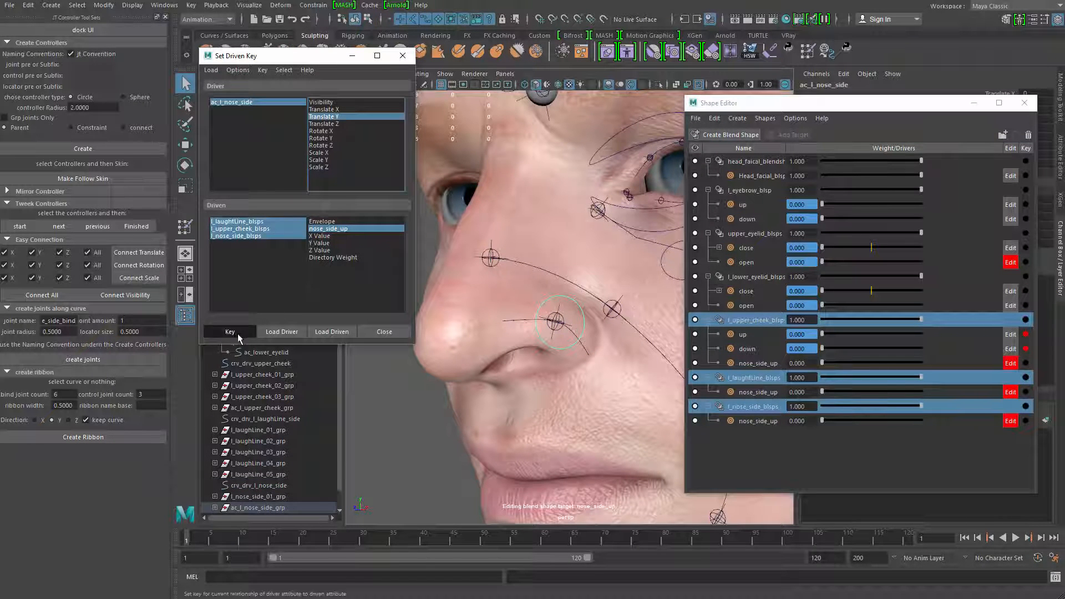
Raise the ac_l_nose_side controller, set all three nose_side_up weights to 1, and set the second driven key
key("w")
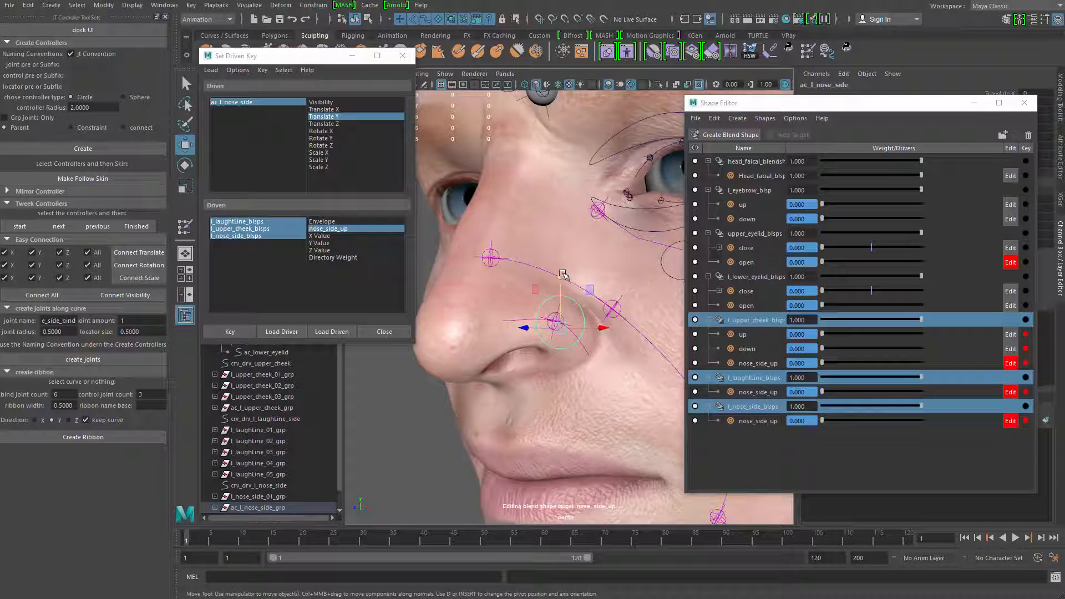
left_click(503, 231)
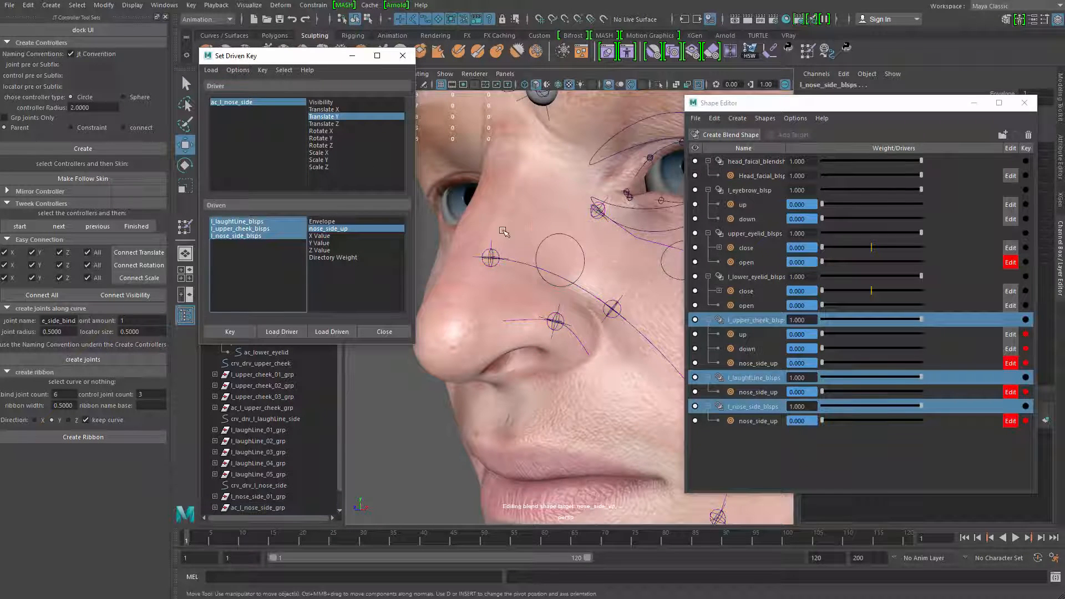
left_click_drag(946, 104, 914, 153)
left_click(993, 103)
middle_click_drag(541, 176, 662, 166)
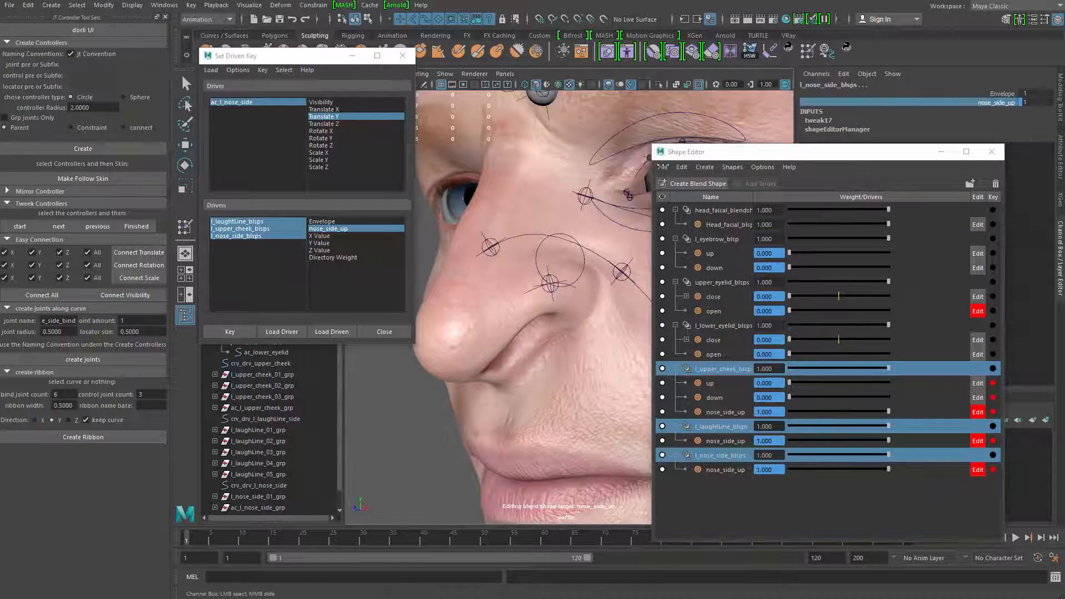
left_click(229, 332)
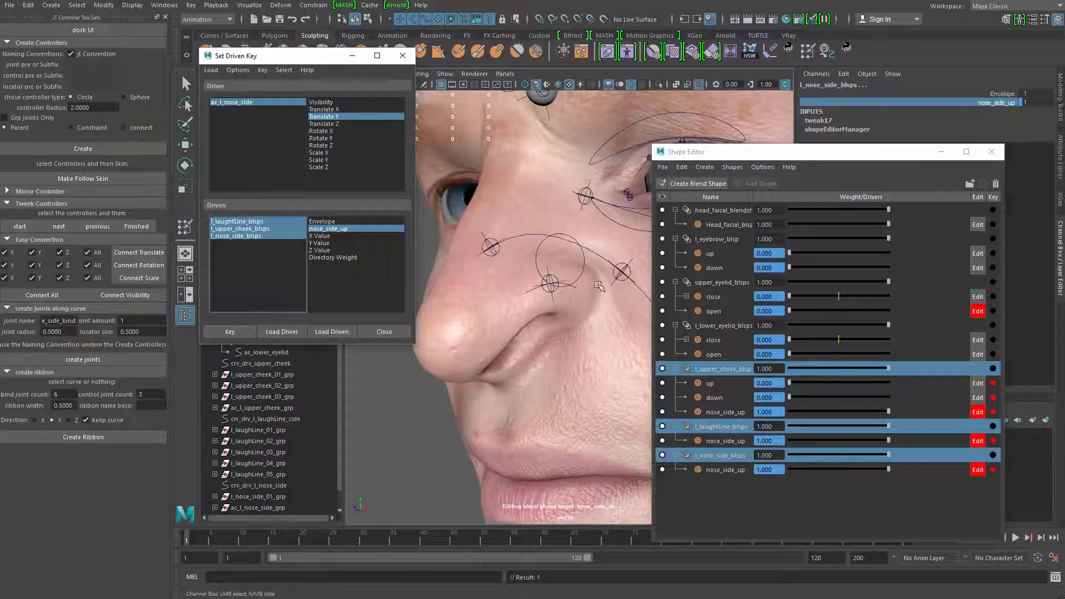
Move the ac_l_nose_side controller up and down to check how it drives the nose side, cheek and laugh line
left_click(581, 273)
key("w")
mouse_move(561, 229)
left_mouse_down()
mouse_move(561, 275)
mouse_move(560, 222)
left_mouse_up()
left_click_drag(749, 155, 871, 161)
left_click_drag(547, 254, 626, 258, "alt")
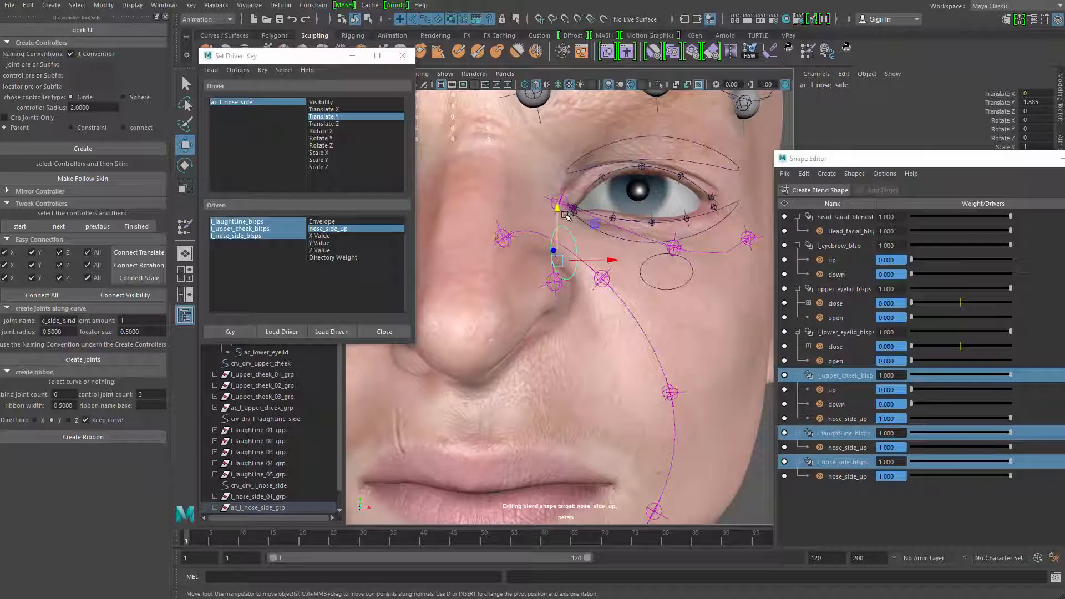
mouse_move(564, 215)
left_mouse_down("alt")
mouse_move(542, 236)
mouse_move(558, 269)
mouse_move(559, 200)
mouse_move(556, 285)
mouse_move(558, 202)
mouse_move(533, 235)
mouse_move(563, 218)
left_mouse_up("alt")
scroll(555, 235, "down", 2)
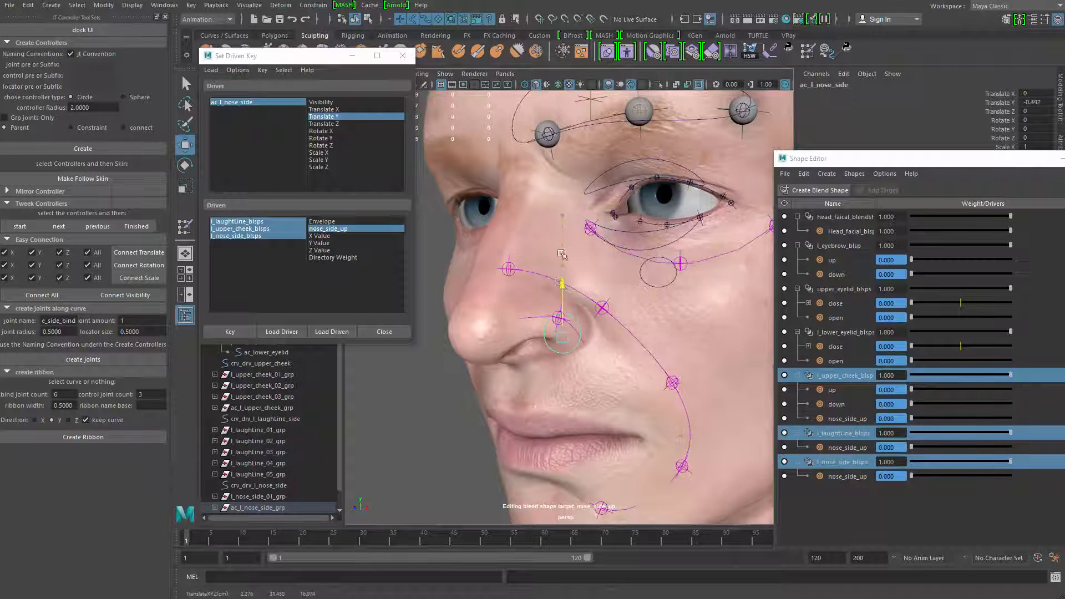
left_click_drag(562, 254, 565, 271)
left_click_drag(569, 206, 644, 191)
scroll(569, 173, "down", 4)
left_click_drag(564, 207, 565, 217)
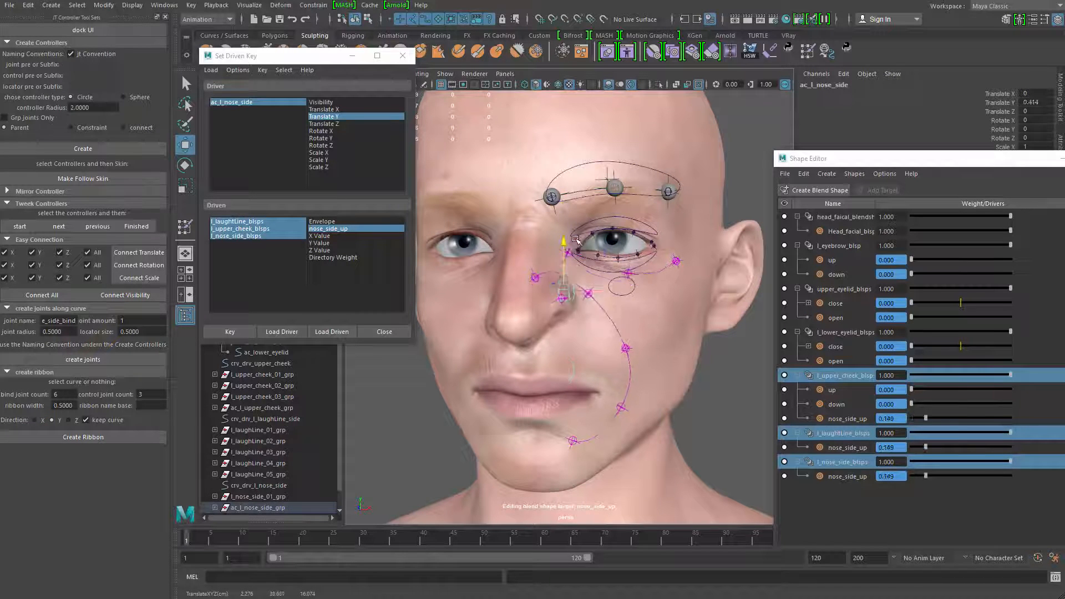
left_click_drag(575, 239, 610, 222)
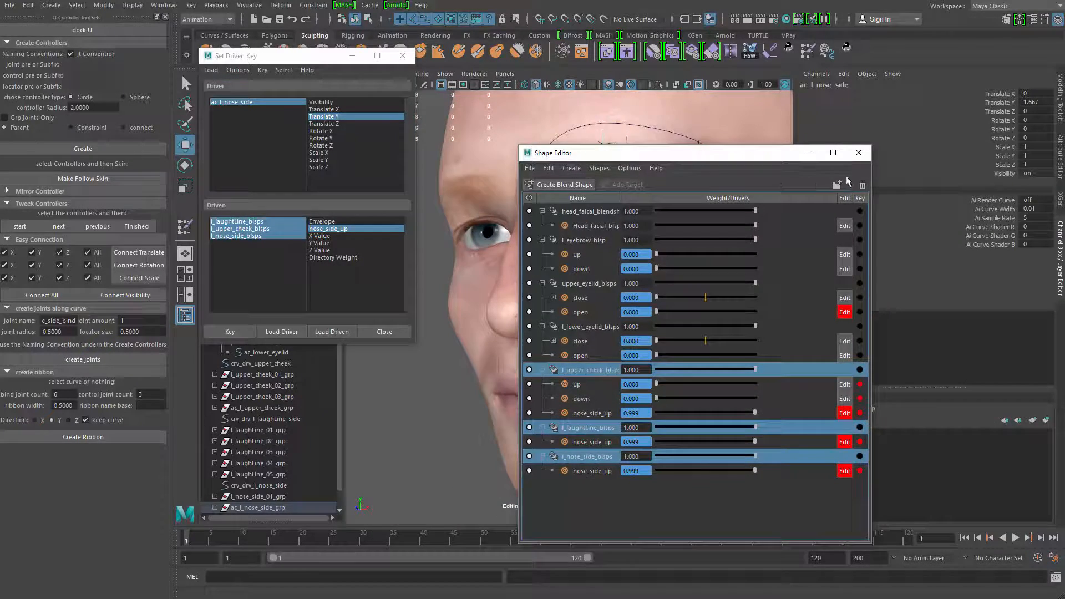
Close the Shape Editor, test the raised nose side once more, and set the ac_l_nose_side controller's Translate Y to 0
left_click(859, 153)
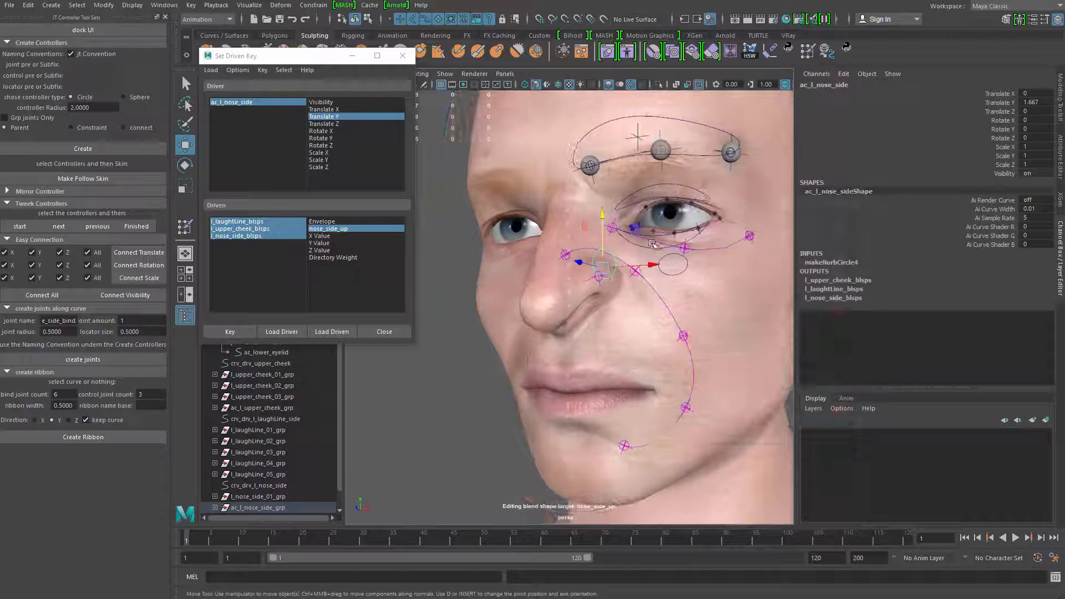
left_click_drag(602, 261, 607, 203)
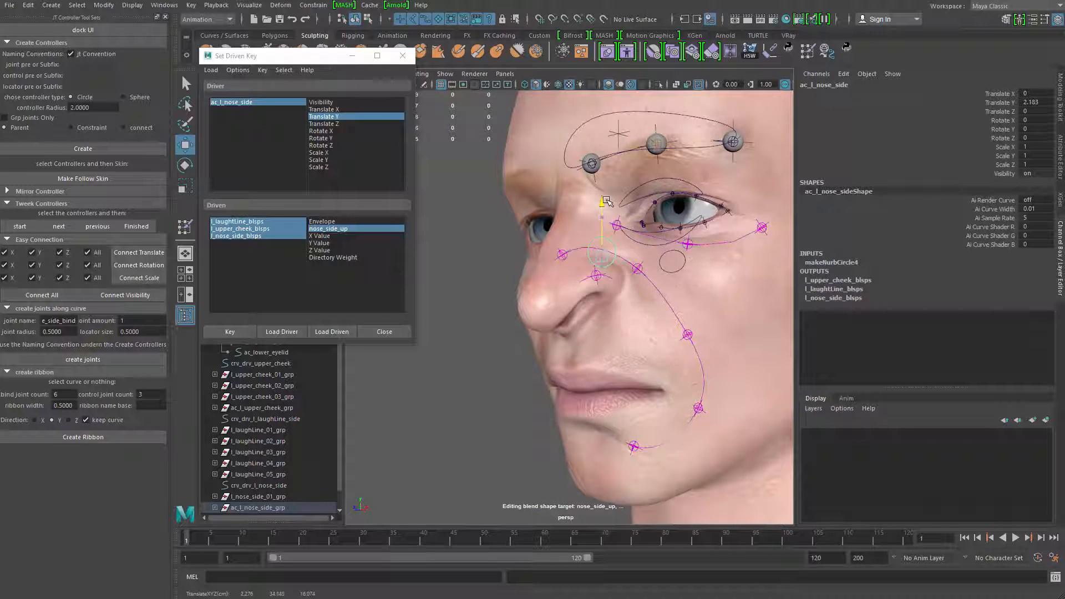
mouse_move(607, 203)
right_mouse_down("alt")
mouse_move(644, 270)
mouse_move(626, 195)
right_mouse_up("alt")
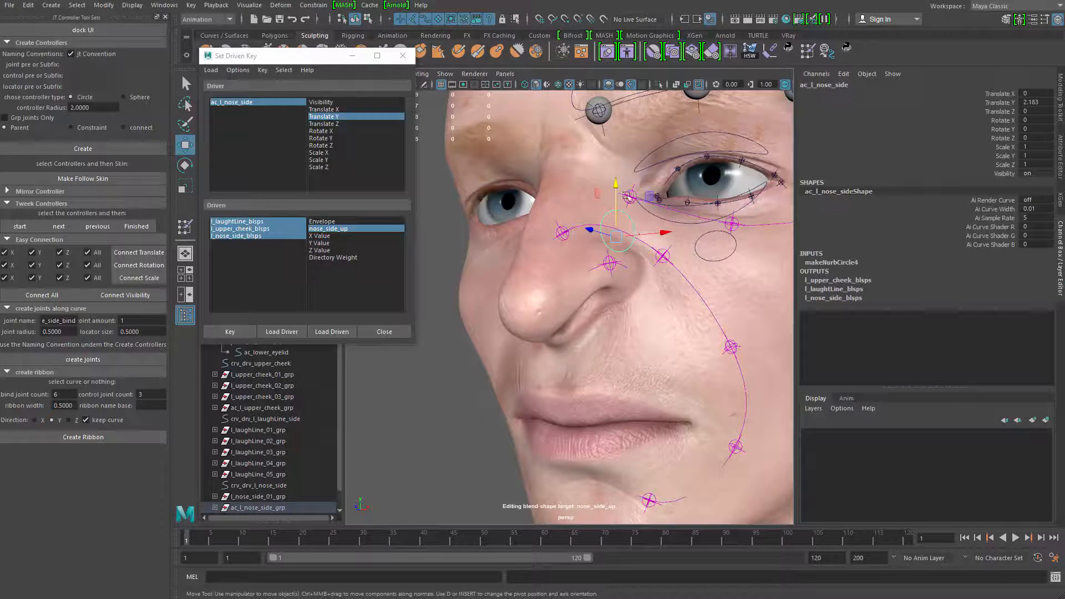
middle_click_drag(627, 196, 660, 205)
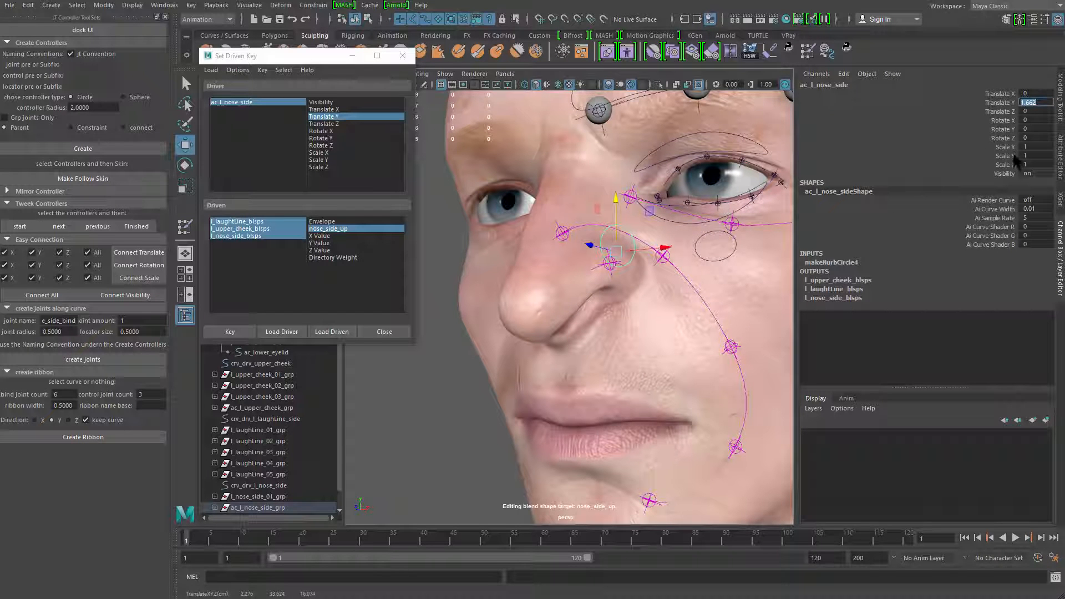
type("0")
key("Return")
Examine the nose-side deformation from several angles while raising the controller and returning it to its rest position
right_click_drag(661, 316, 627, 282, "alt")
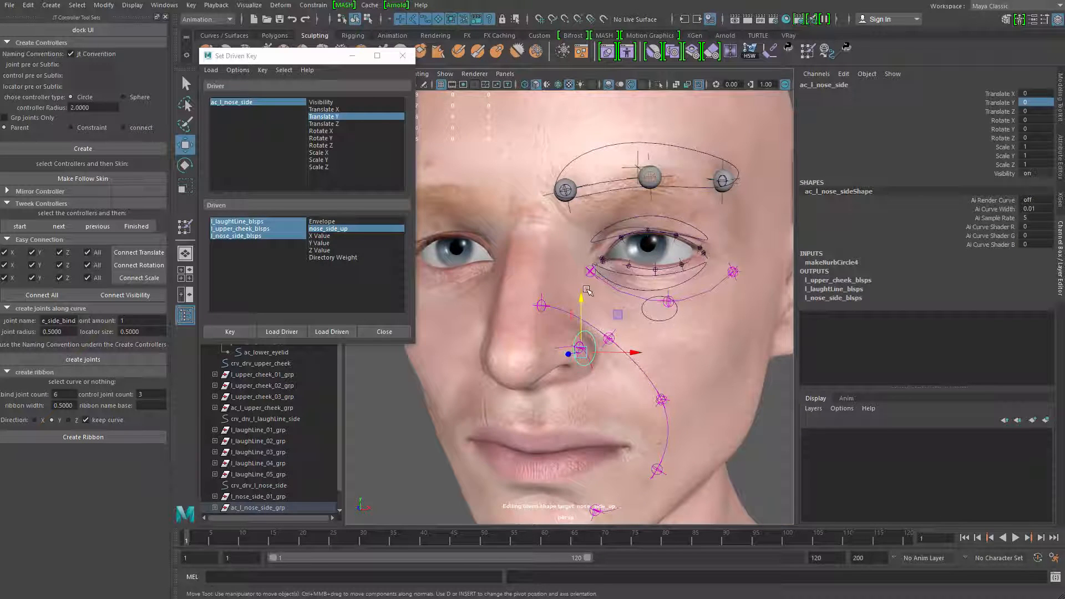
left_click_drag(587, 290, 533, 249, "alt")
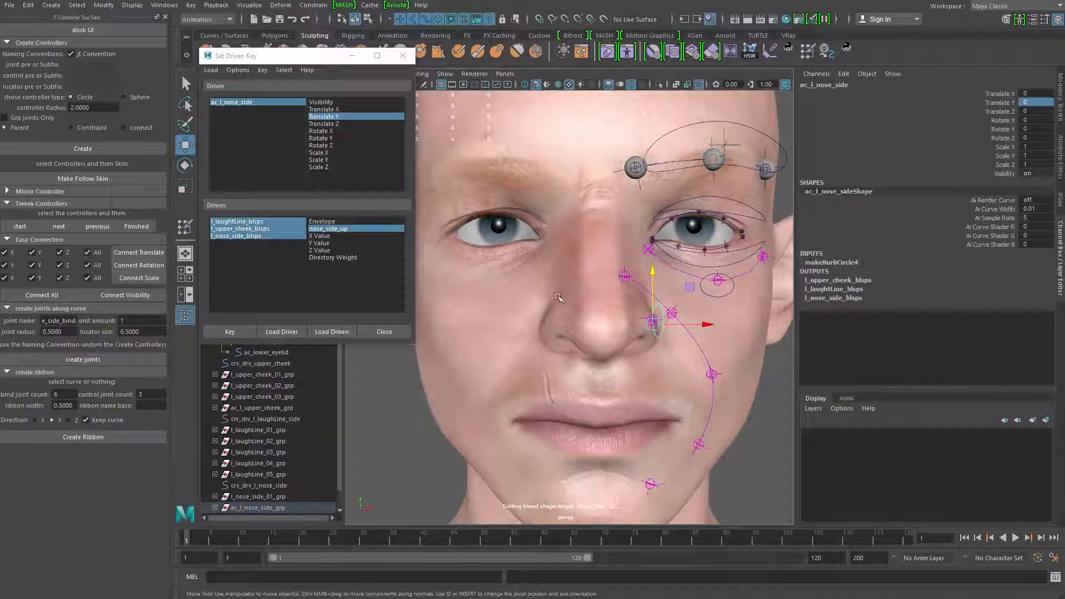
left_click_drag(559, 298, 597, 228, "alt")
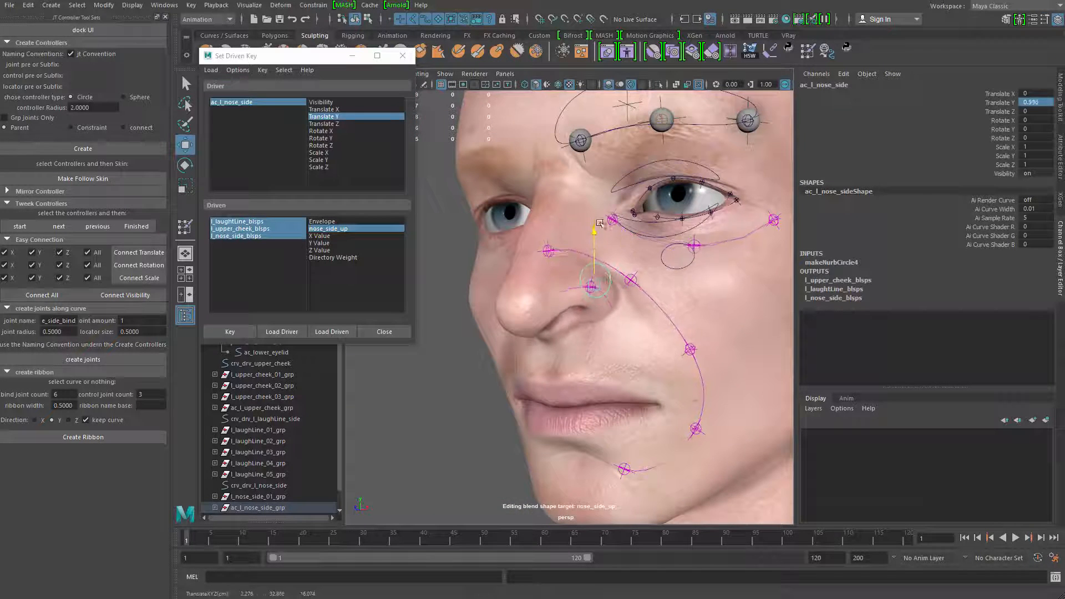
left_click_drag(604, 269, 602, 212)
left_click_drag(609, 252, 609, 274)
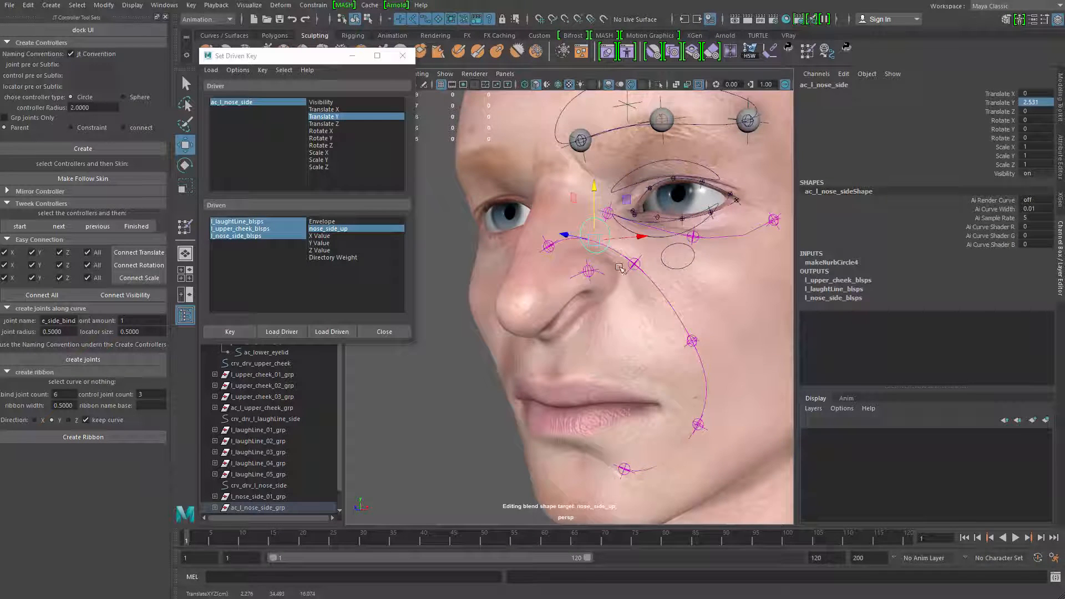
left_click_drag(549, 244, 597, 249, "alt")
scroll(597, 248, "up", 3)
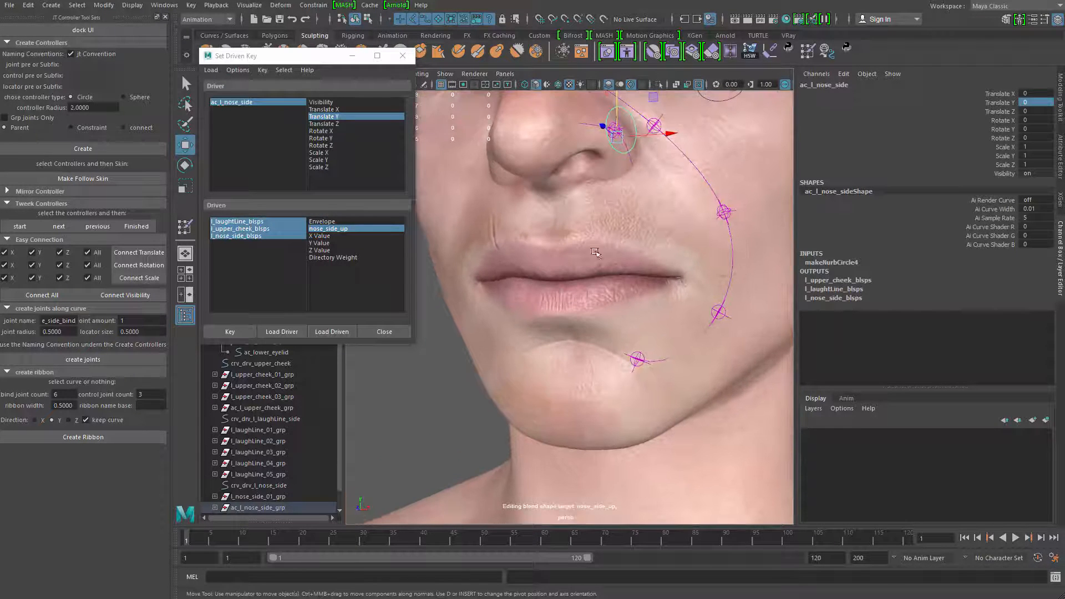
left_click_drag(526, 258, 573, 238, "alt")
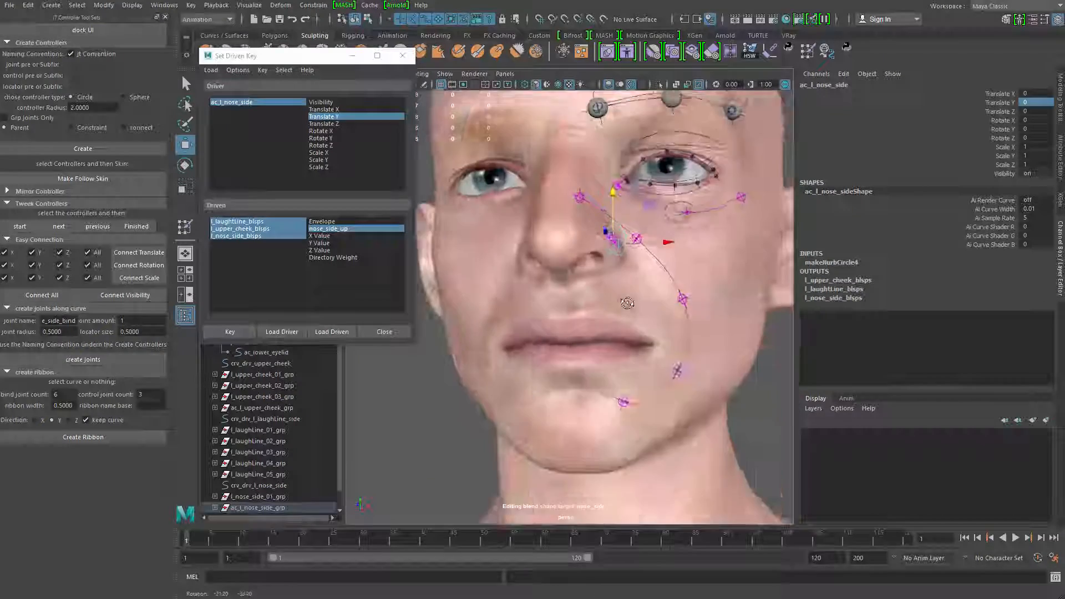